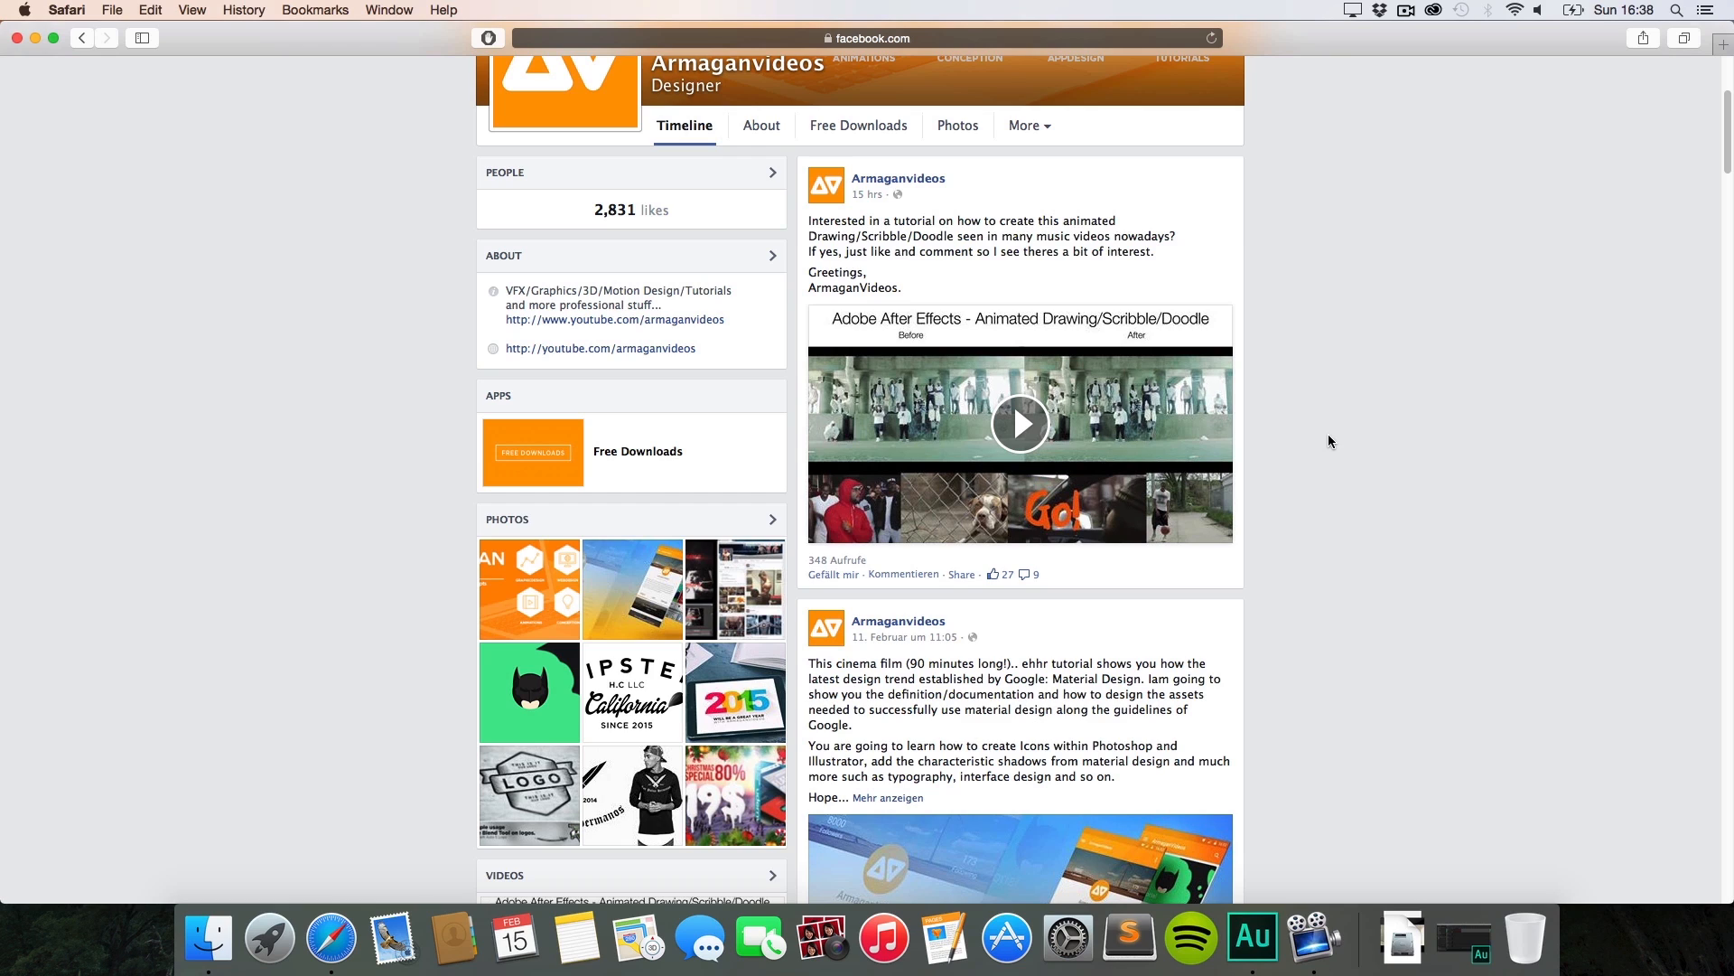
Step: Watch the before/after preview video full screen, pausing on the scribbled-eye frame
{"action": "left_click", "coordinate": [989, 438]}
{"action": "left_click", "coordinate": [1221, 533]}
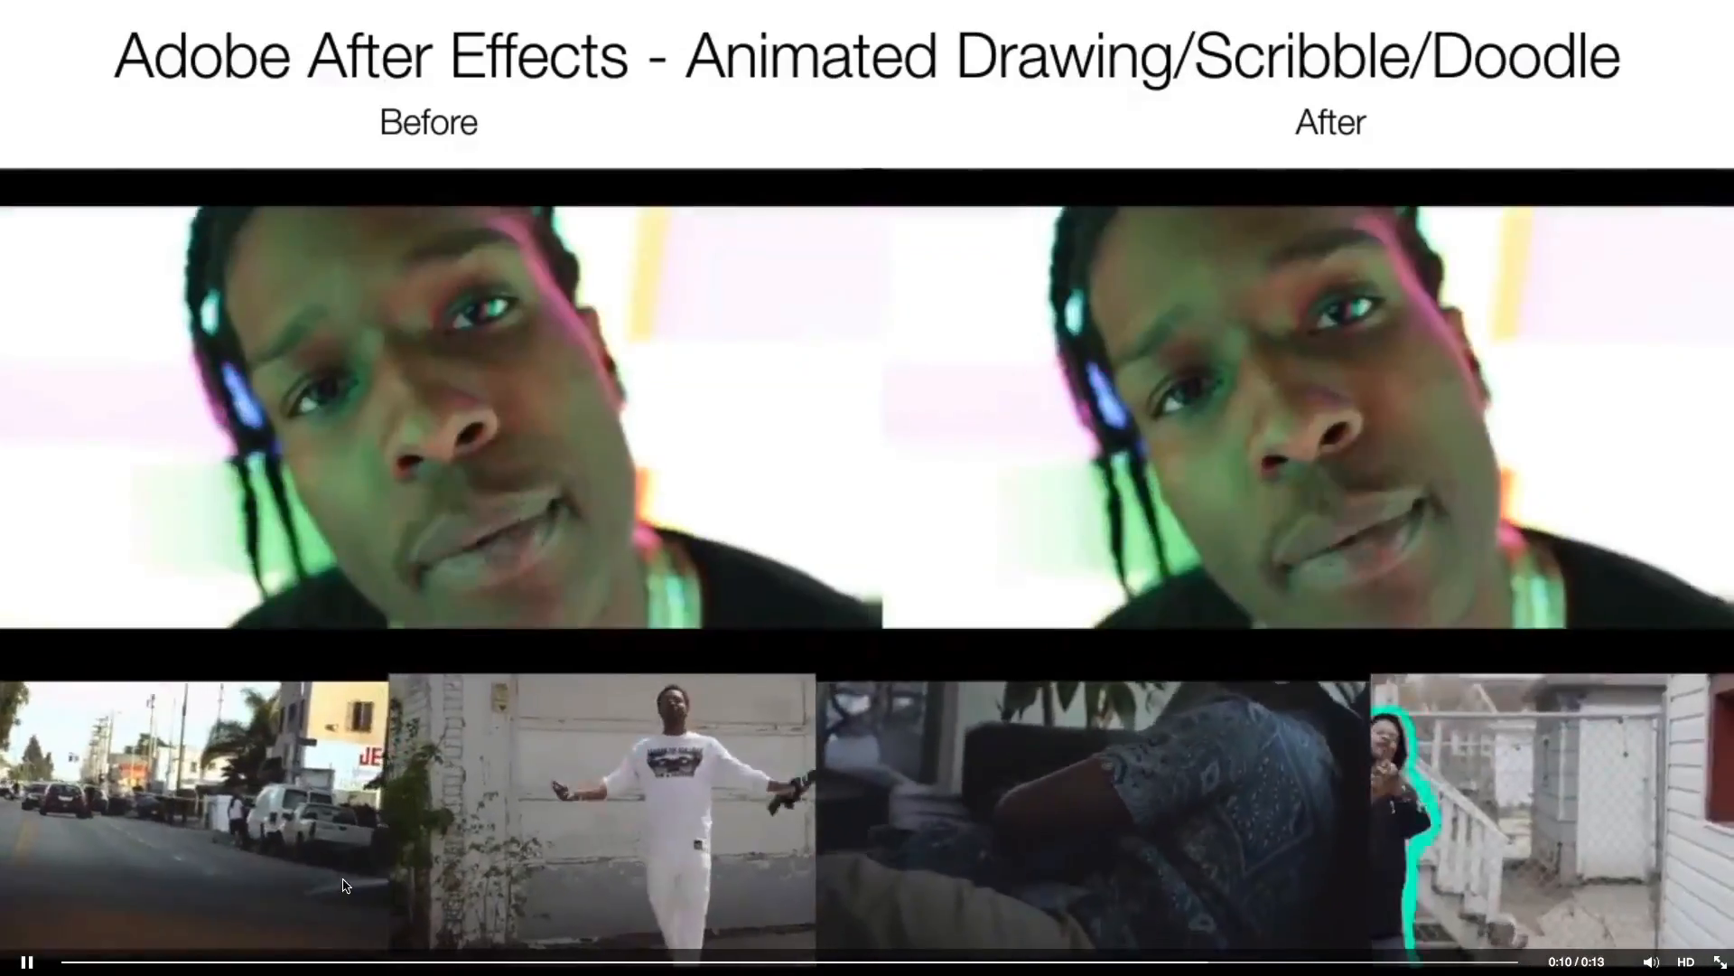
{"action": "left_click", "coordinate": [76, 963]}
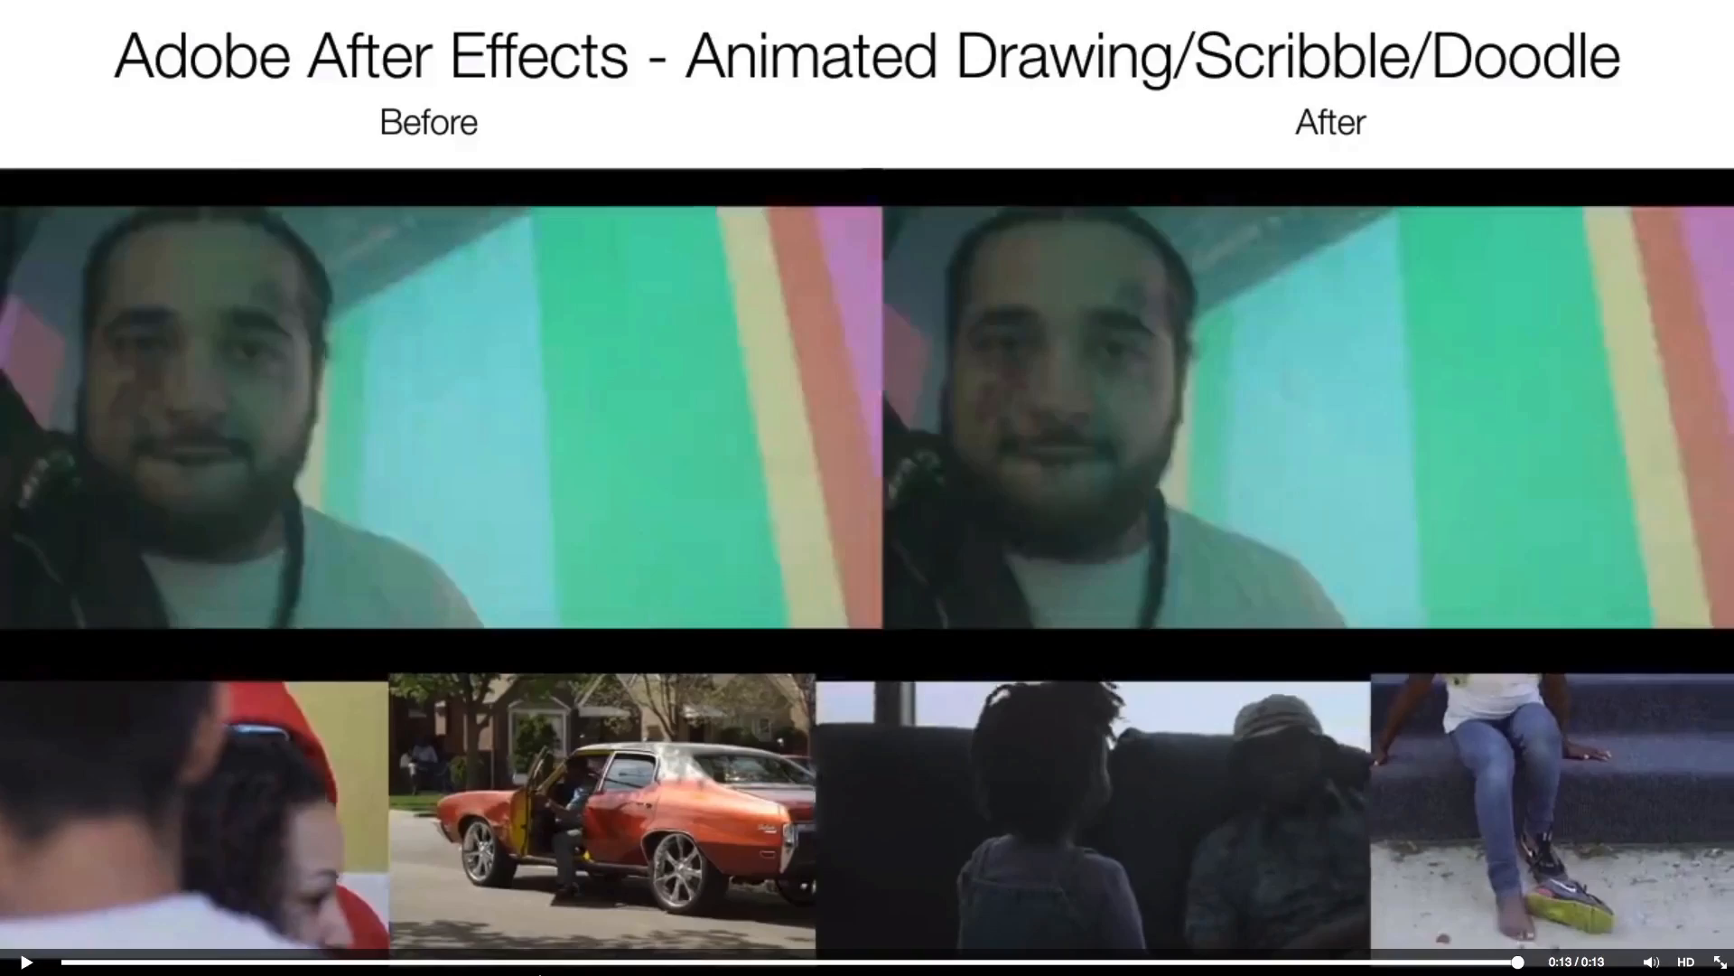
{"action": "left_click", "coordinate": [539, 972]}
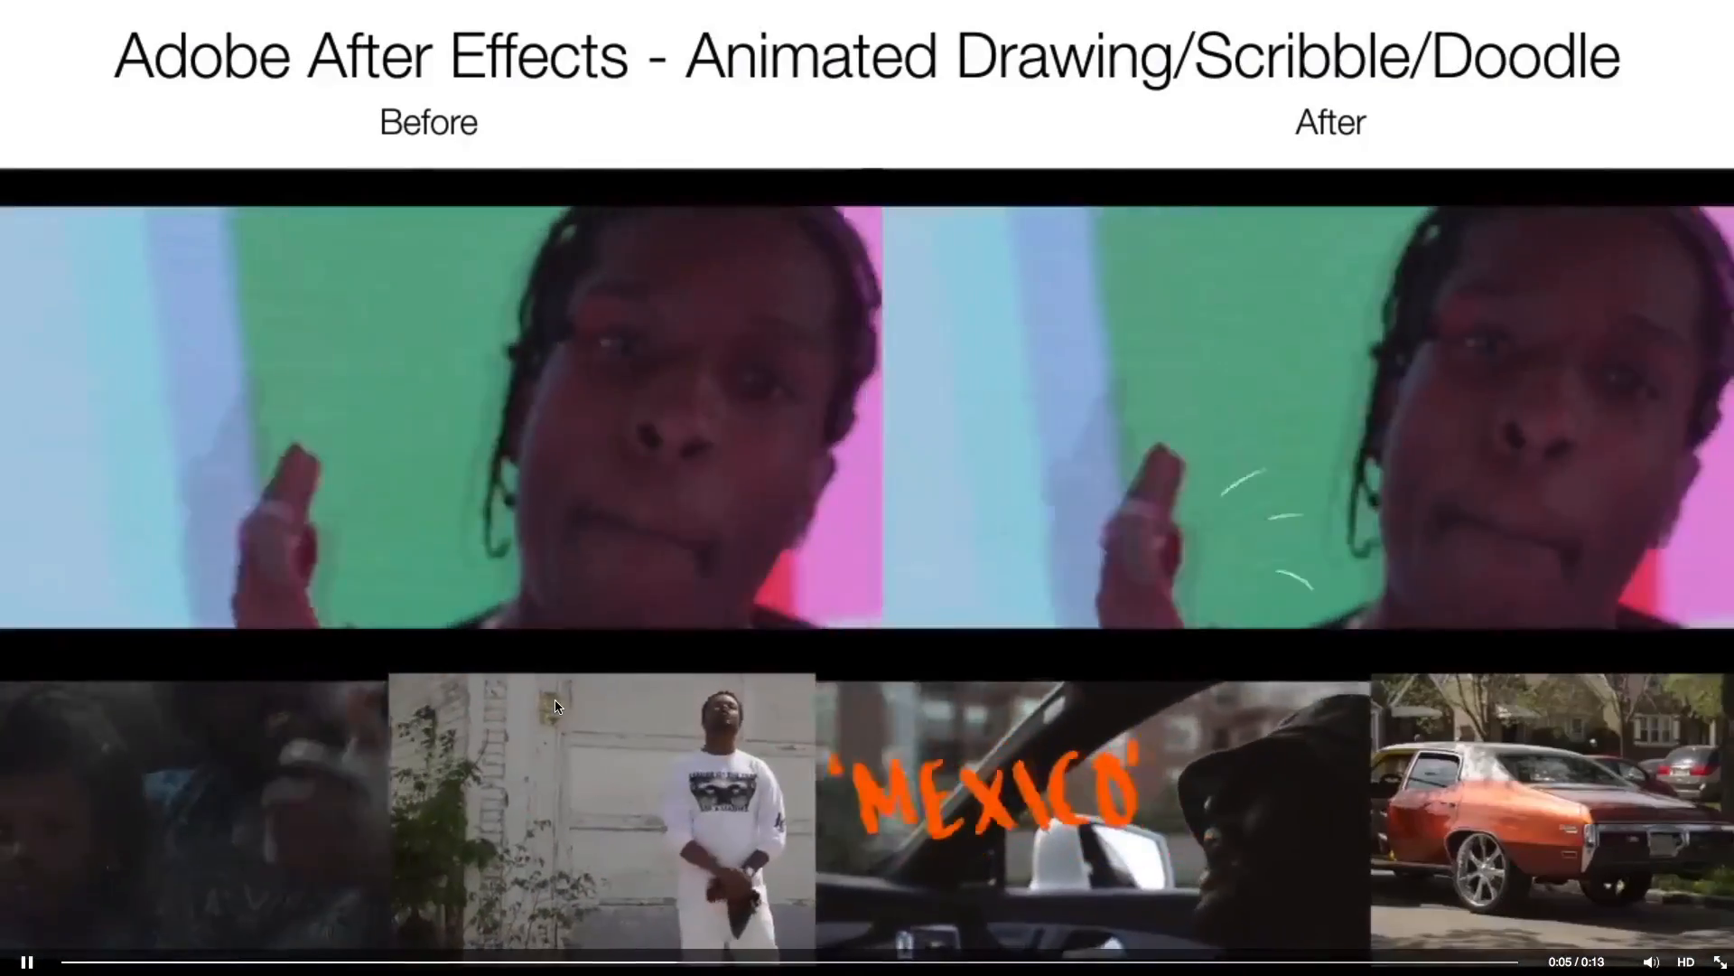
{"action": "left_click", "coordinate": [555, 705]}
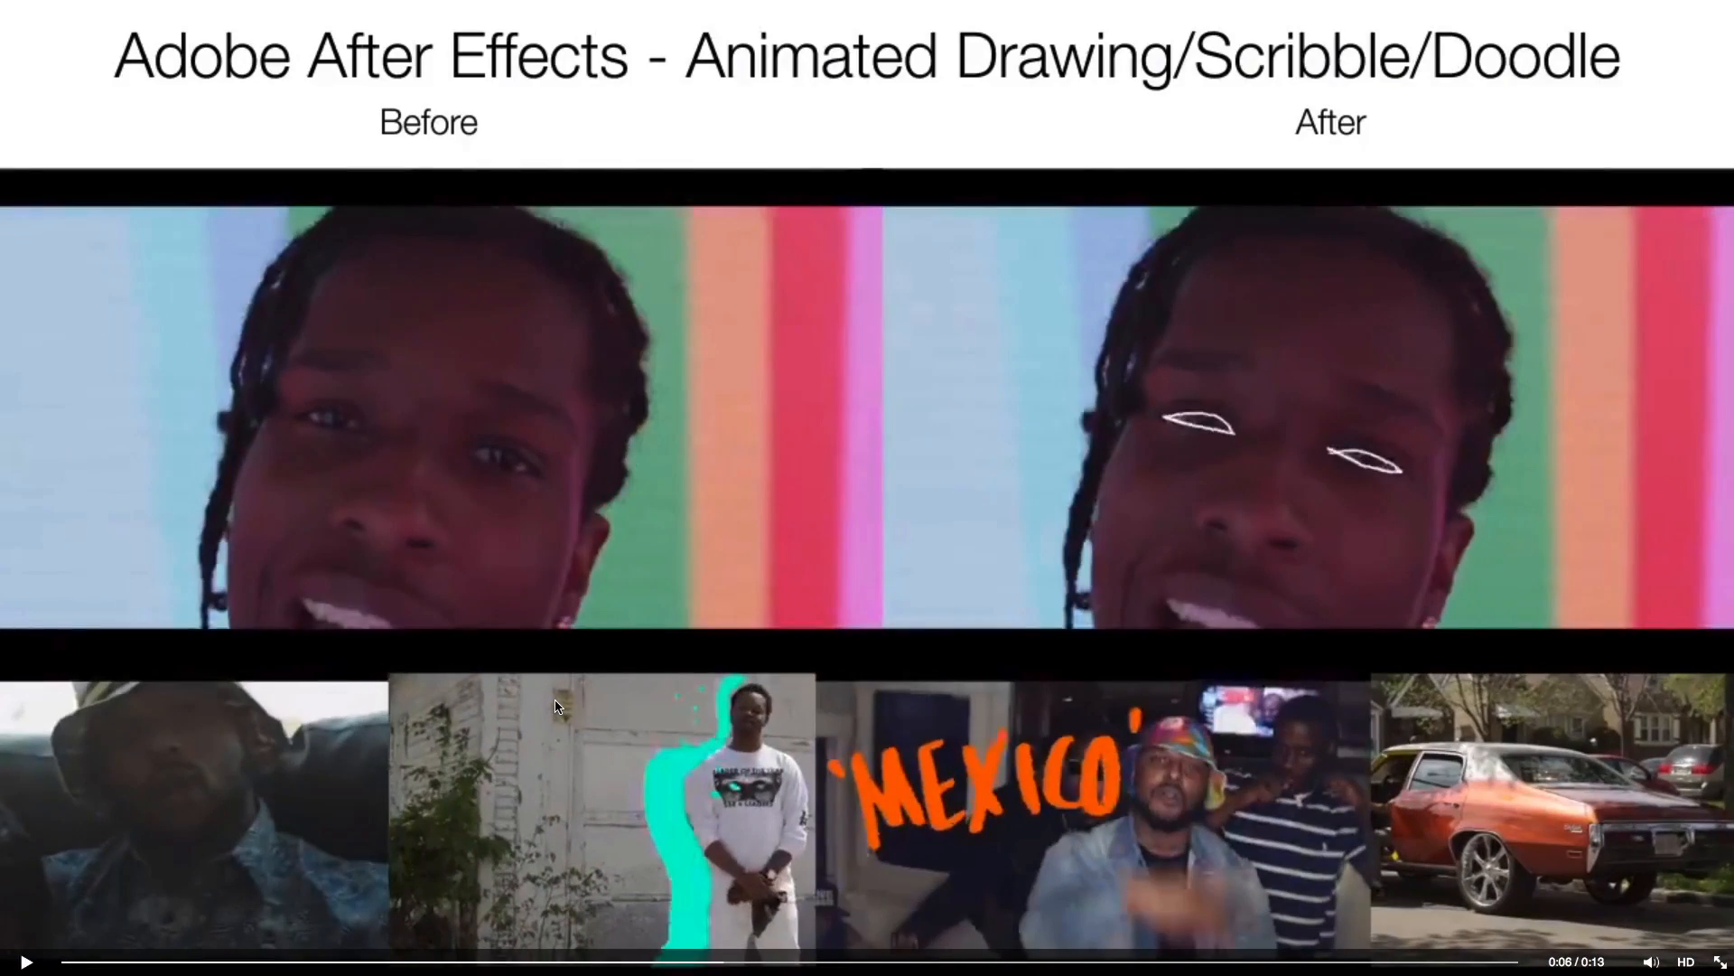
{"action": "key", "text": "Escape"}
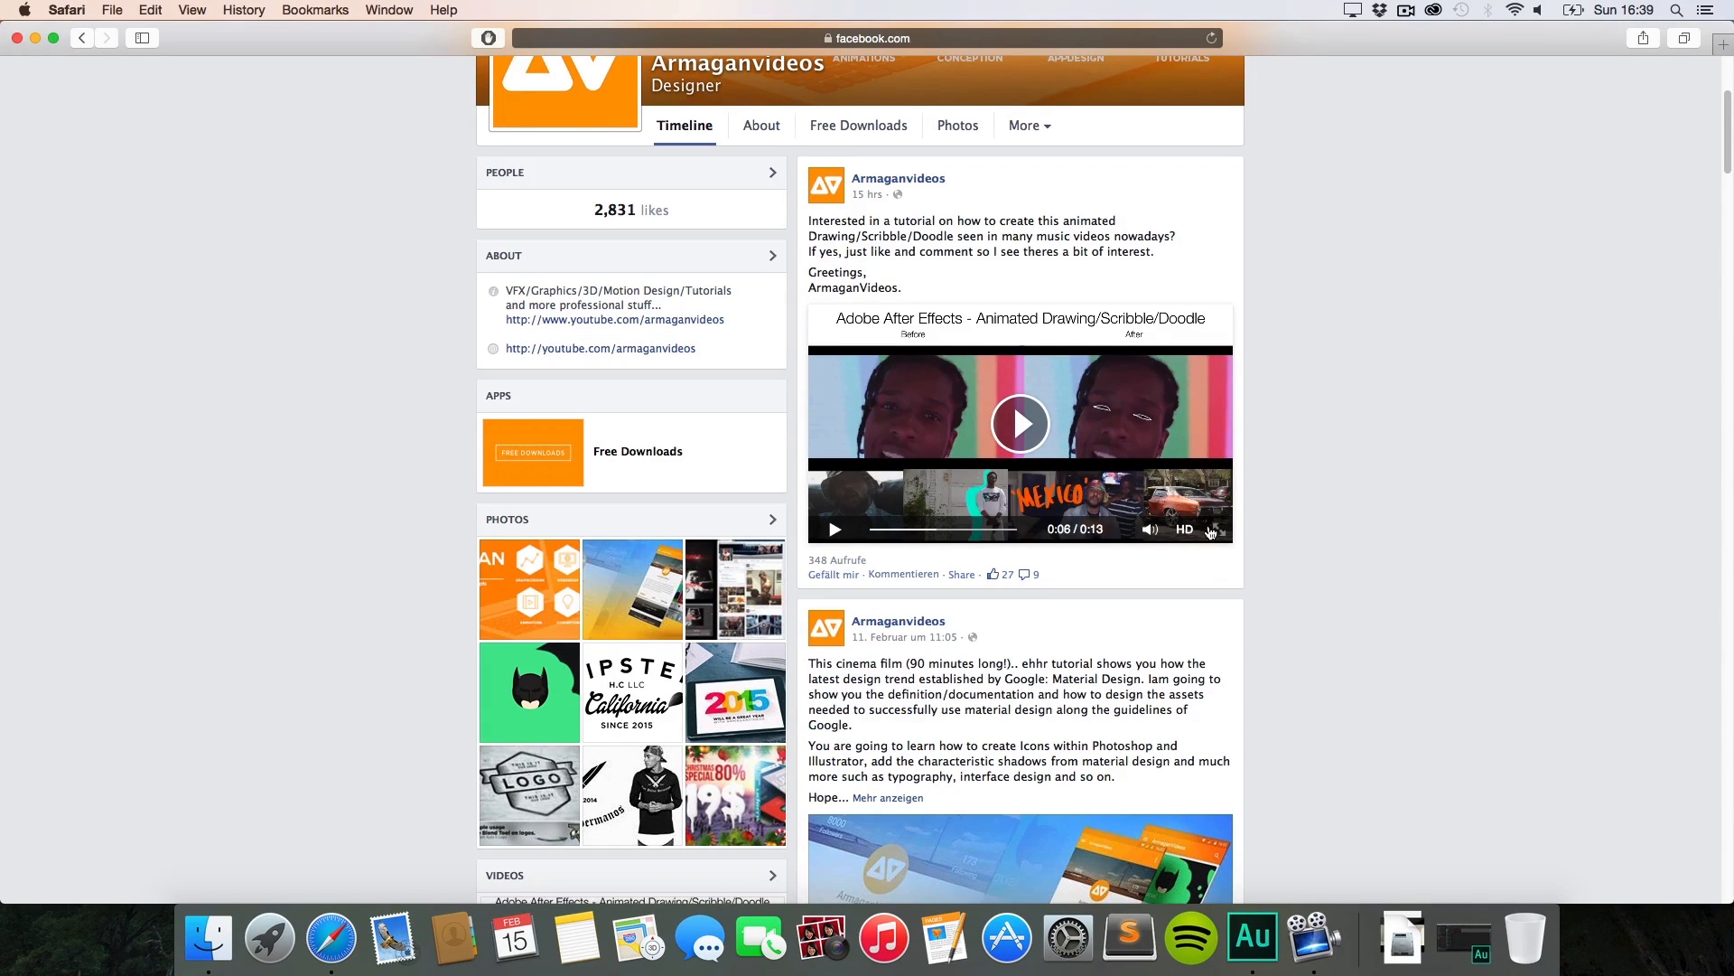
{"action": "left_click", "coordinate": [1216, 529]}
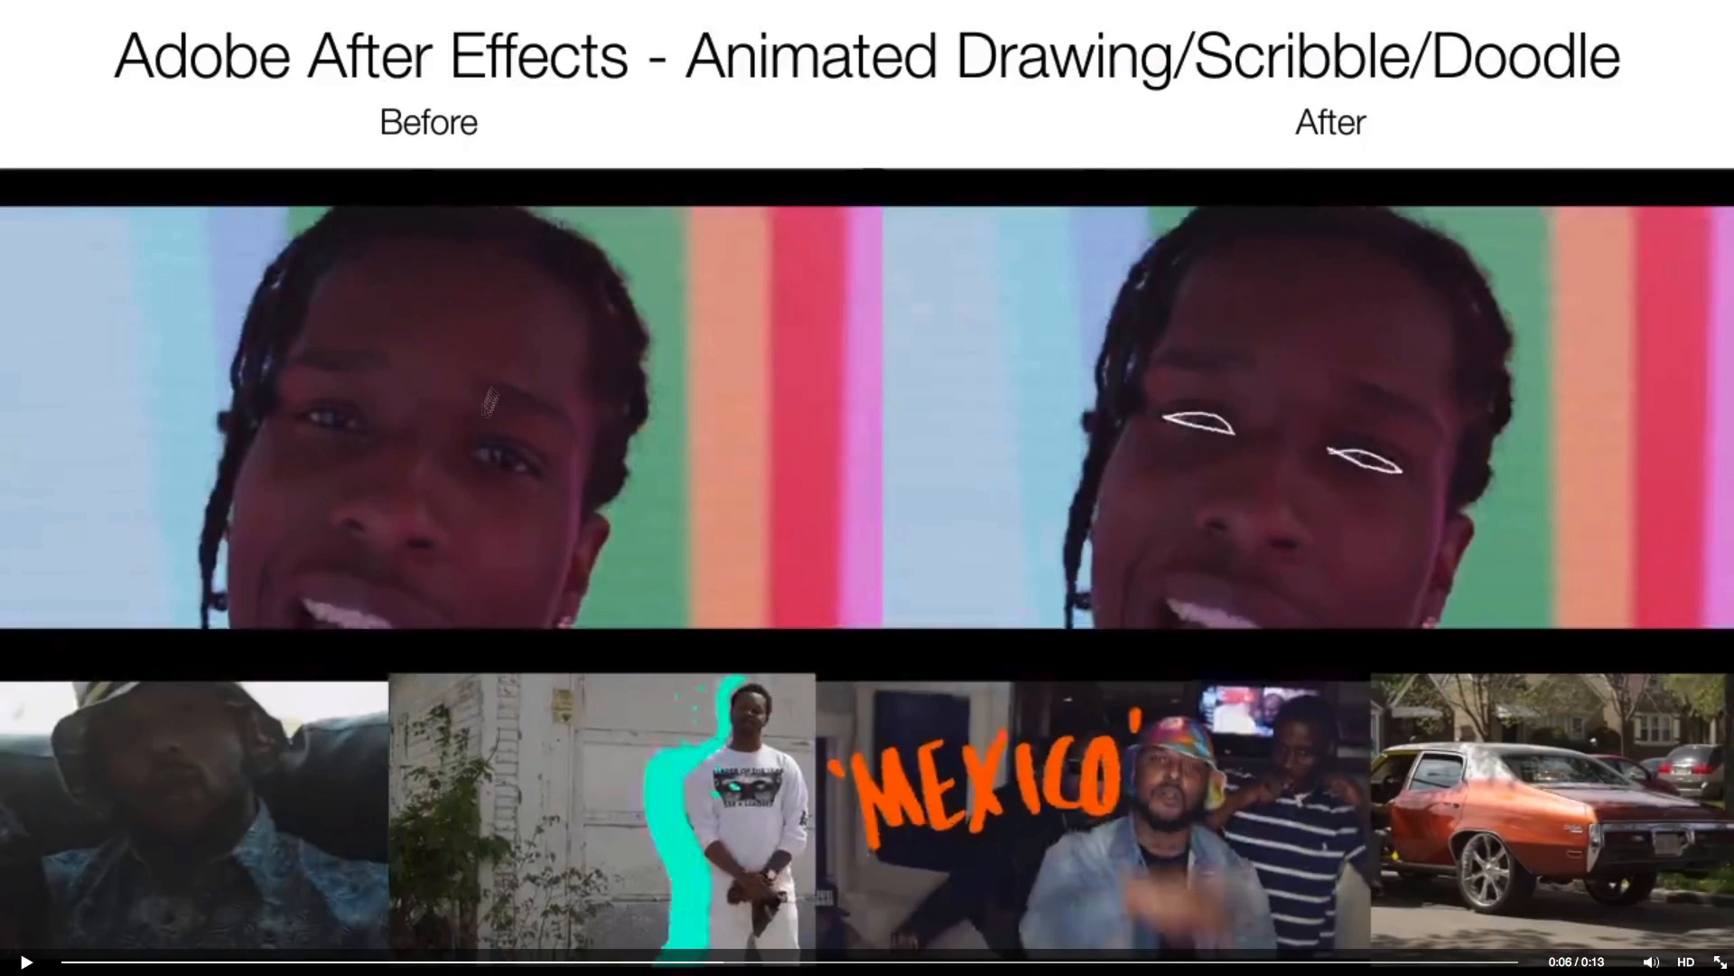
{"action": "left_click", "coordinate": [405, 962]}
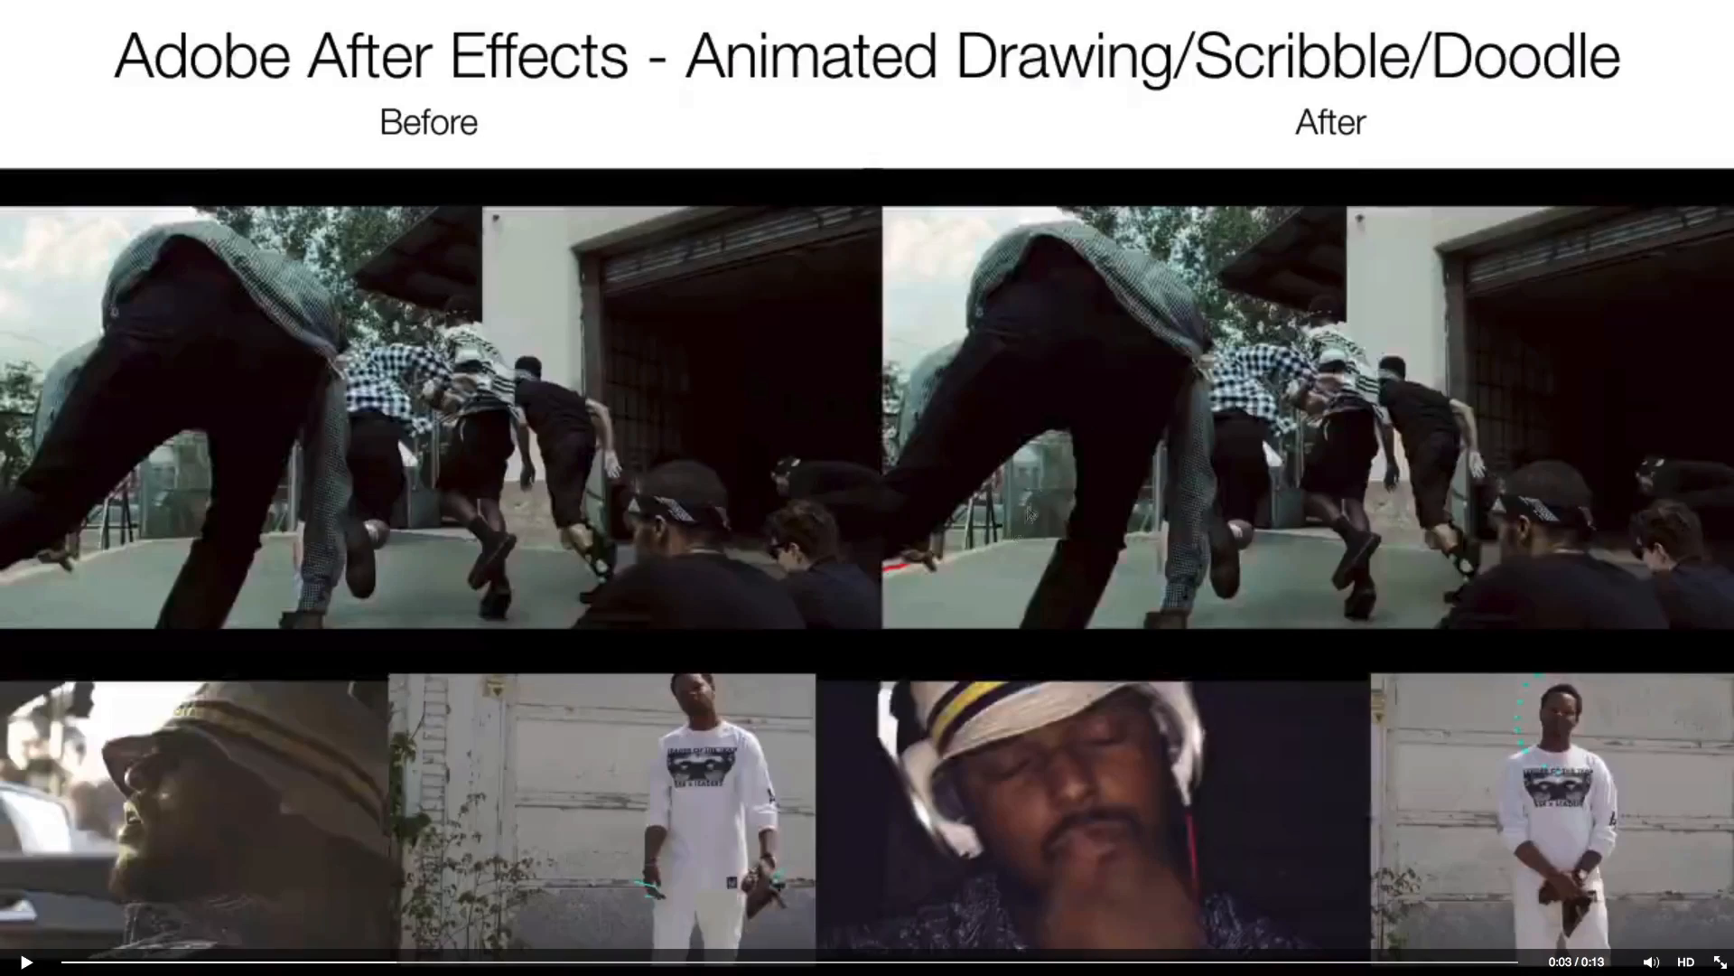
{"action": "left_click", "coordinate": [1038, 494]}
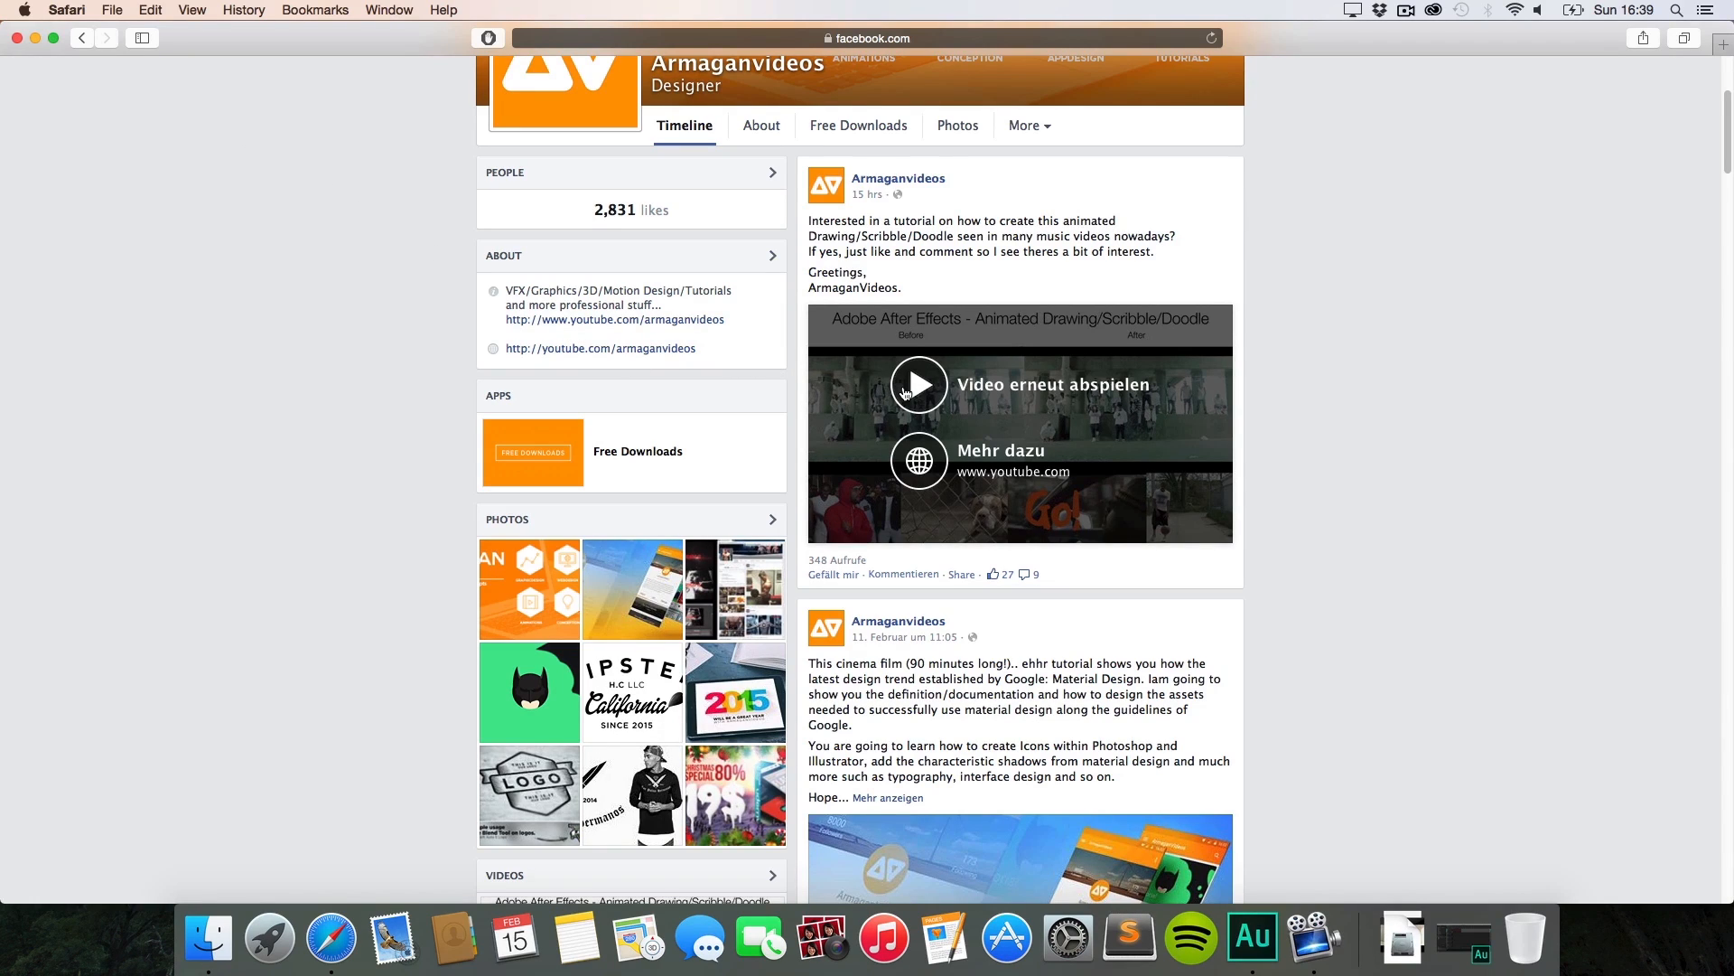
Step: Launch After Effects, dismiss the GPU warning and Welcome screen, and drag in the downloaded music video
{"action": "left_click", "coordinate": [35, 38]}
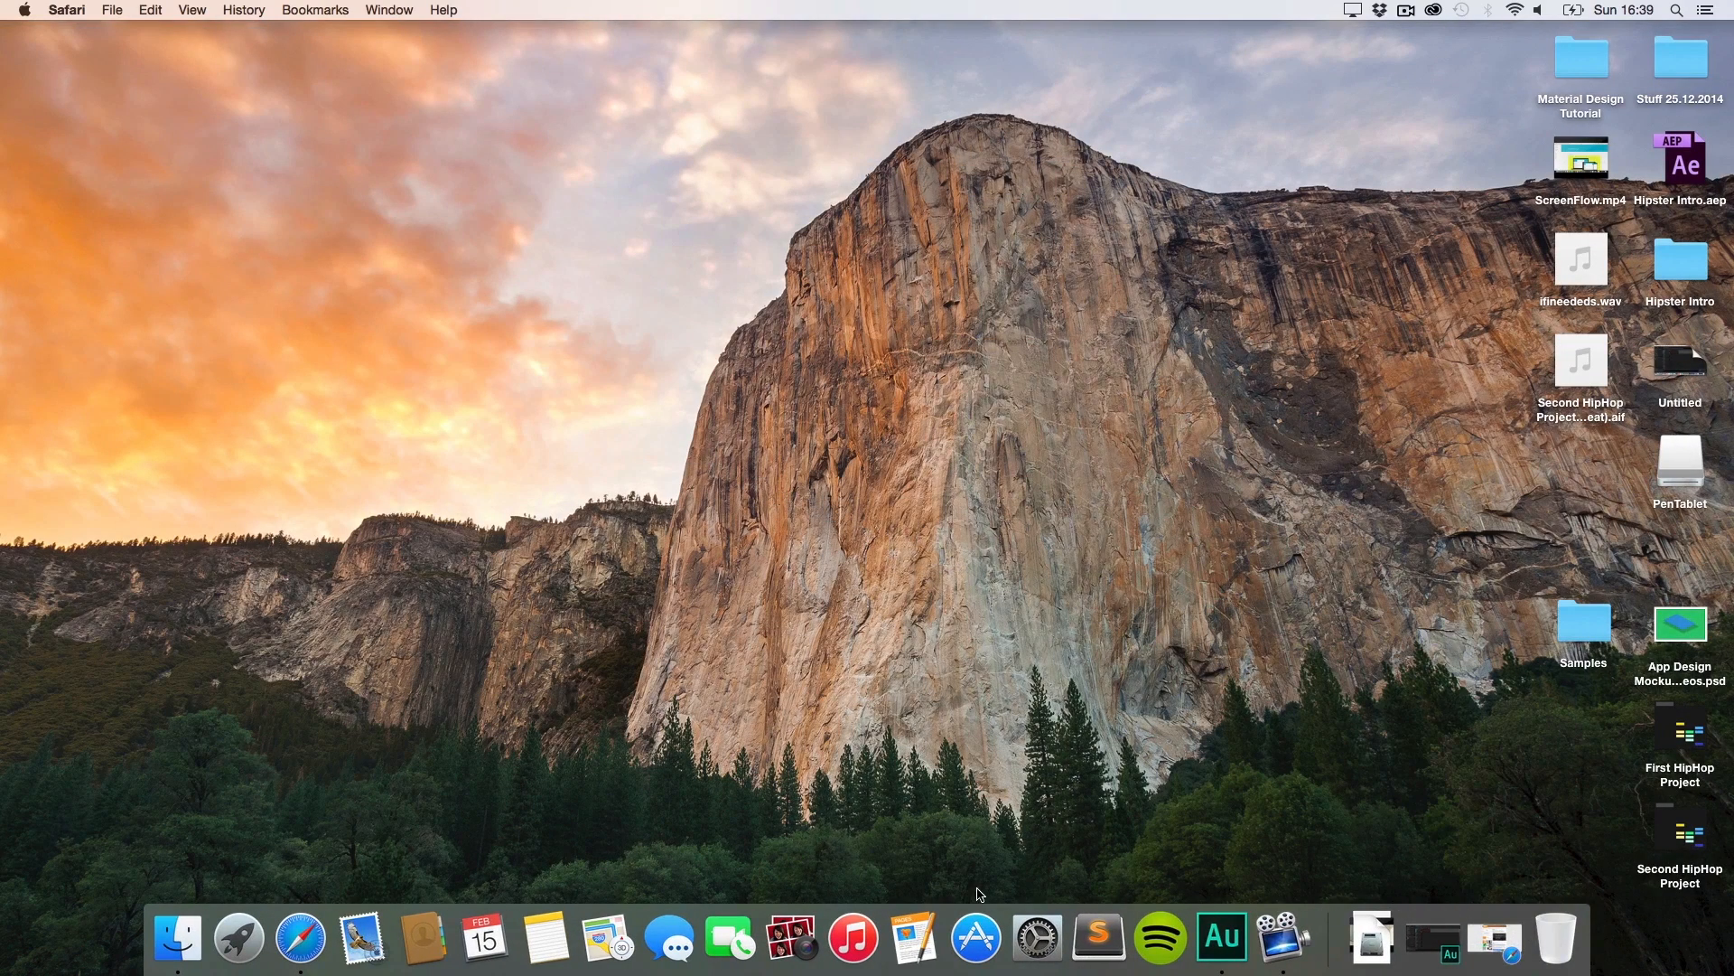
{"action": "key", "text": "super+space"}
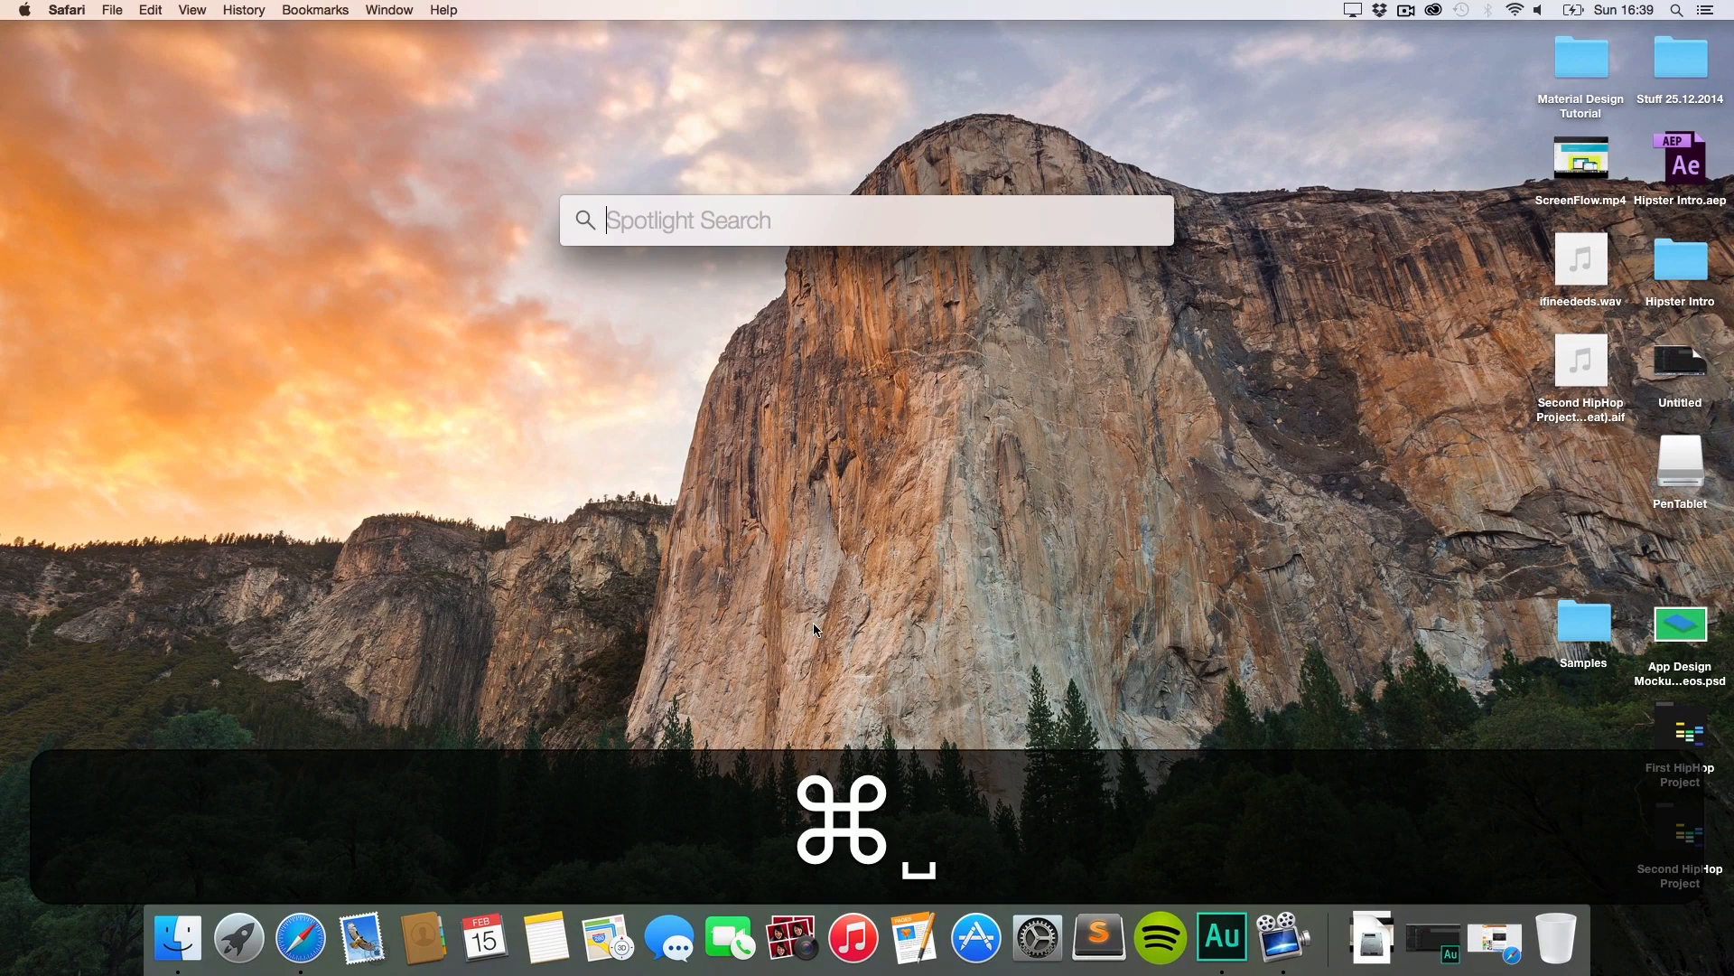
{"action": "type", "text": "afte"}
{"action": "key", "text": "Return"}
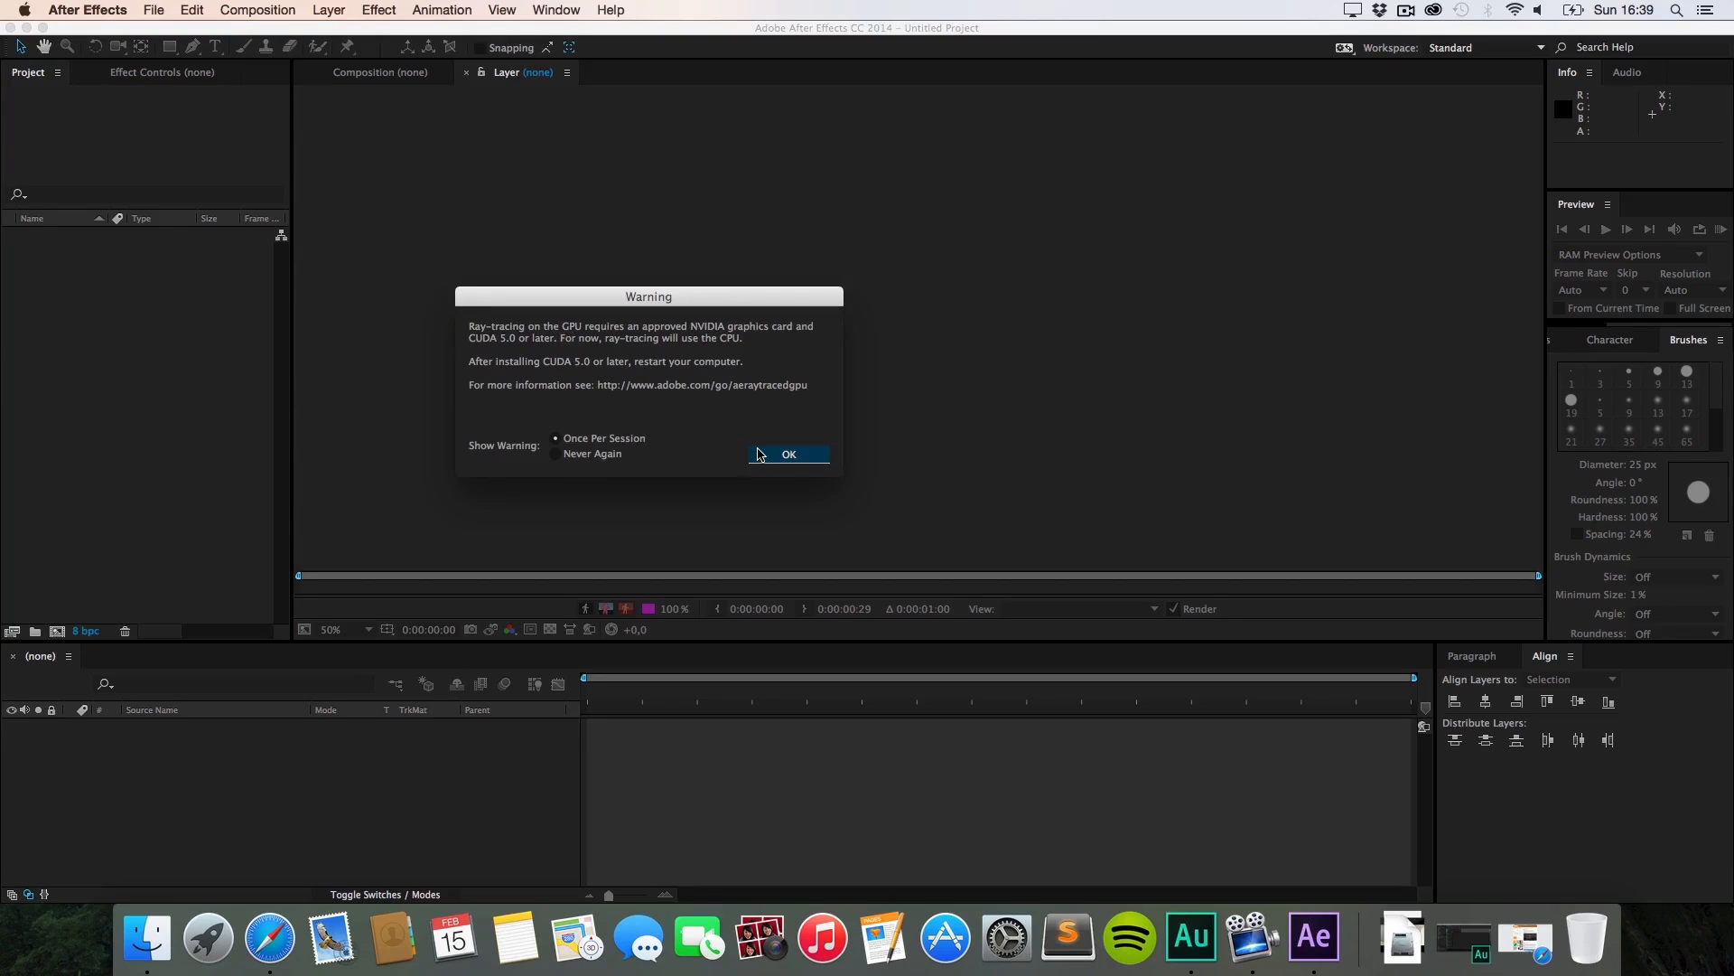
{"action": "left_click", "coordinate": [759, 455]}
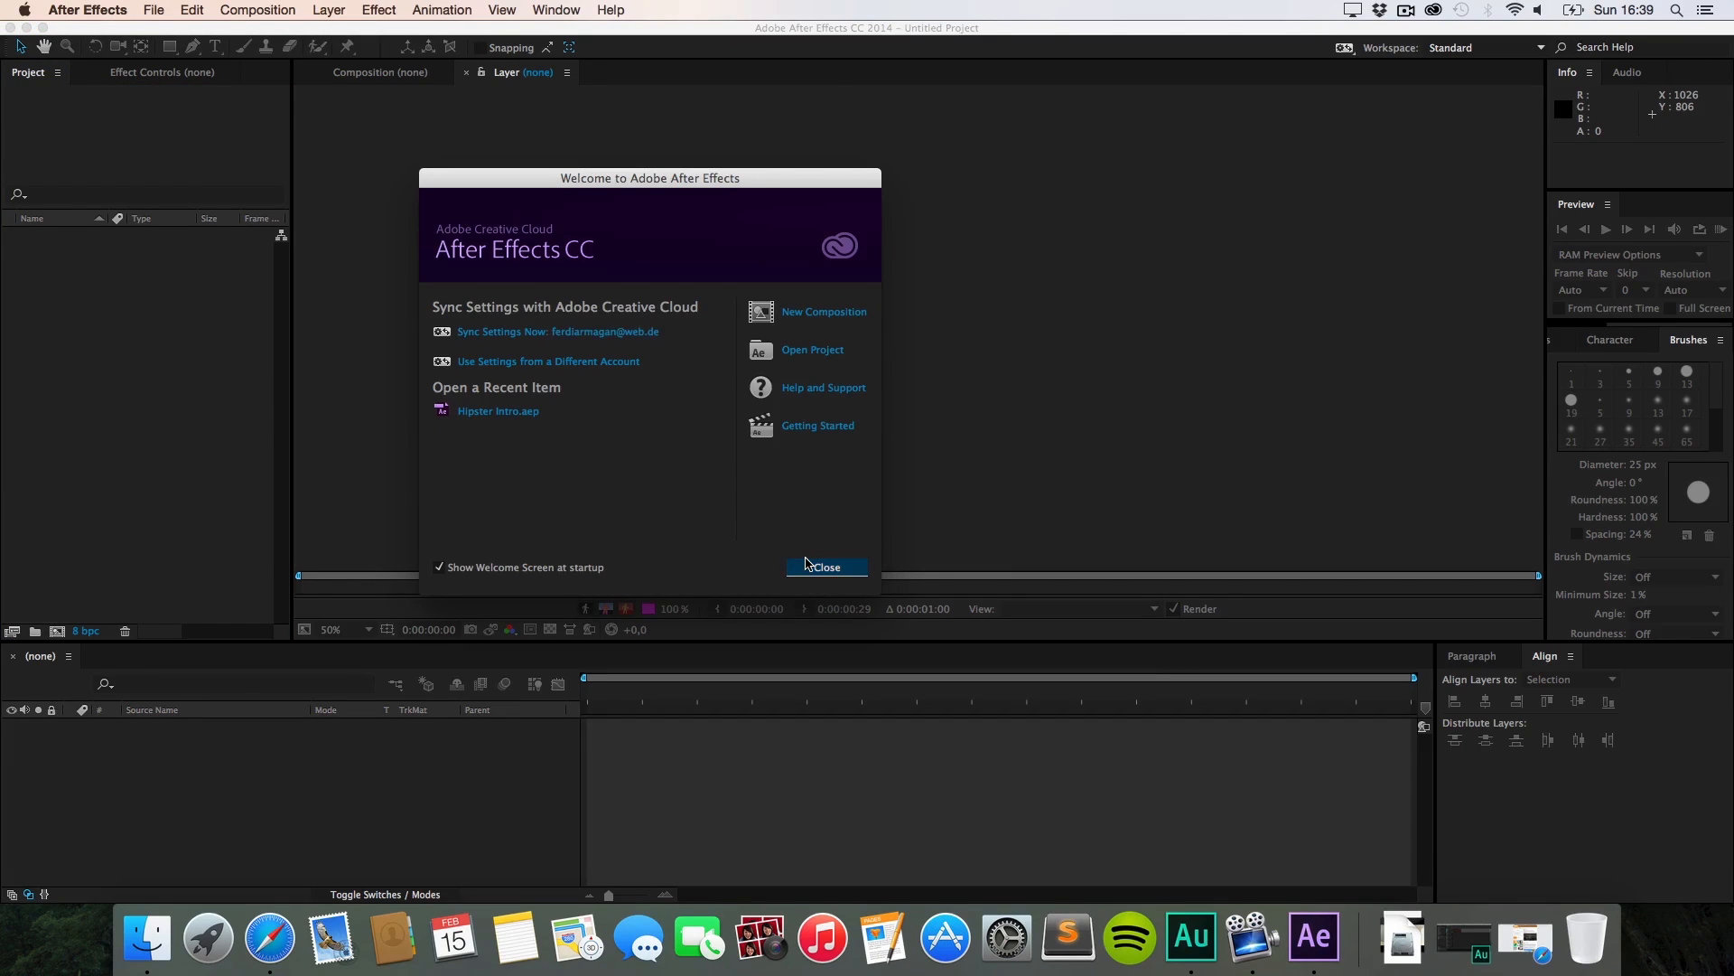
{"action": "left_click", "coordinate": [804, 565]}
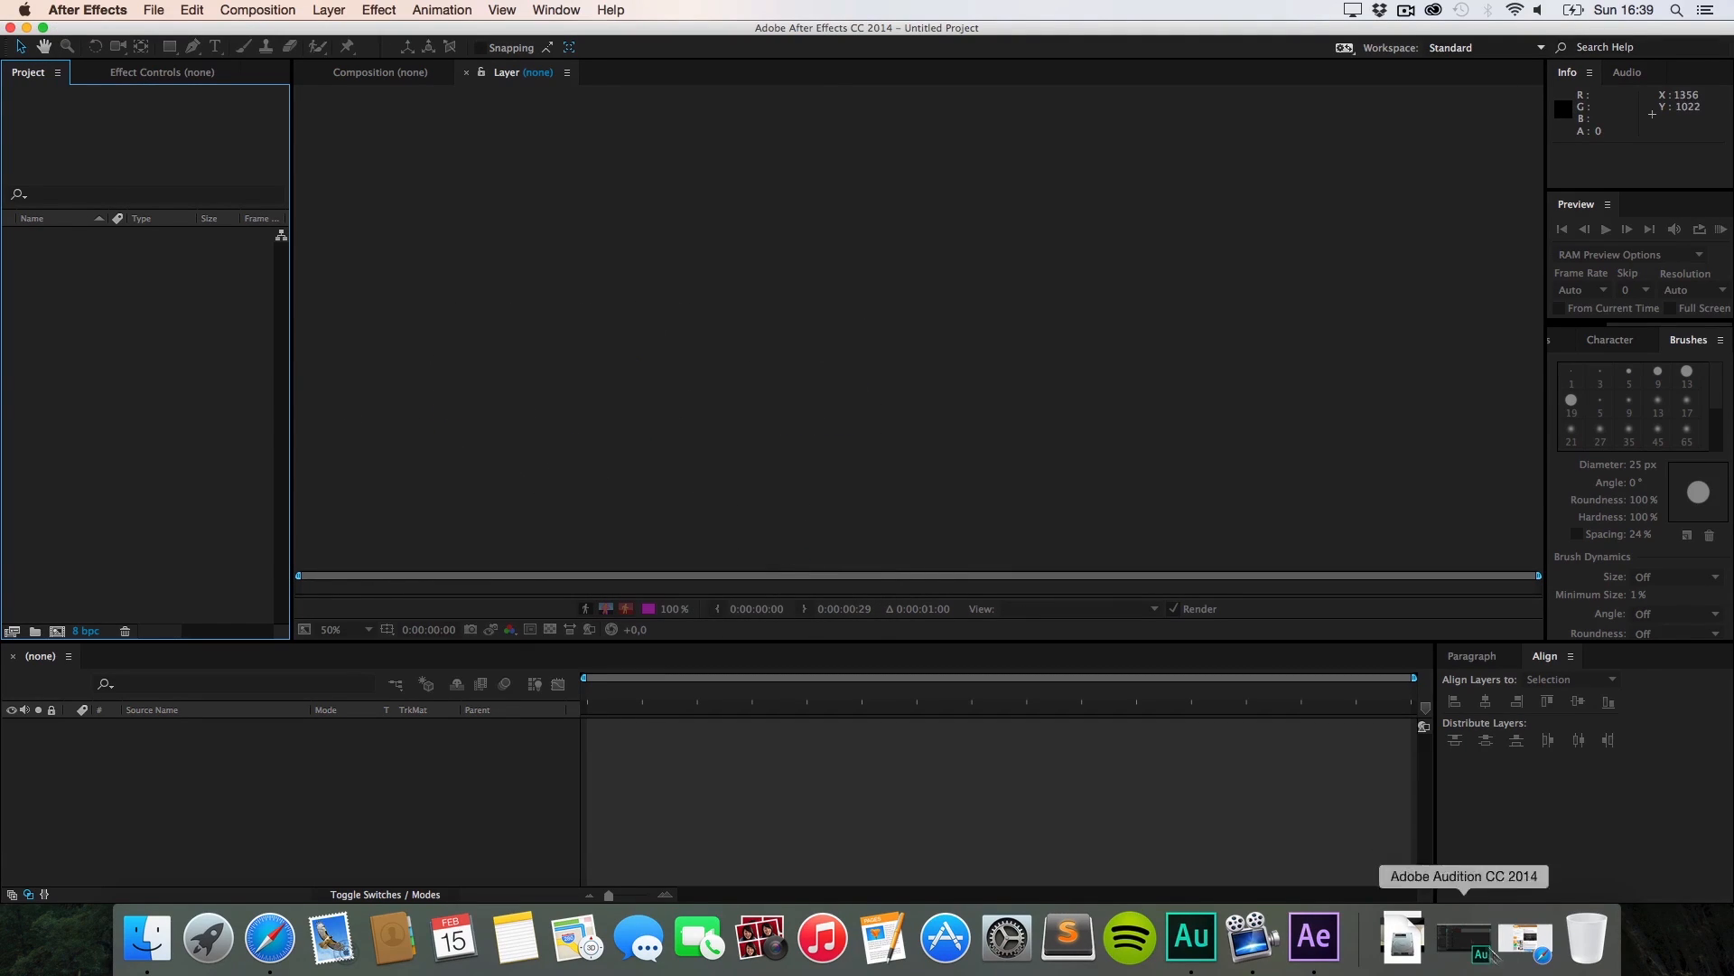
{"action": "left_click", "coordinate": [1402, 937]}
{"action": "left_click_drag", "start_coordinate": [1406, 816], "coordinate": [70, 236]}
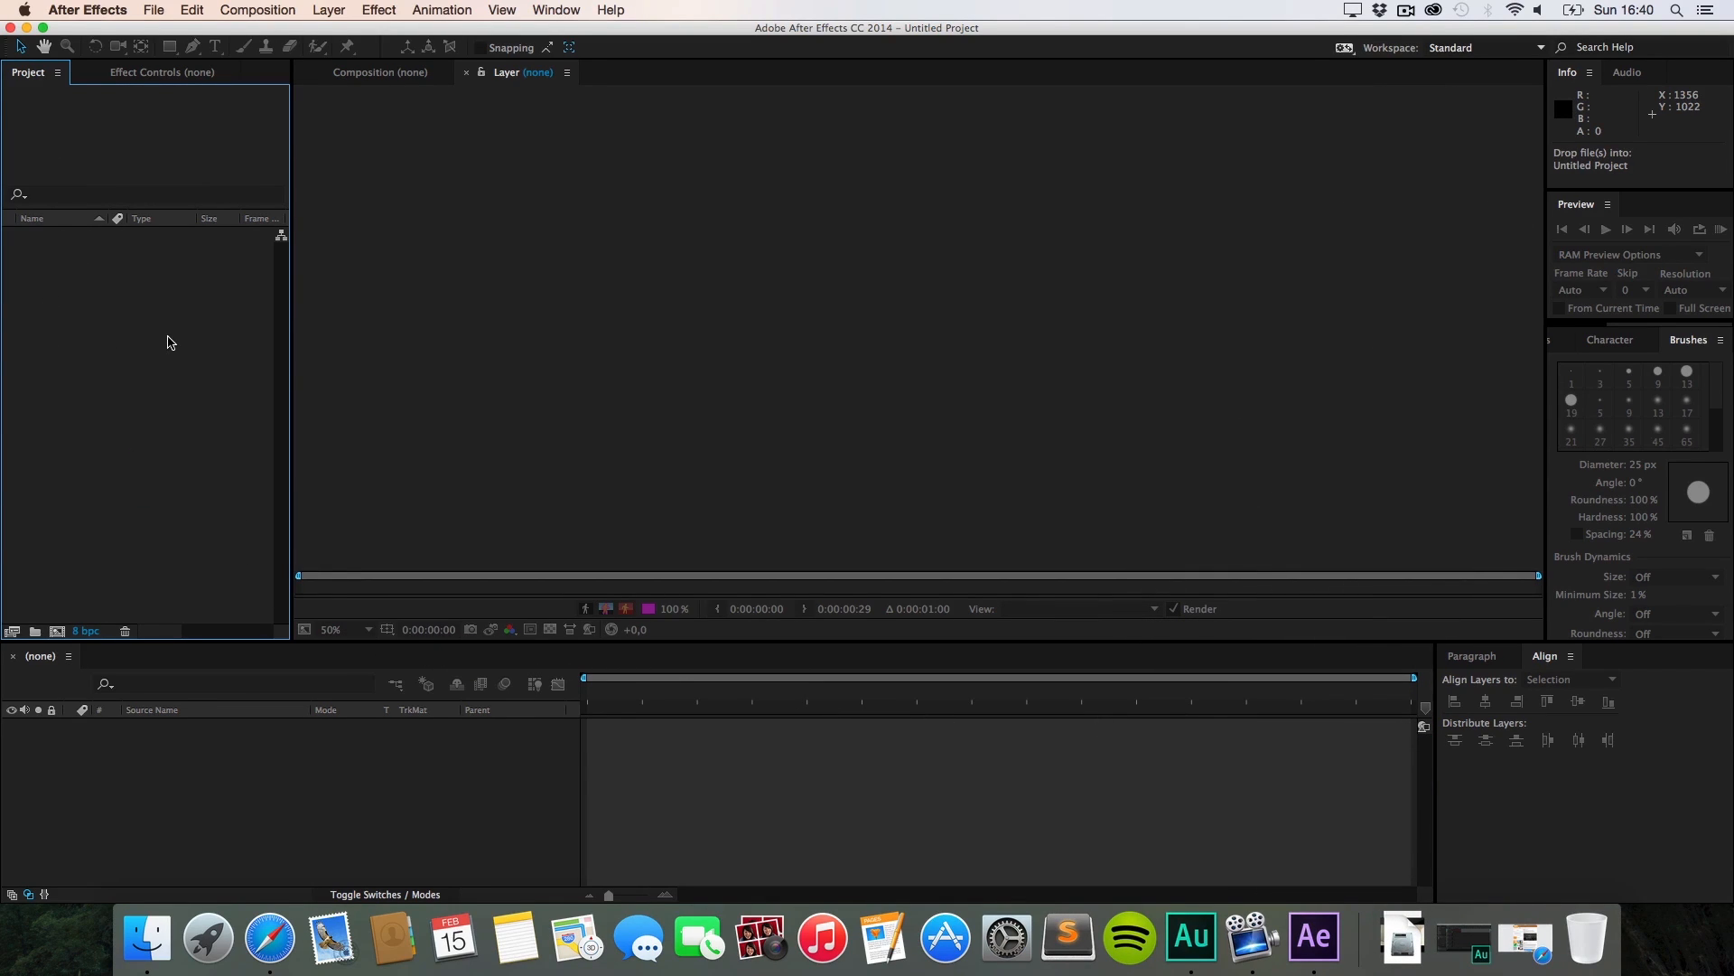
Step: Import the A$AP Rocky Multiply mp4 from Downloads and create a new composition from it
{"action": "left_click", "coordinate": [446, 403]}
{"action": "left_click", "coordinate": [229, 357]}
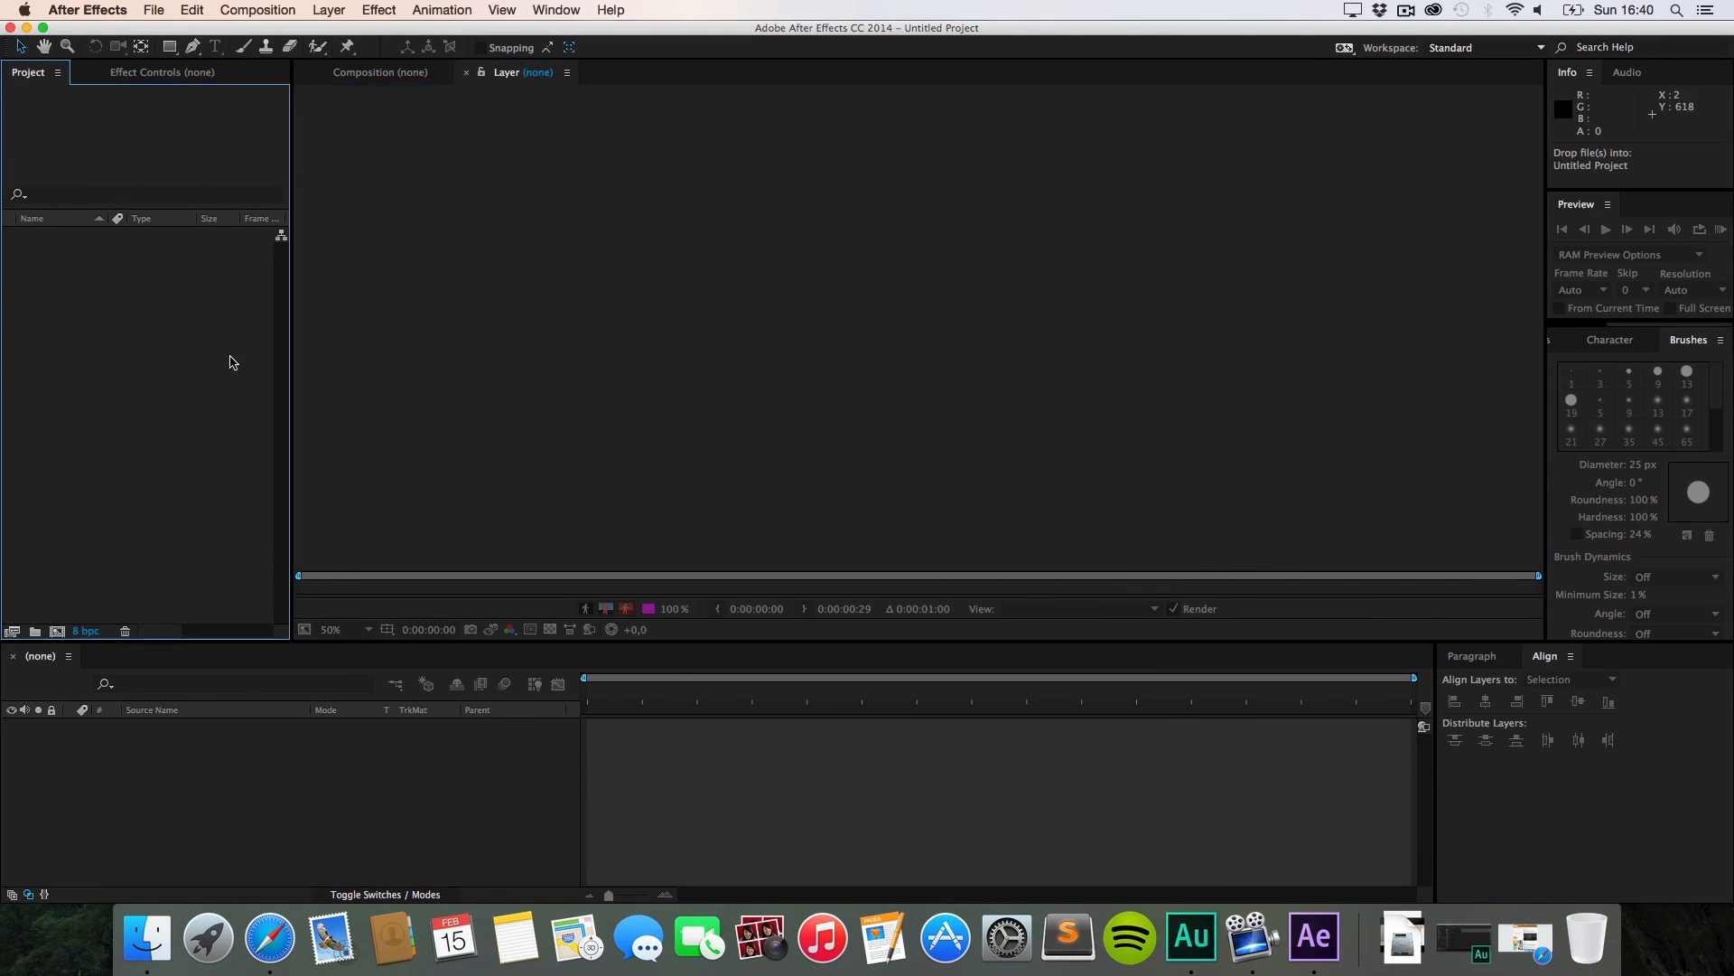
{"action": "left_click", "coordinate": [1400, 923]}
{"action": "left_click_drag", "start_coordinate": [1406, 804], "coordinate": [105, 376]}
{"action": "mouse_move", "coordinate": [87, 246]}
{"action": "left_mouse_down"}
{"action": "mouse_move", "coordinate": [64, 369]}
{"action": "mouse_move", "coordinate": [85, 228]}
{"action": "left_mouse_up"}
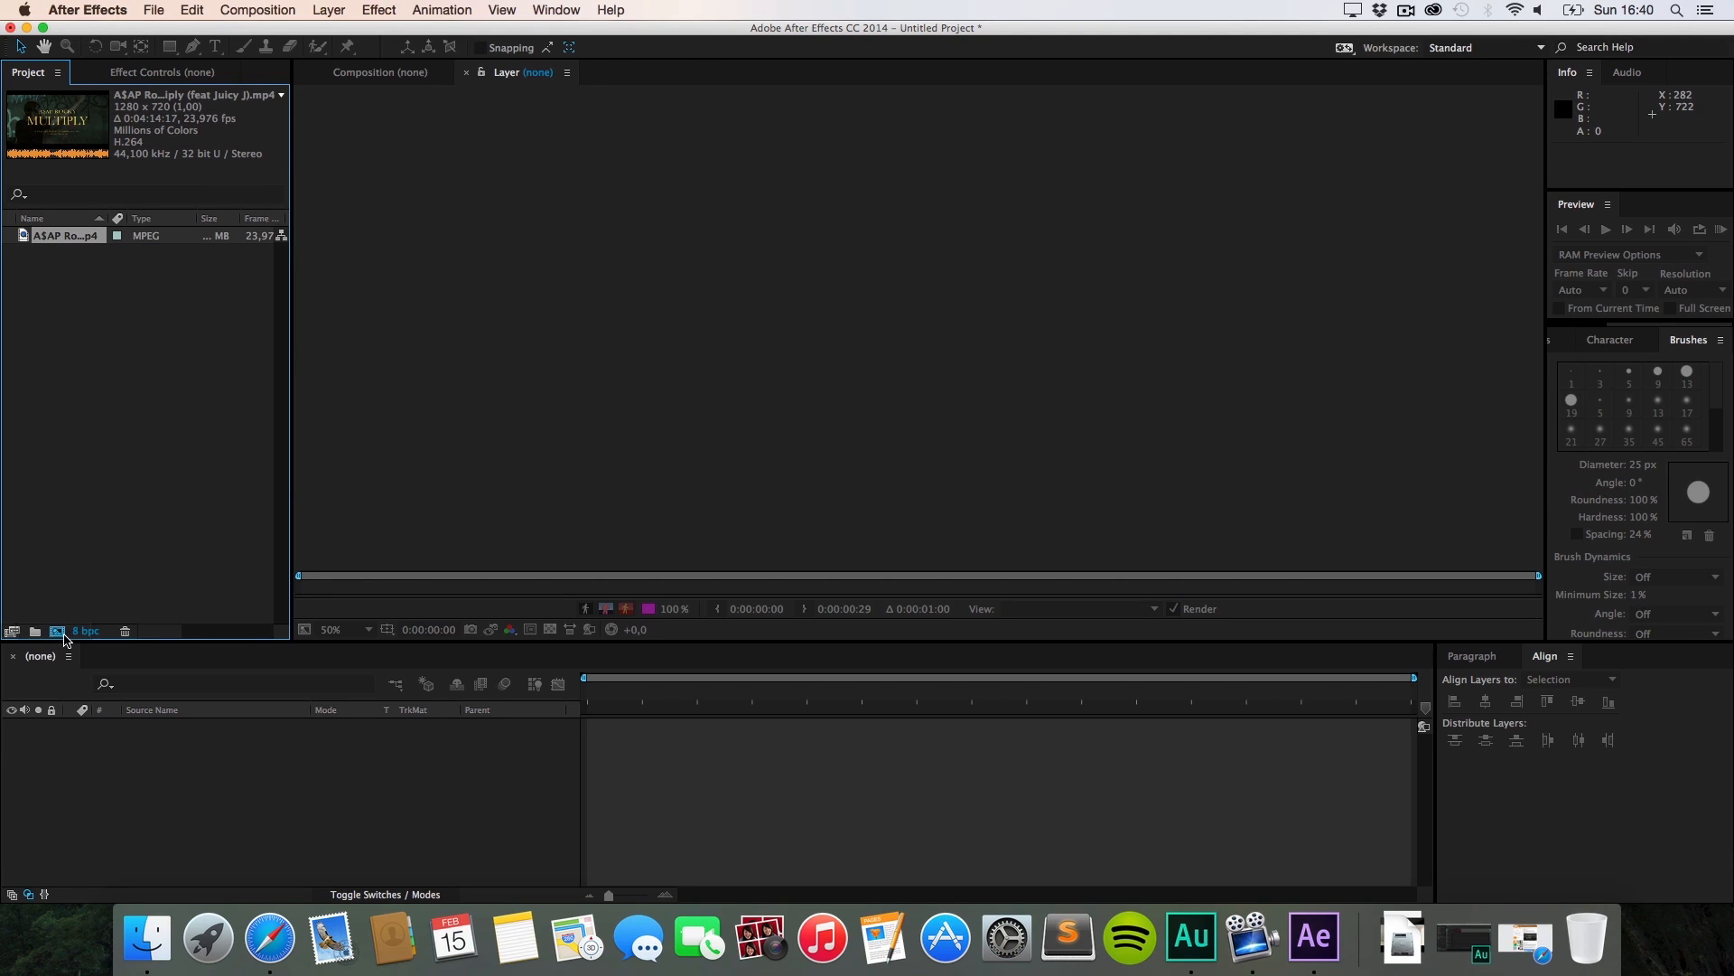
{"action": "left_click_drag", "start_coordinate": [64, 636], "coordinate": [58, 632]}
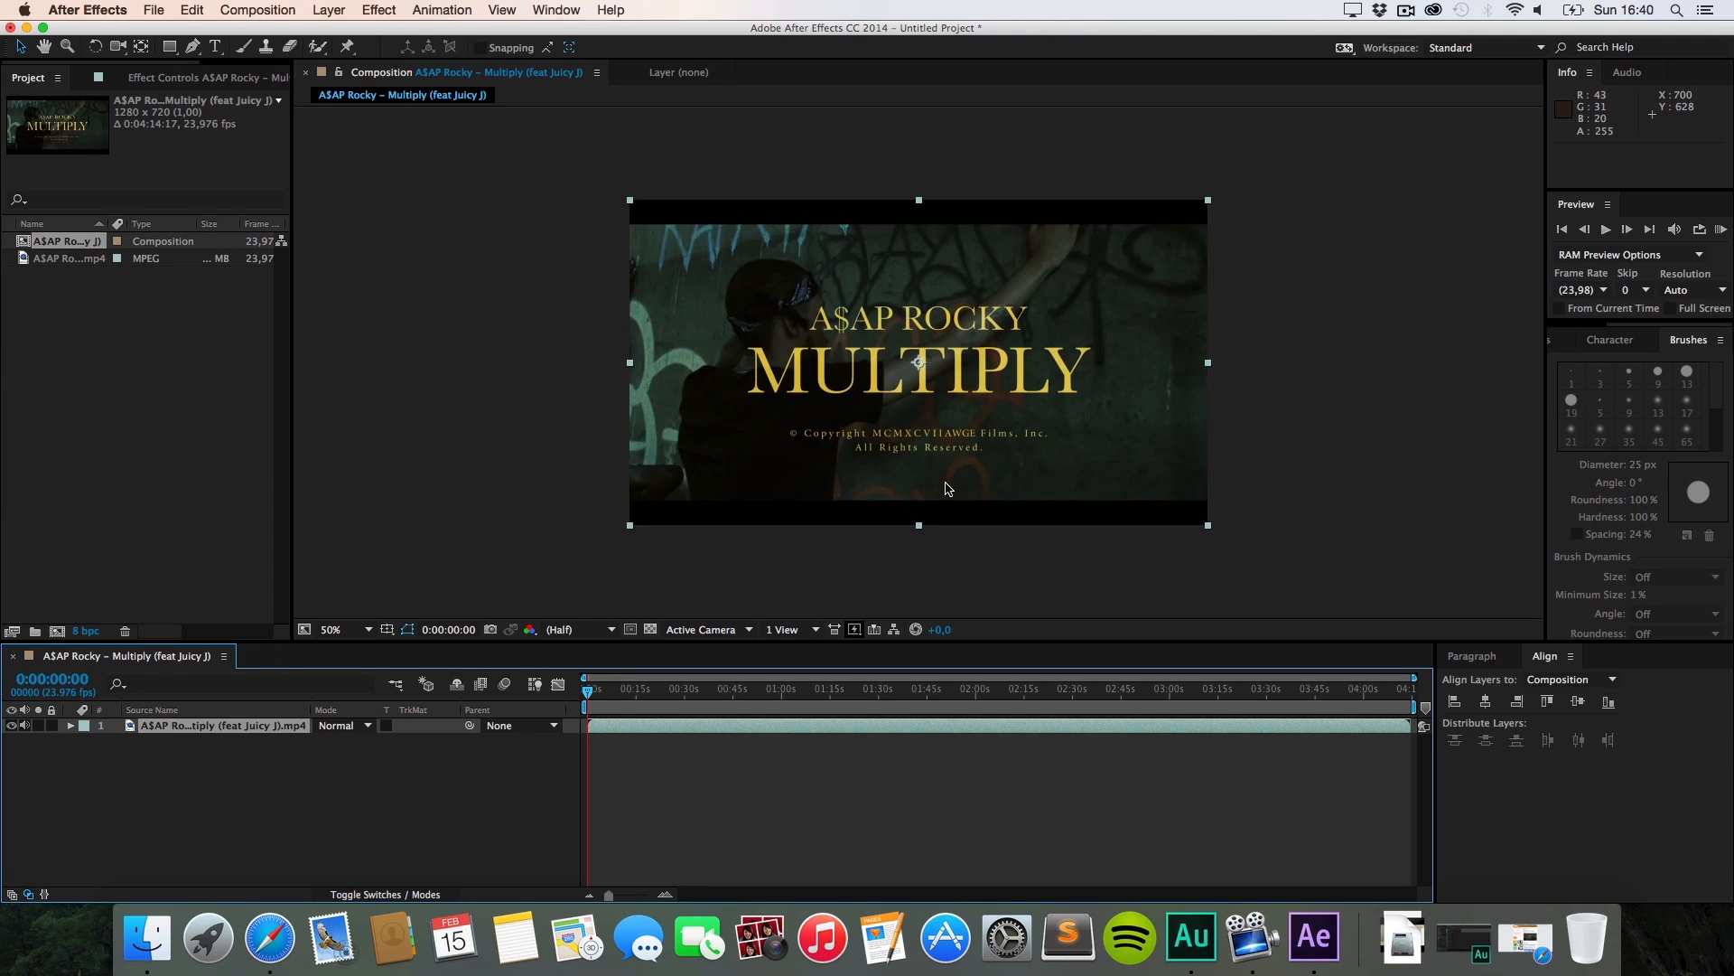
Step: Zoom and centre the comp view, open the clip in the Layer panel, and make it taller
{"action": "key", "text": "z"}
{"action": "left_click", "coordinate": [933, 401]}
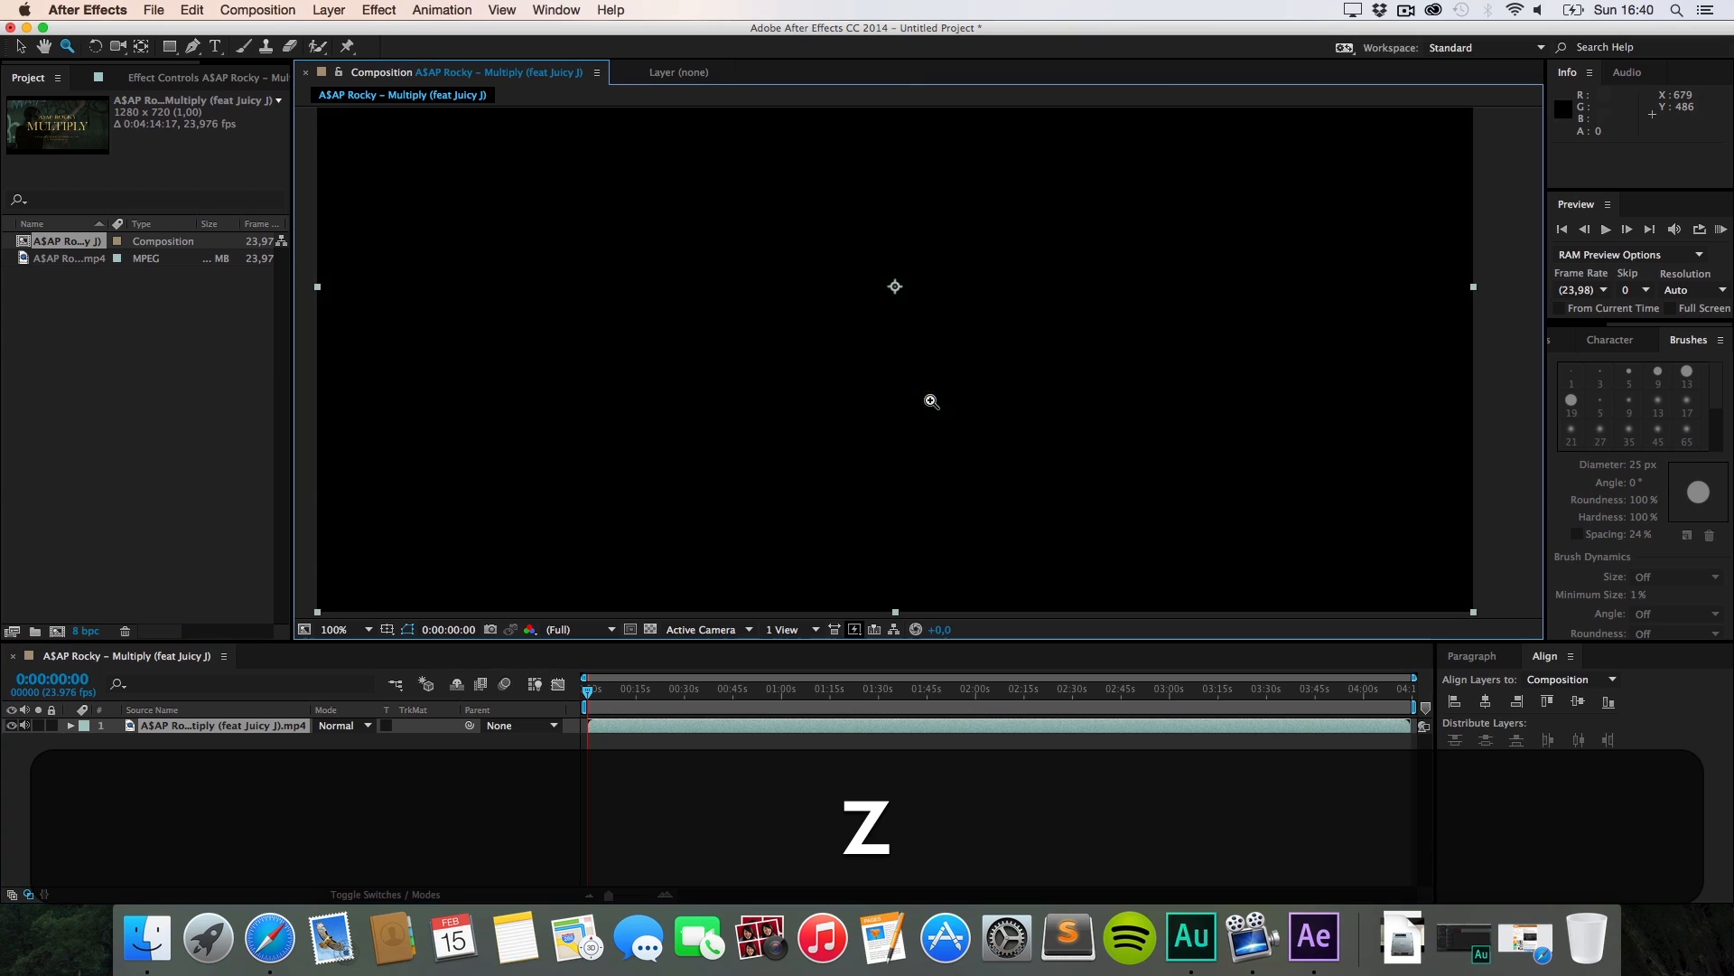
{"action": "key", "text": "h"}
{"action": "left_click_drag", "start_coordinate": [897, 279], "coordinate": [900, 346]}
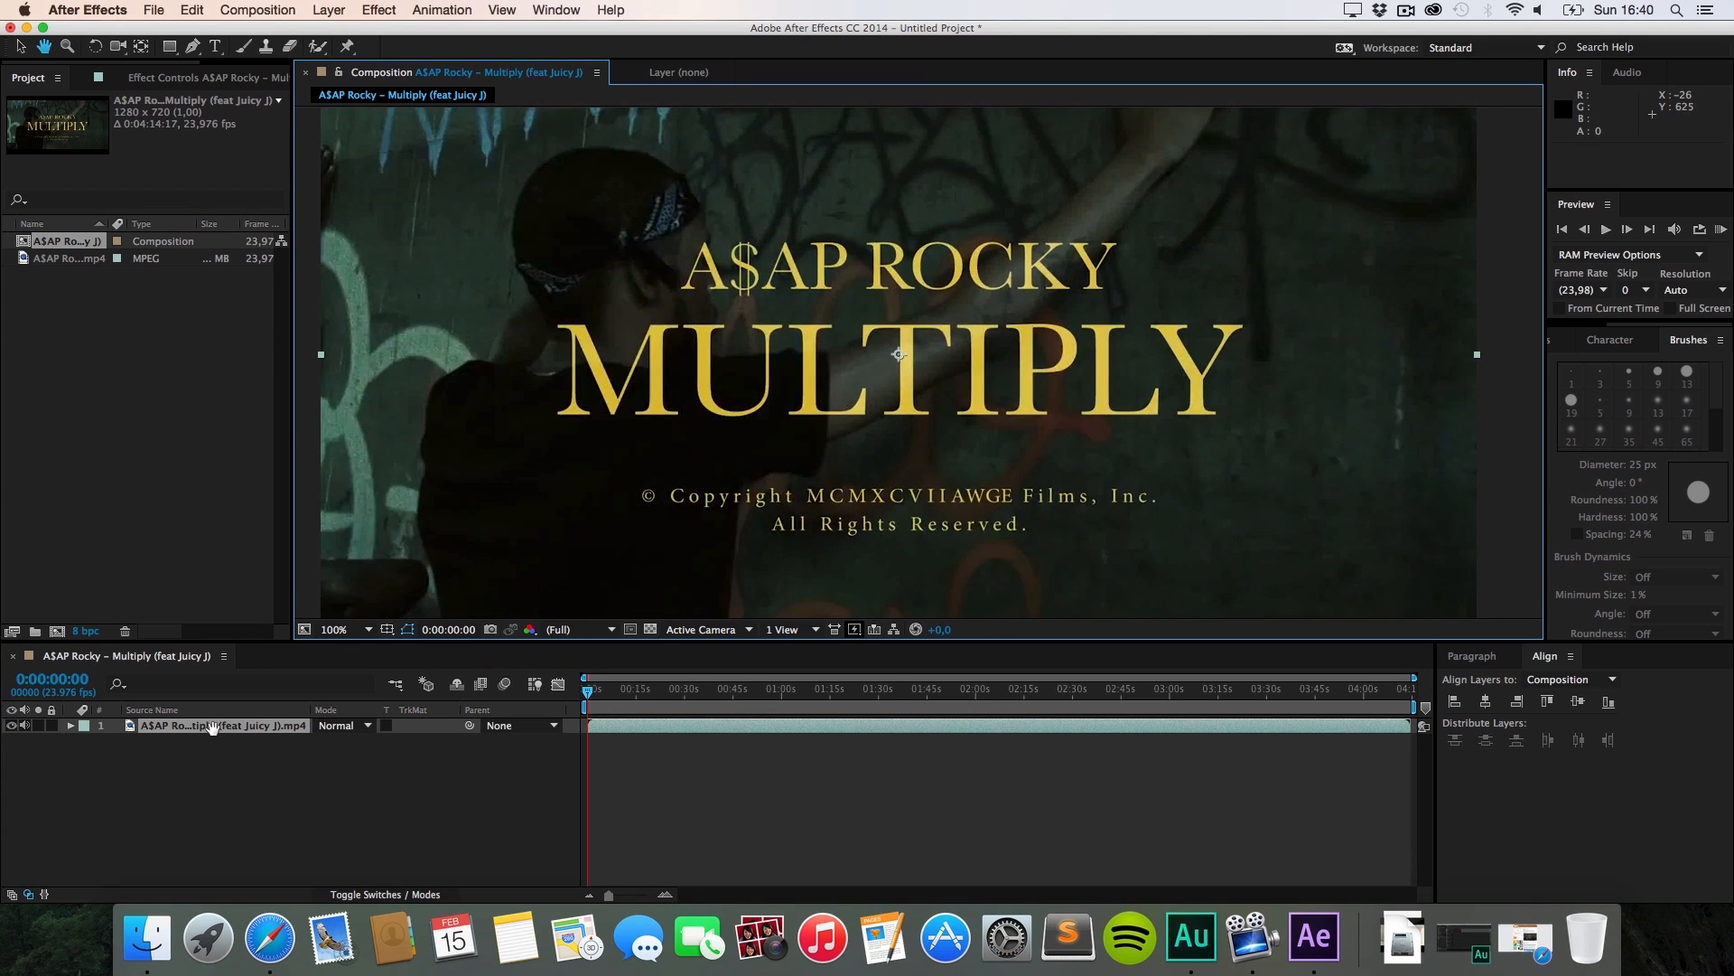
{"action": "key", "text": "v"}
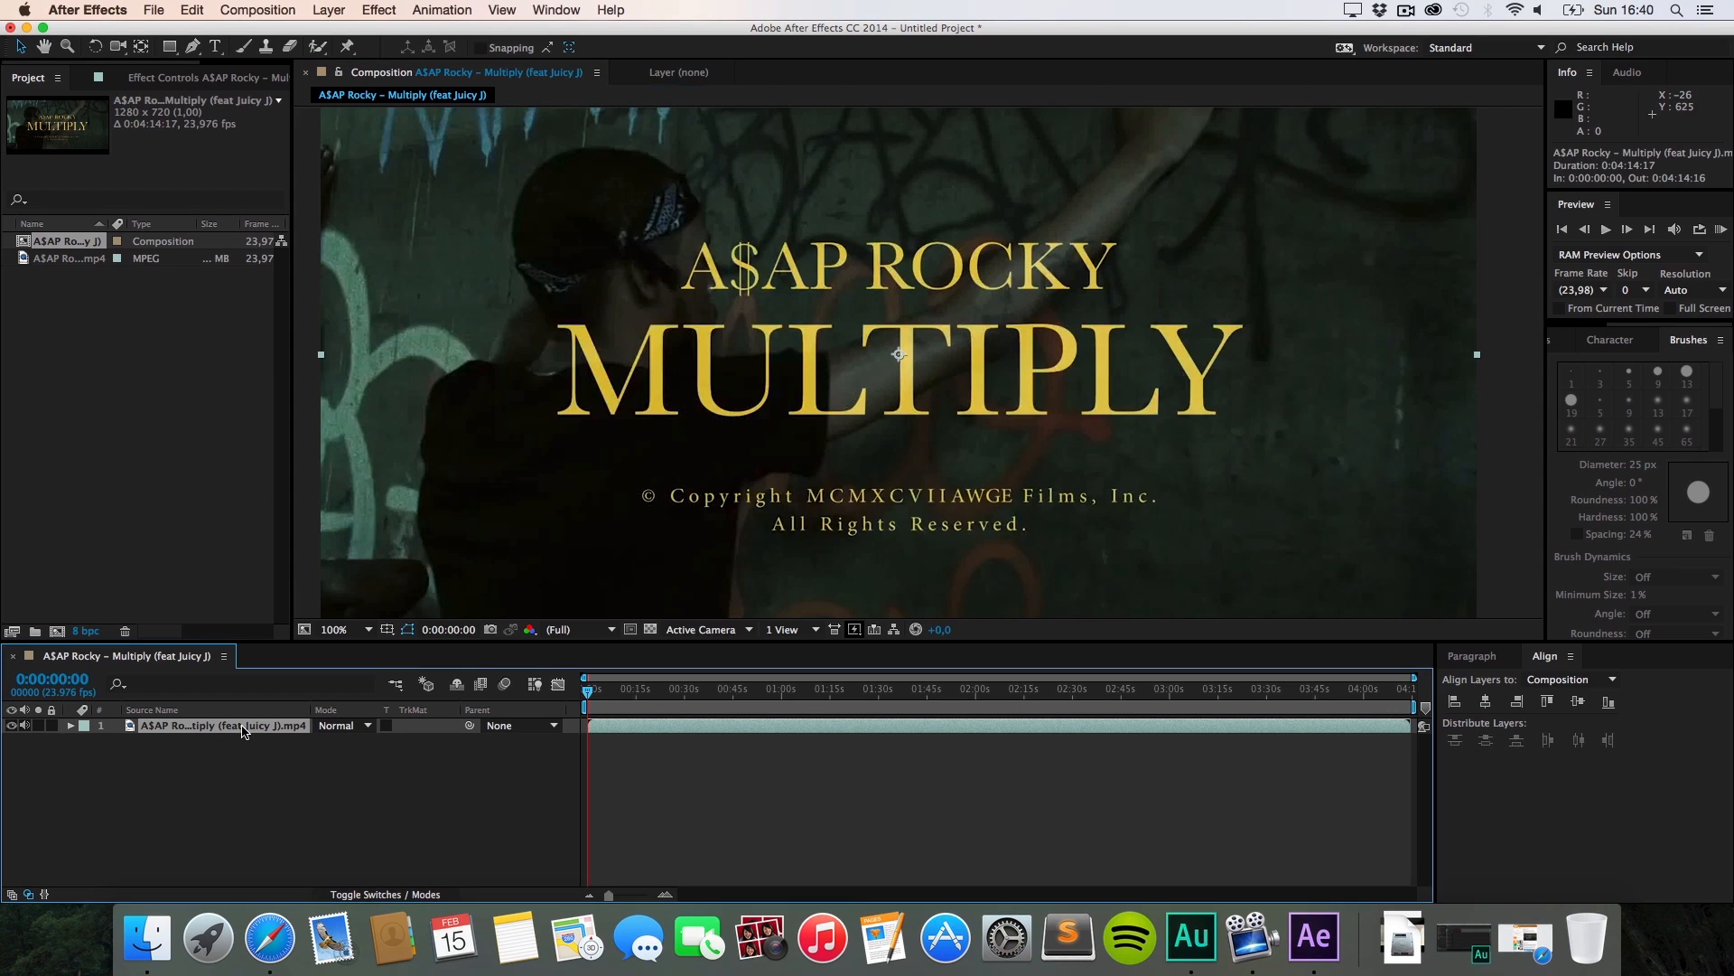
{"action": "double_click", "coordinate": [242, 732]}
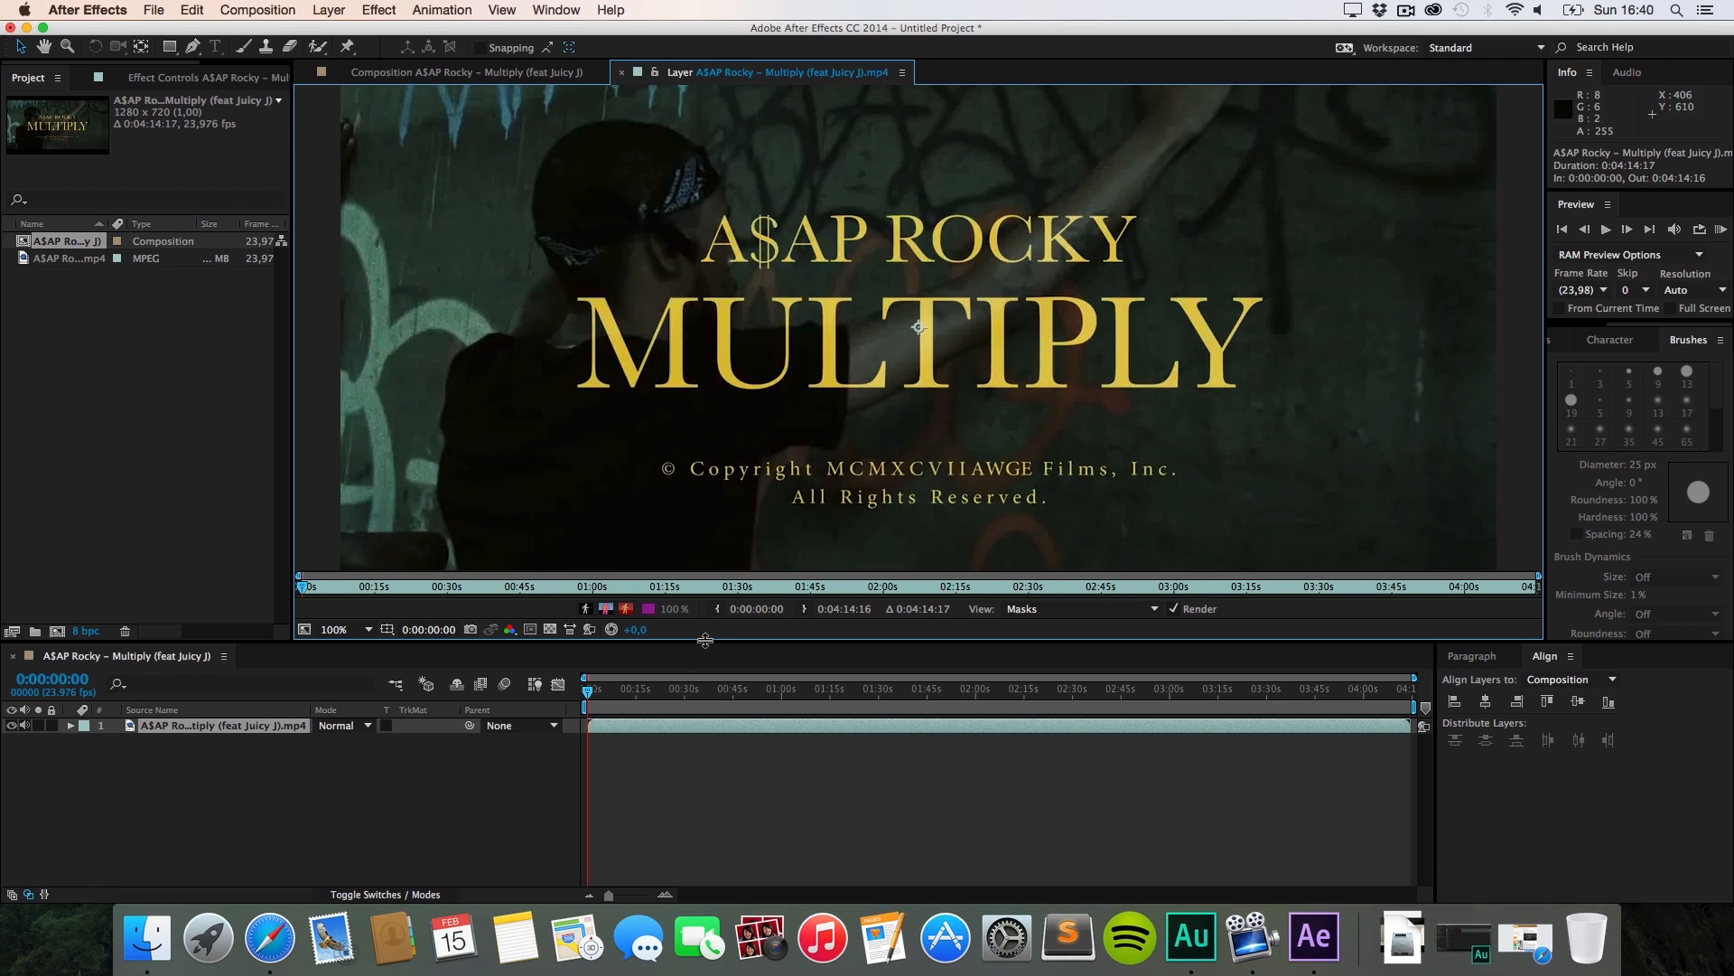
{"action": "left_click_drag", "start_coordinate": [705, 639], "coordinate": [701, 701]}
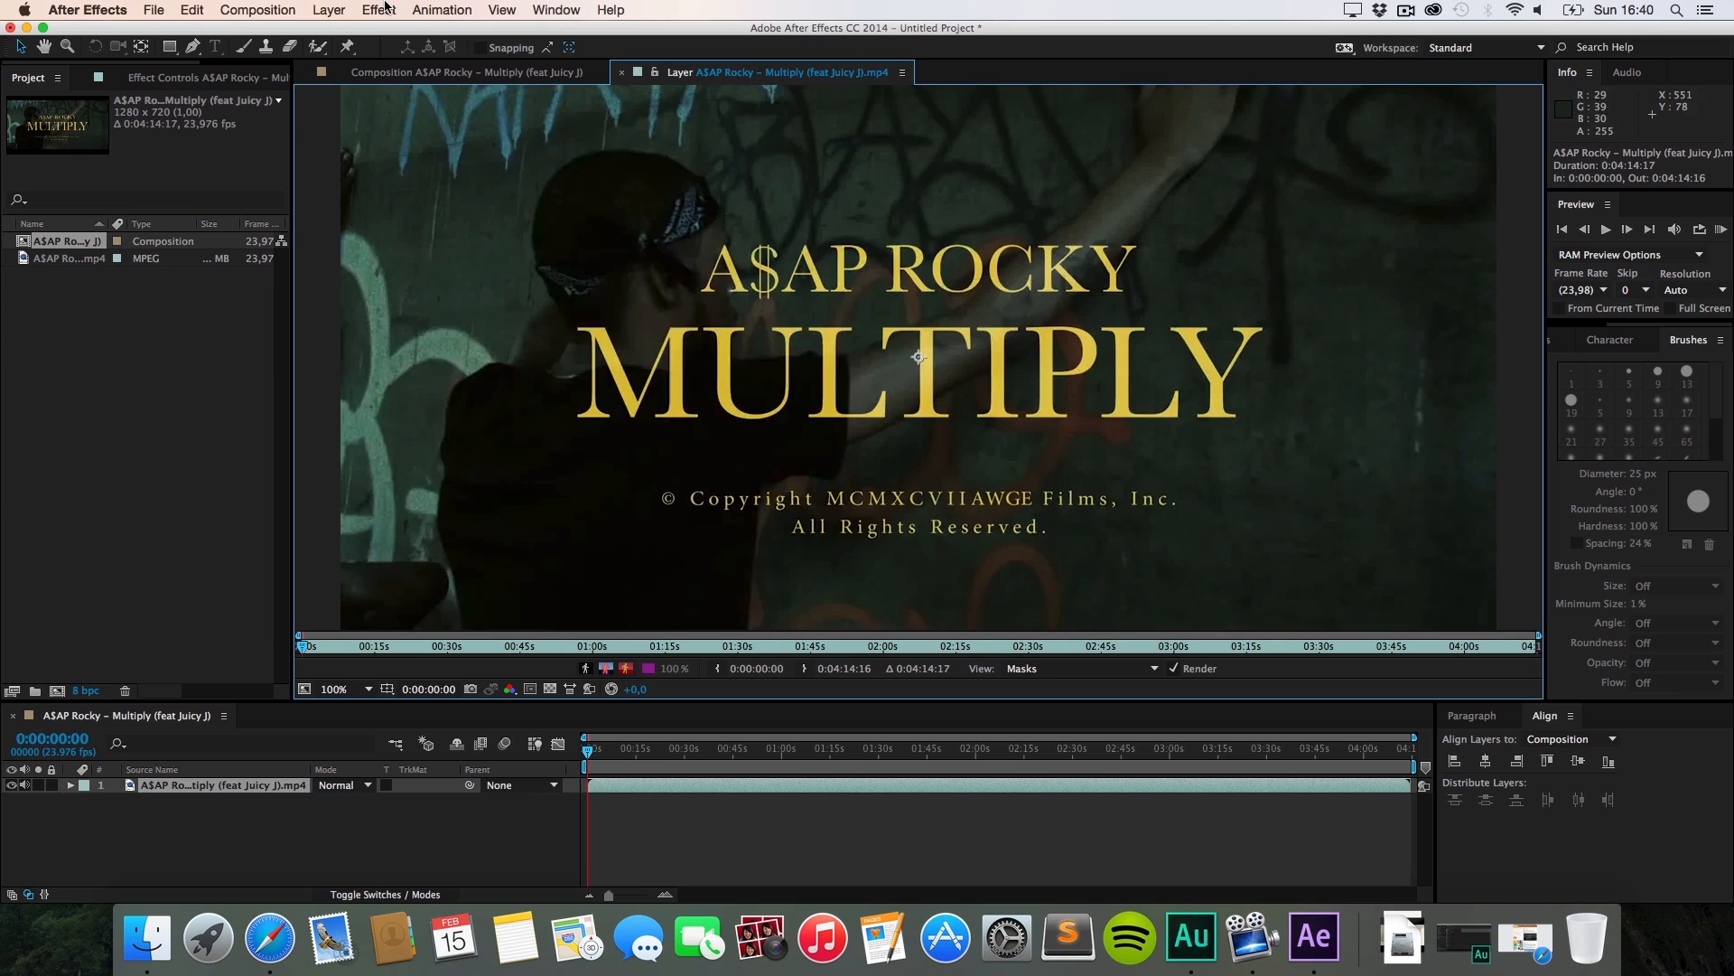
Step: Show the Character and Brushes panels again from the Window menu
{"action": "left_click", "coordinate": [565, 15]}
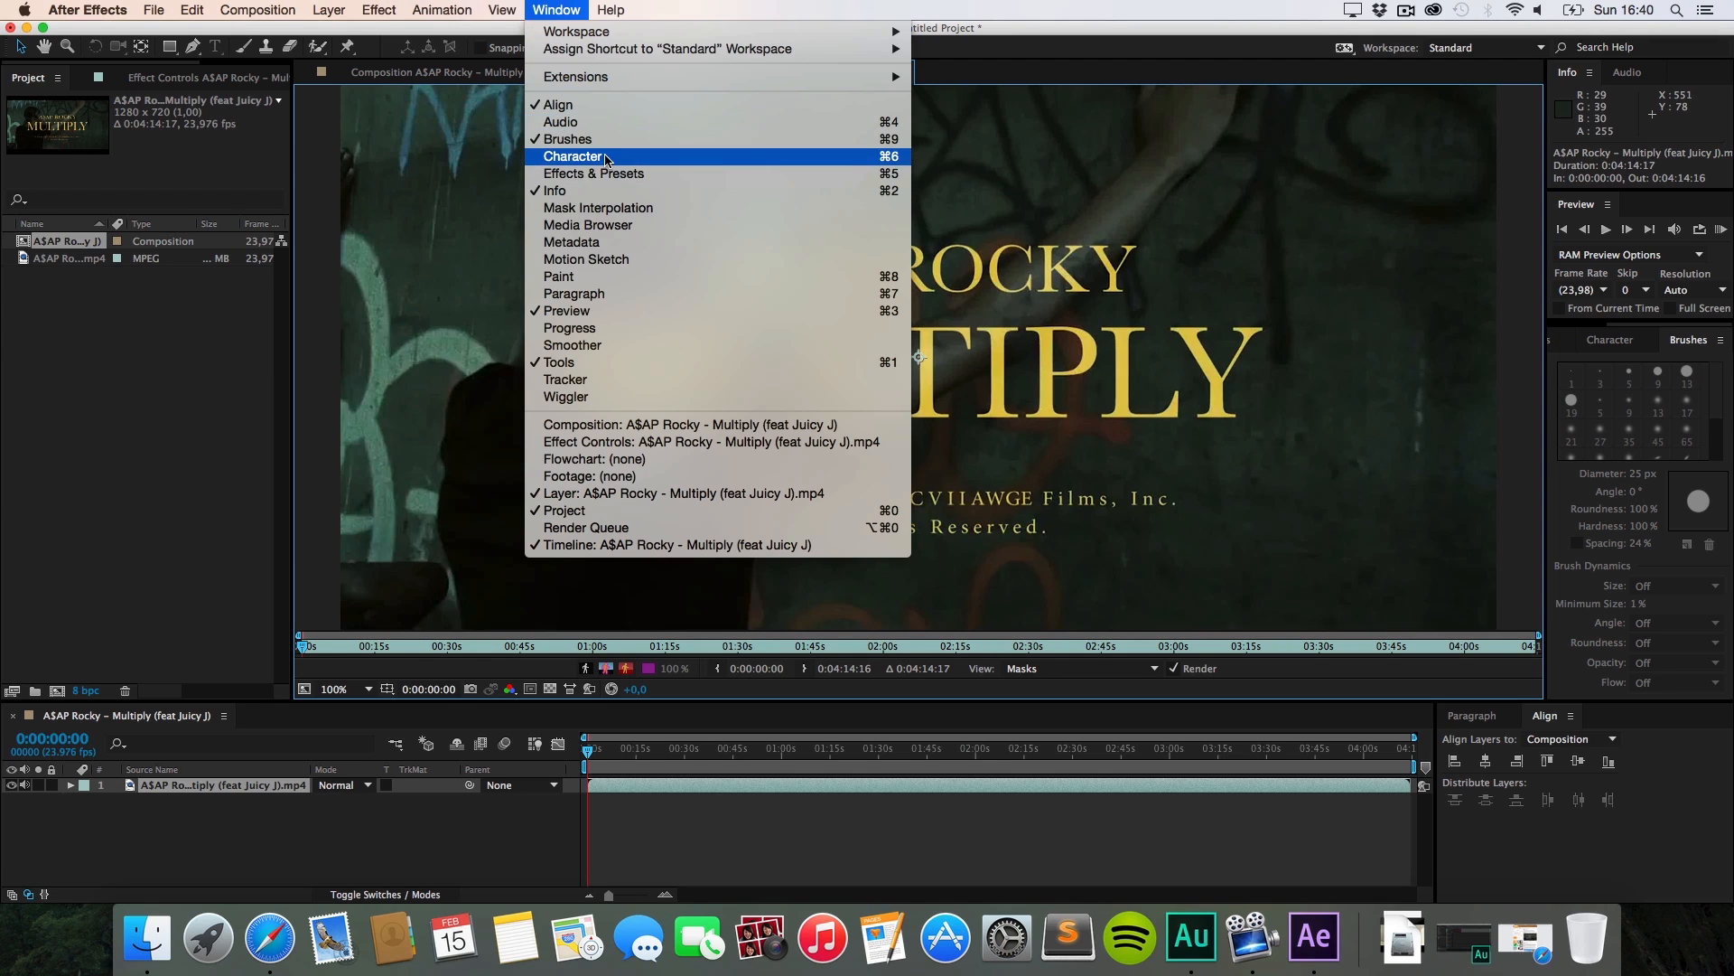
{"action": "left_click", "coordinate": [607, 147]}
{"action": "left_click", "coordinate": [556, 11]}
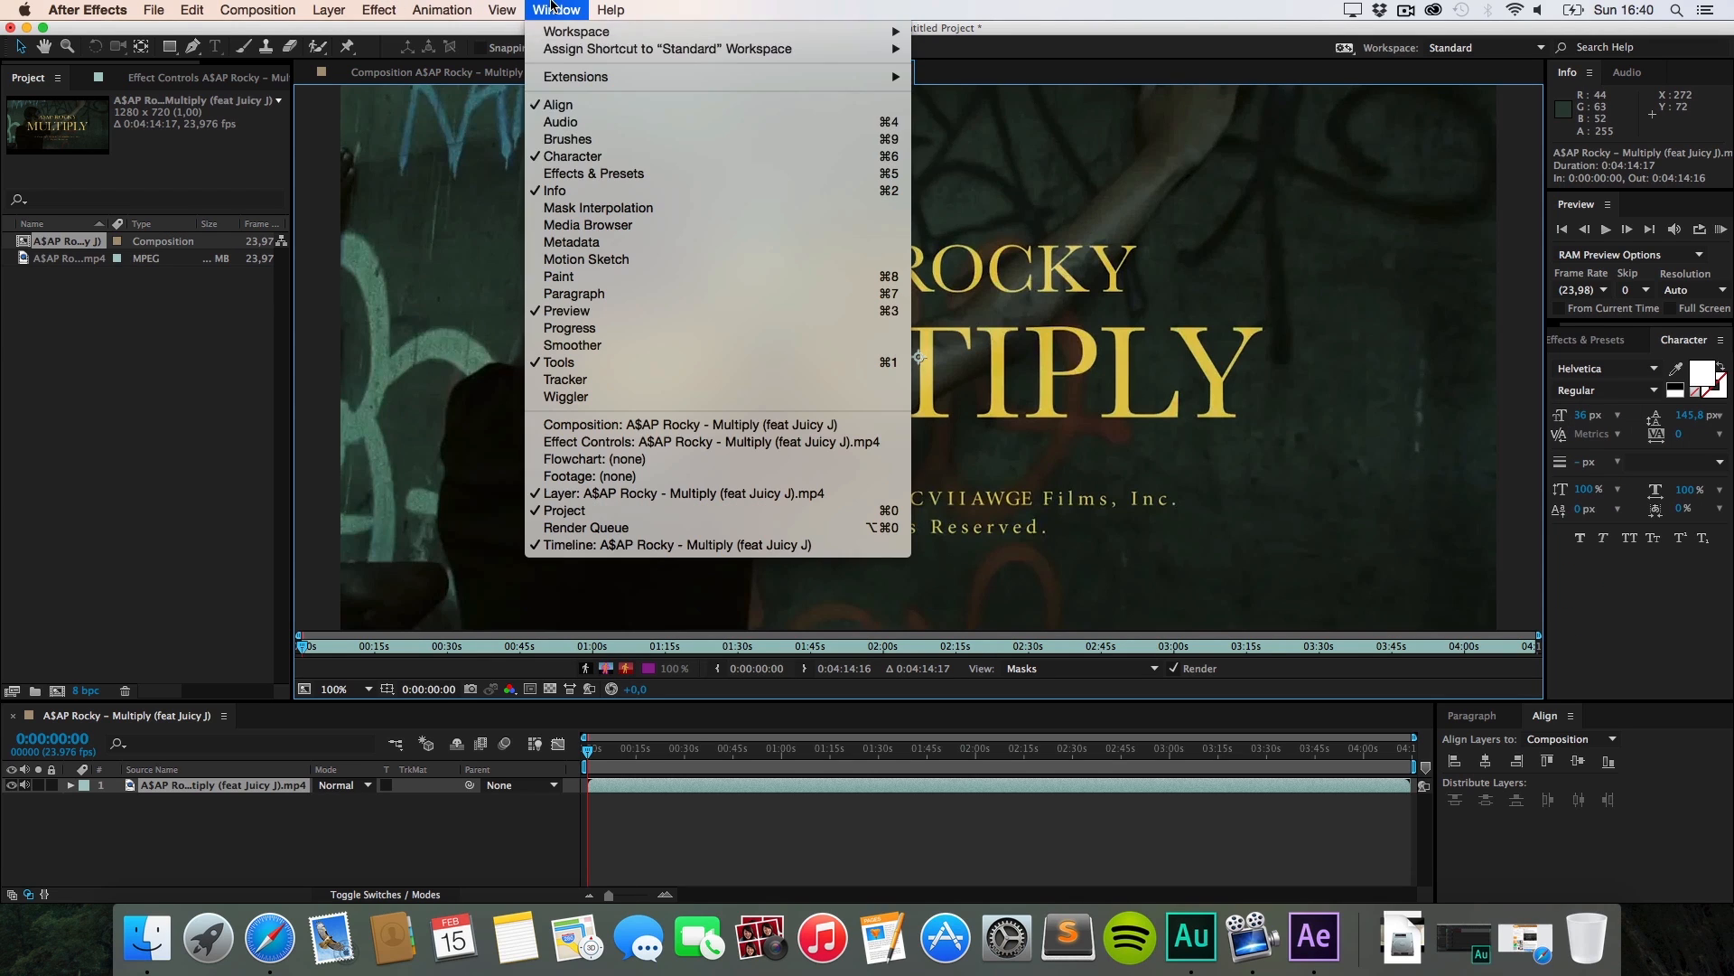
{"action": "left_click", "coordinate": [576, 145]}
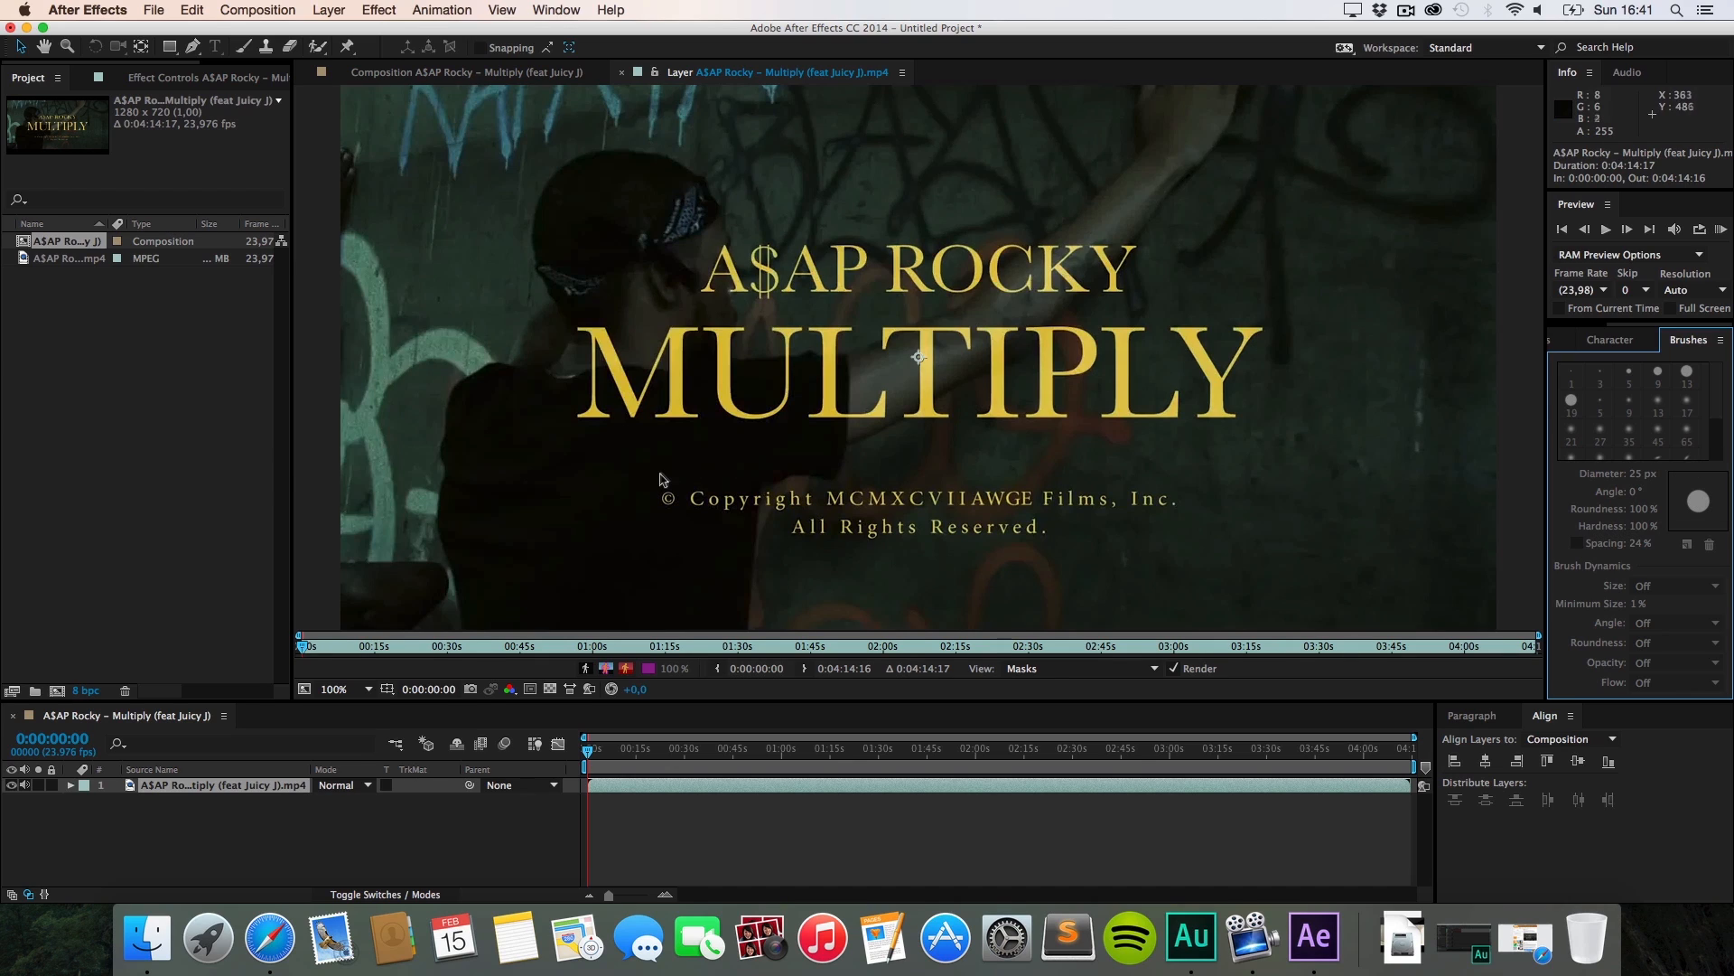
Step: Move the current time to 0:01:51:15
{"action": "left_click_drag", "start_coordinate": [589, 757], "coordinate": [722, 768]}
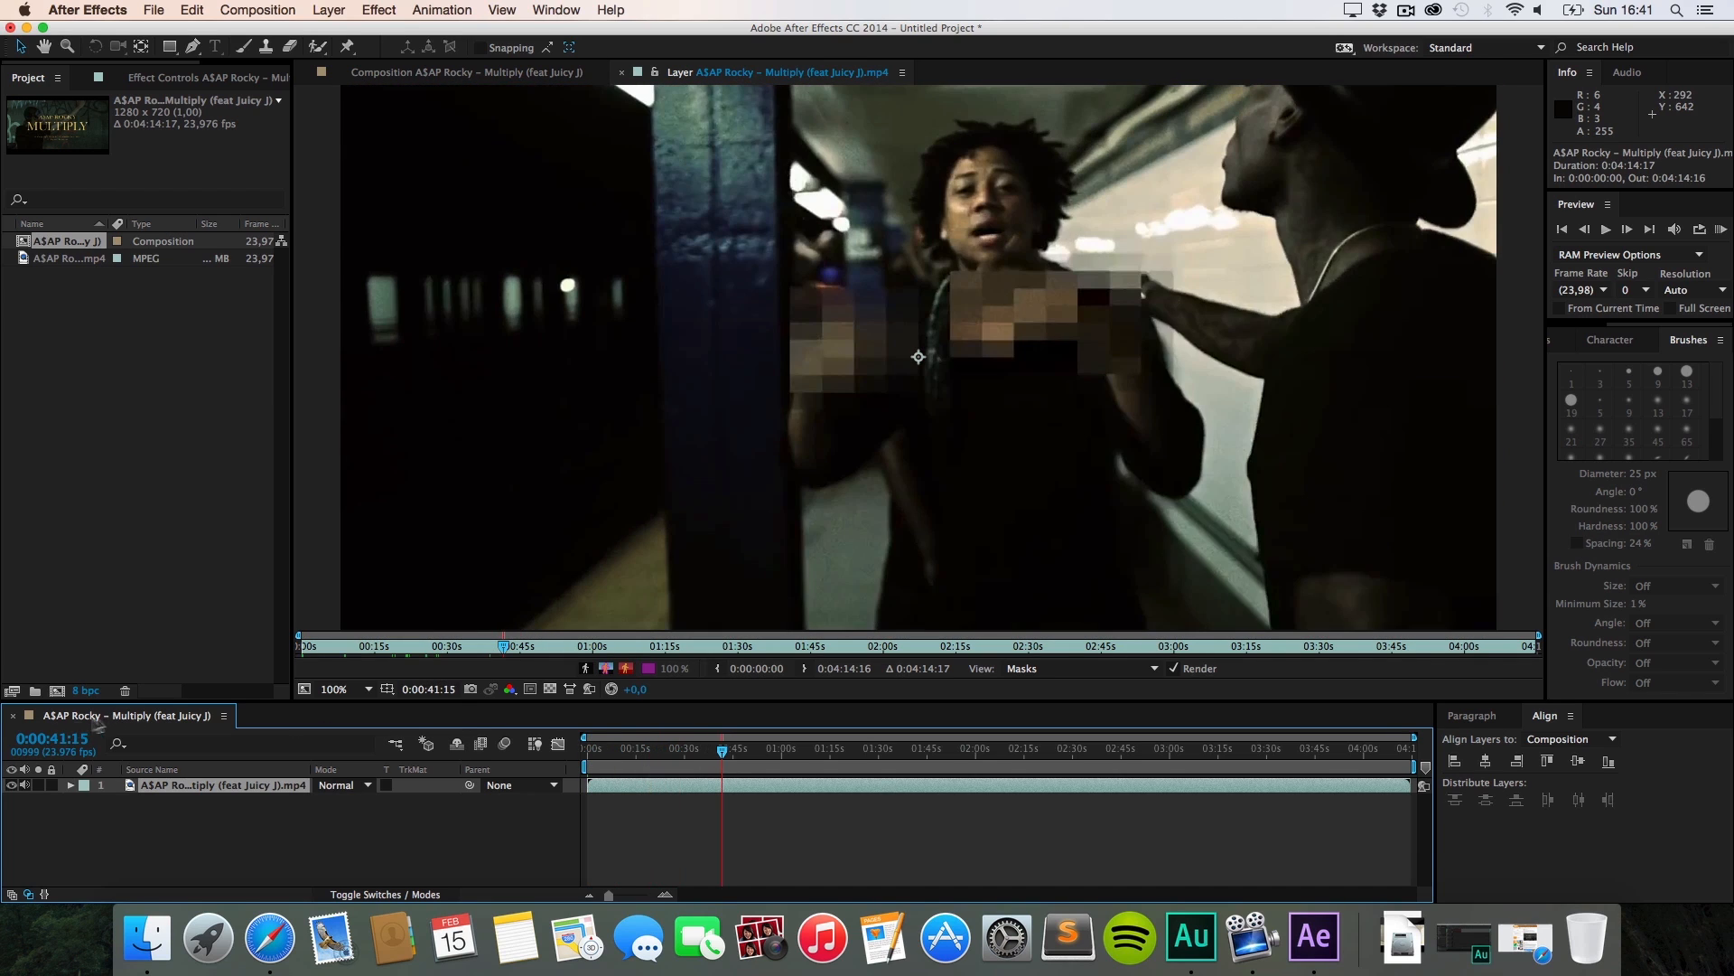
{"action": "left_click", "coordinate": [36, 741]}
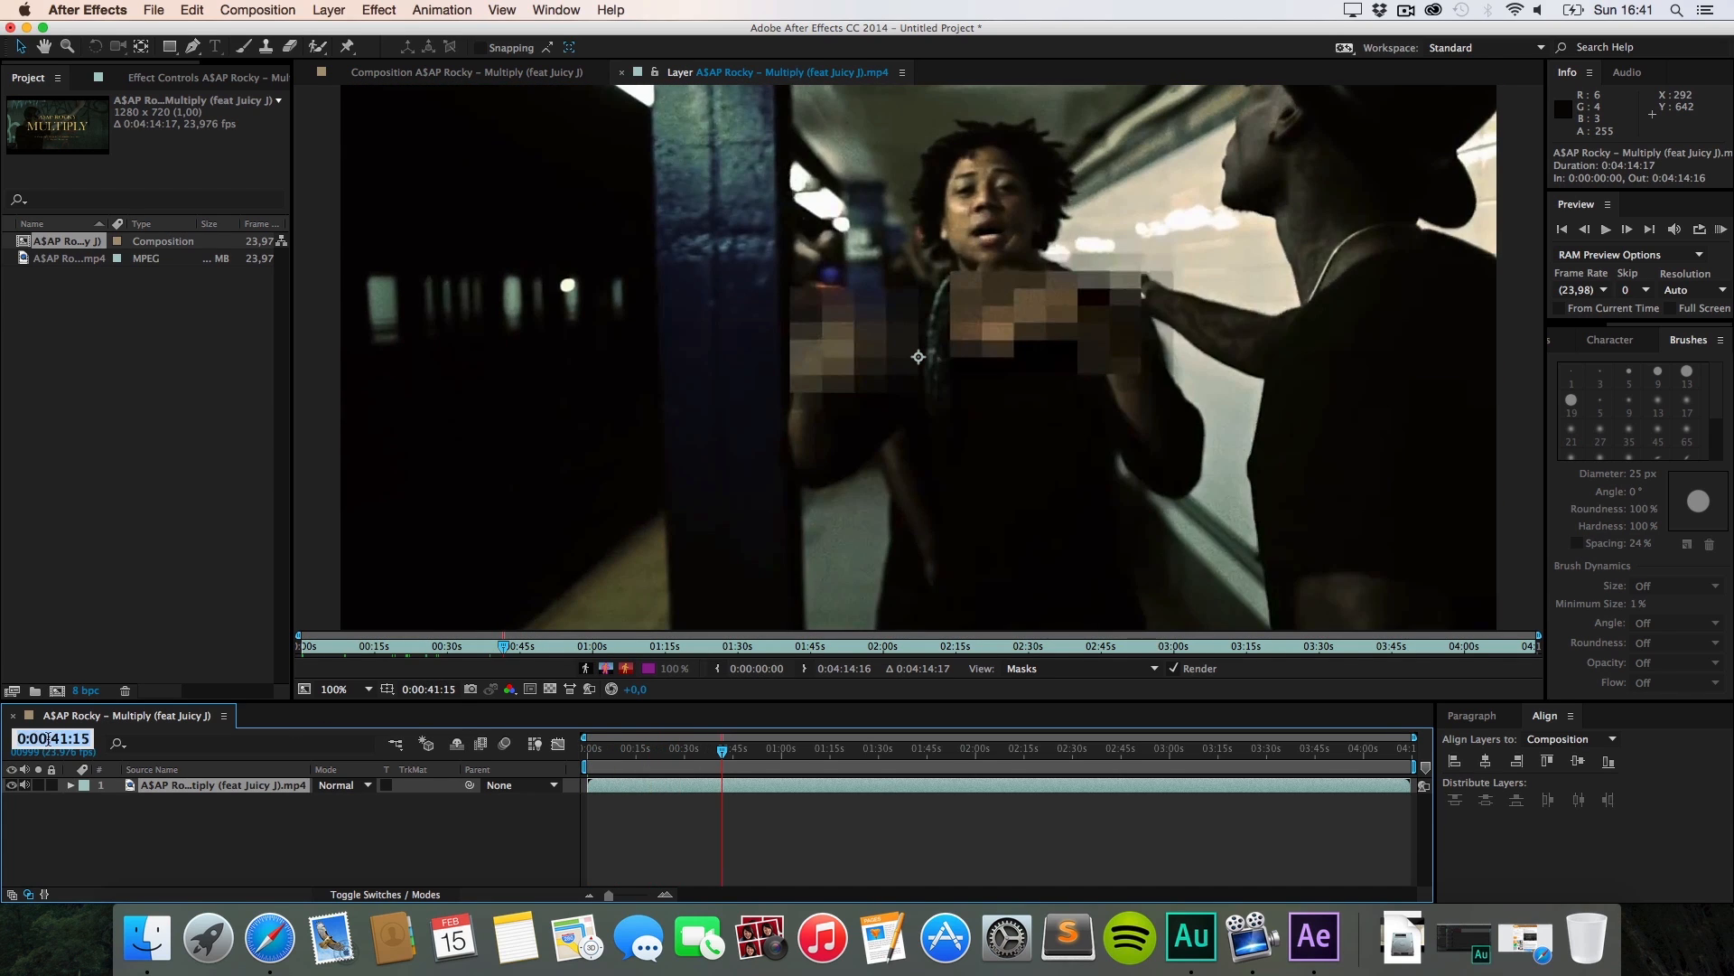
{"action": "left_click", "coordinate": [48, 739]}
{"action": "key", "text": "BackSpace"}
{"action": "type", "text": "1"}
{"action": "key", "text": "BackSpace"}
{"action": "type", "text": "5"}
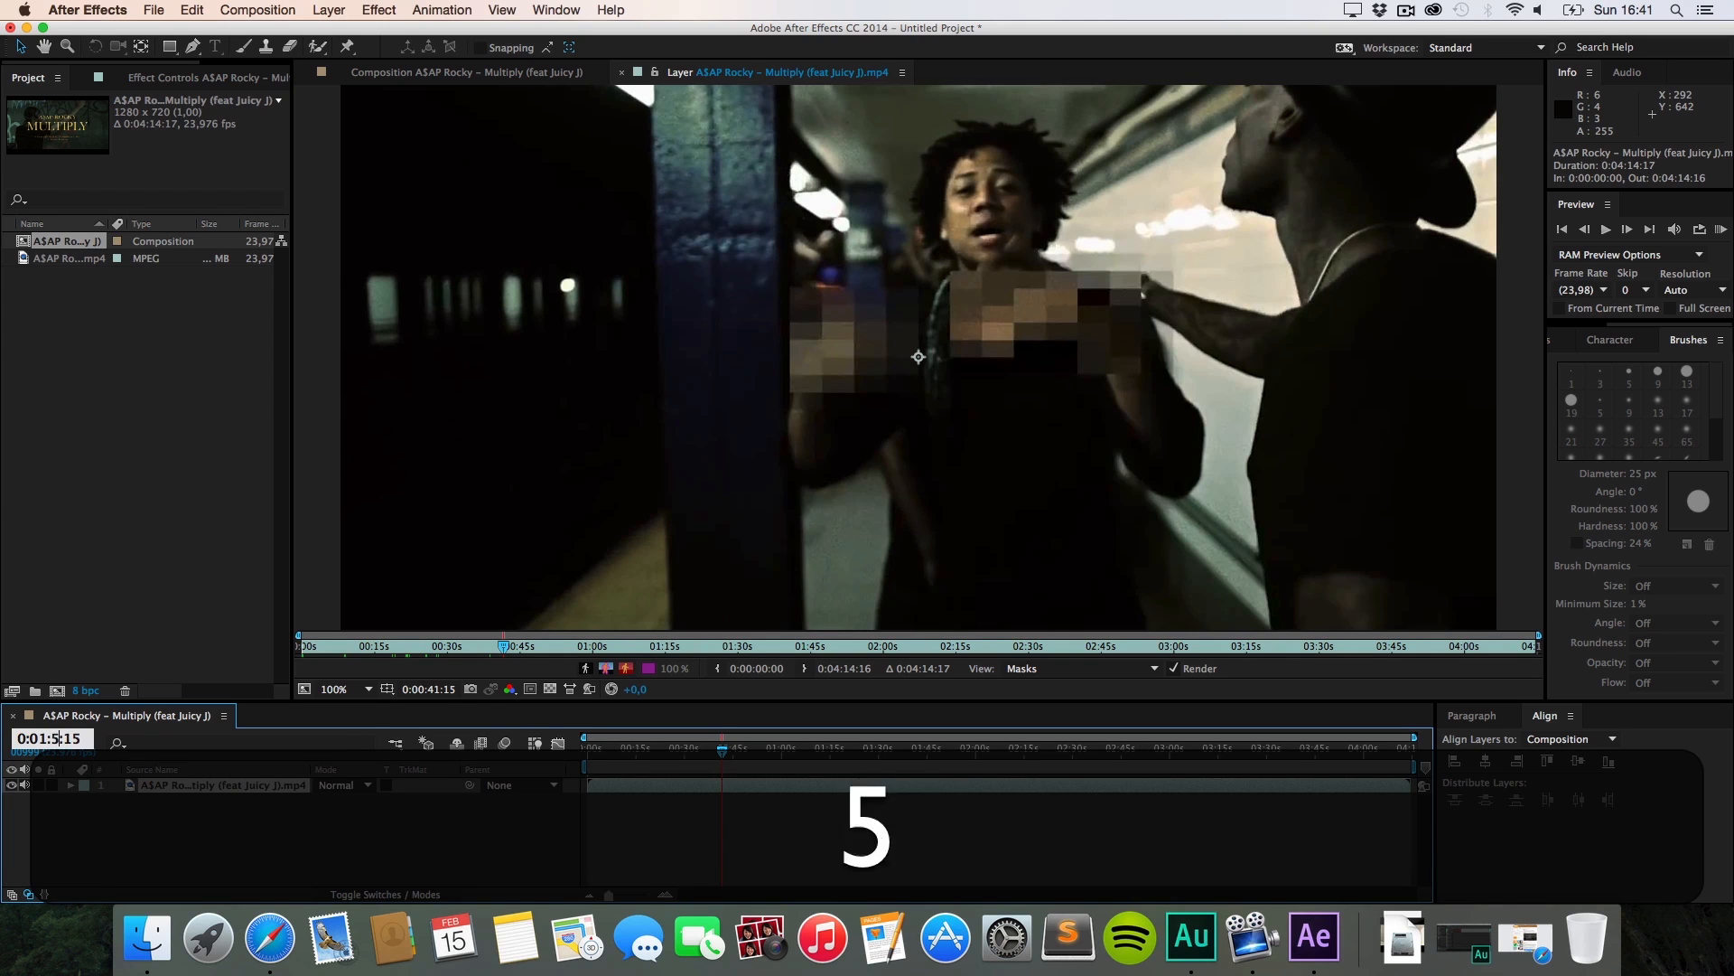
{"action": "key", "text": "Return"}
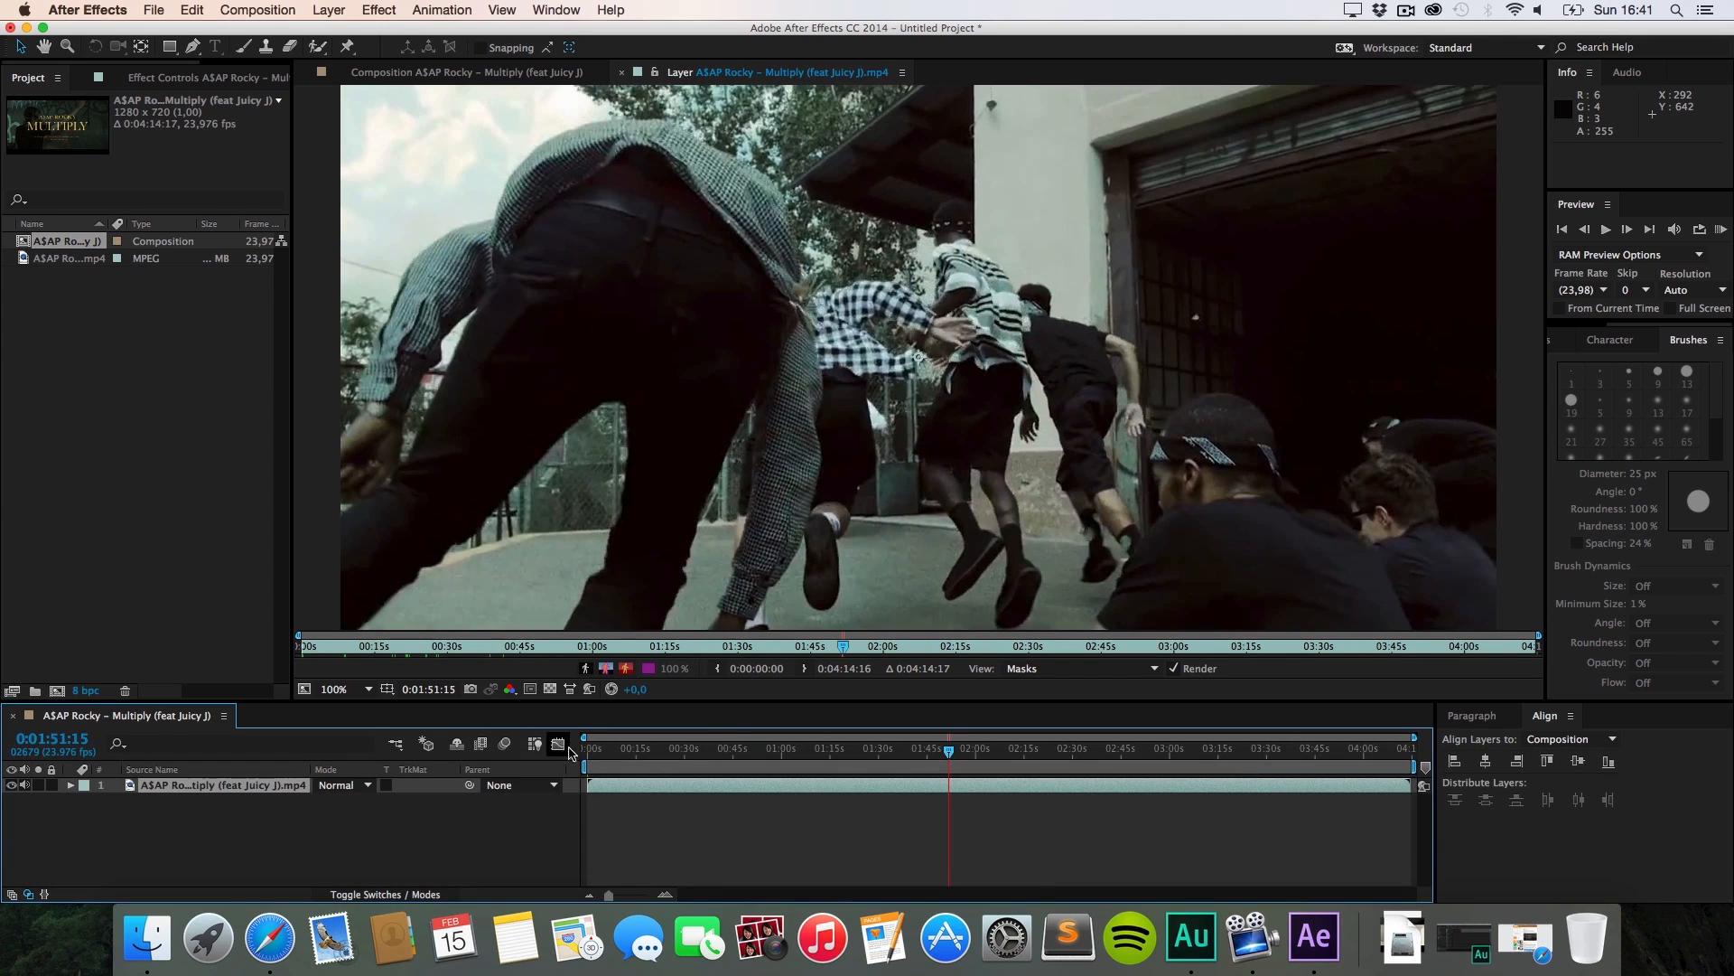
Step: Set the work area to about 1:52–2:04 and trim the comp to it
{"action": "left_click_drag", "start_coordinate": [584, 766], "coordinate": [953, 787]}
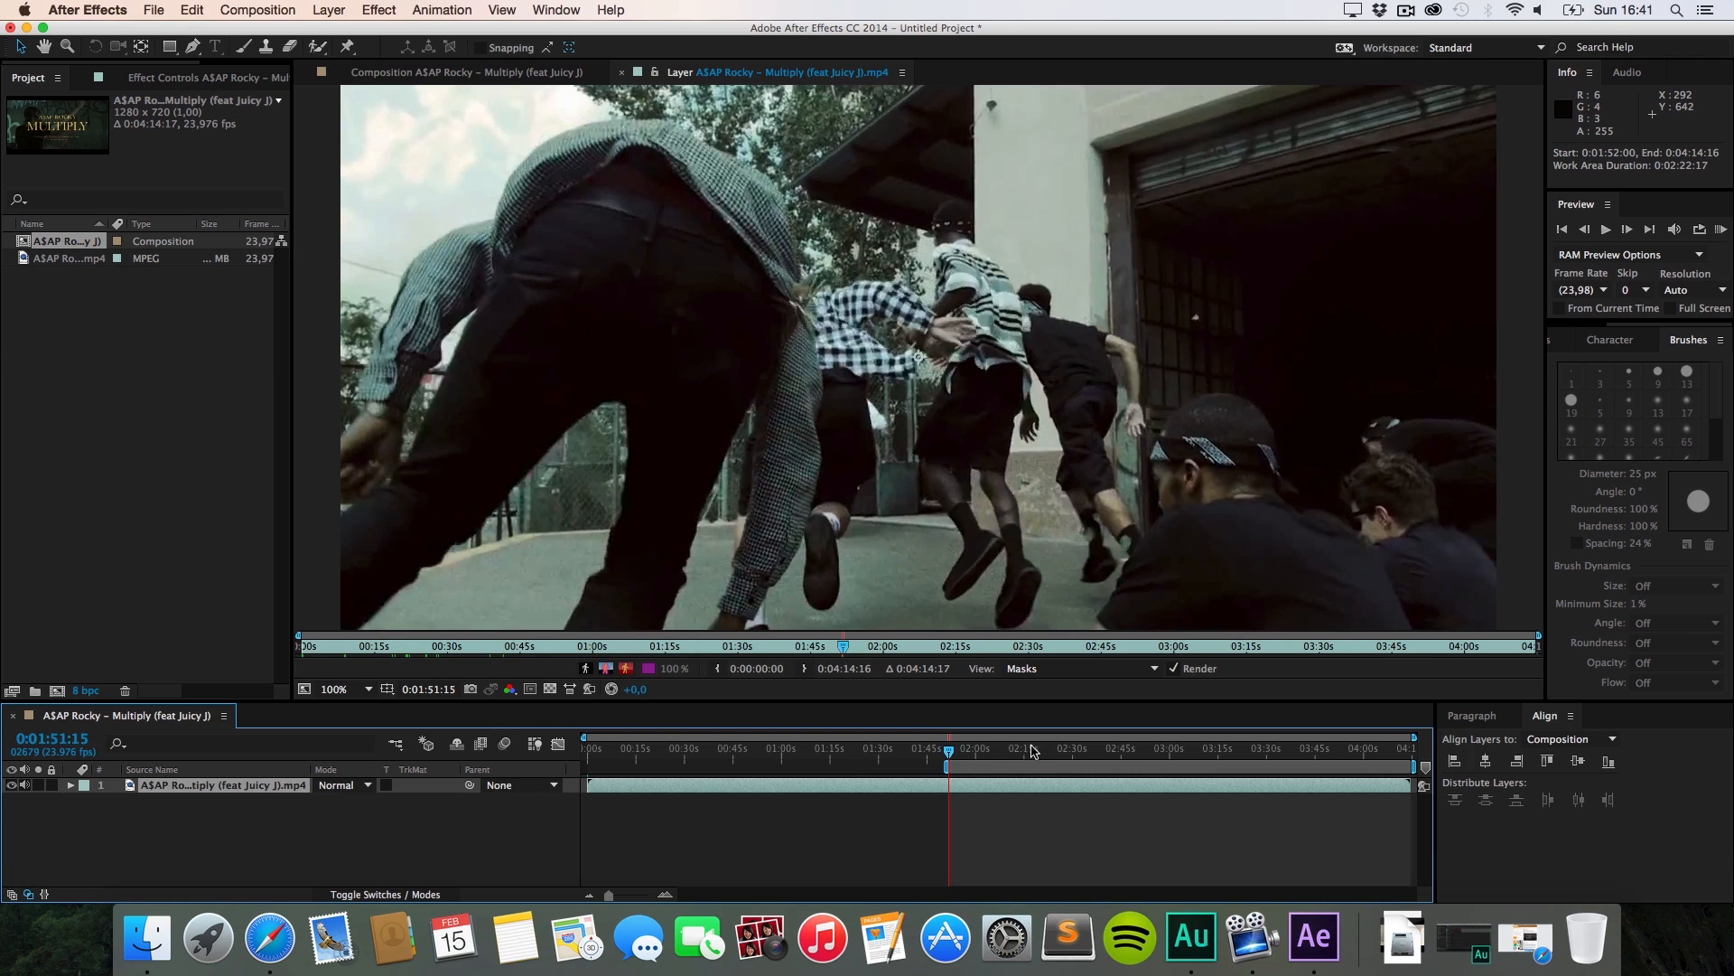
{"action": "left_click_drag", "start_coordinate": [1032, 751], "coordinate": [991, 746]}
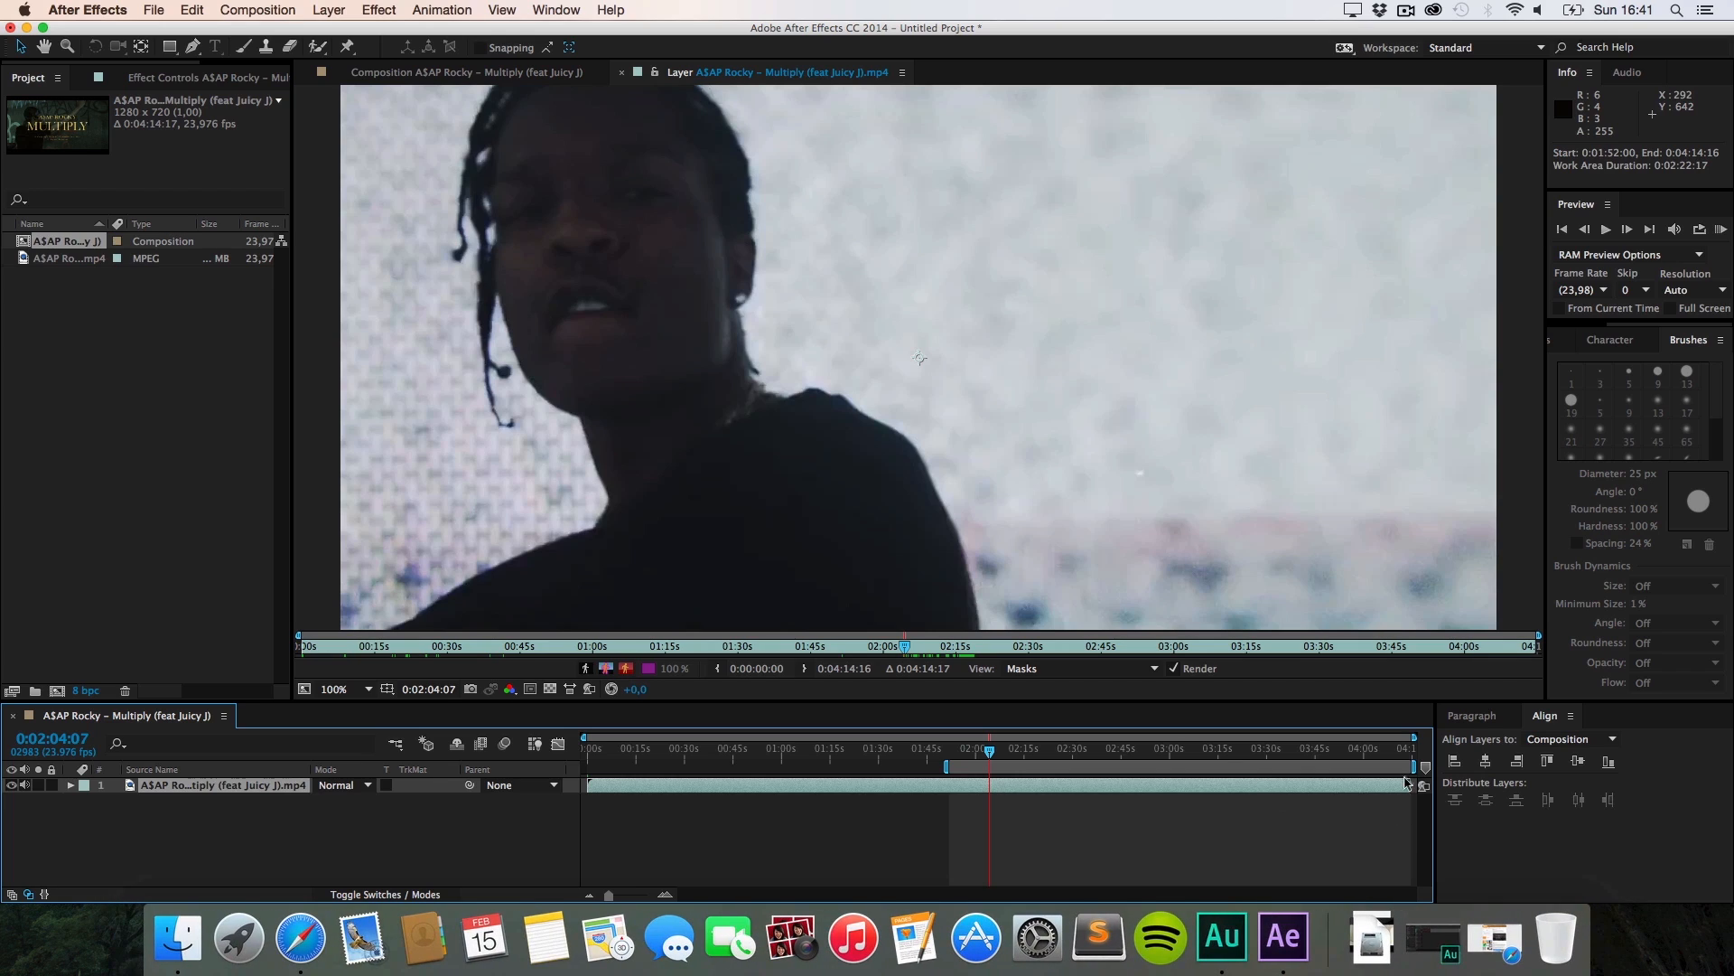
{"action": "left_click_drag", "start_coordinate": [1414, 766], "coordinate": [992, 753]}
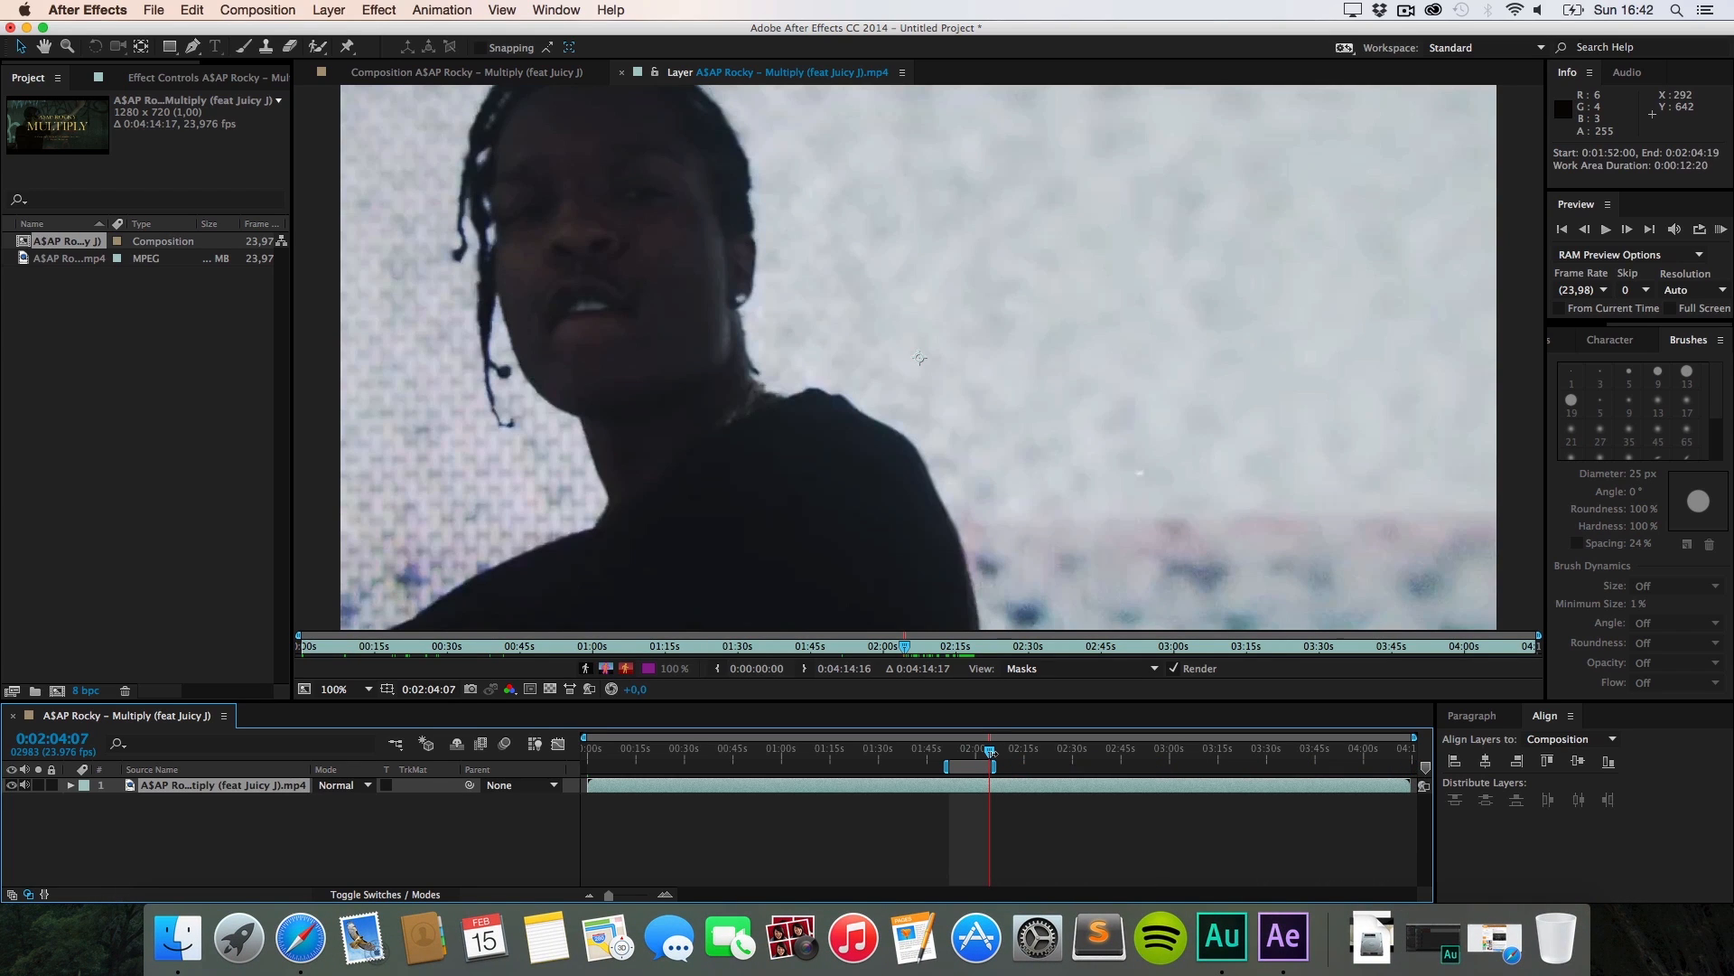
{"action": "right_click", "coordinate": [970, 763]}
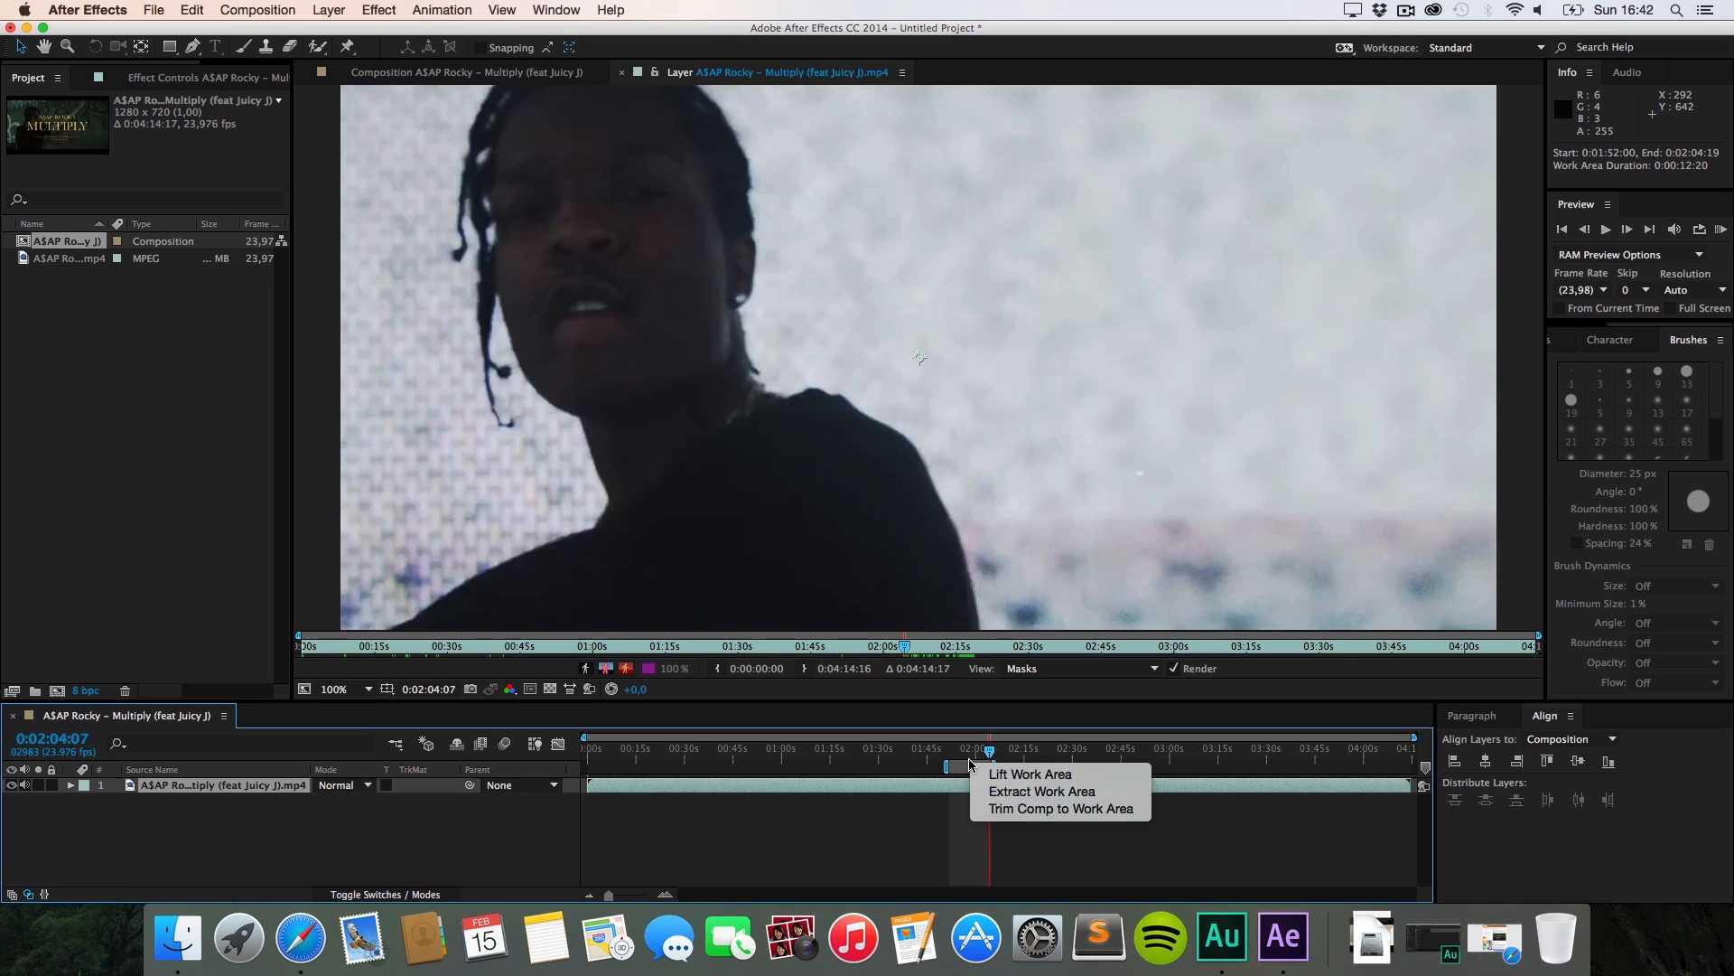
{"action": "left_click", "coordinate": [1011, 809]}
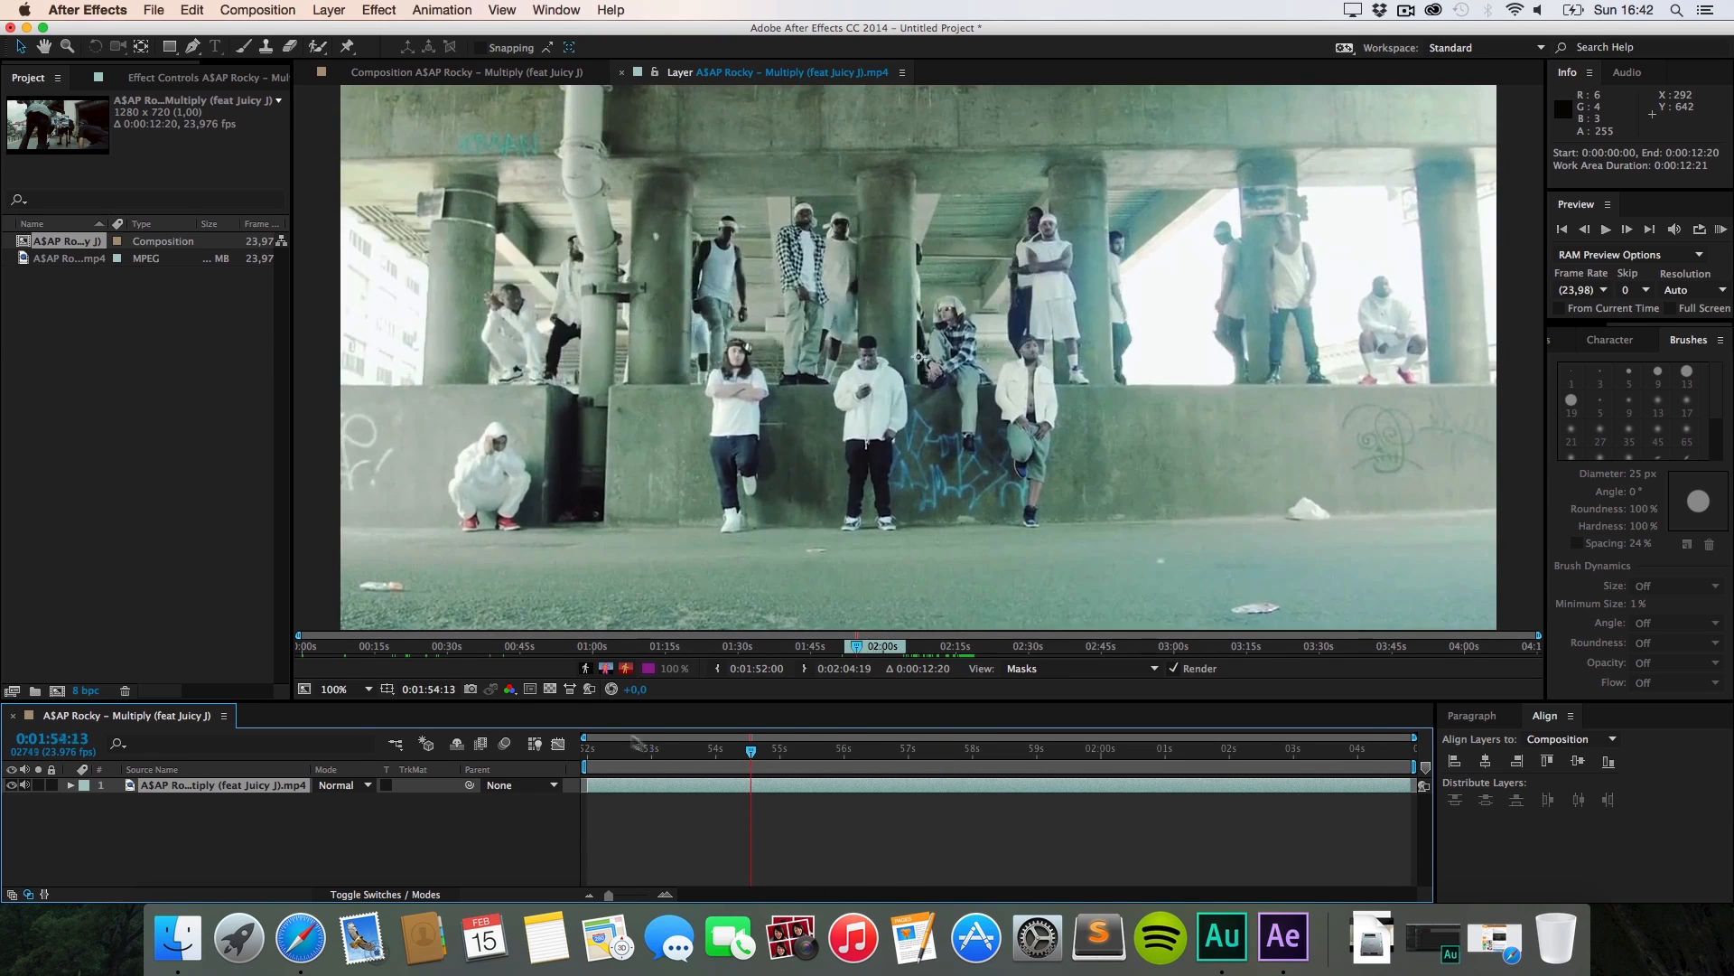
Step: Go to the trimmed comp's start and step frame by frame with Cmd+Arrow keys
{"action": "left_click_drag", "start_coordinate": [637, 746], "coordinate": [694, 748]}
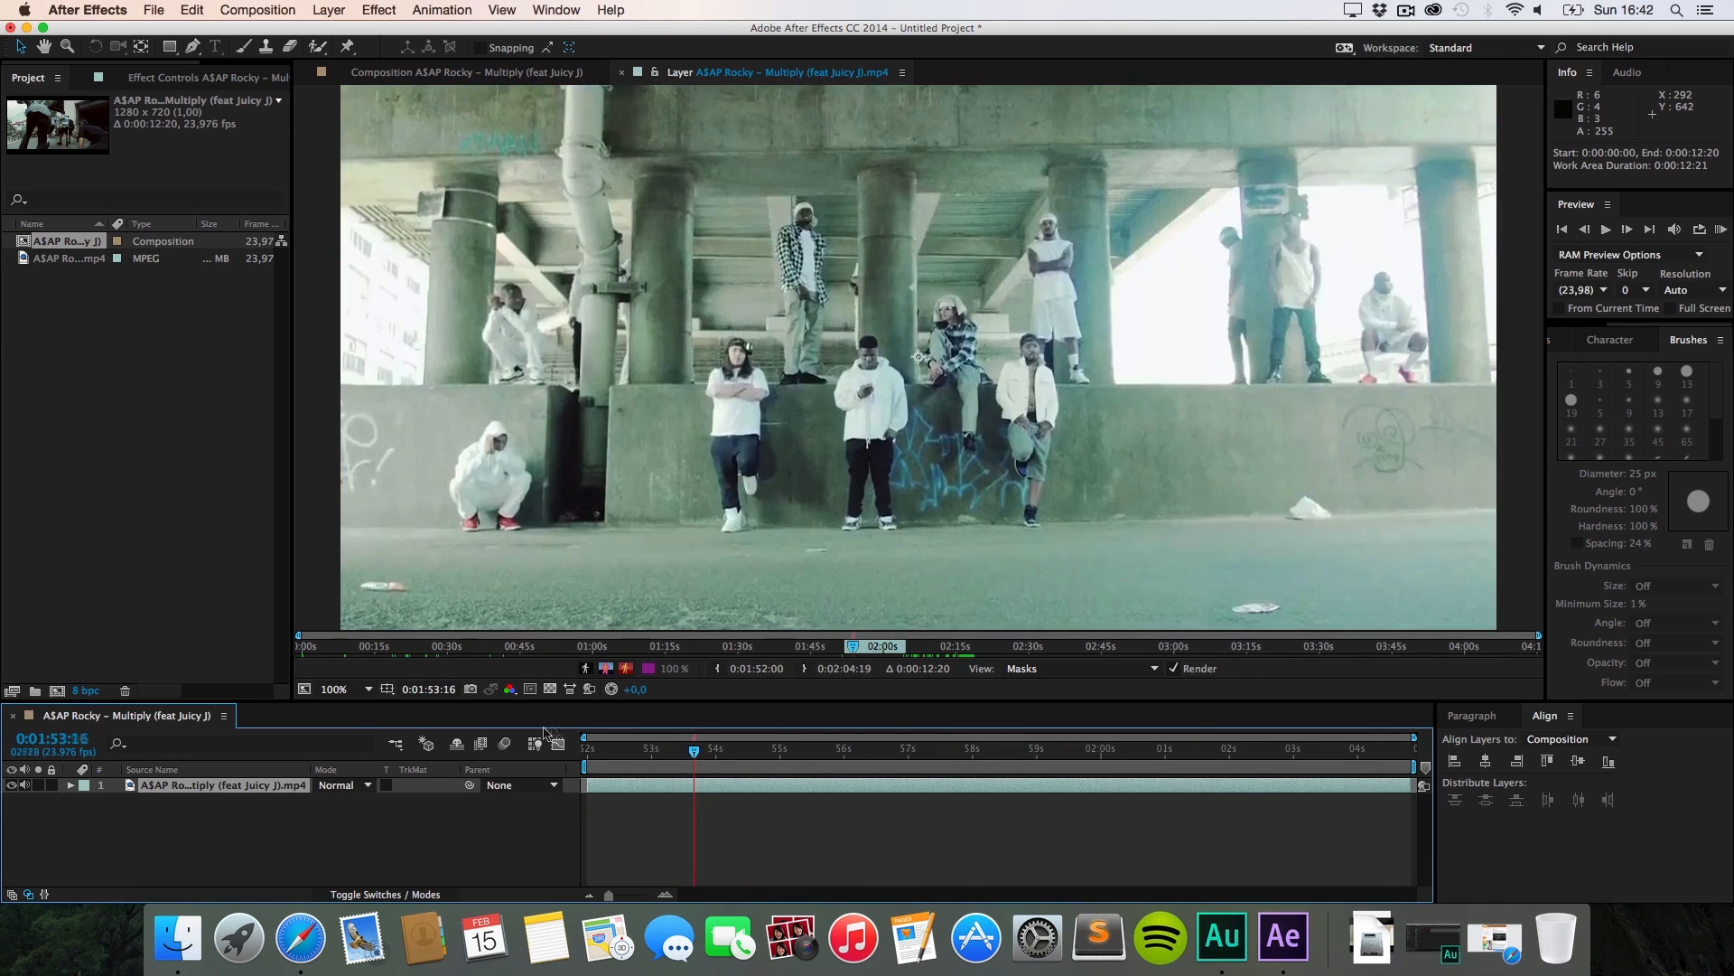
{"action": "key", "text": "Home"}
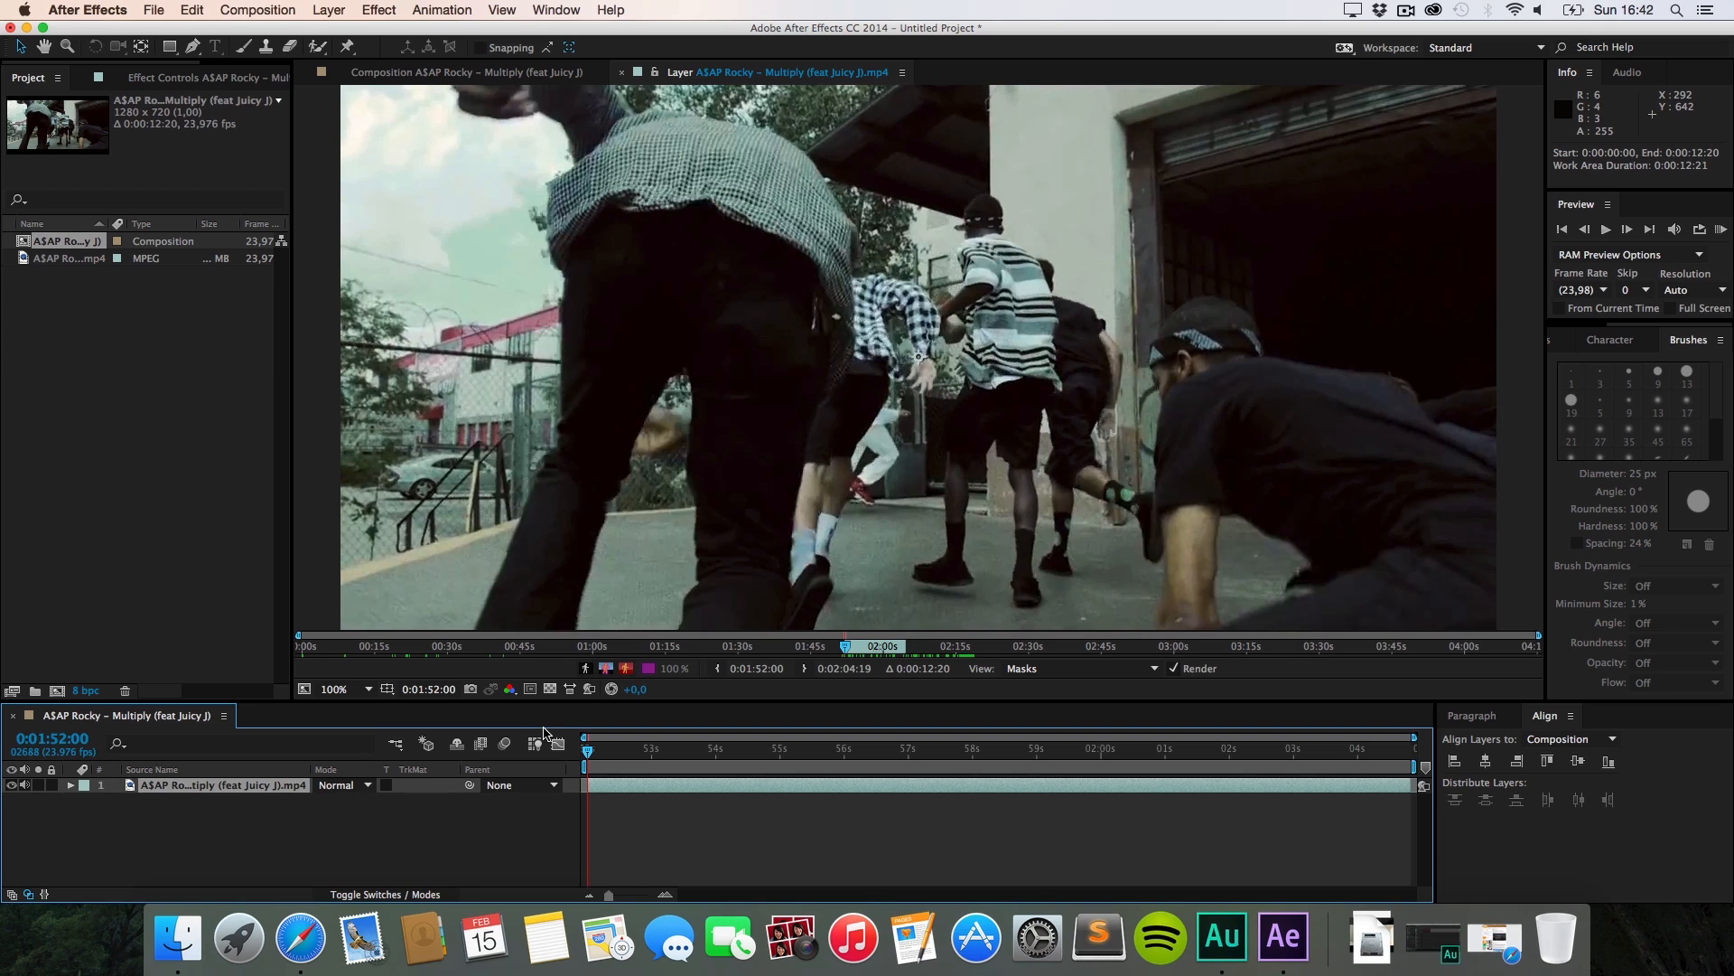
{"action": "key", "text": "super+Right"}
{"action": "key", "text": "super+Right"}
{"action": "key", "text": "super+Right"}
{"action": "key", "text": "super+Right"}
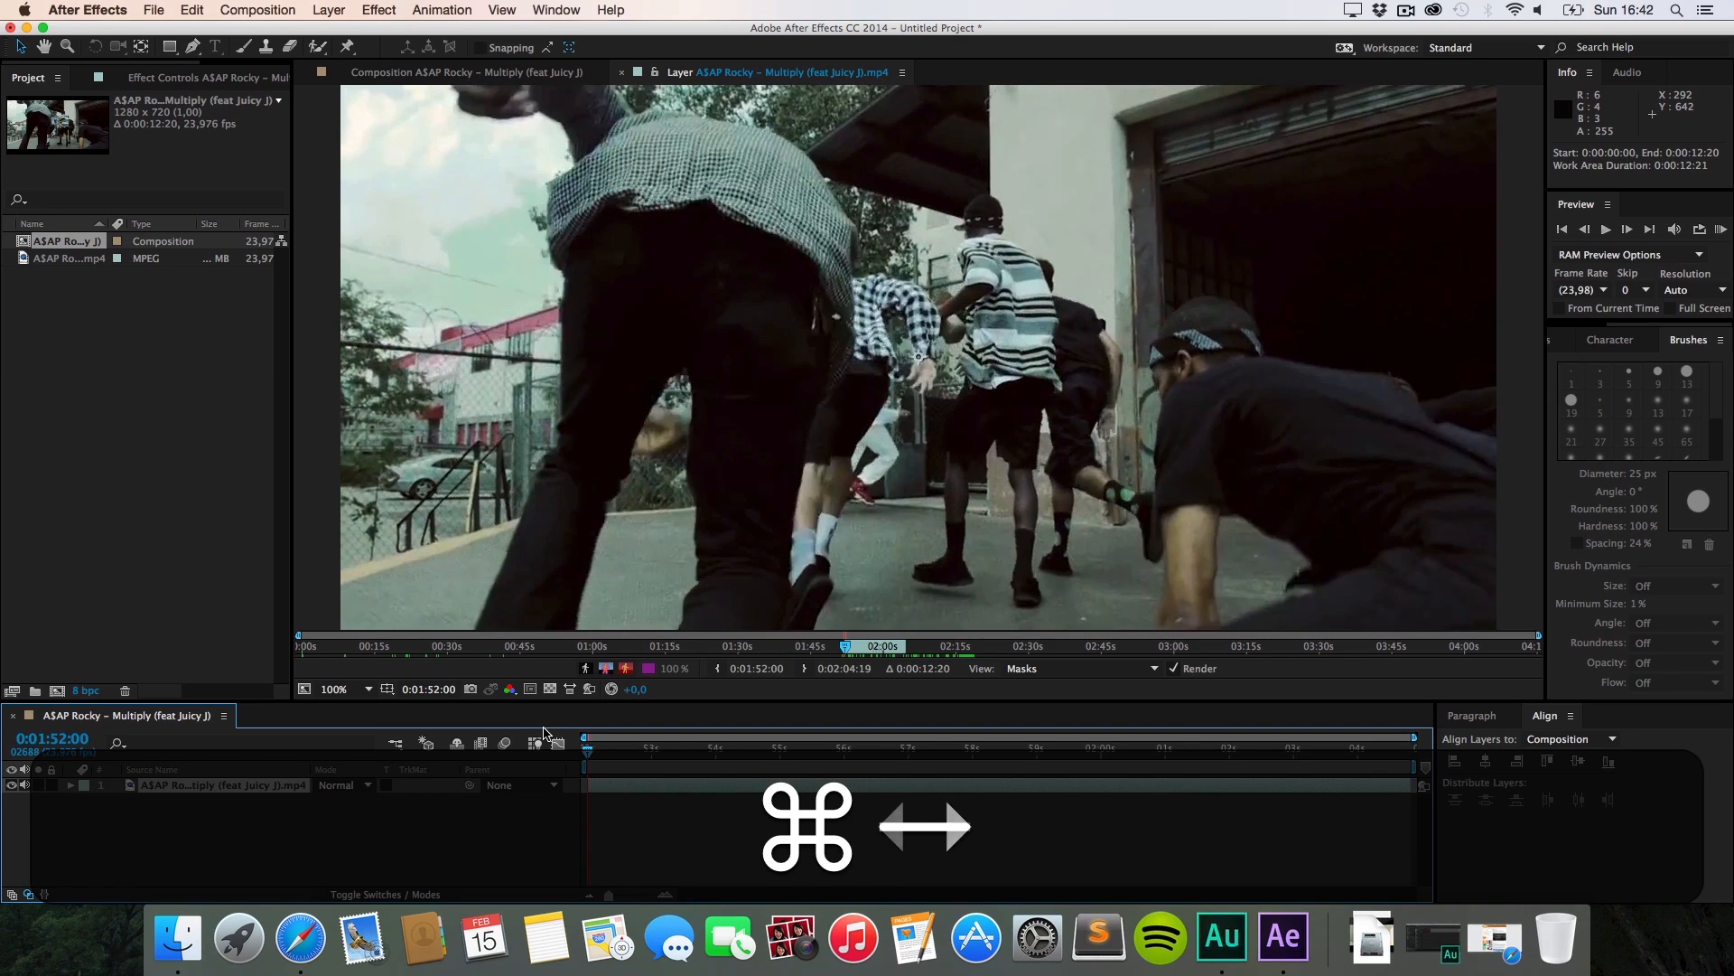
{"action": "key", "text": "super+Right"}
{"action": "key", "text": "super+Right"}
{"action": "key", "text": "super+Left"}
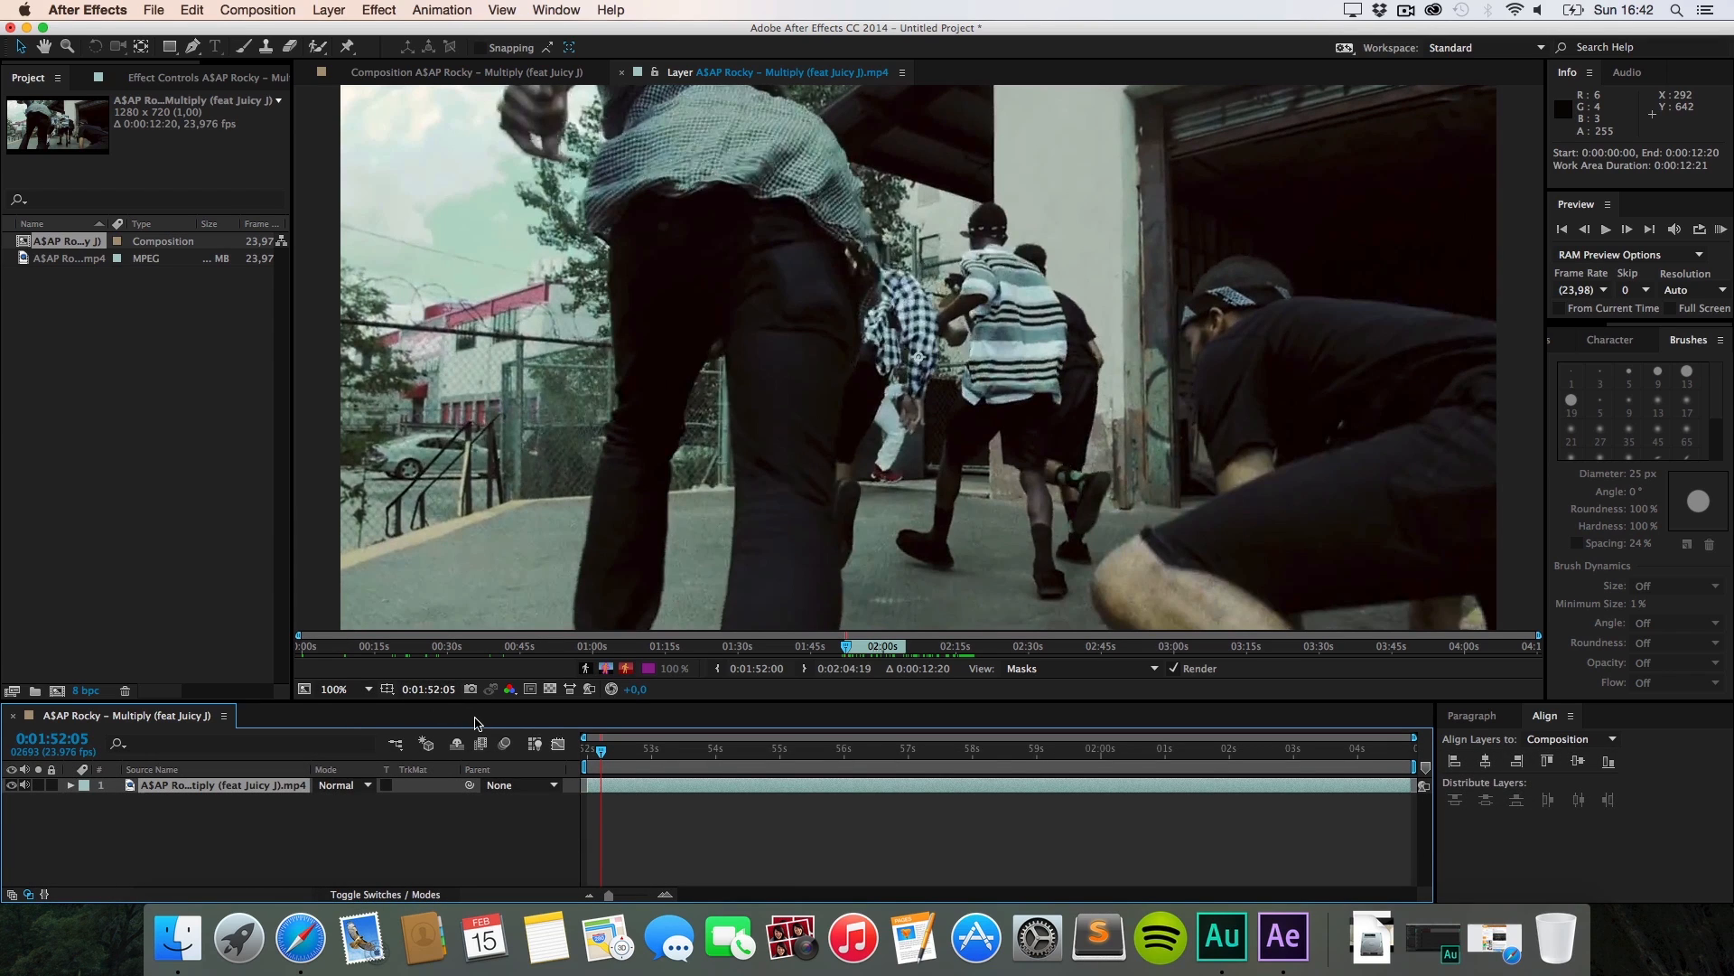
{"action": "key", "text": "super"}
{"action": "key", "text": "super+Left"}
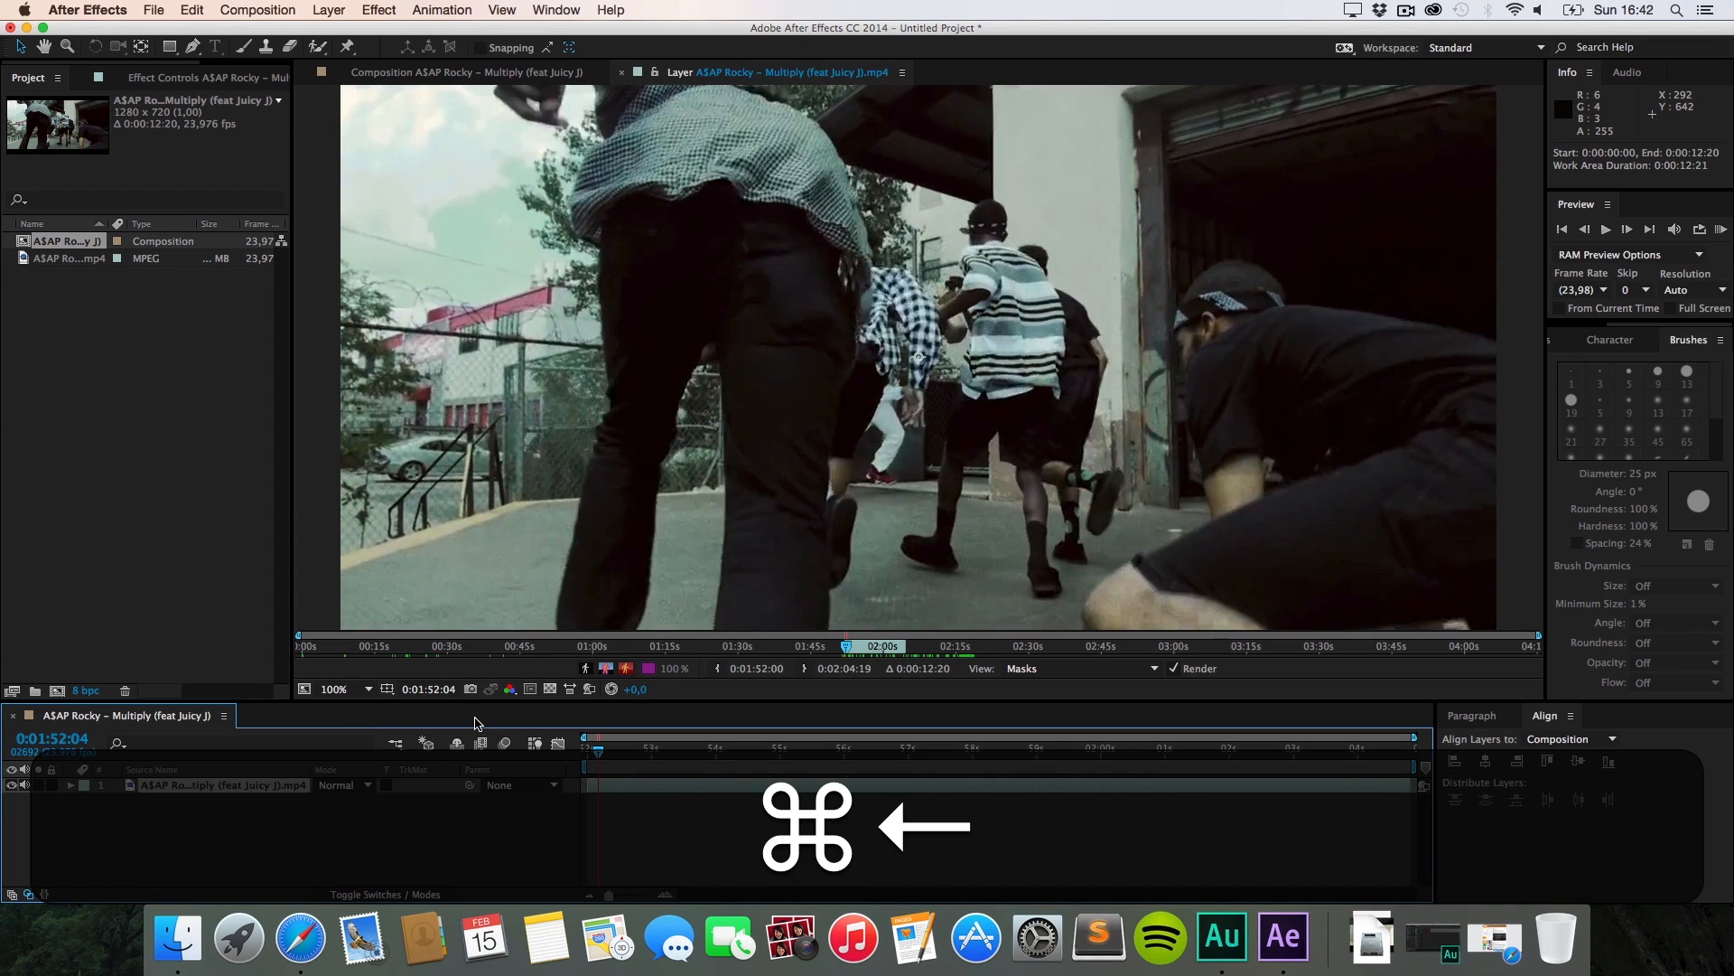
{"action": "key", "text": "super+Right"}
{"action": "key", "text": "super+Right"}
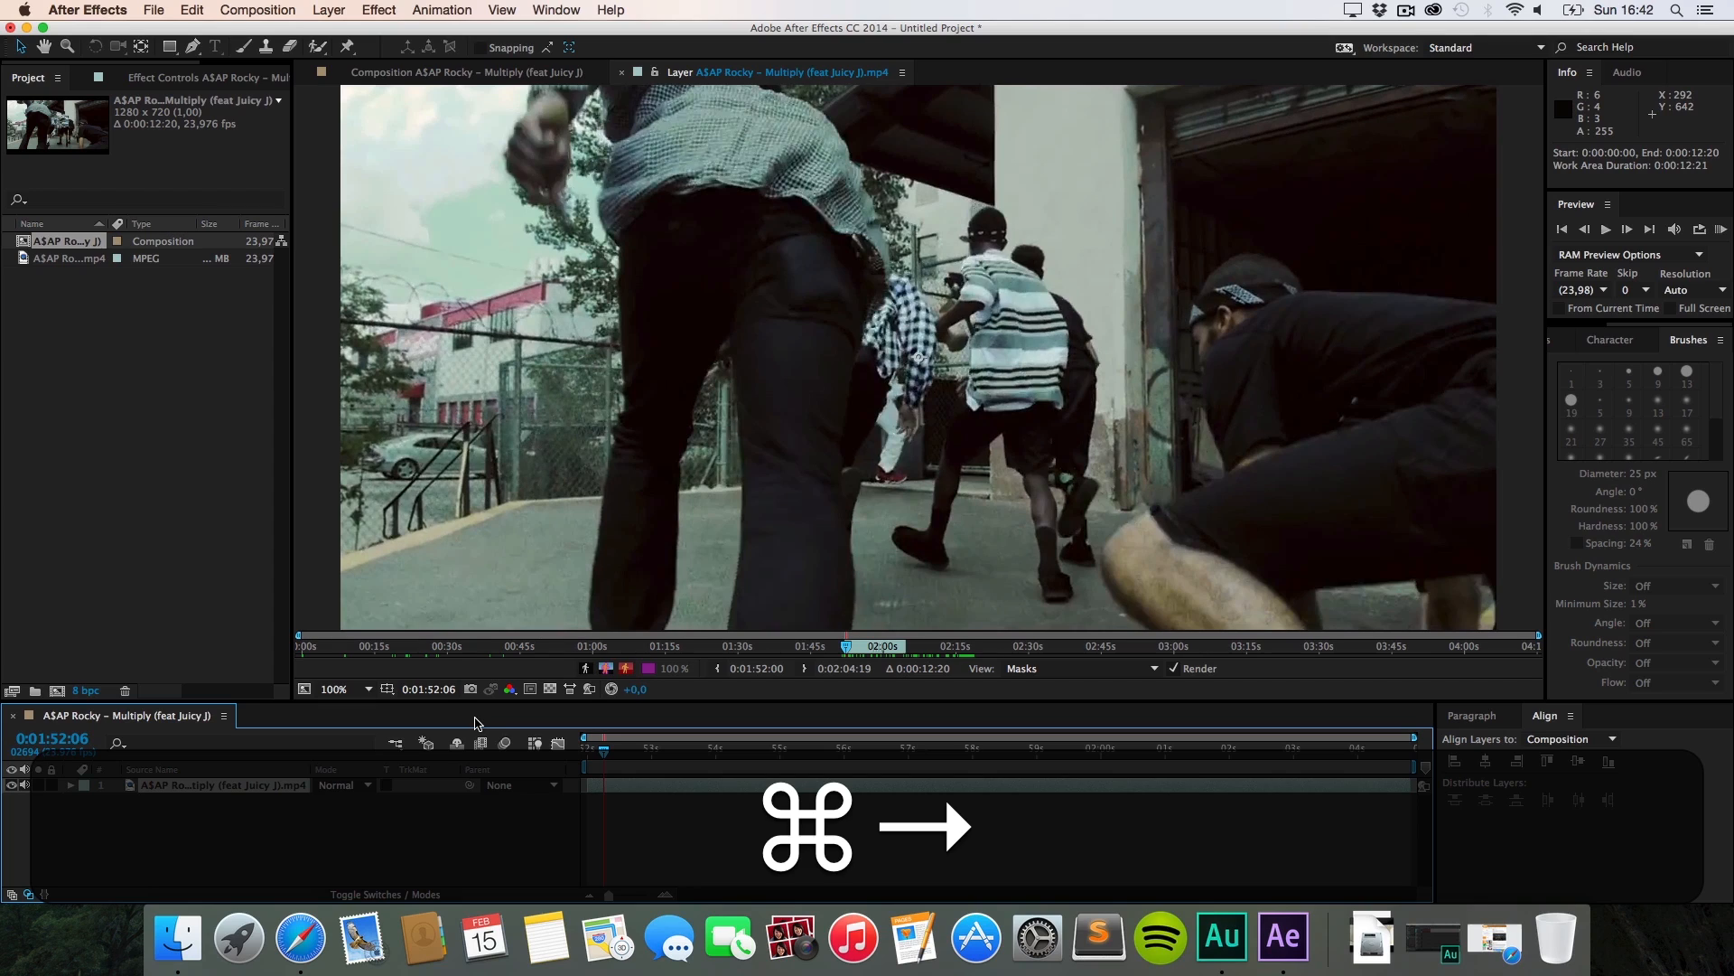
{"action": "key", "text": "super+Right"}
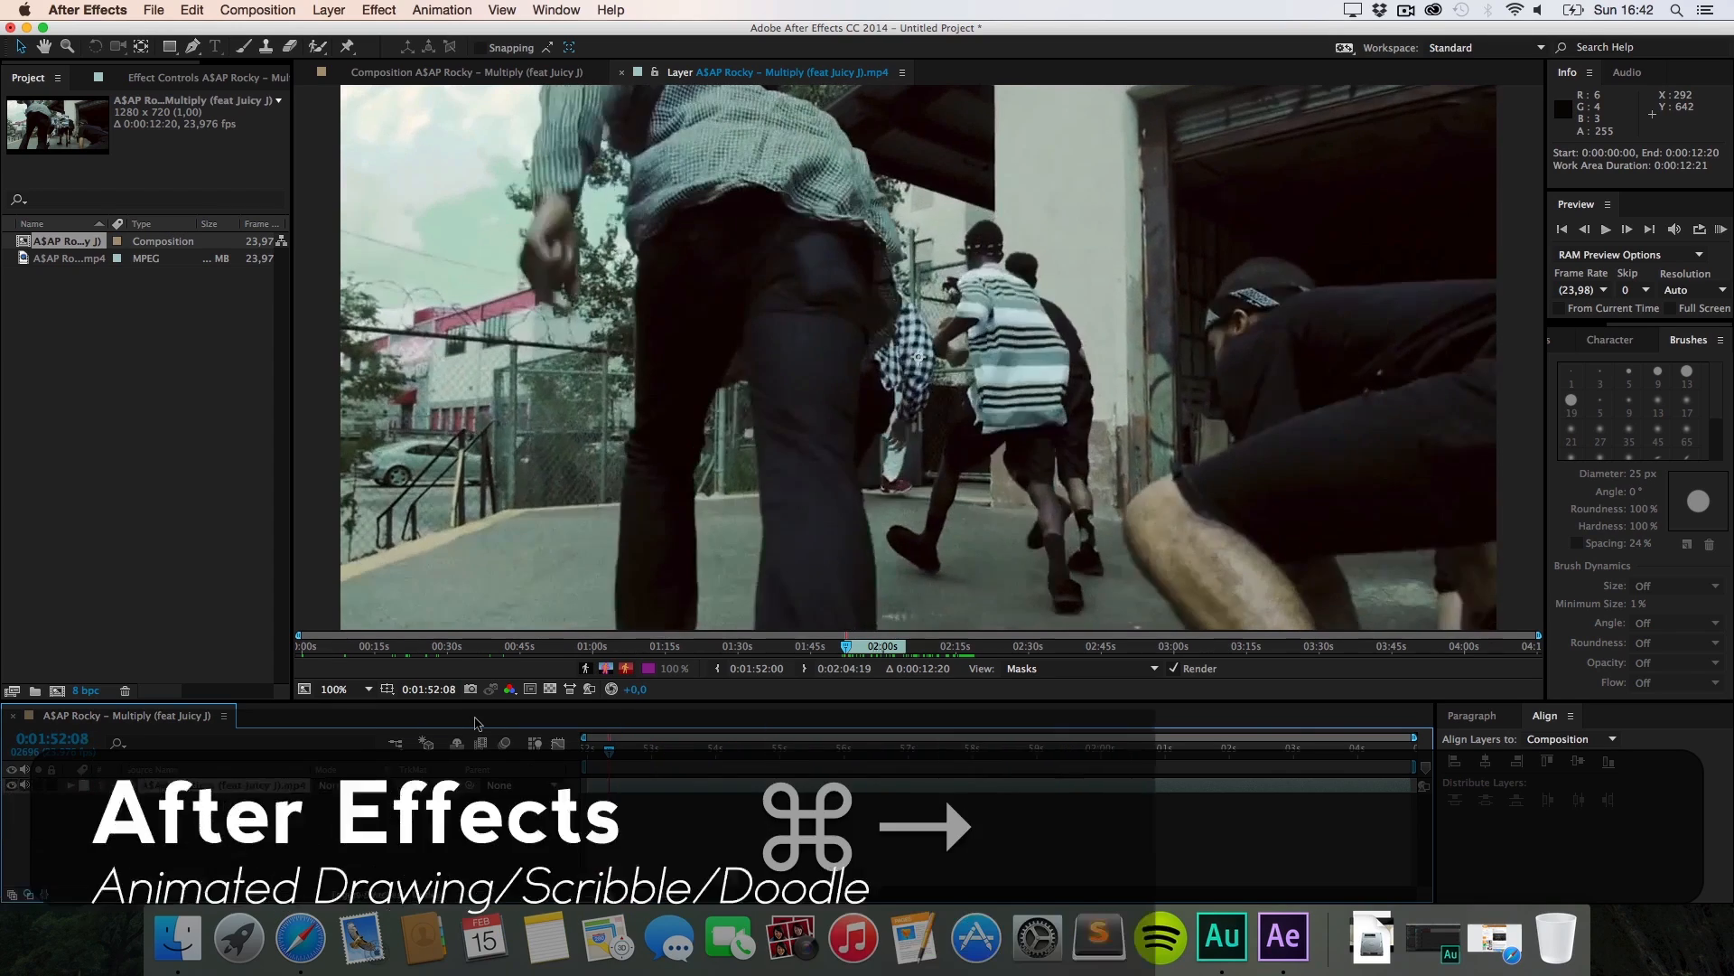
Step: Return to 1:52:00, try Page Up/Page Down frame stepping, then scrub to 1:53:00
{"action": "key", "text": "super+Left"}
{"action": "key", "text": "super+Left"}
{"action": "key", "text": "super+Left"}
{"action": "key", "text": "super+Left"}
{"action": "key", "text": "super+Left"}
{"action": "key", "text": "super+Left"}
{"action": "key", "text": "super+Left"}
{"action": "key", "text": "super+Left"}
{"action": "key", "text": "super+Left"}
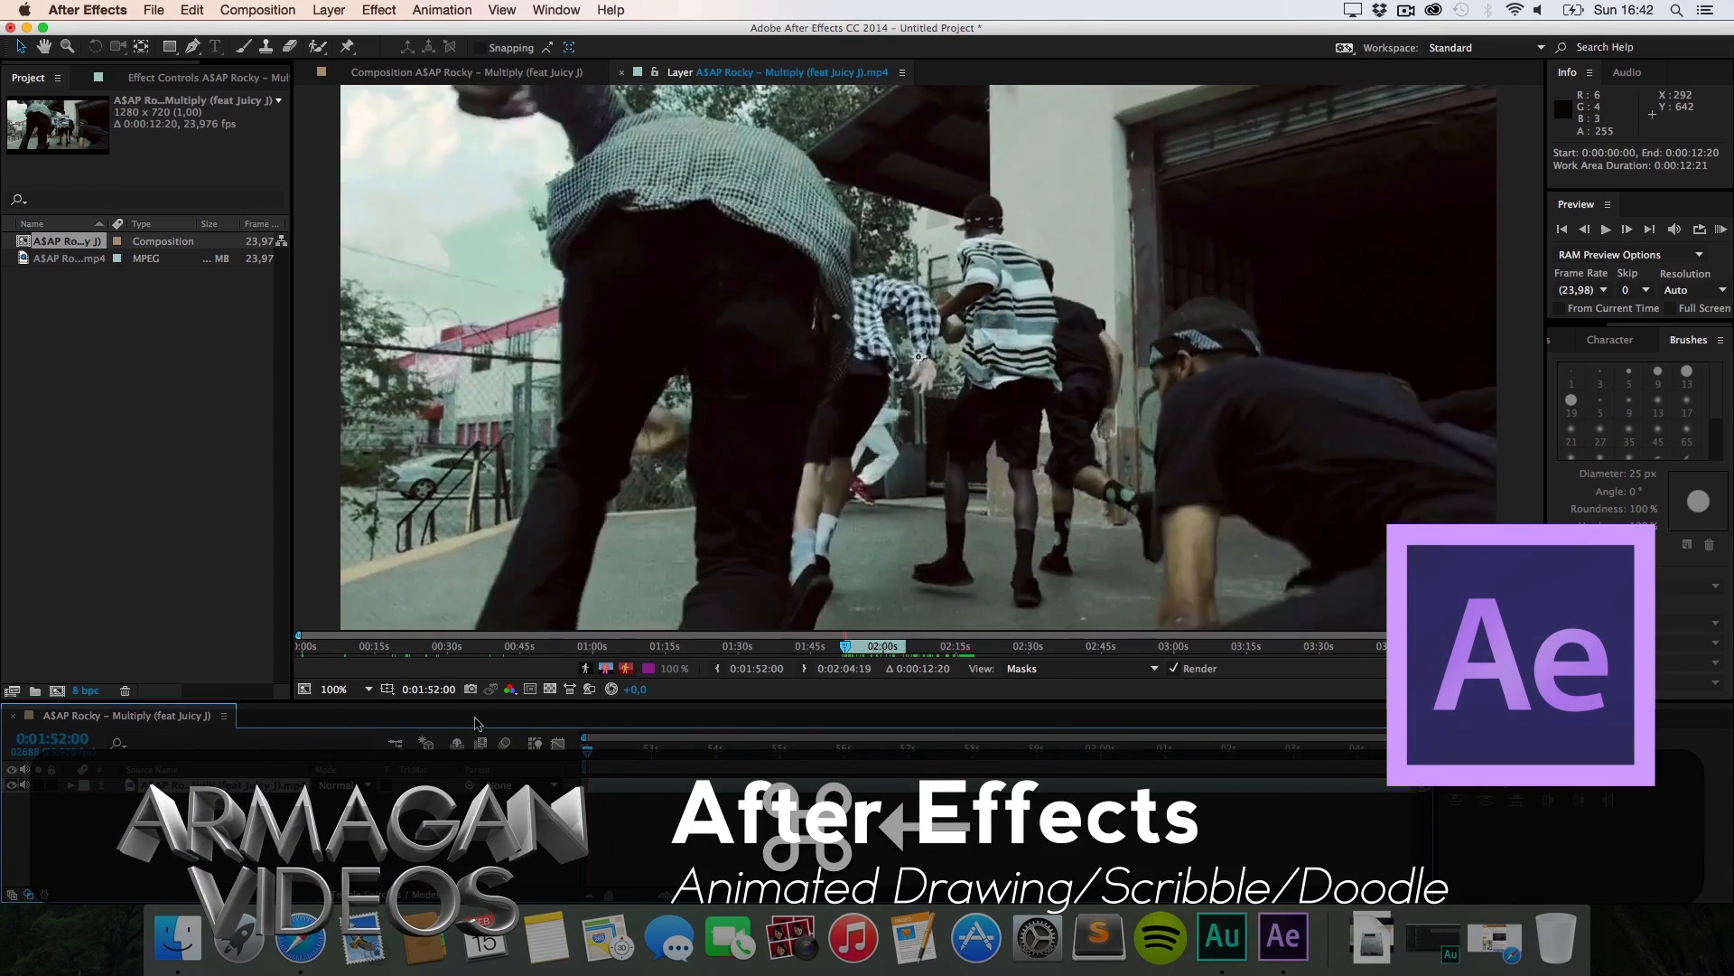
{"action": "key", "text": "super+Right"}
{"action": "key", "text": "super+Right"}
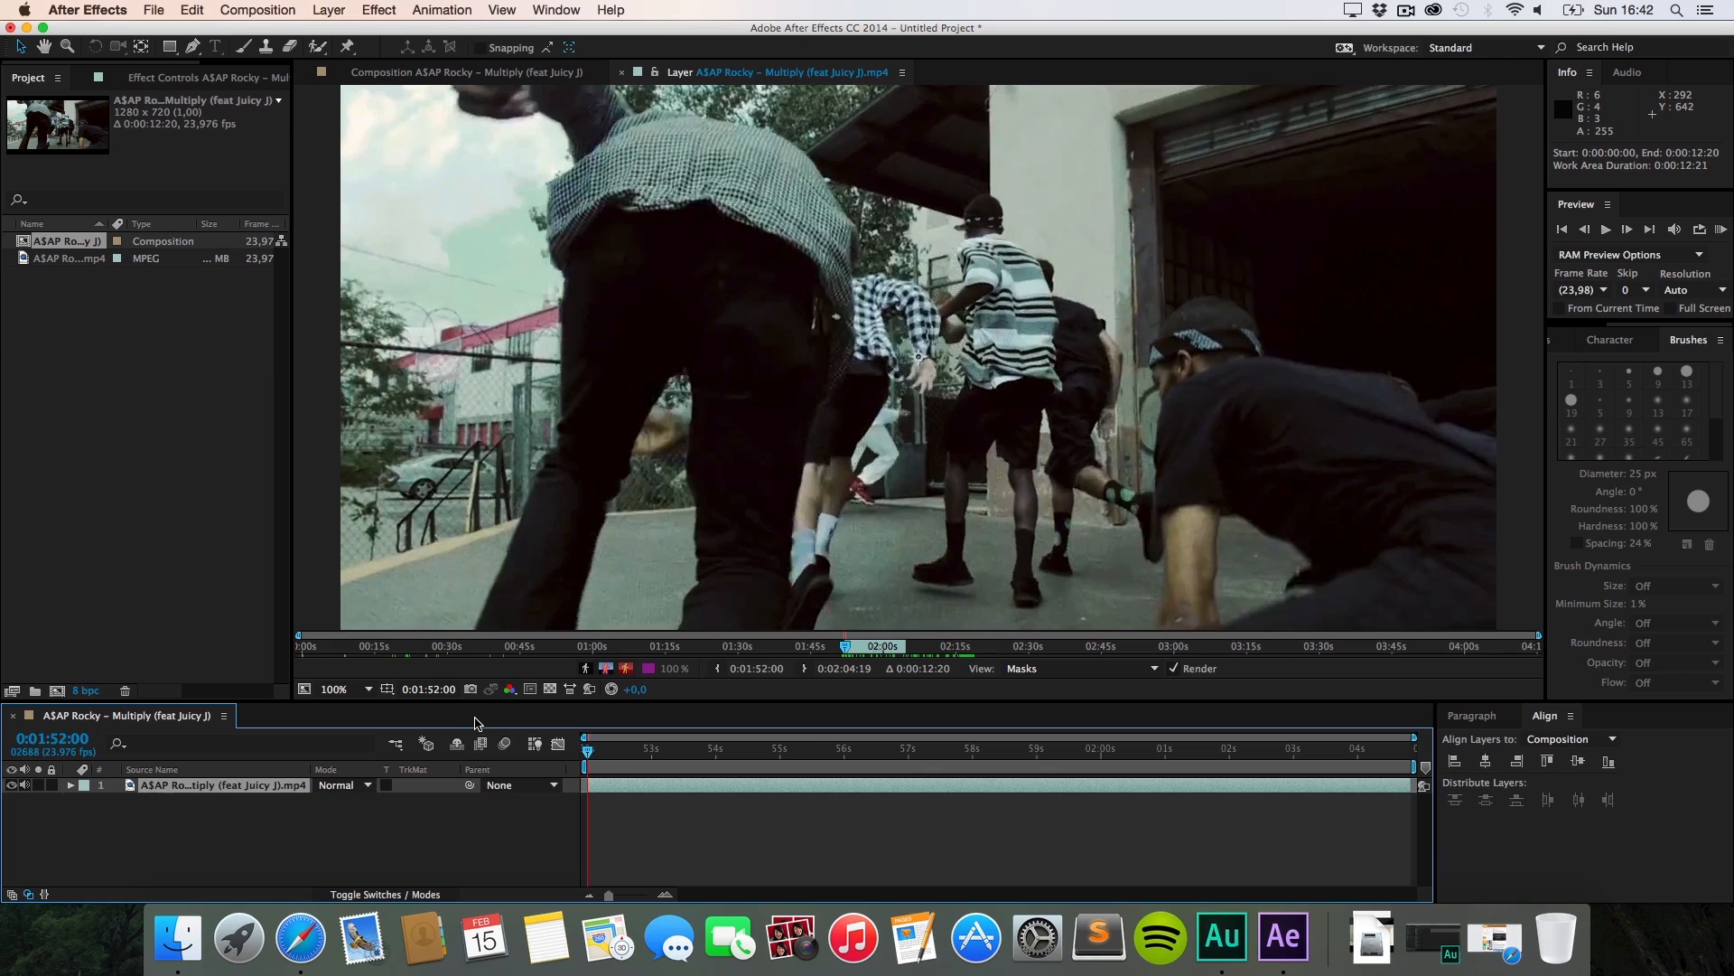
{"action": "key", "text": "Page_Up"}
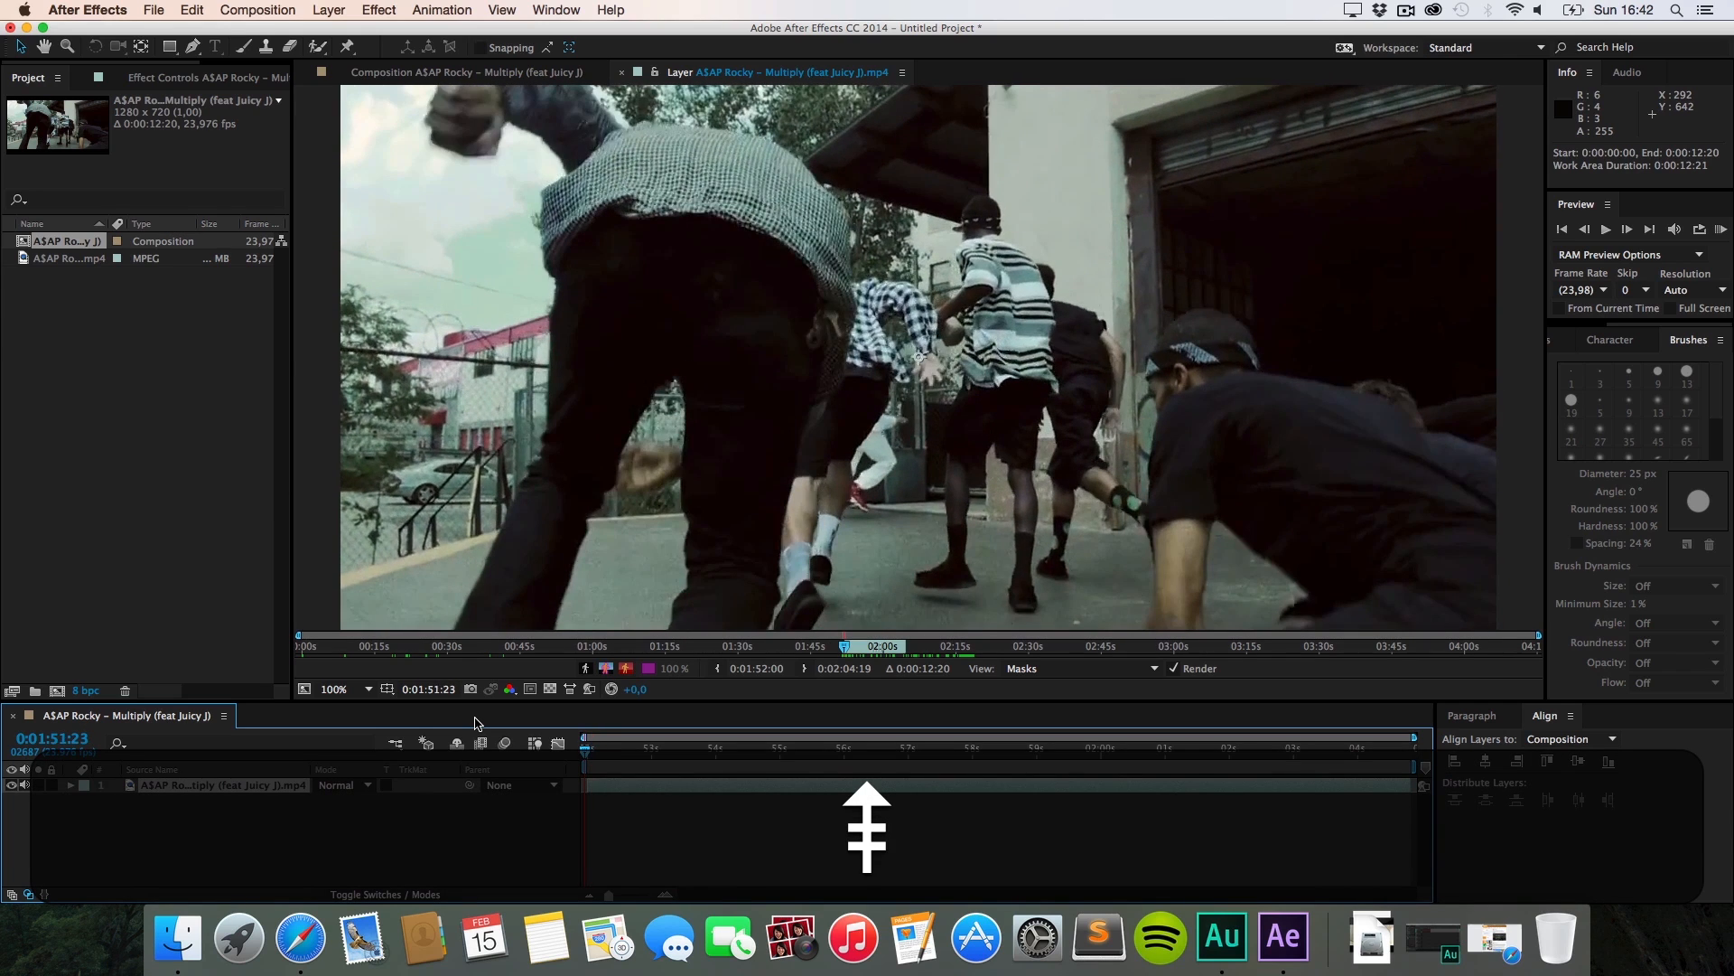
{"action": "key", "text": "Page_Down"}
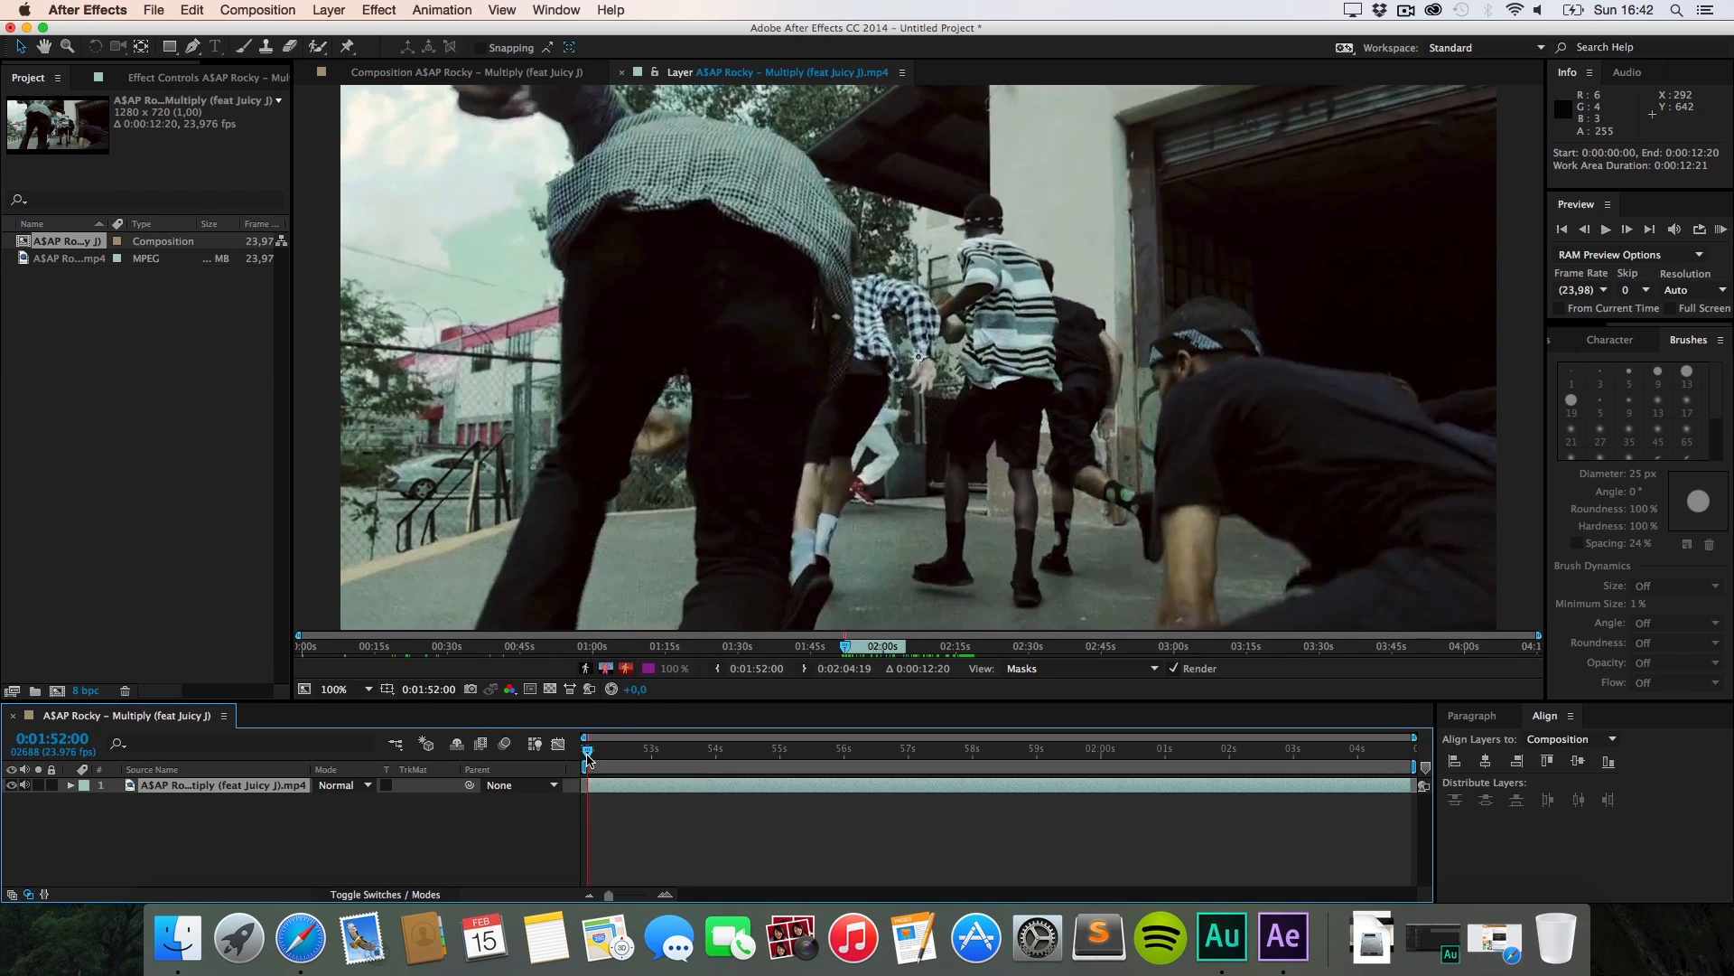
{"action": "left_click_drag", "start_coordinate": [589, 752], "coordinate": [504, 795]}
Step: Narrow the Layer panel time navigator from both ends, focus Brushes, and select the Brush tool
{"action": "left_click_drag", "start_coordinate": [300, 635], "coordinate": [592, 635]}
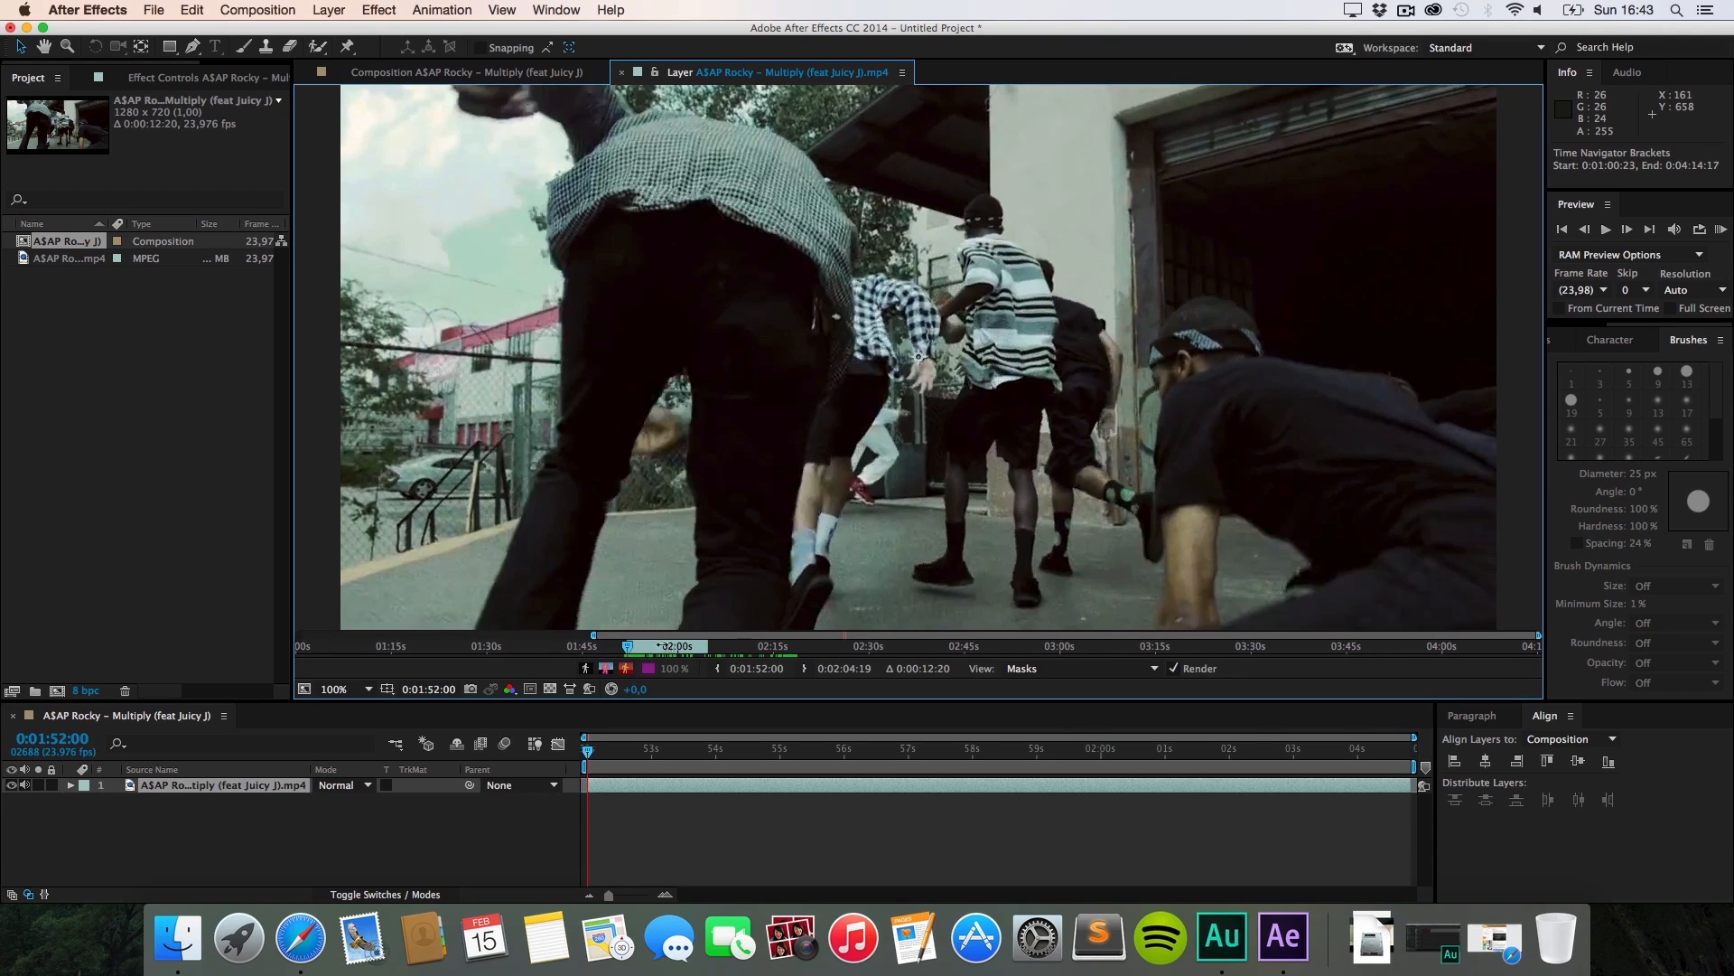
{"action": "left_click_drag", "start_coordinate": [1538, 635], "coordinate": [1034, 638]}
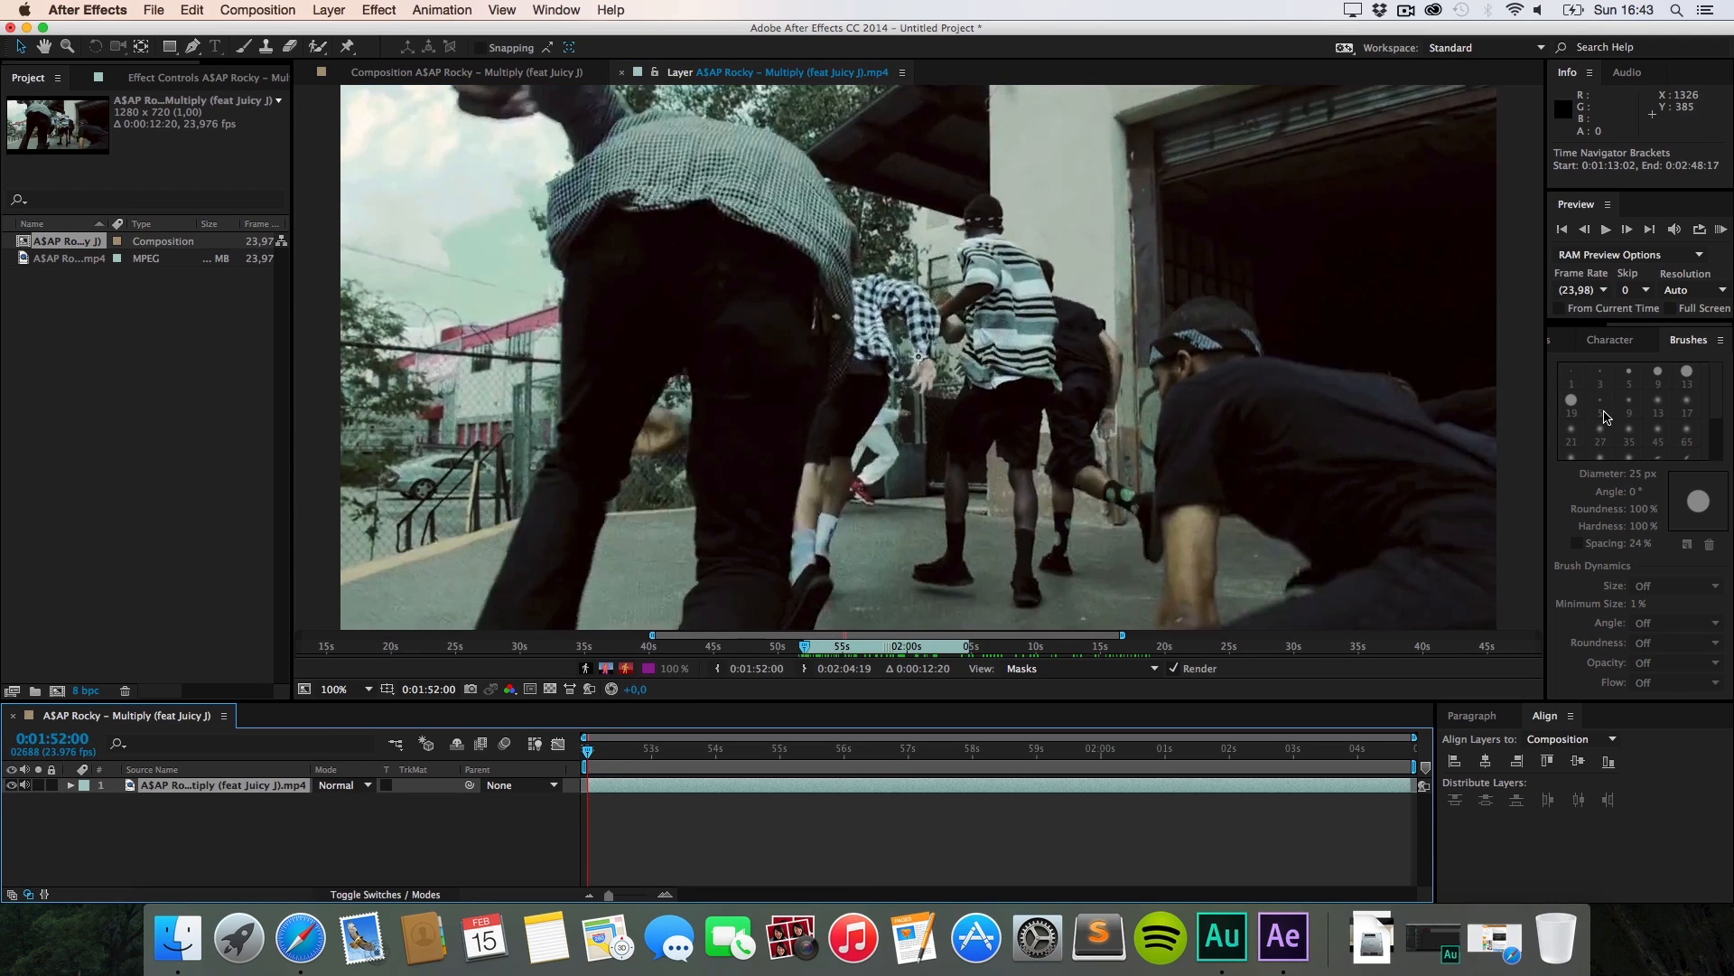
{"action": "left_click", "coordinate": [1692, 342]}
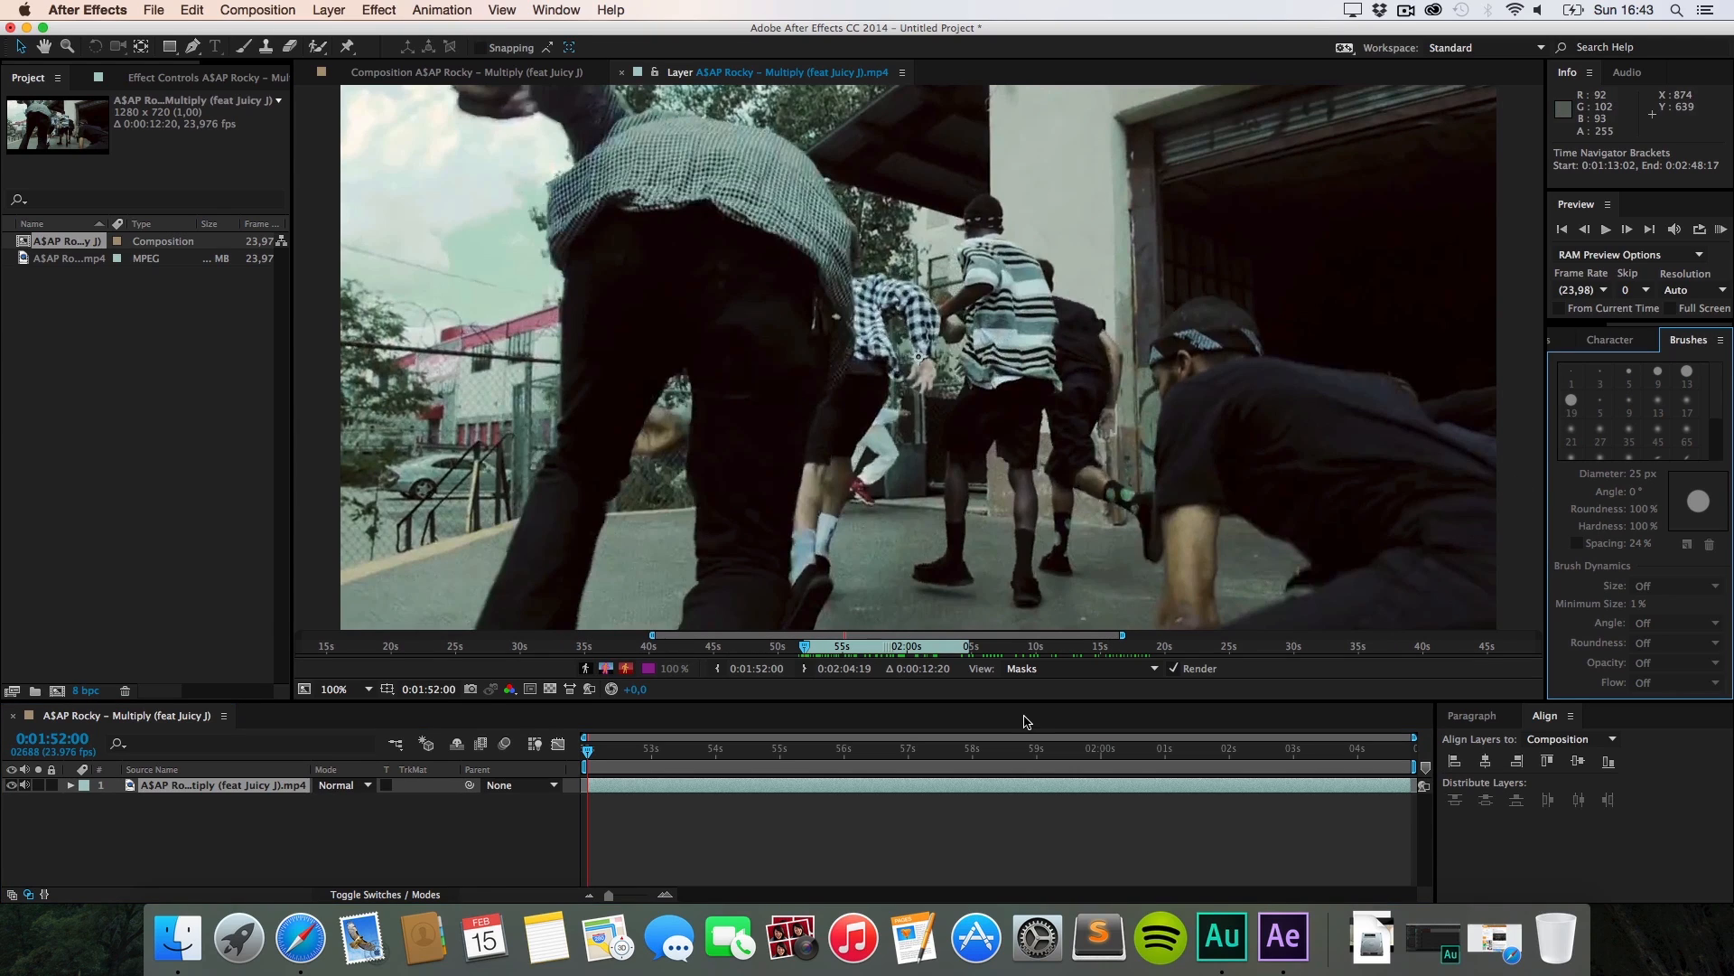
{"action": "left_click", "coordinate": [235, 784]}
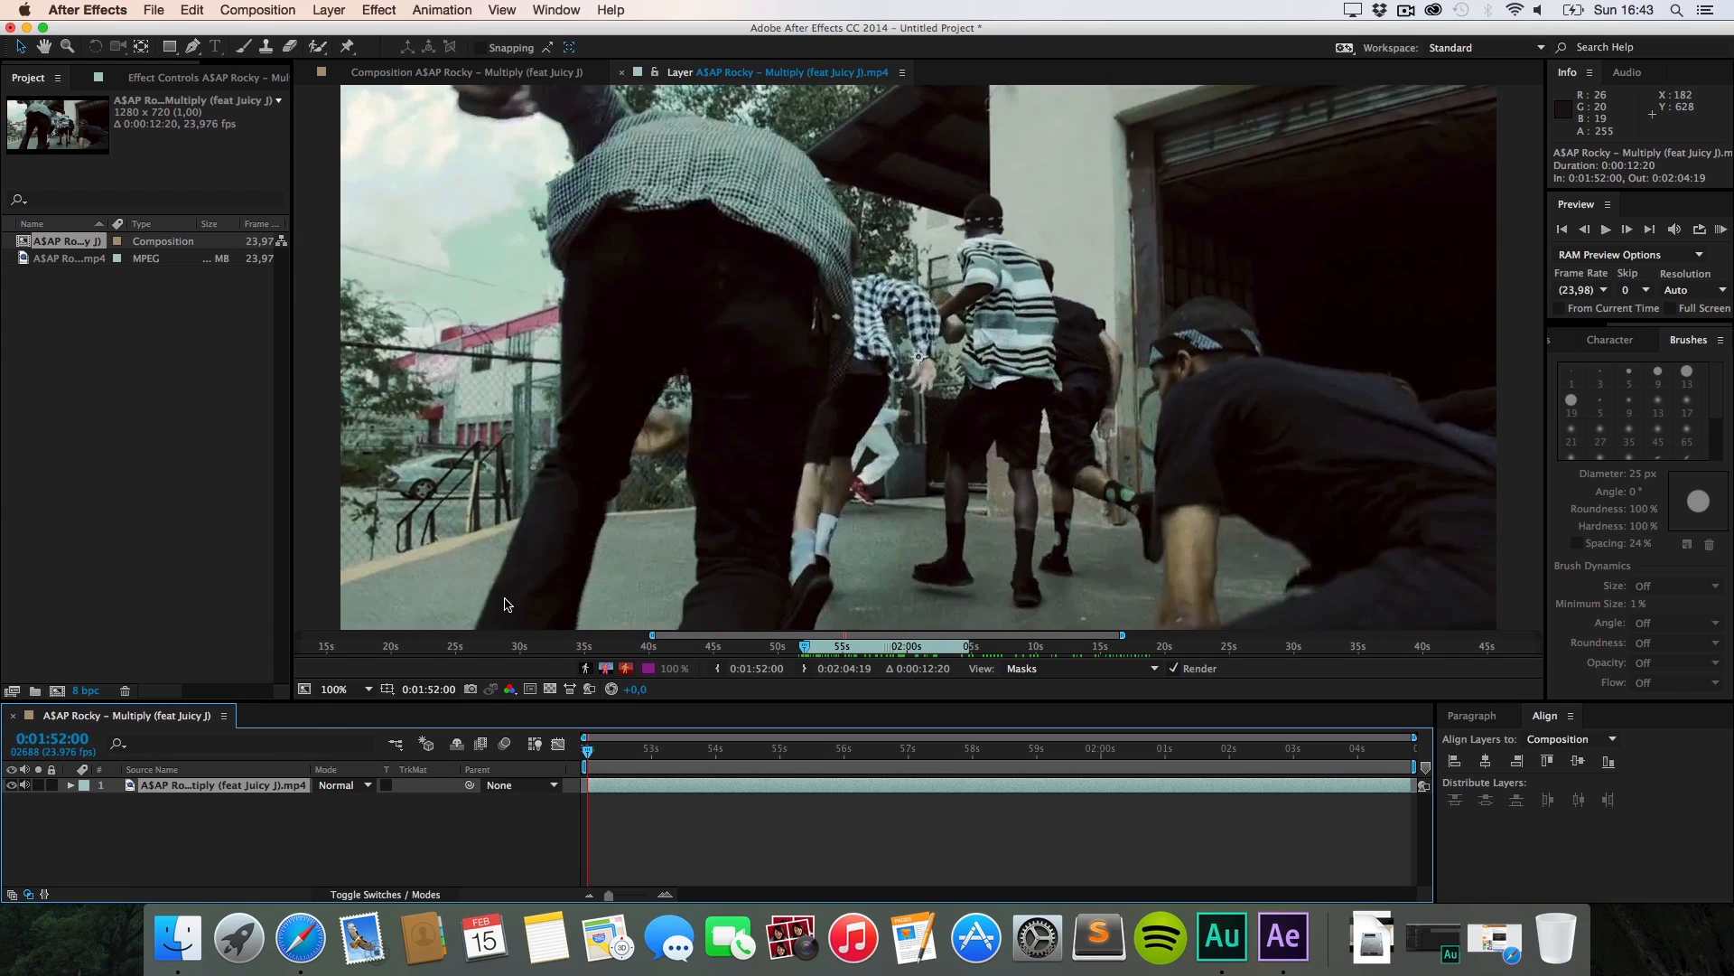
{"action": "left_click", "coordinate": [242, 47]}
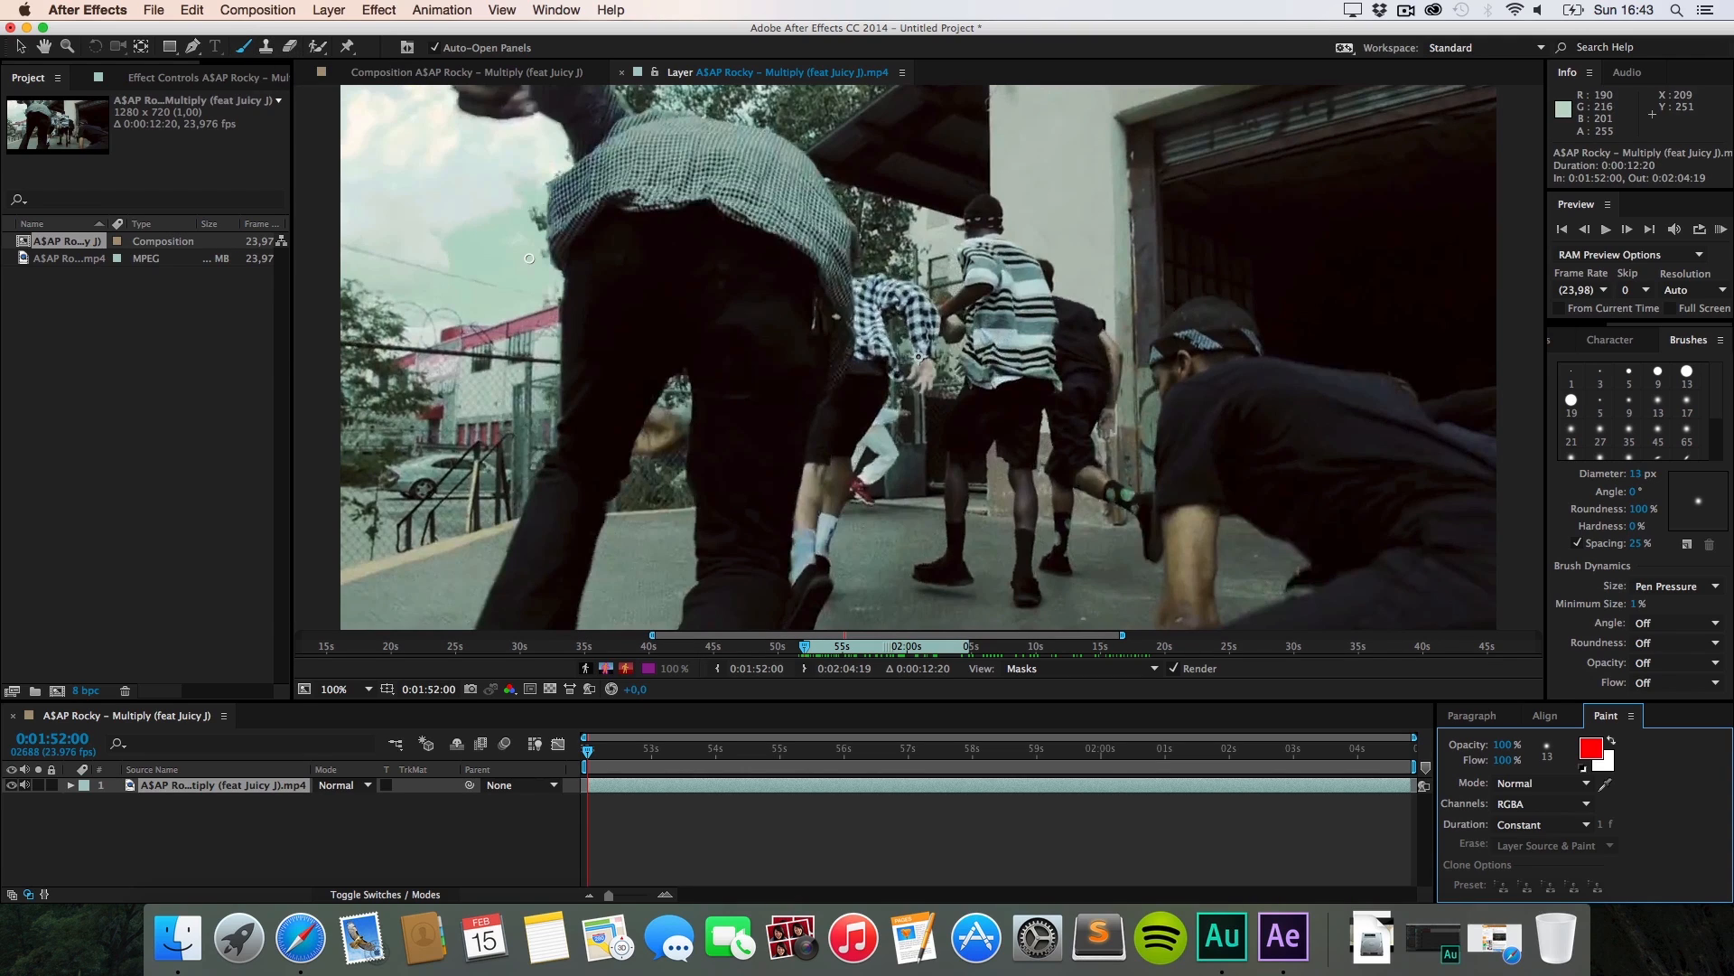
{"action": "key", "text": "super+b"}
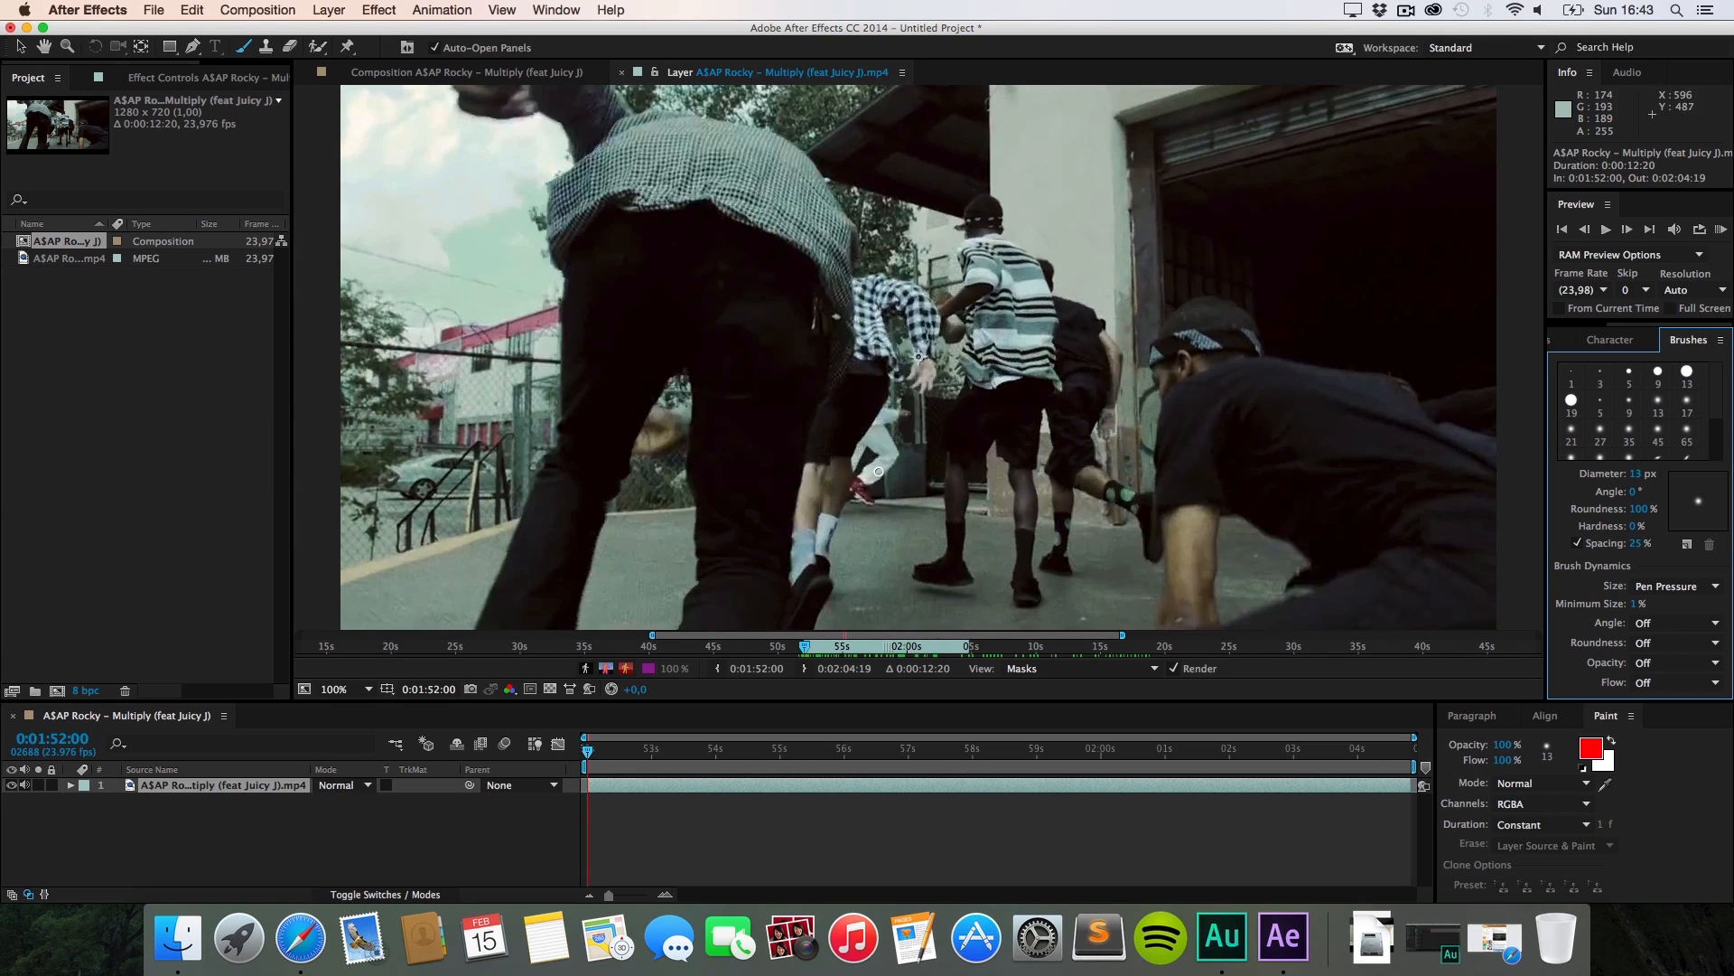
{"action": "key", "text": "super+Right"}
{"action": "key", "text": "super+Left"}
{"action": "key", "text": "super+Left"}
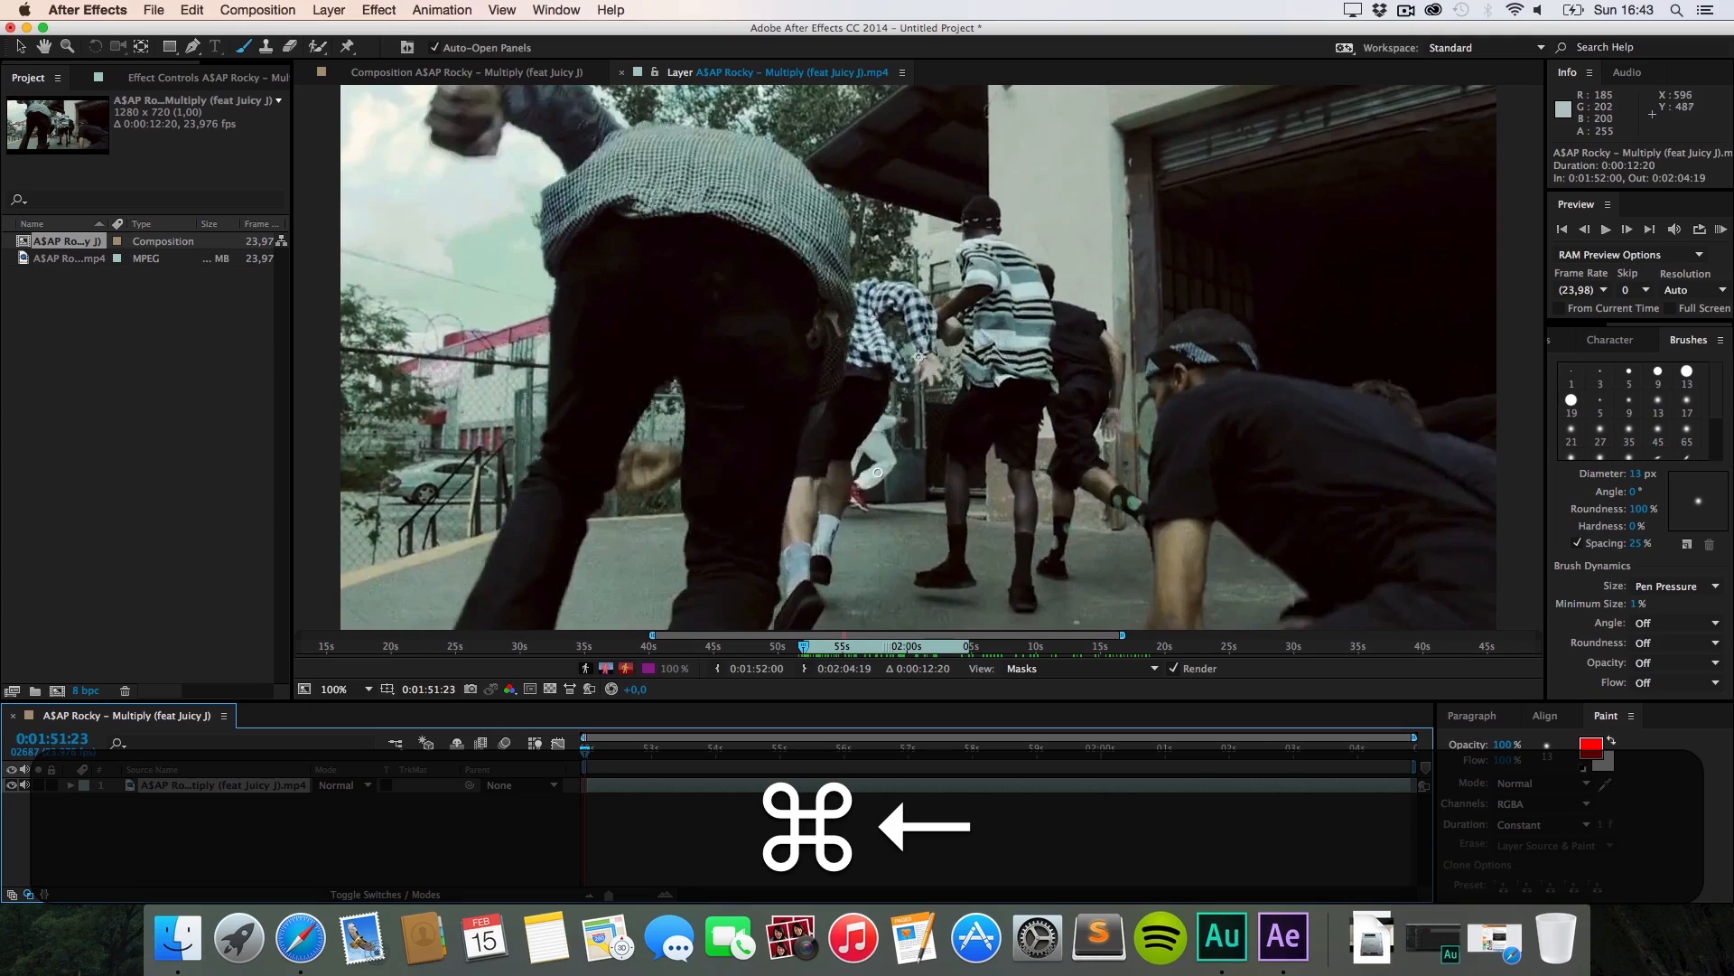
{"action": "key", "text": "super+Right"}
{"action": "key", "text": "super+Right"}
{"action": "key", "text": "super+Right"}
{"action": "key", "text": "super+Right"}
{"action": "key", "text": "super+Right"}
{"action": "key", "text": "super+Right"}
{"action": "key", "text": "super+Right"}
{"action": "key", "text": "super+Right"}
{"action": "key", "text": "super+Right"}
{"action": "key", "text": "super+Right"}
{"action": "key", "text": "super+Right"}
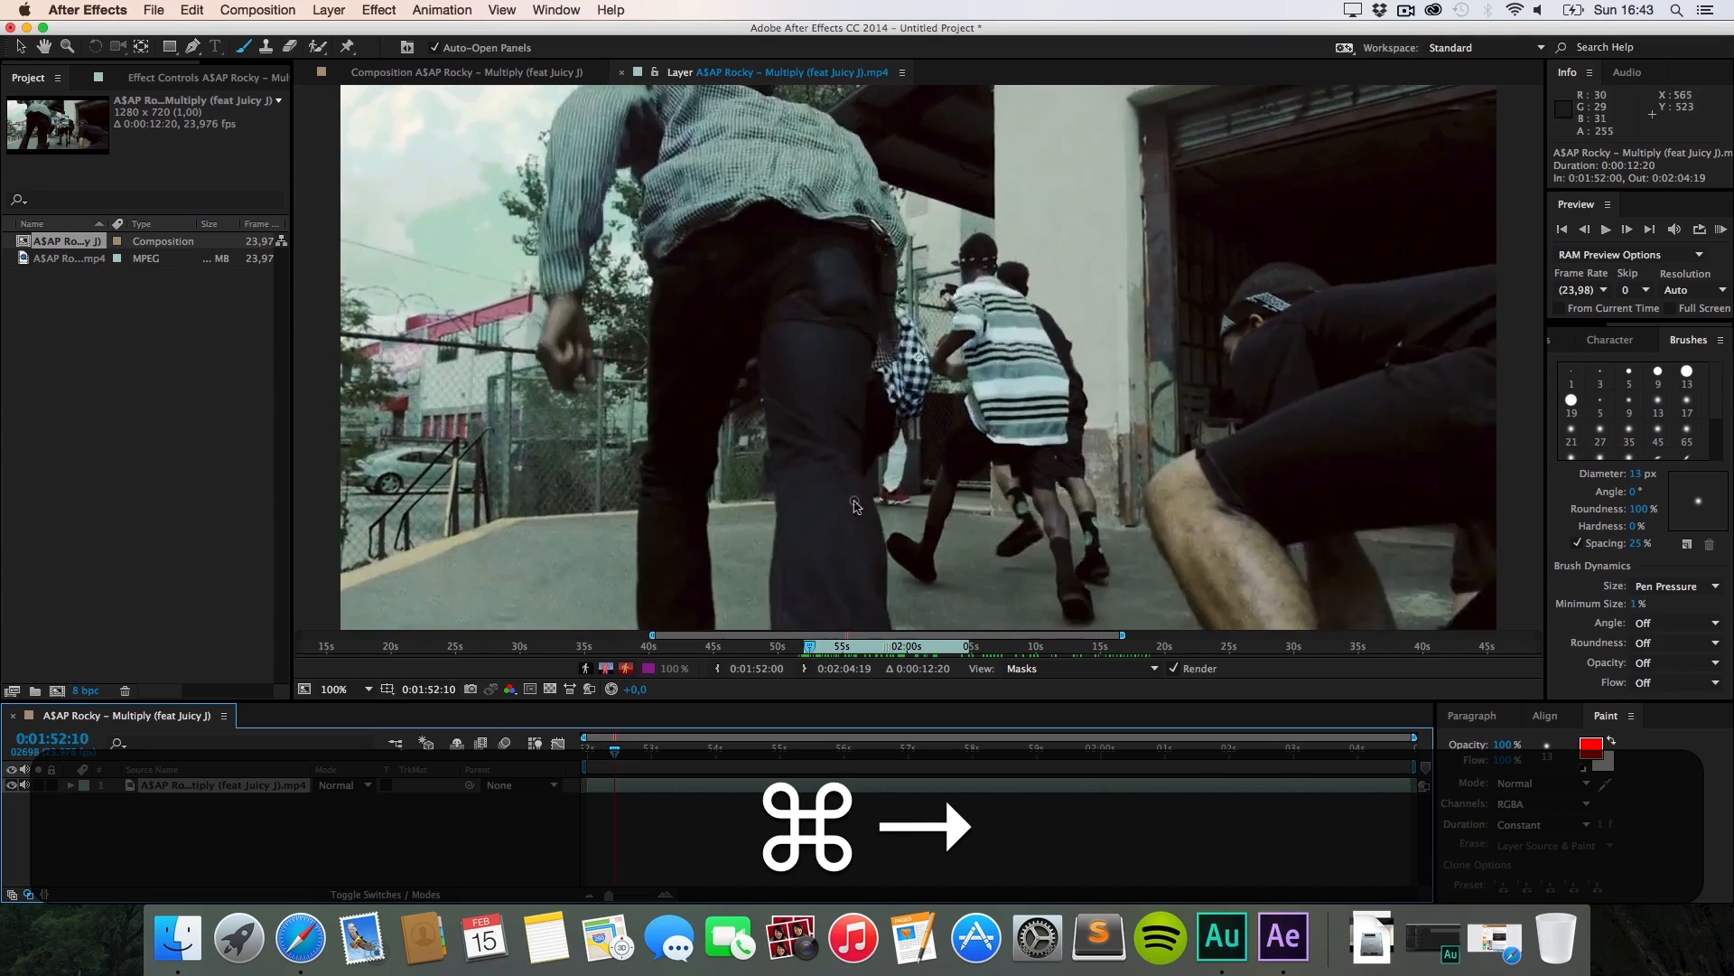
{"action": "key", "text": "super+Left"}
{"action": "key", "text": "super+Left"}
{"action": "key", "text": "super+Left"}
{"action": "key", "text": "super+Left"}
{"action": "key", "text": "super+Left"}
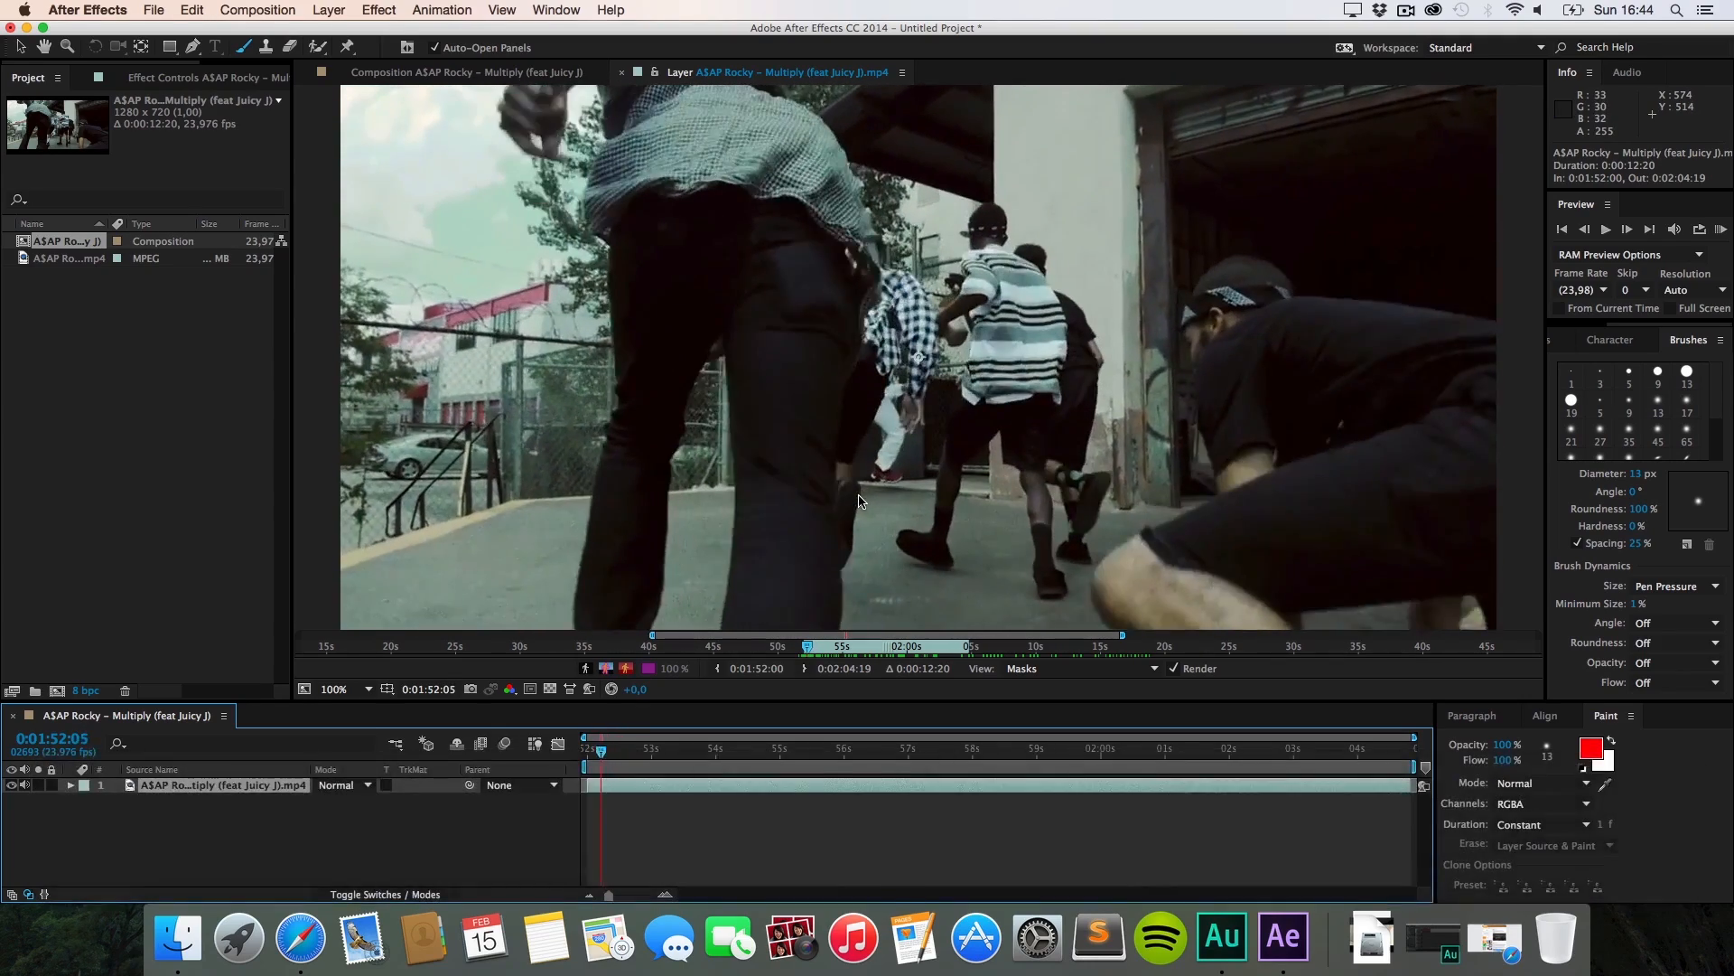
{"action": "key", "text": "super+Left"}
{"action": "key", "text": "super+Left"}
{"action": "key", "text": "super+Left"}
{"action": "key", "text": "super+Left"}
{"action": "key", "text": "super+Left"}
{"action": "key", "text": "super+Left"}
{"action": "key", "text": "super+Down"}
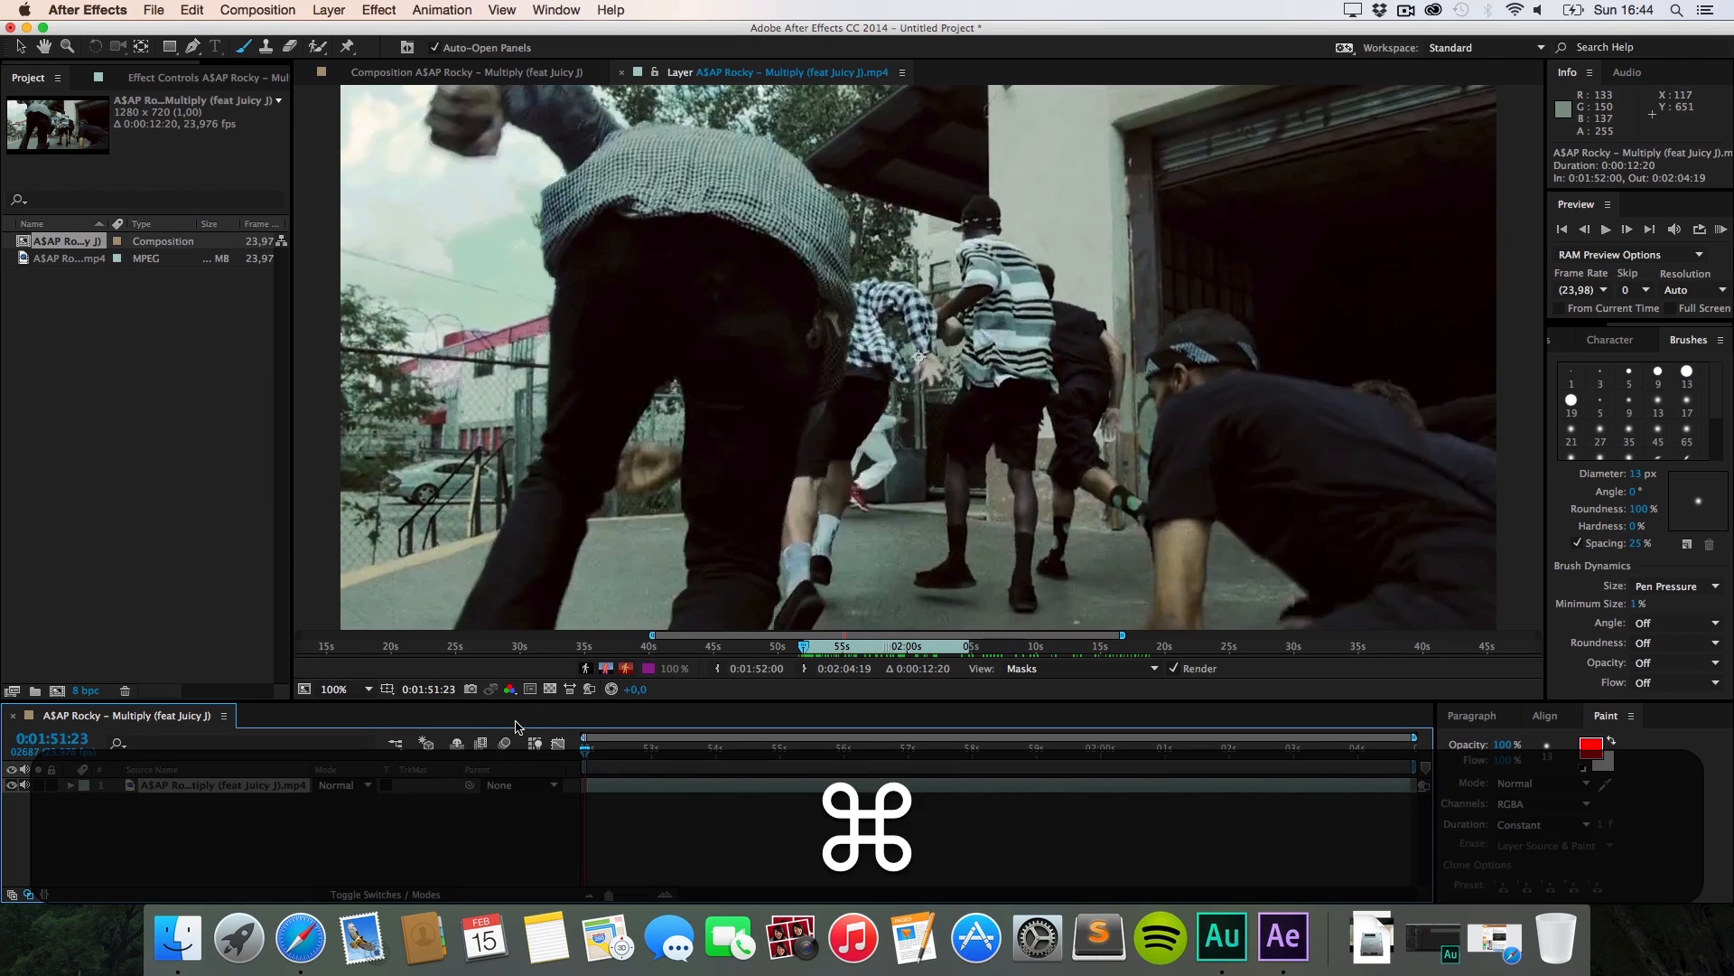
{"action": "key", "text": "super+Right"}
{"action": "key", "text": "super+Right"}
{"action": "key", "text": "super+Left"}
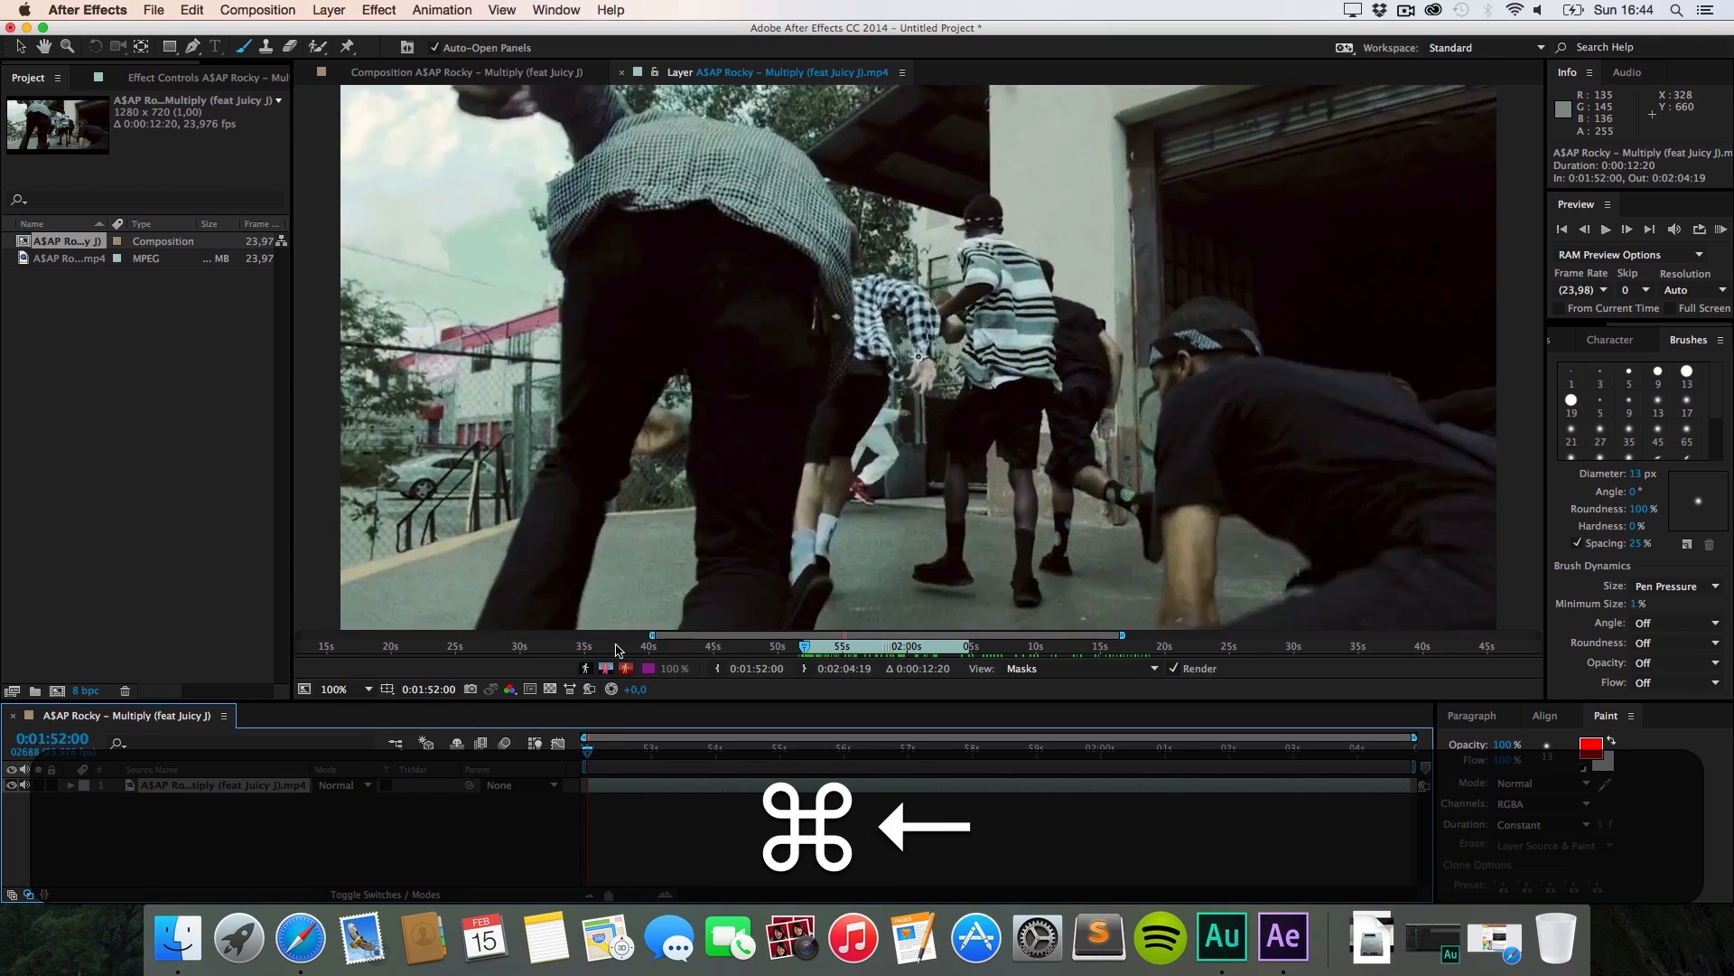
{"action": "key", "text": "h"}
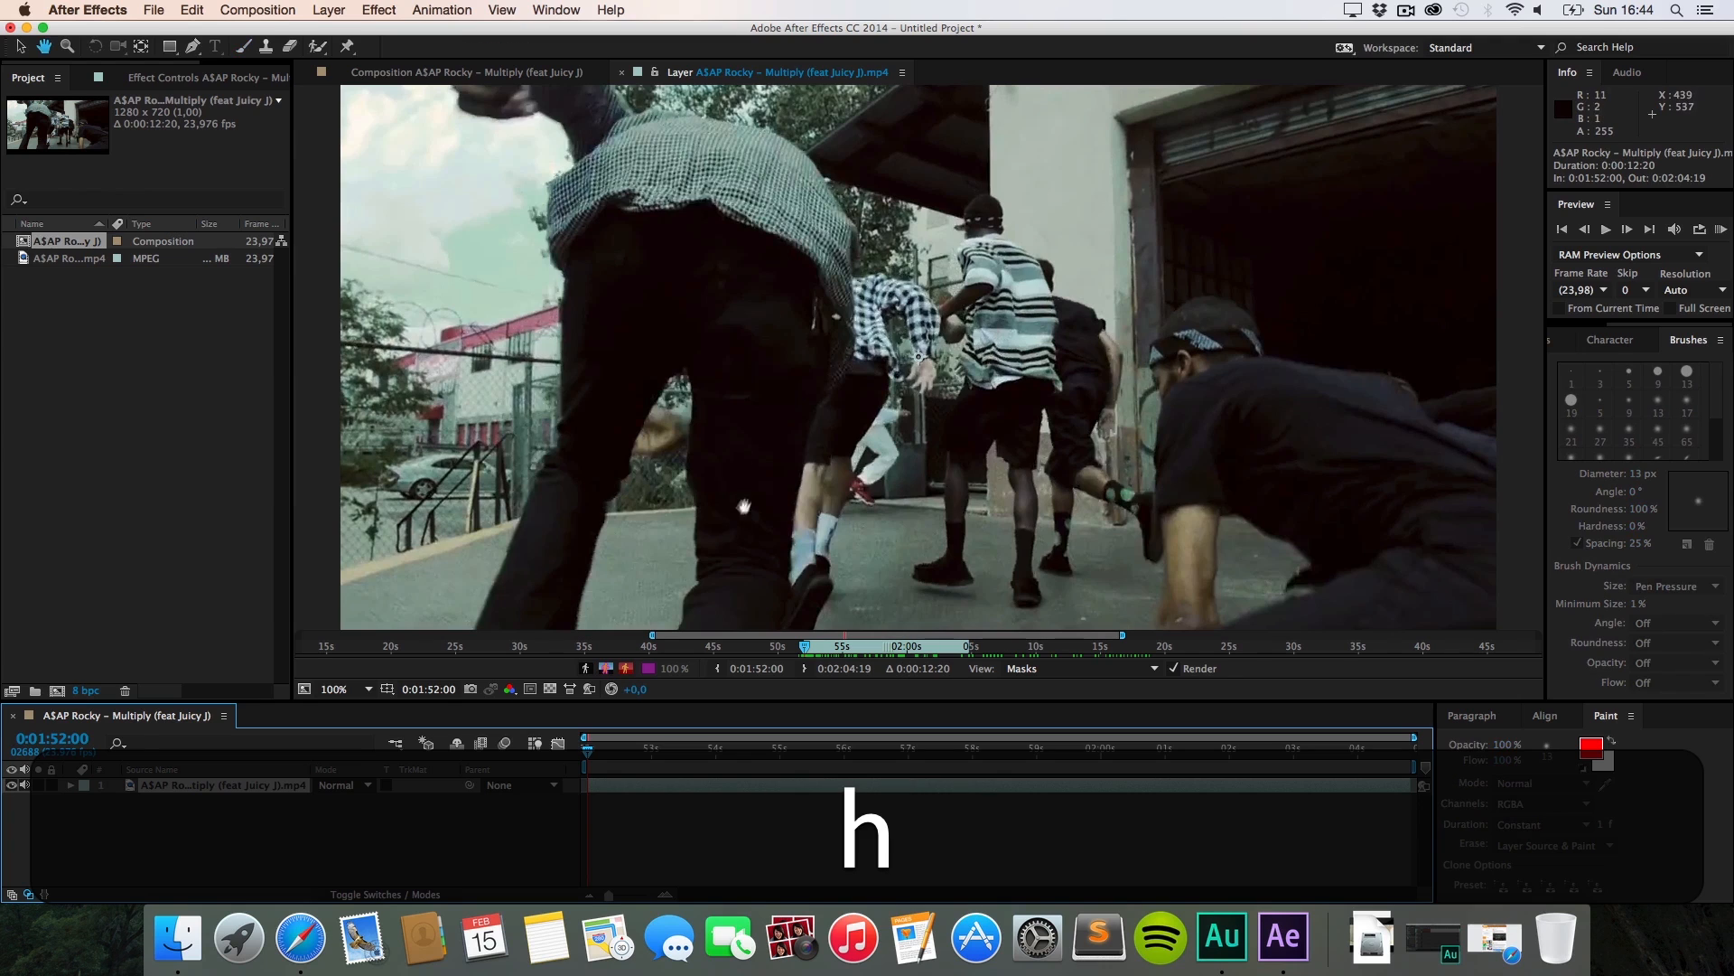
Step: Pan the layer view, switch to the Brush tool with Cmd+B, and pick Soft Round 9 px
{"action": "left_click_drag", "start_coordinate": [743, 511], "coordinate": [716, 434]}
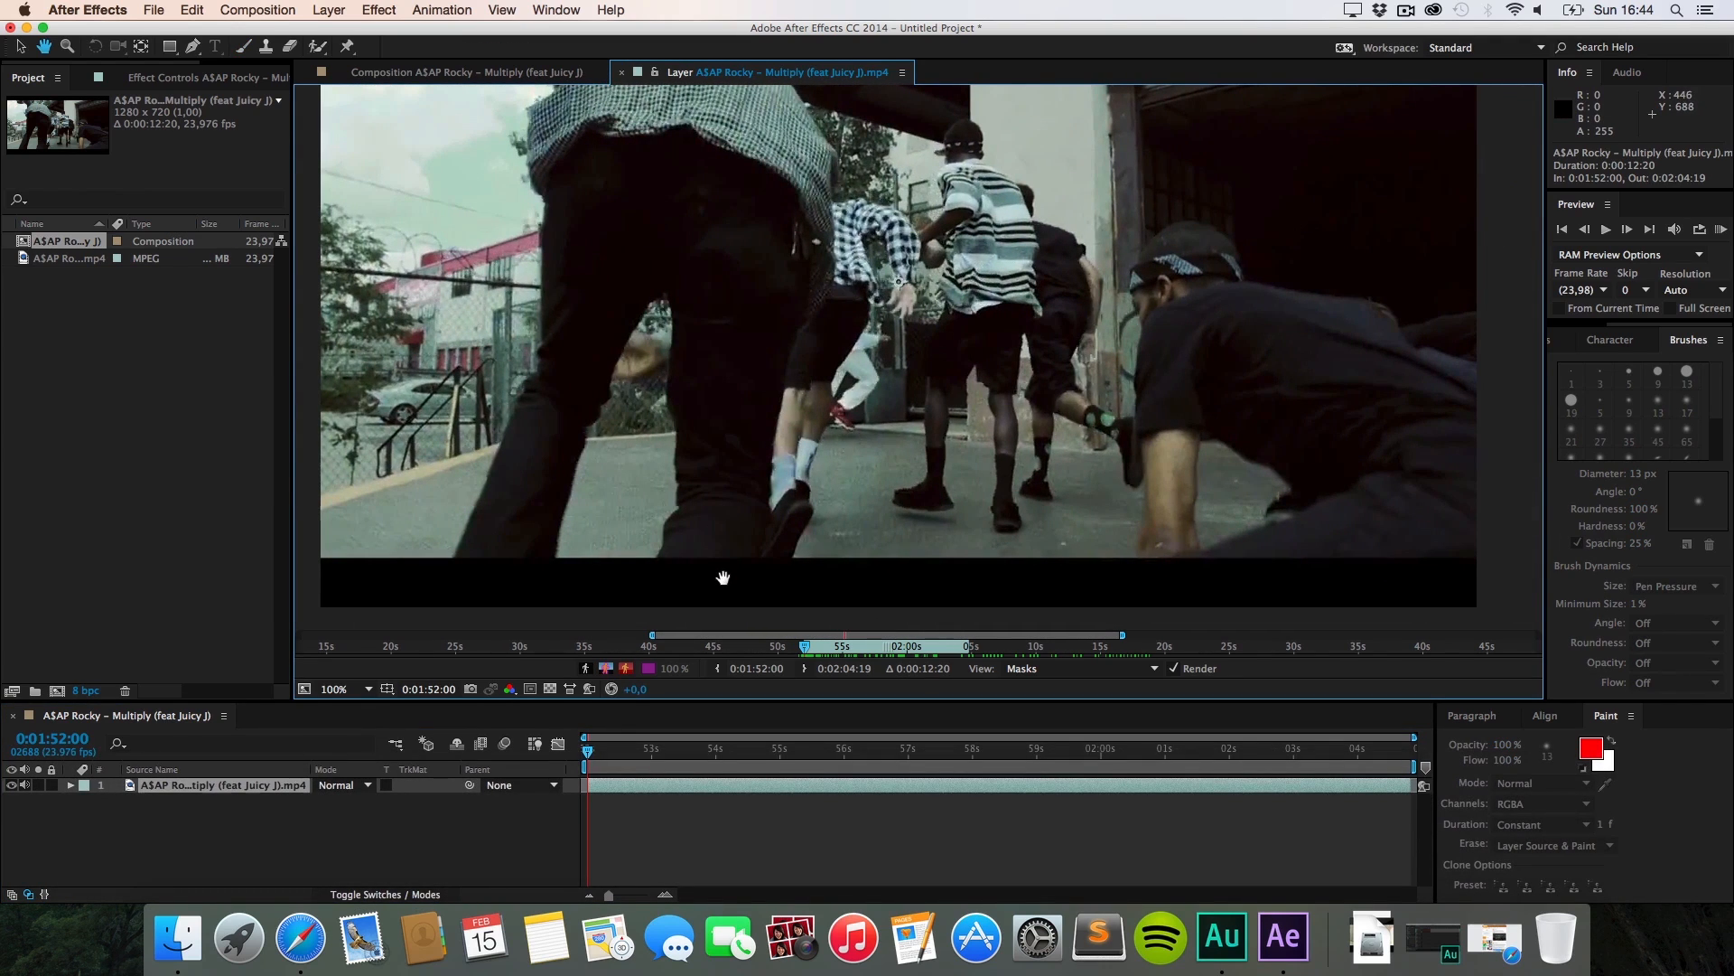
{"action": "key", "text": "super+b"}
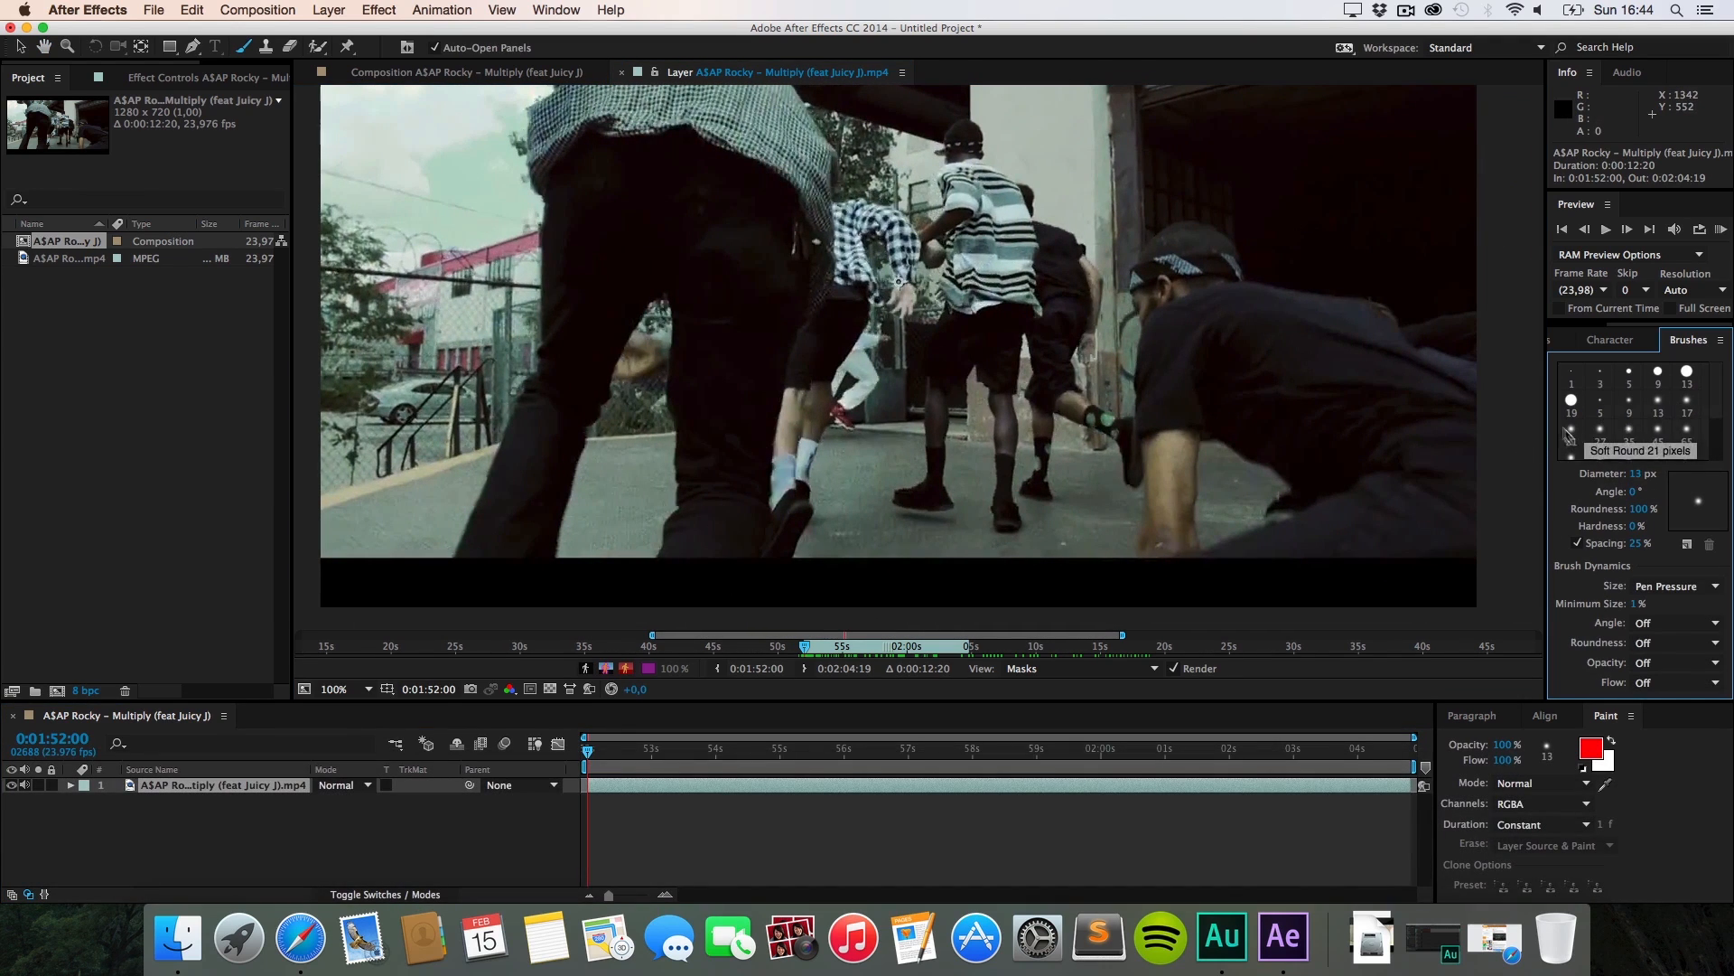
{"action": "left_click", "coordinate": [1630, 409]}
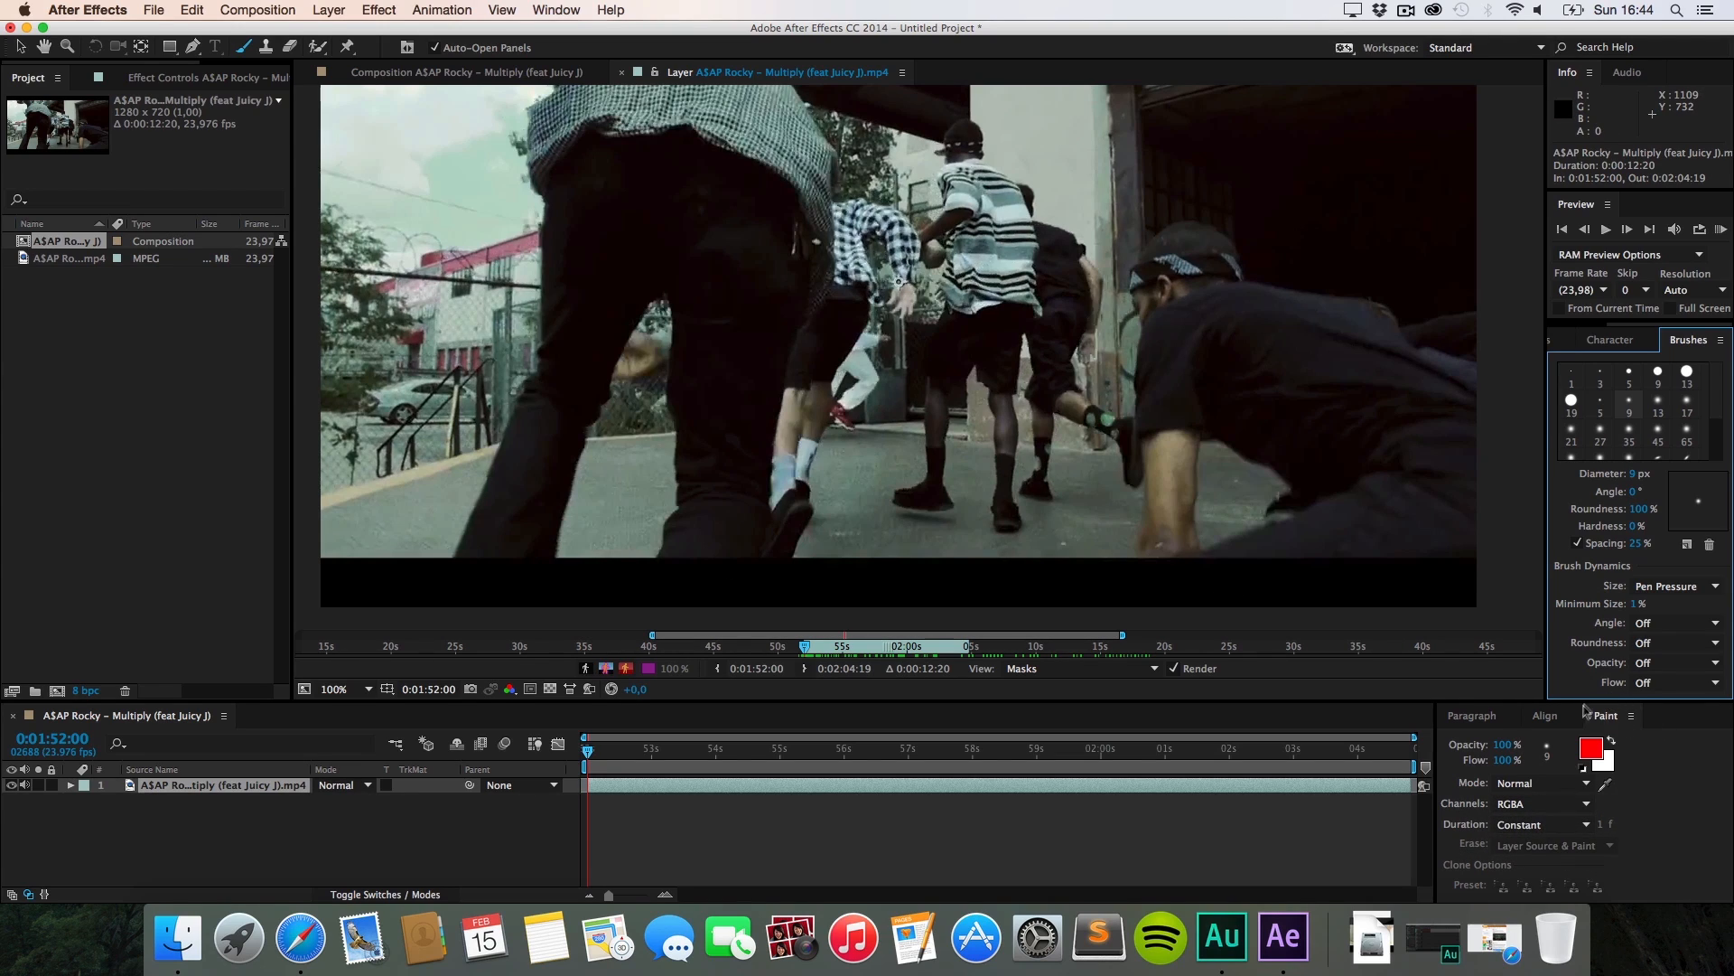
Step: Show the Paint panel from Window and set its Duration to Single Frame
{"action": "left_click", "coordinate": [556, 10]}
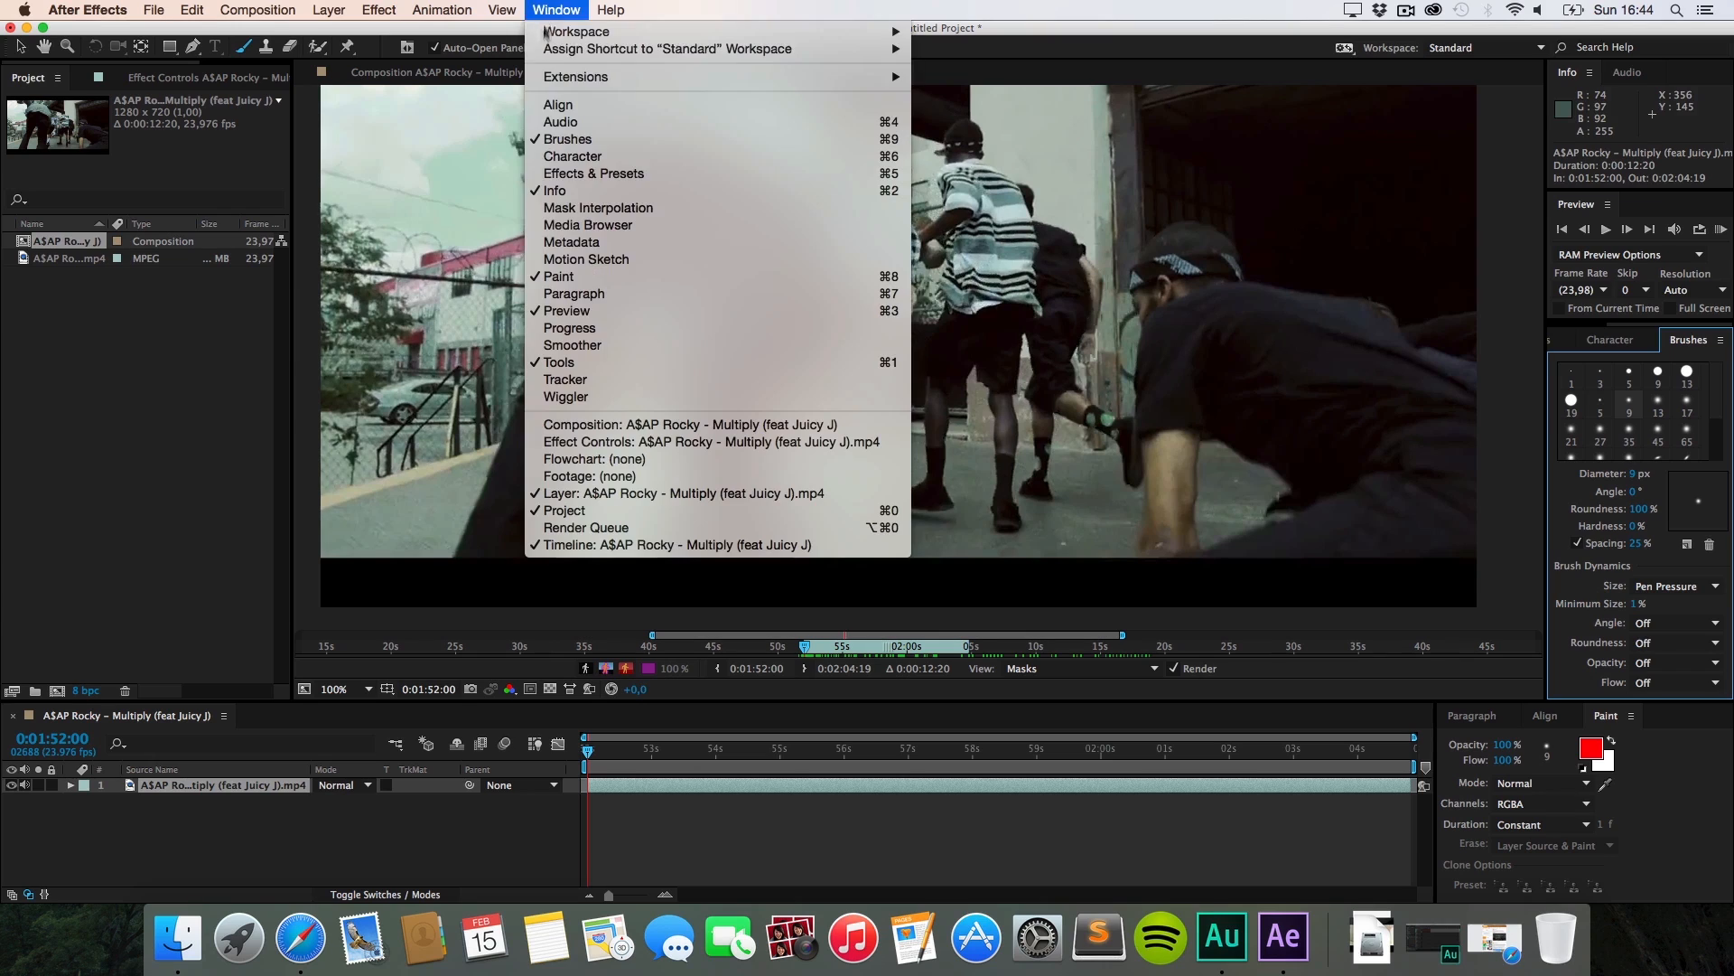
{"action": "left_click", "coordinate": [602, 276]}
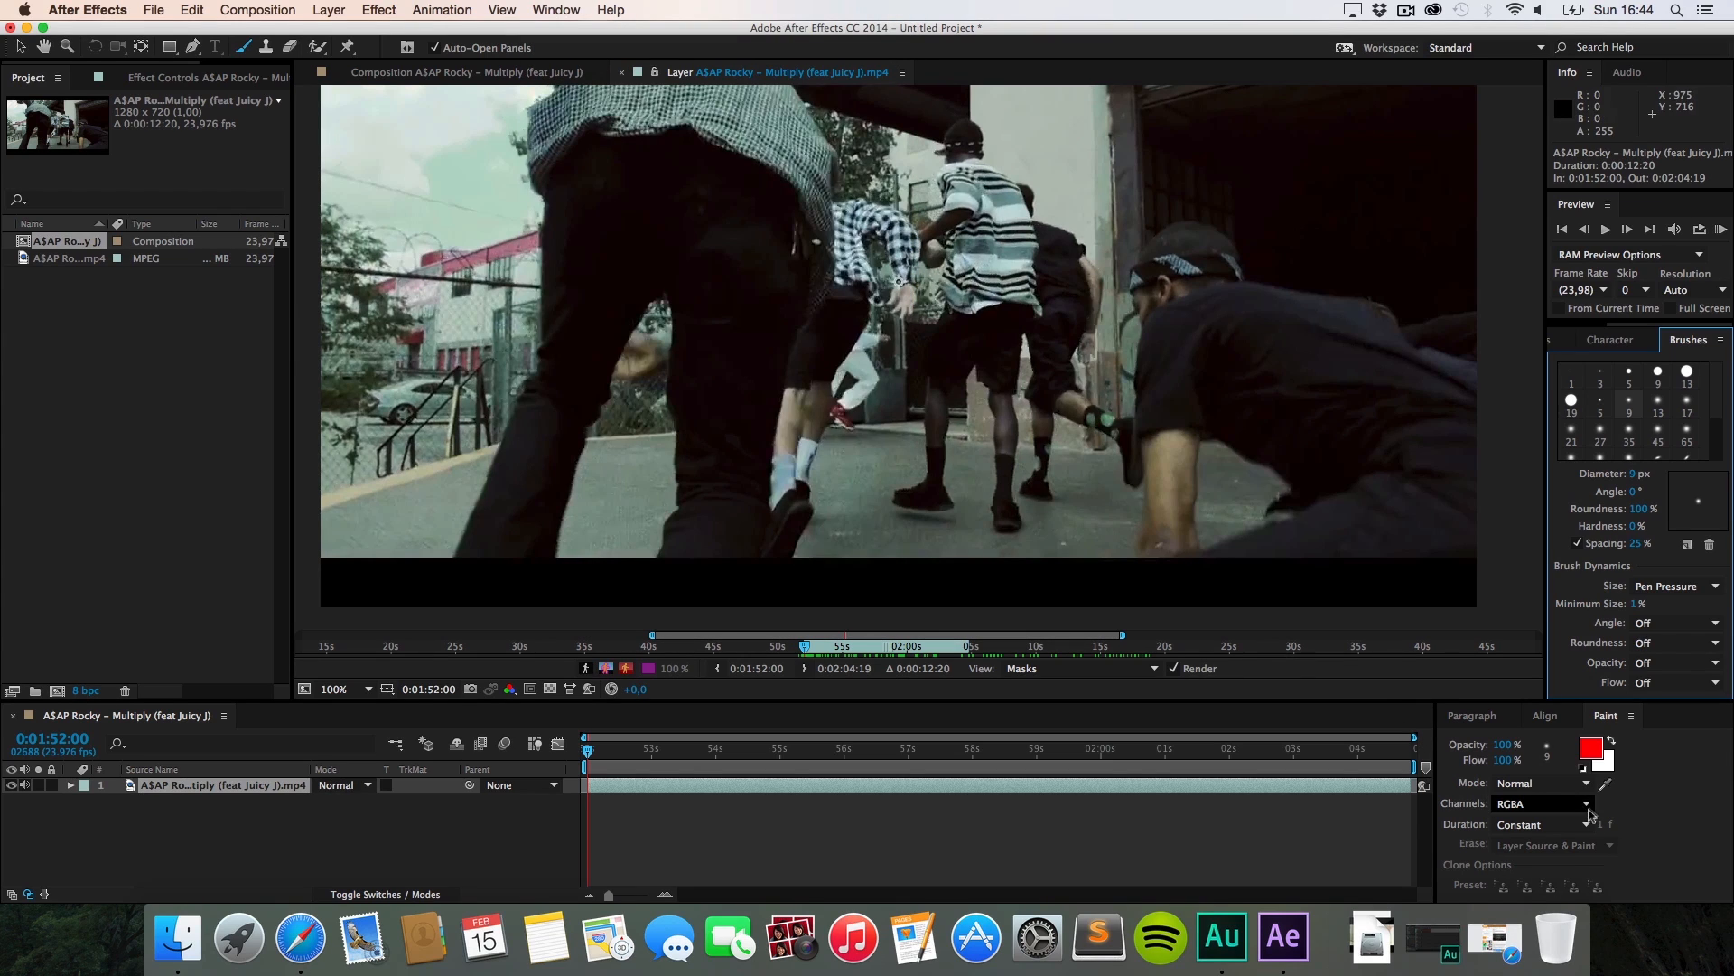
{"action": "left_click", "coordinate": [1540, 824]}
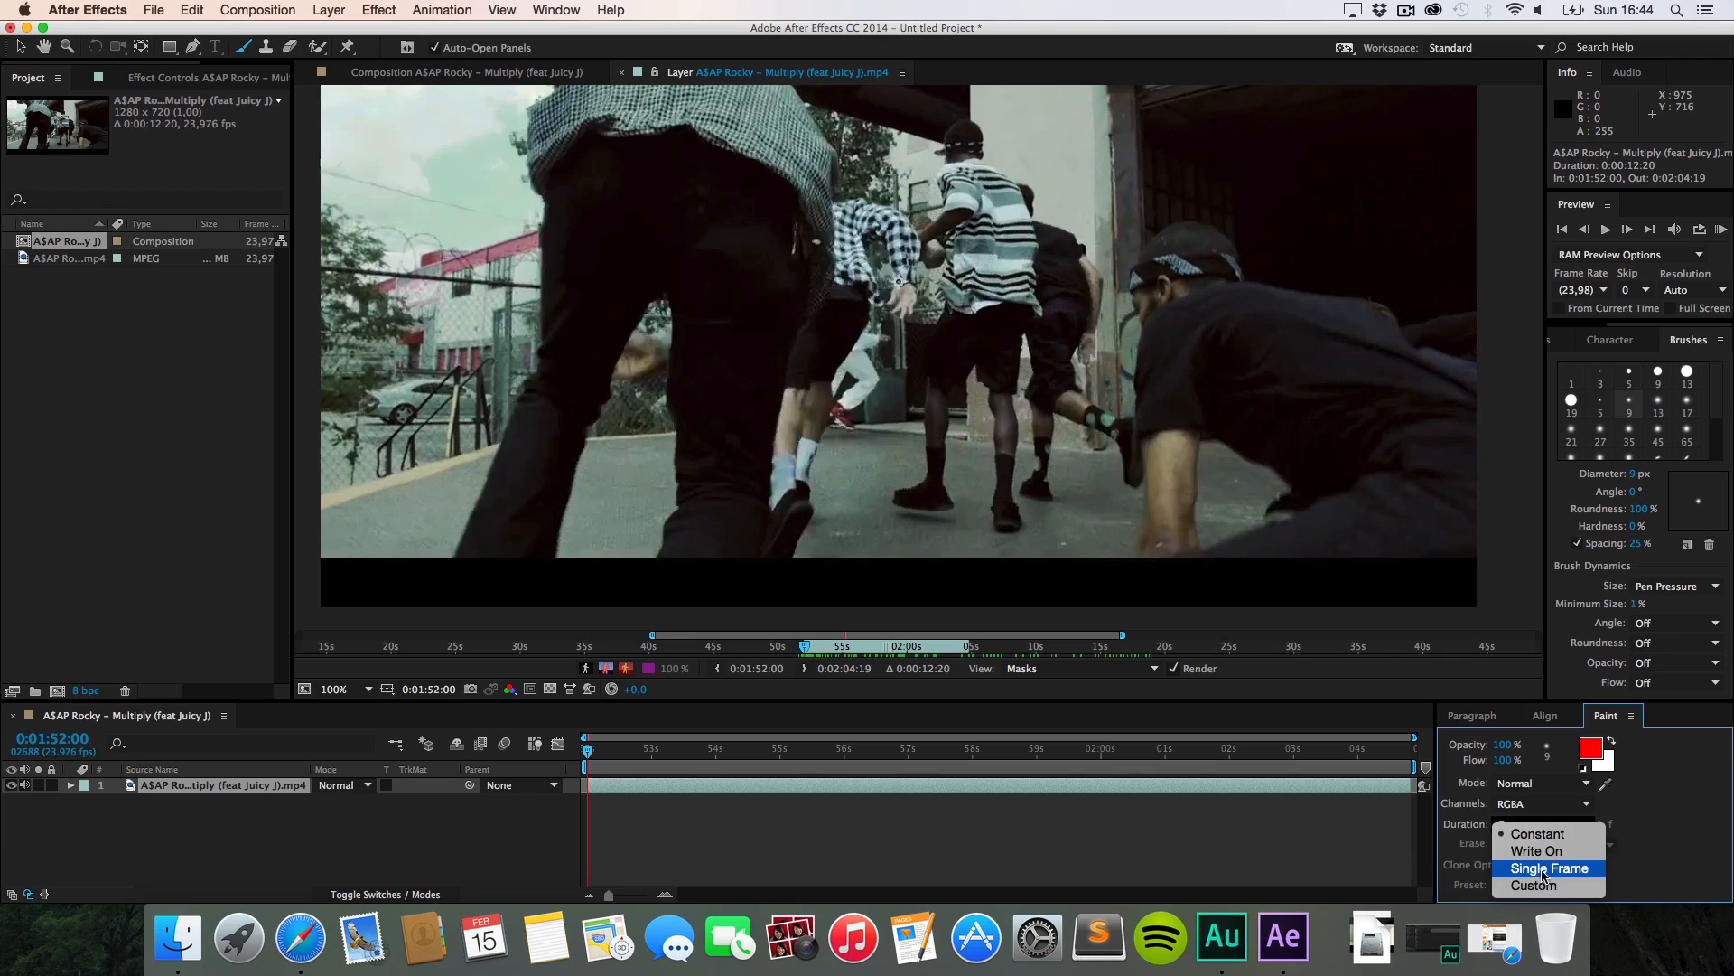
{"action": "left_click", "coordinate": [1543, 868]}
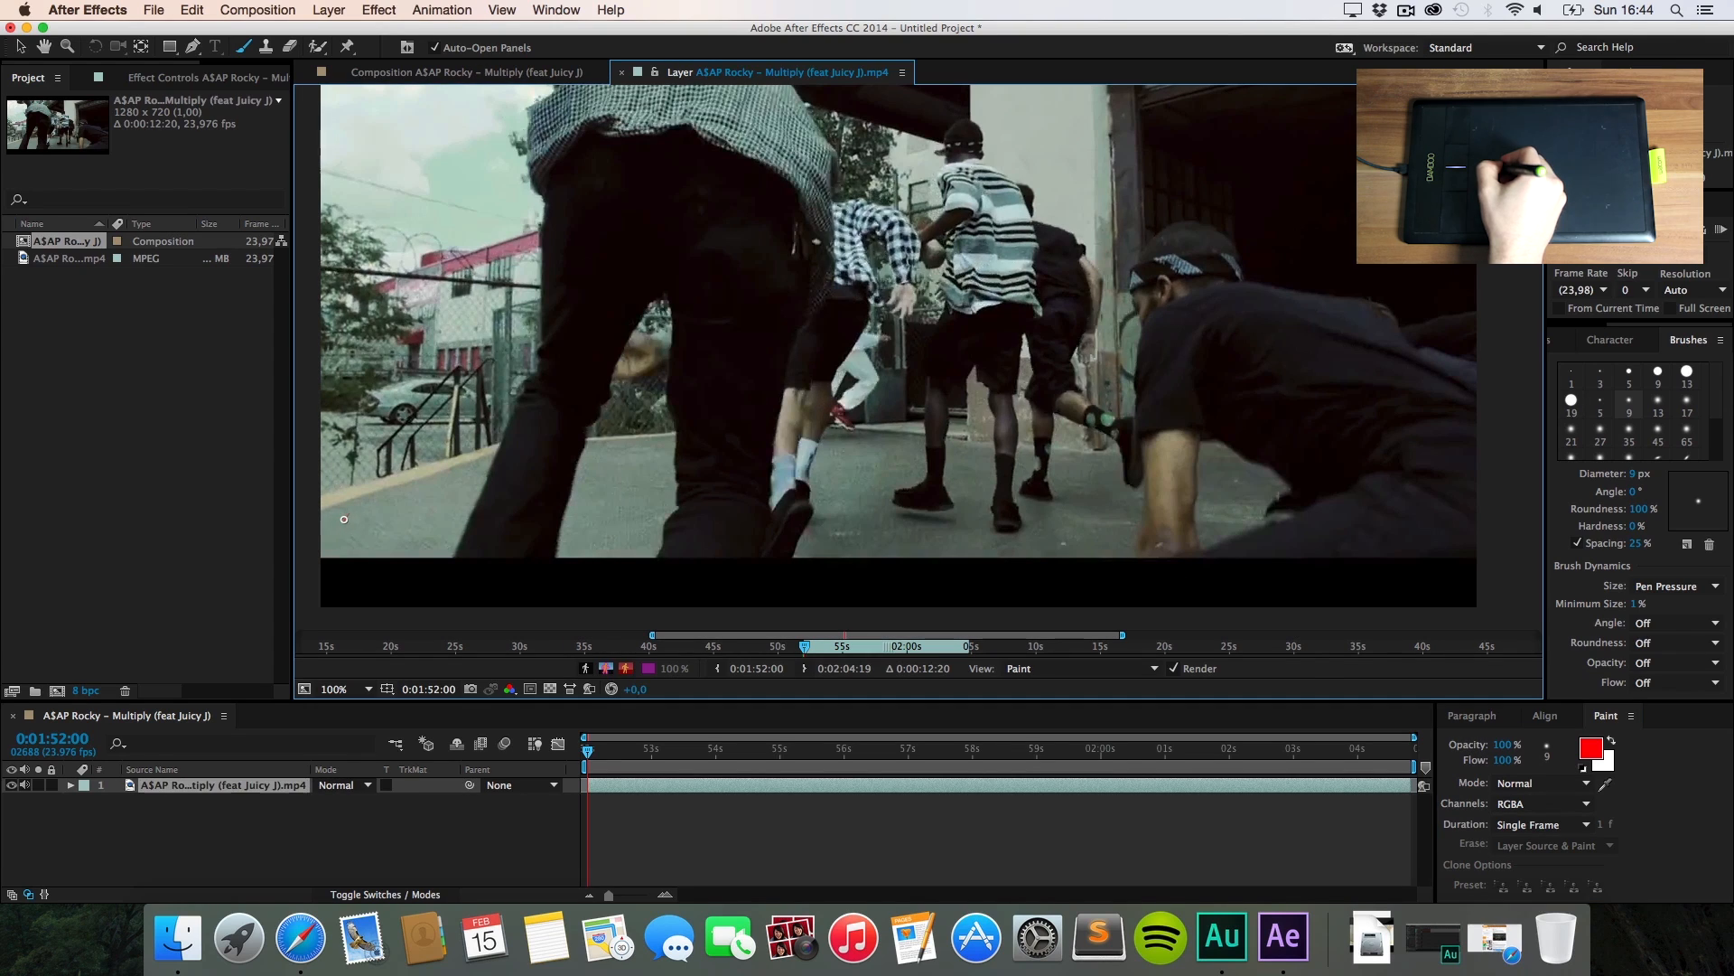
Step: Paint red ground scribbles and a stroke beside the crouching man across the first four frames
{"action": "mouse_move", "coordinate": [345, 517]}
{"action": "left_mouse_down"}
{"action": "mouse_move", "coordinate": [383, 543]}
{"action": "mouse_move", "coordinate": [485, 497]}
{"action": "left_mouse_up"}
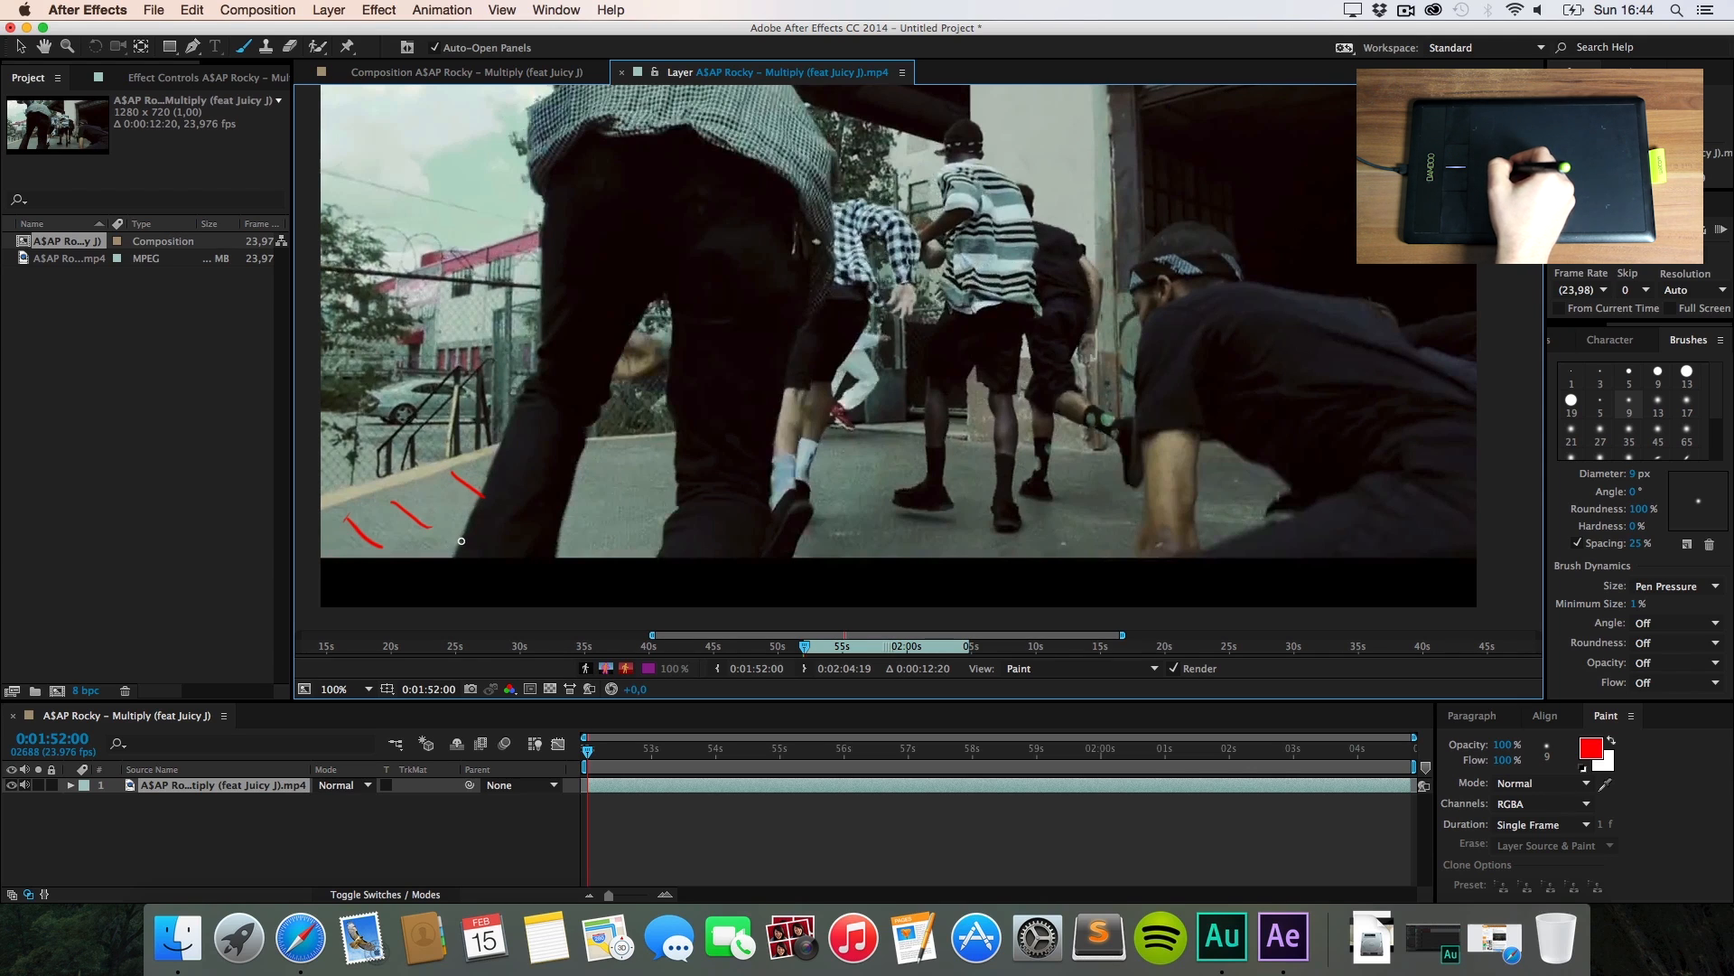
{"action": "key", "text": "super"}
{"action": "key", "text": "super+Right"}
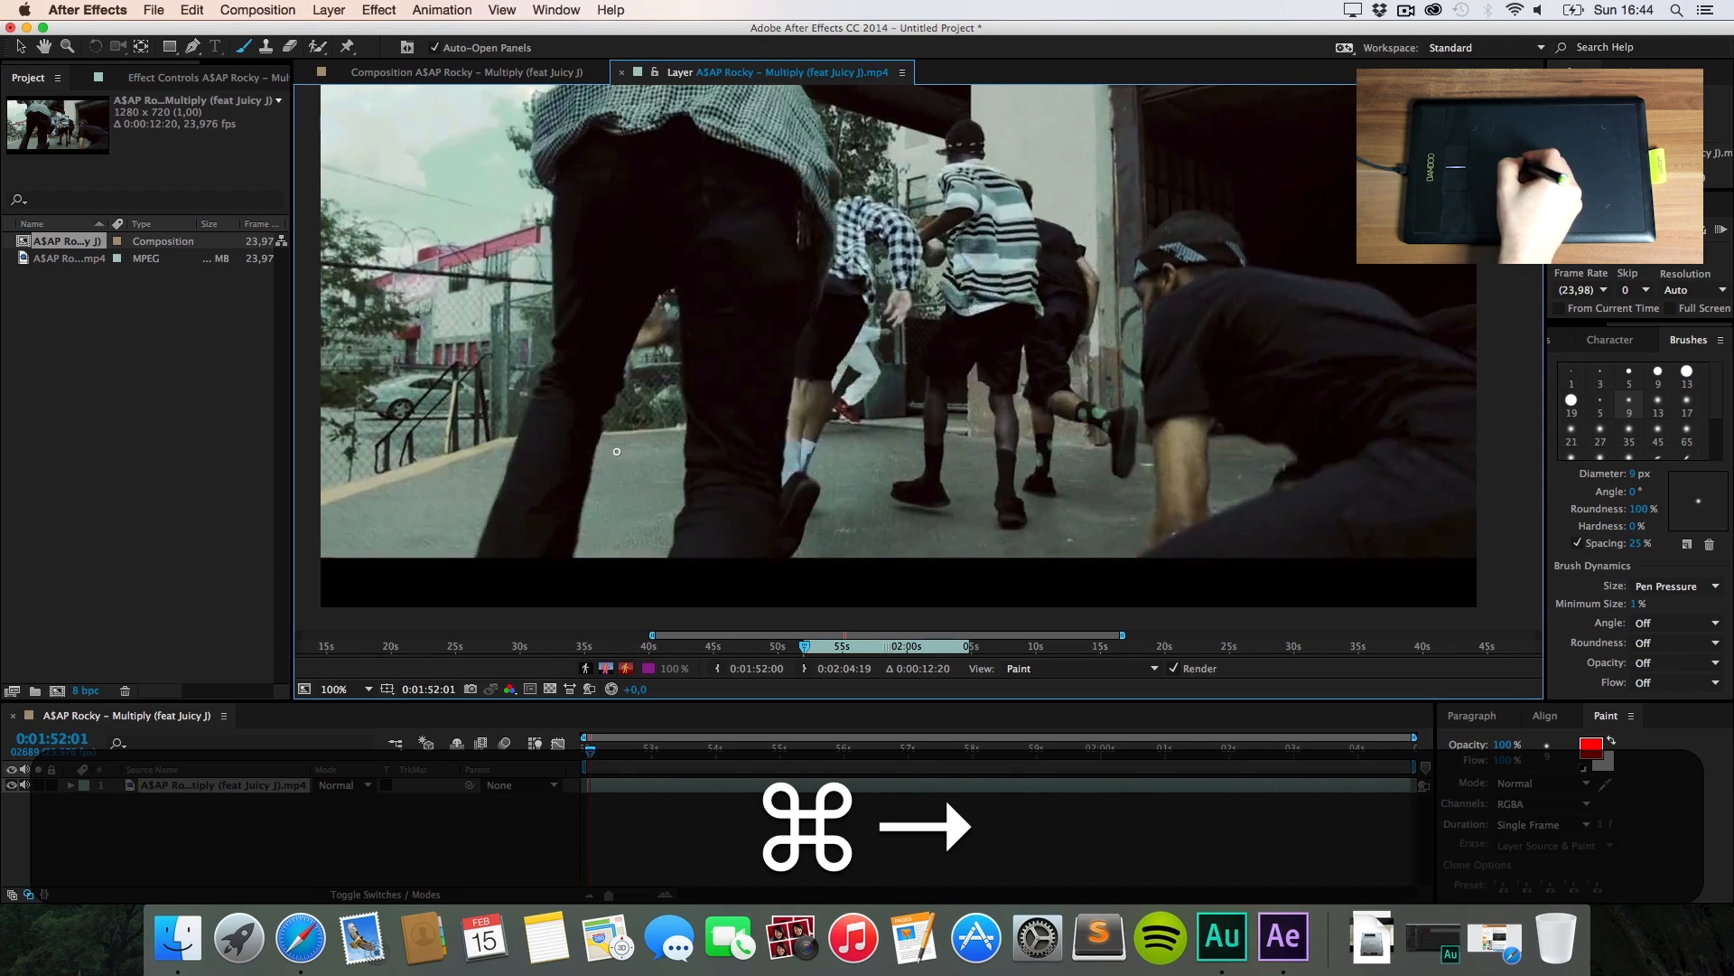
{"action": "left_click_drag", "start_coordinate": [614, 453], "coordinate": [677, 469]}
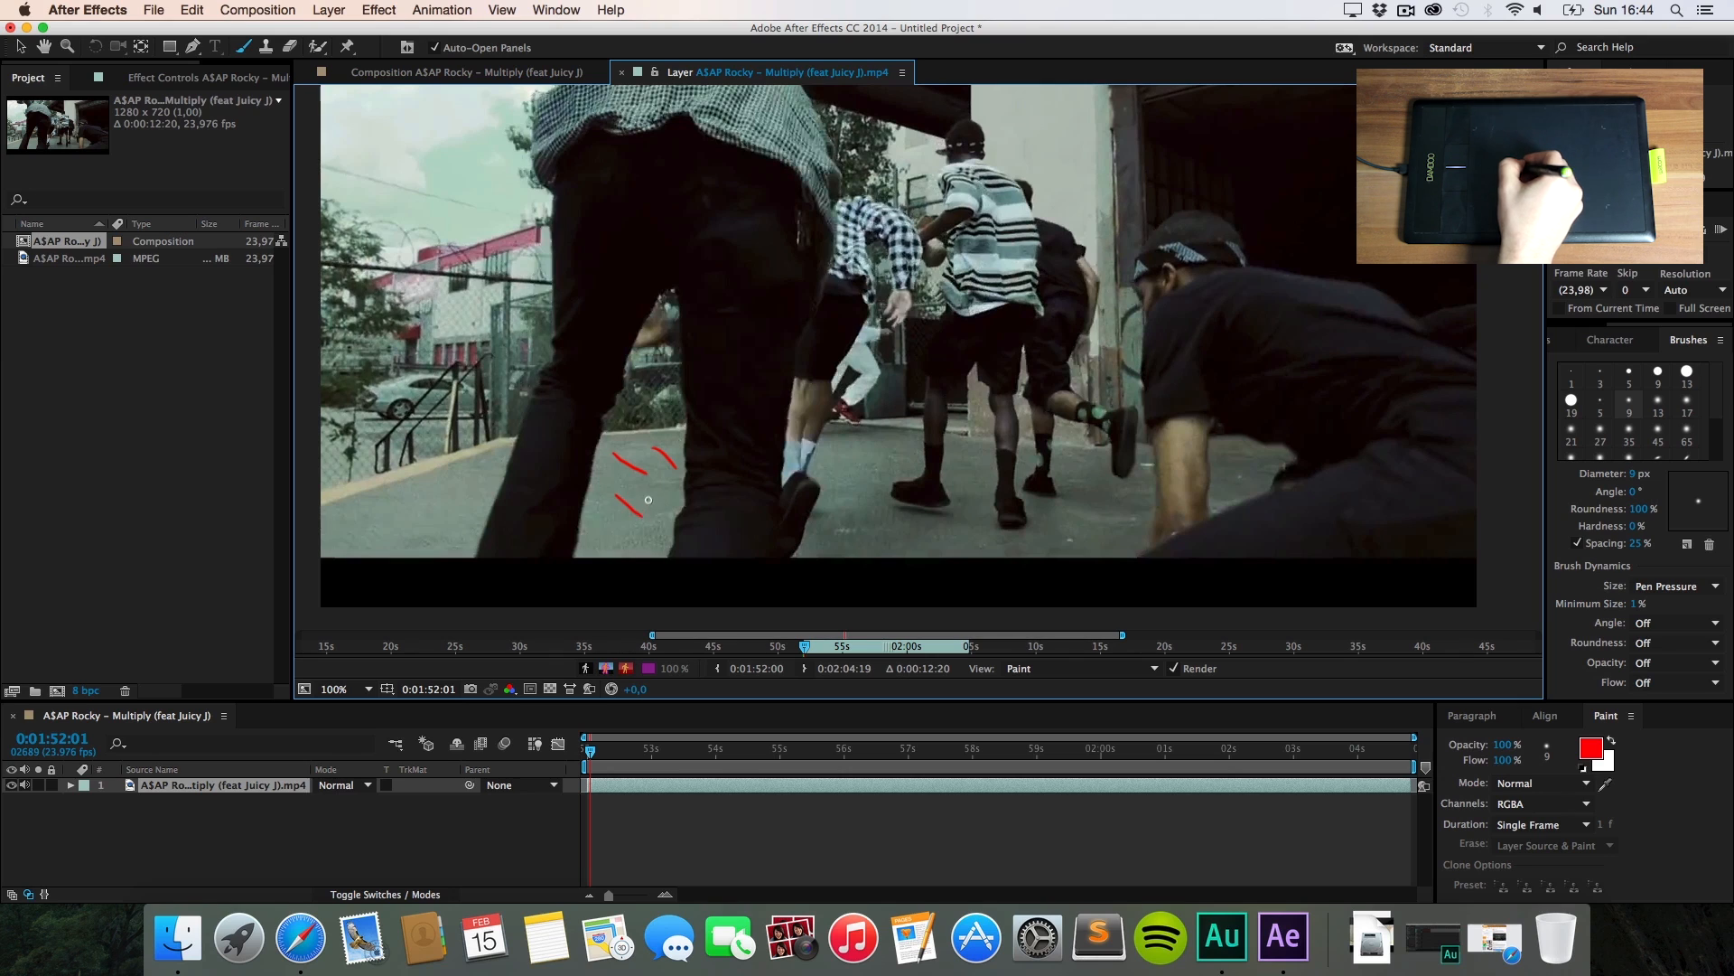
{"action": "key", "text": "super+Right"}
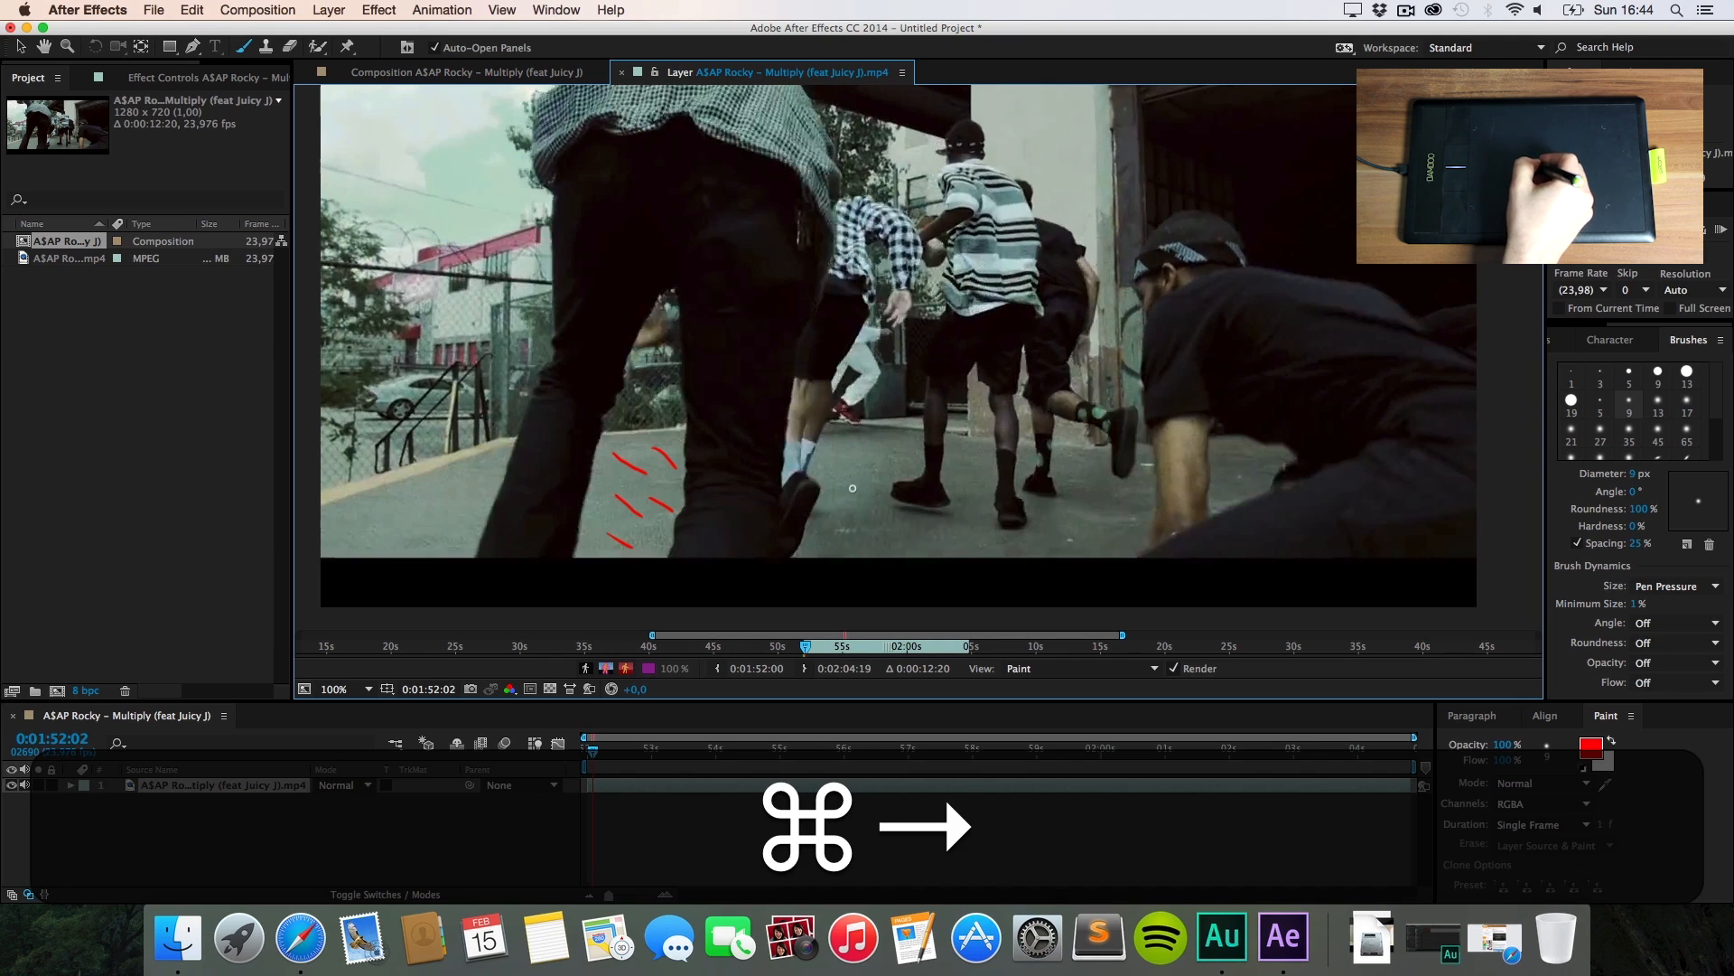
{"action": "mouse_move", "coordinate": [865, 432]}
{"action": "left_mouse_down"}
{"action": "mouse_move", "coordinate": [894, 446]}
{"action": "mouse_move", "coordinate": [872, 484]}
{"action": "mouse_move", "coordinate": [941, 554]}
{"action": "left_mouse_up"}
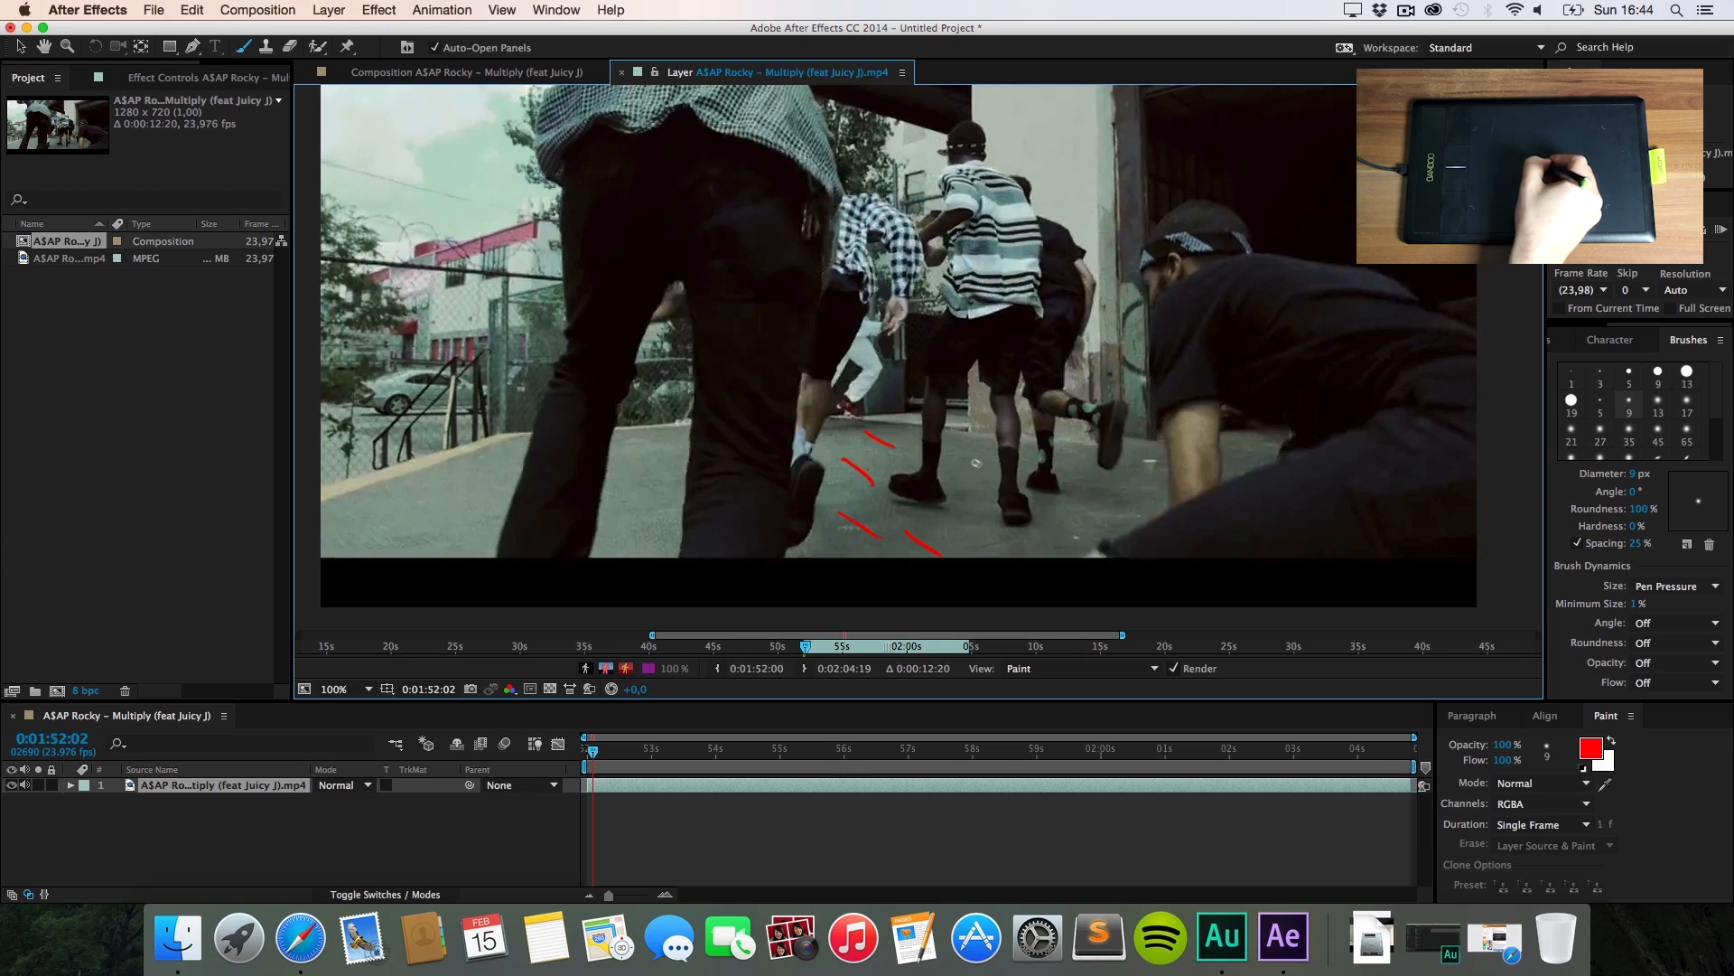
{"action": "left_click_drag", "start_coordinate": [976, 464], "coordinate": [995, 478]}
{"action": "key", "text": "ctrl+Right"}
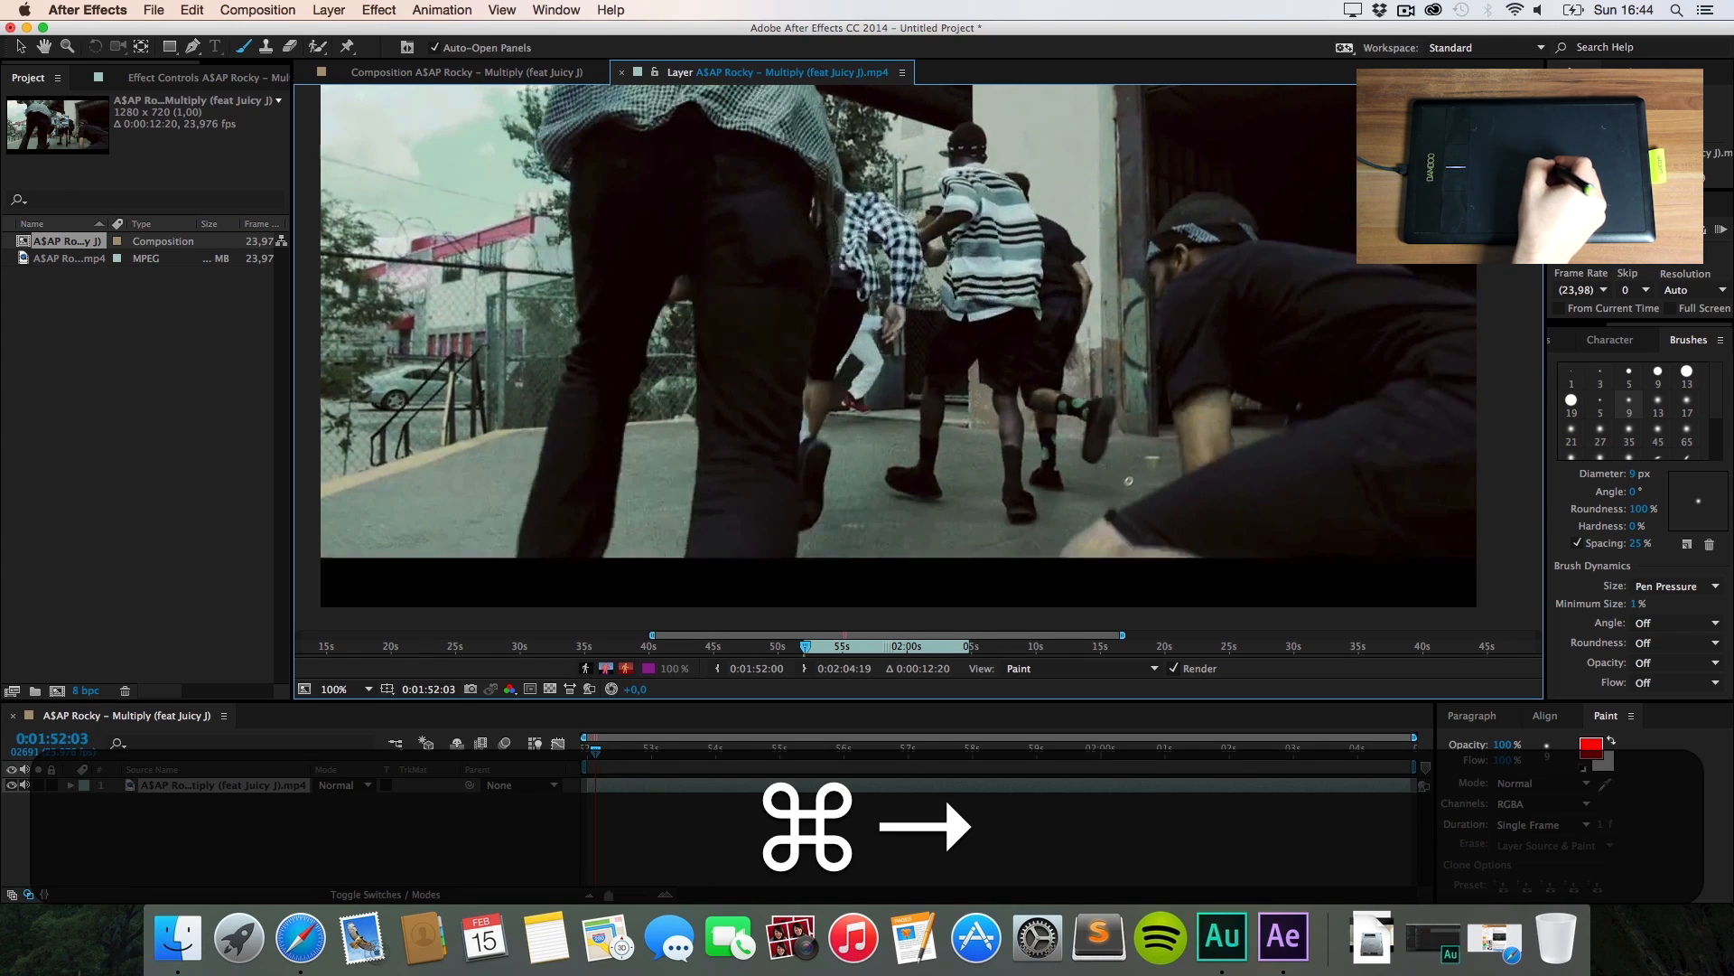
{"action": "left_click_drag", "start_coordinate": [1140, 453], "coordinate": [1157, 466]}
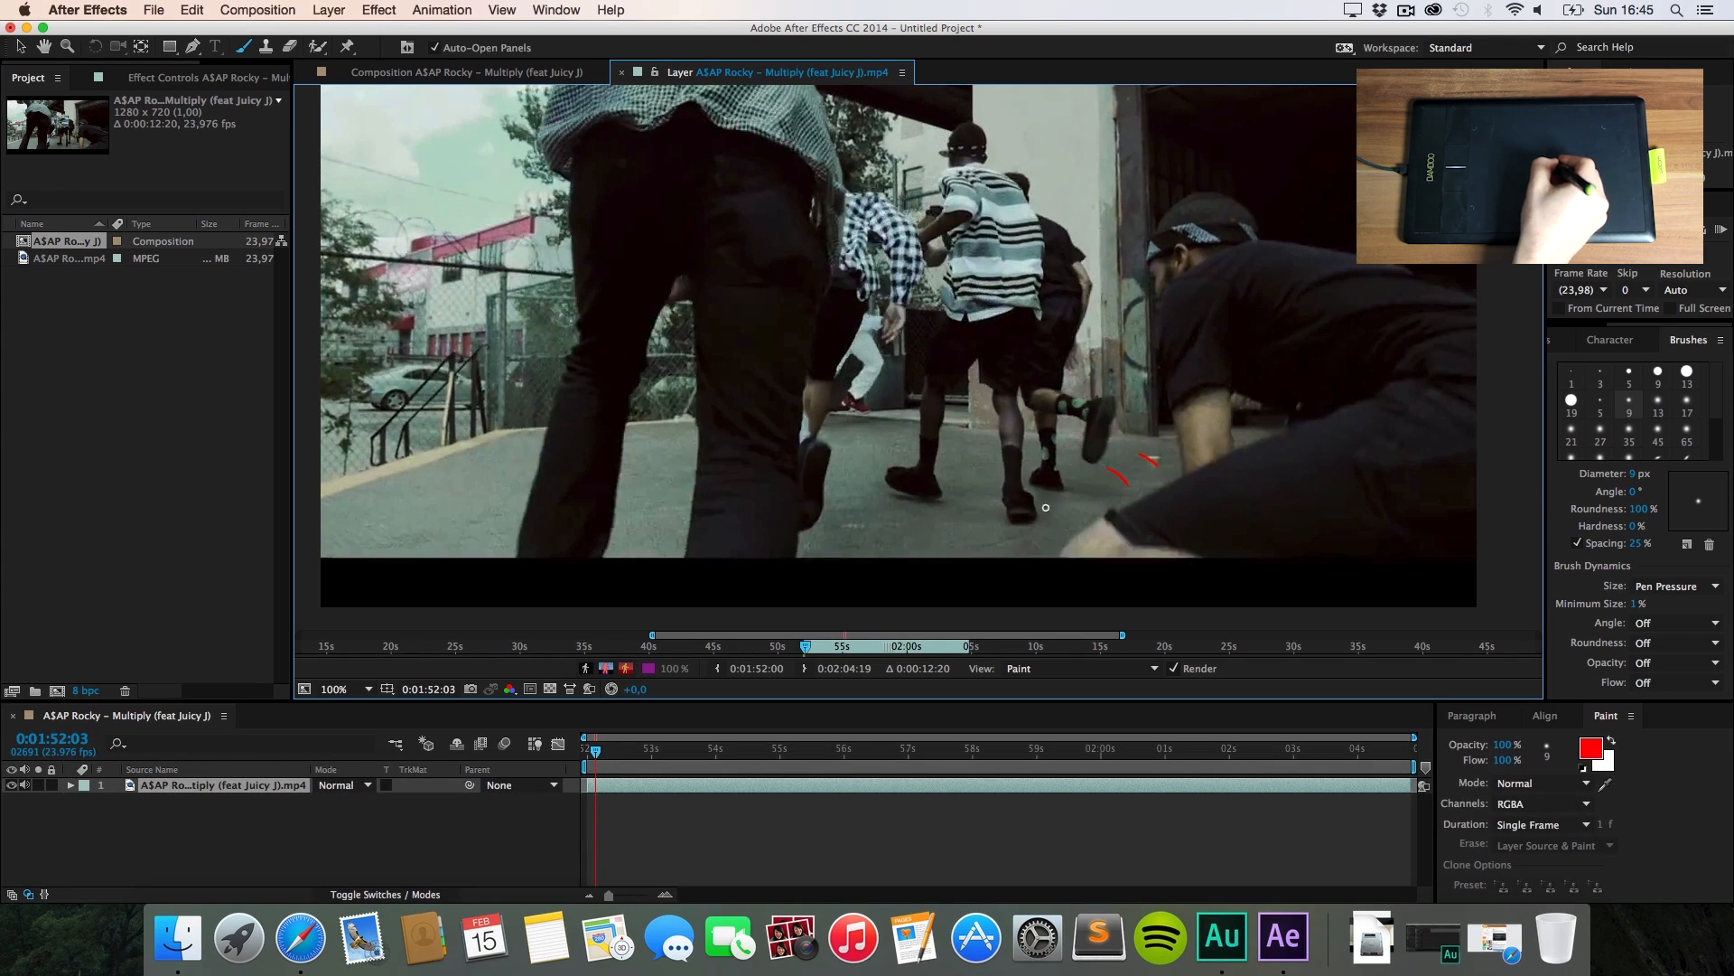
{"action": "key", "text": "super+Right"}
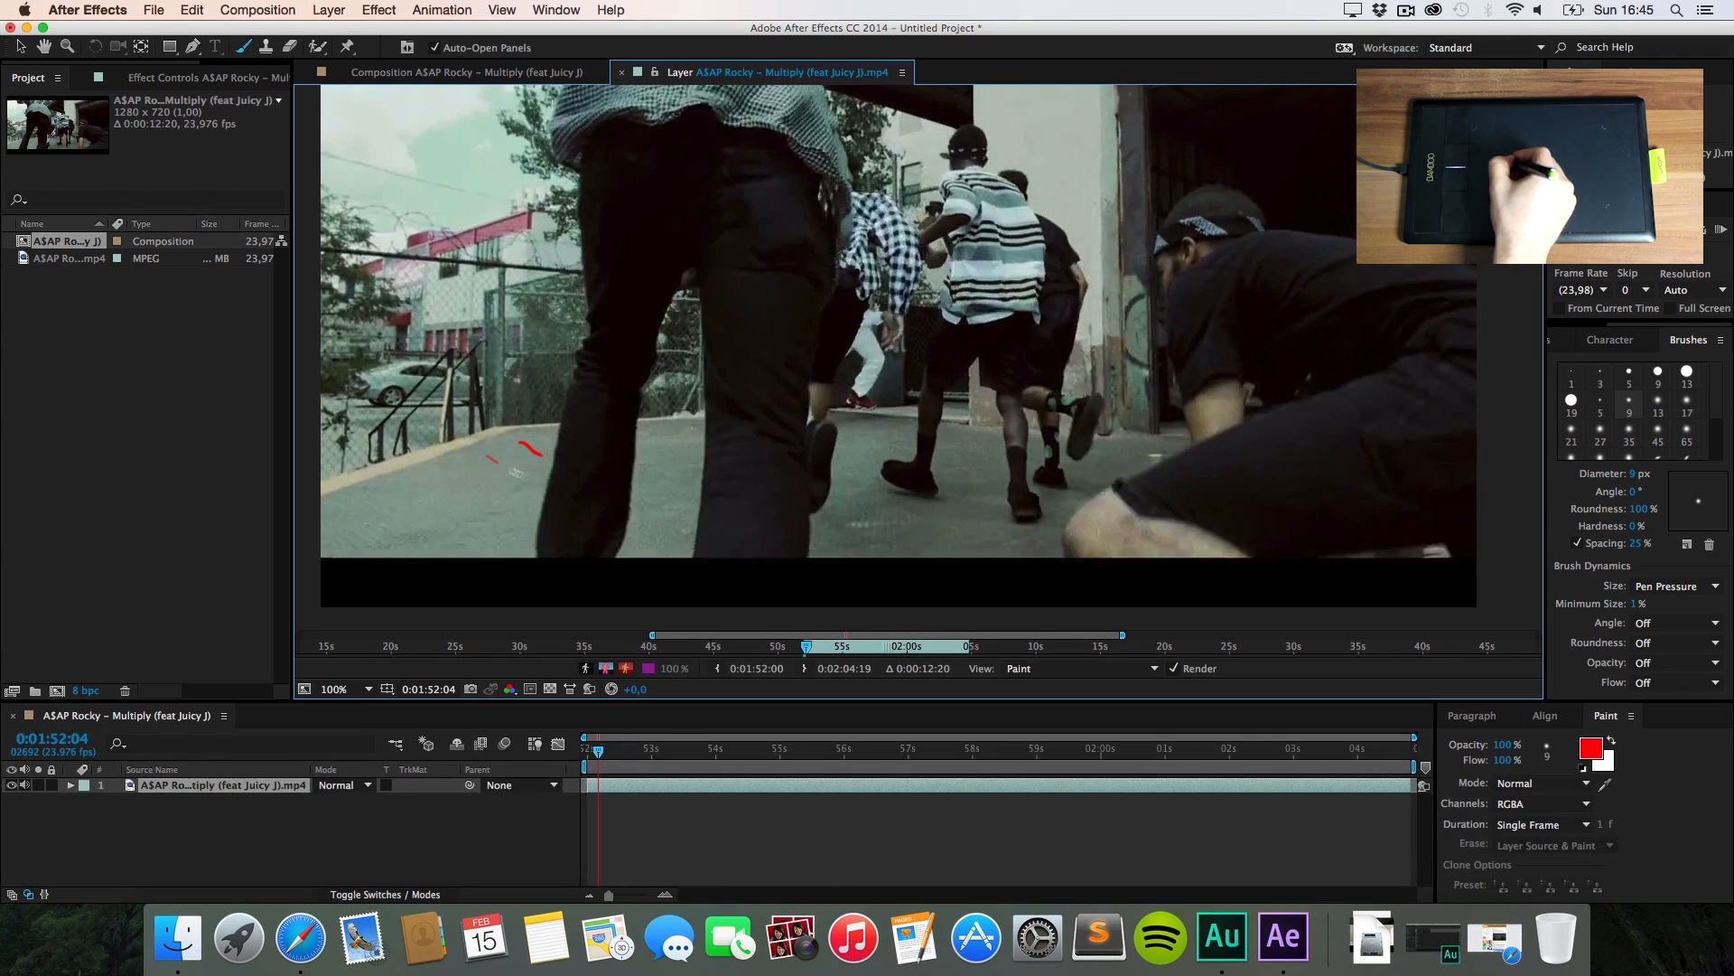
Step: Continue frame by frame with red strokes at lower left, the walking man's leg and dancers' feet
{"action": "mouse_move", "coordinate": [489, 457]}
{"action": "left_mouse_down"}
{"action": "mouse_move", "coordinate": [539, 483]}
{"action": "mouse_move", "coordinate": [498, 515]}
{"action": "left_mouse_up"}
{"action": "left_click_drag", "start_coordinate": [355, 495], "coordinate": [396, 540]}
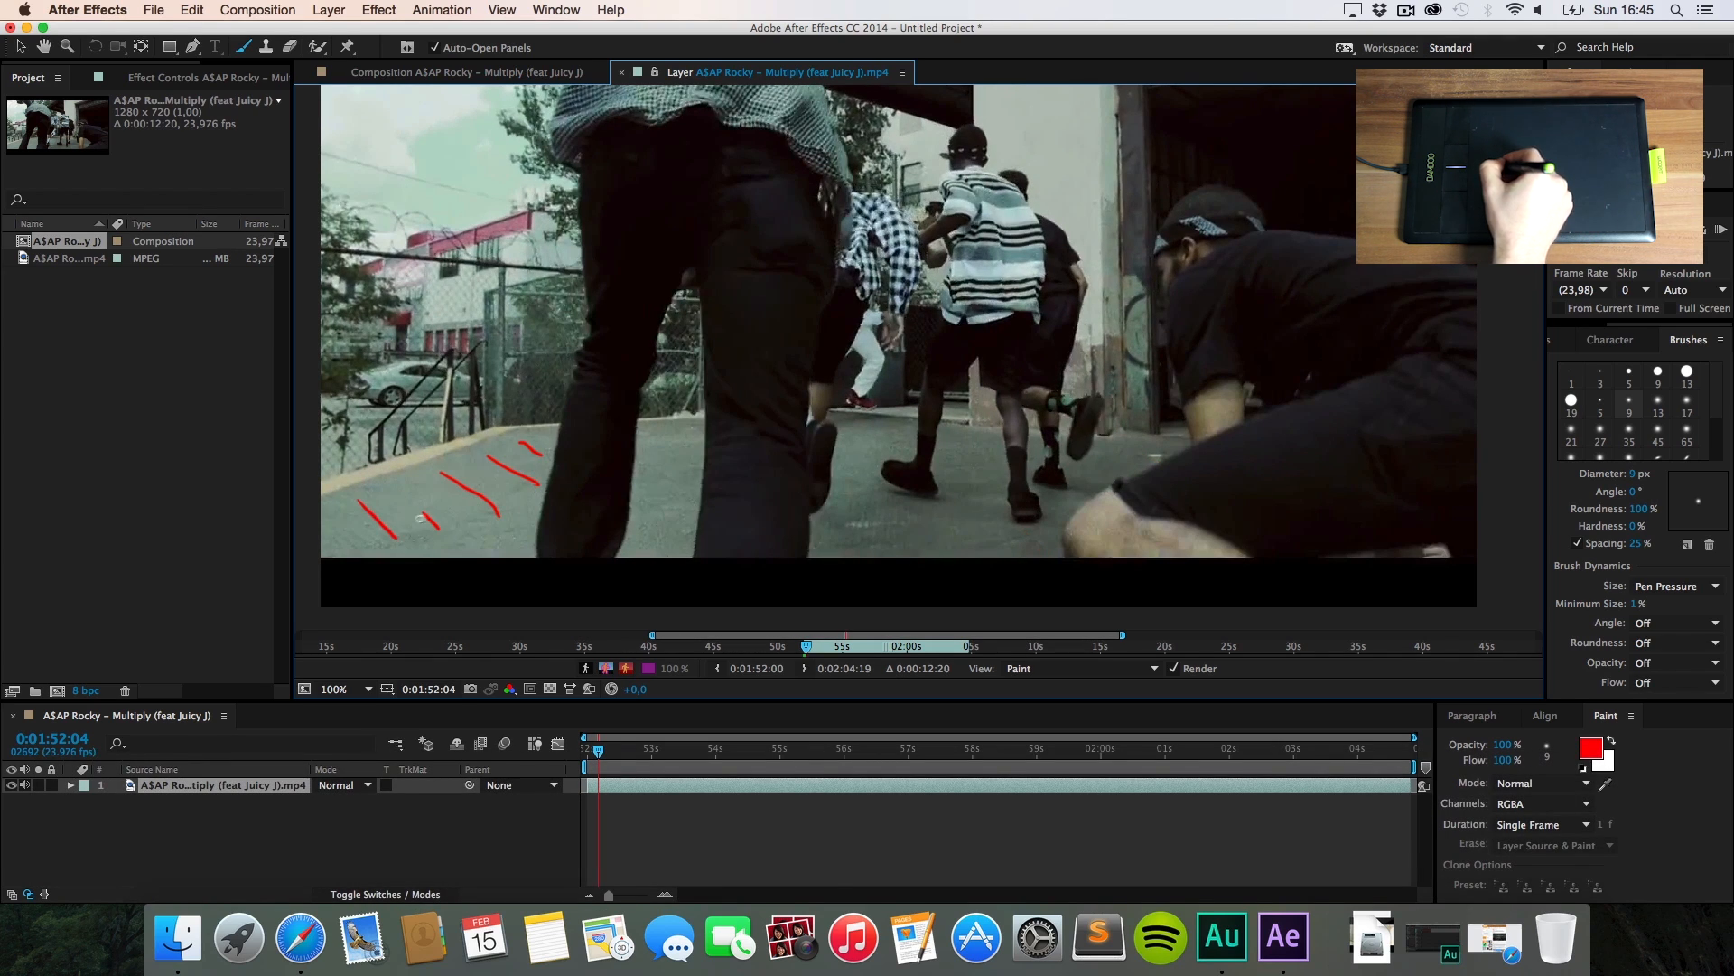
{"action": "key", "text": "super+Right"}
{"action": "left_click_drag", "start_coordinate": [676, 432], "coordinate": [698, 447]}
{"action": "left_click_drag", "start_coordinate": [662, 451], "coordinate": [691, 470]}
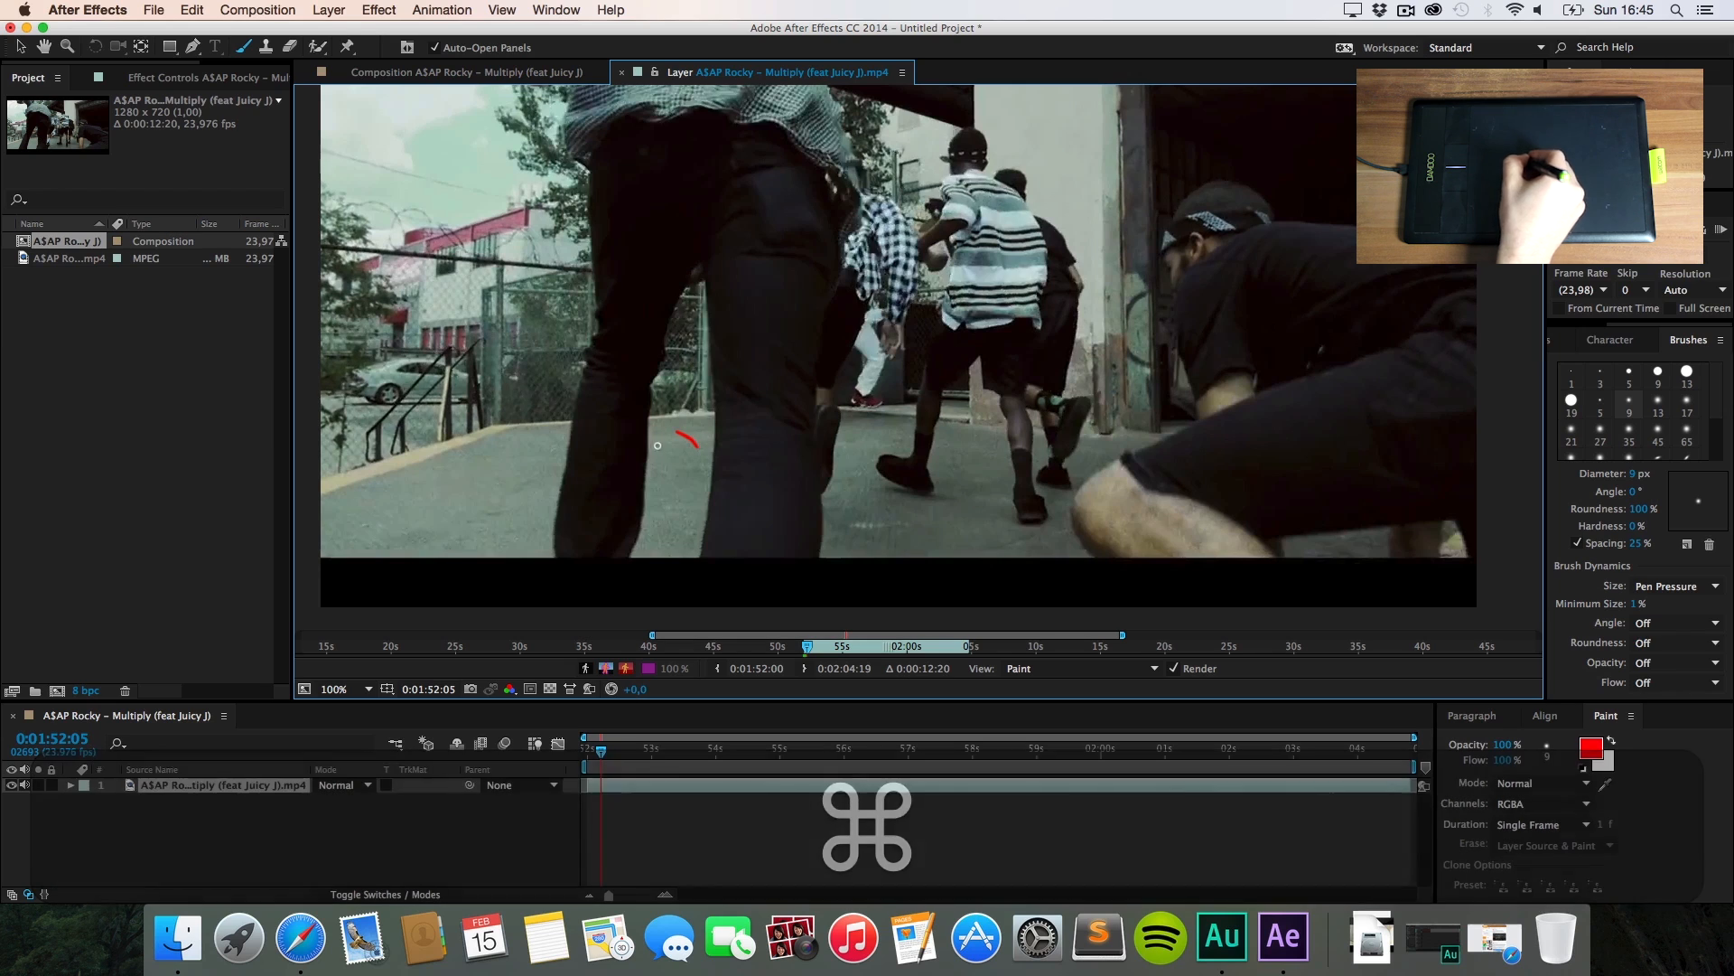
{"action": "left_click_drag", "start_coordinate": [660, 532], "coordinate": [683, 548]}
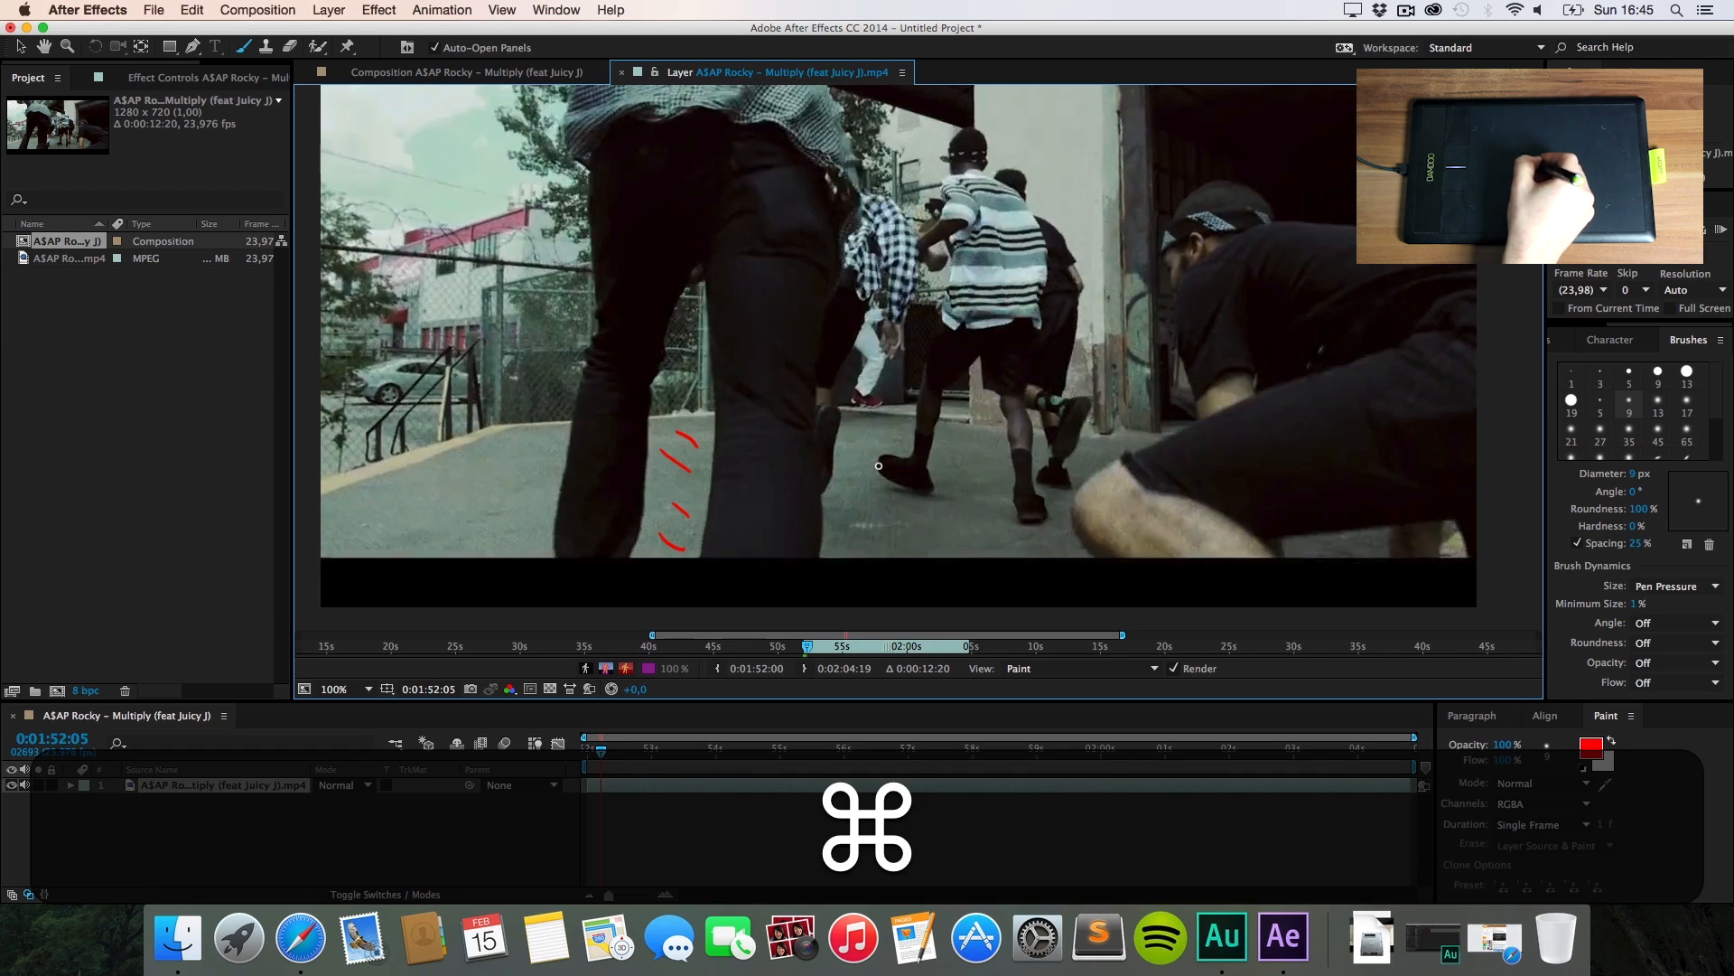
{"action": "key", "text": "super+Right"}
{"action": "left_click_drag", "start_coordinate": [838, 452], "coordinate": [897, 529]}
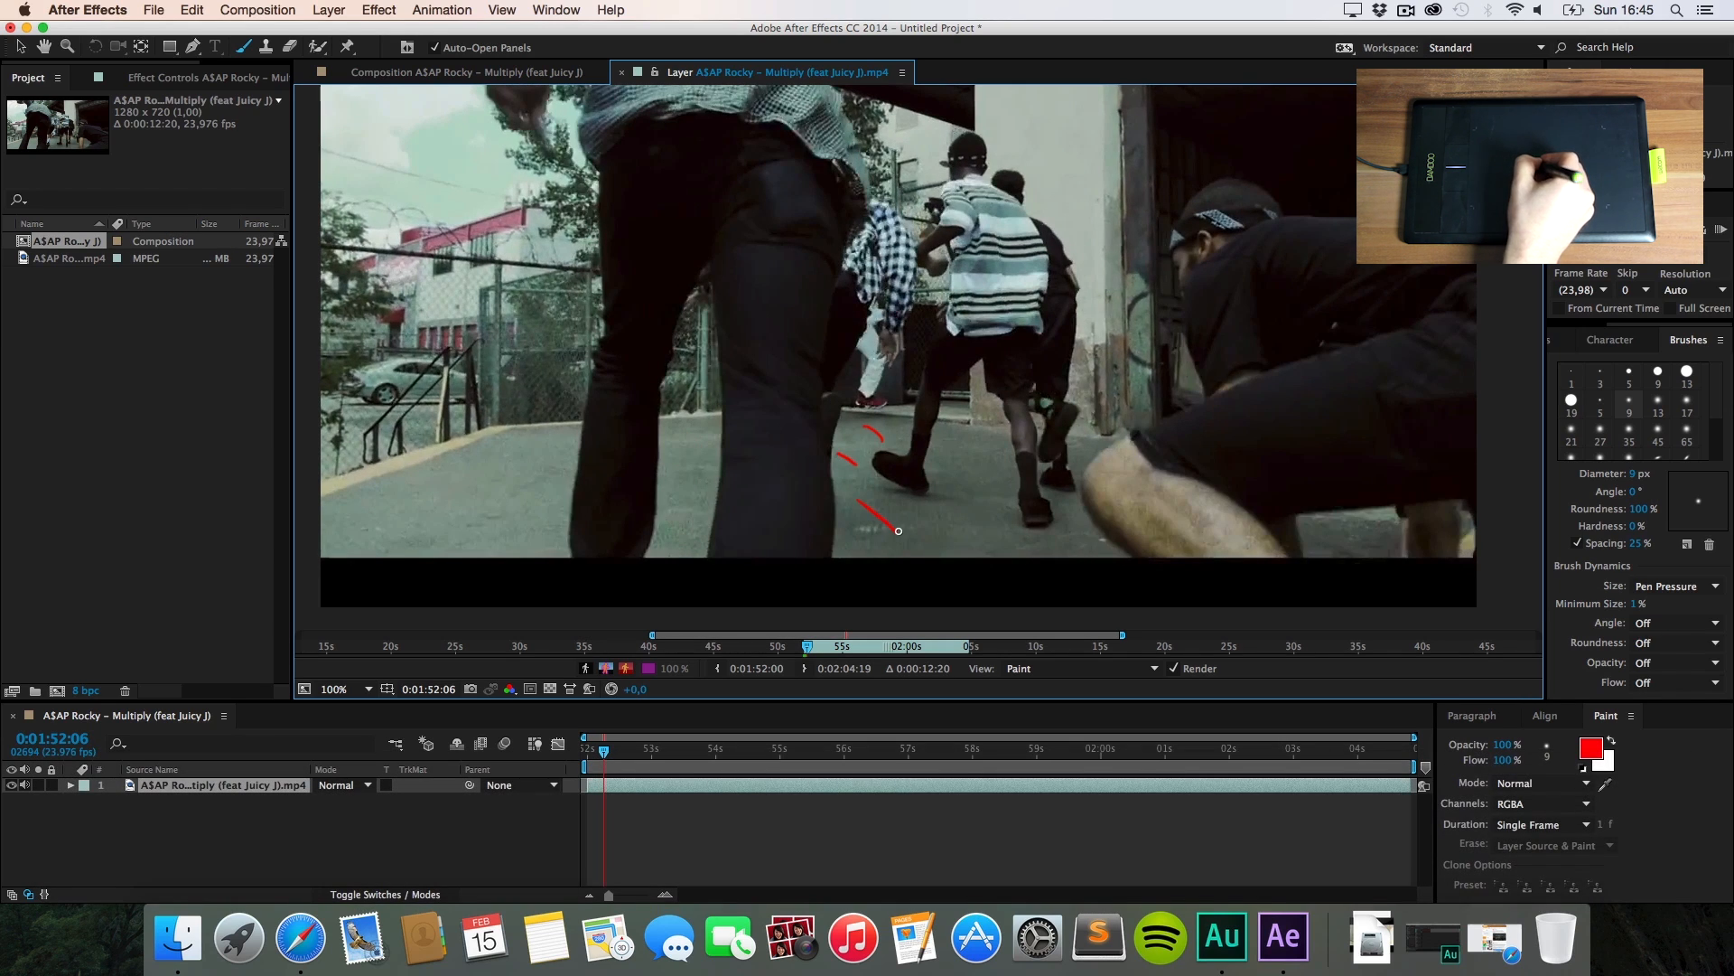
{"action": "left_click_drag", "start_coordinate": [966, 448], "coordinate": [1005, 479]}
{"action": "left_click_drag", "start_coordinate": [957, 482], "coordinate": [991, 514]}
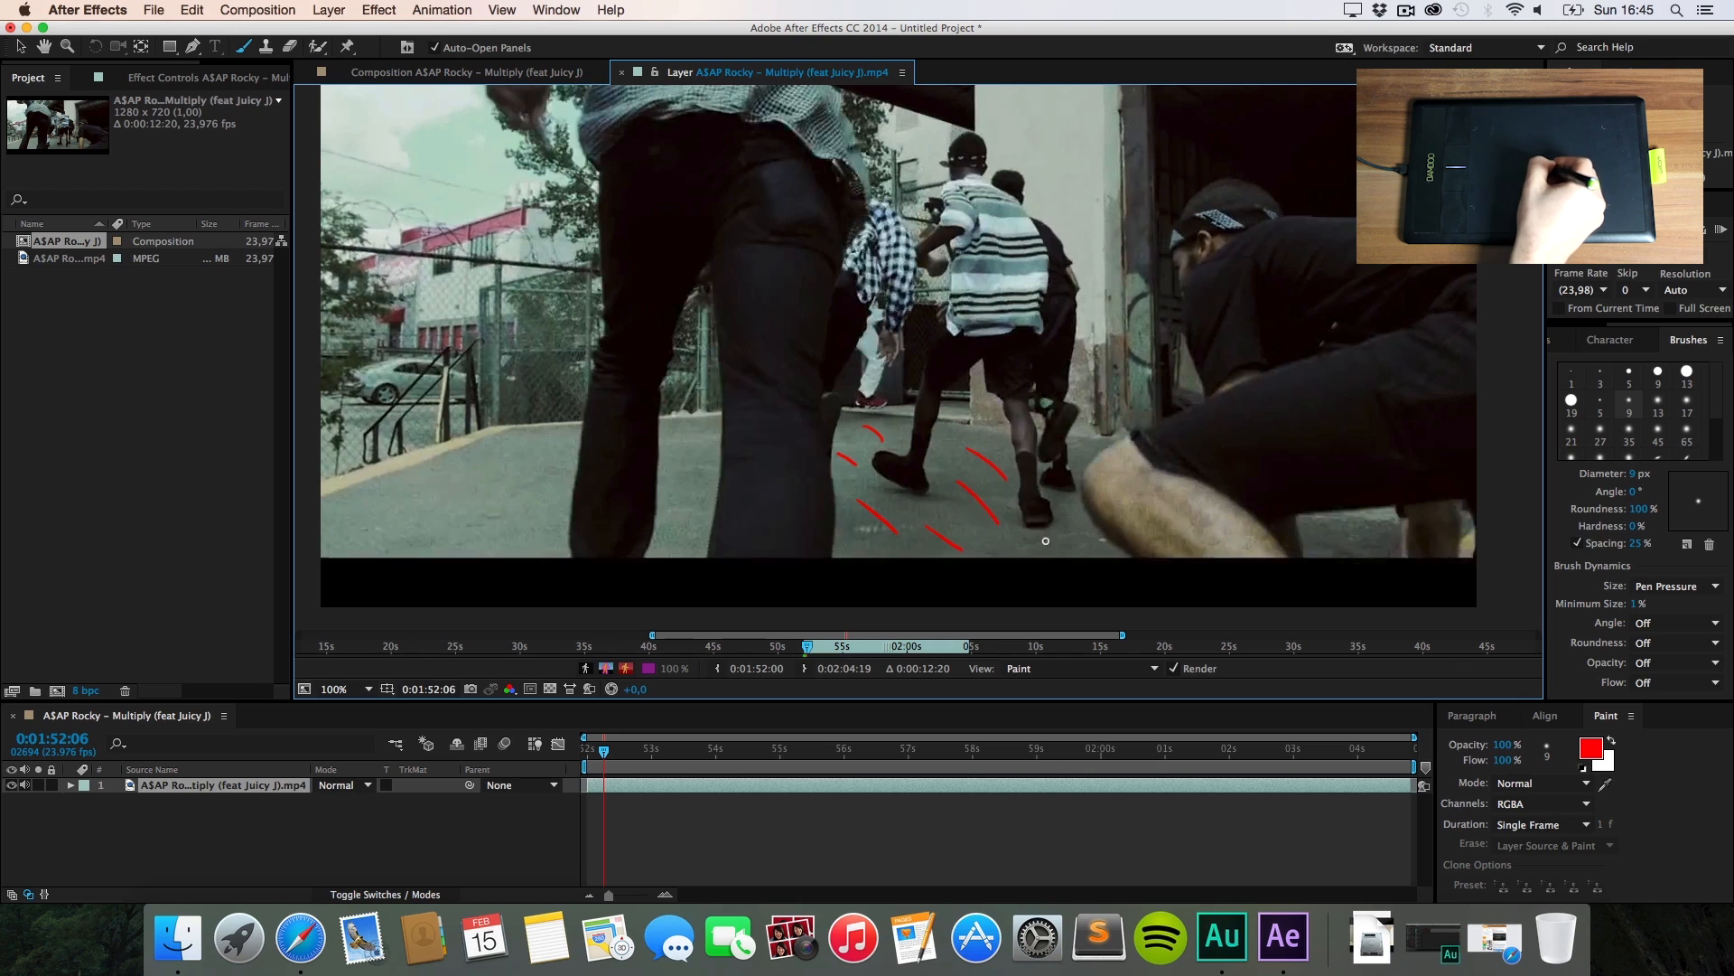
{"action": "key", "text": "super+Right"}
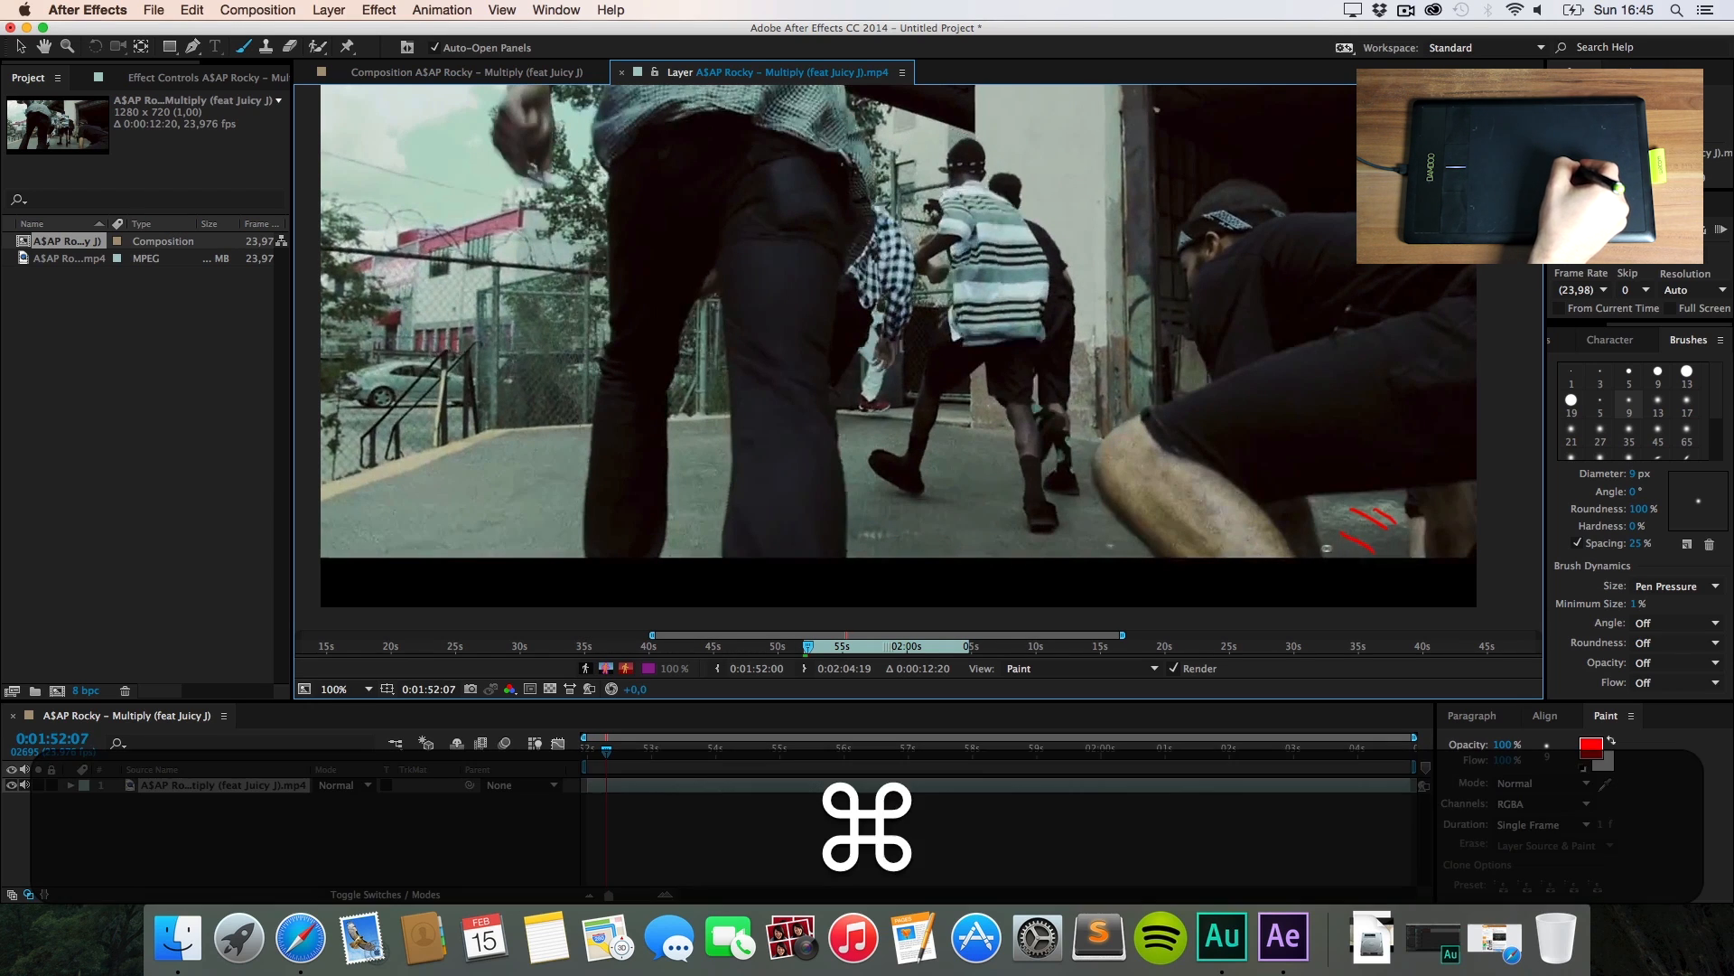
Step: Paint red strokes on the lower-left ground, near the feet, and by the crouching man, frame by frame
{"action": "key", "text": "super+Right"}
{"action": "left_click_drag", "start_coordinate": [357, 517], "coordinate": [397, 530]}
{"action": "mouse_move", "coordinate": [428, 498]}
{"action": "left_mouse_down"}
{"action": "mouse_move", "coordinate": [499, 540]}
{"action": "mouse_move", "coordinate": [561, 531]}
{"action": "left_mouse_up"}
{"action": "left_click_drag", "start_coordinate": [532, 452], "coordinate": [592, 483]}
{"action": "key", "text": "super+Right"}
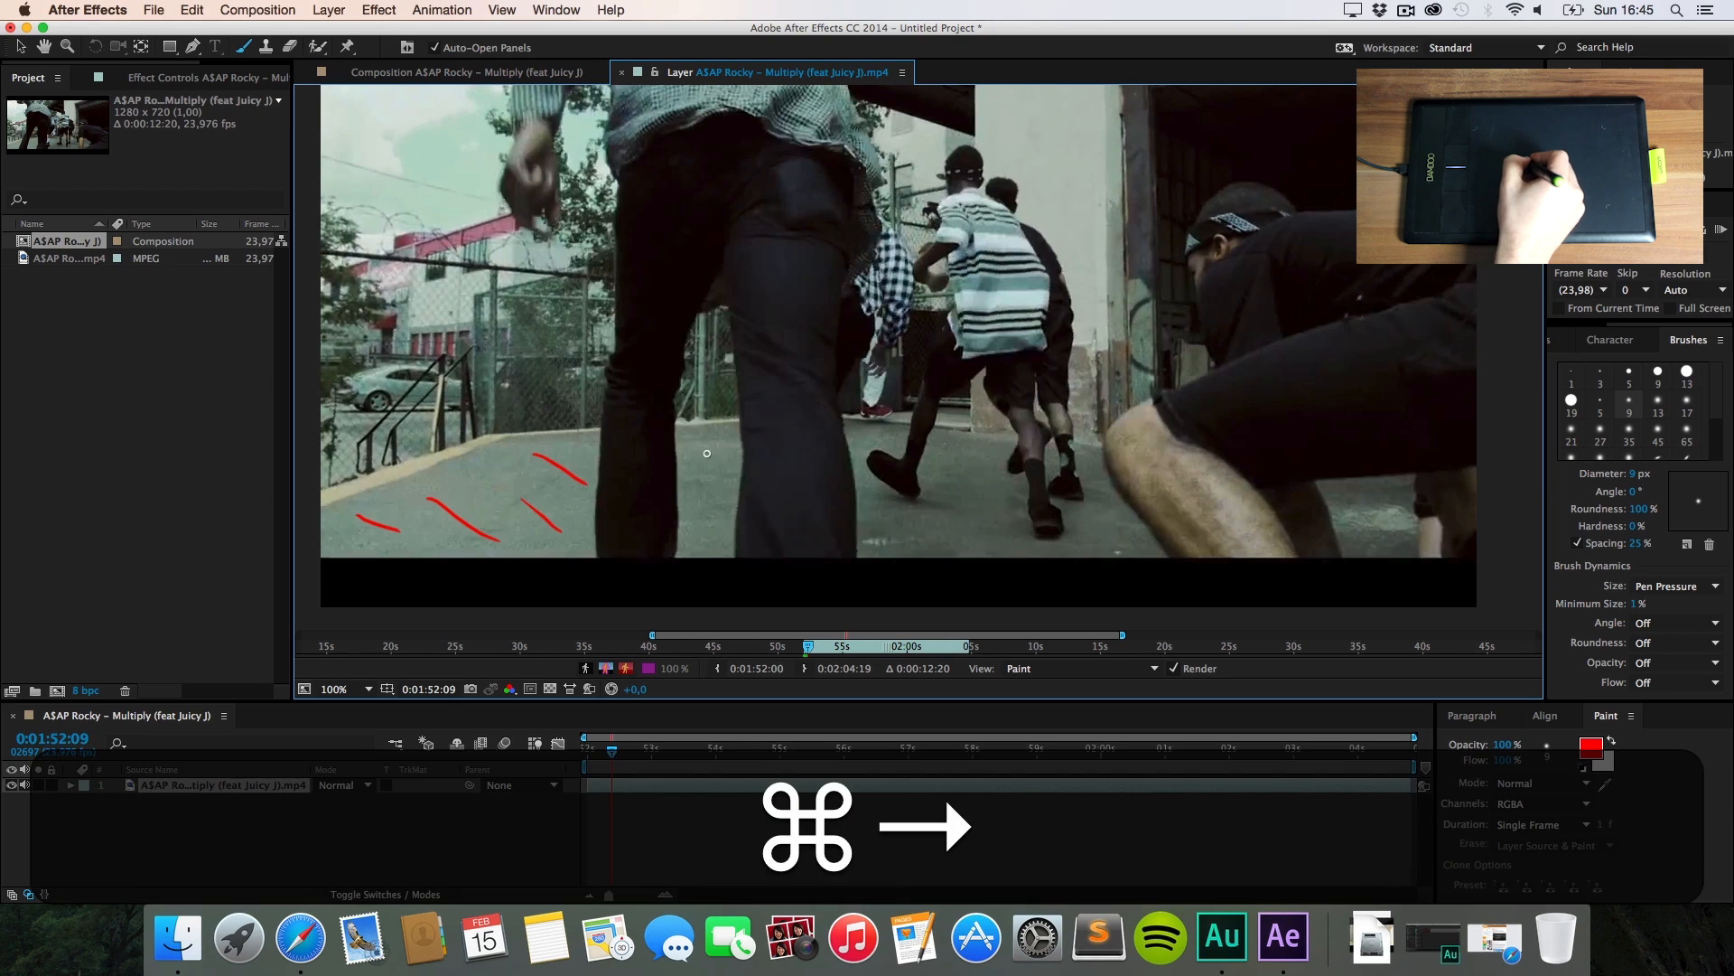
{"action": "left_click_drag", "start_coordinate": [703, 439], "coordinate": [736, 452]}
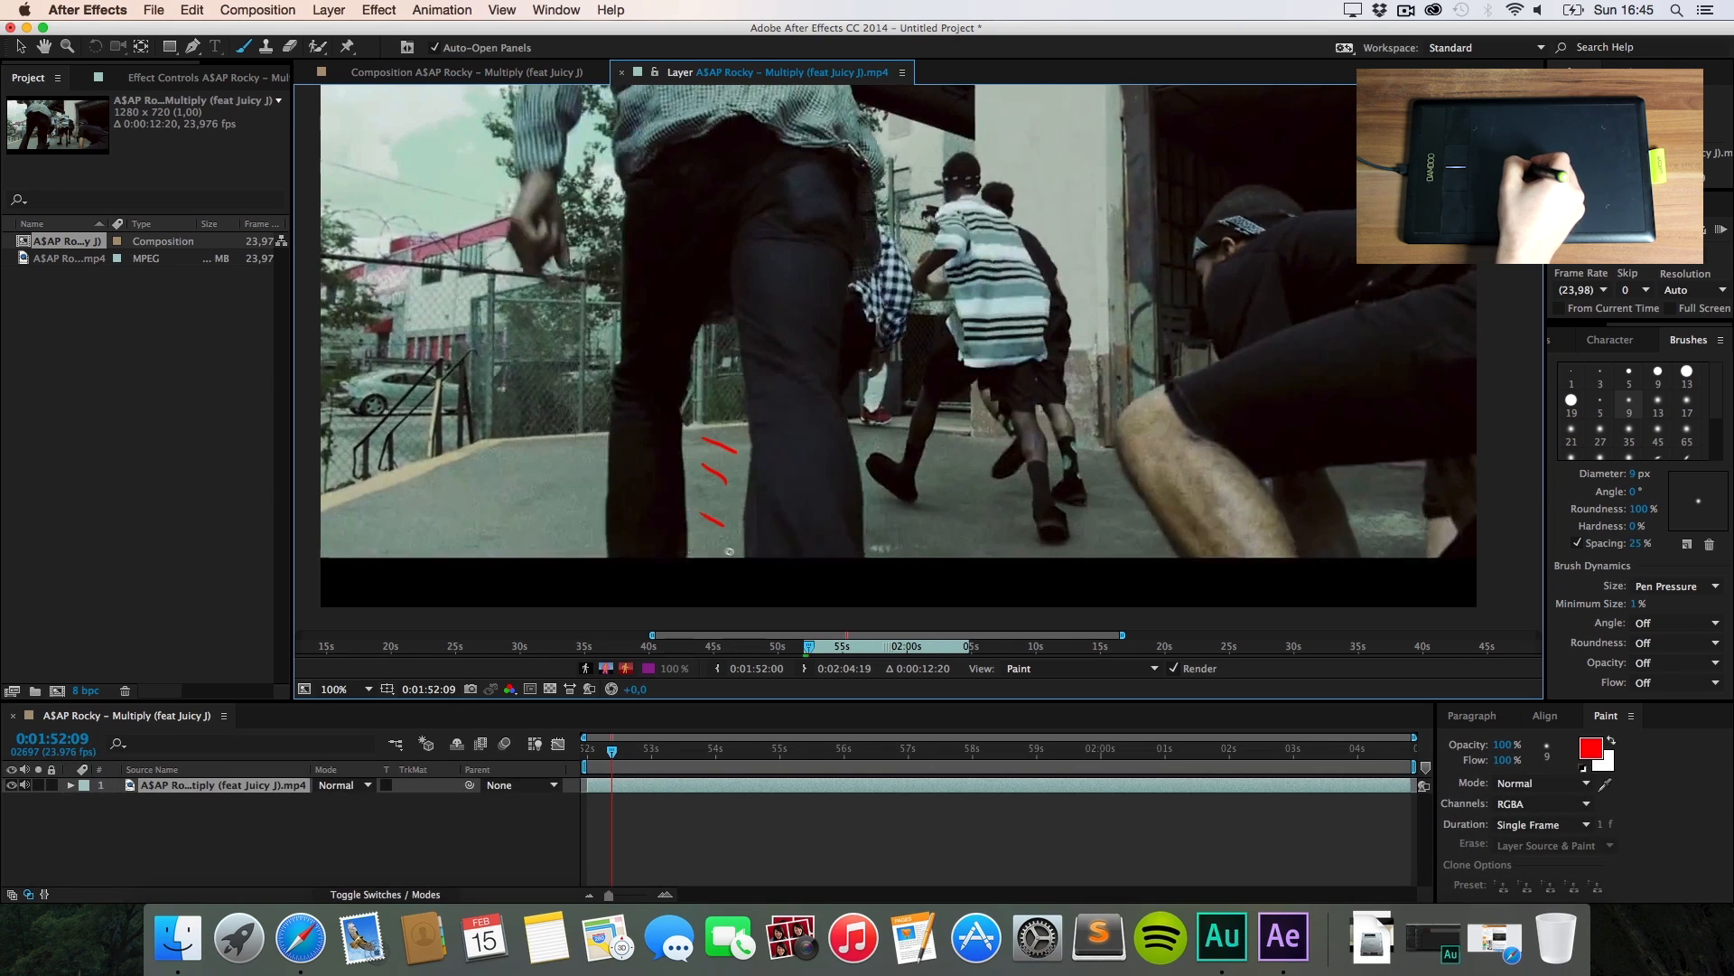
{"action": "key", "text": "super+Right"}
{"action": "left_click_drag", "start_coordinate": [946, 456], "coordinate": [967, 466]}
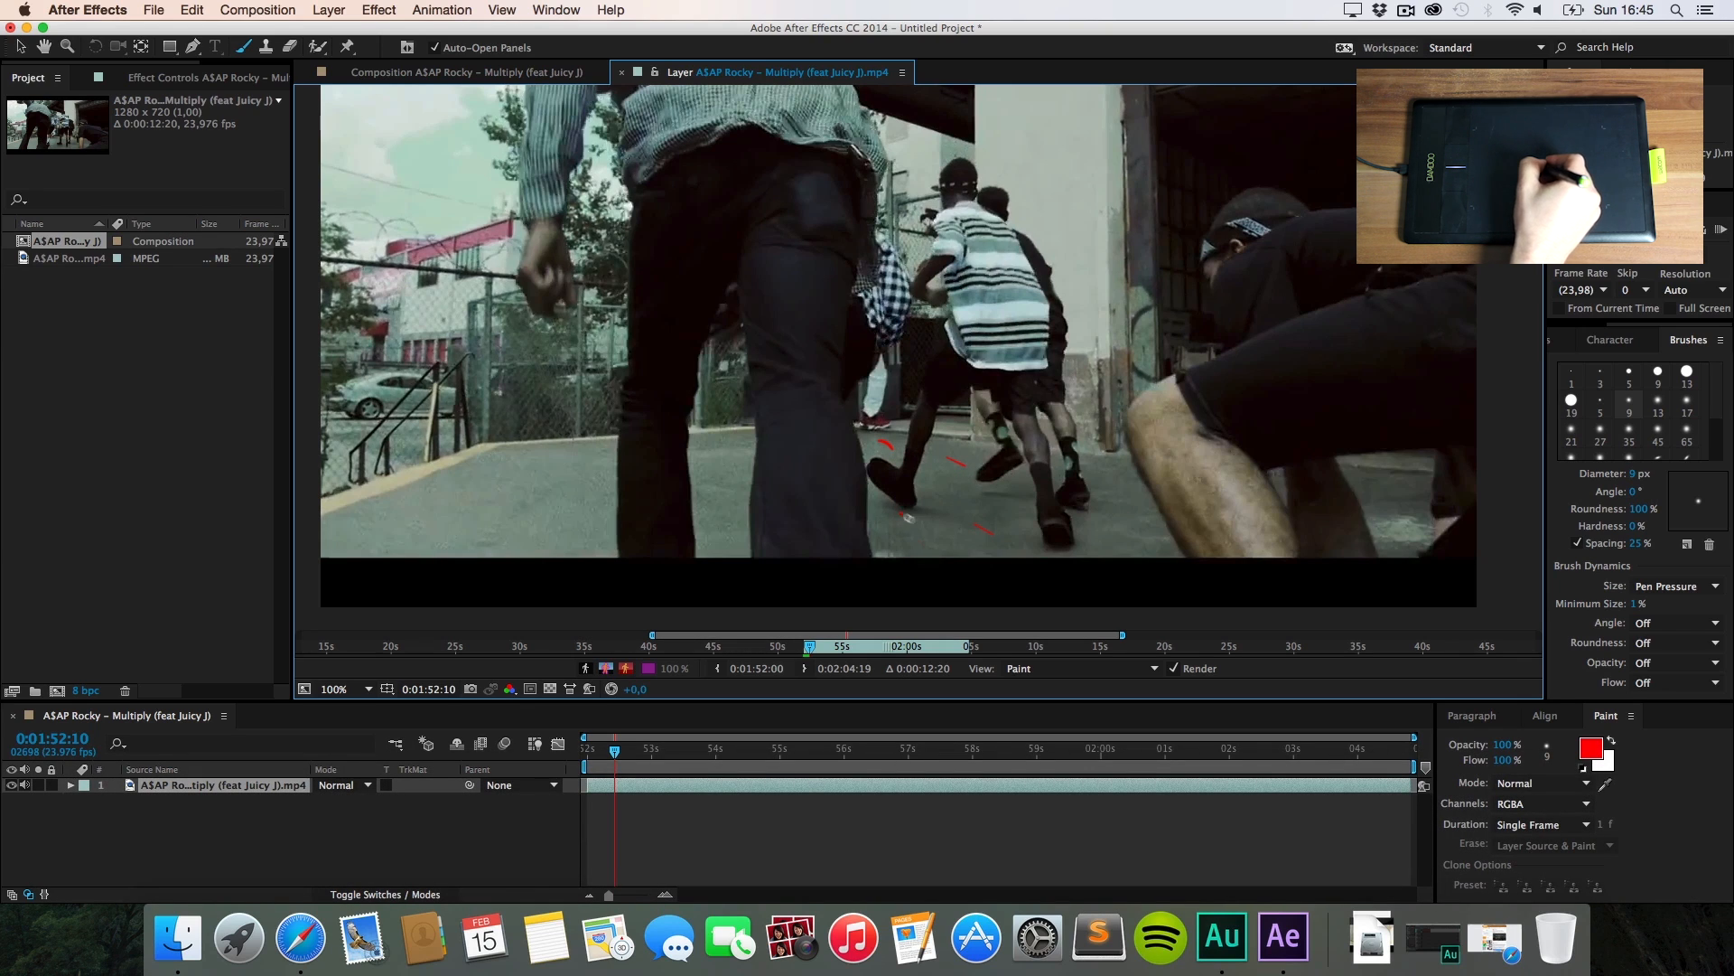
{"action": "left_click_drag", "start_coordinate": [907, 516], "coordinate": [935, 529]}
{"action": "key", "text": "super+Right"}
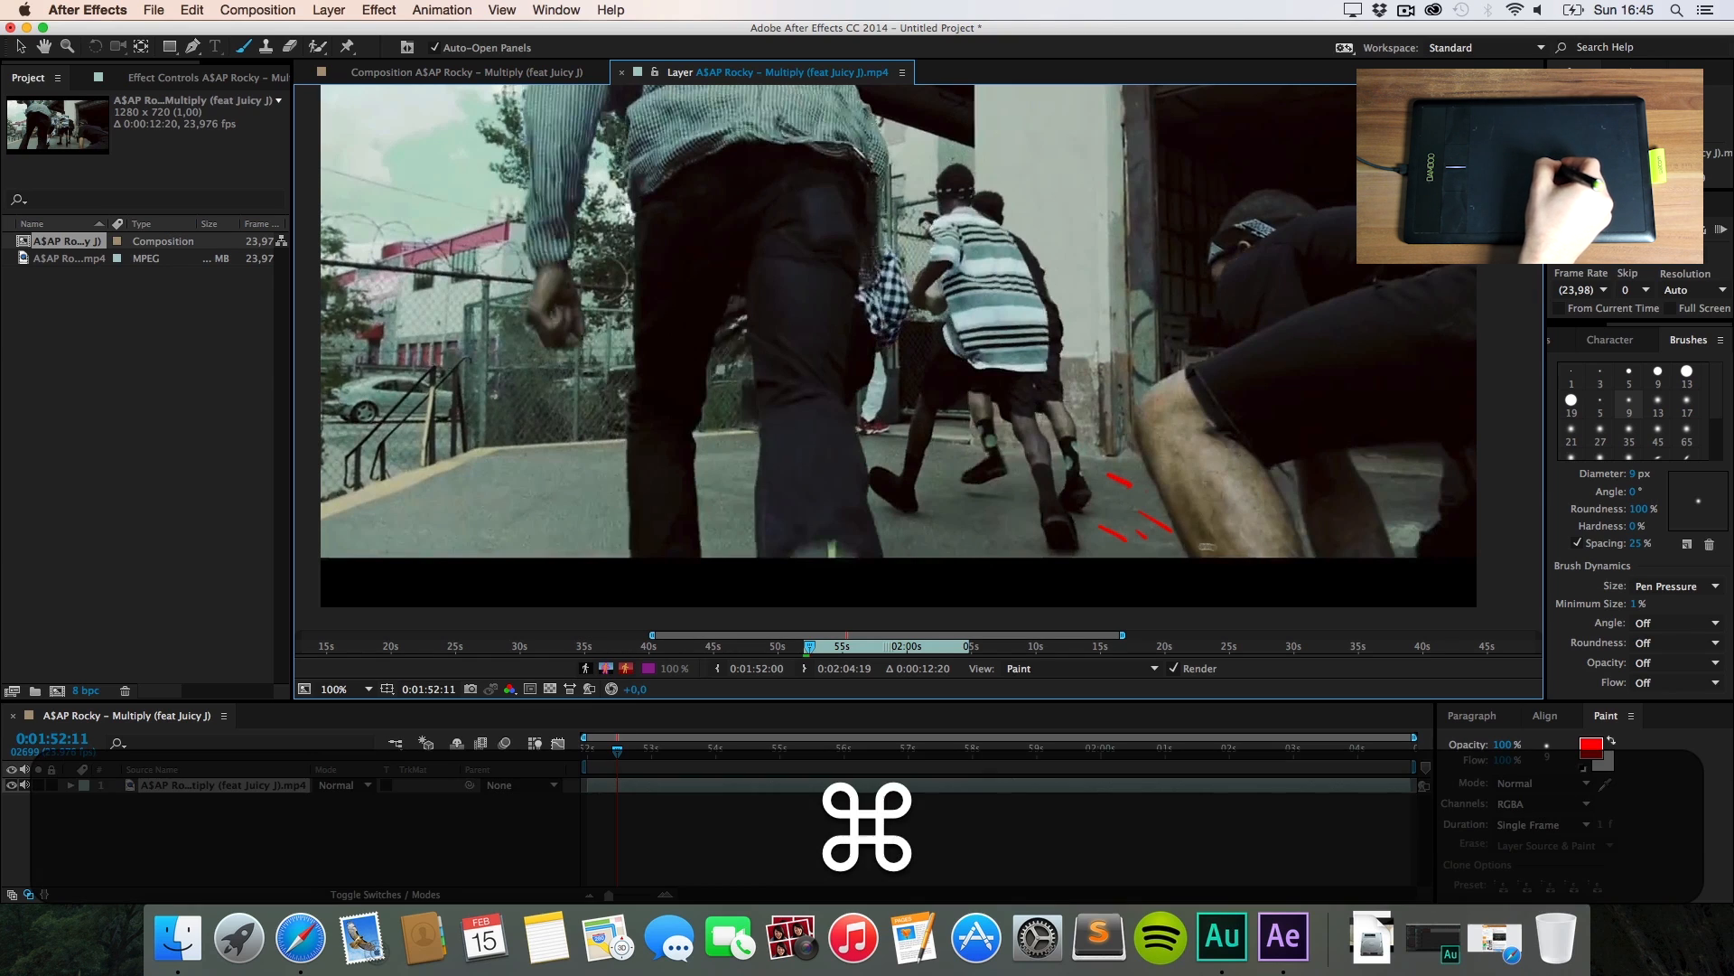
{"action": "key", "text": "super+Right"}
{"action": "left_click_drag", "start_coordinate": [1391, 478], "coordinate": [1421, 495]}
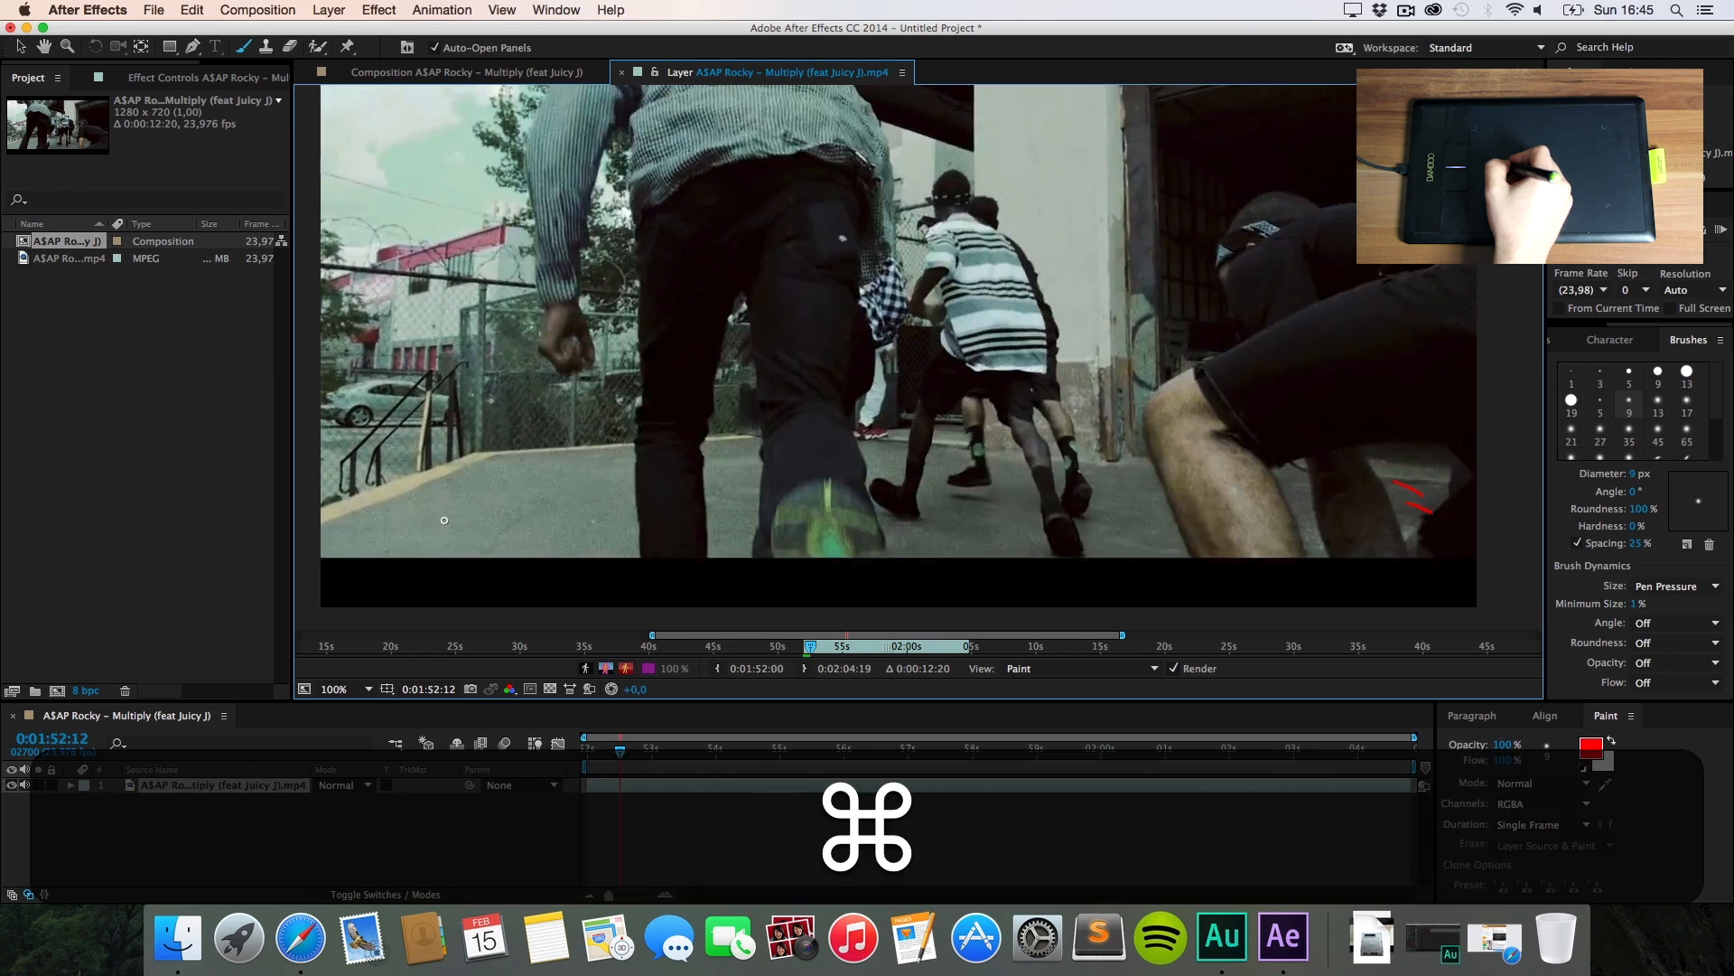
Step: Add per-frame red strokes along the ground, beside the raised shoe, and near the runners' feet
{"action": "key", "text": "super+Right"}
{"action": "mouse_move", "coordinate": [369, 520]}
{"action": "left_mouse_down"}
{"action": "mouse_move", "coordinate": [411, 539]}
{"action": "mouse_move", "coordinate": [582, 519]}
{"action": "left_mouse_up"}
{"action": "key", "text": "super+Right"}
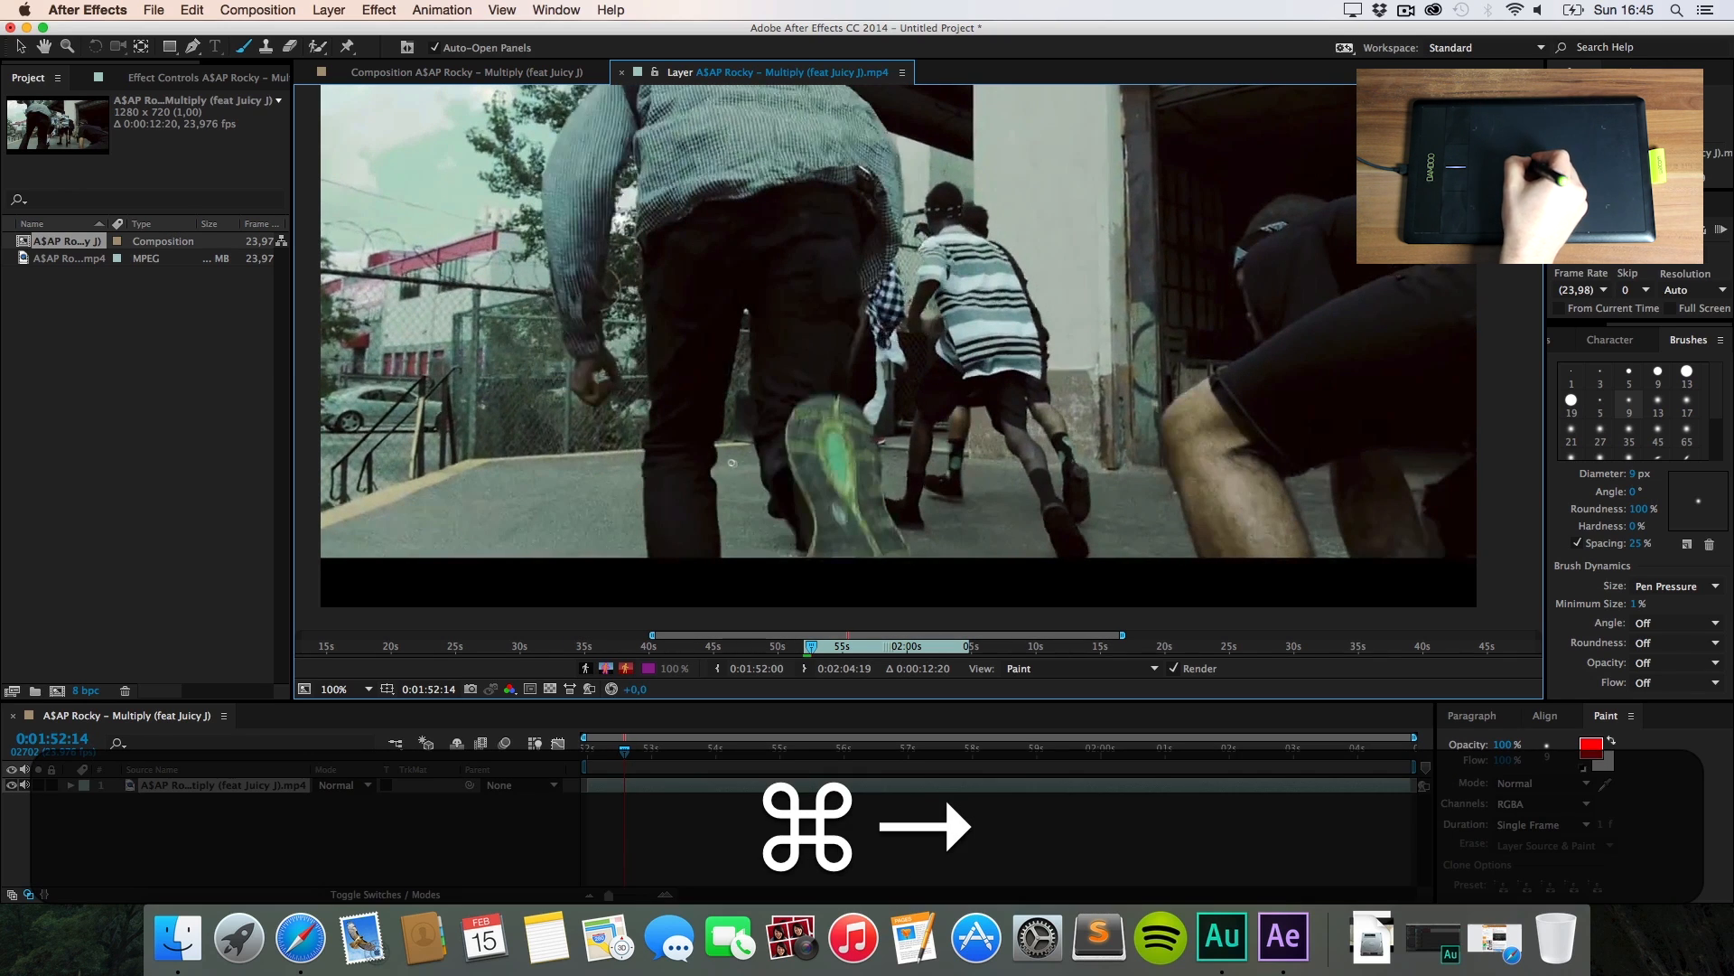
{"action": "left_click_drag", "start_coordinate": [732, 463], "coordinate": [753, 472]}
{"action": "left_click_drag", "start_coordinate": [739, 494], "coordinate": [752, 500]}
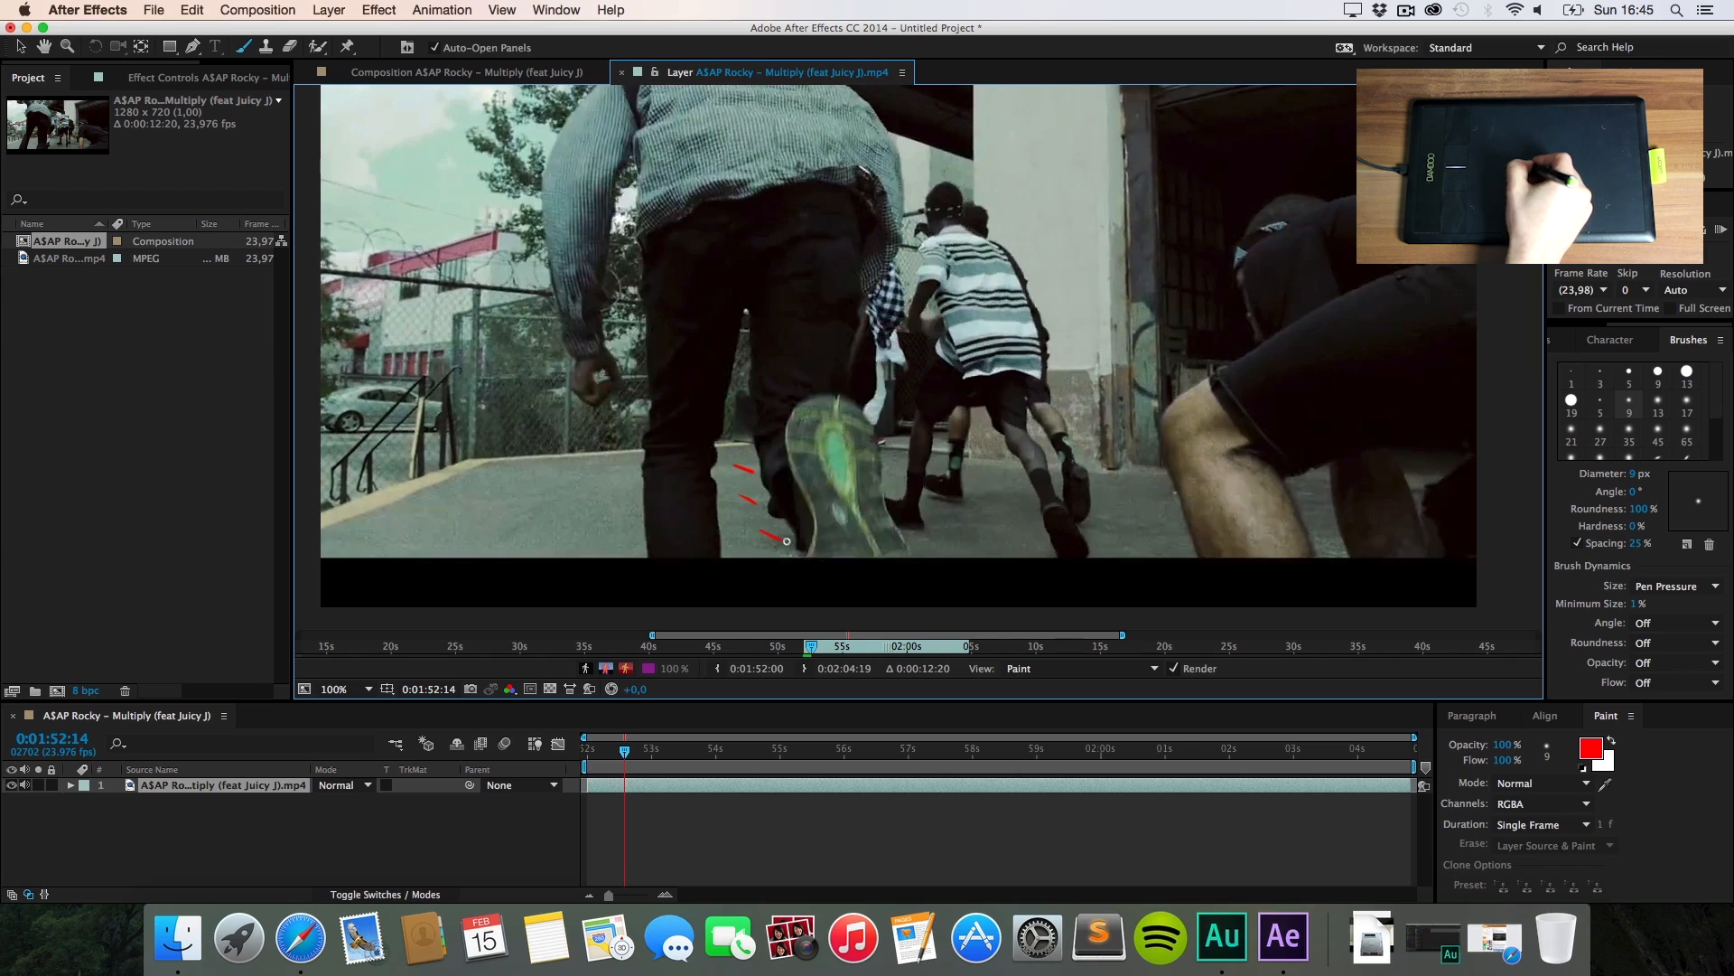
{"action": "key", "text": "super+Right"}
{"action": "left_click_drag", "start_coordinate": [986, 474], "coordinate": [1010, 489]}
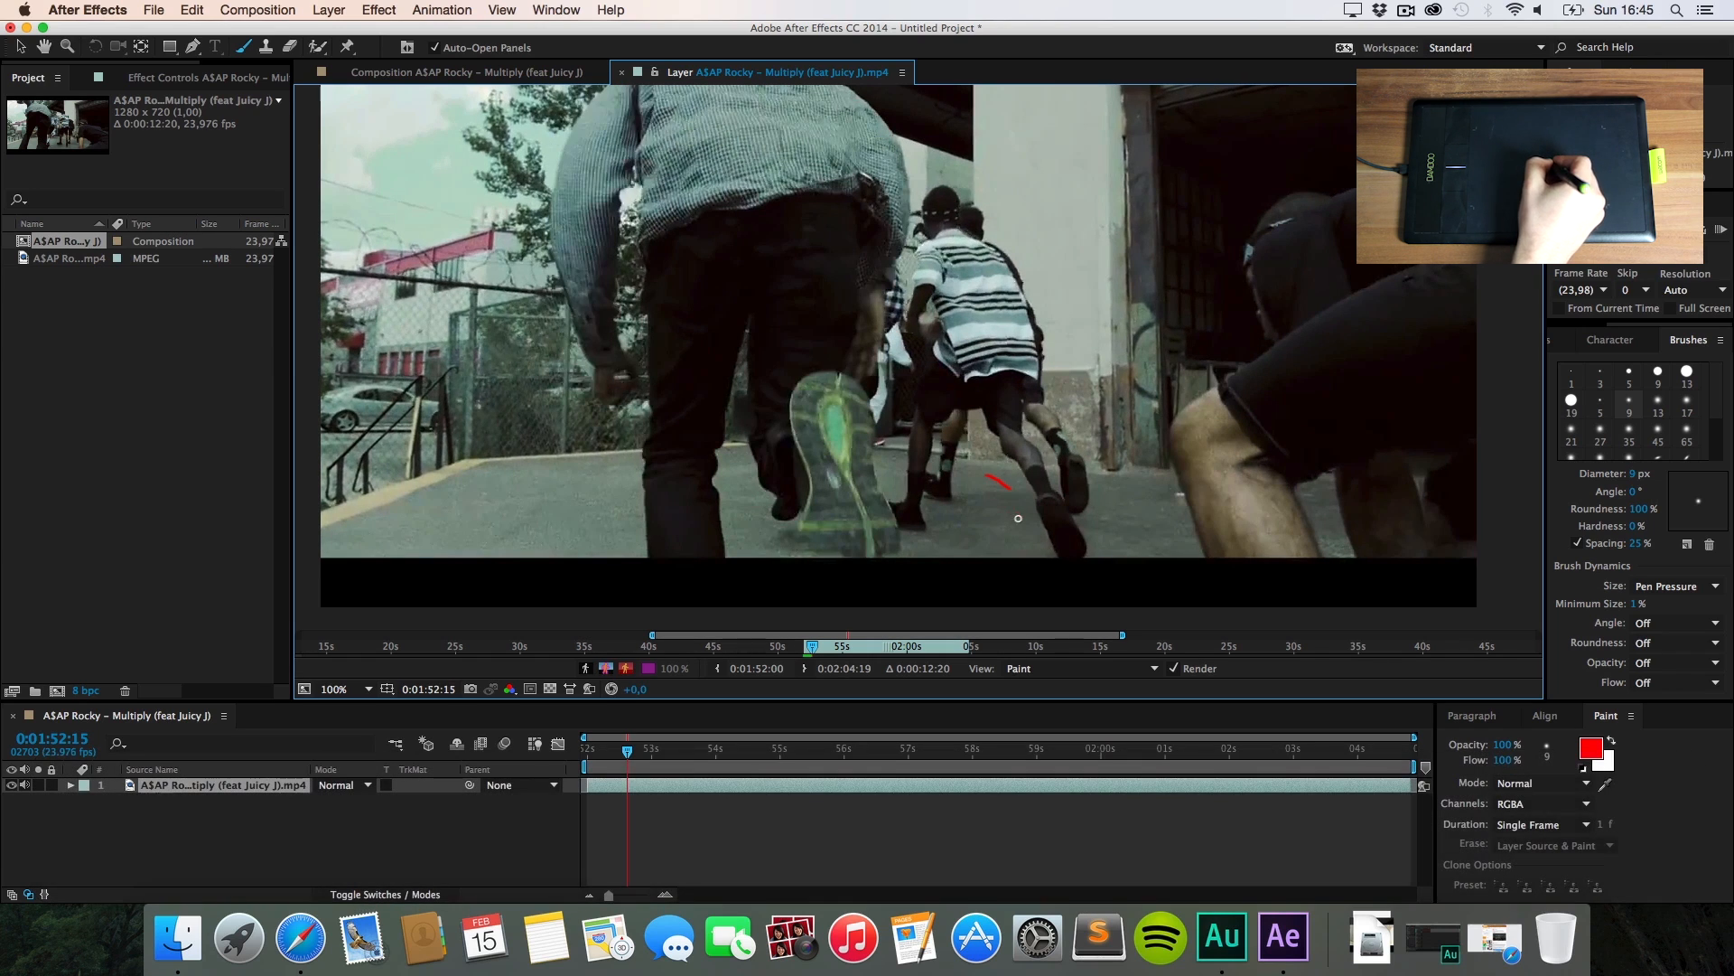
{"action": "key", "text": "super+Right"}
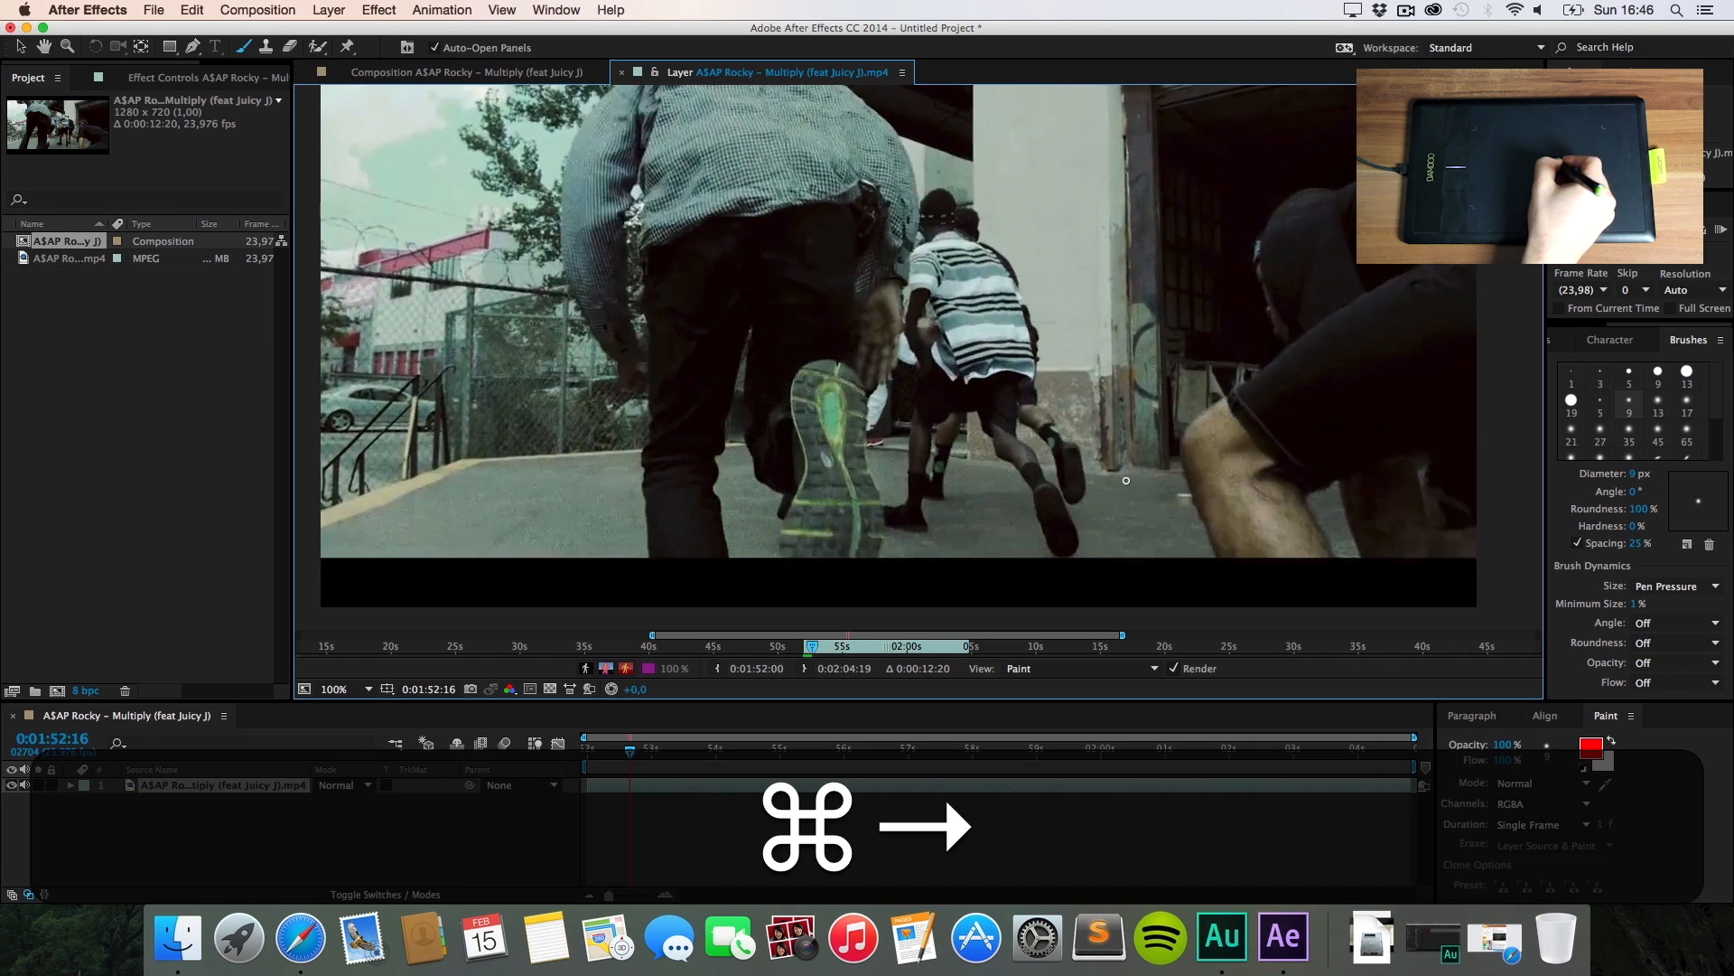
{"action": "key", "text": "super+Right"}
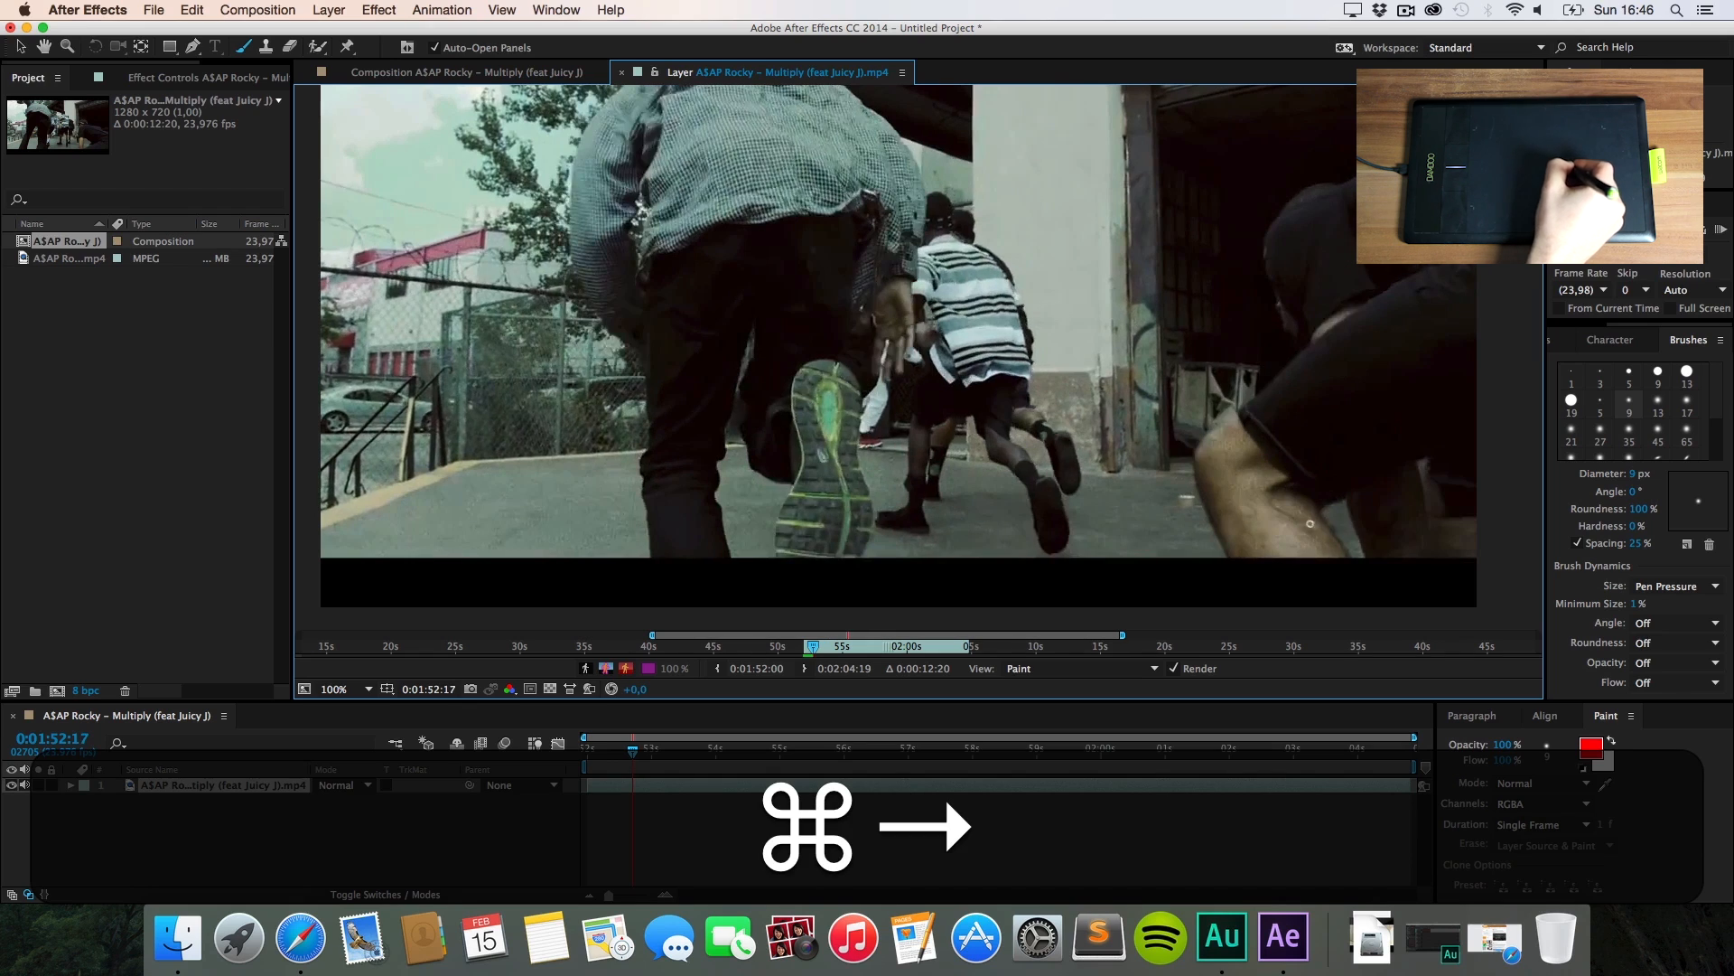
{"action": "left_click_drag", "start_coordinate": [1333, 513], "coordinate": [1338, 531]}
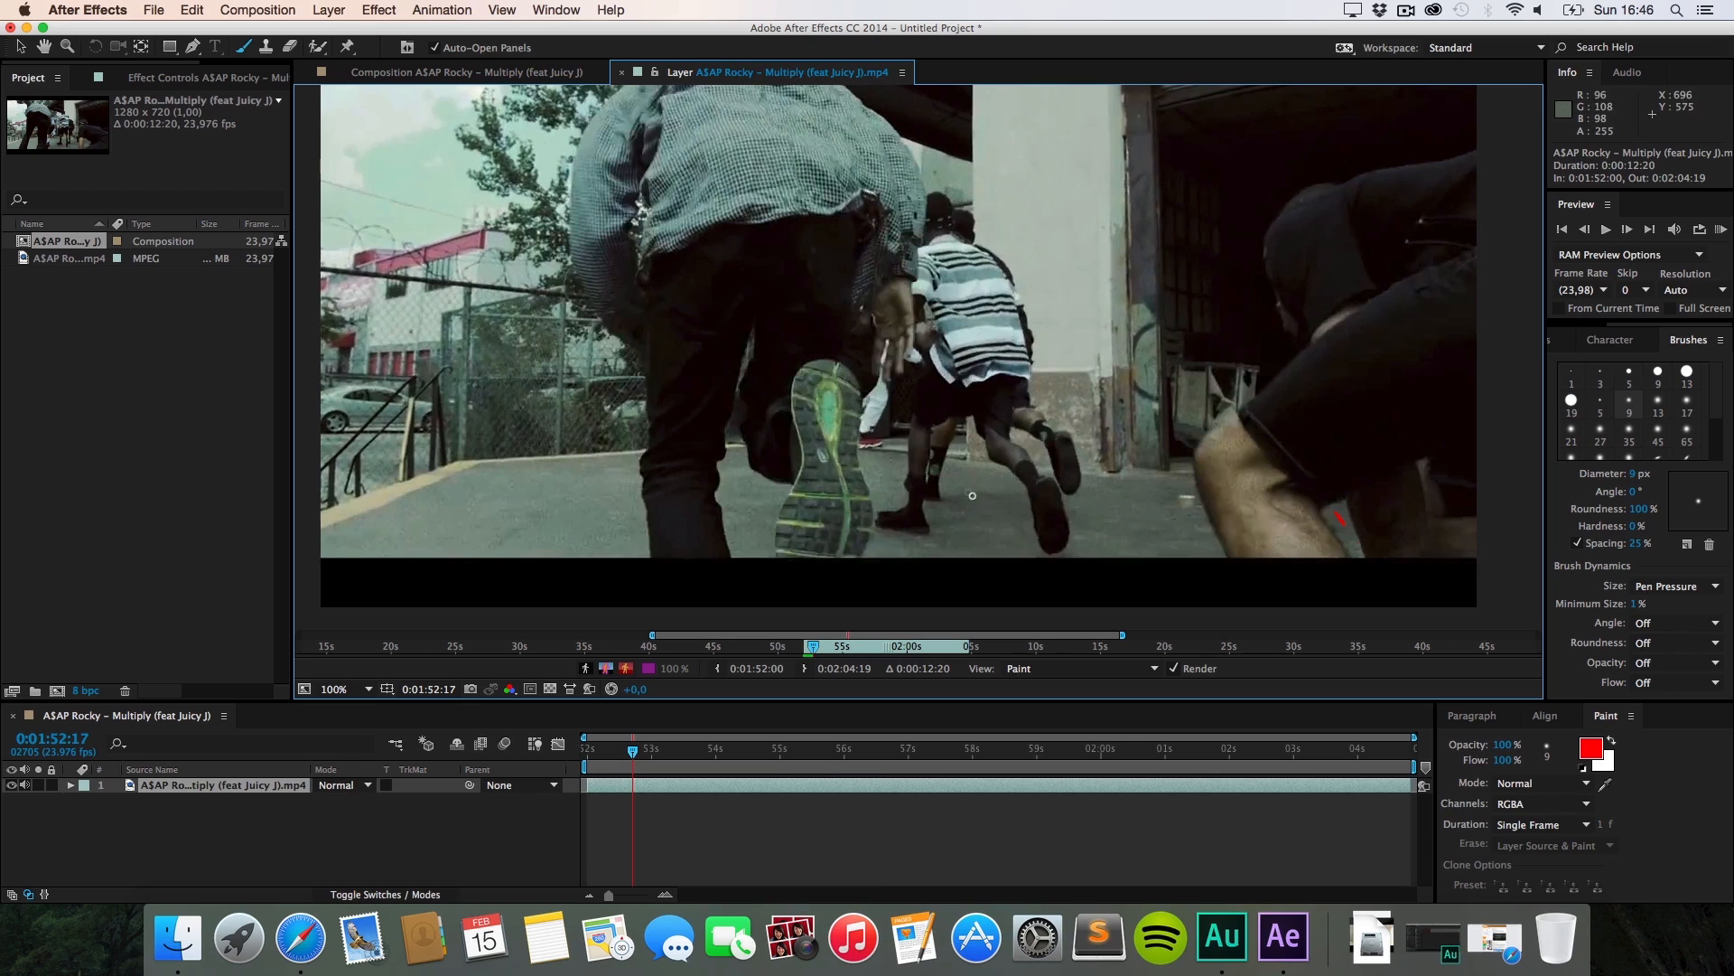
Step: Step back and forth through the painted frames to review the red scribbles
{"action": "key", "text": "super+Right"}
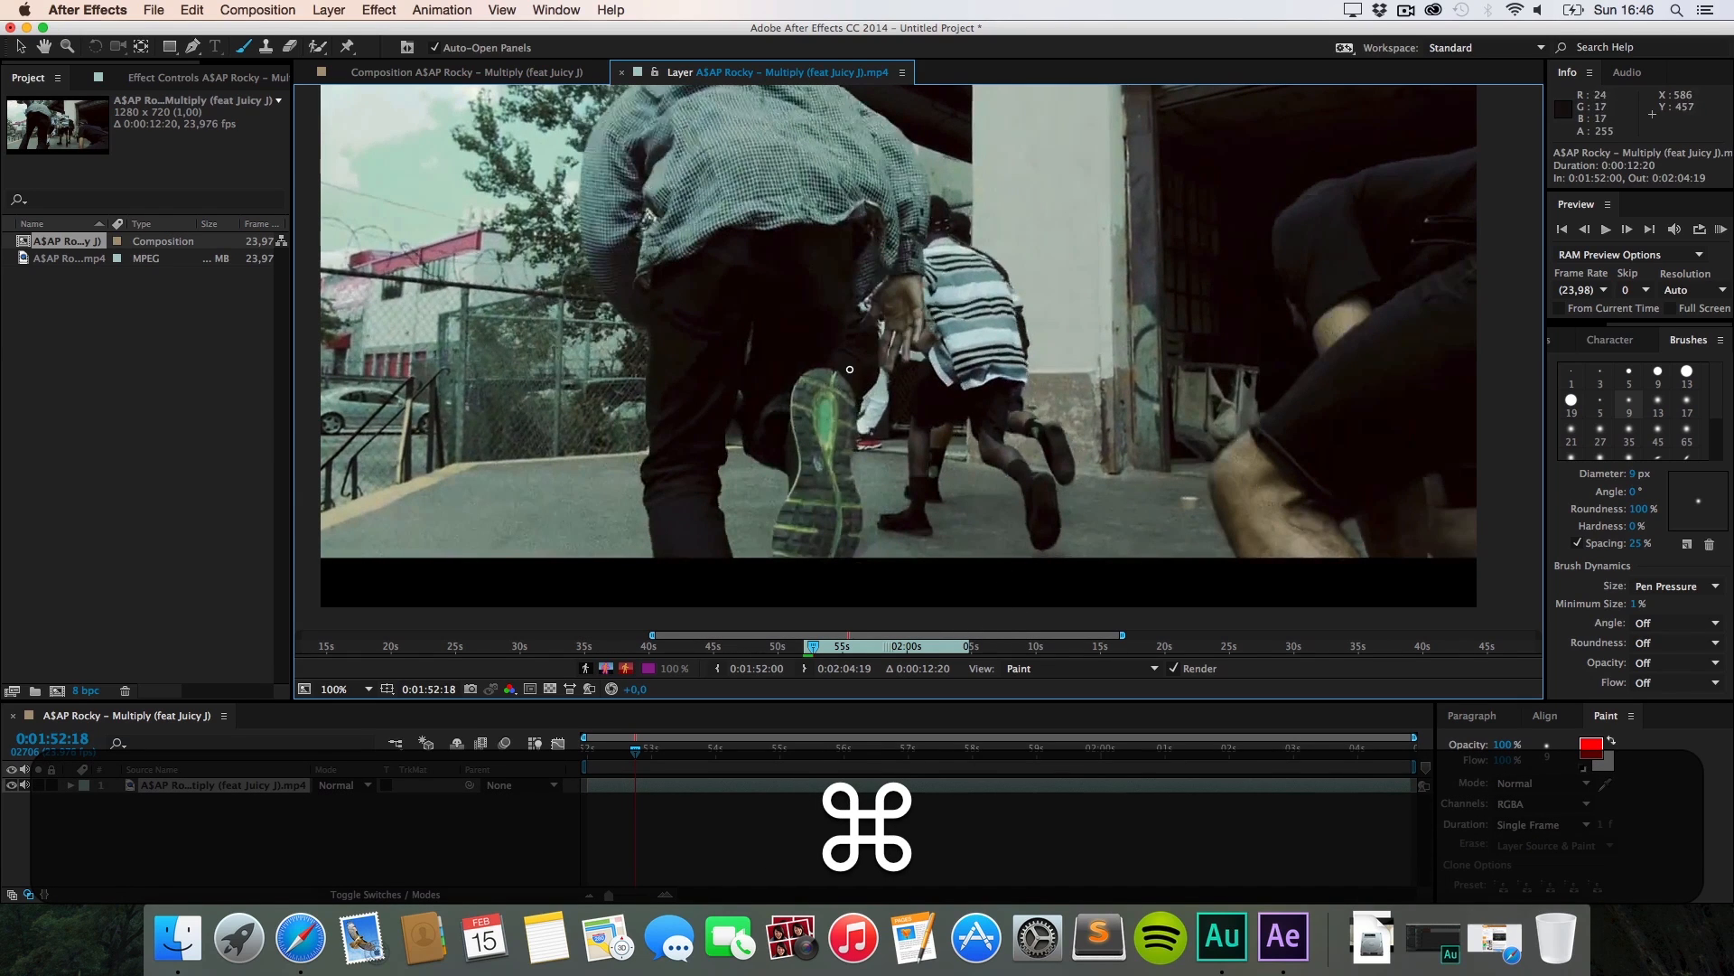
{"action": "key", "text": "super+Right"}
{"action": "key", "text": "super+Left"}
{"action": "key", "text": "super+Left"}
{"action": "key", "text": "super+Left"}
{"action": "key", "text": "super+Left"}
{"action": "key", "text": "super+Left"}
{"action": "key", "text": "super+Left"}
{"action": "key", "text": "super+Left"}
{"action": "key", "text": "super+Left"}
{"action": "key", "text": "super+Left"}
{"action": "key", "text": "super+Left"}
{"action": "key", "text": "super+Left"}
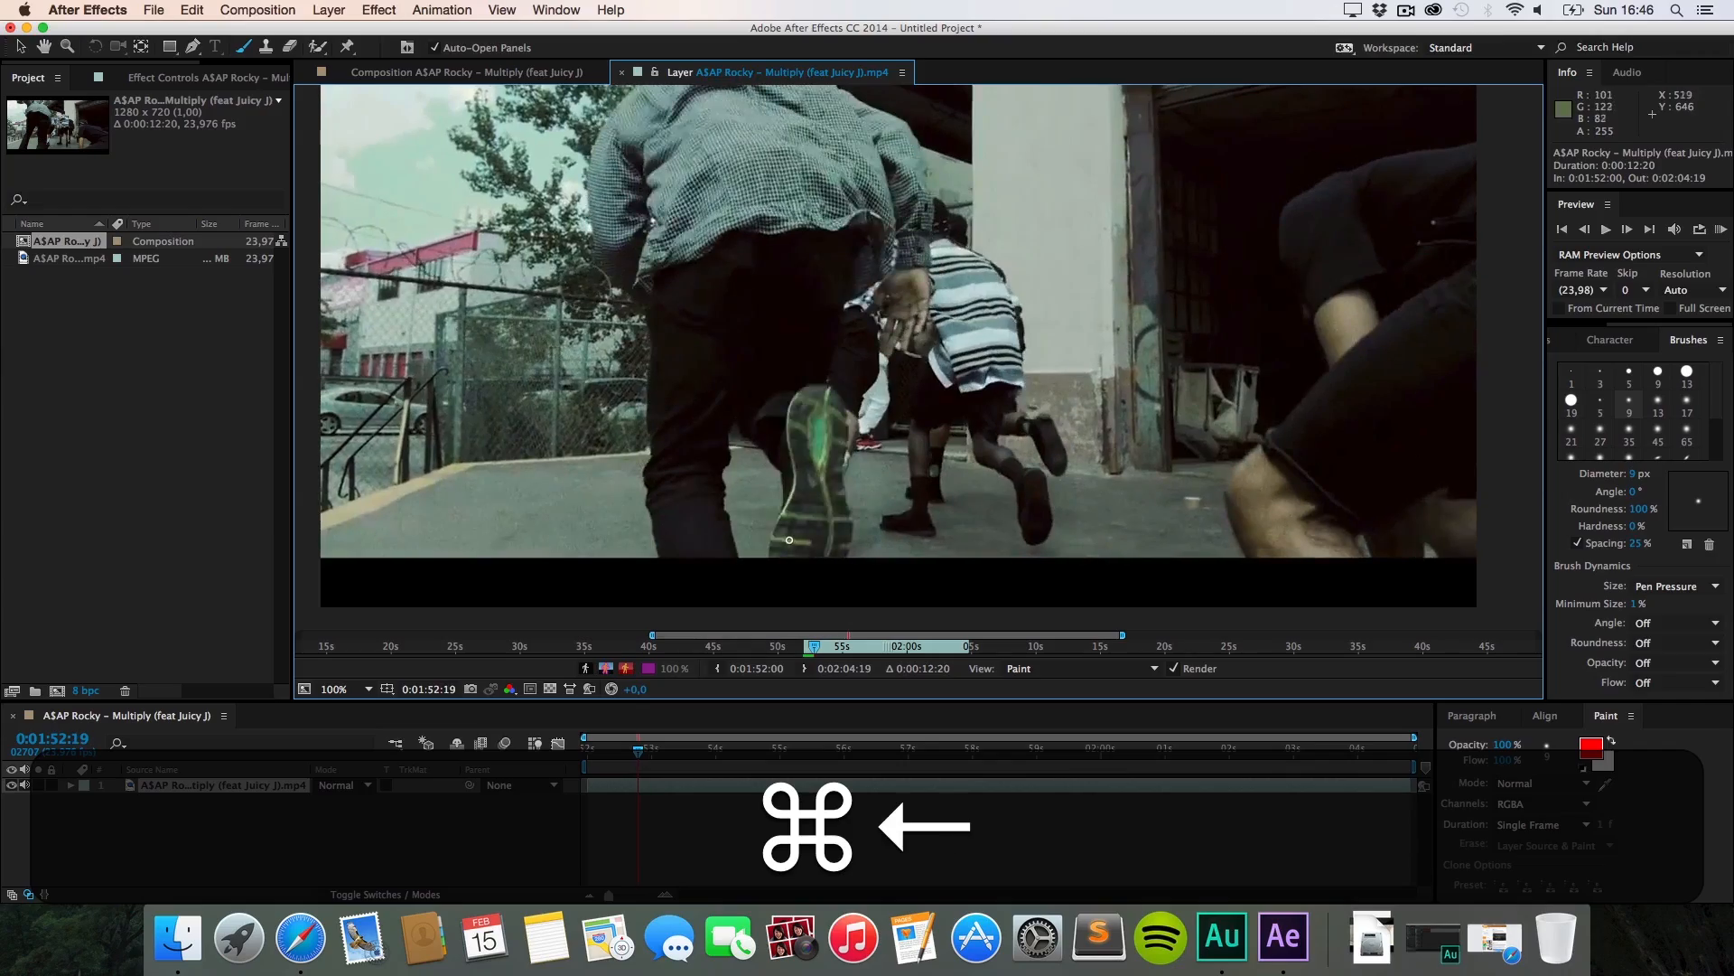
{"action": "key", "text": "super+Left"}
{"action": "key", "text": "super+Left"}
{"action": "key", "text": "super+Left"}
{"action": "key", "text": "super+Left"}
{"action": "key", "text": "super+Left"}
{"action": "key", "text": "super+Left"}
{"action": "key", "text": "super+Left"}
{"action": "key", "text": "super+Left"}
{"action": "key", "text": "super+Left"}
{"action": "key", "text": "super+Left"}
{"action": "key", "text": "super+Left"}
{"action": "key", "text": "super+Left"}
{"action": "key", "text": "super+Left"}
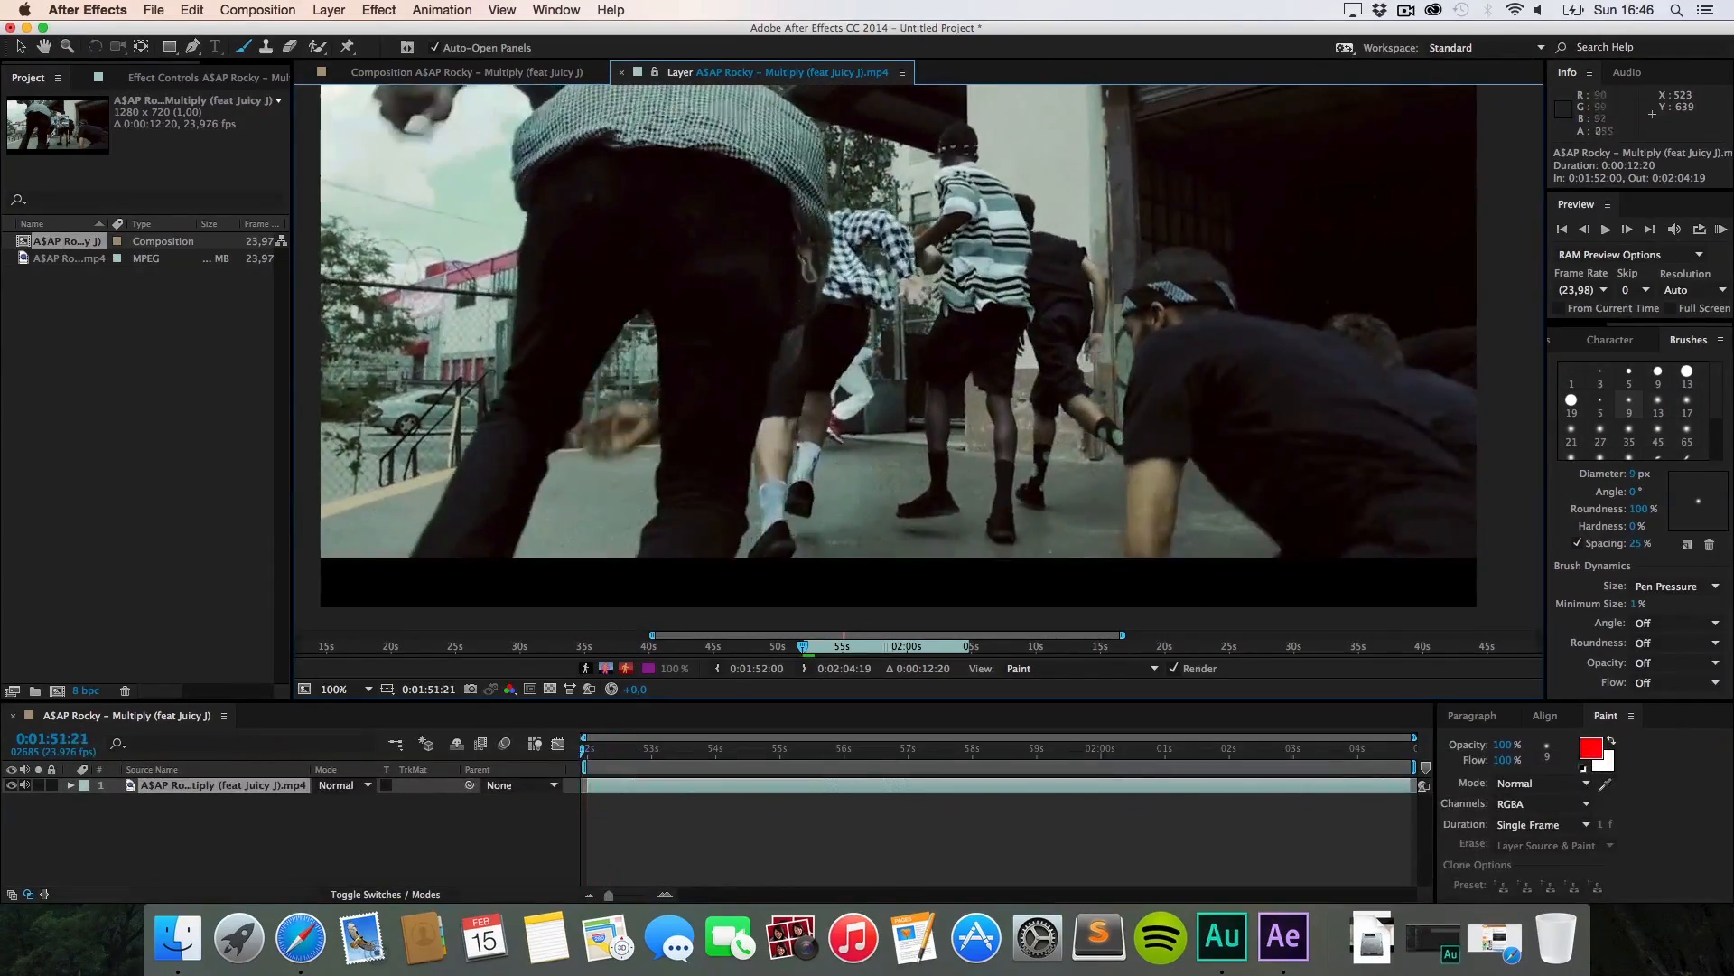
{"action": "key", "text": "super+Right"}
{"action": "key", "text": "super+Right"}
{"action": "key", "text": "super+Right"}
{"action": "key", "text": "super+Right"}
{"action": "key", "text": "super+Right"}
{"action": "key", "text": "super+Right"}
{"action": "key", "text": "super+Right"}
{"action": "key", "text": "super+Right"}
{"action": "key", "text": "super+Right"}
{"action": "key", "text": "super+Right"}
{"action": "key", "text": "super+Right"}
{"action": "key", "text": "super+Right"}
{"action": "key", "text": "super+Right"}
{"action": "key", "text": "super+Right"}
{"action": "key", "text": "super+Right"}
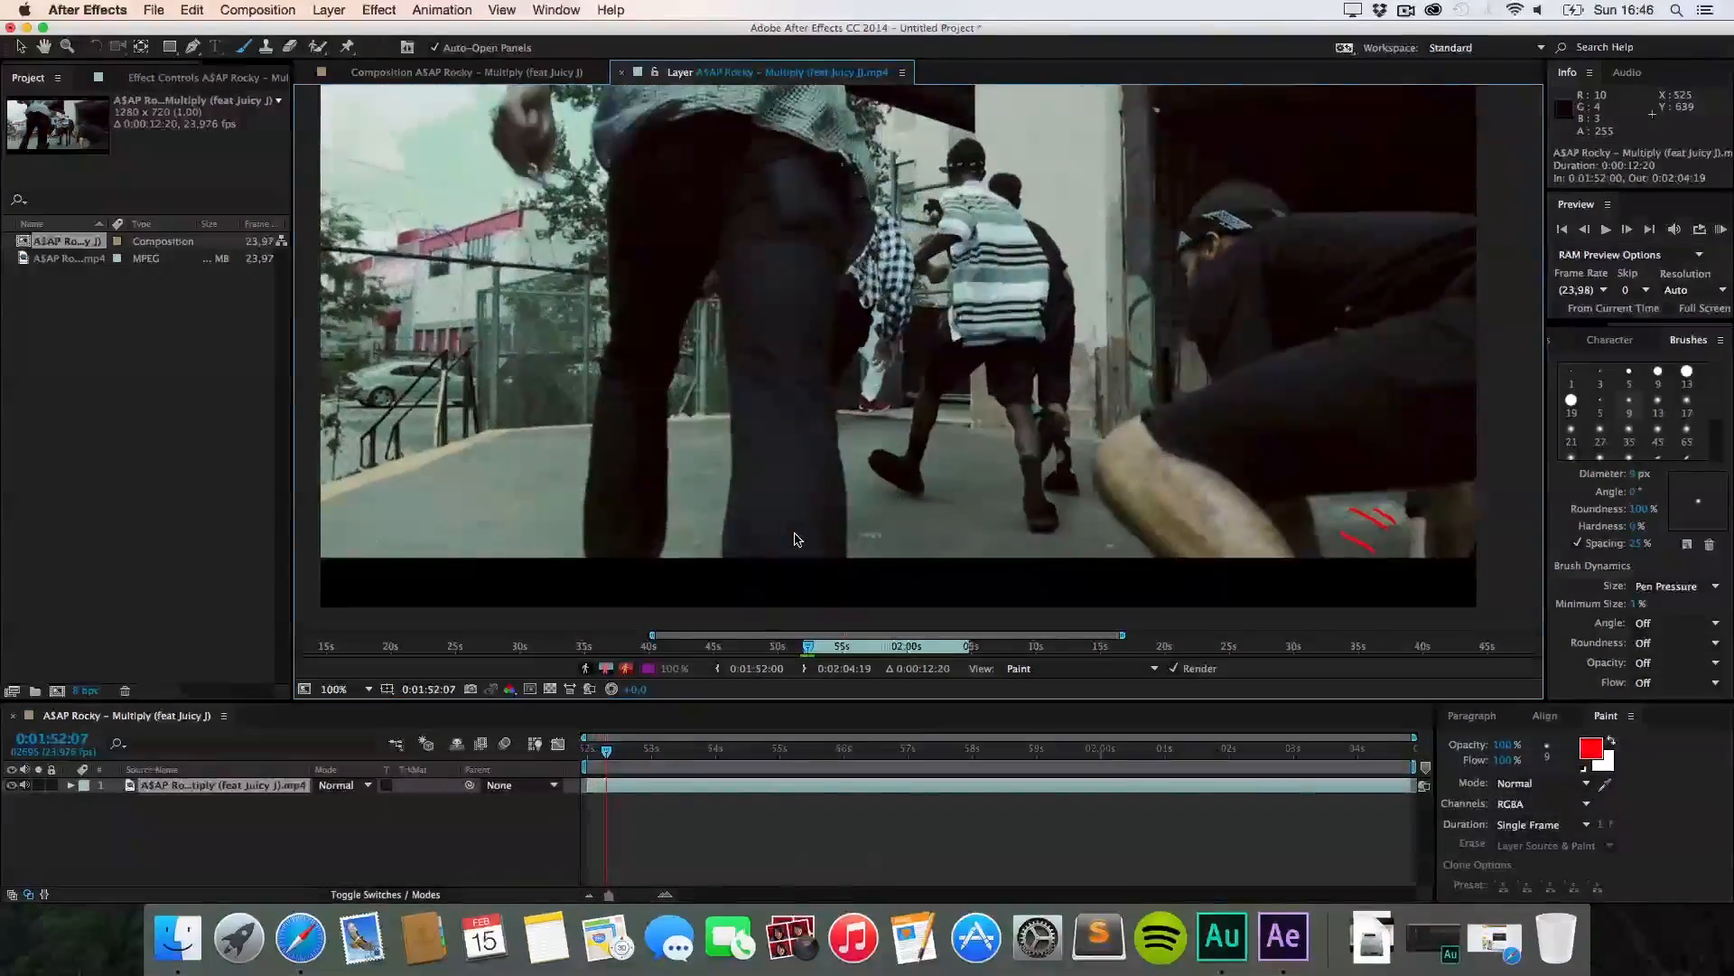
{"action": "key", "text": "super+Left"}
{"action": "key", "text": "super+Left"}
{"action": "key", "text": "super+Left"}
{"action": "key", "text": "super+Left"}
{"action": "key", "text": "super+Left"}
{"action": "key", "text": "super+Left"}
{"action": "key", "text": "super+Left"}
{"action": "key", "text": "super+Left"}
{"action": "key", "text": "super+Left"}
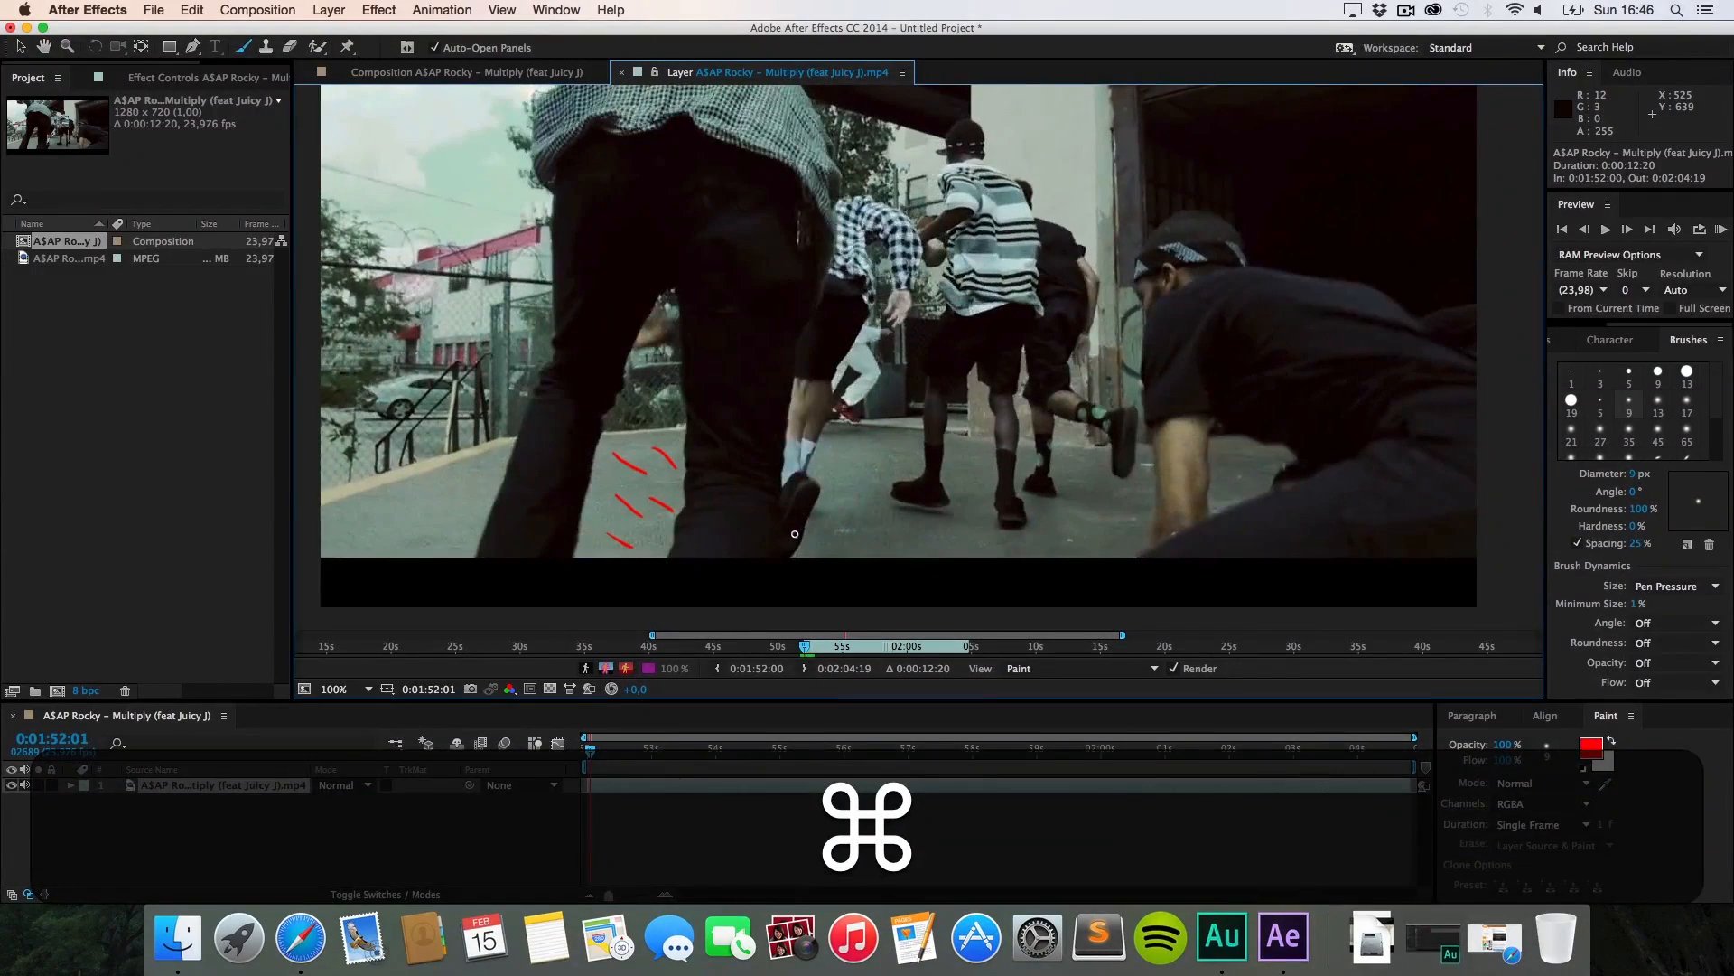
{"action": "key", "text": "super+Right"}
{"action": "key", "text": "super+Right"}
{"action": "key", "text": "super+Right"}
{"action": "key", "text": "super+Right"}
{"action": "key", "text": "super+Right"}
{"action": "key", "text": "super+Right"}
{"action": "key", "text": "super+Right"}
{"action": "key", "text": "super+Right"}
{"action": "key", "text": "super+Right"}
{"action": "key", "text": "super+Right"}
{"action": "key", "text": "super+Right"}
{"action": "key", "text": "super+Right"}
{"action": "key", "text": "super+Right"}
{"action": "key", "text": "super+Right"}
{"action": "key", "text": "super+Right"}
{"action": "key", "text": "super+Right"}
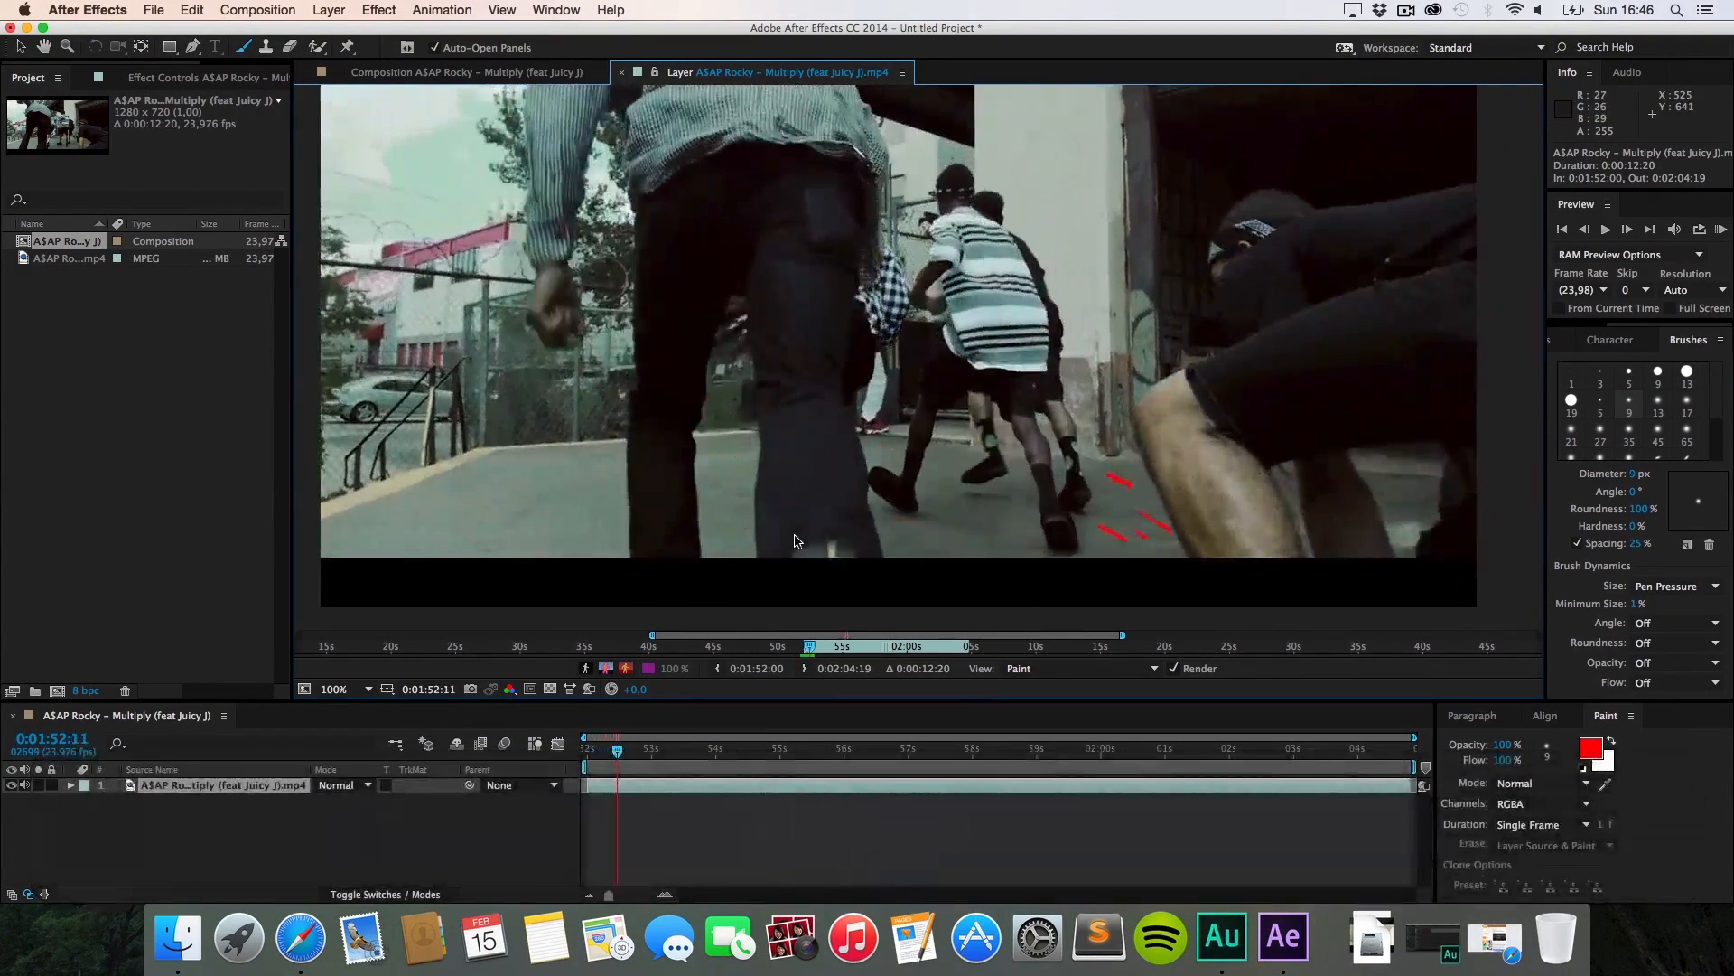
{"action": "key", "text": "super+Right"}
{"action": "key", "text": "super+Right"}
{"action": "key", "text": "super+Right"}
{"action": "key", "text": "super+Right"}
{"action": "key", "text": "super+Right"}
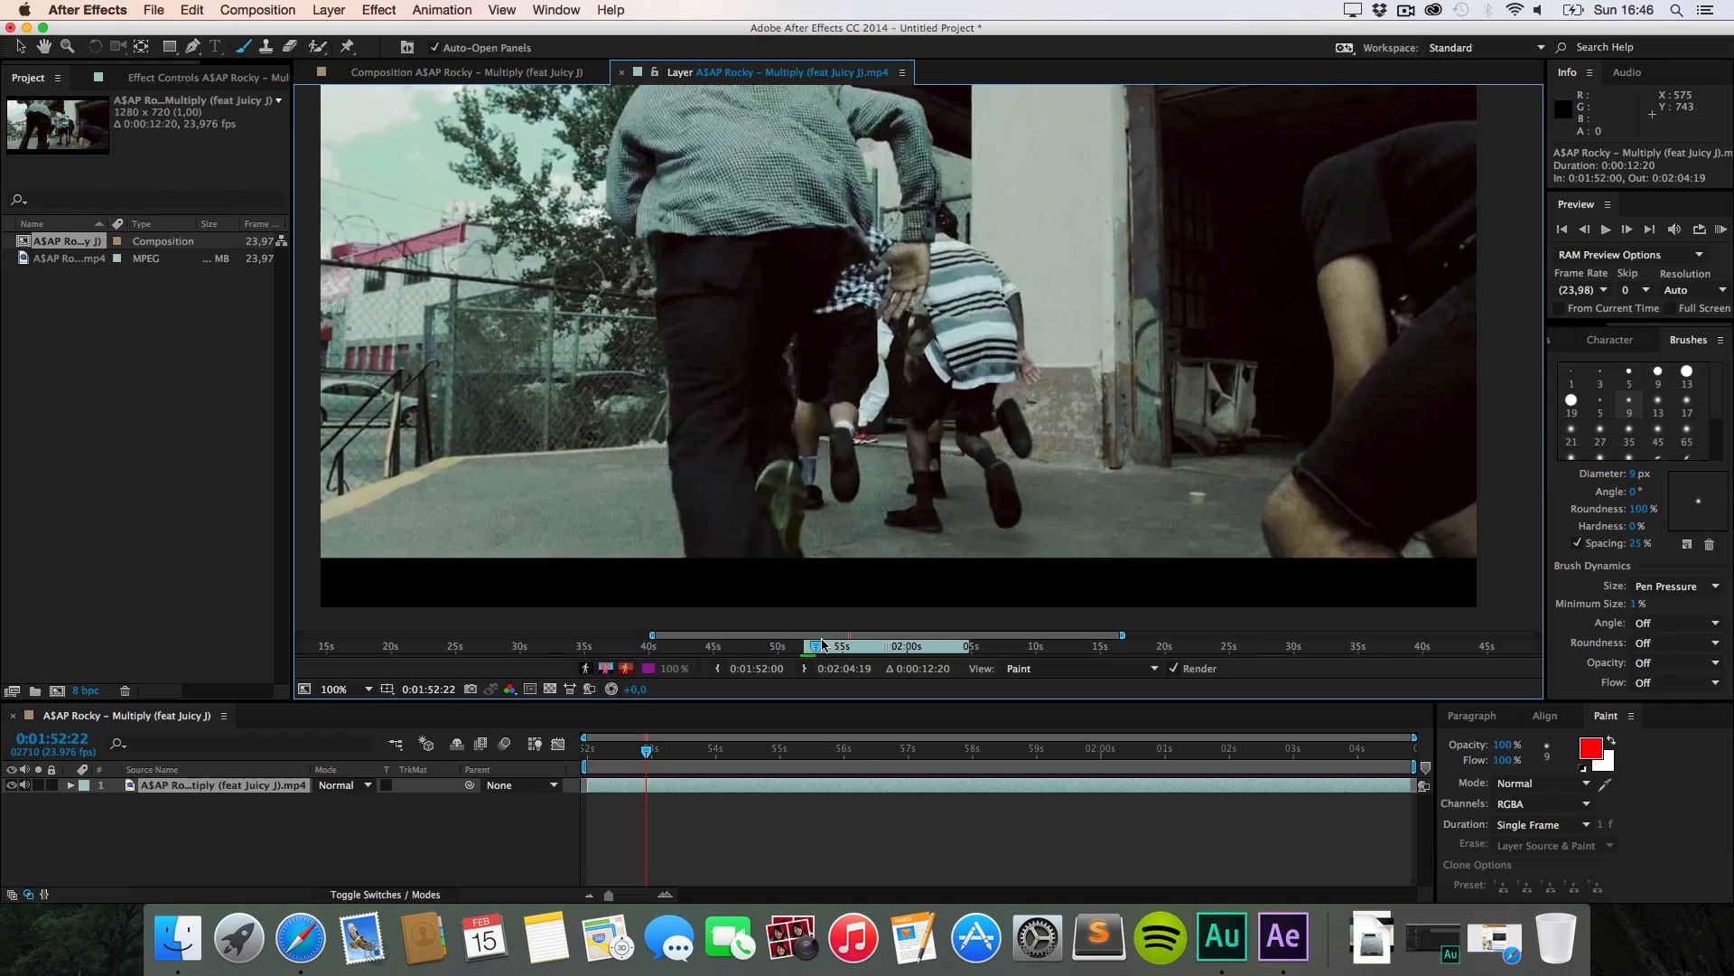
Step: Near 1:55, paint red scribbles on three consecutive frames: two on the wall, one on the ground
{"action": "left_click_drag", "start_coordinate": [822, 644], "coordinate": [854, 647]}
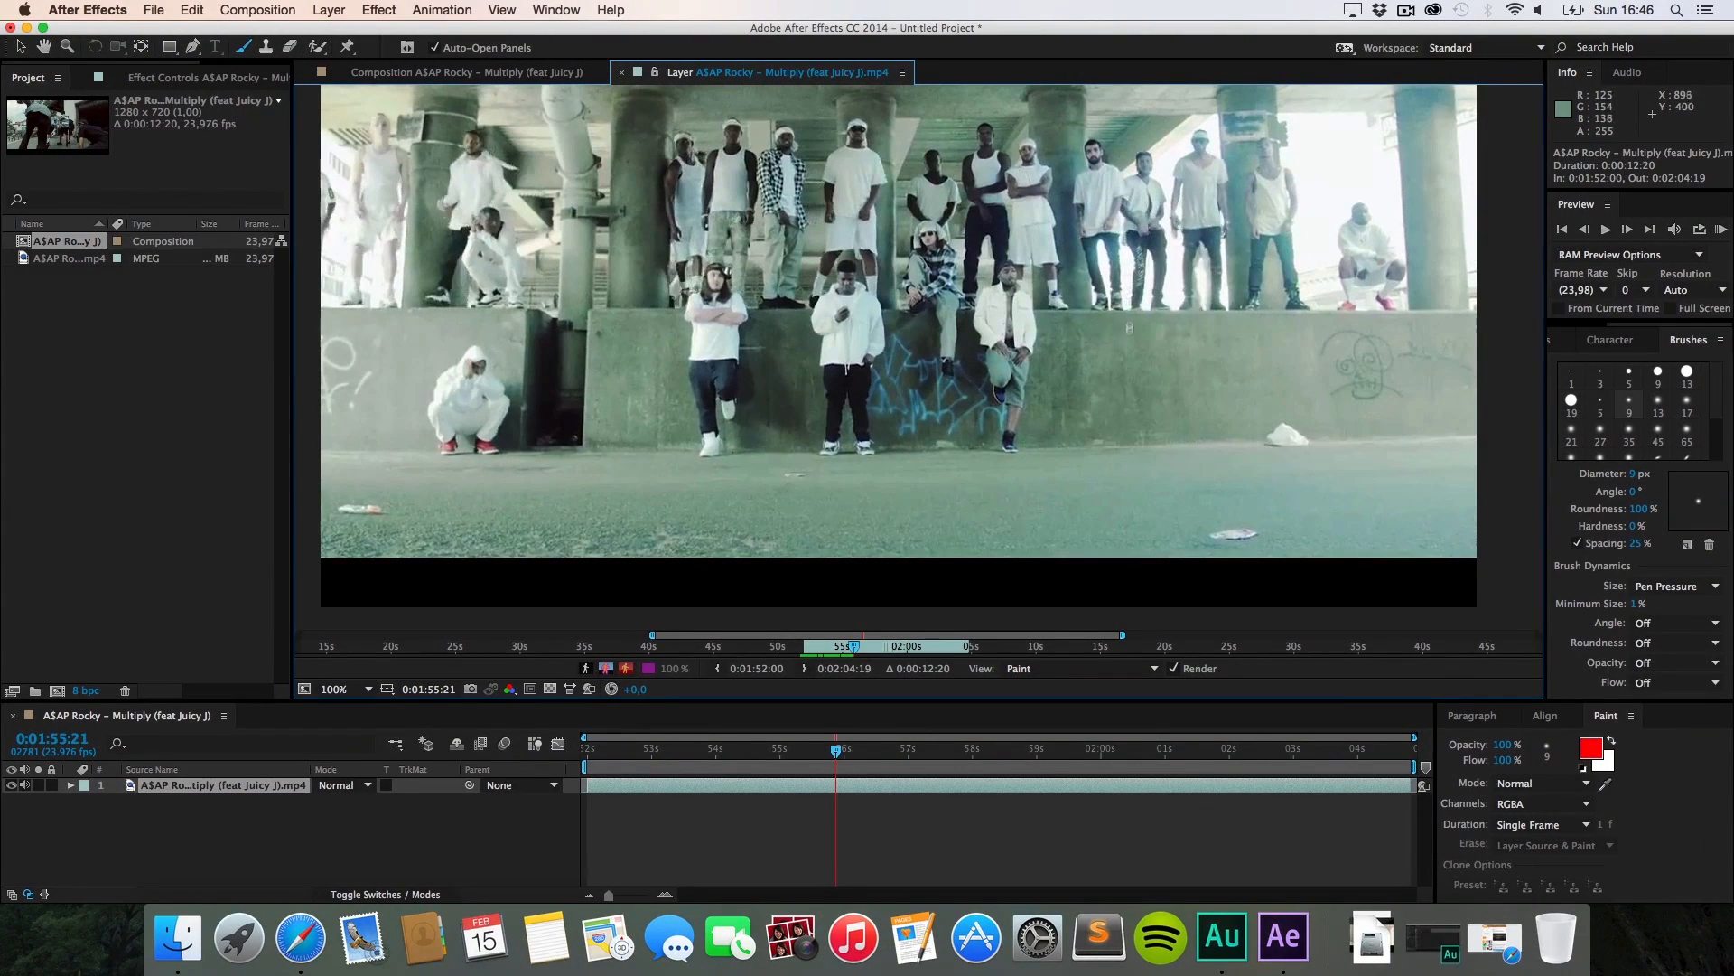
{"action": "key", "text": "super+Left"}
{"action": "key", "text": "super+Left"}
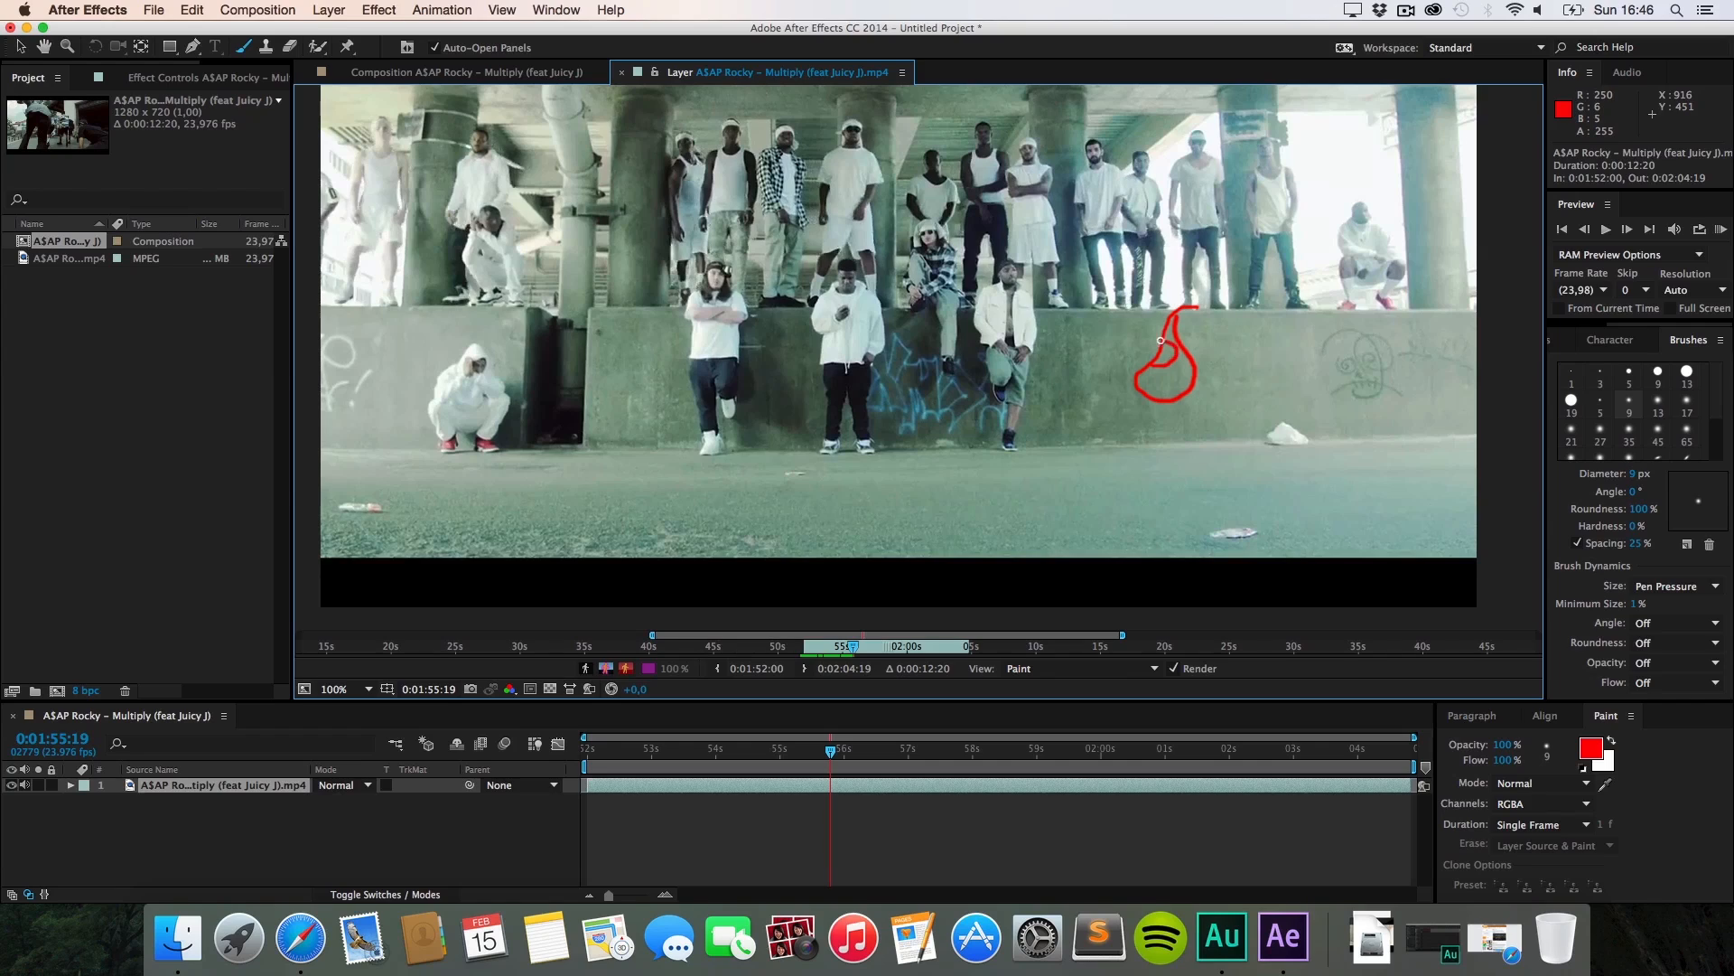
{"action": "mouse_move", "coordinate": [1177, 344]}
{"action": "left_mouse_down"}
{"action": "mouse_move", "coordinate": [1151, 380]}
{"action": "mouse_move", "coordinate": [1176, 378]}
{"action": "mouse_move", "coordinate": [1164, 369]}
{"action": "left_mouse_up"}
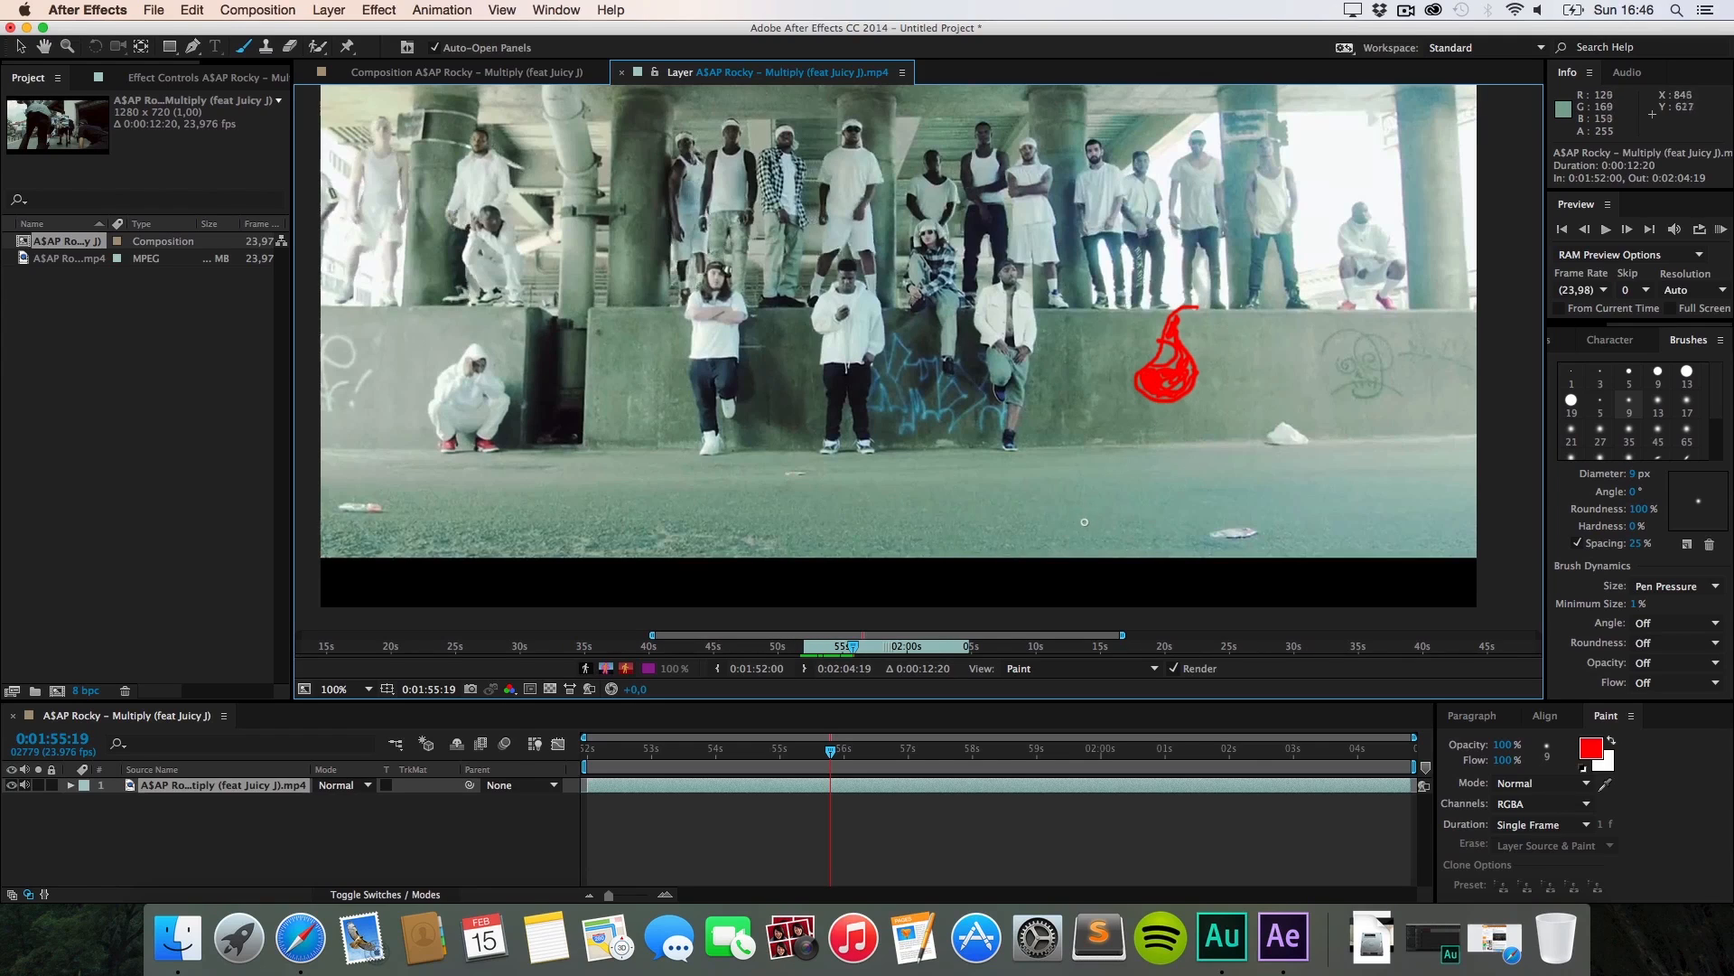
{"action": "key", "text": "super"}
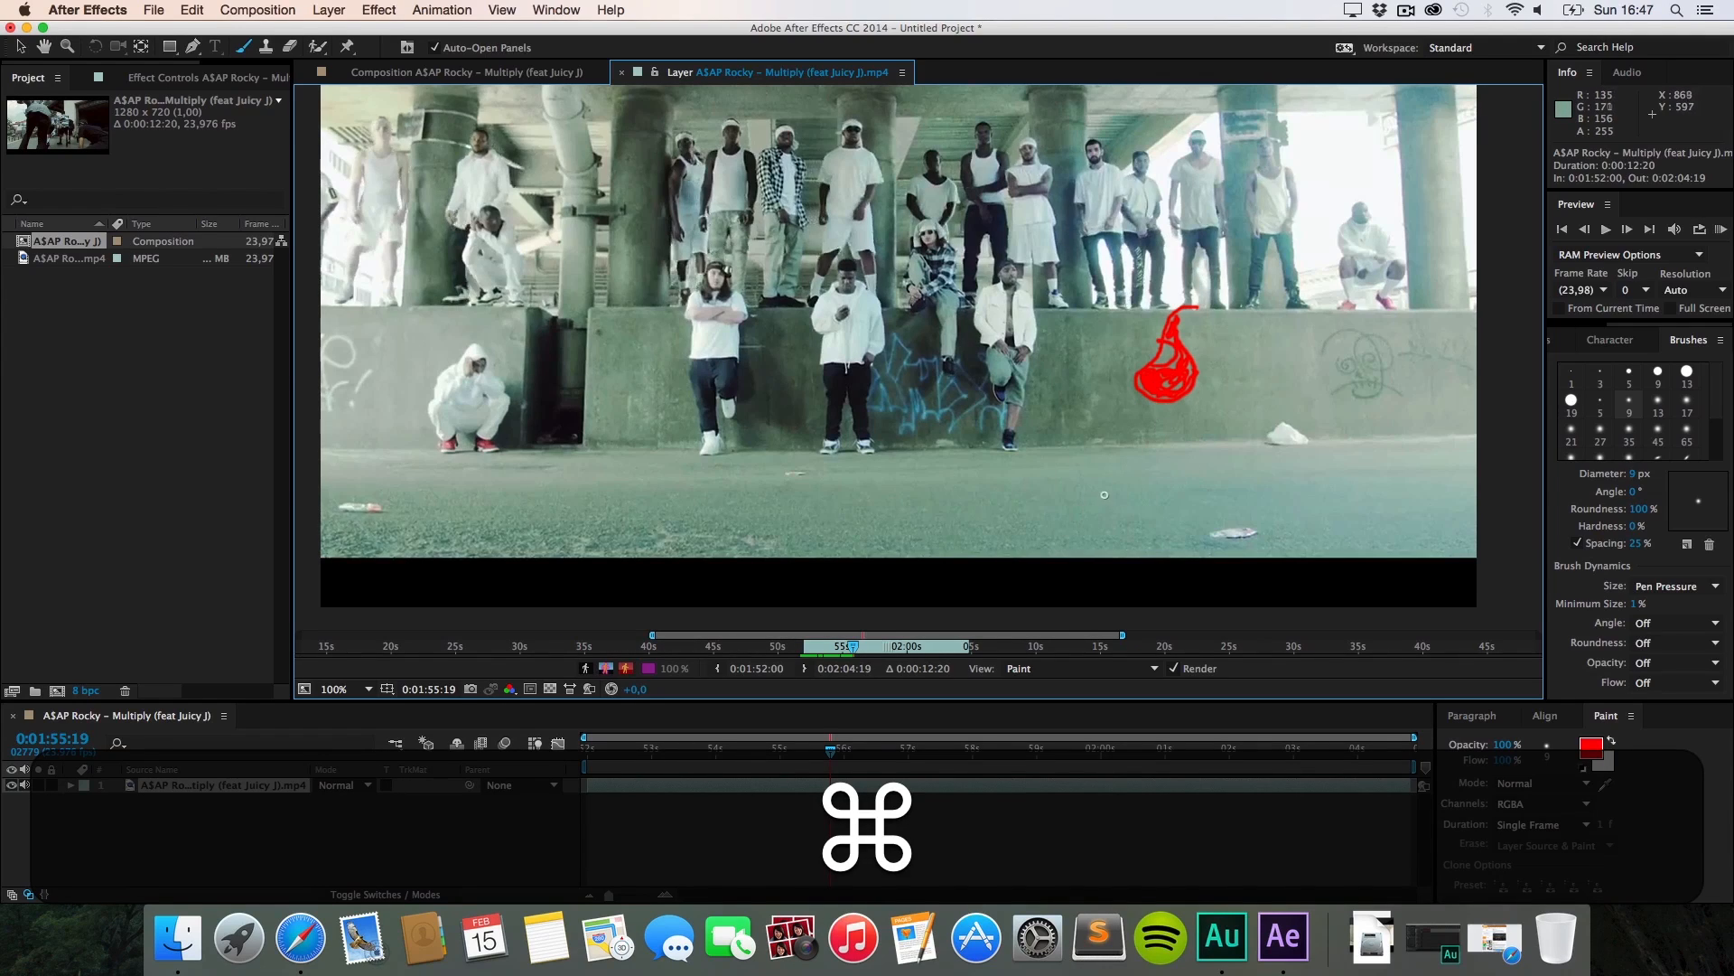
{"action": "key", "text": "super+Right"}
{"action": "mouse_move", "coordinate": [1155, 397]}
{"action": "left_mouse_down"}
{"action": "mouse_move", "coordinate": [1117, 461]}
{"action": "mouse_move", "coordinate": [1130, 479]}
{"action": "mouse_move", "coordinate": [1141, 407]}
{"action": "left_mouse_up"}
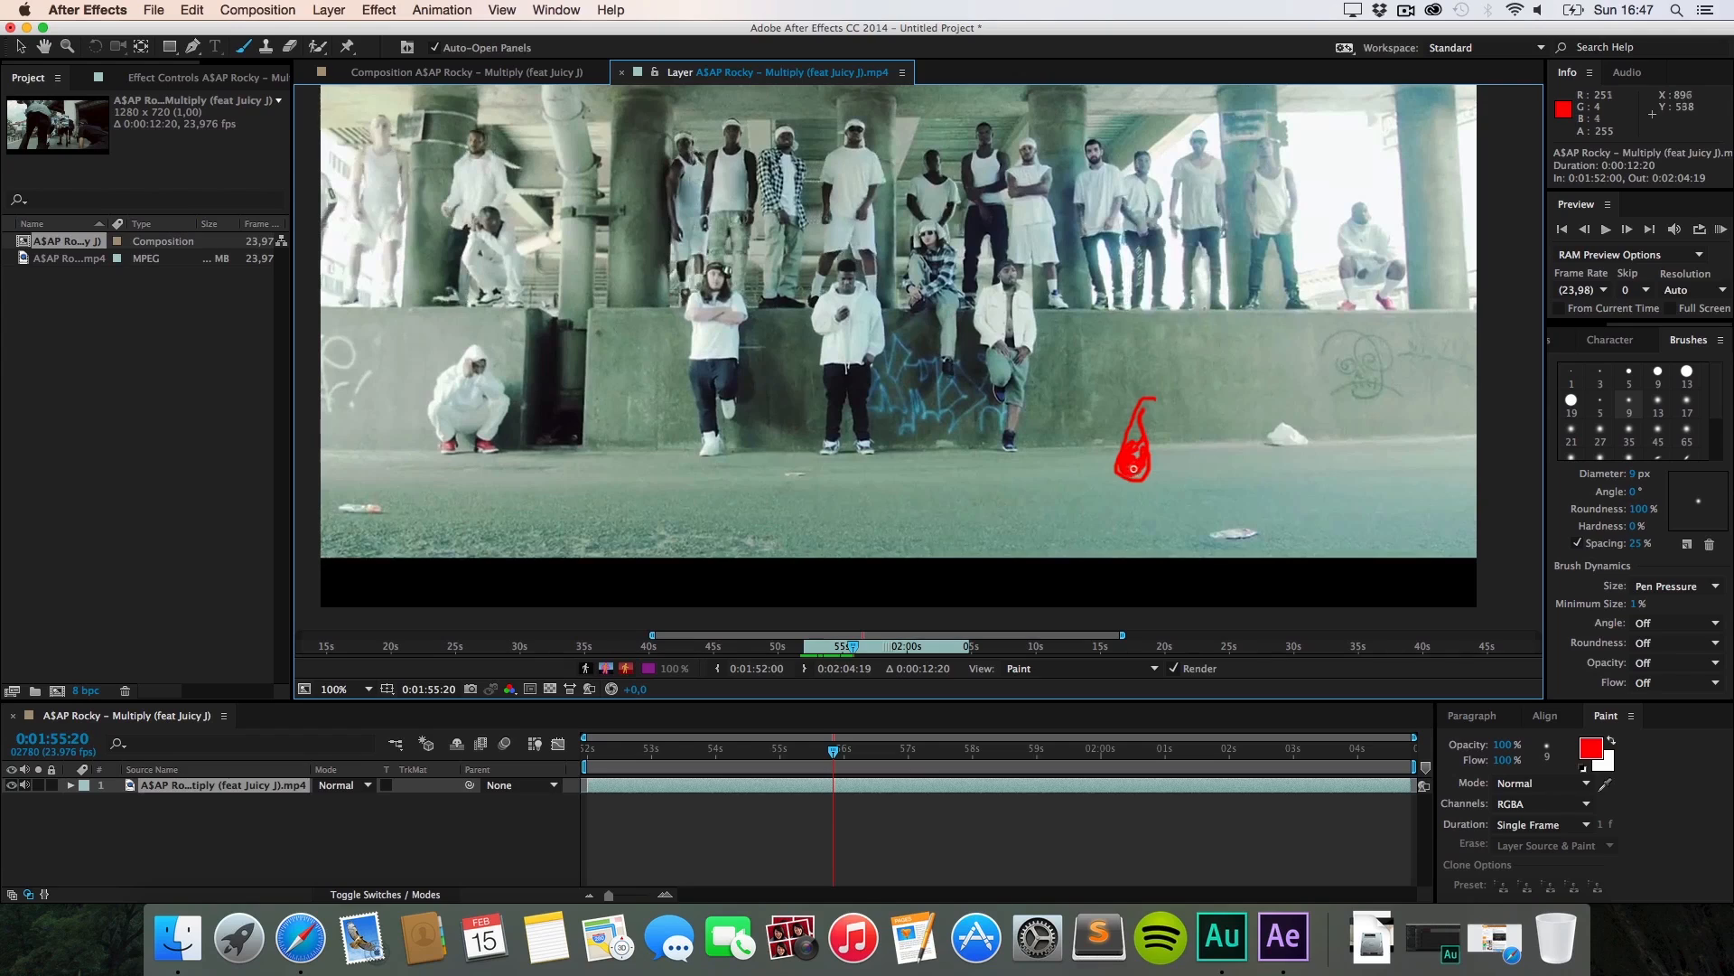
{"action": "key", "text": "super+Right"}
{"action": "mouse_move", "coordinate": [1090, 509]}
{"action": "left_mouse_down"}
{"action": "mouse_move", "coordinate": [1223, 524]}
{"action": "mouse_move", "coordinate": [1194, 540]}
{"action": "mouse_move", "coordinate": [1082, 526]}
{"action": "mouse_move", "coordinate": [1105, 507]}
{"action": "mouse_move", "coordinate": [1088, 518]}
{"action": "mouse_move", "coordinate": [1215, 526]}
{"action": "left_mouse_up"}
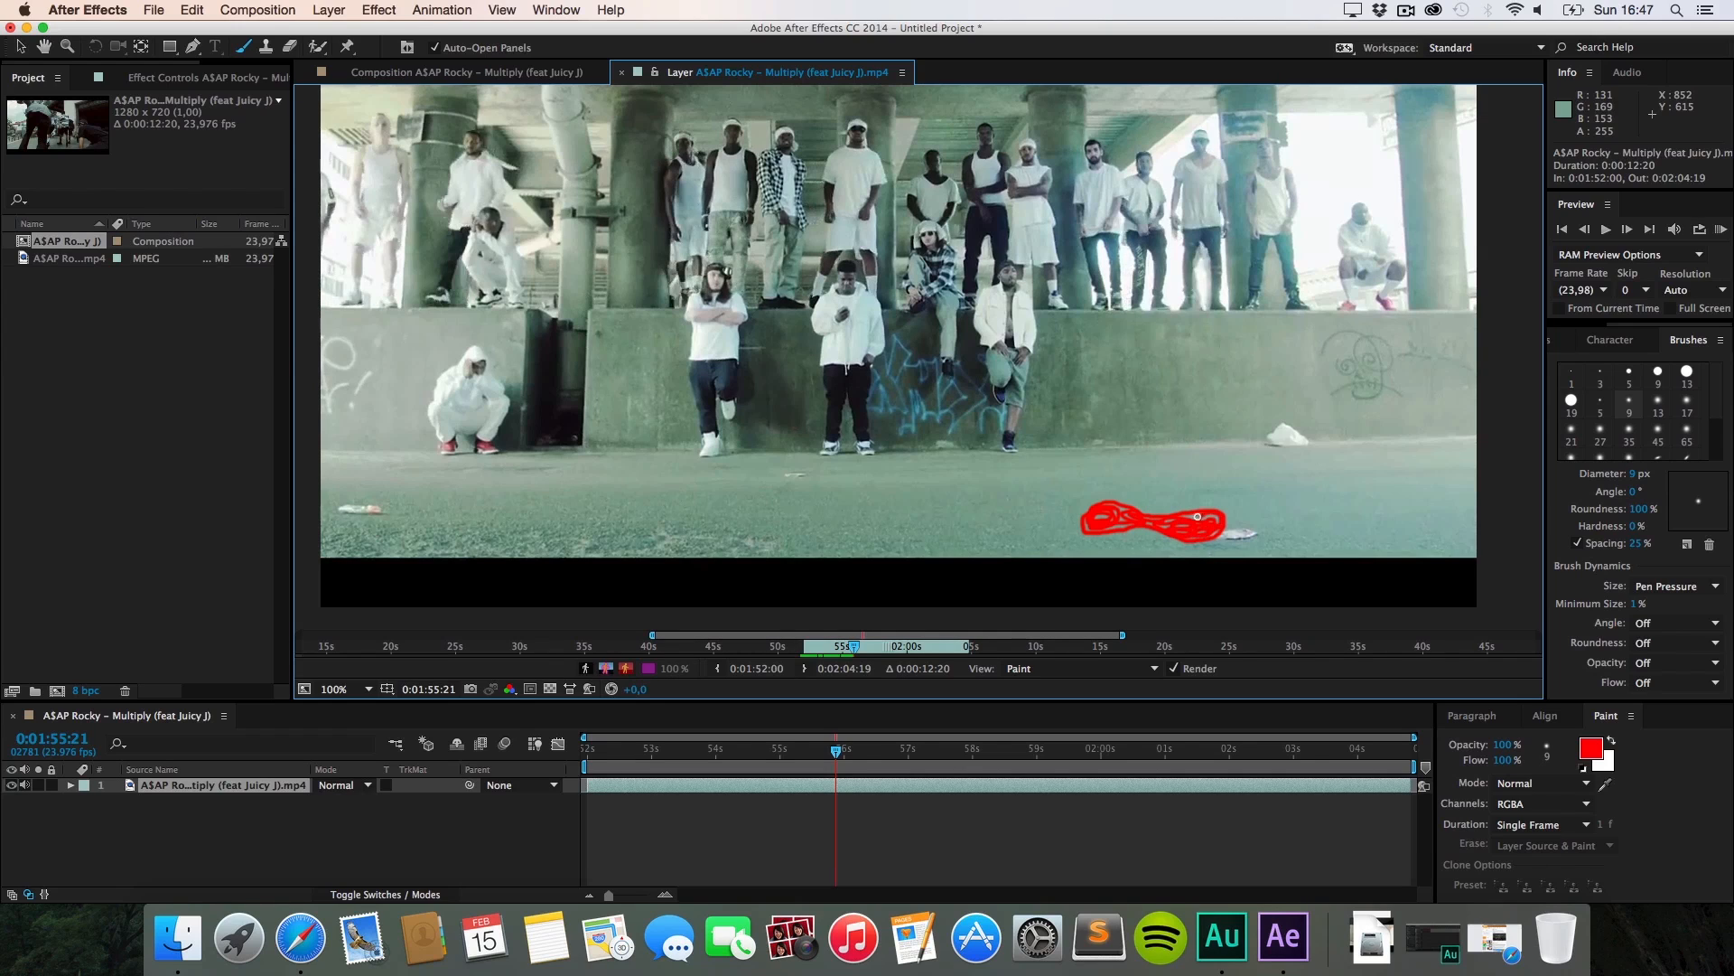
Step: Step back and forth through the painted frames to review the red strokes
{"action": "key", "text": "super+Left"}
{"action": "key", "text": "super+Left"}
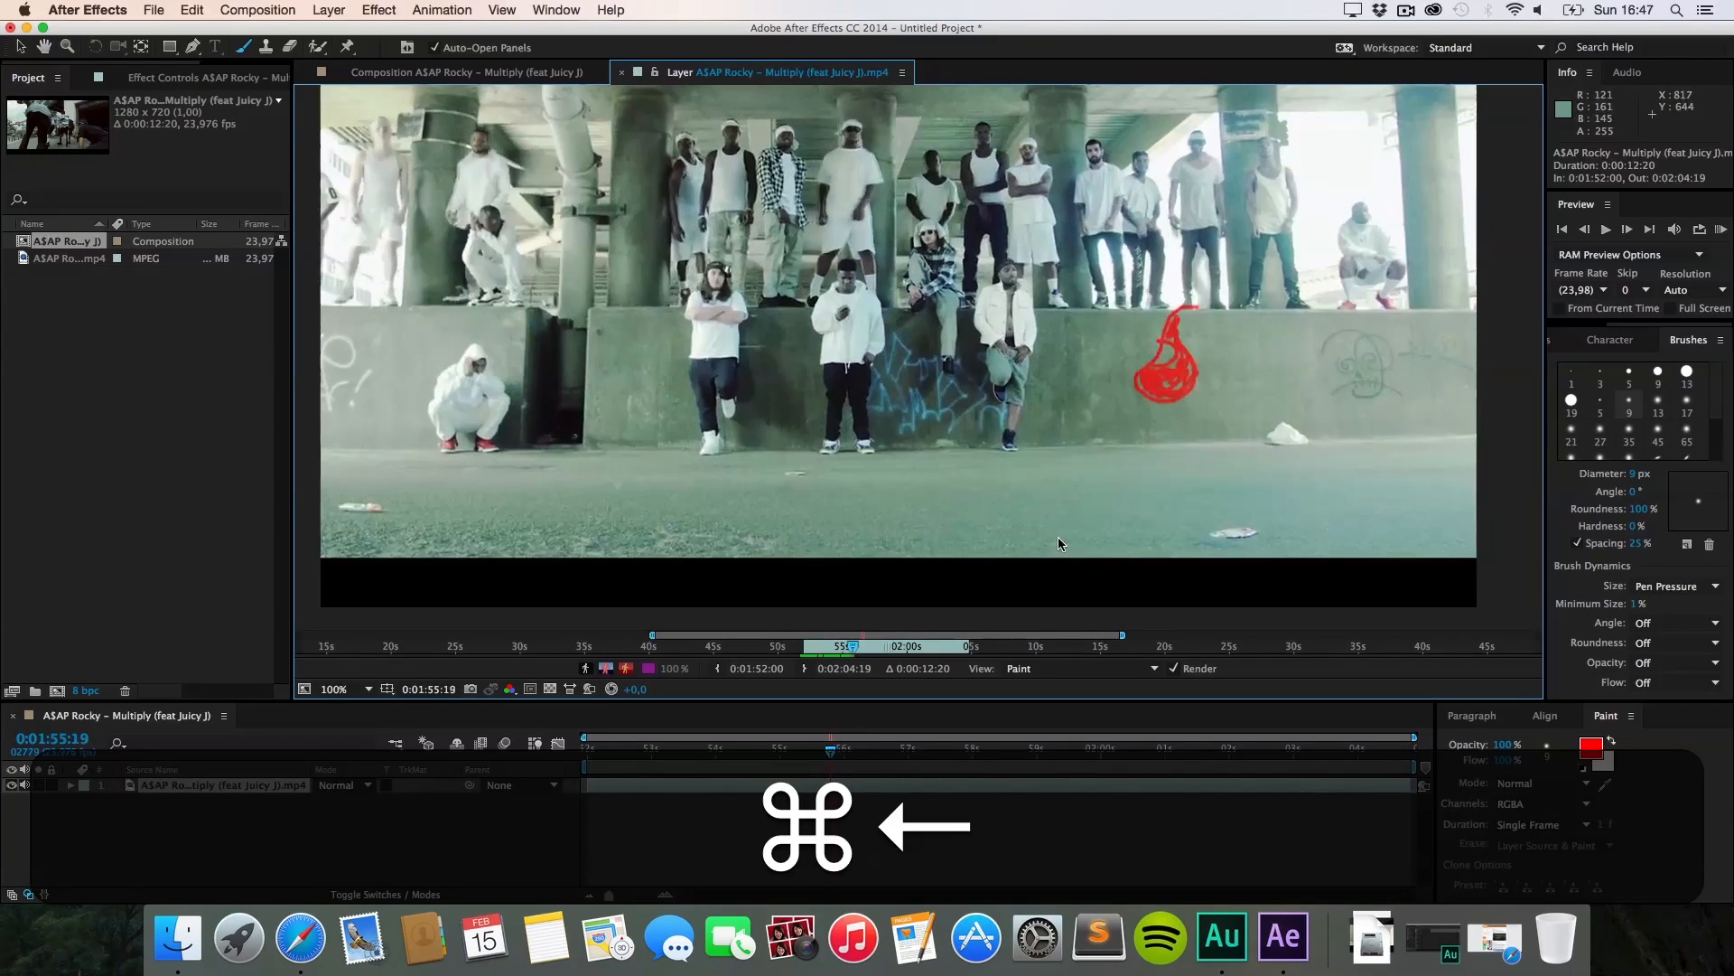
{"action": "key", "text": "super+Left"}
{"action": "key", "text": "super+Left"}
{"action": "key", "text": "super+Left"}
{"action": "key", "text": "super+Left"}
{"action": "key", "text": "super+Left"}
{"action": "key", "text": "super+Right"}
{"action": "key", "text": "super+Right"}
{"action": "key", "text": "super+Right"}
{"action": "key", "text": "super+Right"}
{"action": "key", "text": "super+Right"}
{"action": "key", "text": "super+Right"}
{"action": "key", "text": "super+Right"}
{"action": "key", "text": "super+Right"}
{"action": "key", "text": "super+Right"}
{"action": "key", "text": "super+Right"}
{"action": "key", "text": "super+Right"}
{"action": "key", "text": "super+Right"}
{"action": "key", "text": "super+Left"}
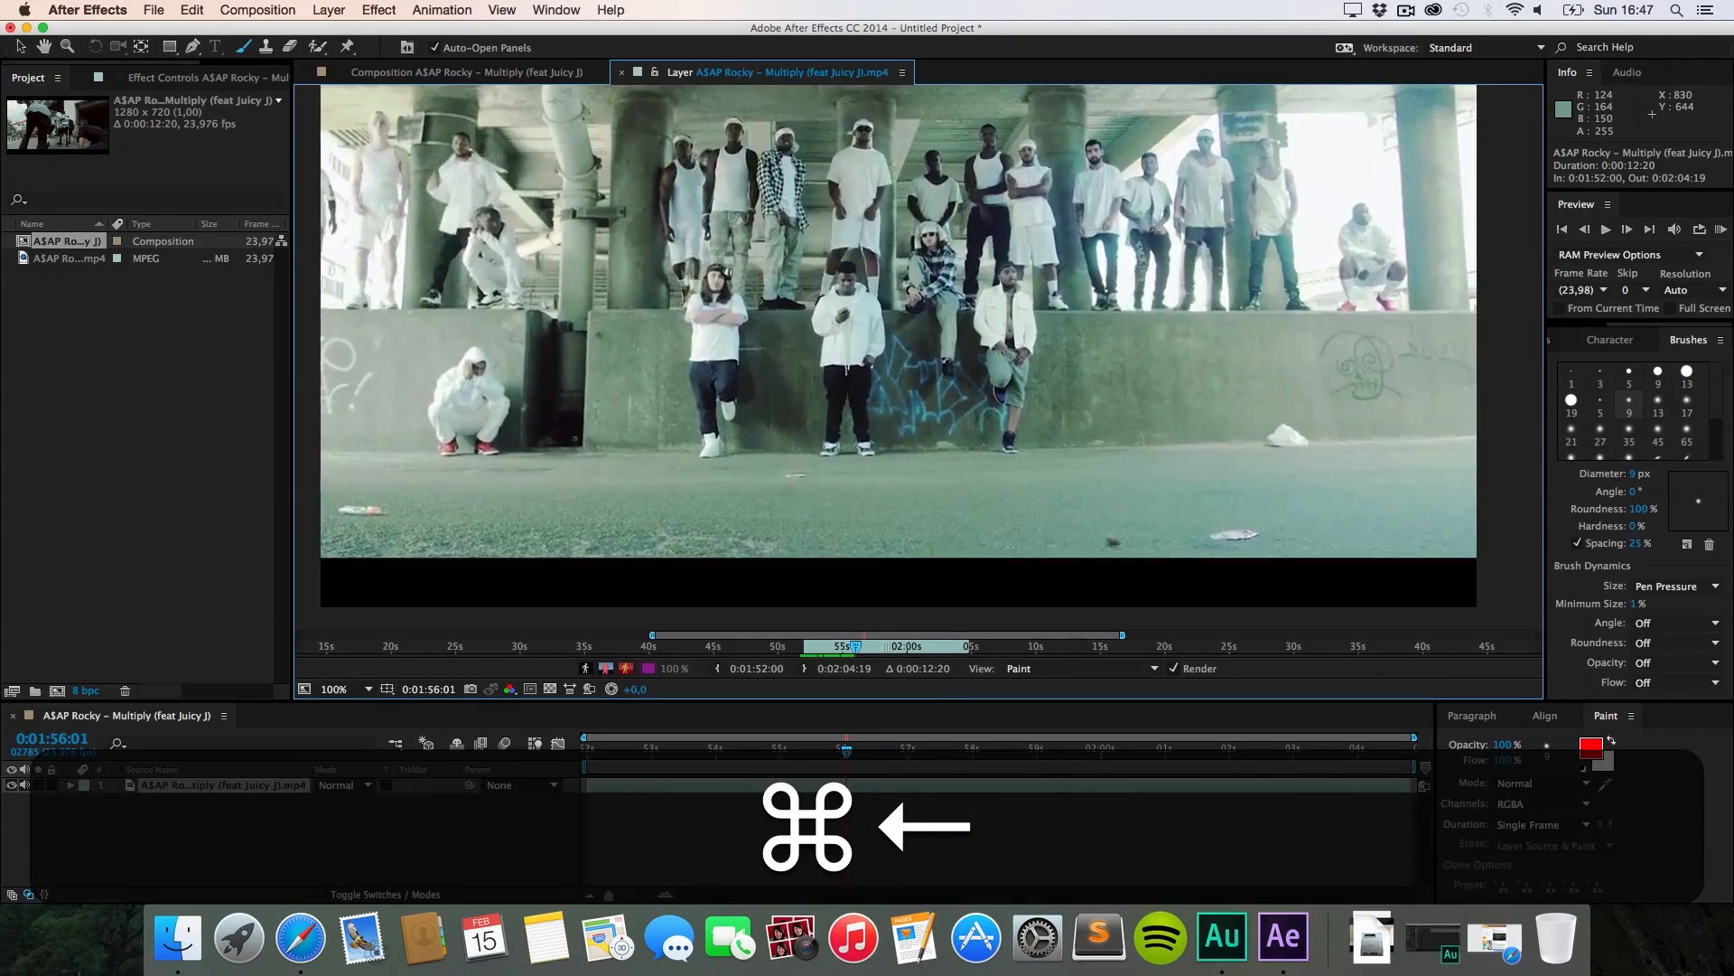
{"action": "key", "text": "super+Left"}
{"action": "key", "text": "super+Left"}
{"action": "key", "text": "super+Left"}
{"action": "key", "text": "super+Left"}
{"action": "key", "text": "super+Left"}
{"action": "key", "text": "super+Left"}
{"action": "key", "text": "super+Right"}
{"action": "key", "text": "super+Right"}
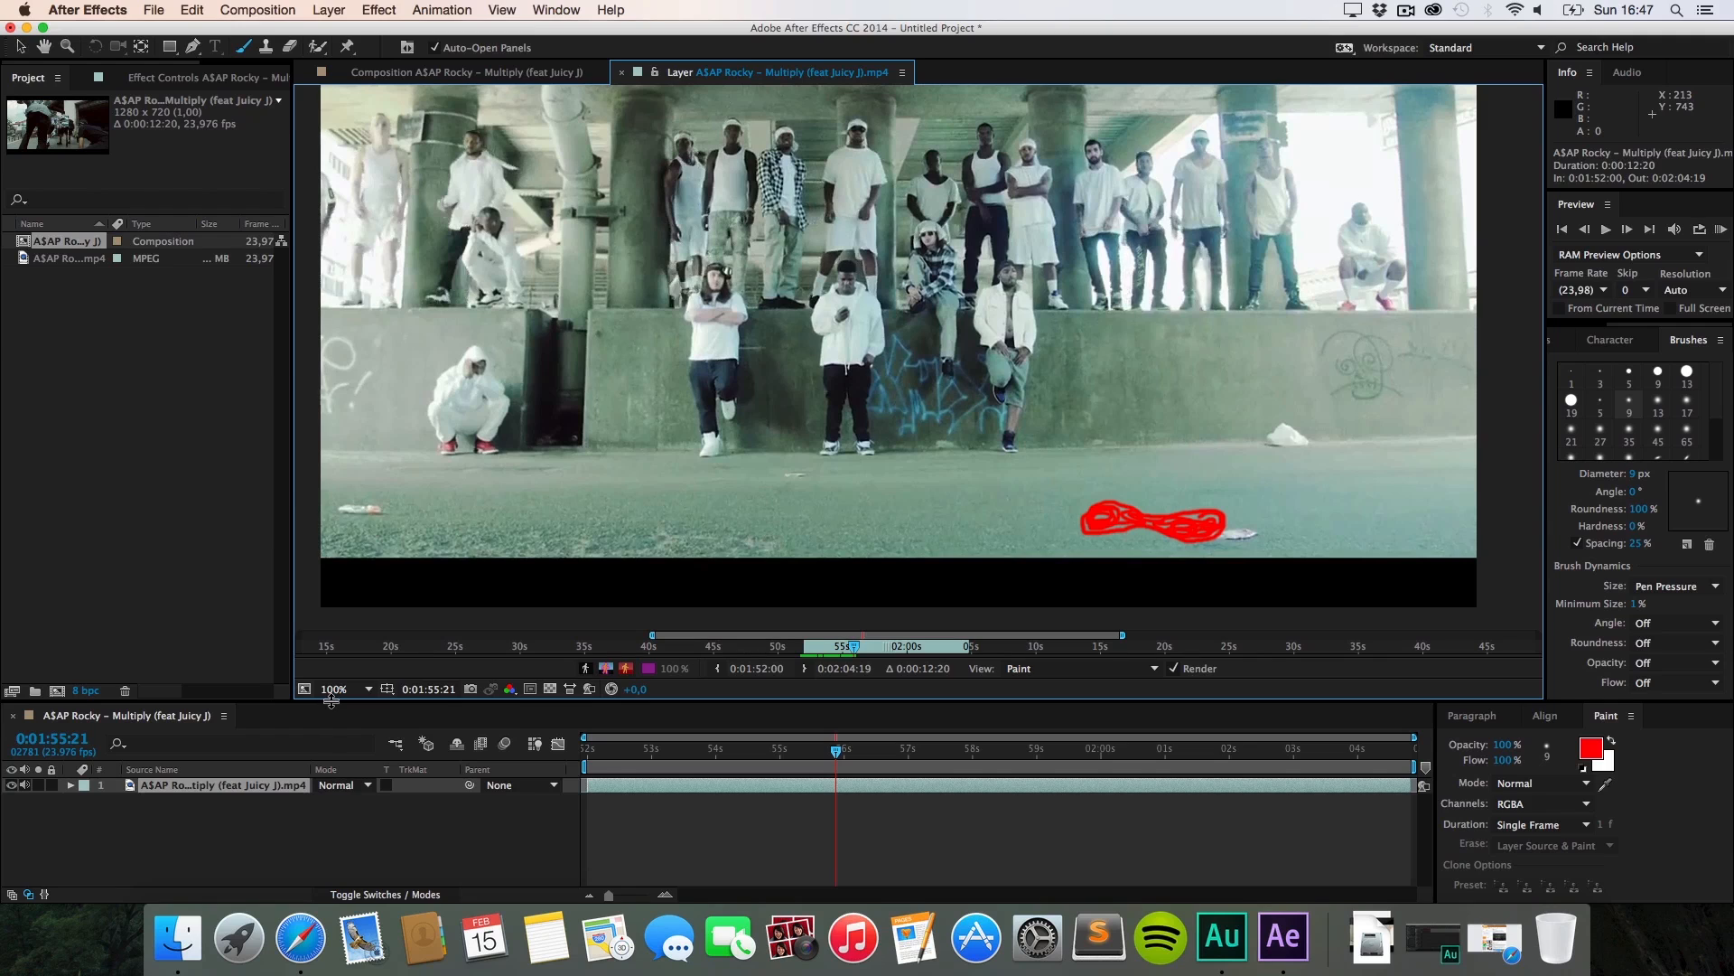
Step: Enlarge the Timeline and expand the layer's Effects > Paint list of brush strokes
{"action": "left_click_drag", "start_coordinate": [332, 701], "coordinate": [332, 527]}
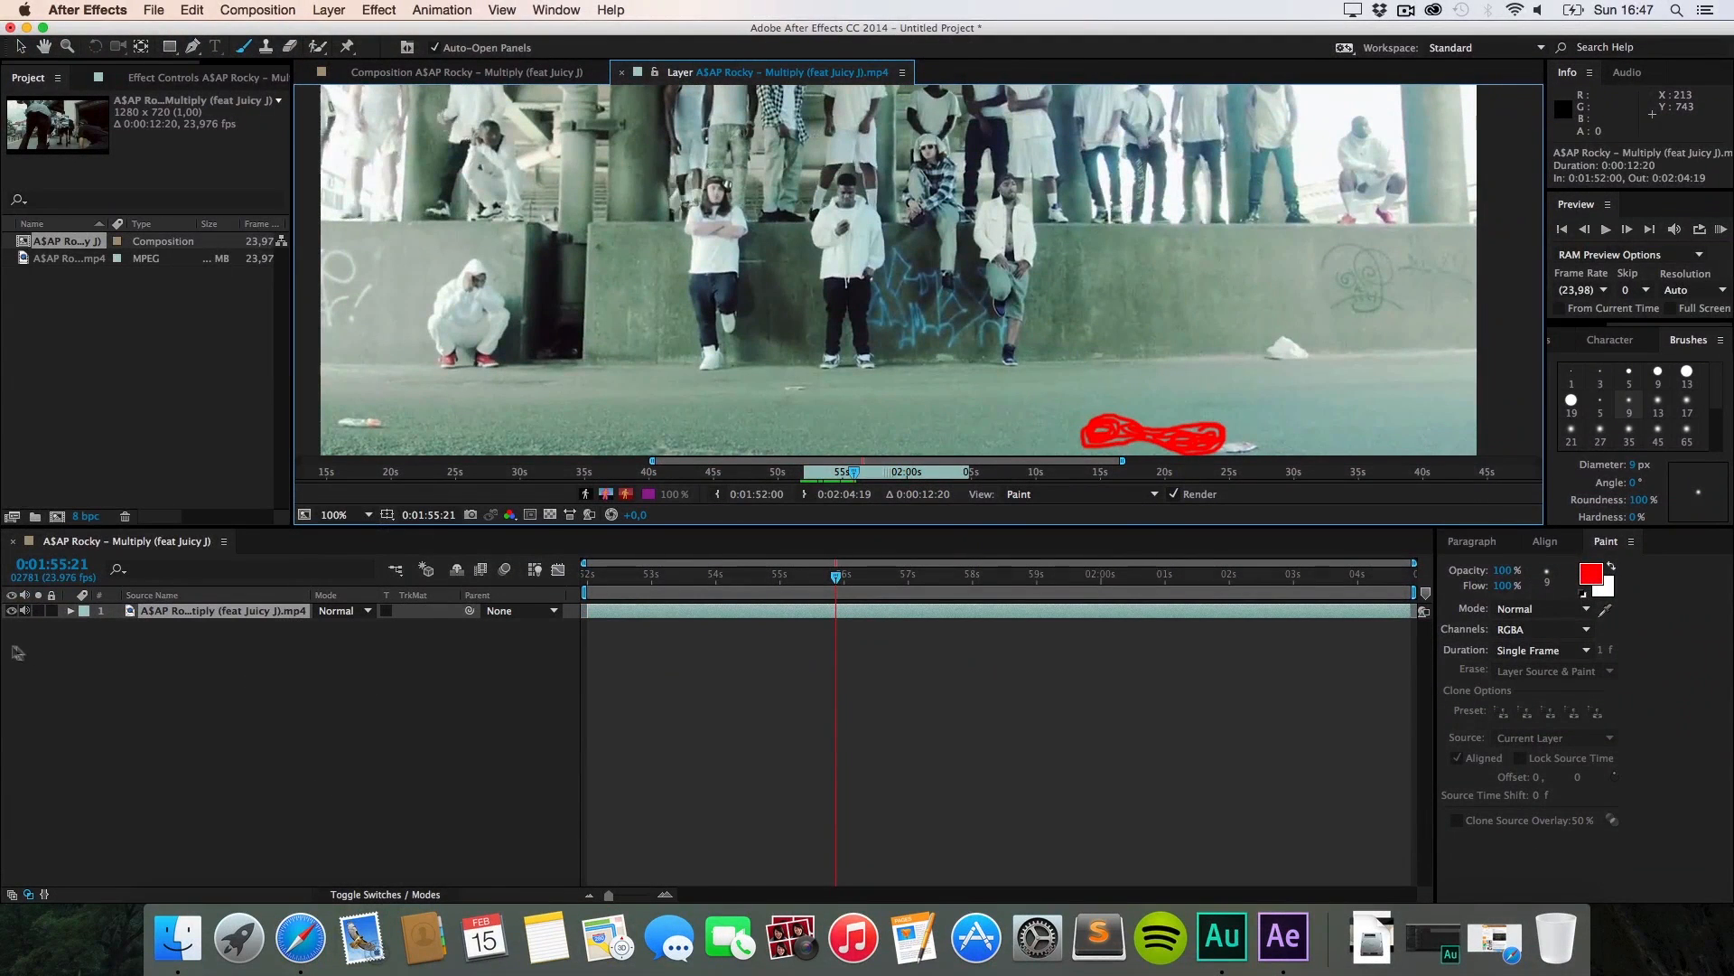
{"action": "left_click", "coordinate": [71, 610]}
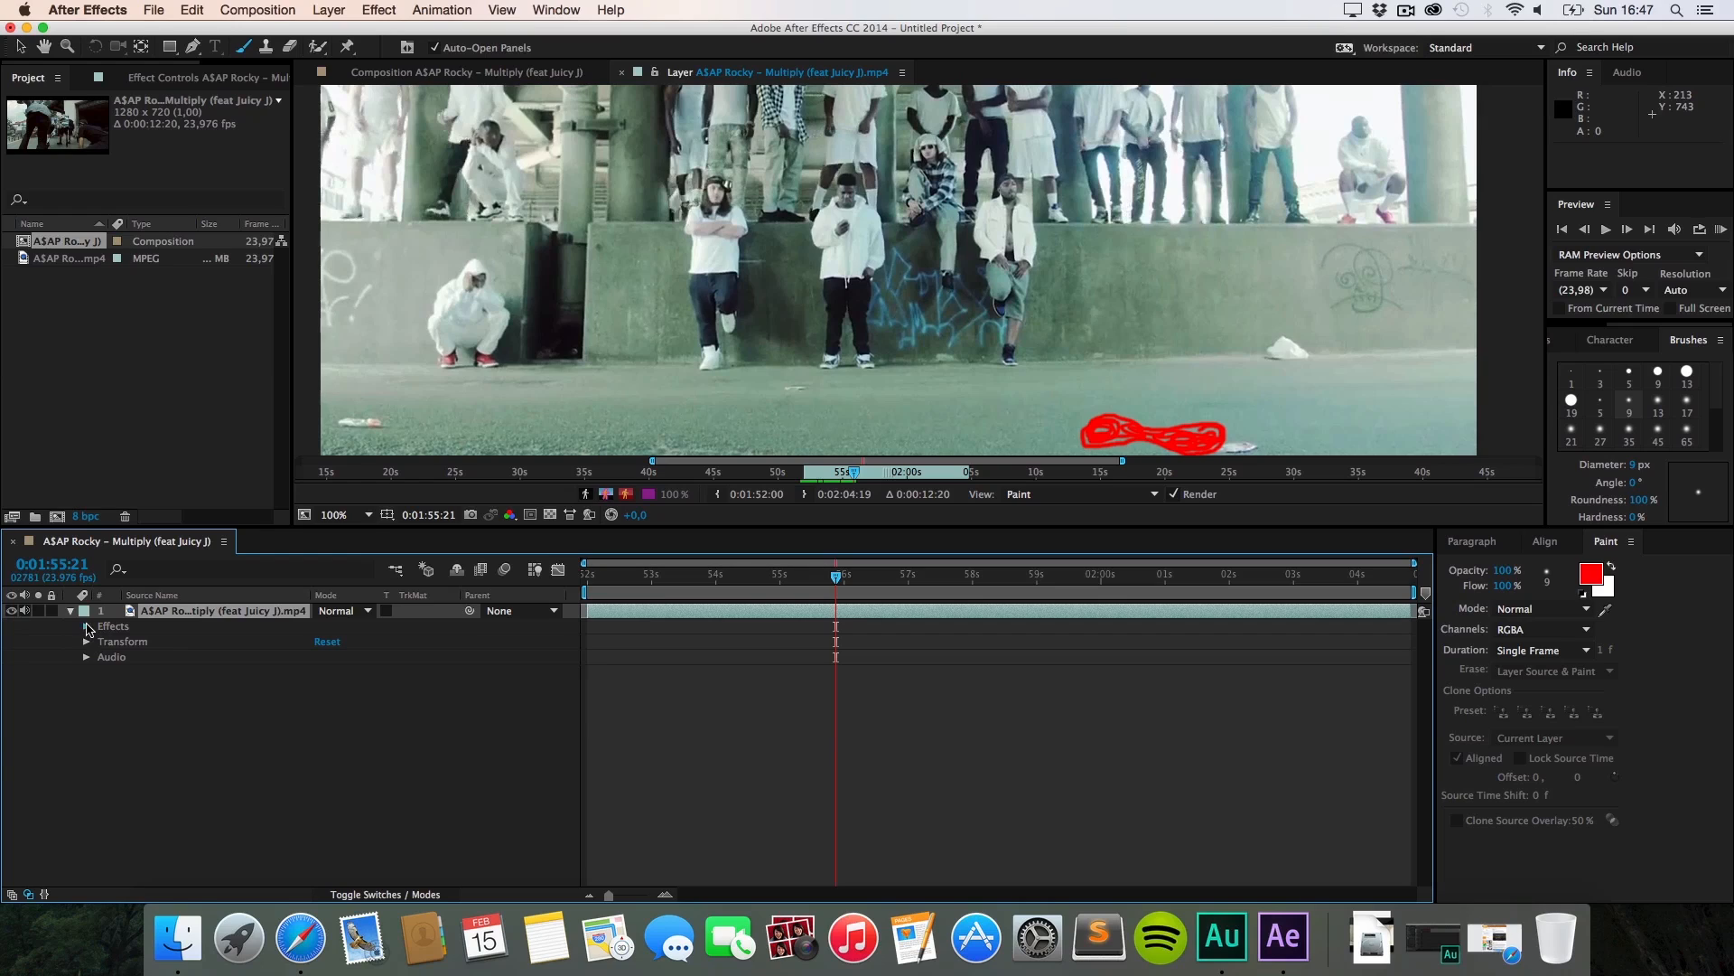
{"action": "left_click", "coordinate": [87, 626]}
{"action": "left_click", "coordinate": [103, 641]}
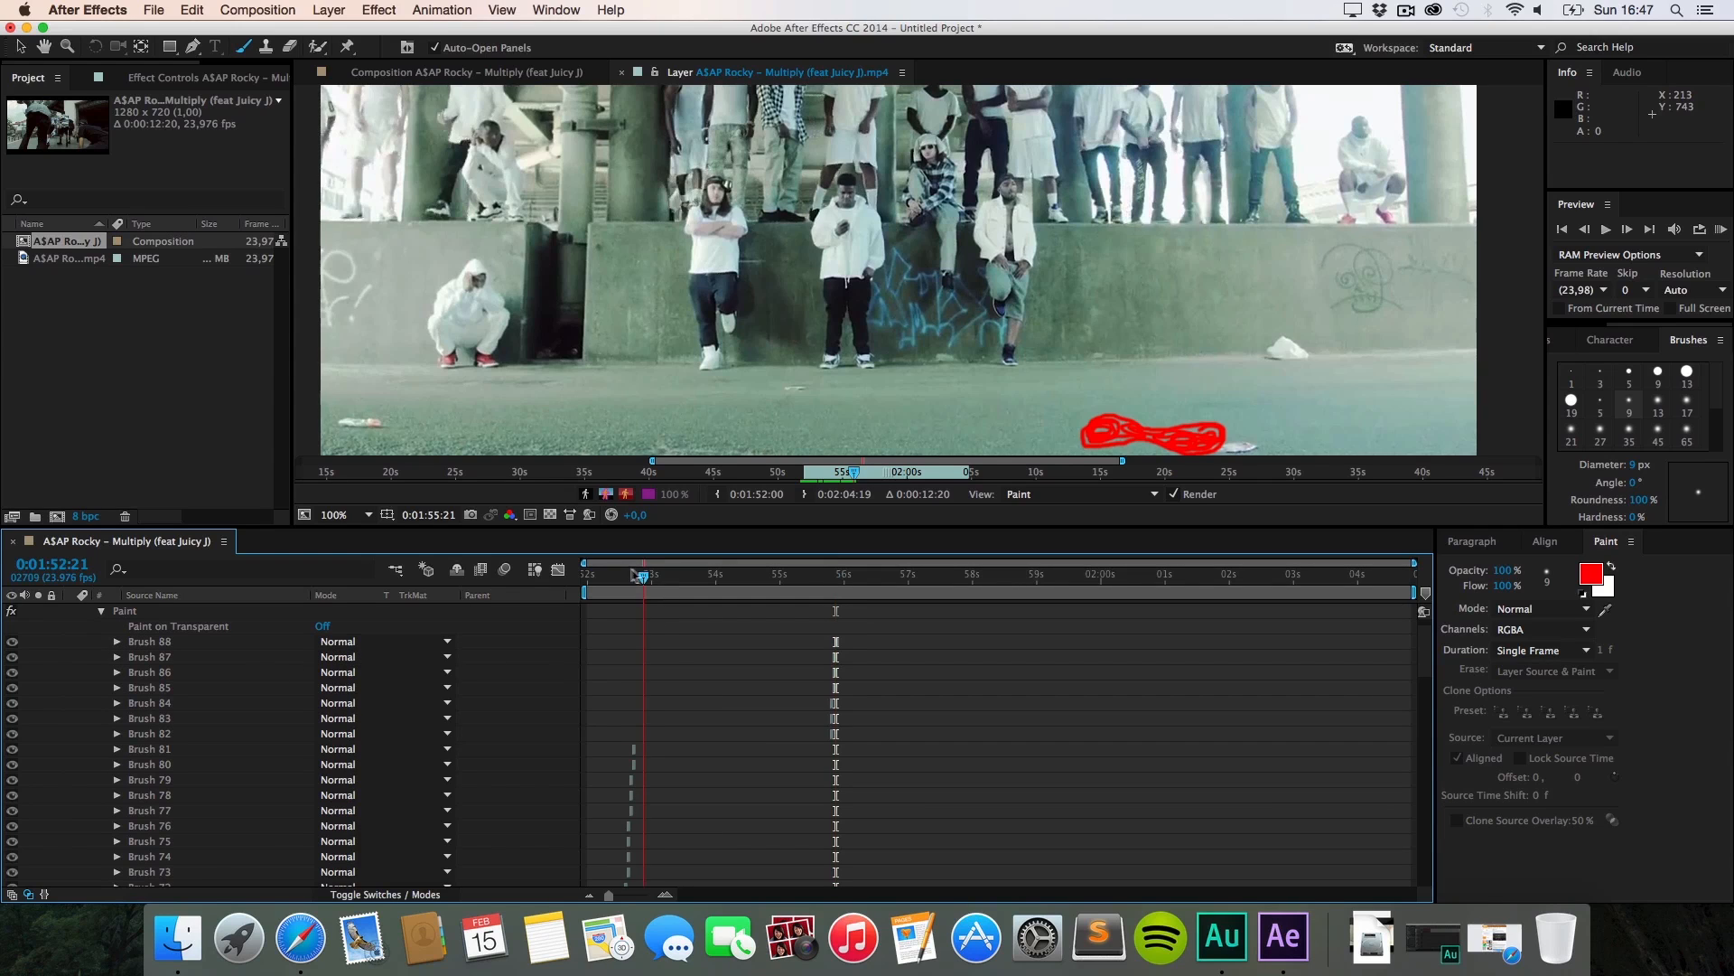
Step: Scrub to frame 1:55:20 and toggle Brush 85's visibility to identify its stroke
{"action": "left_click", "coordinate": [584, 576]}
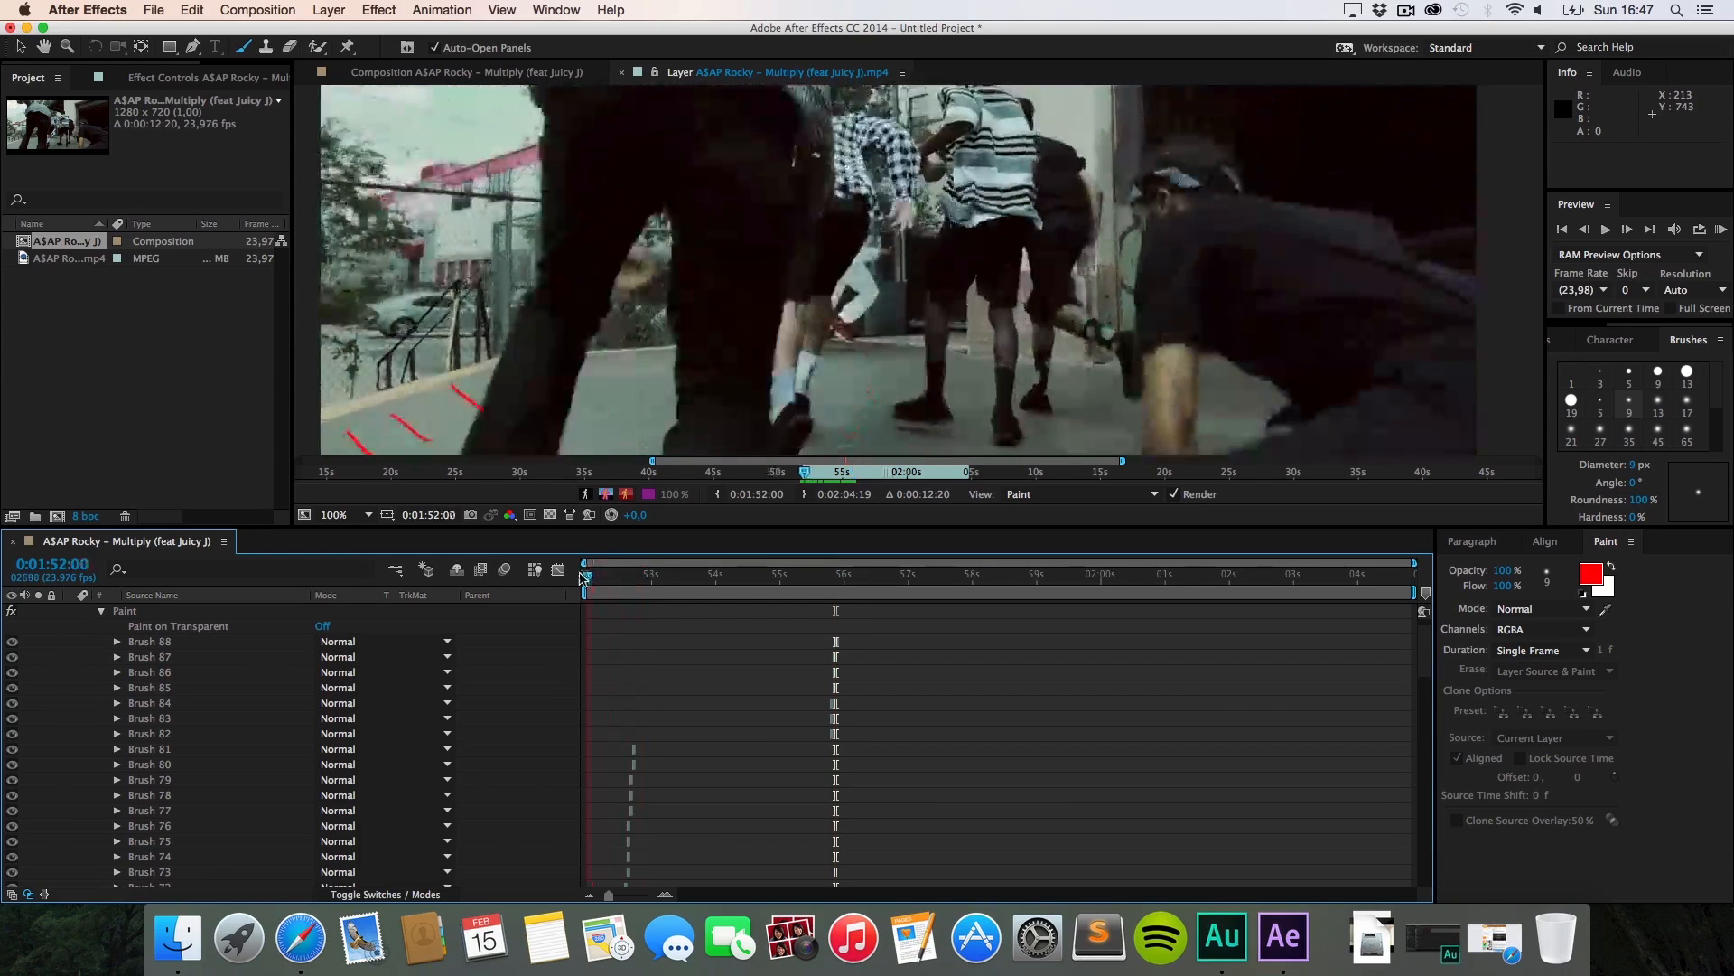
{"action": "left_click_drag", "start_coordinate": [583, 578], "coordinate": [601, 576]}
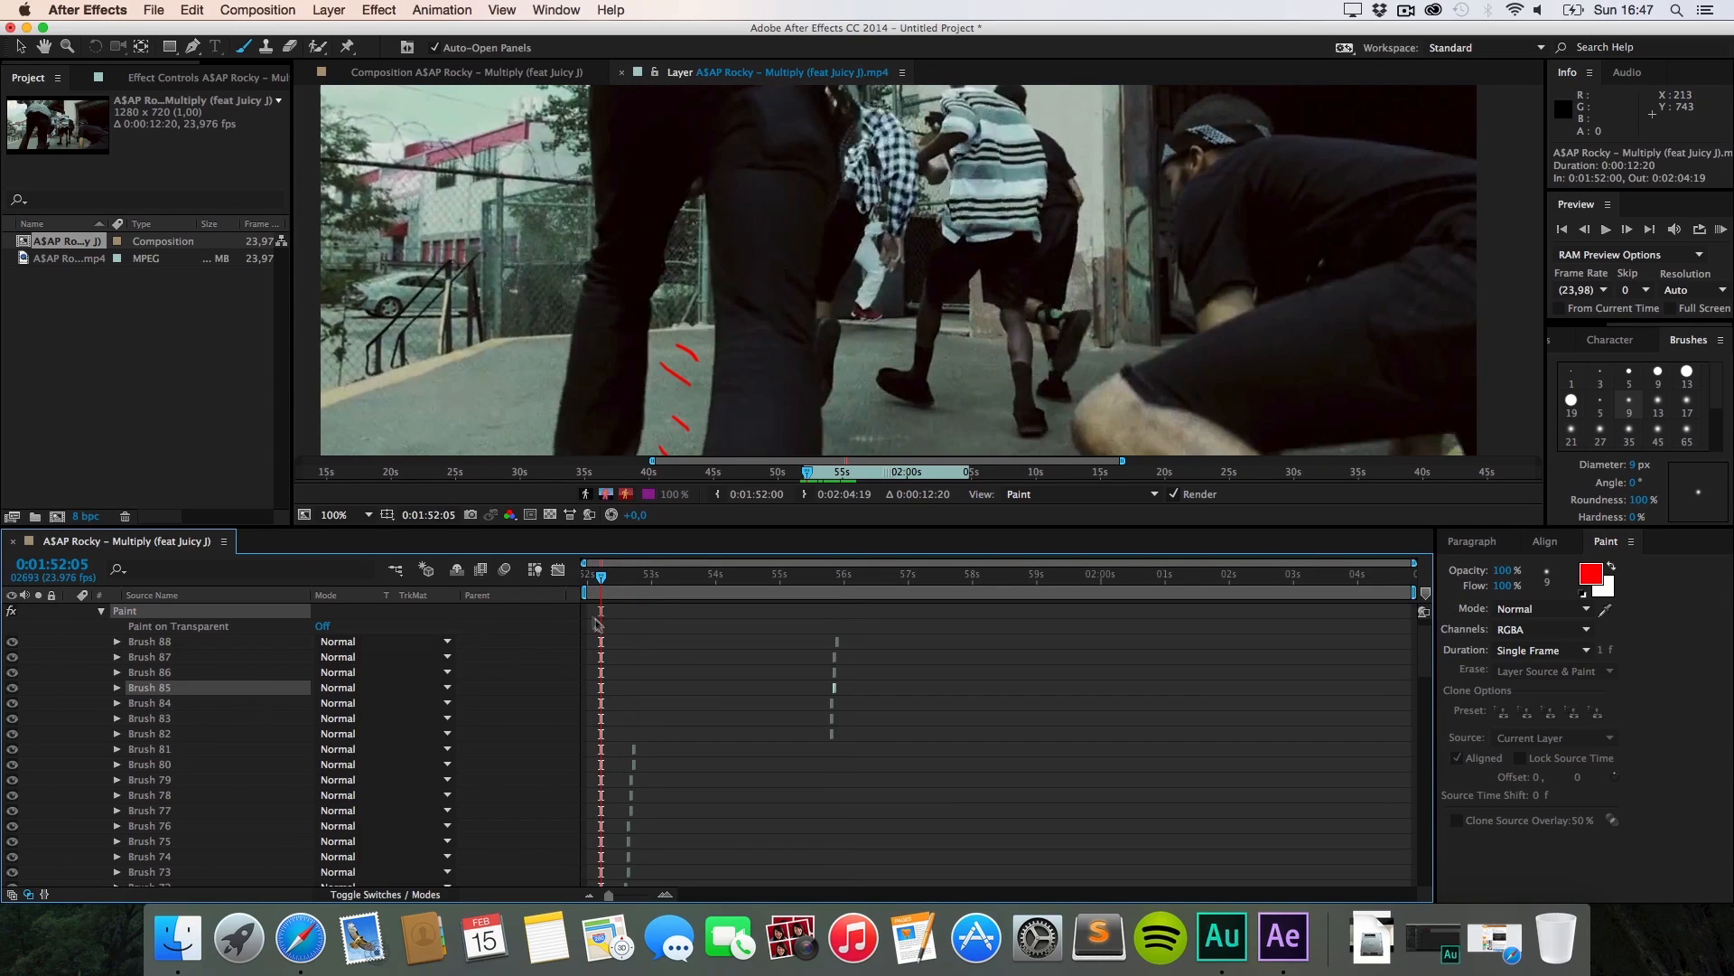
{"action": "left_click_drag", "start_coordinate": [602, 578], "coordinate": [830, 635]}
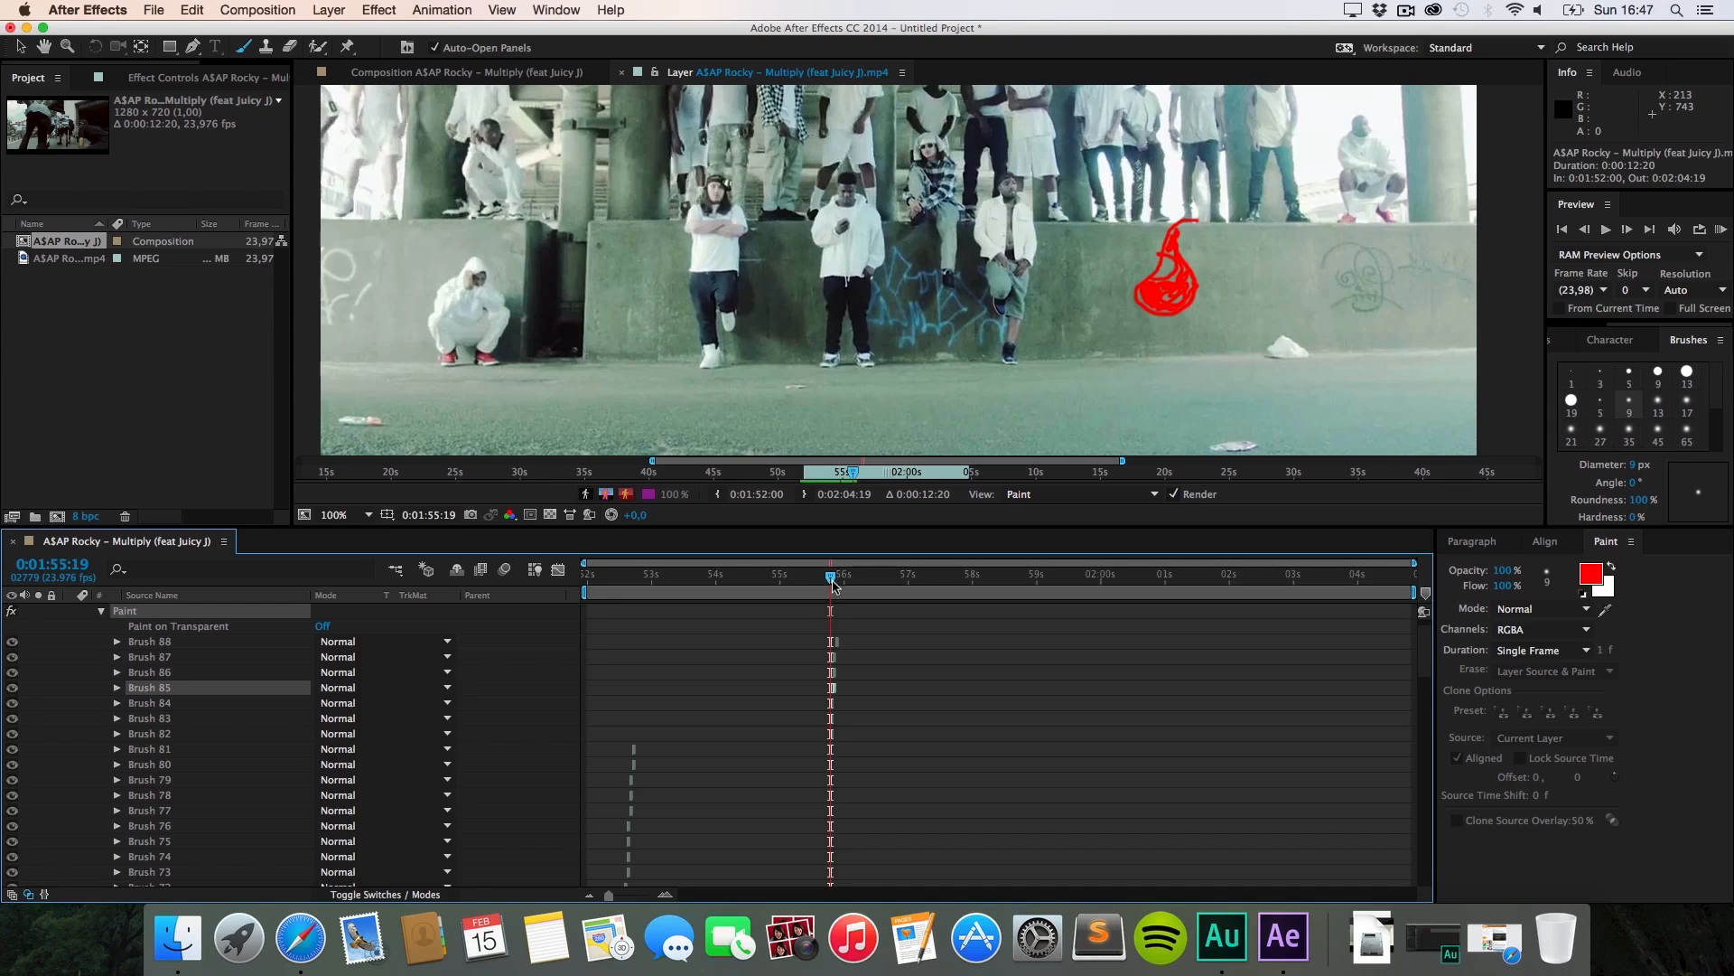
{"action": "left_click", "coordinate": [833, 582]}
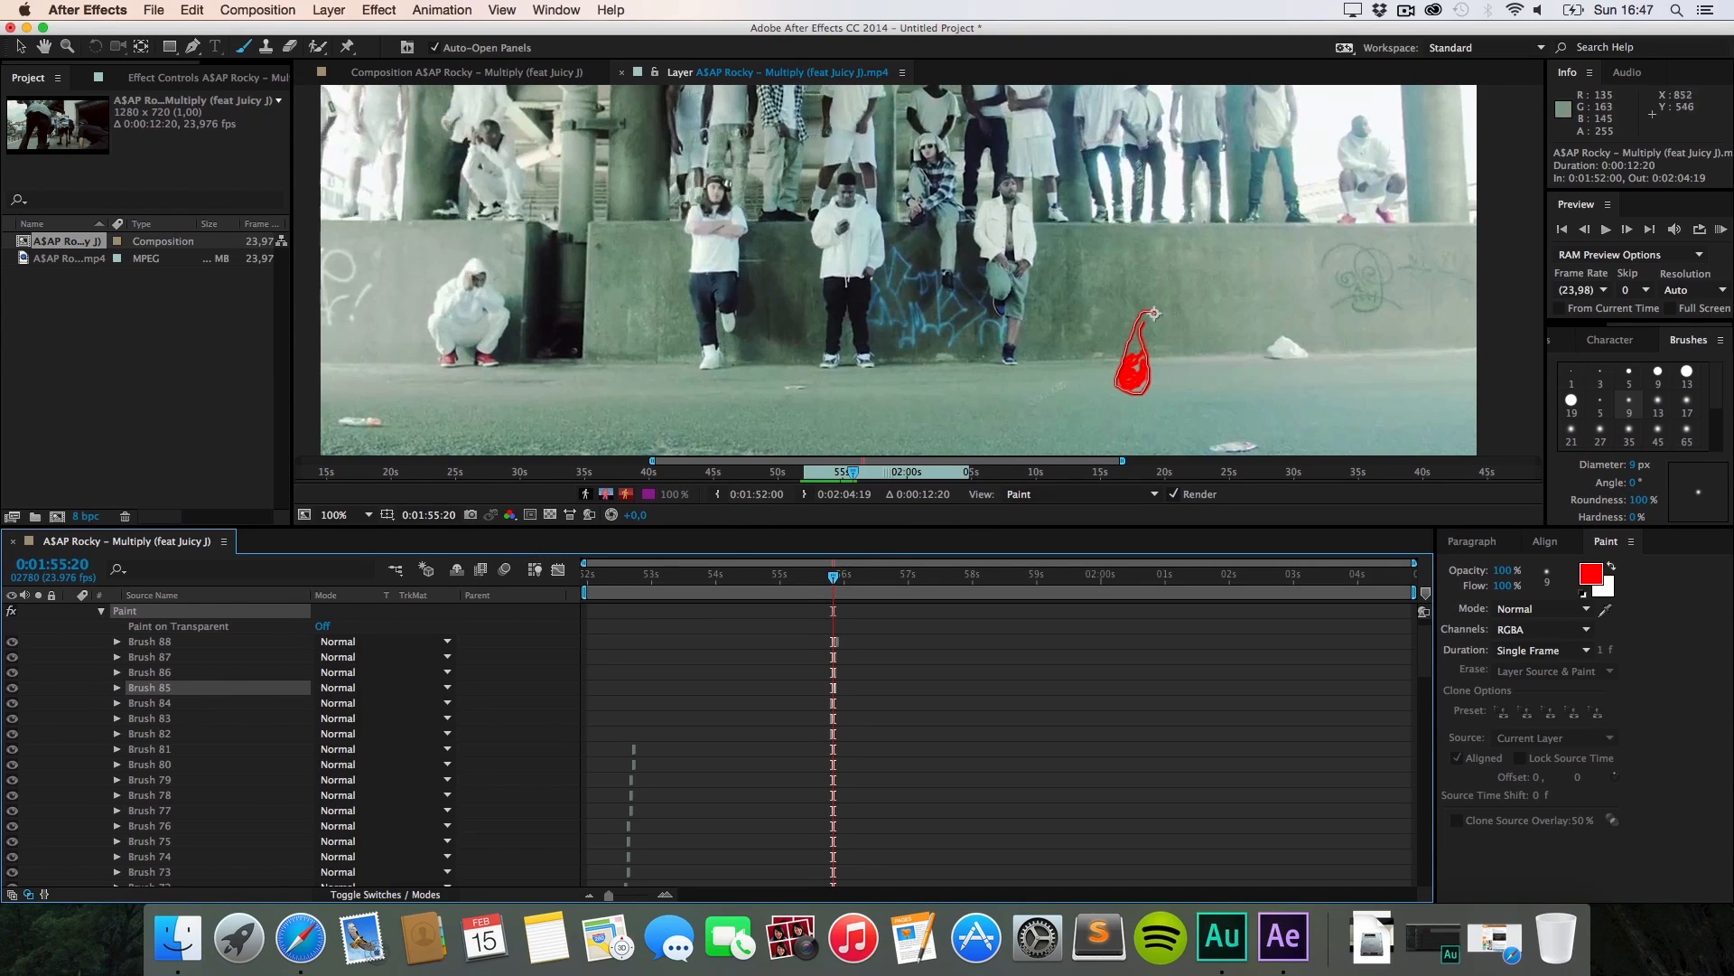
{"action": "left_click", "coordinate": [12, 689]}
{"action": "left_click", "coordinate": [12, 689]}
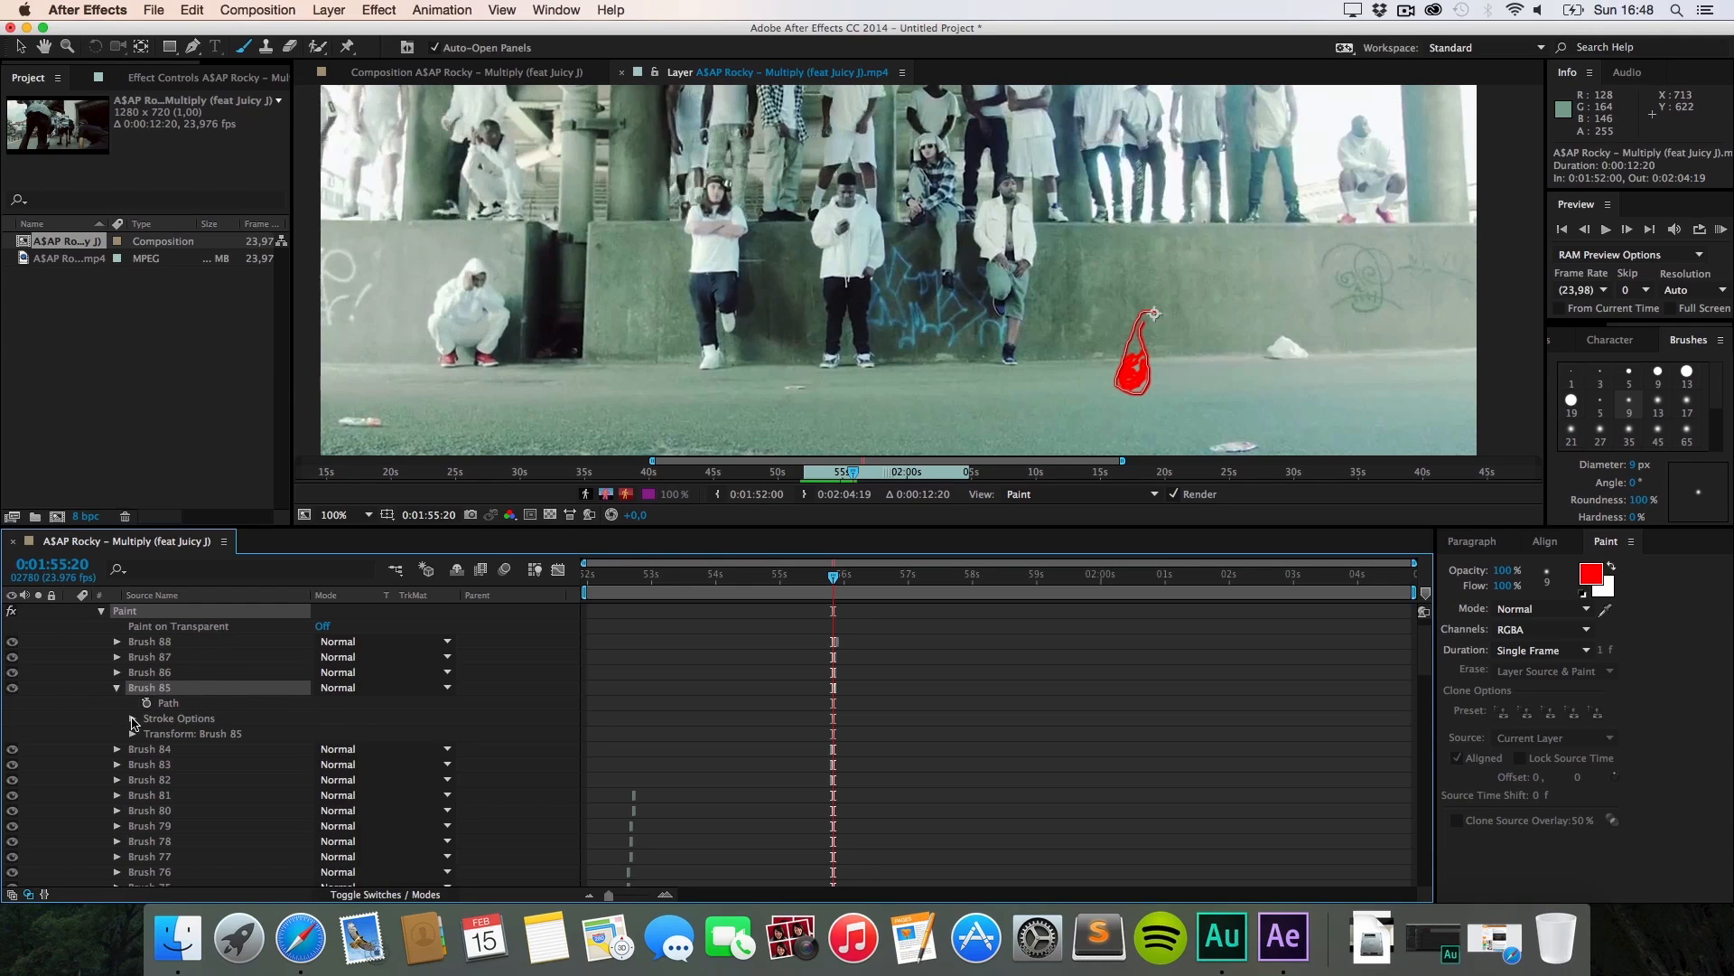
{"action": "left_click", "coordinate": [133, 719]}
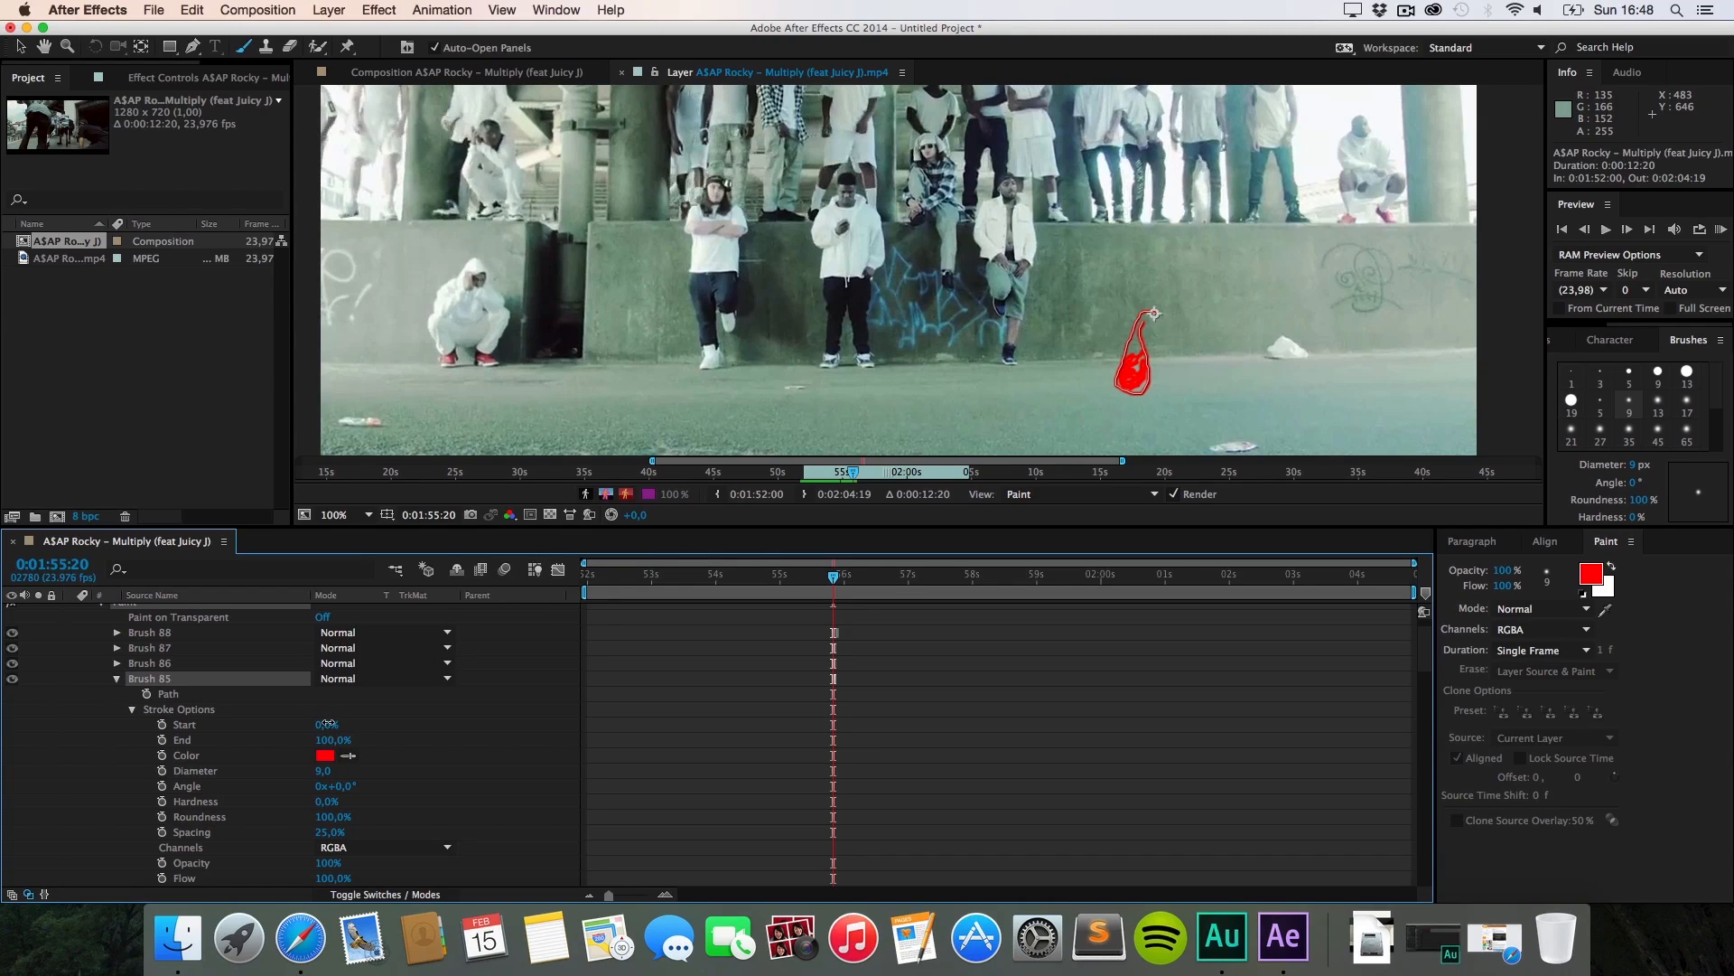
{"action": "mouse_move", "coordinate": [327, 723]}
{"action": "left_mouse_down"}
{"action": "mouse_move", "coordinate": [258, 739]}
{"action": "mouse_move", "coordinate": [350, 739]}
{"action": "mouse_move", "coordinate": [254, 725]}
{"action": "mouse_move", "coordinate": [361, 727]}
{"action": "mouse_move", "coordinate": [221, 731]}
{"action": "left_mouse_up"}
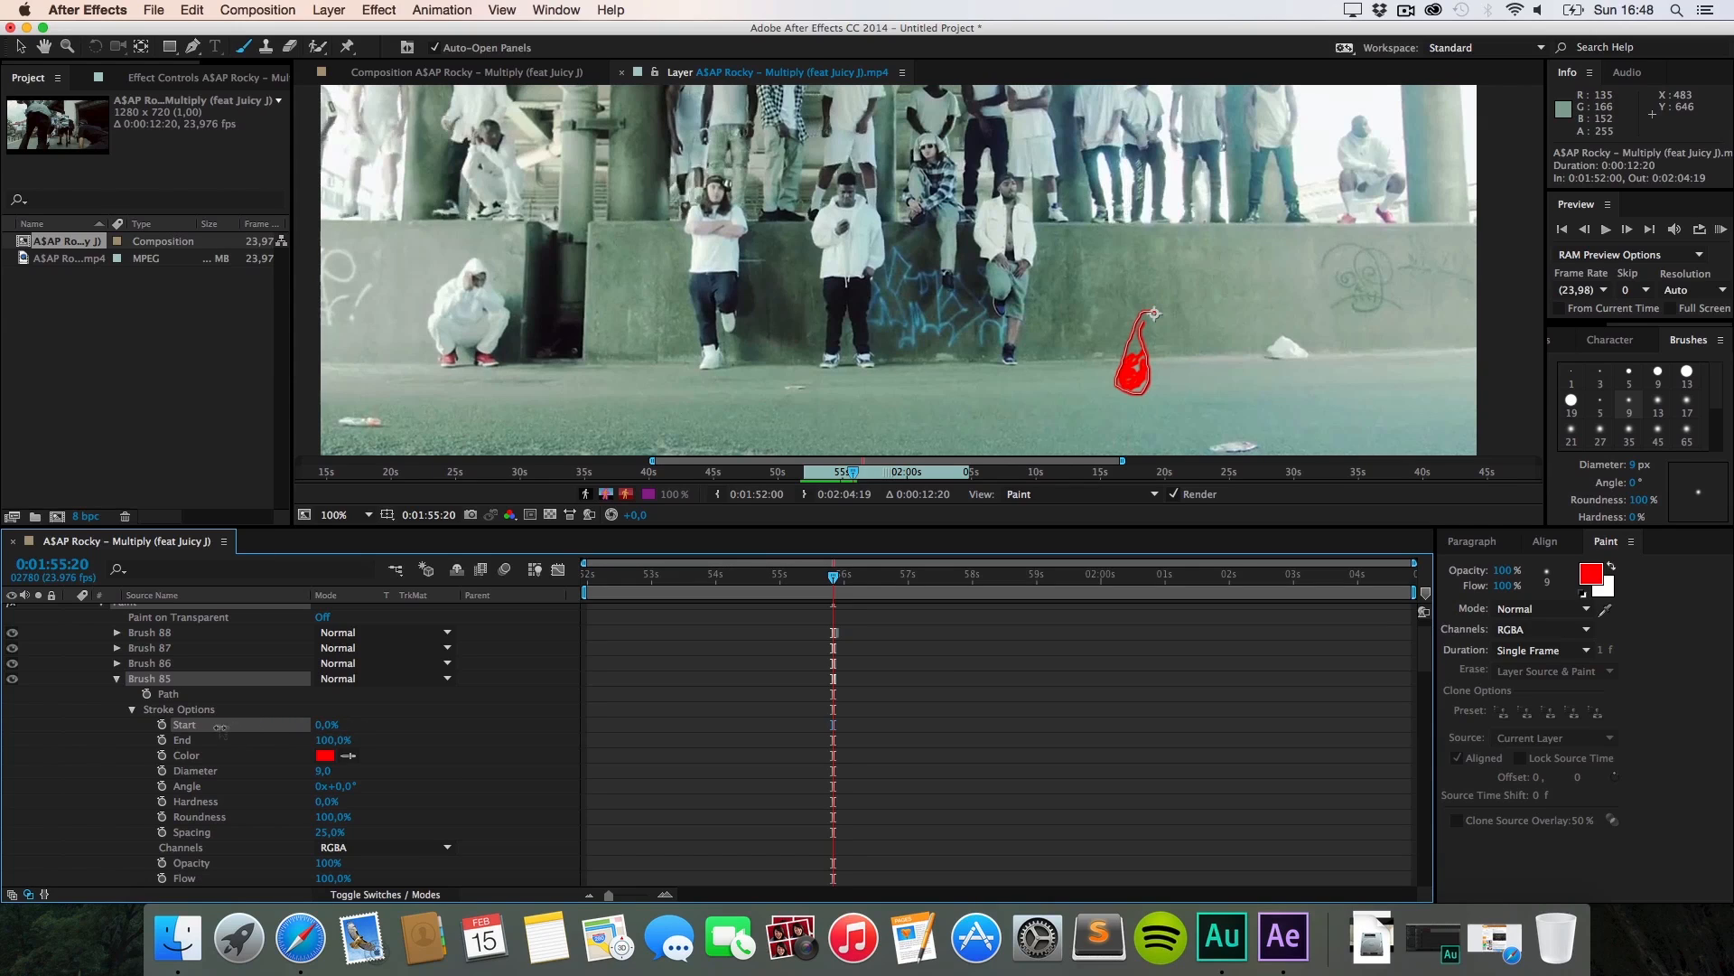
{"action": "left_click", "coordinate": [324, 755]}
{"action": "left_click", "coordinate": [757, 385]}
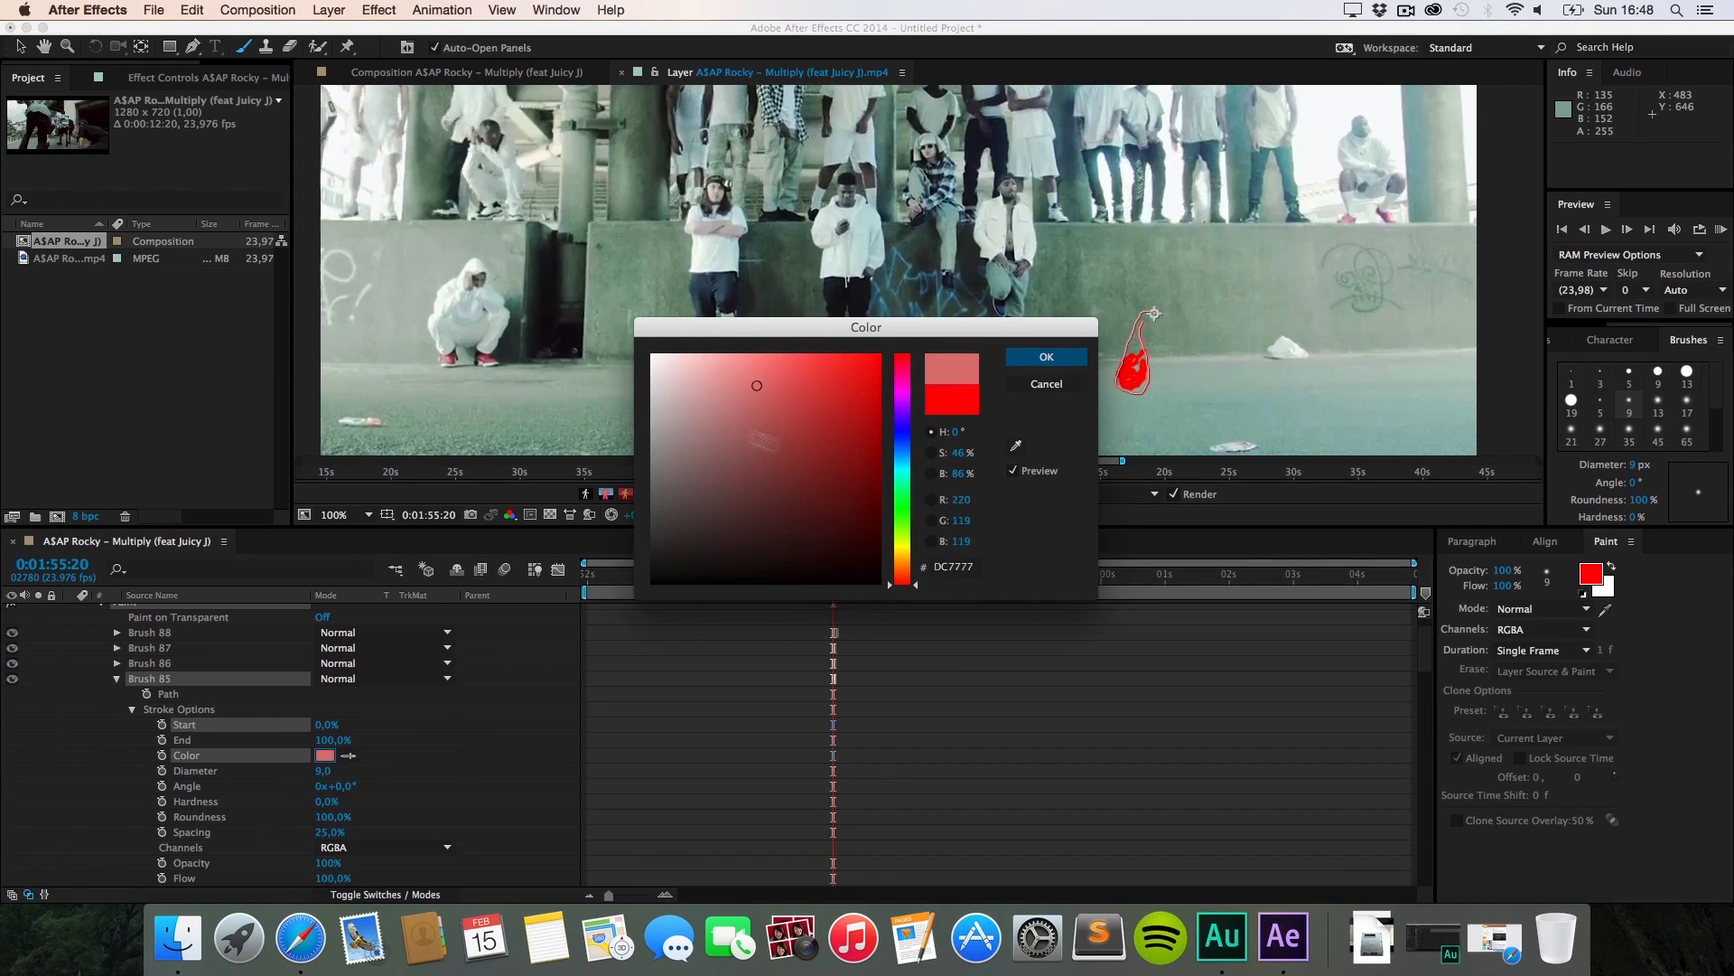
{"action": "left_click", "coordinate": [1046, 384]}
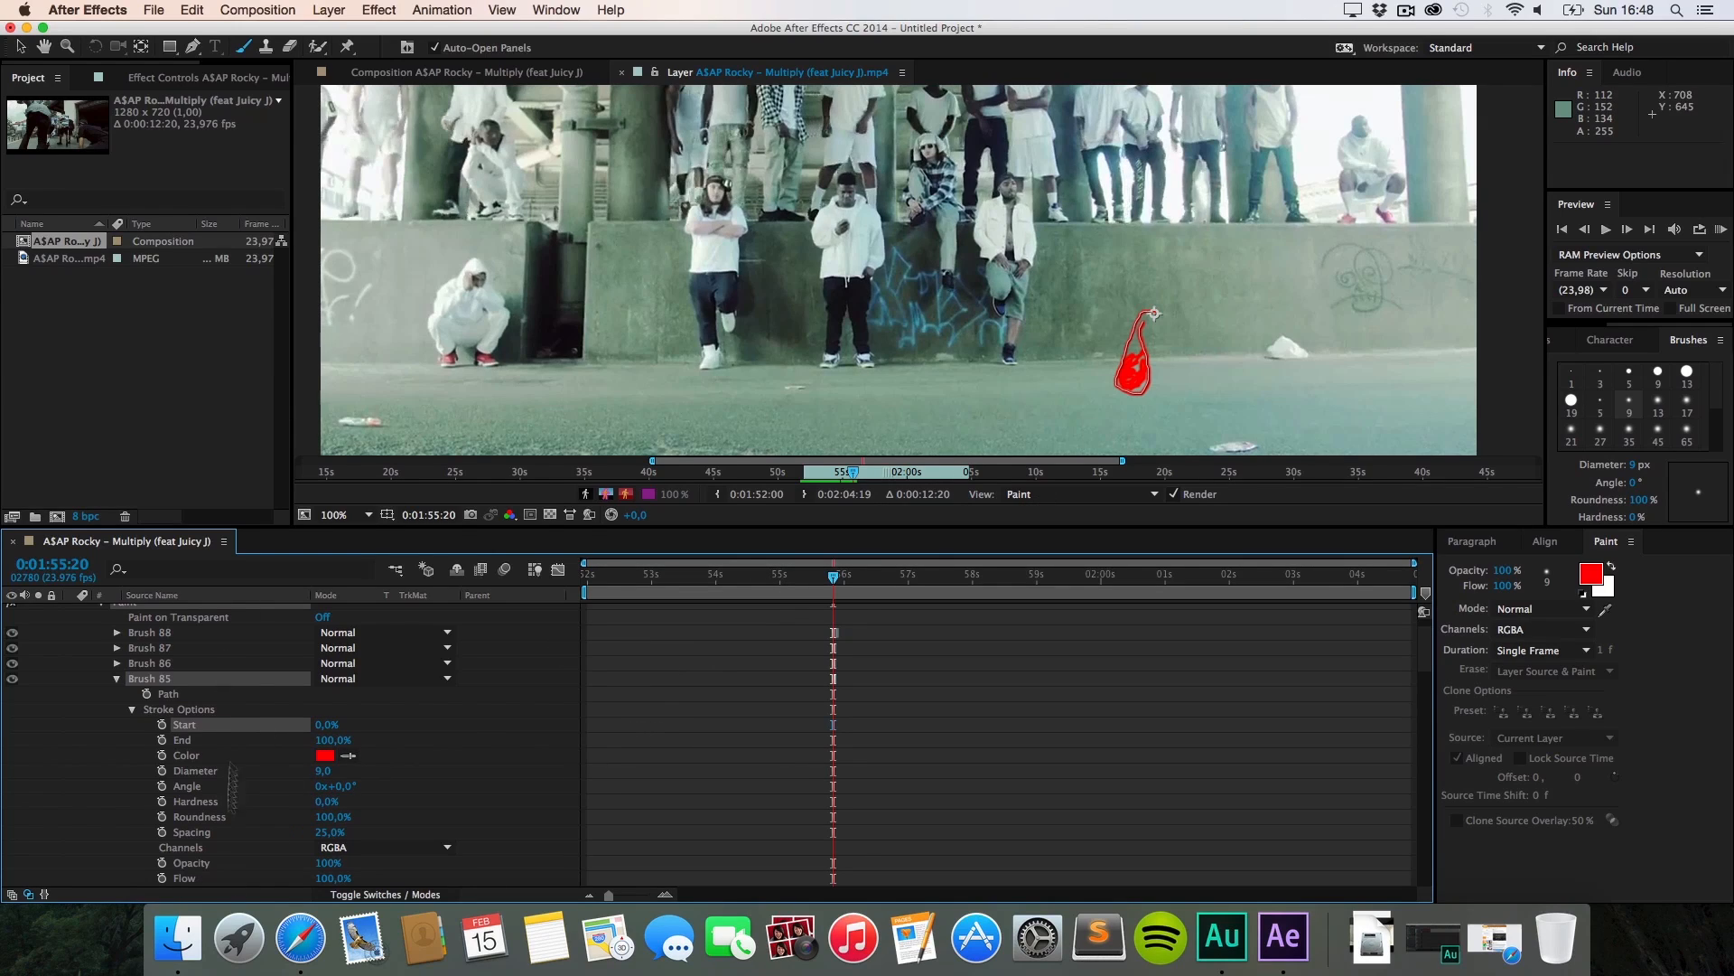
{"action": "left_click", "coordinate": [184, 638], "text": "shift"}
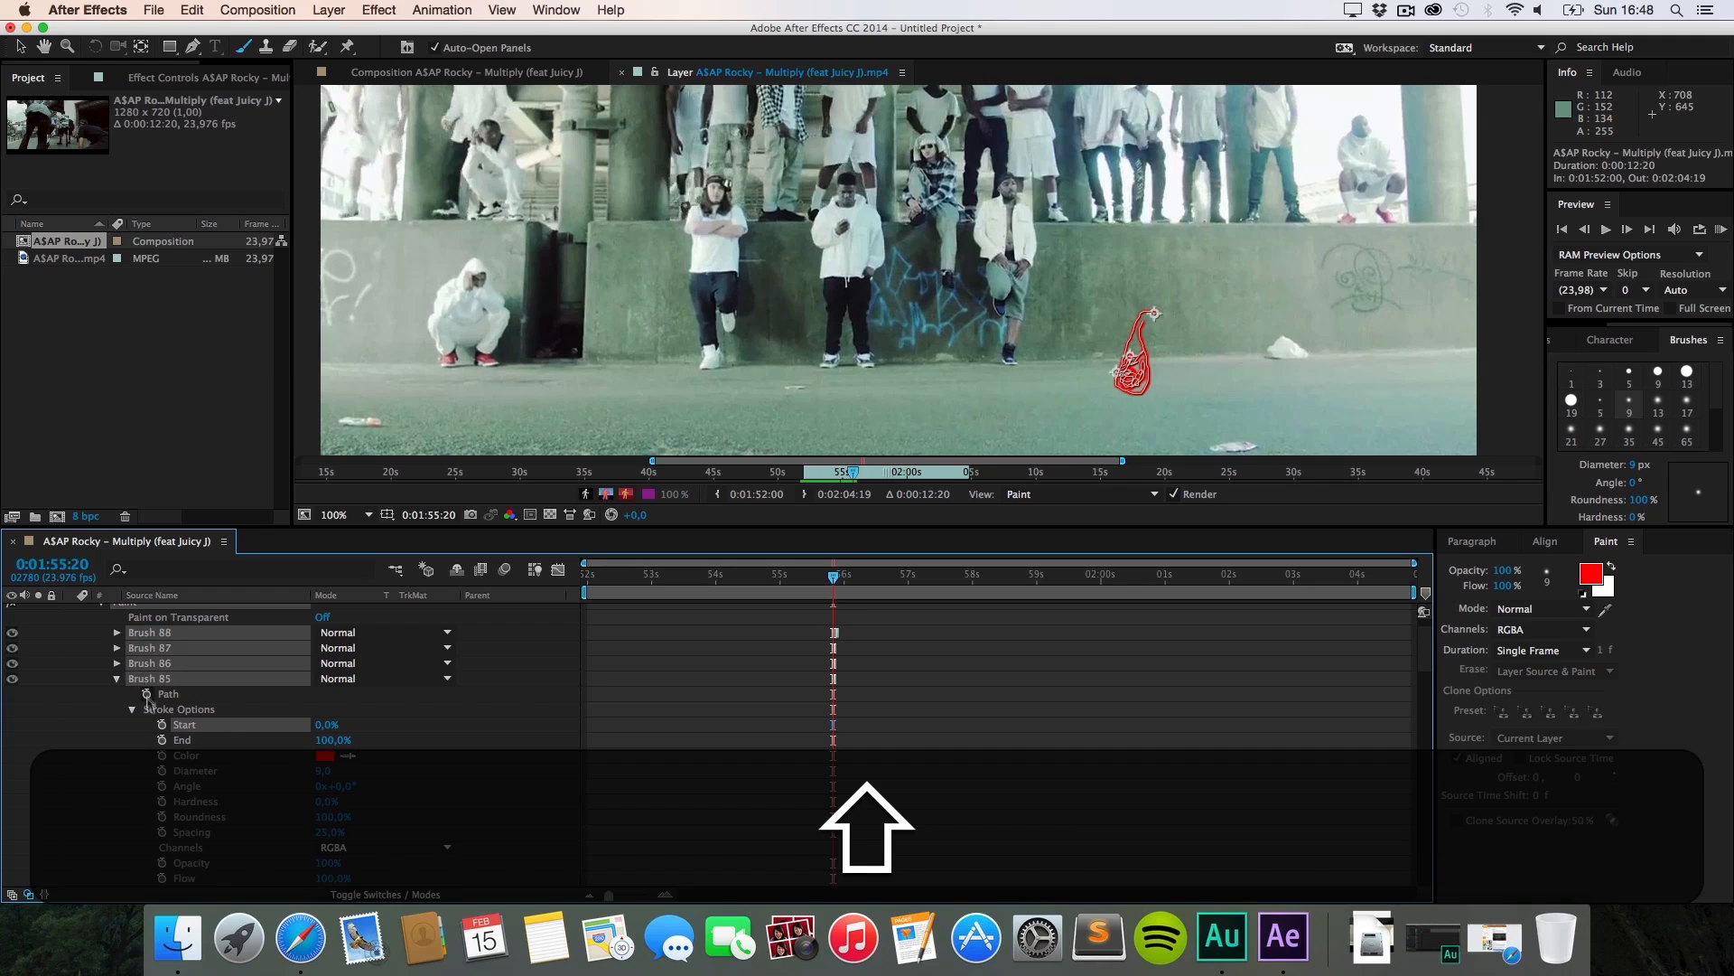
{"action": "left_click", "coordinate": [326, 758]}
{"action": "mouse_move", "coordinate": [724, 537]}
{"action": "left_mouse_down"}
{"action": "mouse_move", "coordinate": [795, 485]}
{"action": "mouse_move", "coordinate": [750, 400]}
{"action": "mouse_move", "coordinate": [802, 461]}
{"action": "left_mouse_up"}
{"action": "left_click", "coordinate": [1046, 384]}
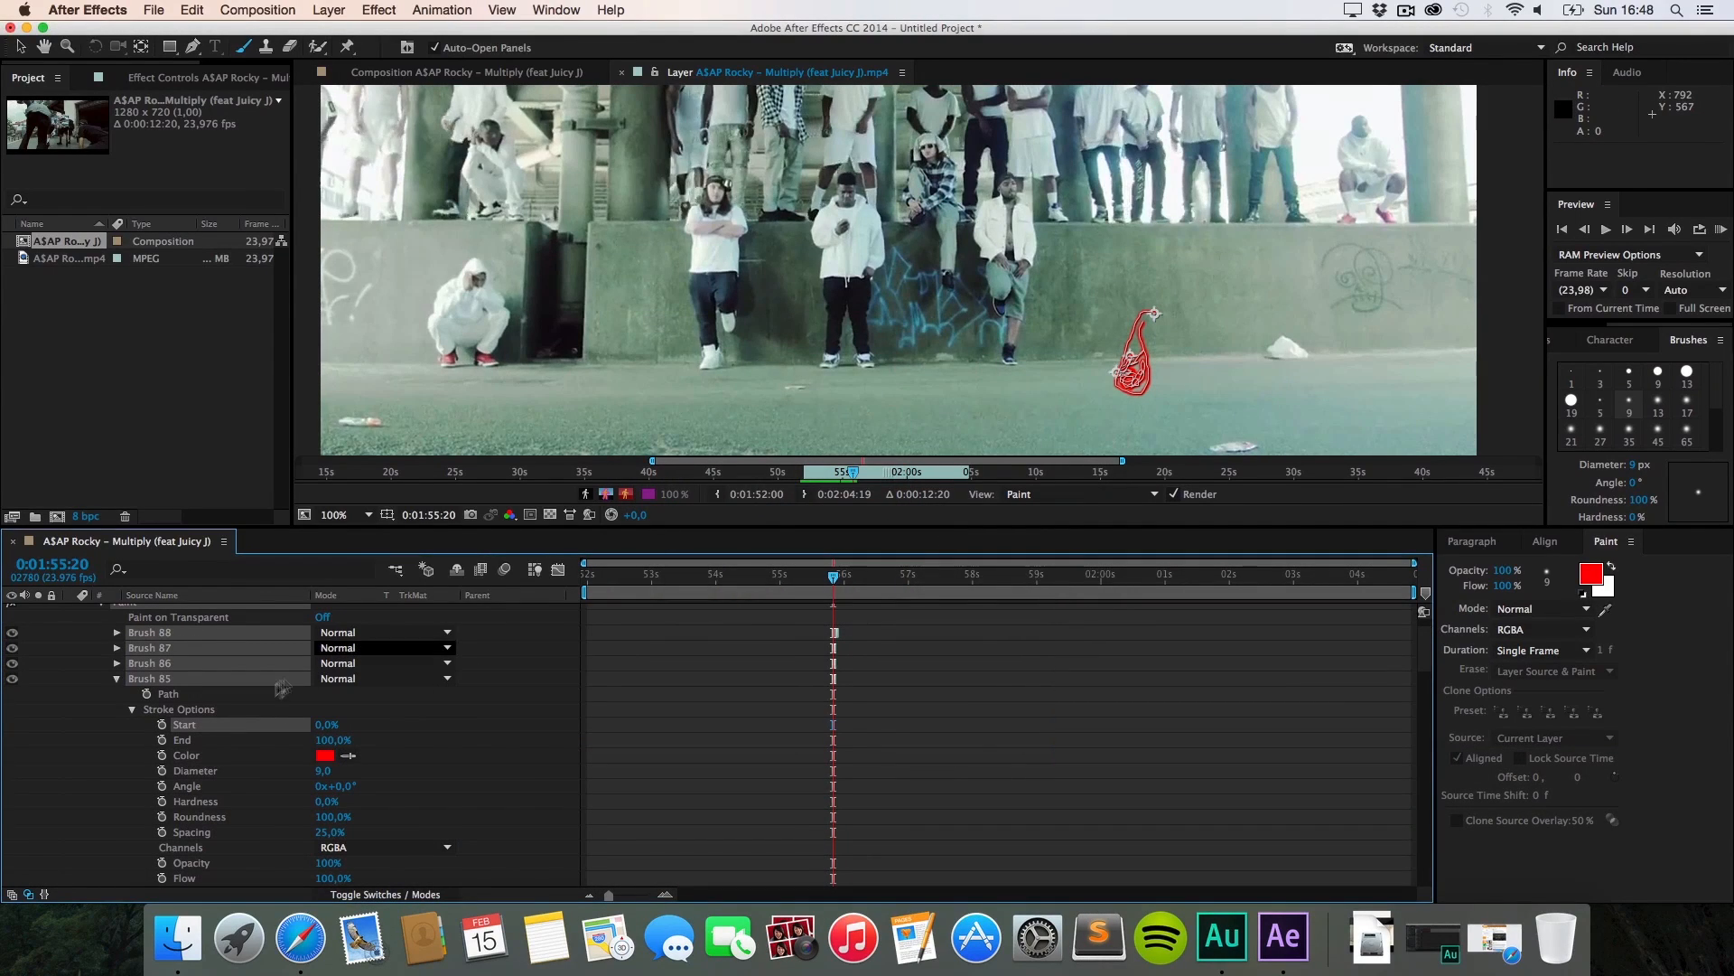
{"action": "mouse_move", "coordinate": [322, 772]}
{"action": "left_mouse_down"}
{"action": "mouse_move", "coordinate": [396, 767]}
{"action": "mouse_move", "coordinate": [369, 765]}
{"action": "left_mouse_up"}
{"action": "key", "text": "super+z"}
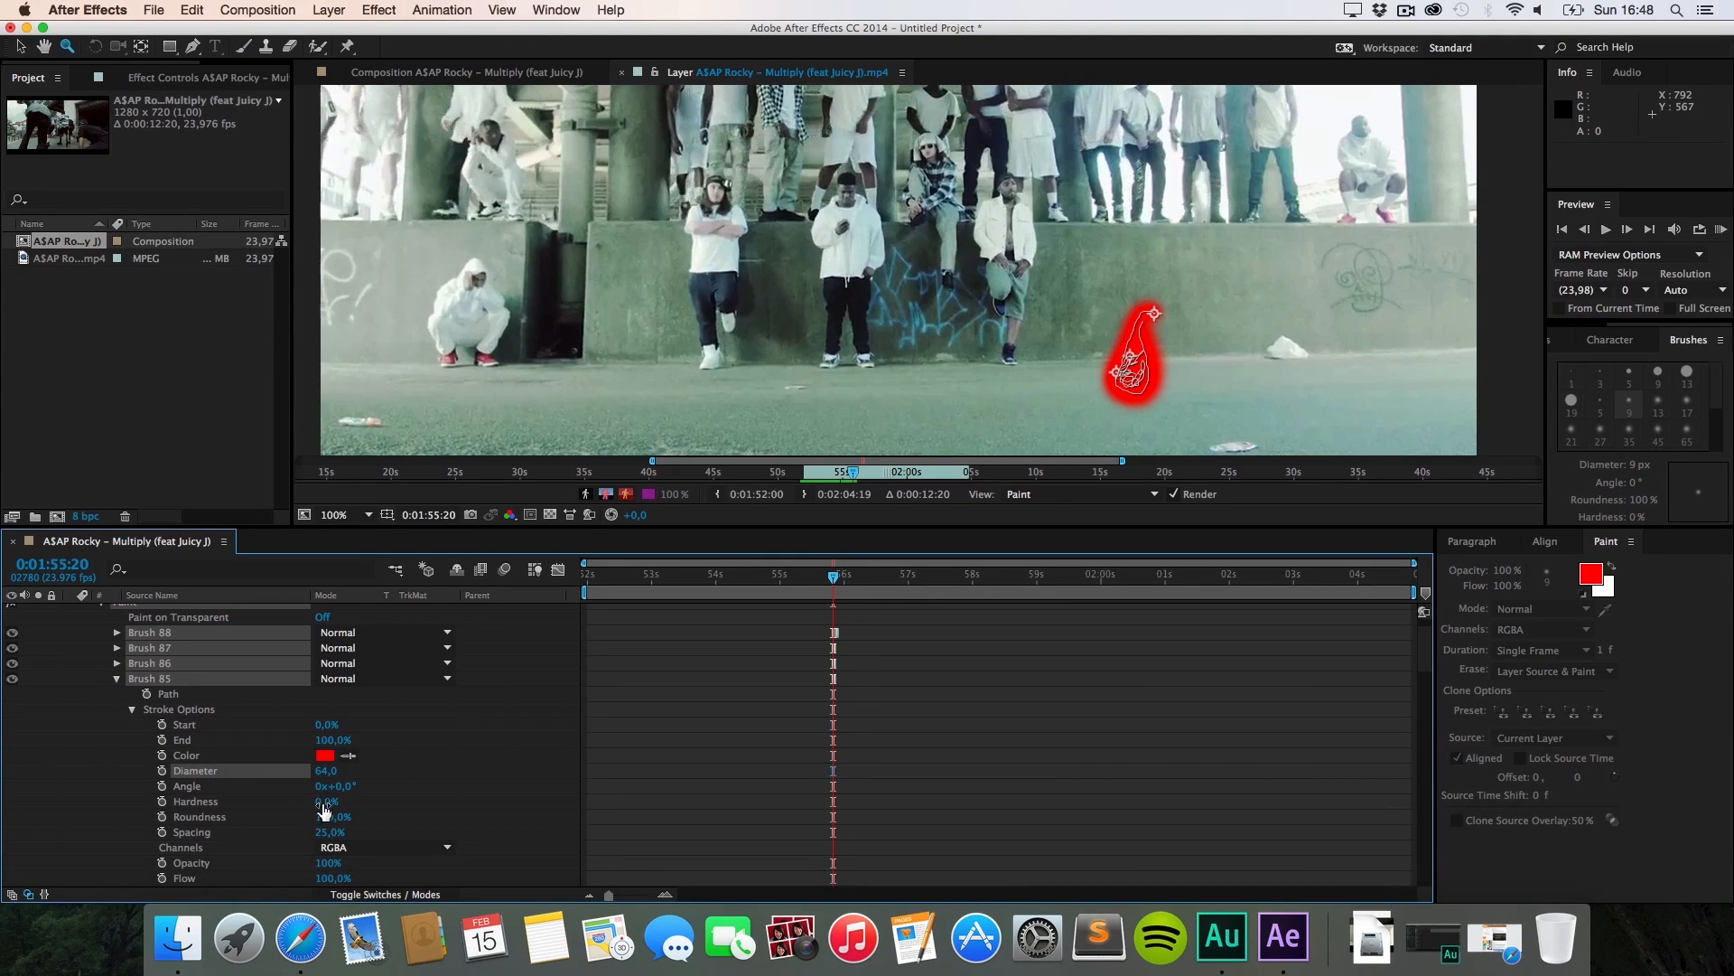
{"action": "mouse_move", "coordinate": [326, 807]}
{"action": "left_mouse_down"}
{"action": "mouse_move", "coordinate": [485, 792]}
{"action": "mouse_move", "coordinate": [374, 786]}
{"action": "mouse_move", "coordinate": [488, 793]}
{"action": "left_mouse_up"}
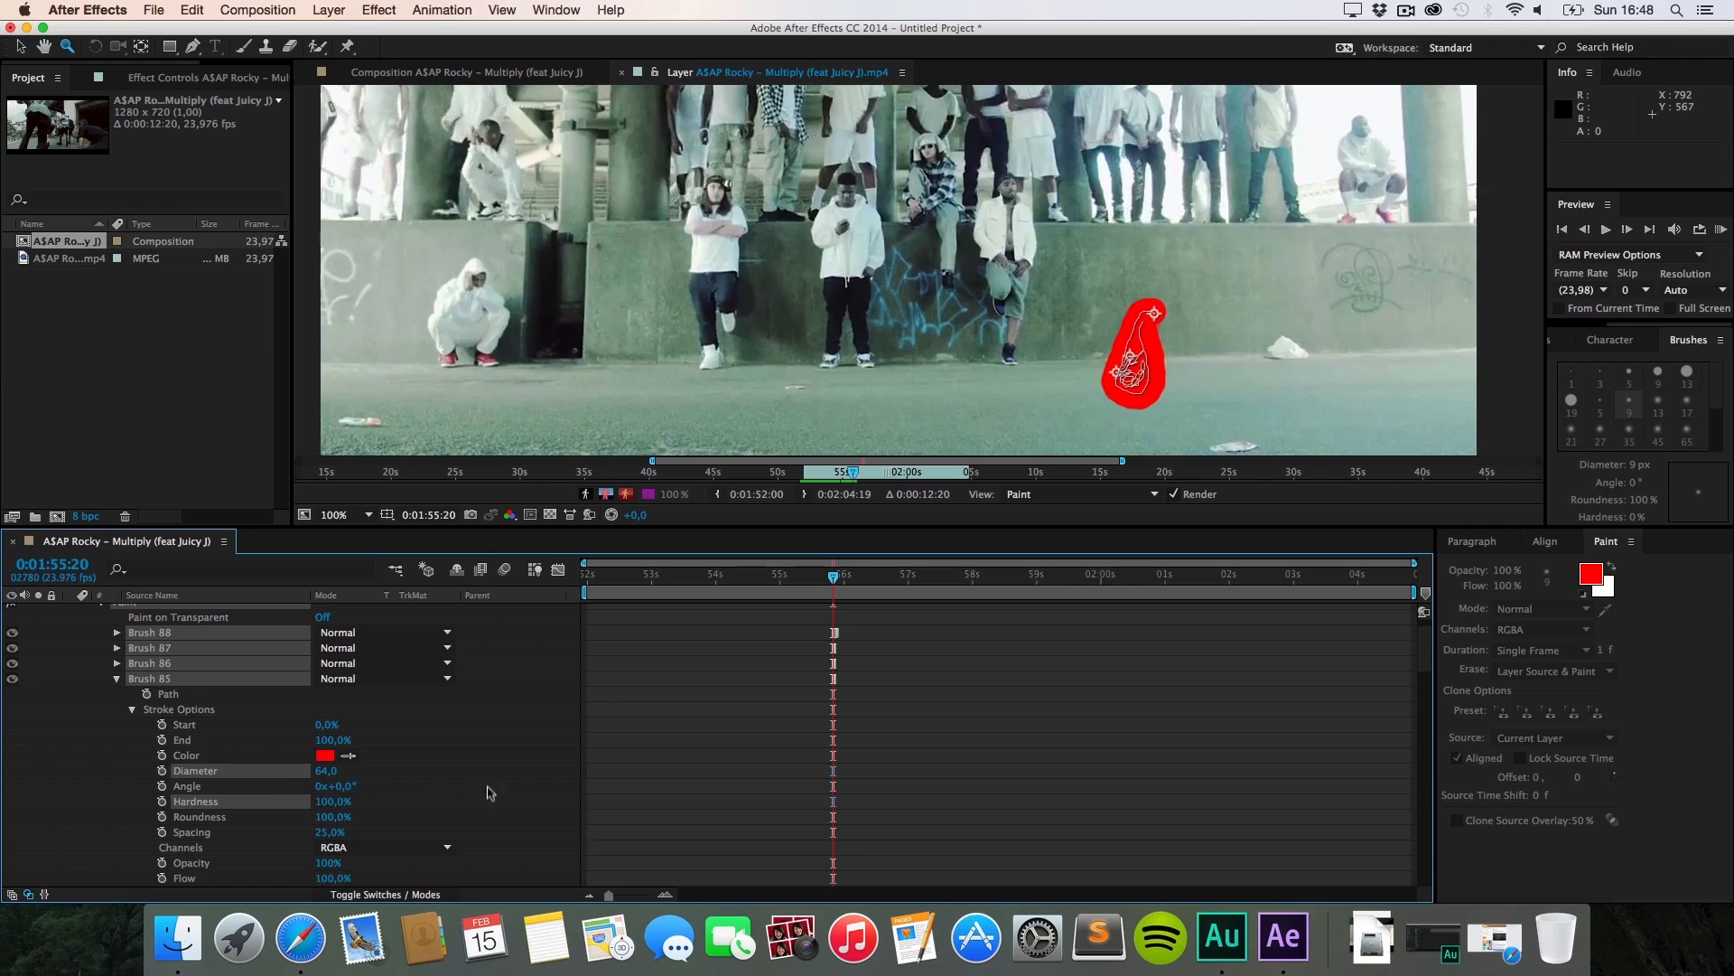
{"action": "key", "text": "super+z"}
{"action": "key", "text": "super+z"}
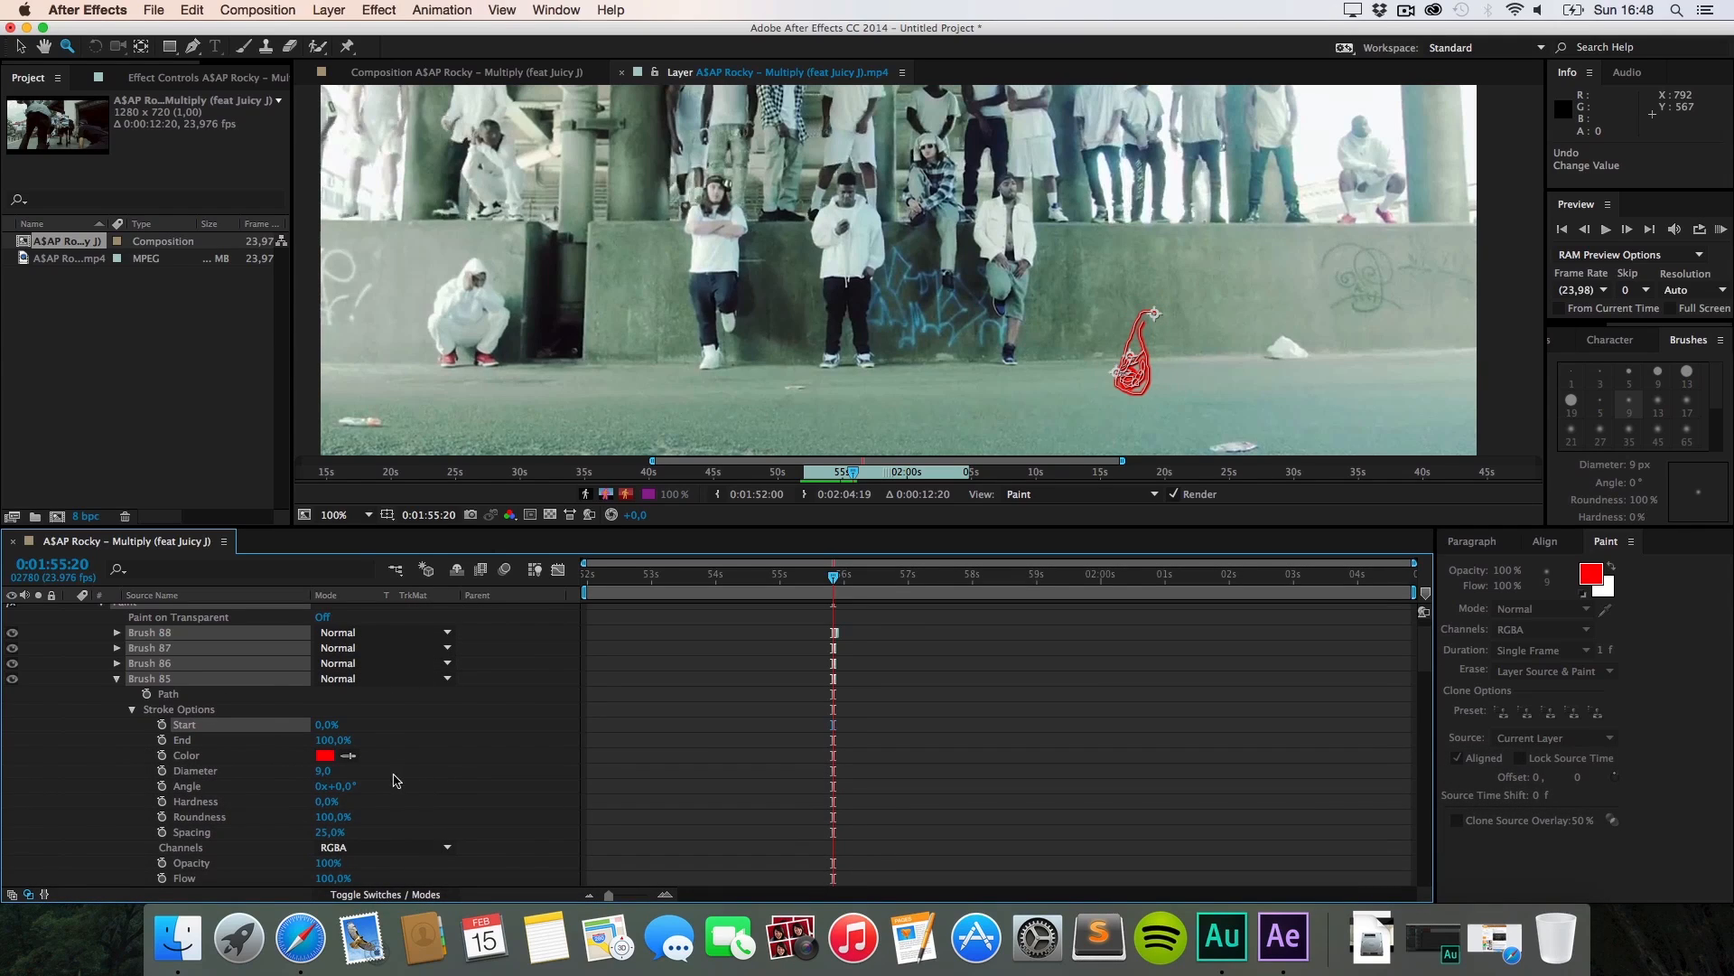
{"action": "scroll", "coordinate": [403, 752], "scroll_direction": "down", "scroll_amount": 5}
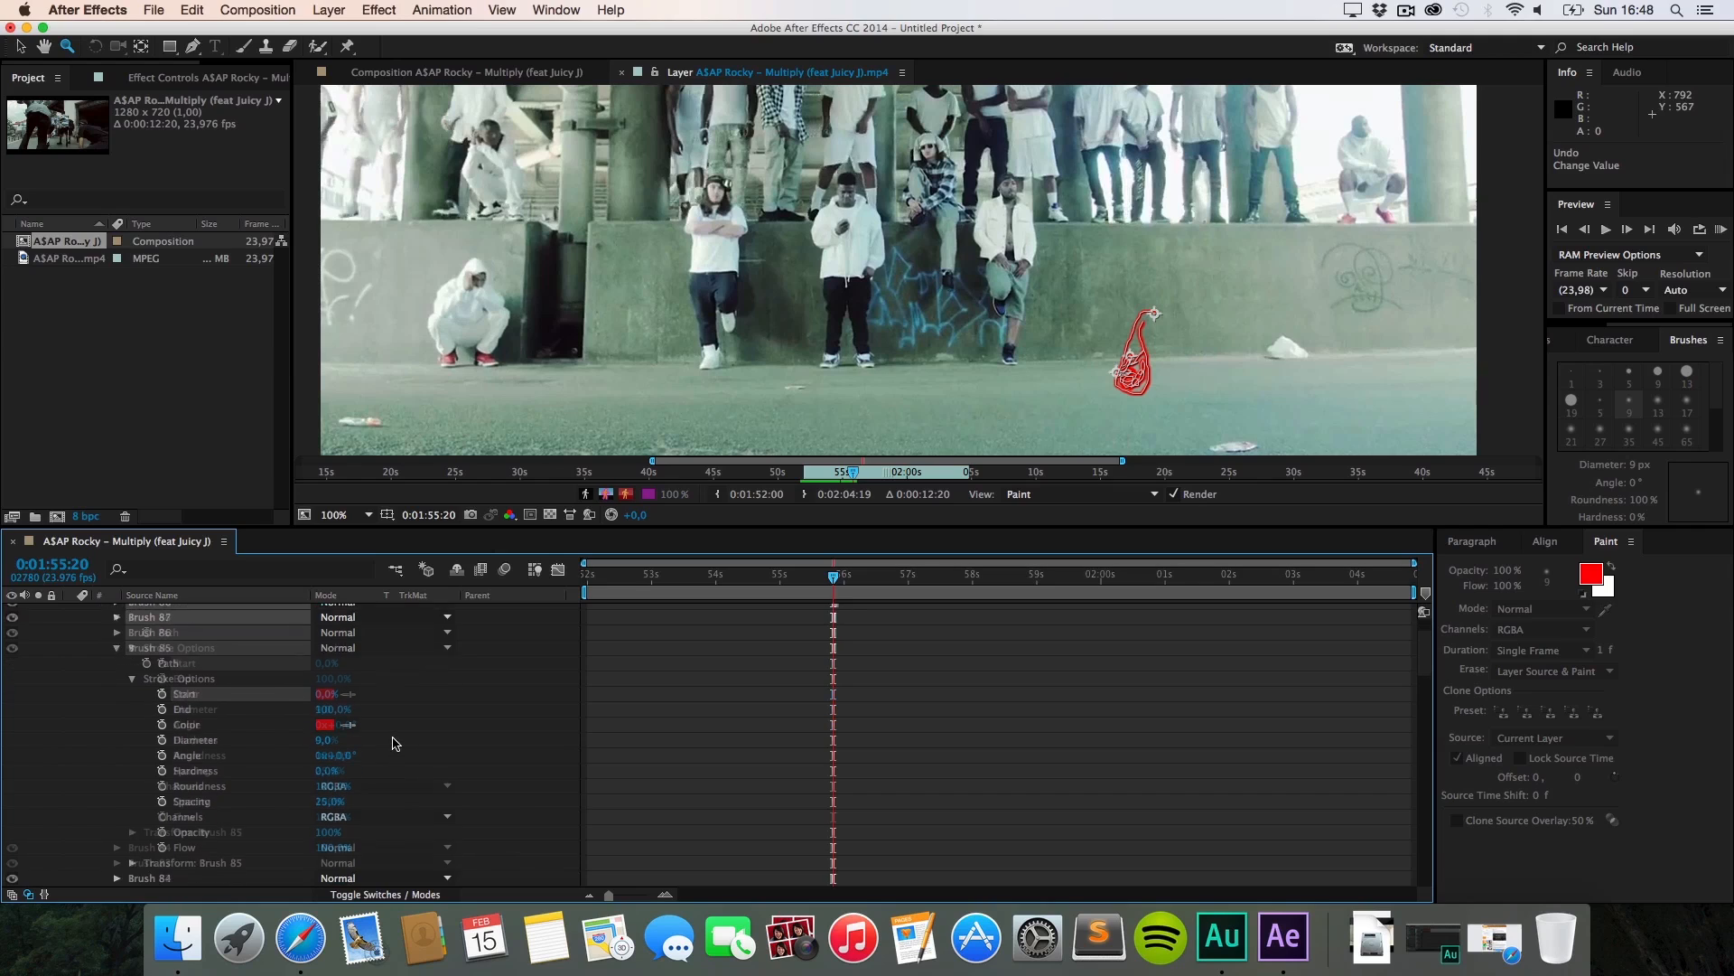
{"action": "scroll", "coordinate": [393, 741], "scroll_direction": "up", "scroll_amount": 4}
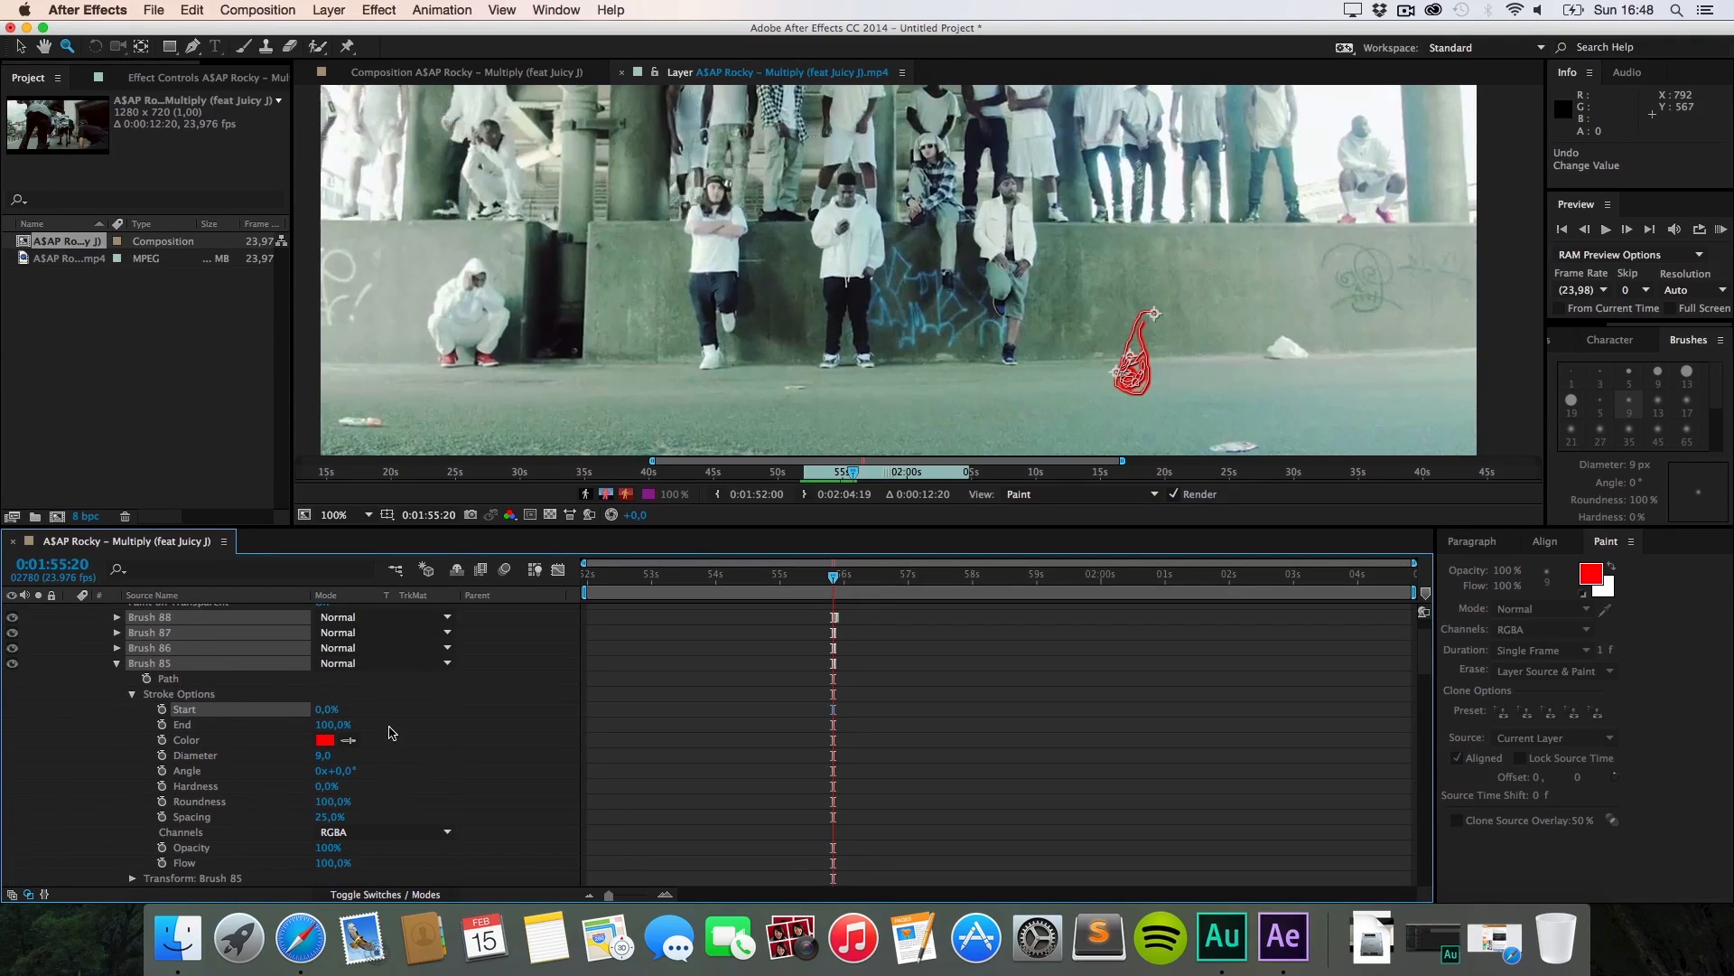
Step: Collapse Brush 85, return to frame 0:01:55:21, select Brush 88, and switch to the Selection tool
{"action": "left_click", "coordinate": [116, 663]}
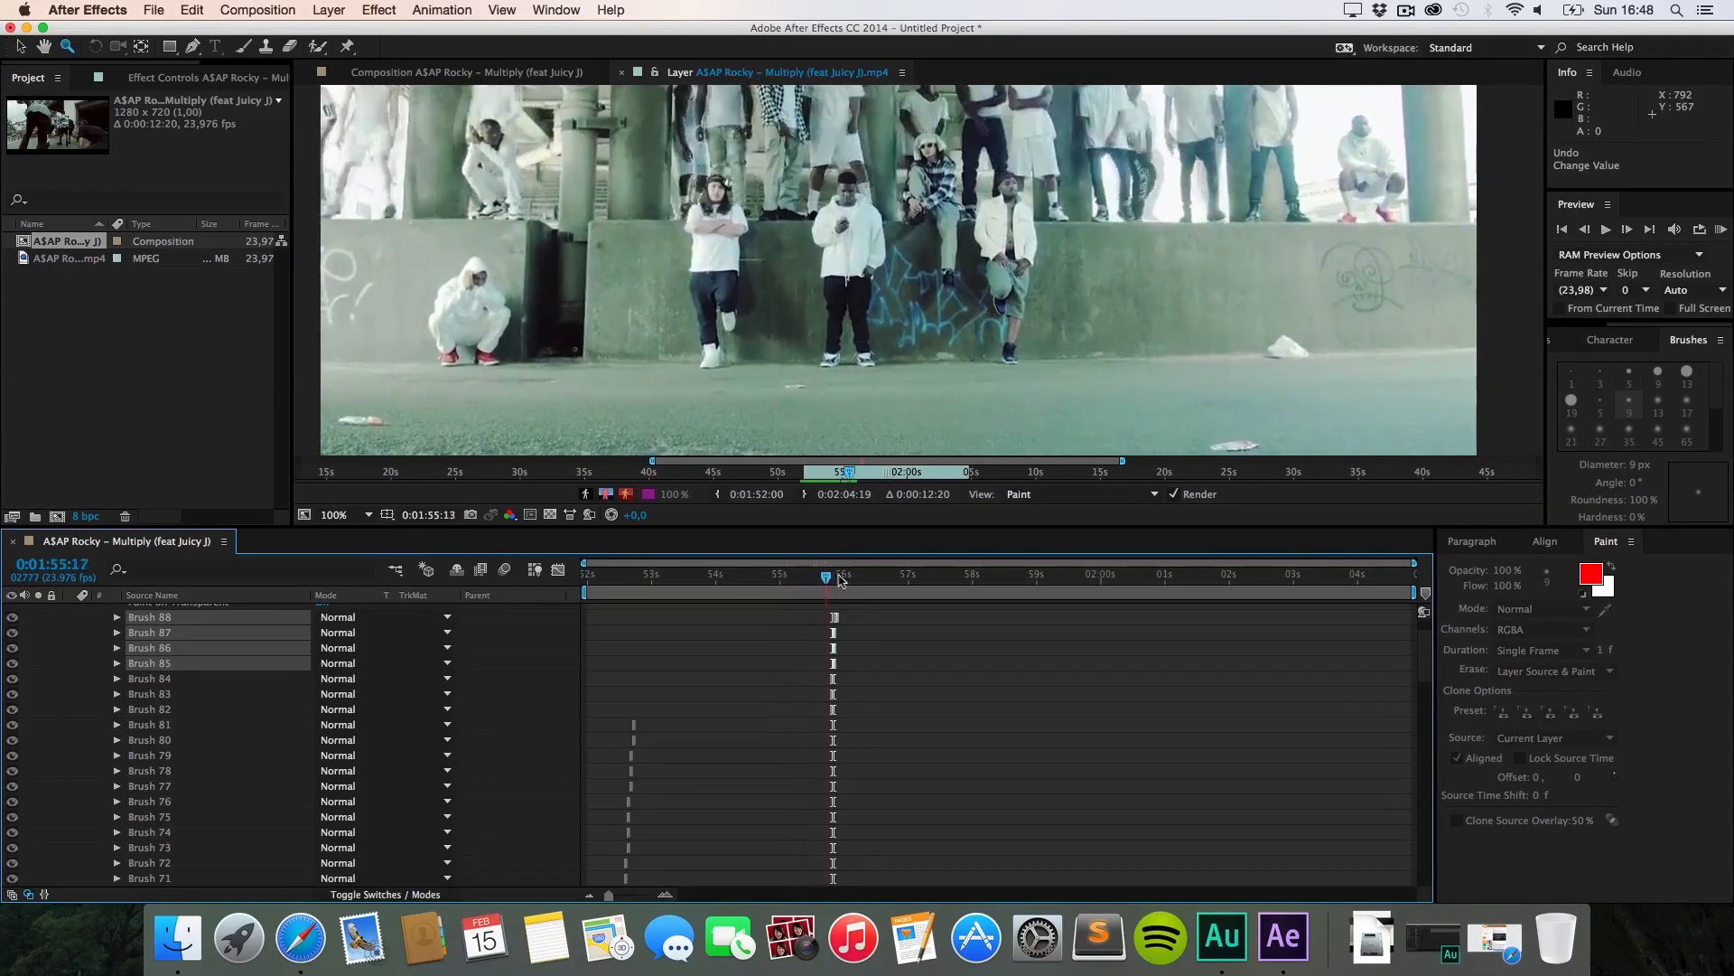
{"action": "left_click_drag", "start_coordinate": [845, 584], "coordinate": [839, 583]}
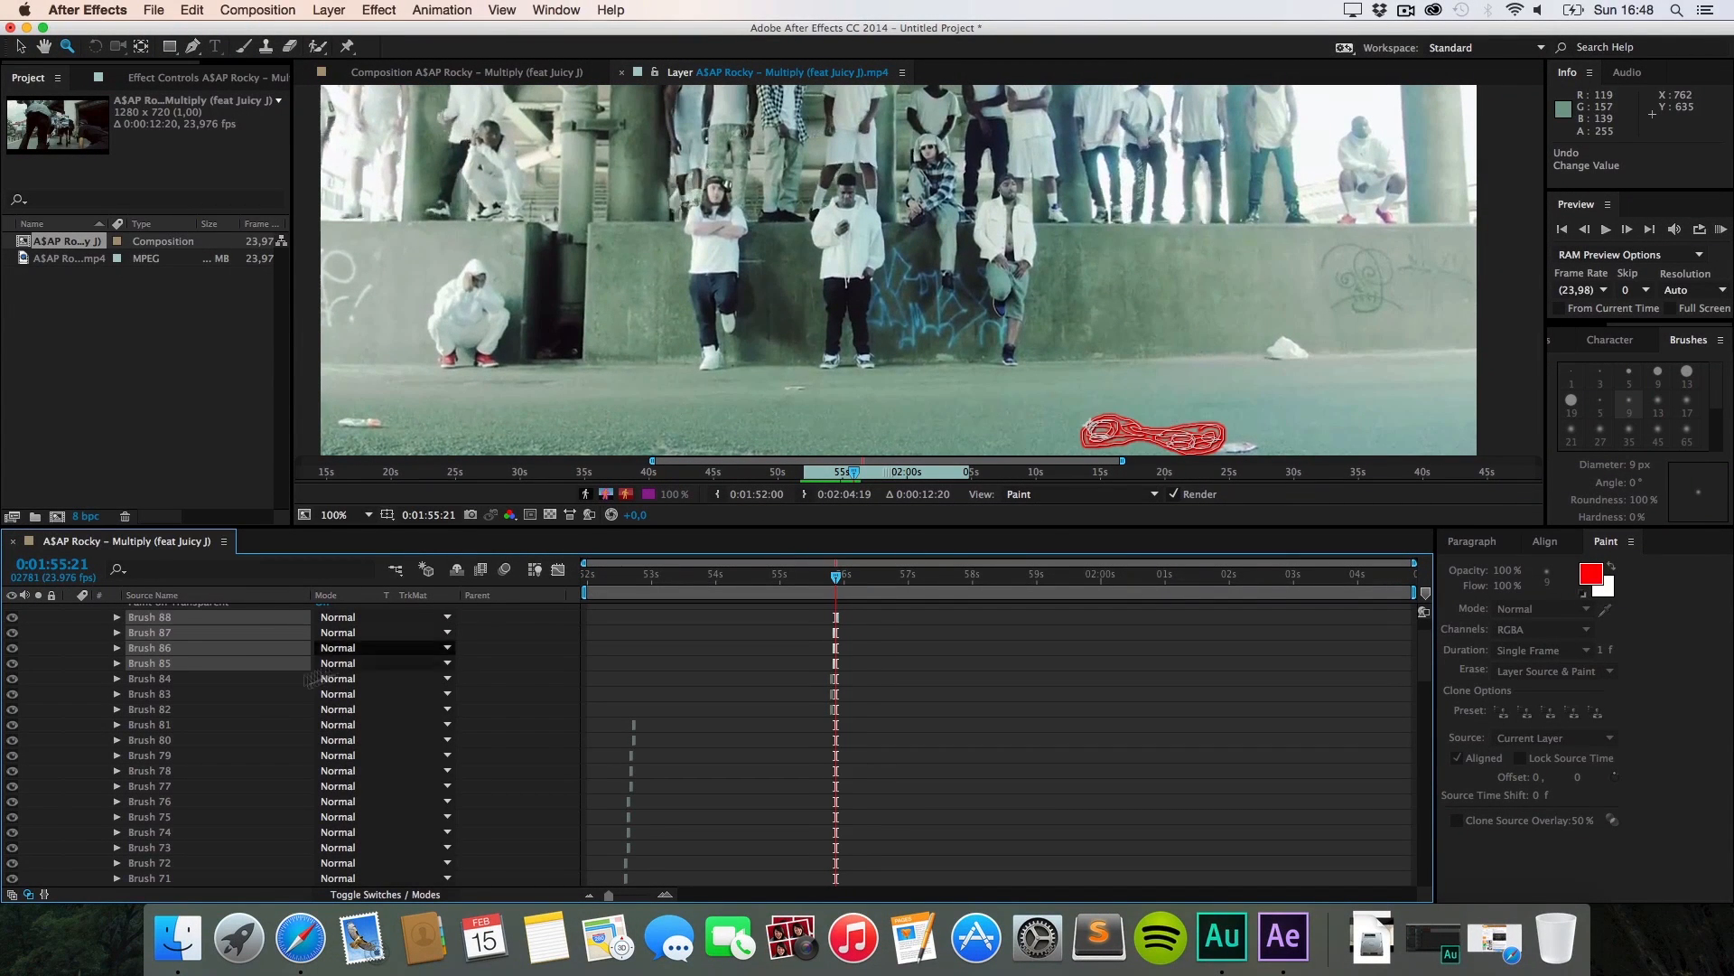
{"action": "left_click", "coordinate": [217, 679]}
{"action": "left_click", "coordinate": [209, 665]}
{"action": "left_click", "coordinate": [219, 635]}
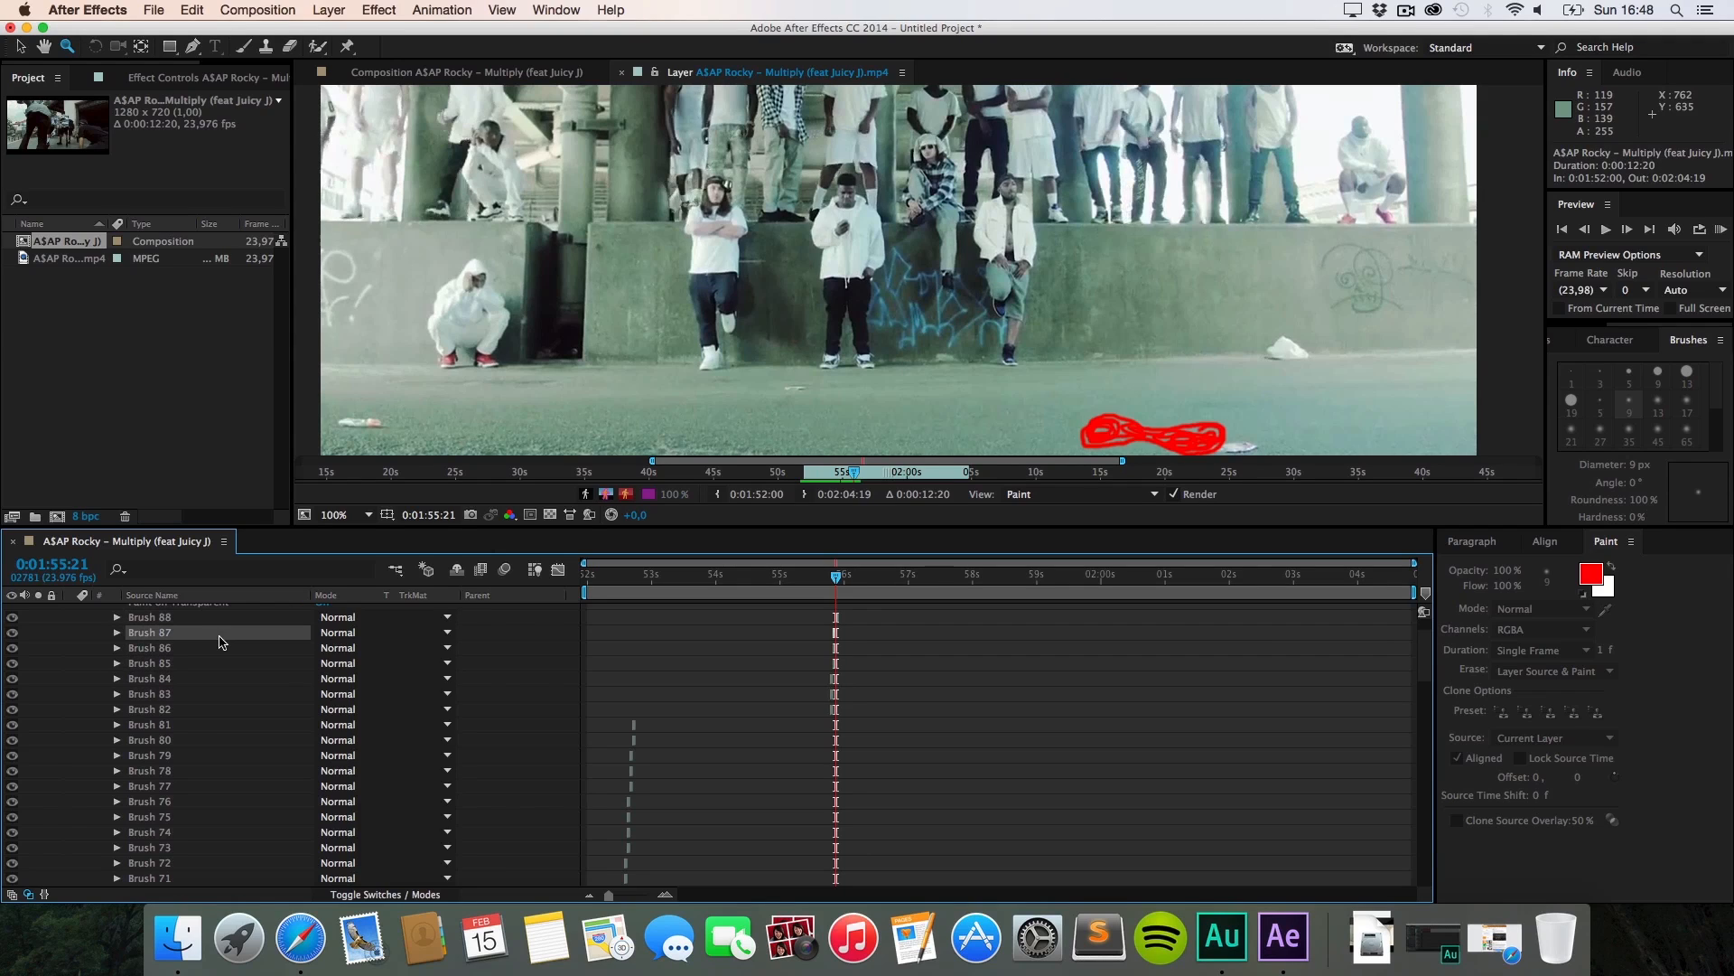
{"action": "left_click", "coordinate": [217, 620]}
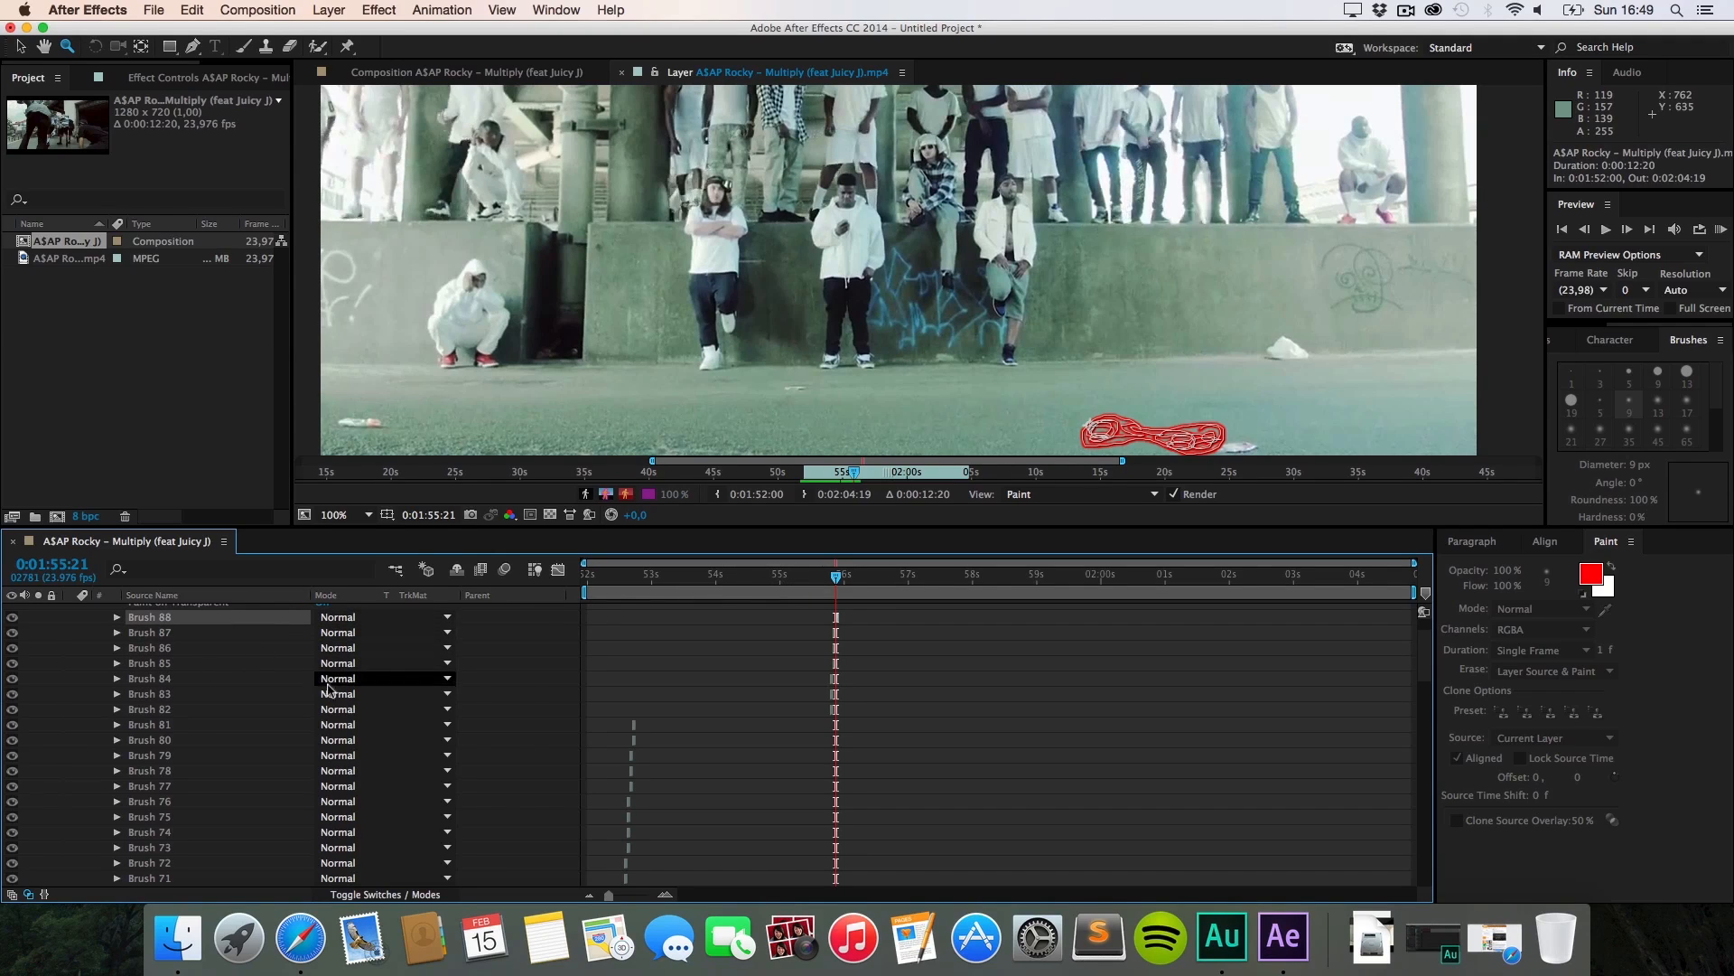
{"action": "scroll", "coordinate": [310, 700], "scroll_direction": "up", "scroll_amount": 3}
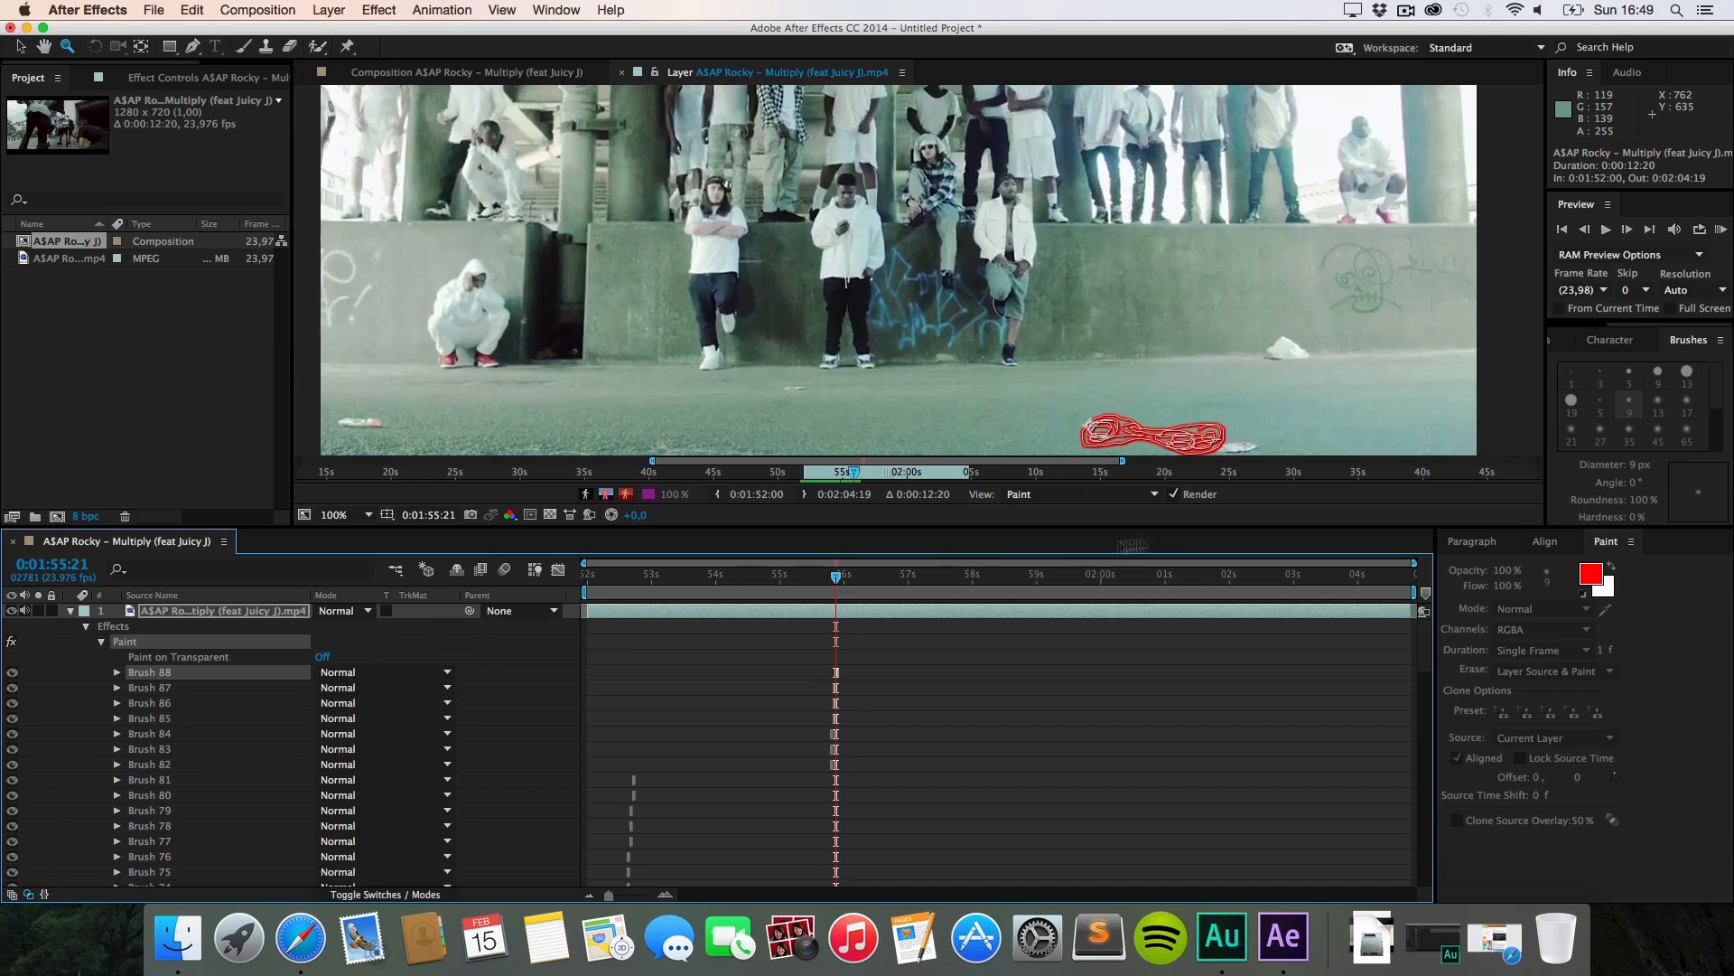
{"action": "key", "text": "v"}
{"action": "left_click", "coordinate": [1149, 440]}
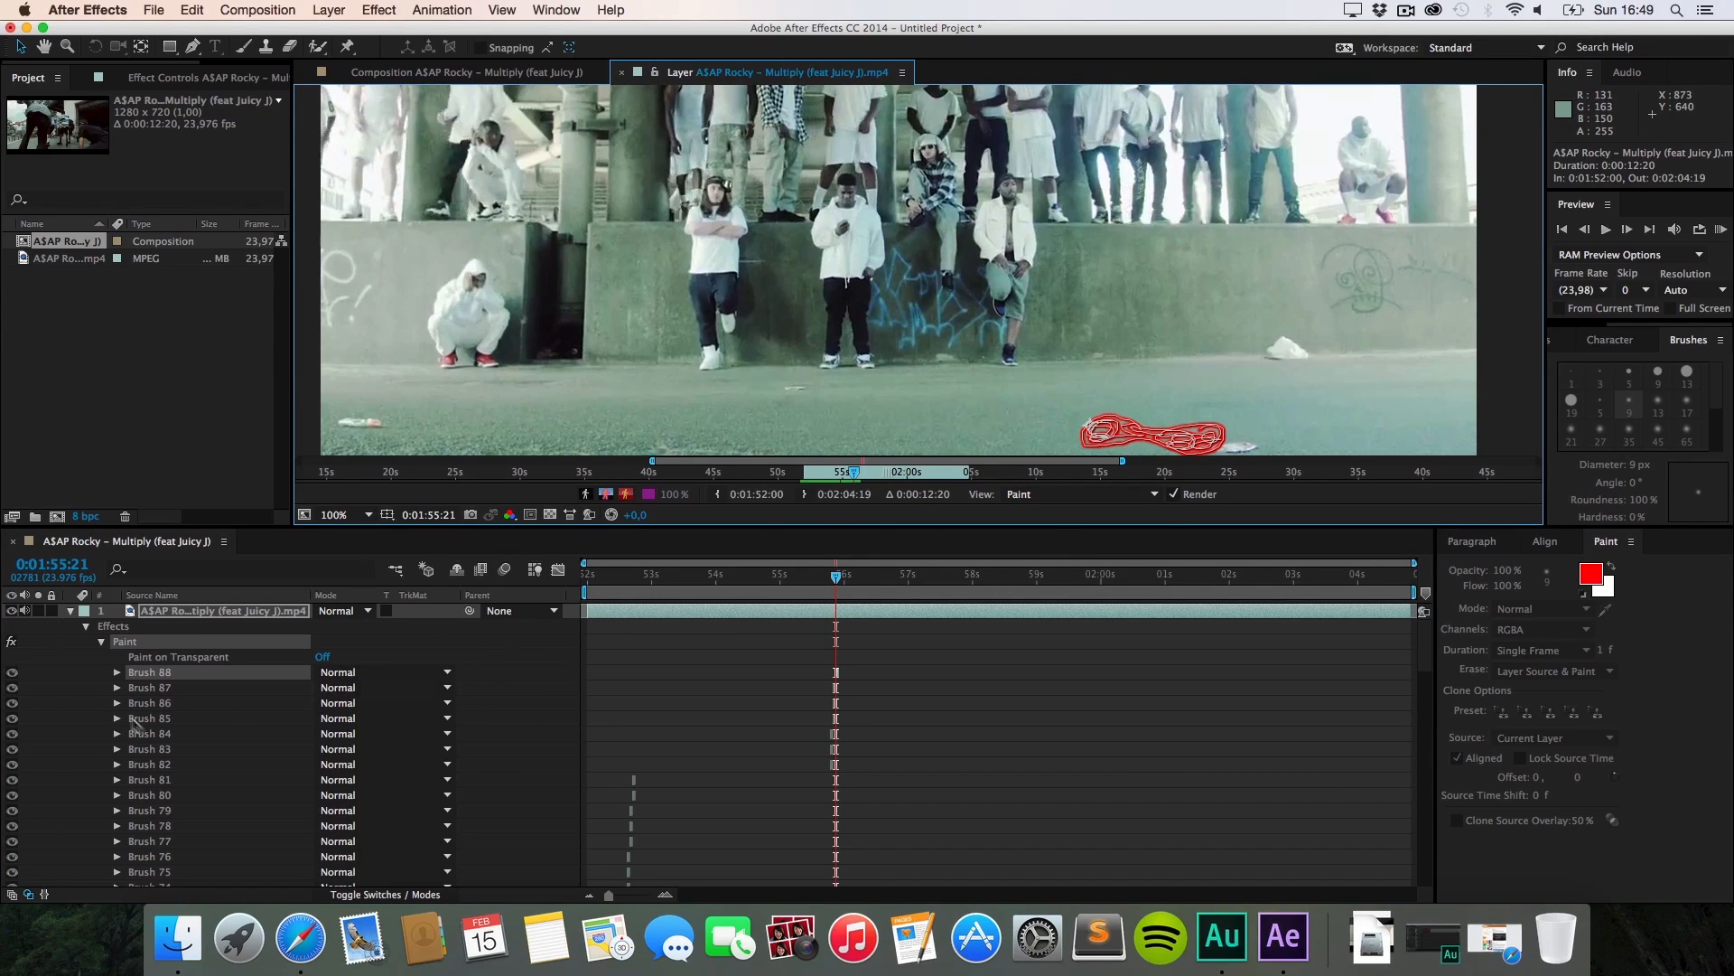
Step: Inspect Brush 88's Stroke Options and Transform, fold them away, and select Brush 88
{"action": "left_click", "coordinate": [116, 674]}
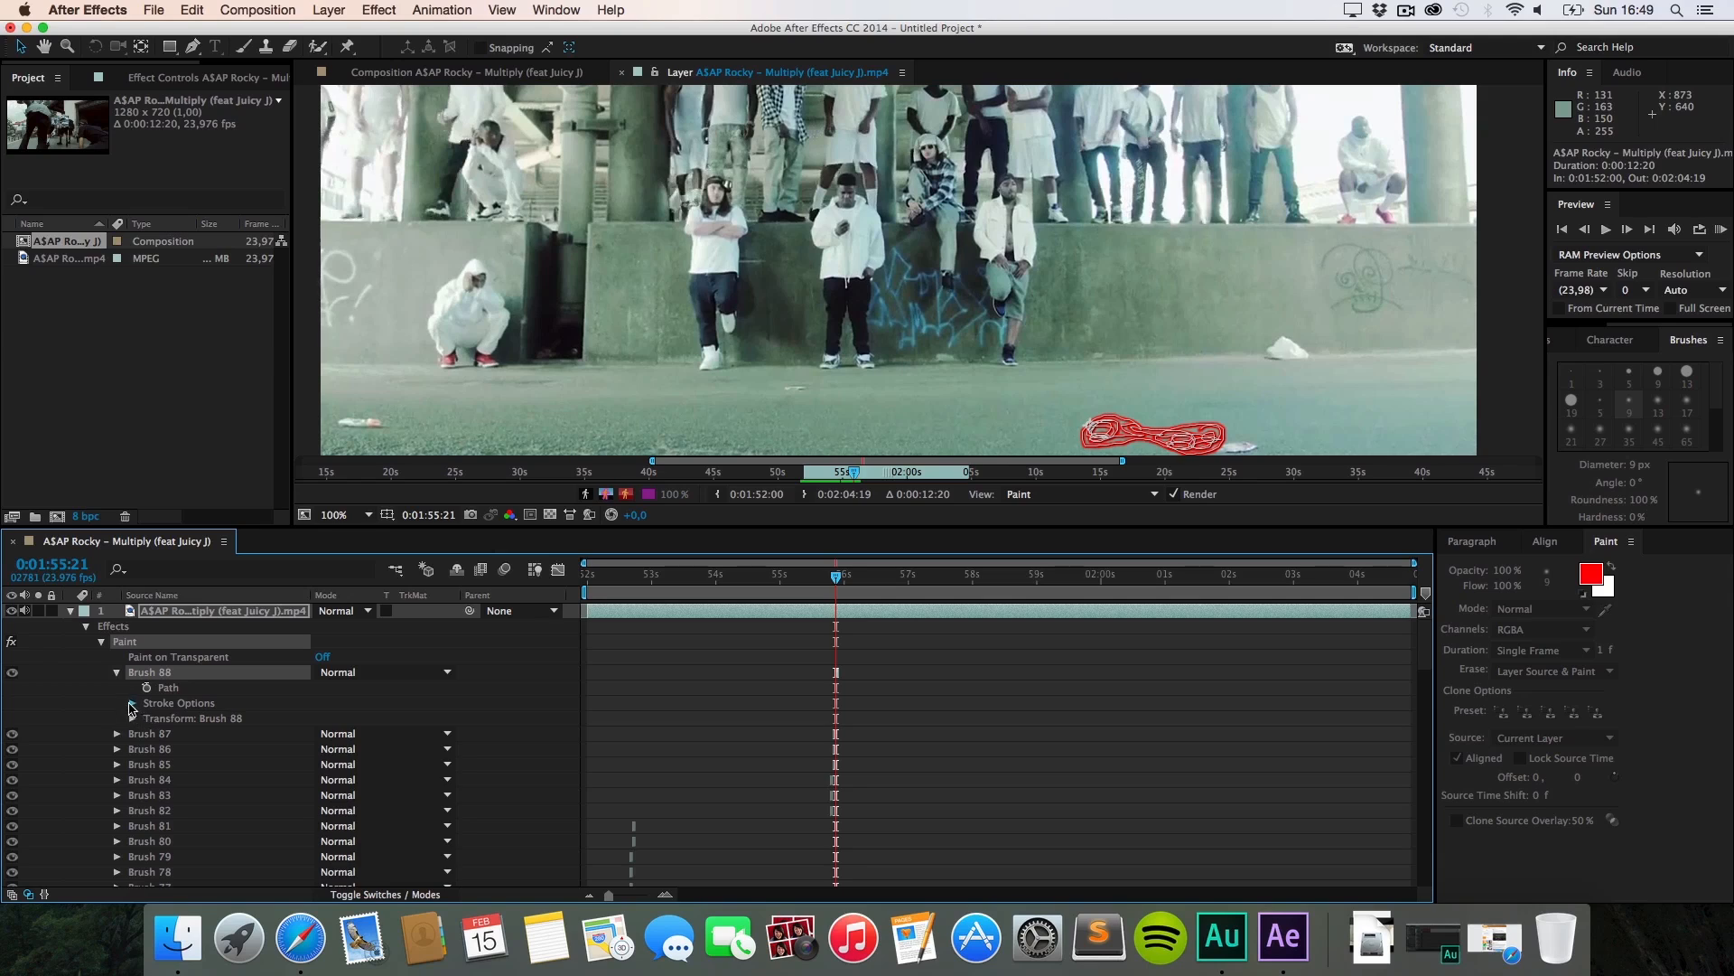
{"action": "left_click", "coordinate": [132, 704]}
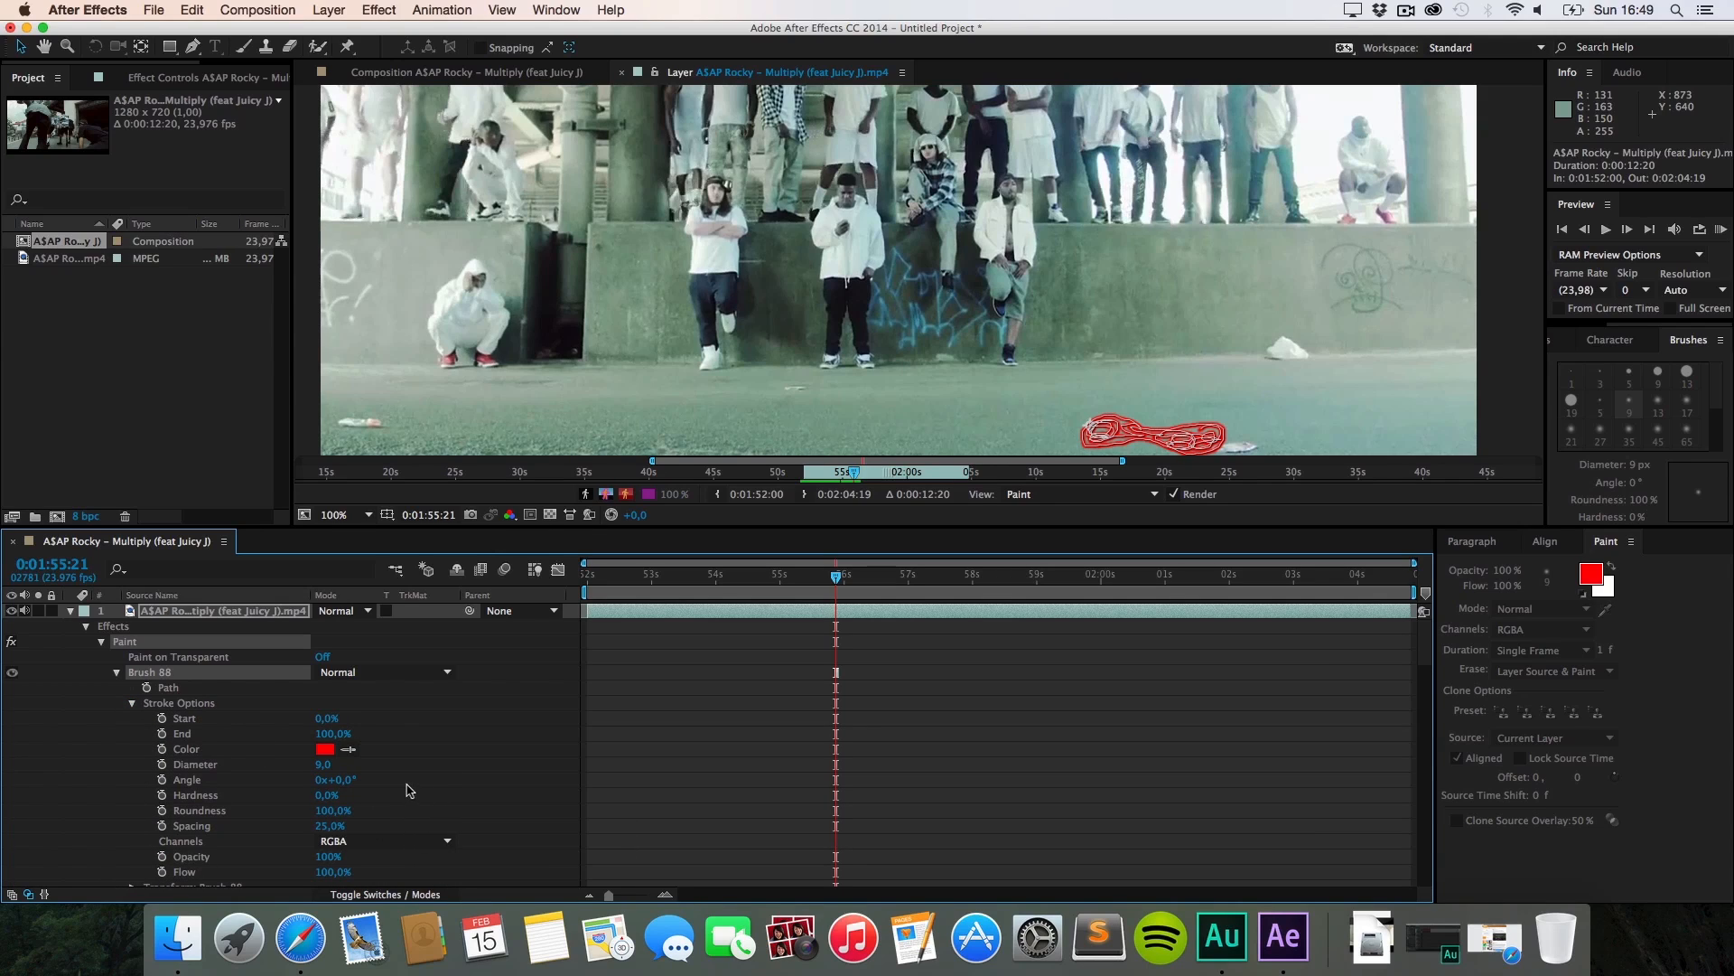
{"action": "scroll", "coordinate": [407, 788], "scroll_direction": "down", "scroll_amount": 4}
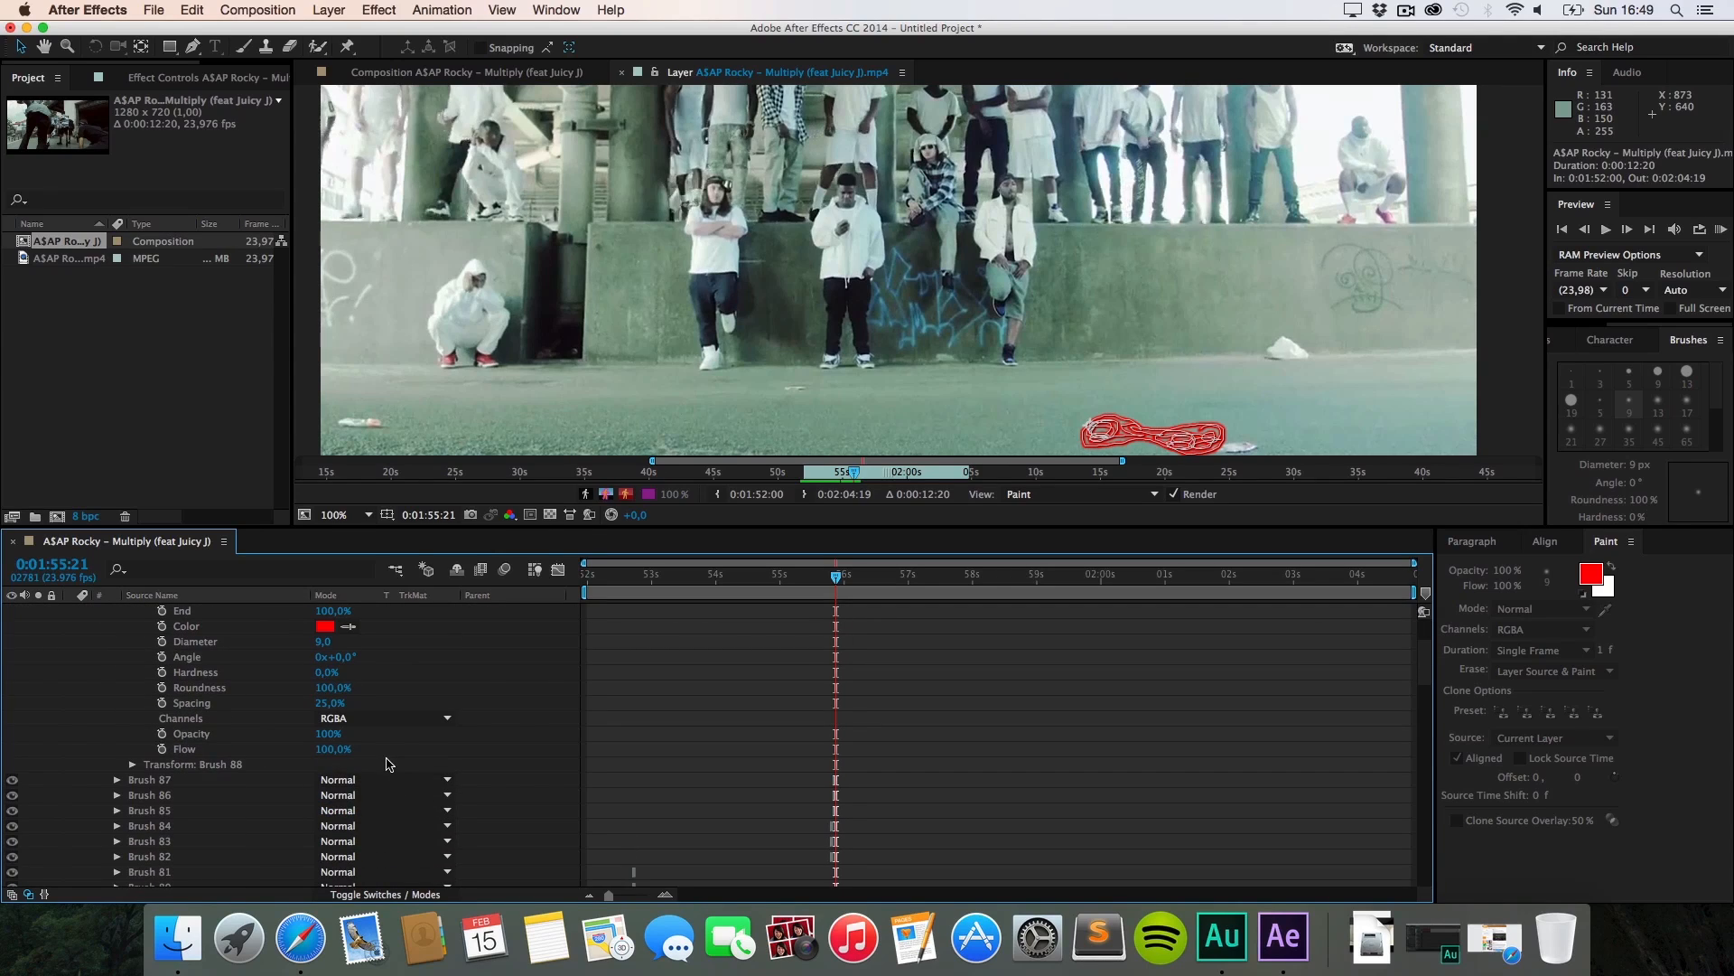
{"action": "scroll", "coordinate": [389, 763], "scroll_direction": "up", "scroll_amount": 2}
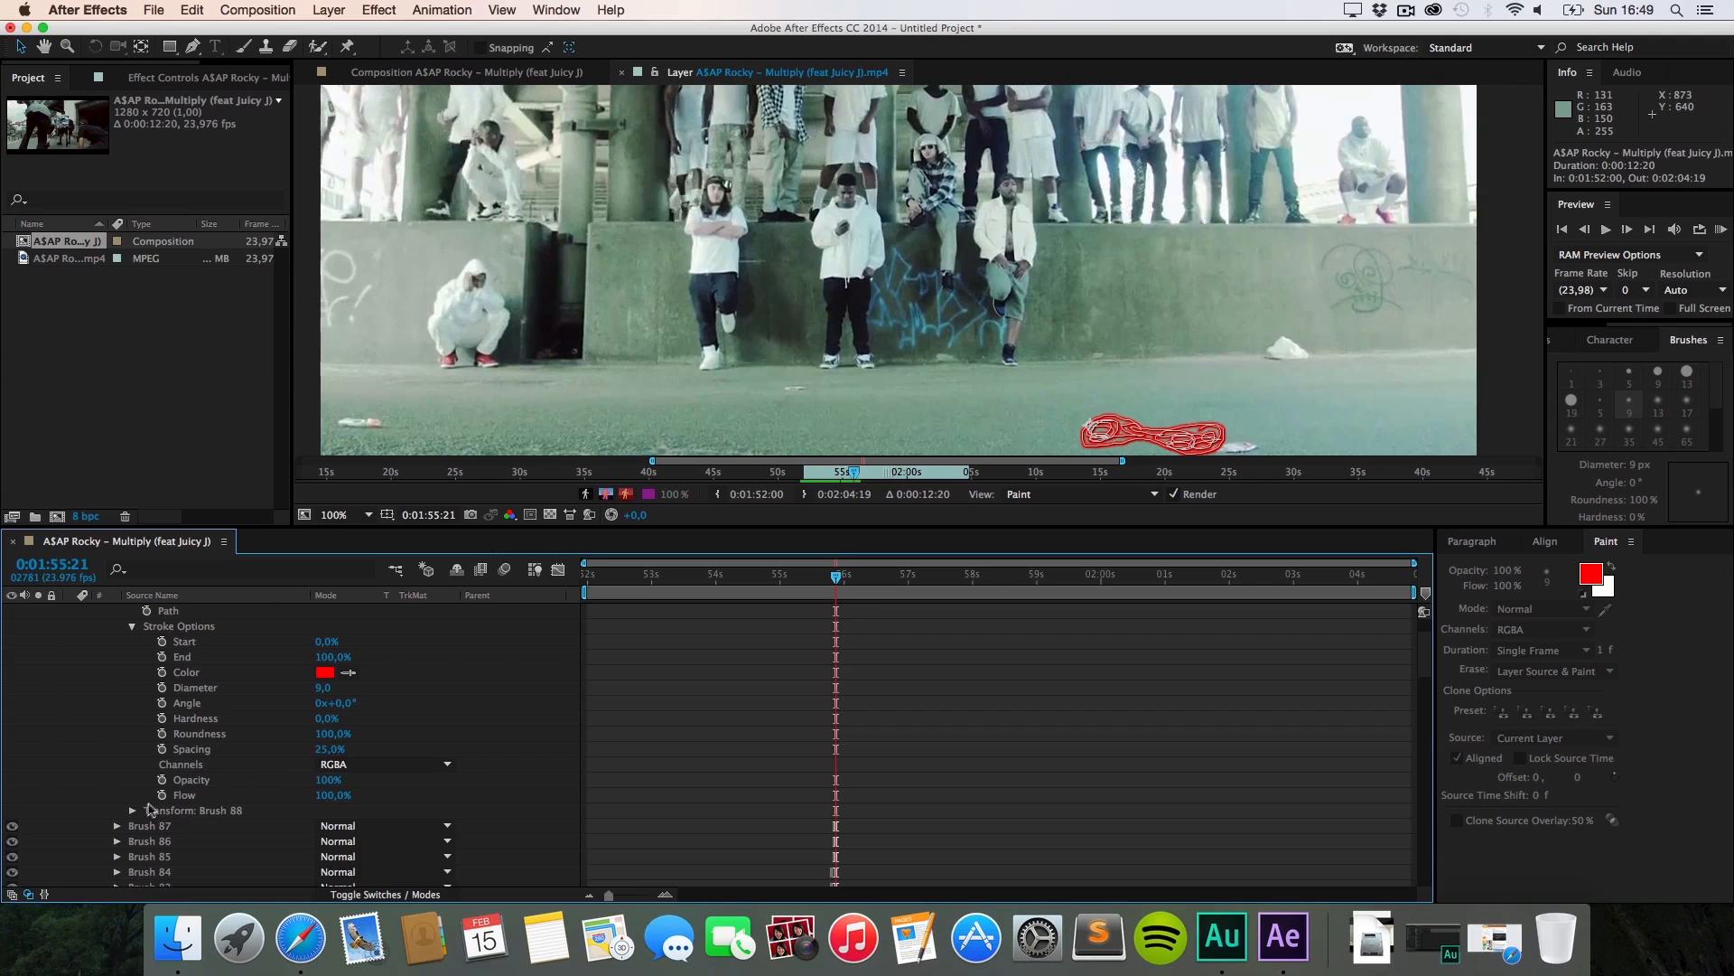
{"action": "left_click", "coordinate": [132, 810]}
{"action": "scroll", "coordinate": [212, 776], "scroll_direction": "up", "scroll_amount": 4}
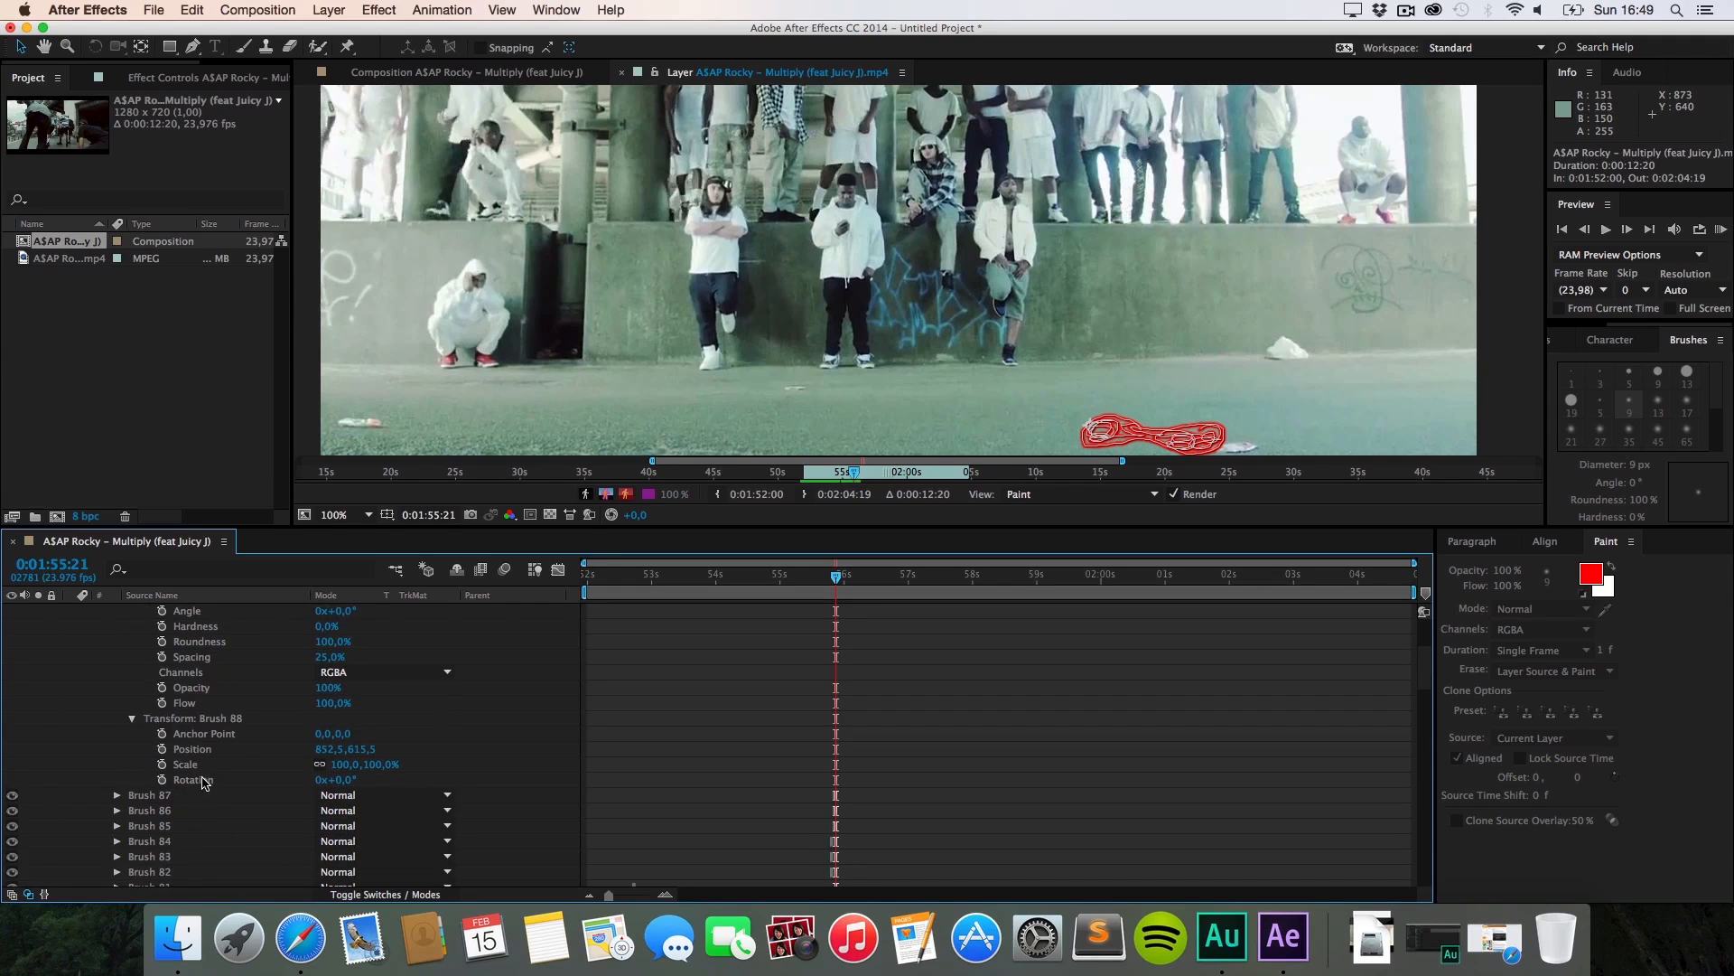
{"action": "scroll", "coordinate": [181, 734], "scroll_direction": "up", "scroll_amount": 1}
{"action": "left_click", "coordinate": [134, 708]}
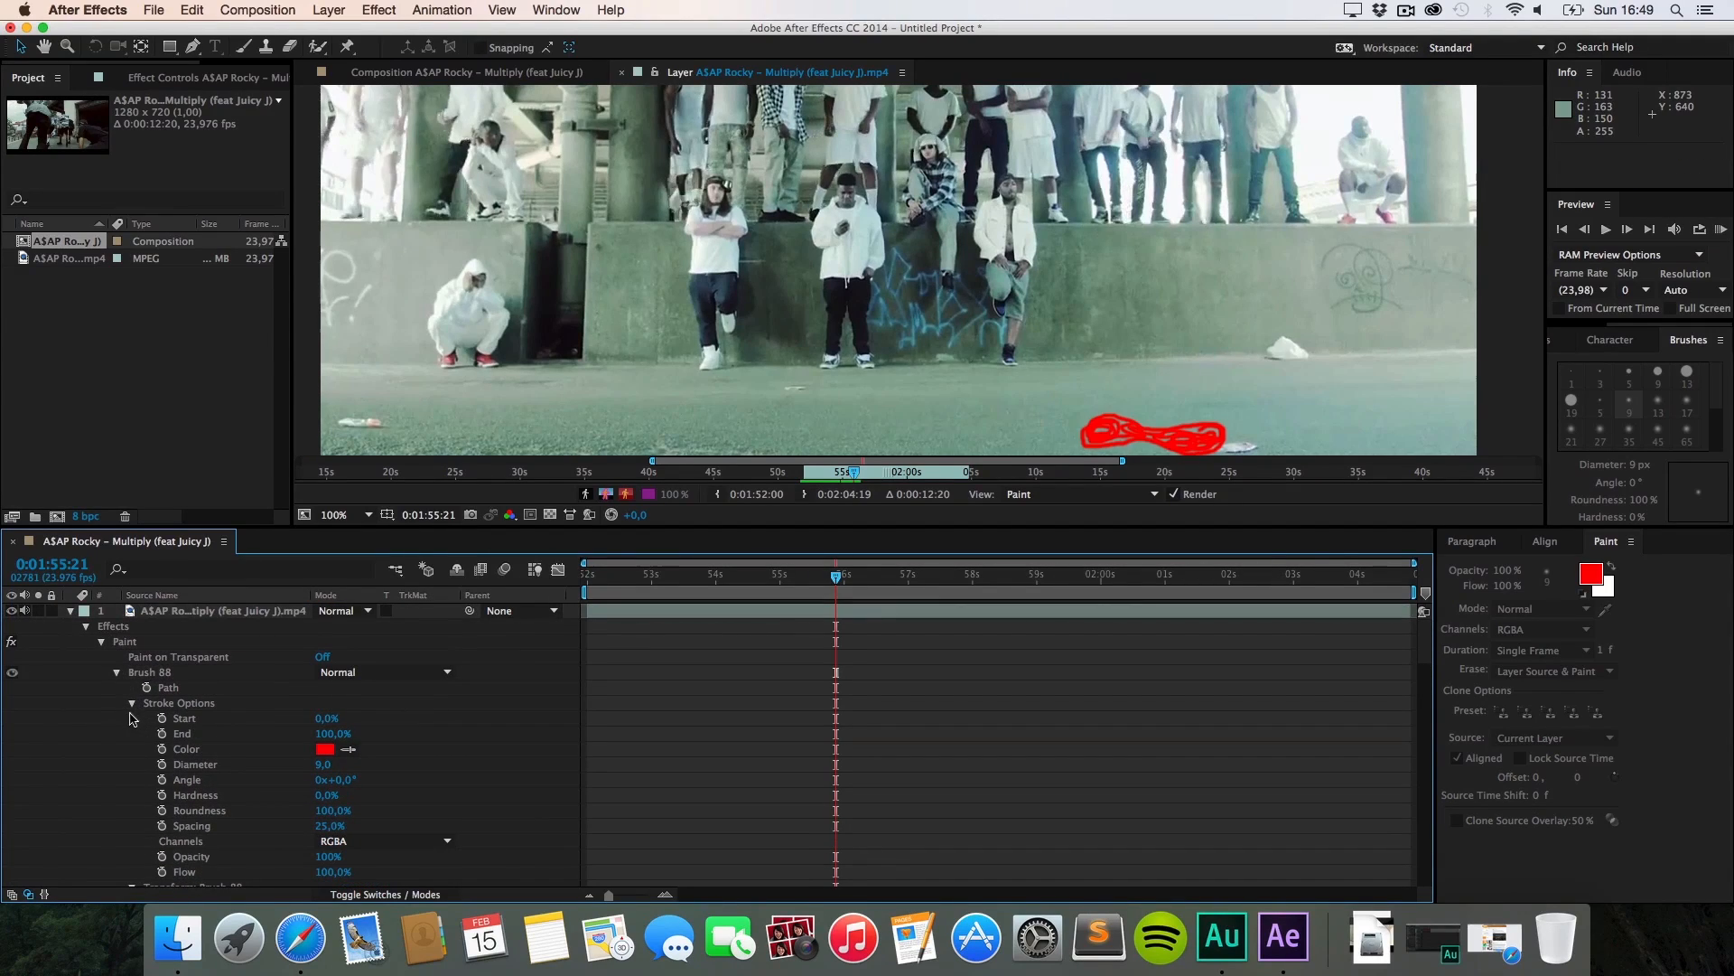
{"action": "left_click", "coordinate": [132, 704]}
{"action": "left_click", "coordinate": [117, 673]}
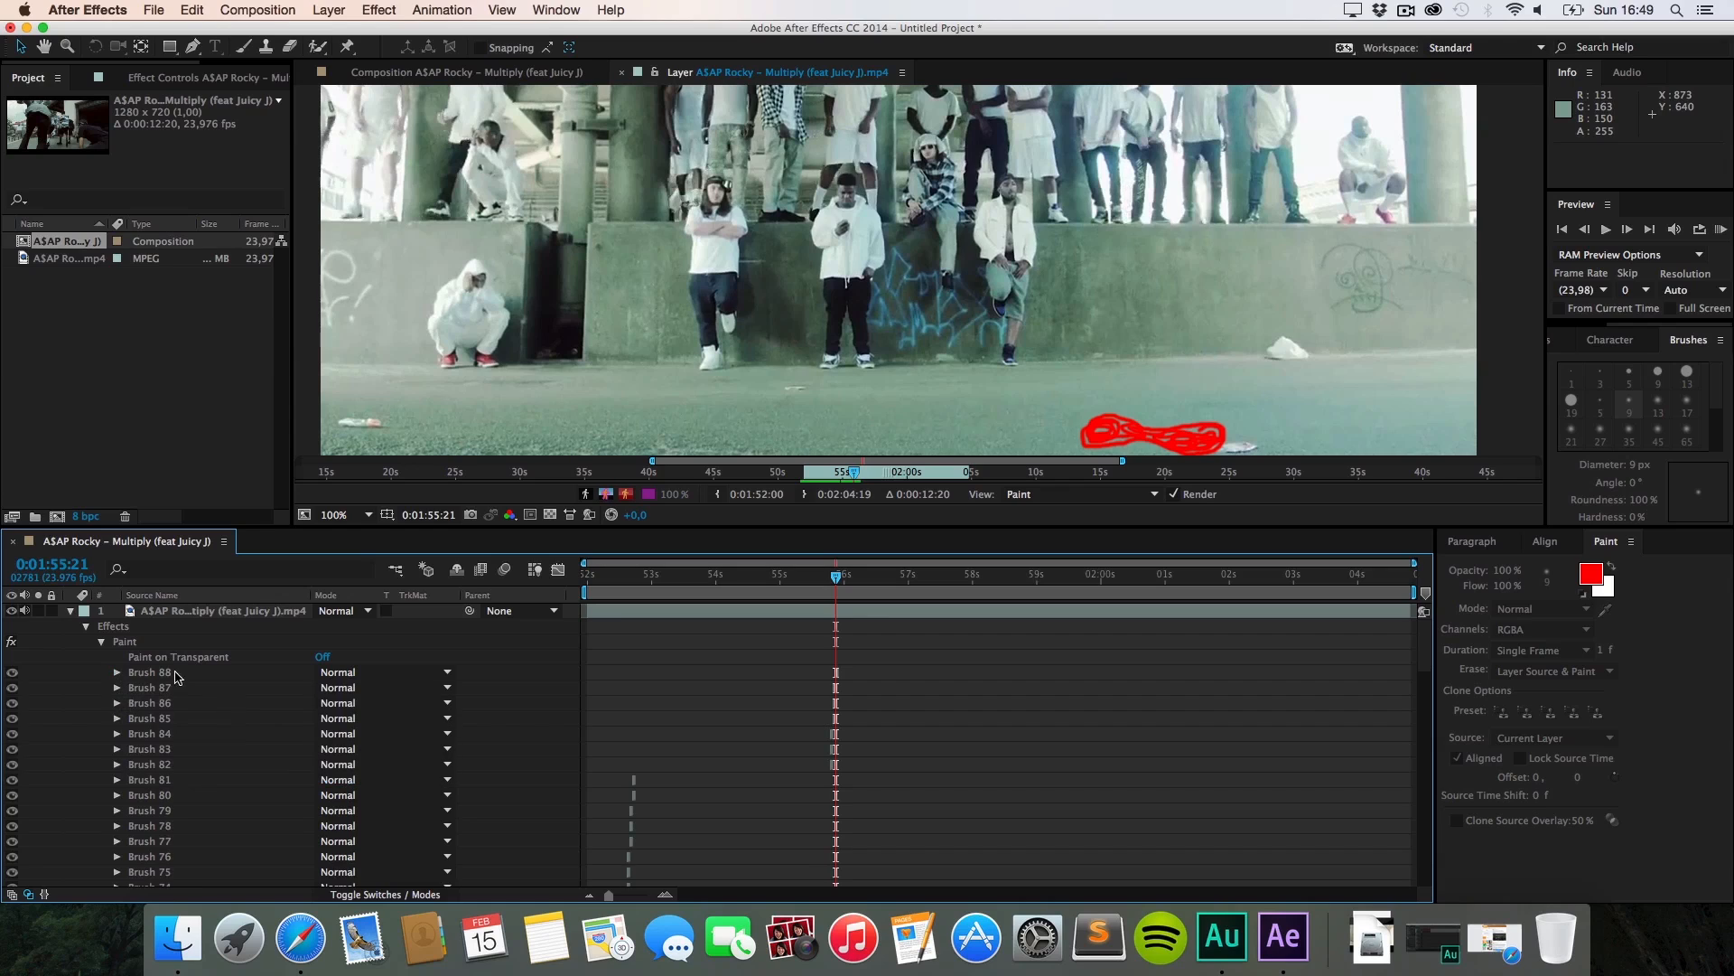
{"action": "left_click", "coordinate": [177, 674]}
{"action": "left_click", "coordinate": [230, 689]}
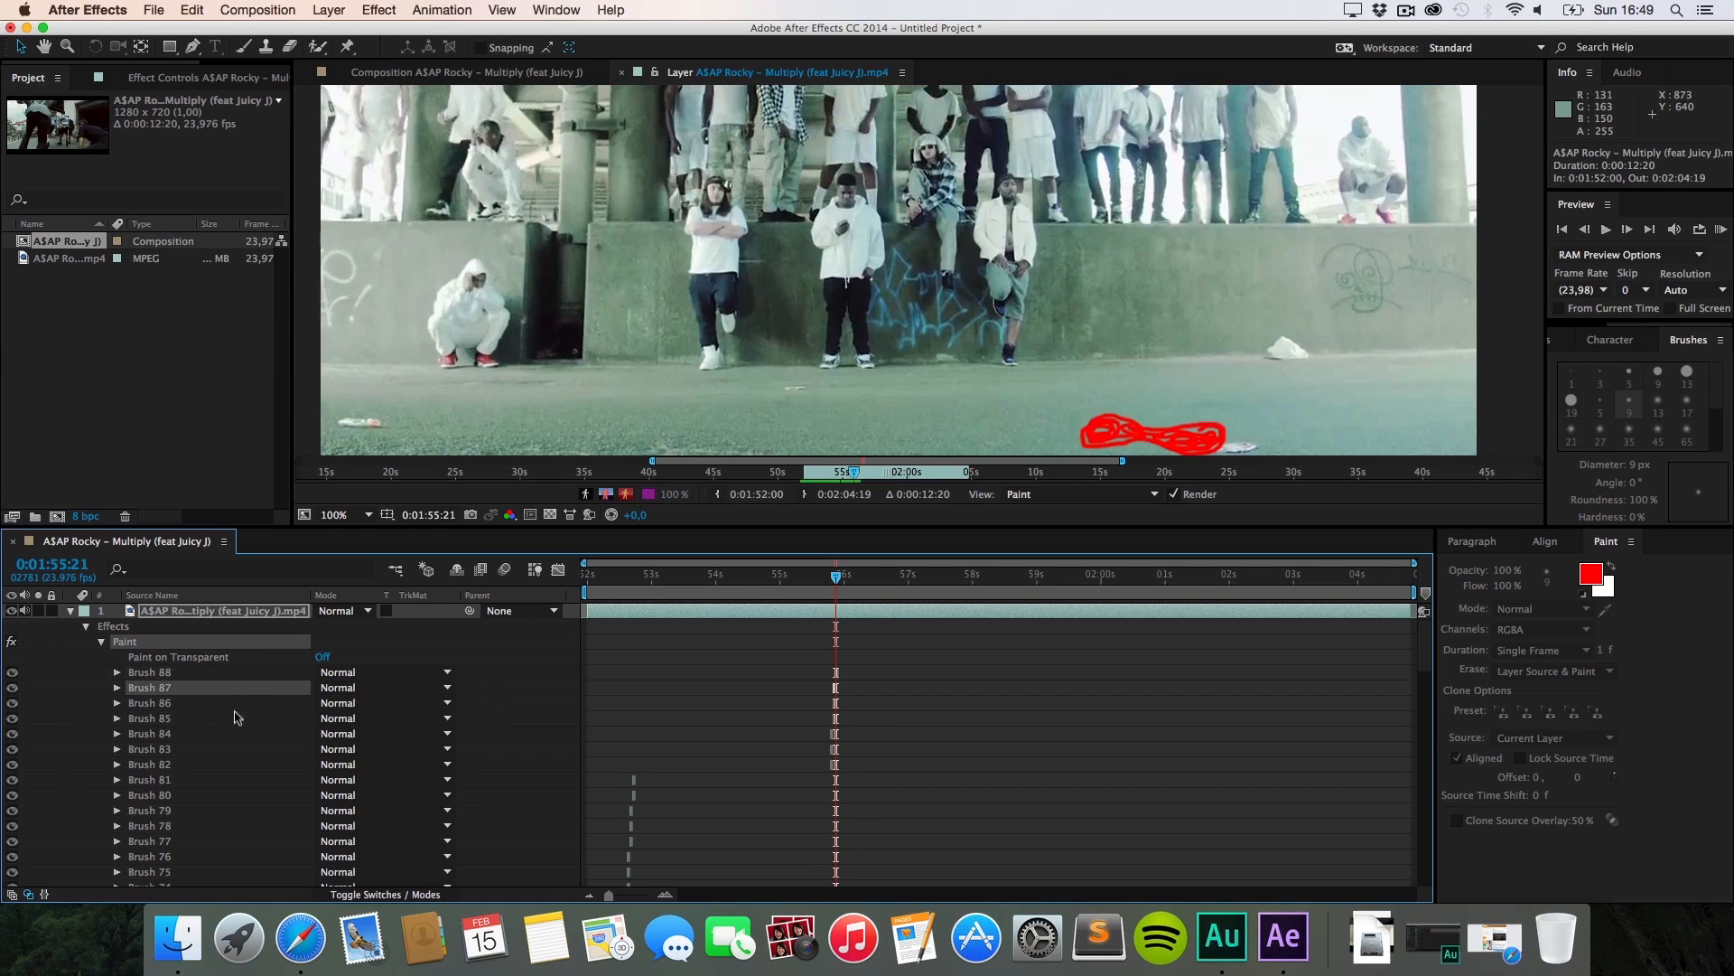
{"action": "left_click", "coordinate": [235, 671]}
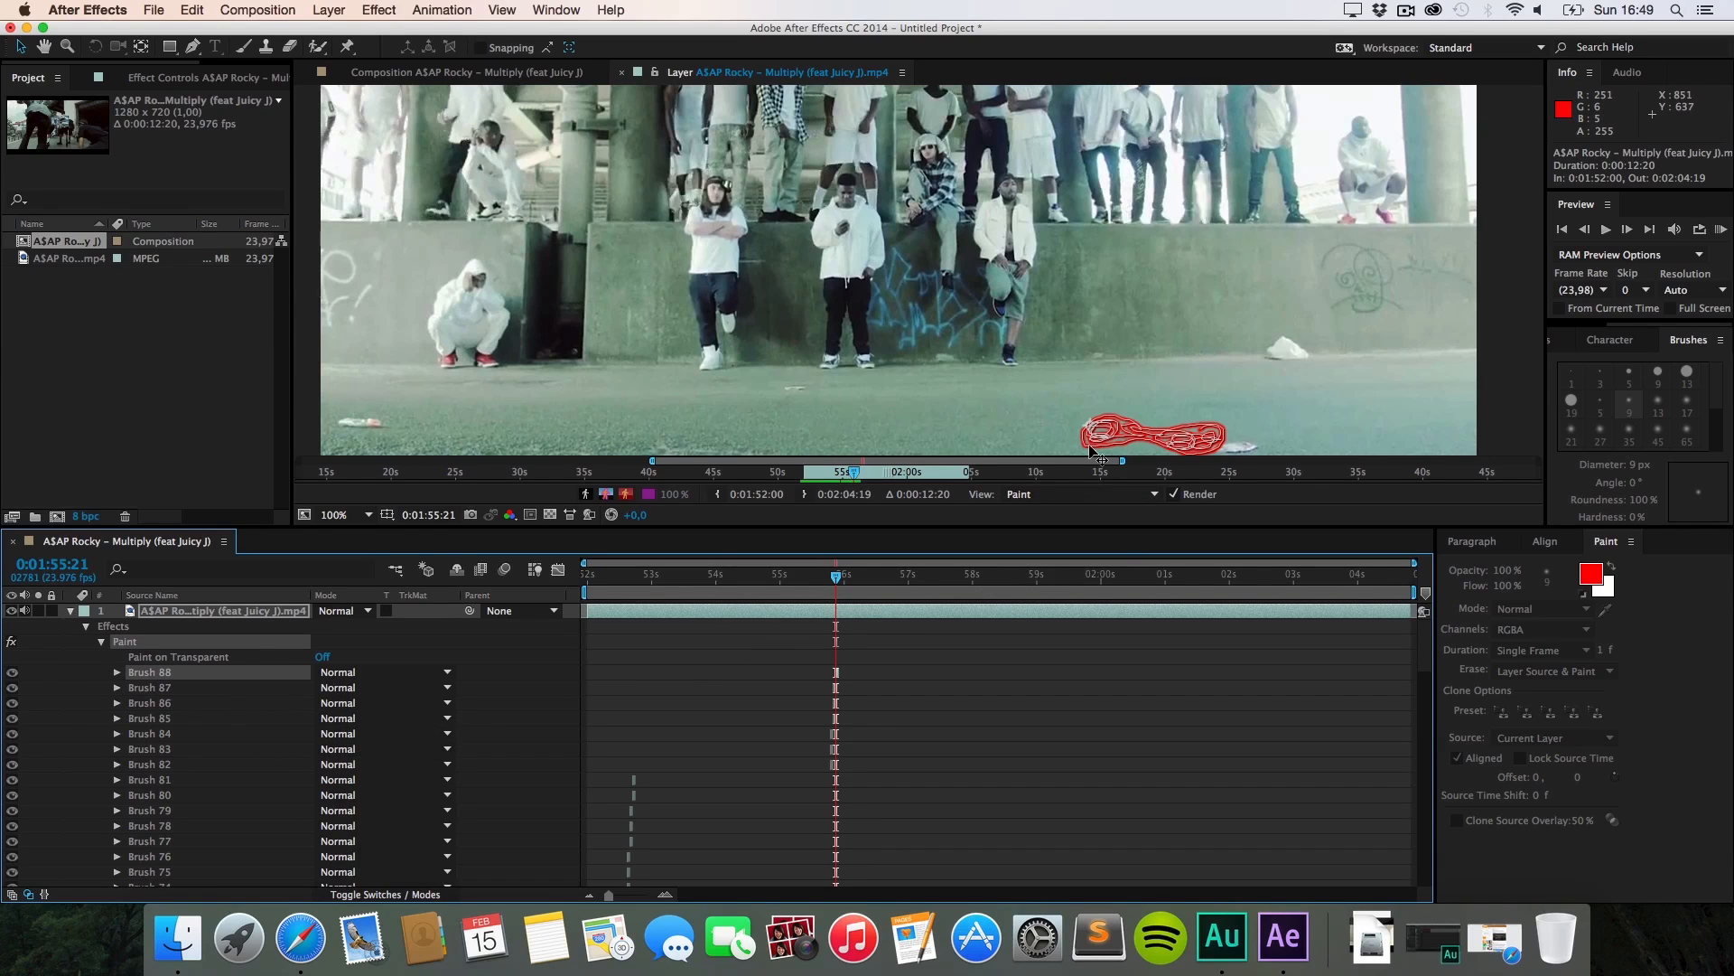
Step: Pan to the ground, set stroke duration to the layer's end, and paint a red scribble
{"action": "key", "text": "h"}
{"action": "left_click_drag", "start_coordinate": [1075, 398], "coordinate": [1053, 327]}
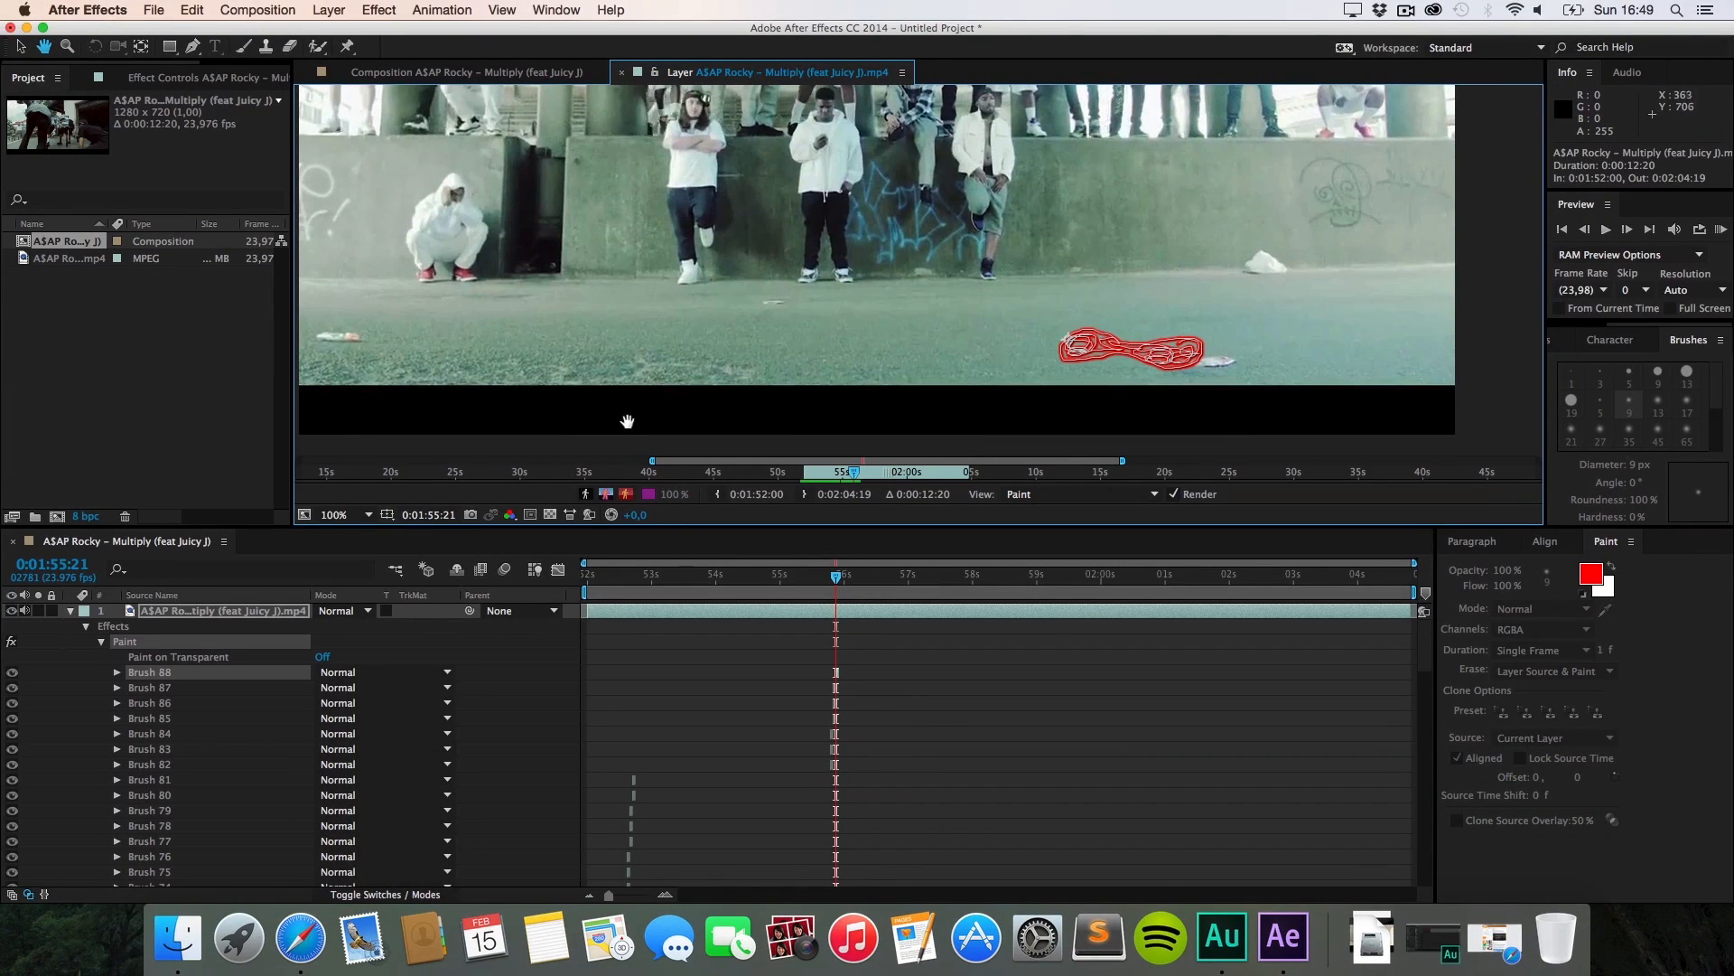
{"action": "key", "text": "super+b"}
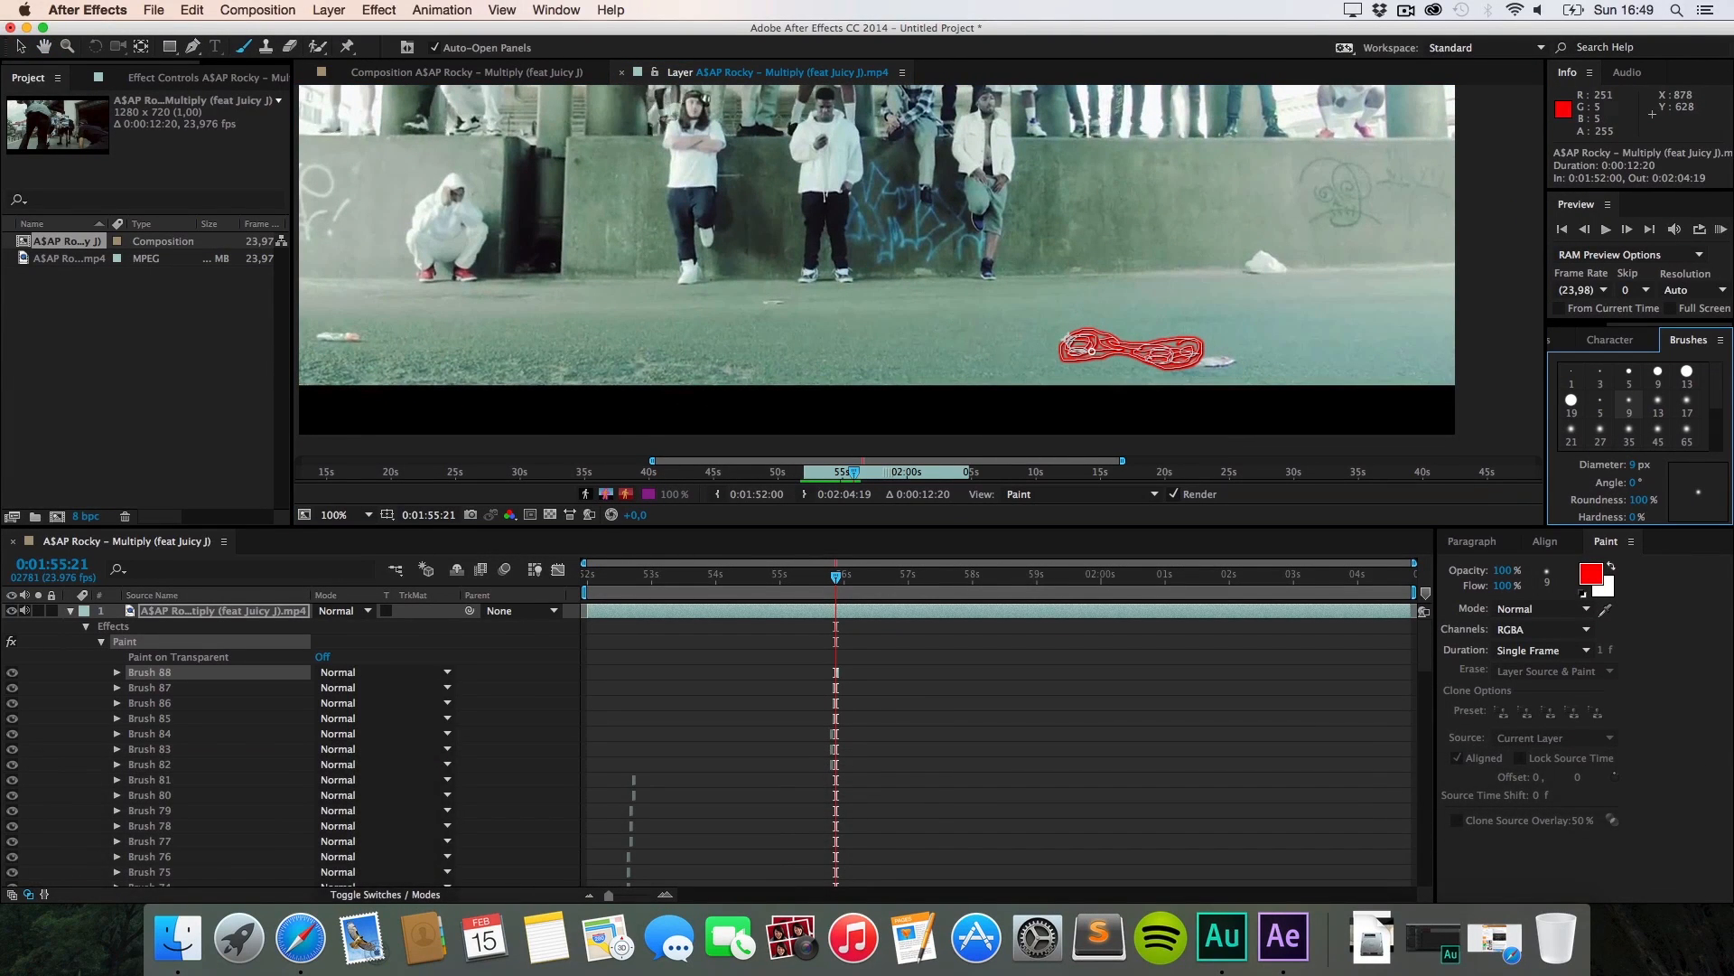
{"action": "left_click", "coordinate": [1541, 650]}
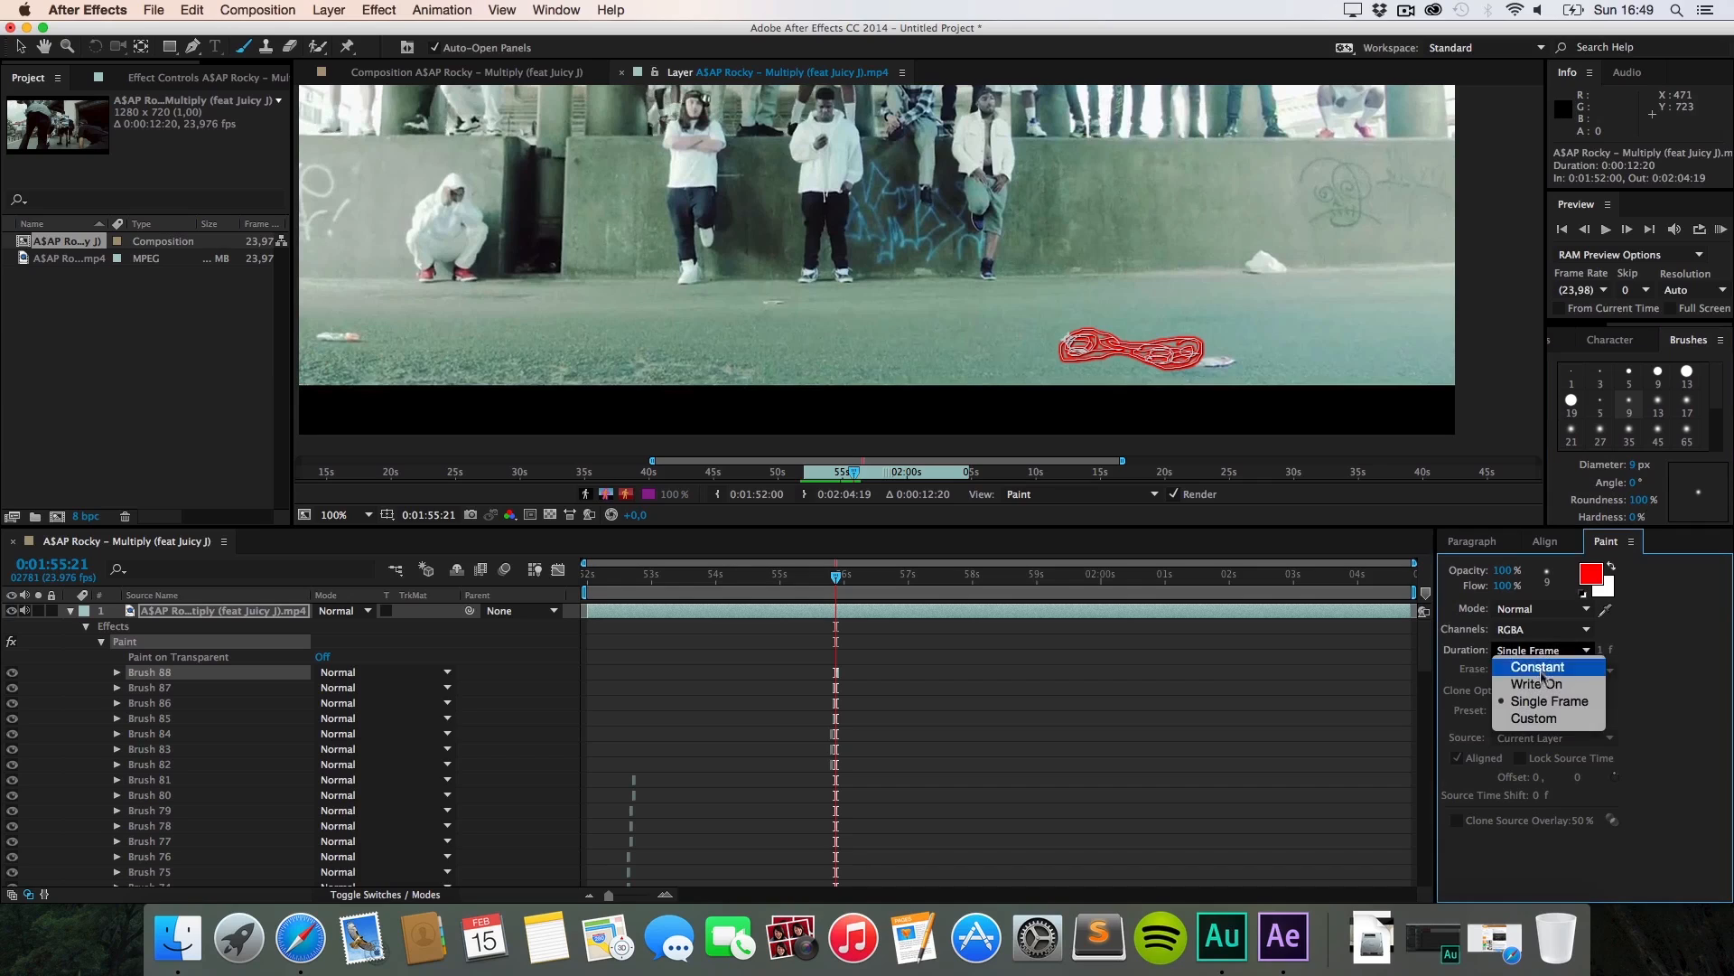
{"action": "left_click", "coordinate": [1538, 666]}
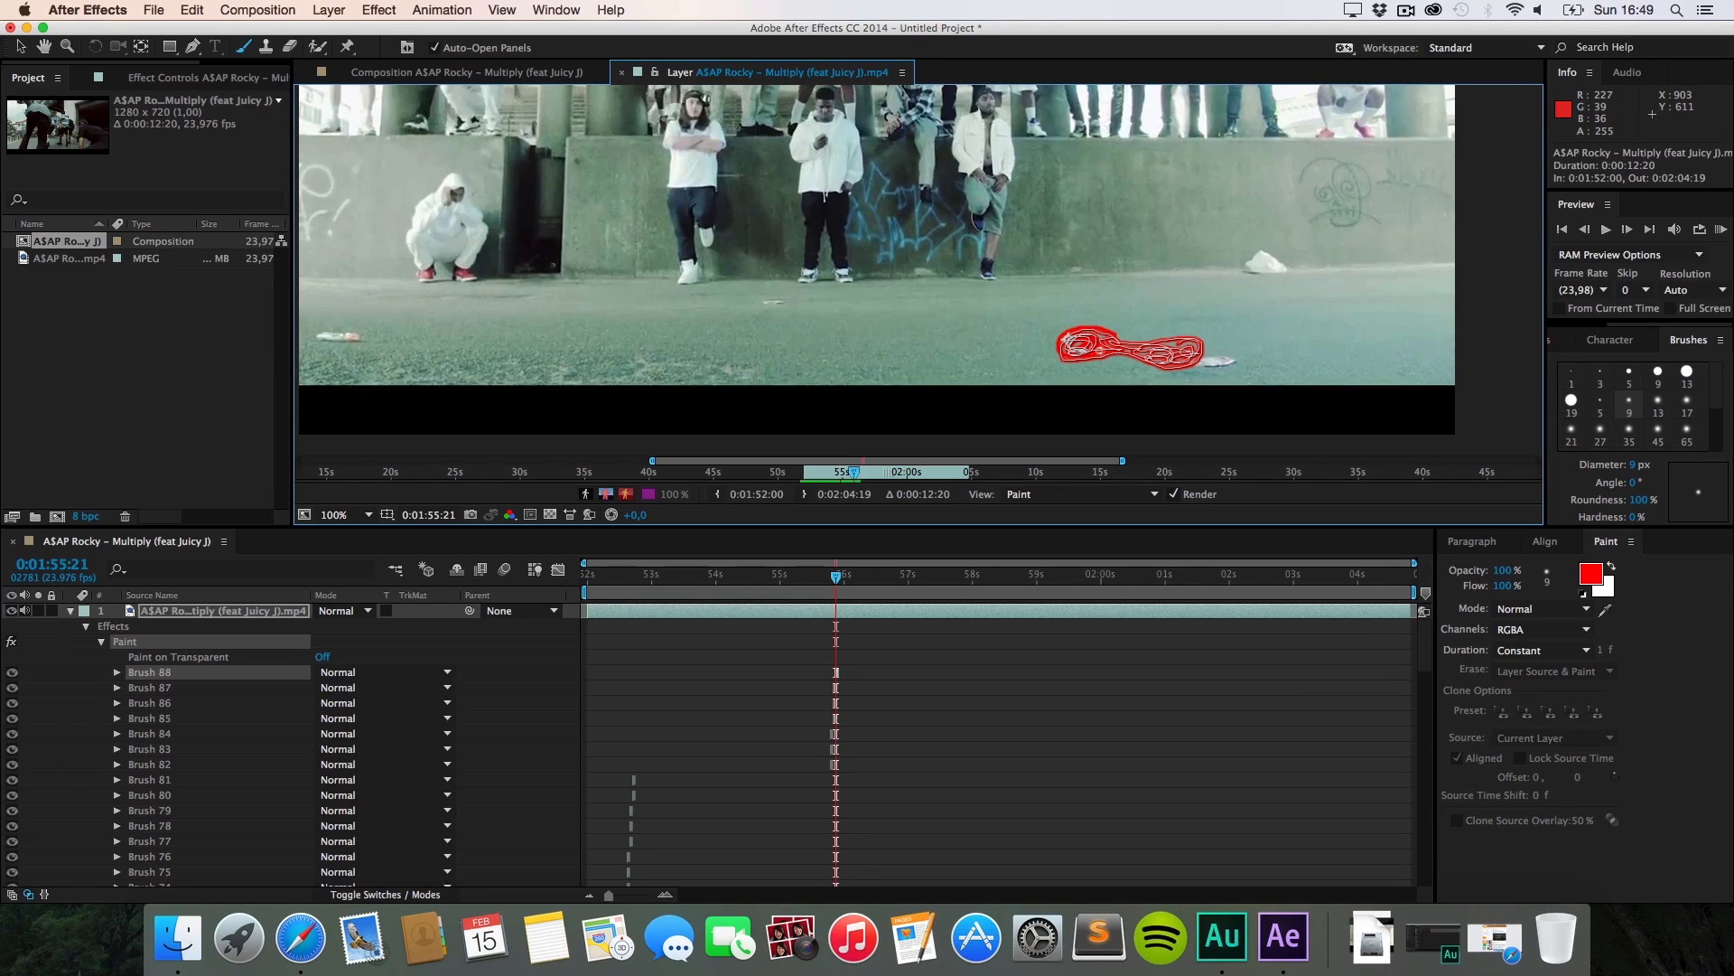
{"action": "left_click_drag", "start_coordinate": [1155, 340], "coordinate": [1117, 334]}
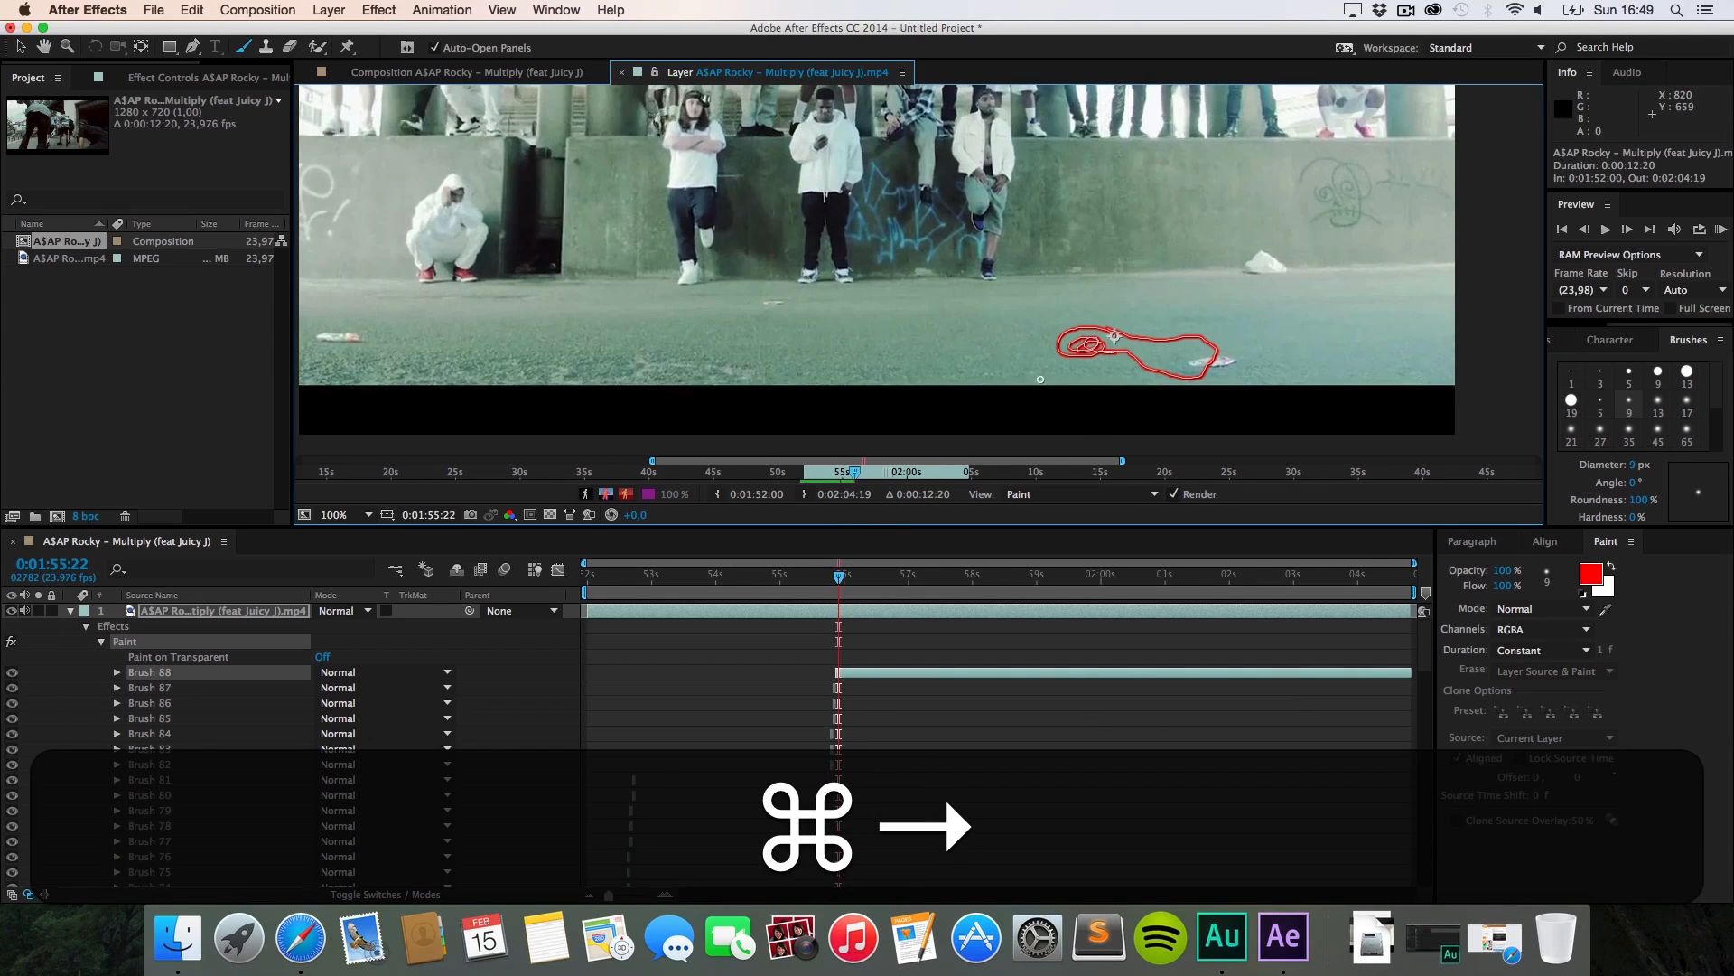
Step: Step between frames and trim Brush 88's duration bar back to the current frame
{"action": "key", "text": "super+Right"}
{"action": "key", "text": "super+Right"}
{"action": "key", "text": "super+Right"}
{"action": "key", "text": "super+Right"}
{"action": "key", "text": "super+Right"}
{"action": "key", "text": "super+Right"}
{"action": "key", "text": "super+Right"}
{"action": "key", "text": "super+Left"}
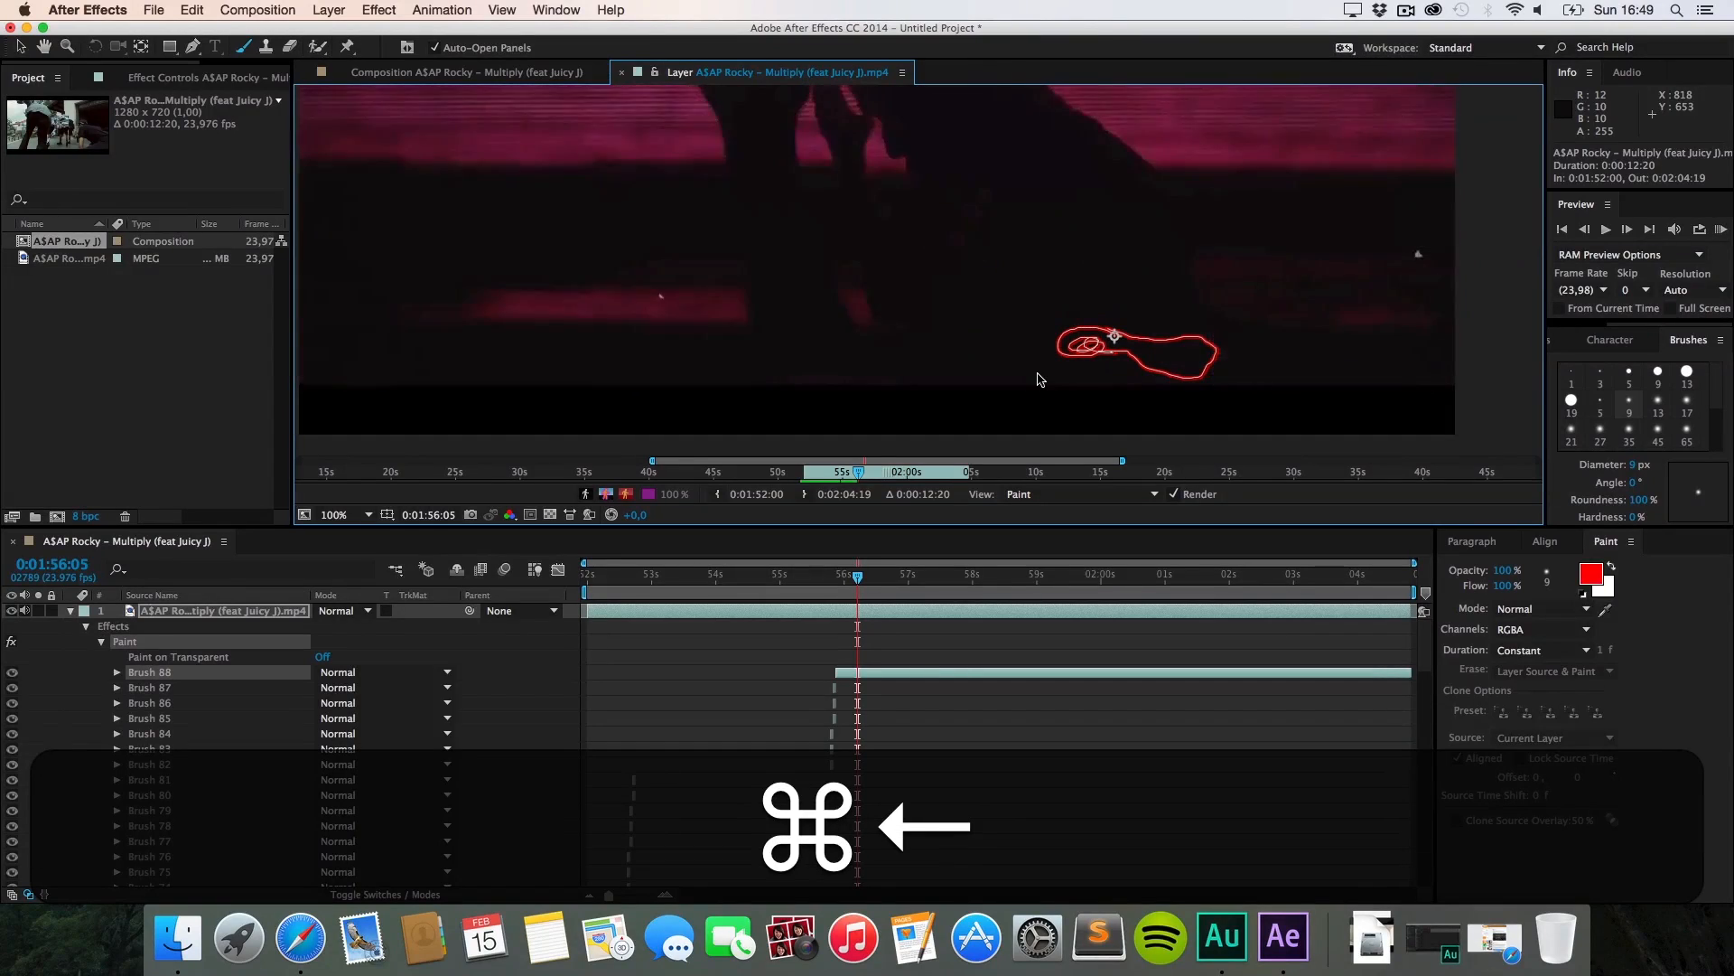
{"action": "key", "text": "super+Left"}
{"action": "key", "text": "super+Left"}
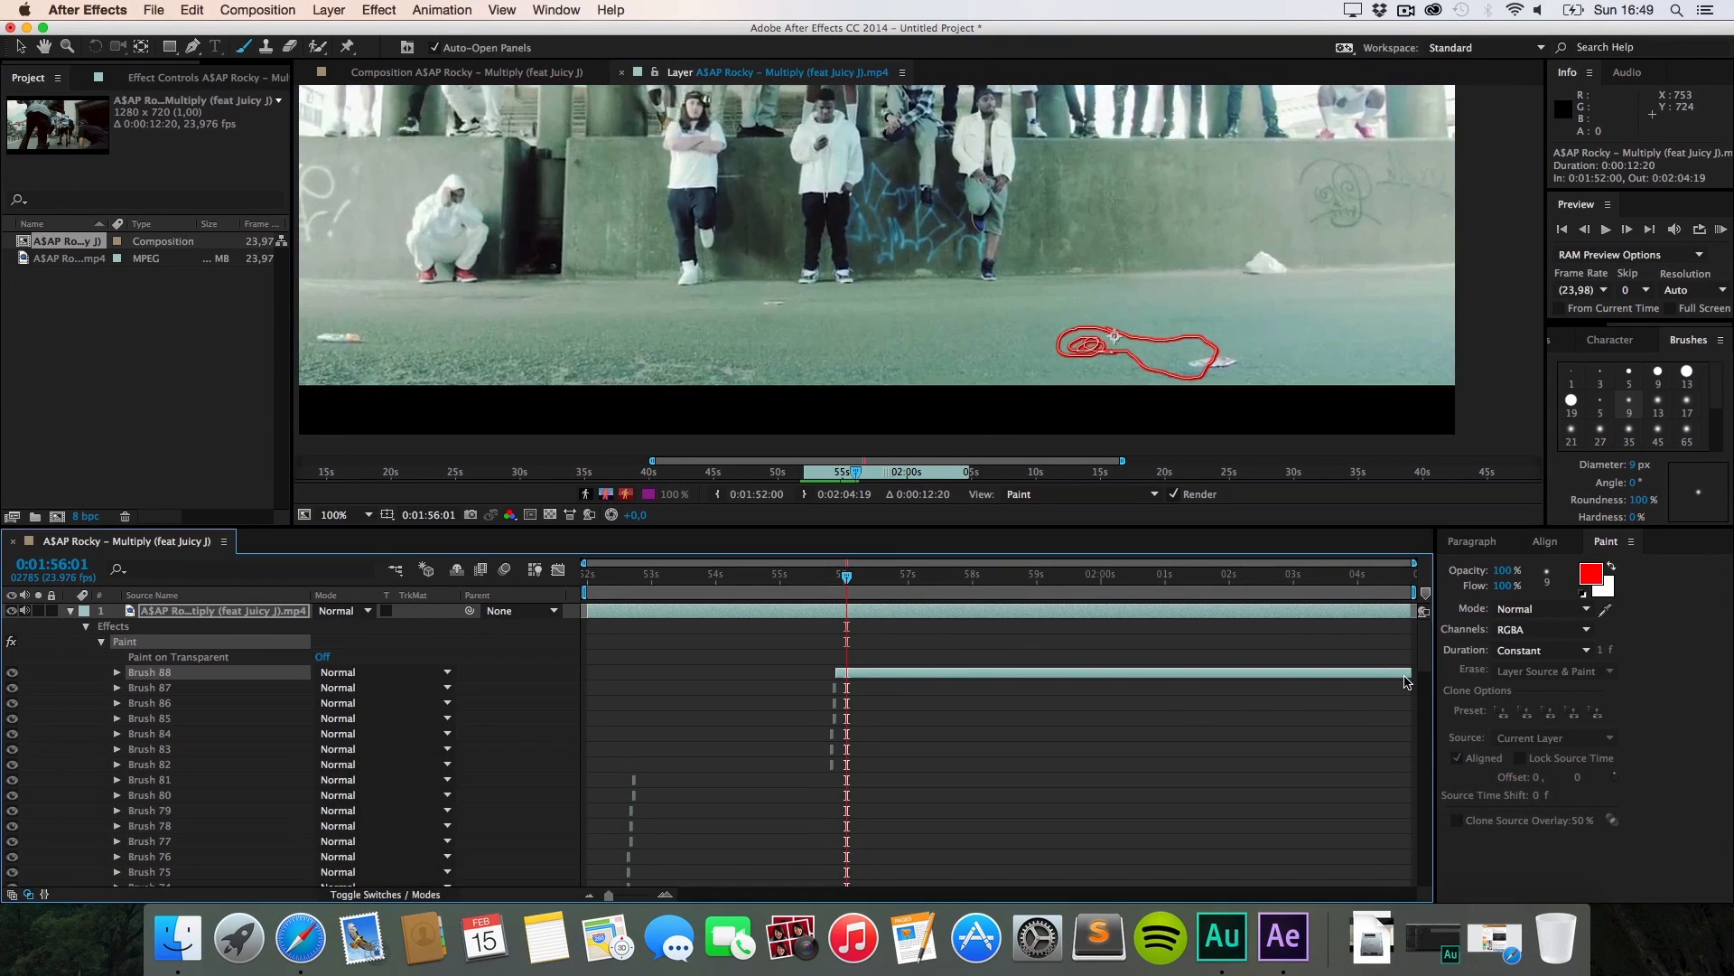
{"action": "mouse_move", "coordinate": [1399, 671]}
{"action": "left_mouse_down"}
{"action": "mouse_move", "coordinate": [1097, 671]}
{"action": "mouse_move", "coordinate": [851, 632]}
{"action": "left_mouse_up"}
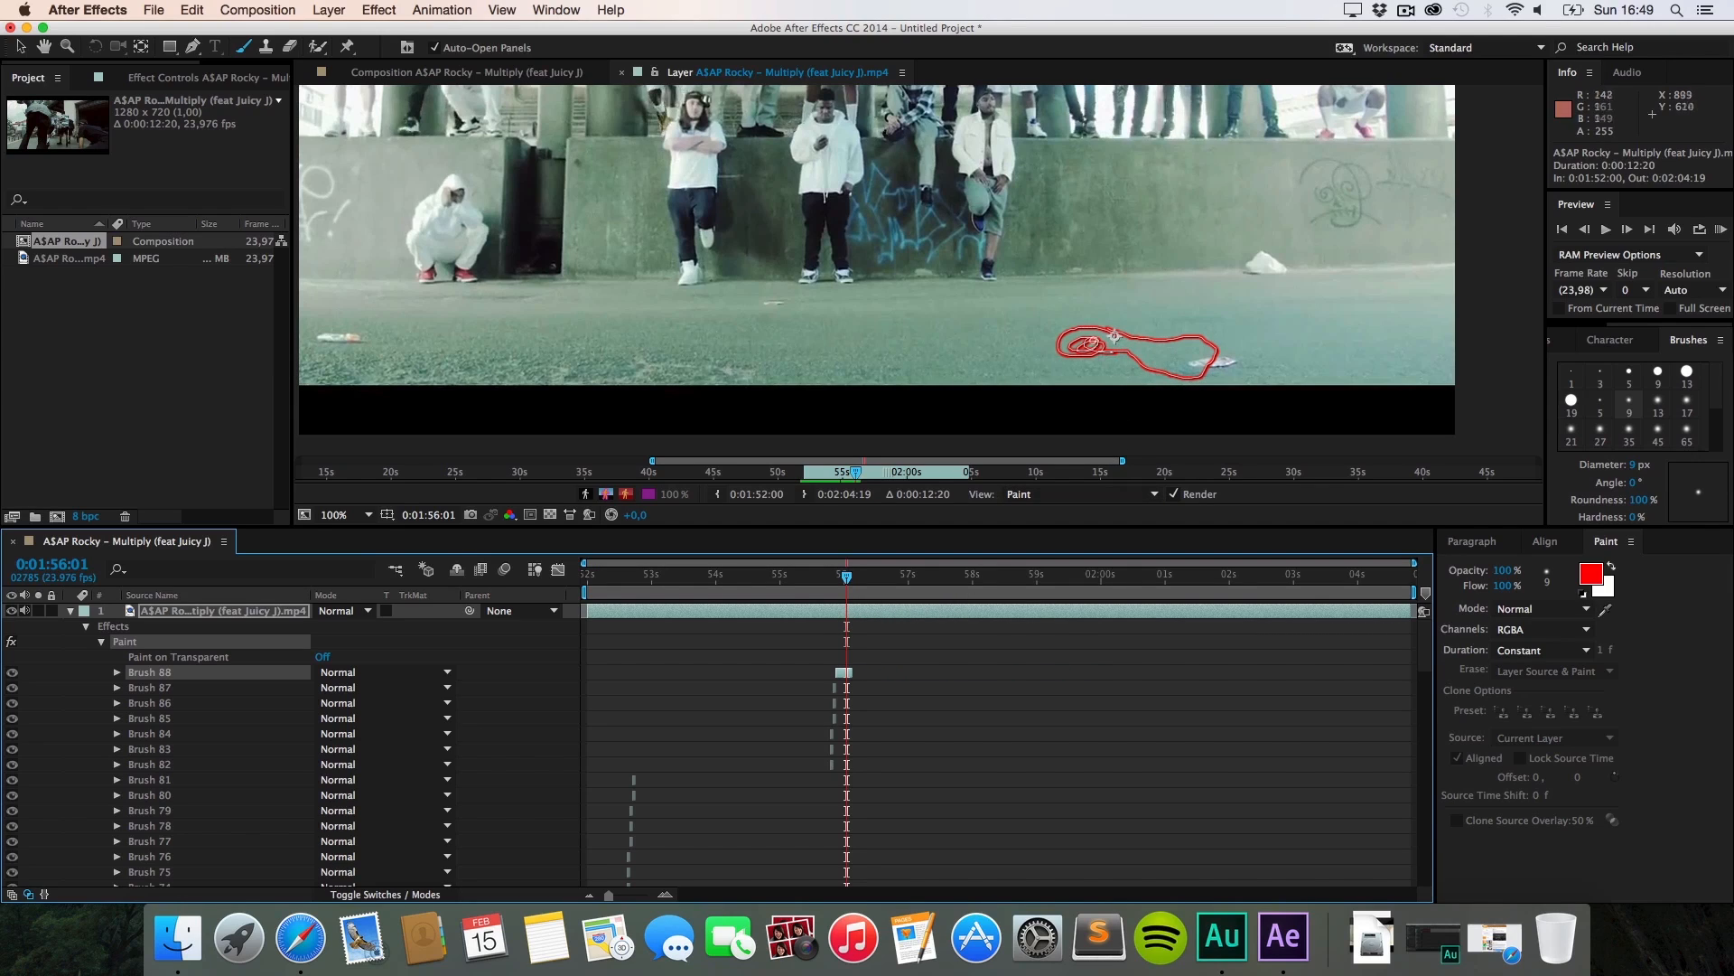
Step: Set stroke Duration to Single Frame, paint three red test strokes, and delete Brush 88
{"action": "left_click", "coordinate": [1536, 650]}
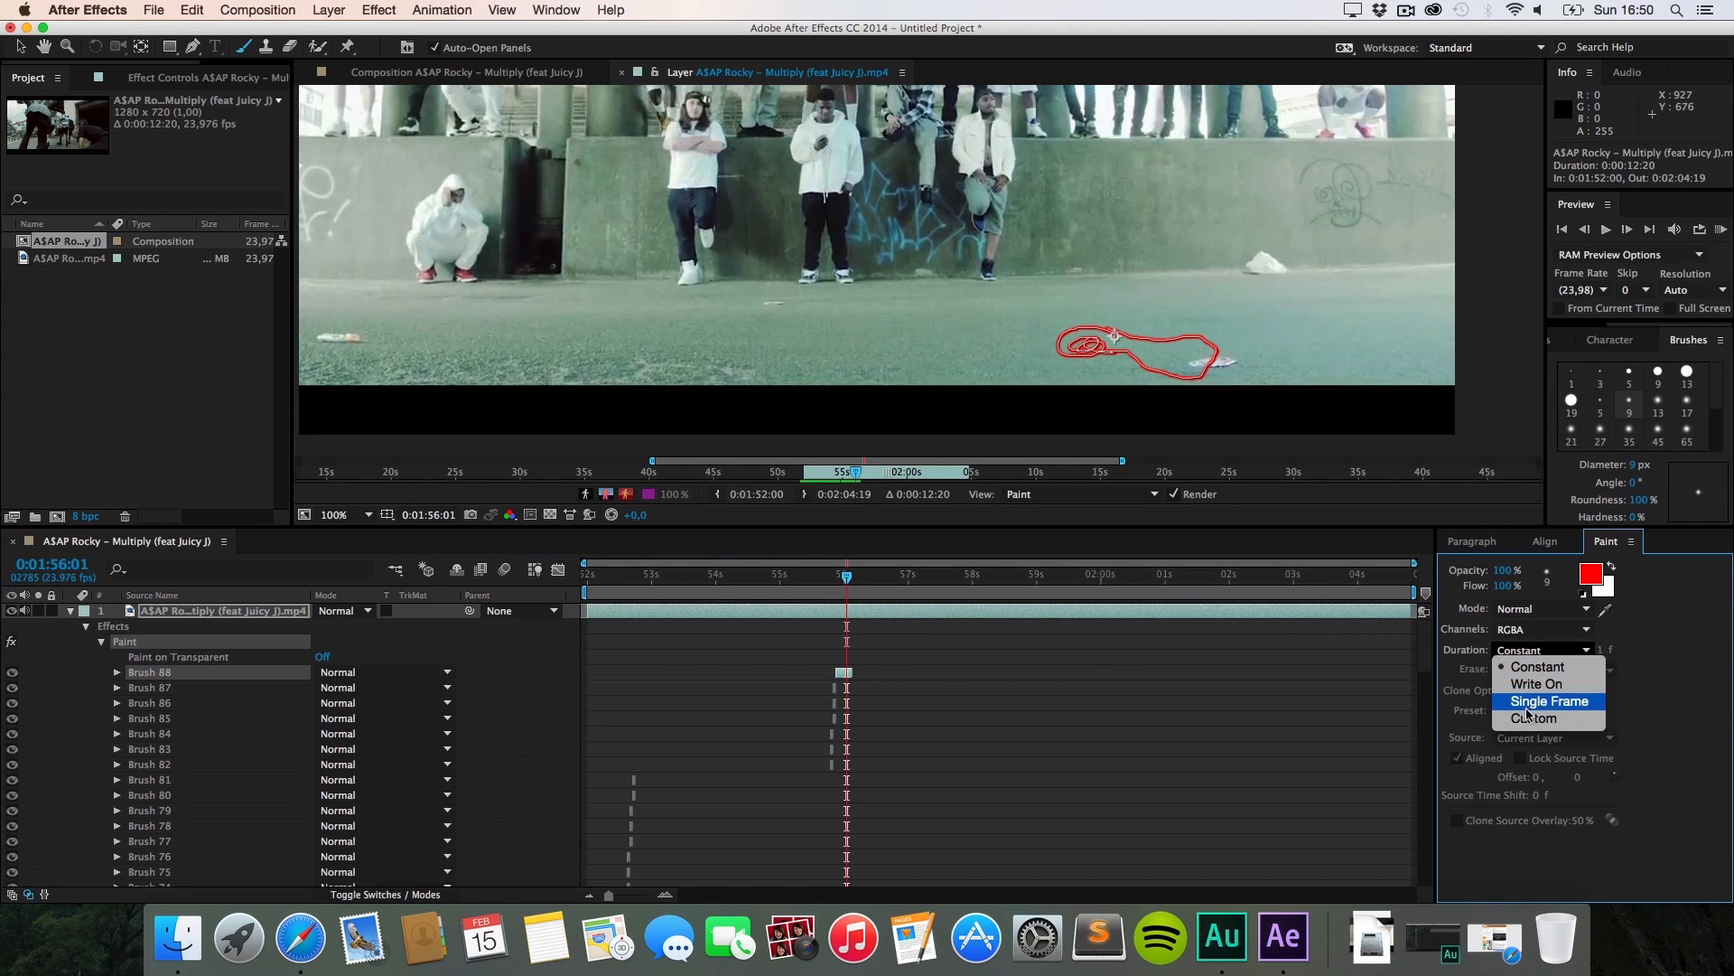
{"action": "left_click", "coordinate": [1535, 704]}
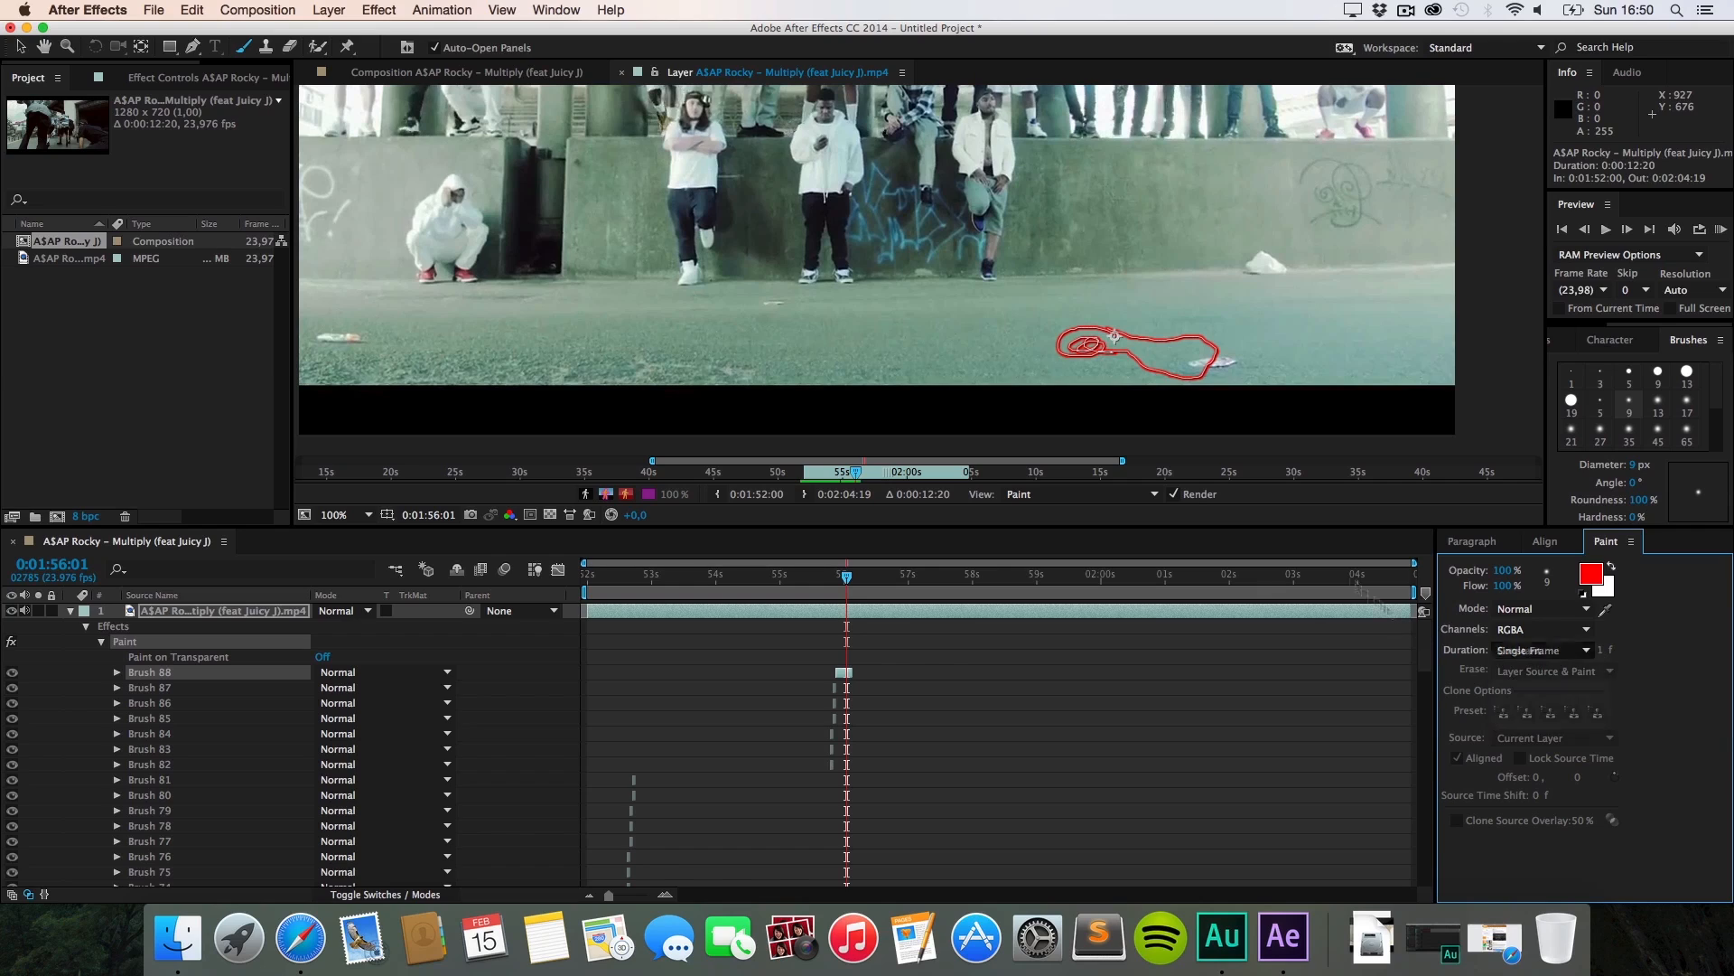
{"action": "left_click_drag", "start_coordinate": [1065, 299], "coordinate": [1053, 275]}
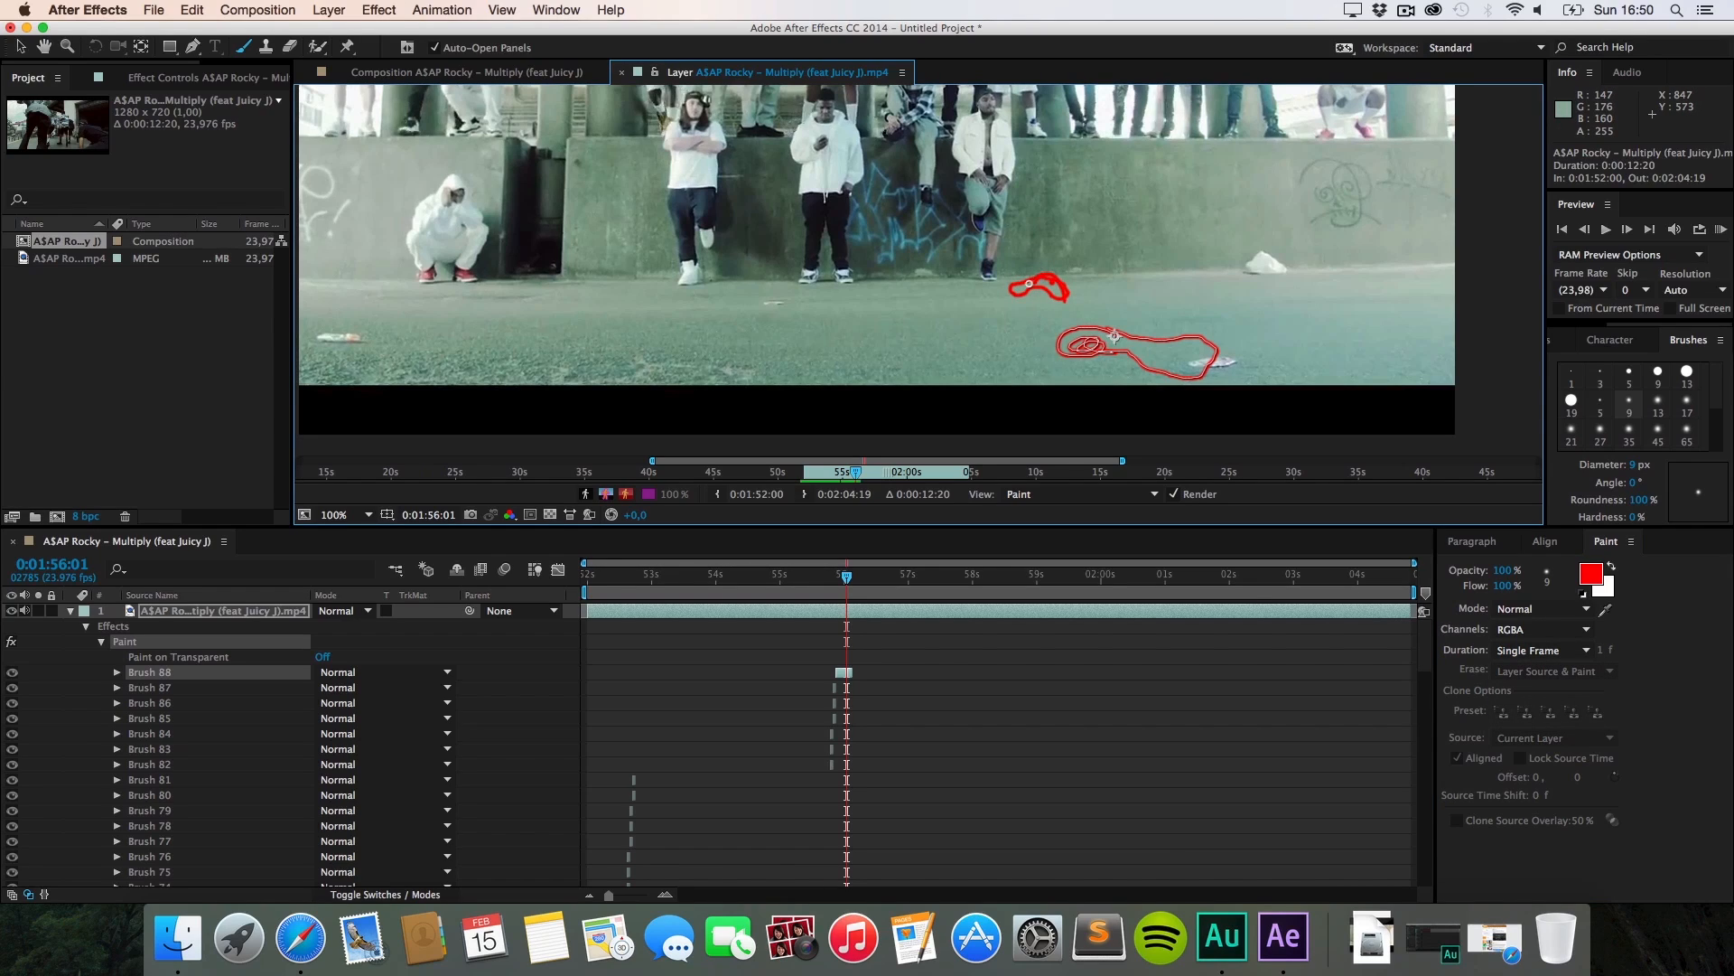
{"action": "left_click_drag", "start_coordinate": [1063, 291], "coordinate": [1061, 294]}
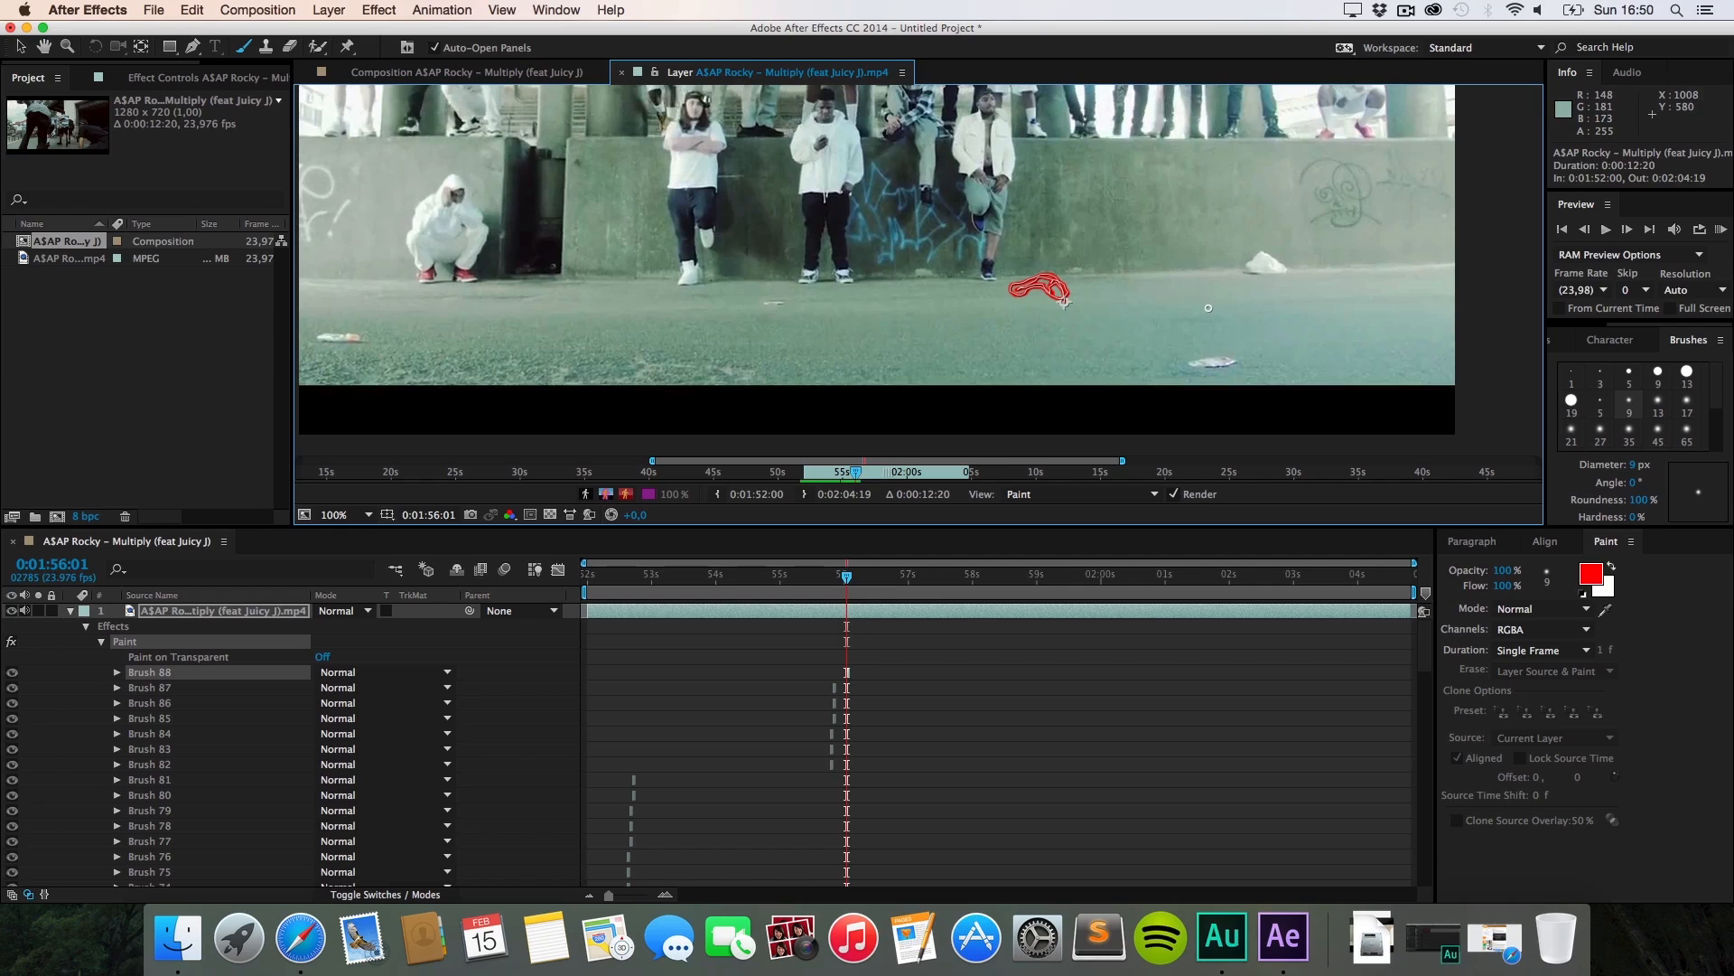
{"action": "left_click_drag", "start_coordinate": [1262, 307], "coordinate": [1234, 294]}
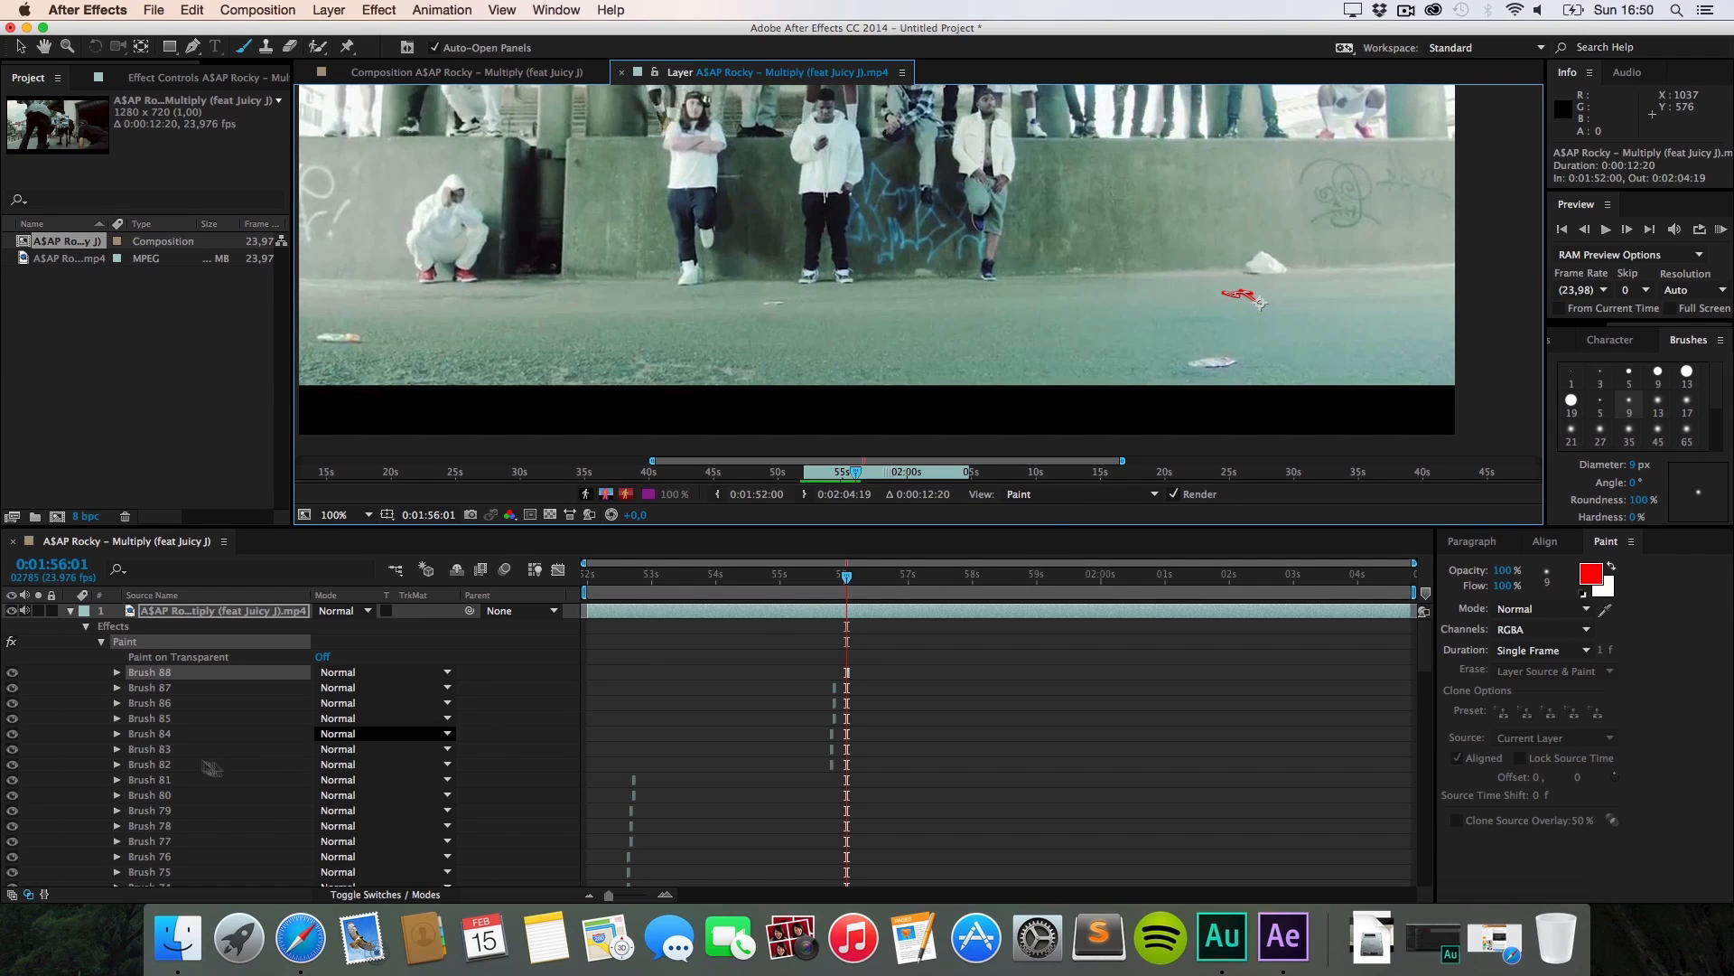
{"action": "left_click", "coordinate": [210, 680]}
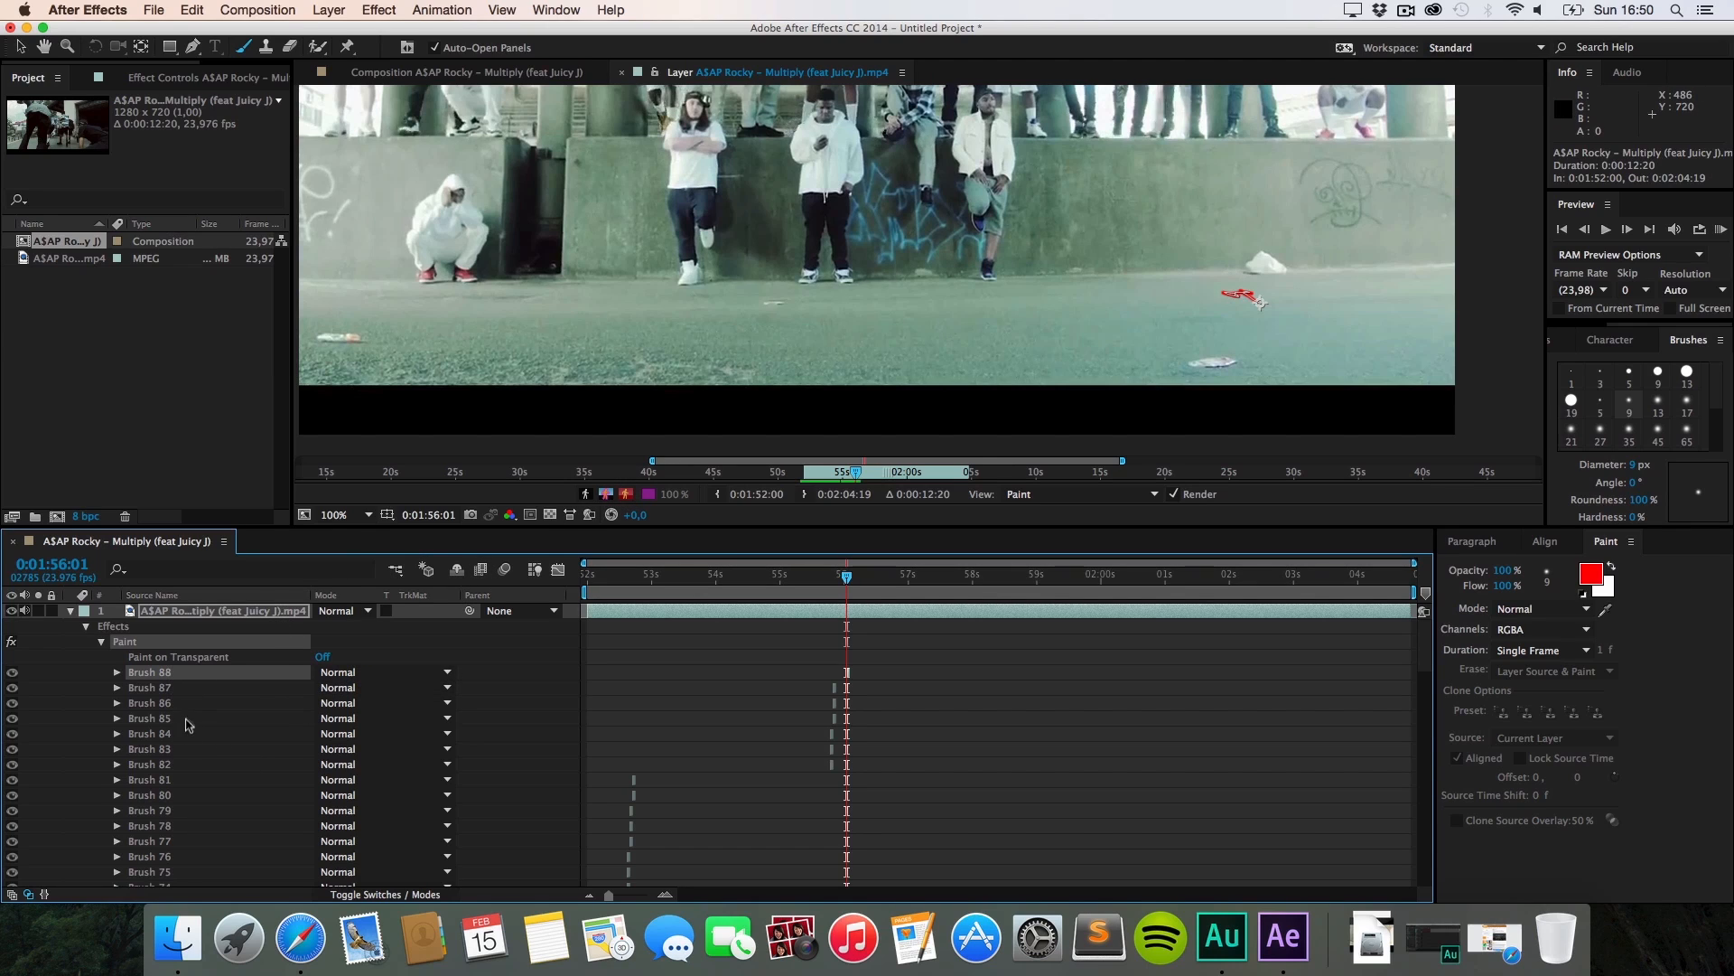
{"action": "key", "text": "BackSpace"}
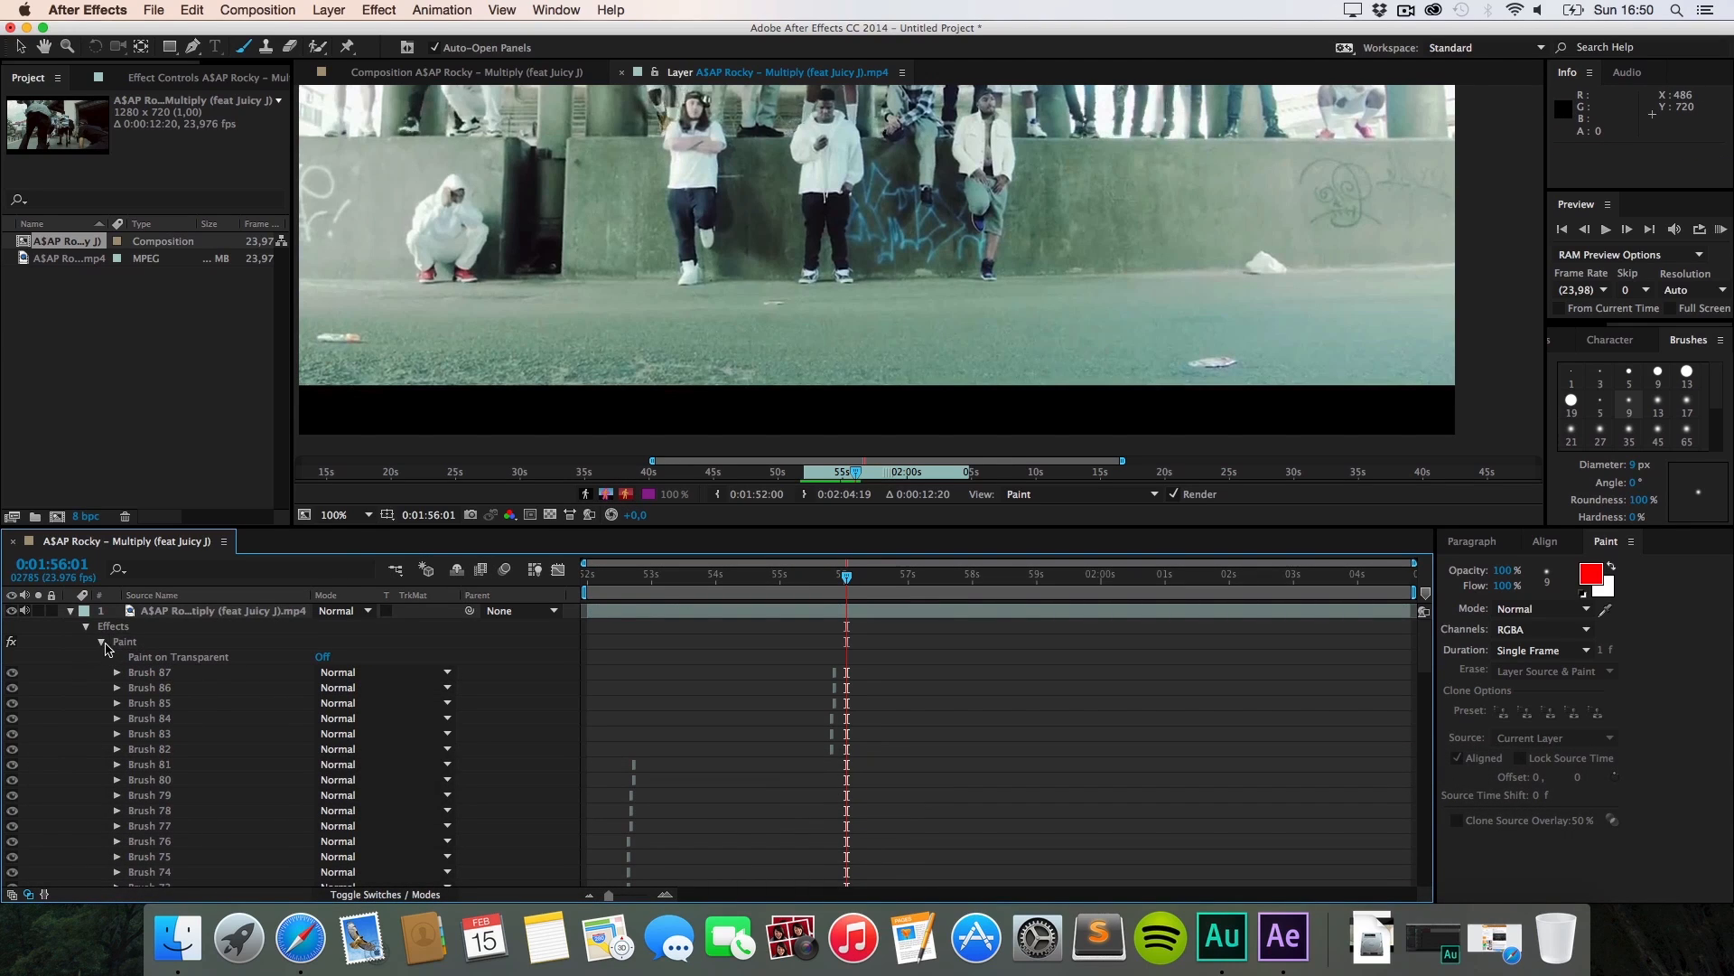
Step: Collapse Effects, enlarge and pan the layer view to fit the street shot, then jump to 0:01:56:22
{"action": "left_click", "coordinate": [86, 626]}
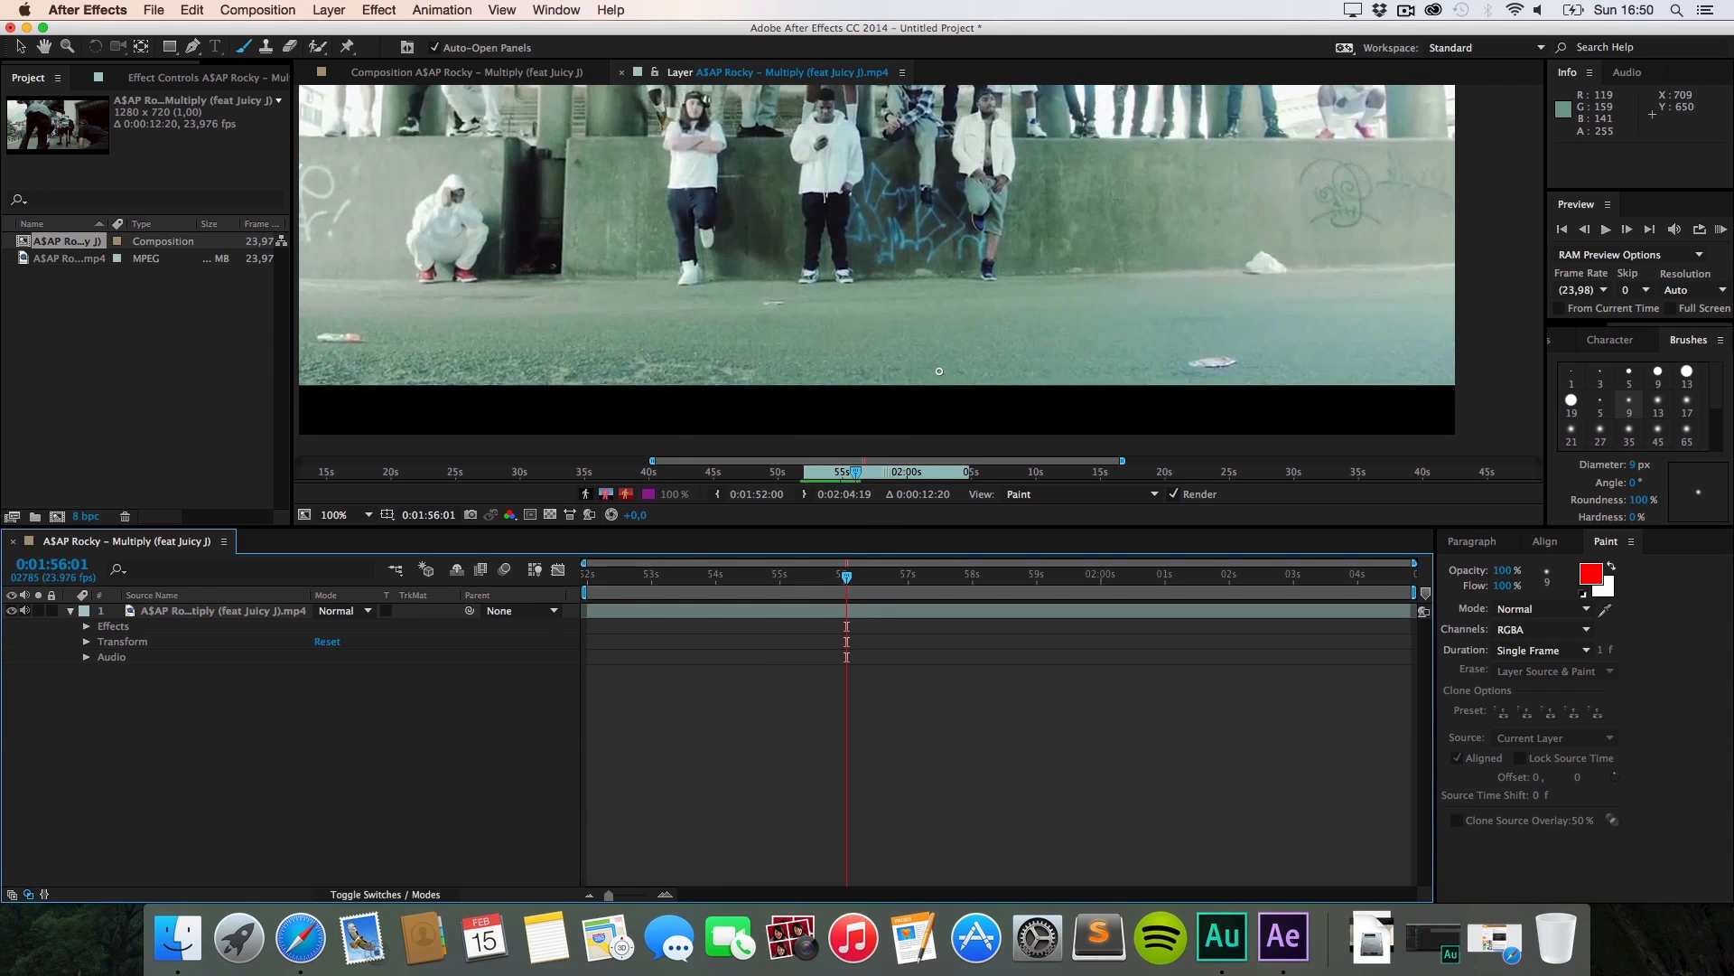
{"action": "left_click", "coordinate": [703, 524]}
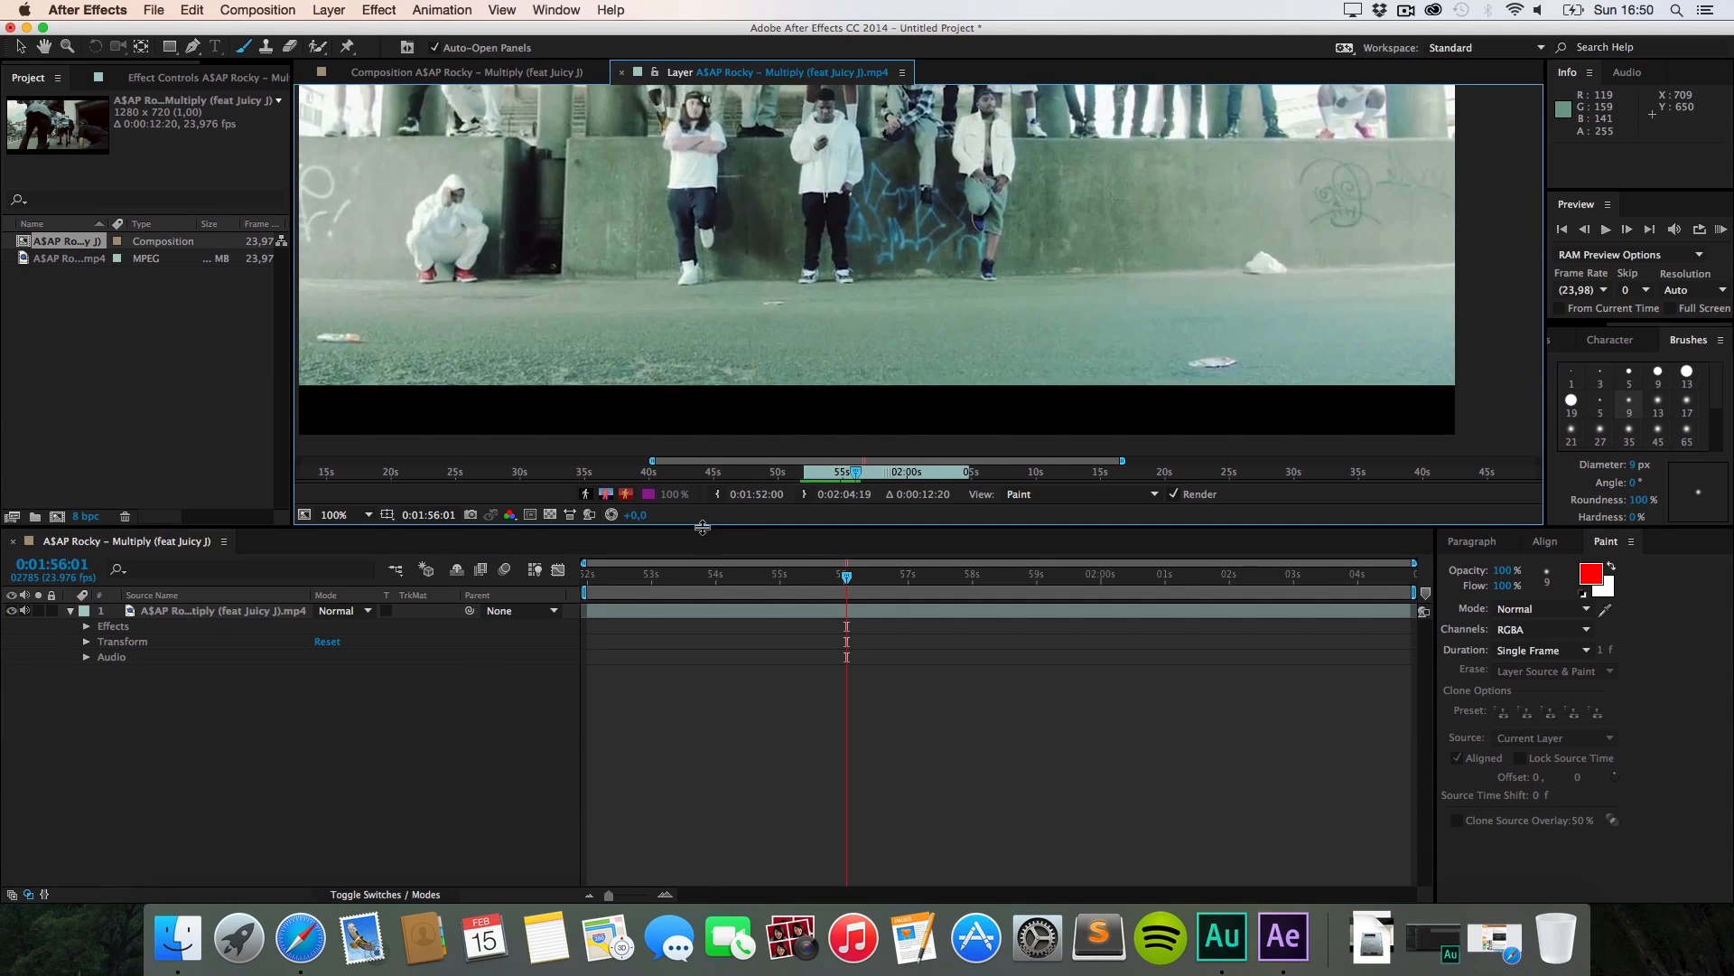
{"action": "left_click_drag", "start_coordinate": [704, 527], "coordinate": [704, 720]}
{"action": "key", "text": "h"}
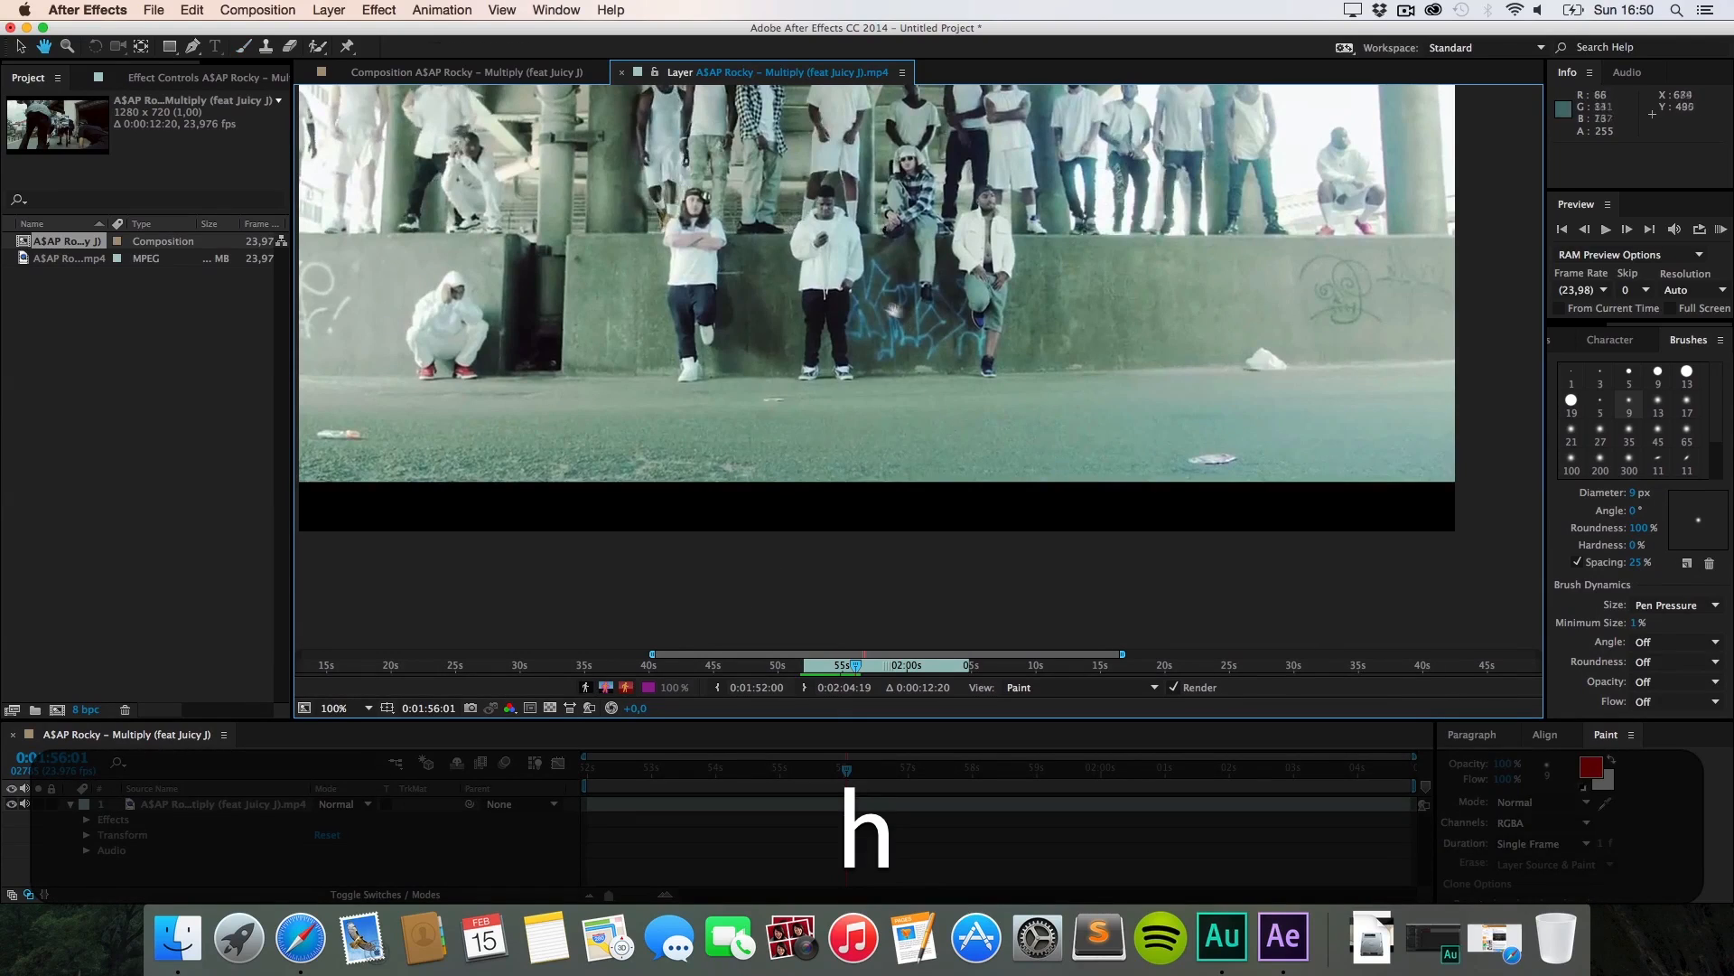
{"action": "left_click_drag", "start_coordinate": [893, 310], "coordinate": [860, 447]}
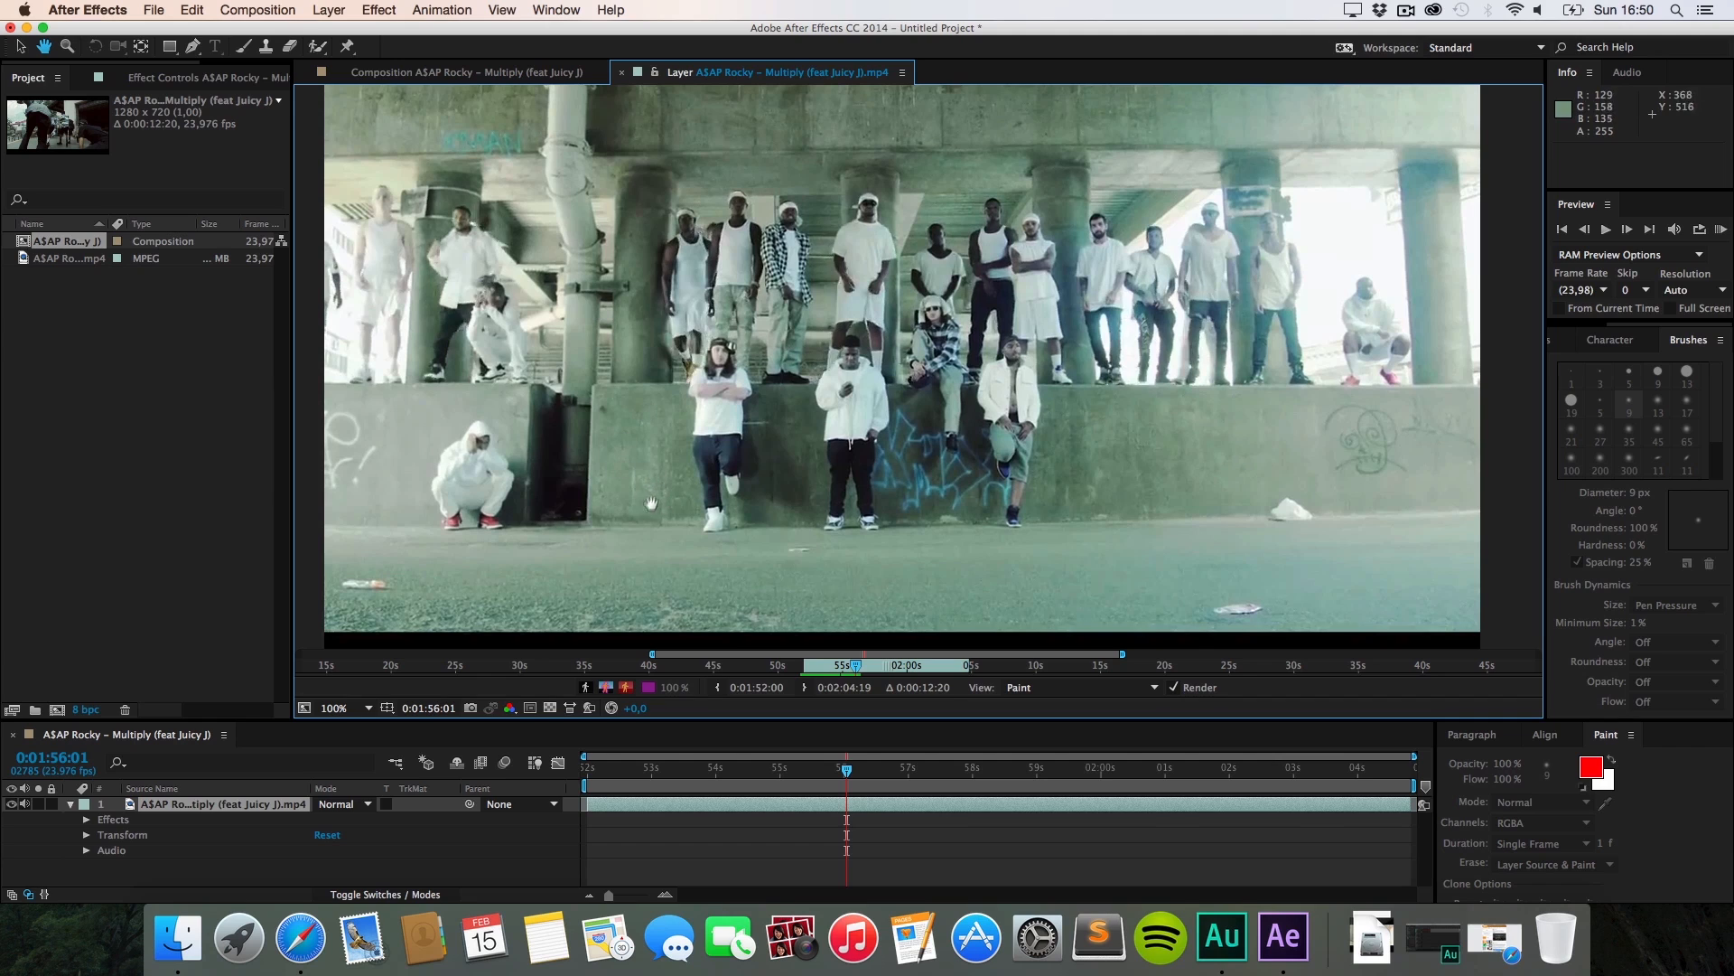
{"action": "mouse_move", "coordinate": [698, 533]}
{"action": "left_mouse_down"}
{"action": "mouse_move", "coordinate": [702, 487]}
{"action": "mouse_move", "coordinate": [683, 513]}
{"action": "left_mouse_up"}
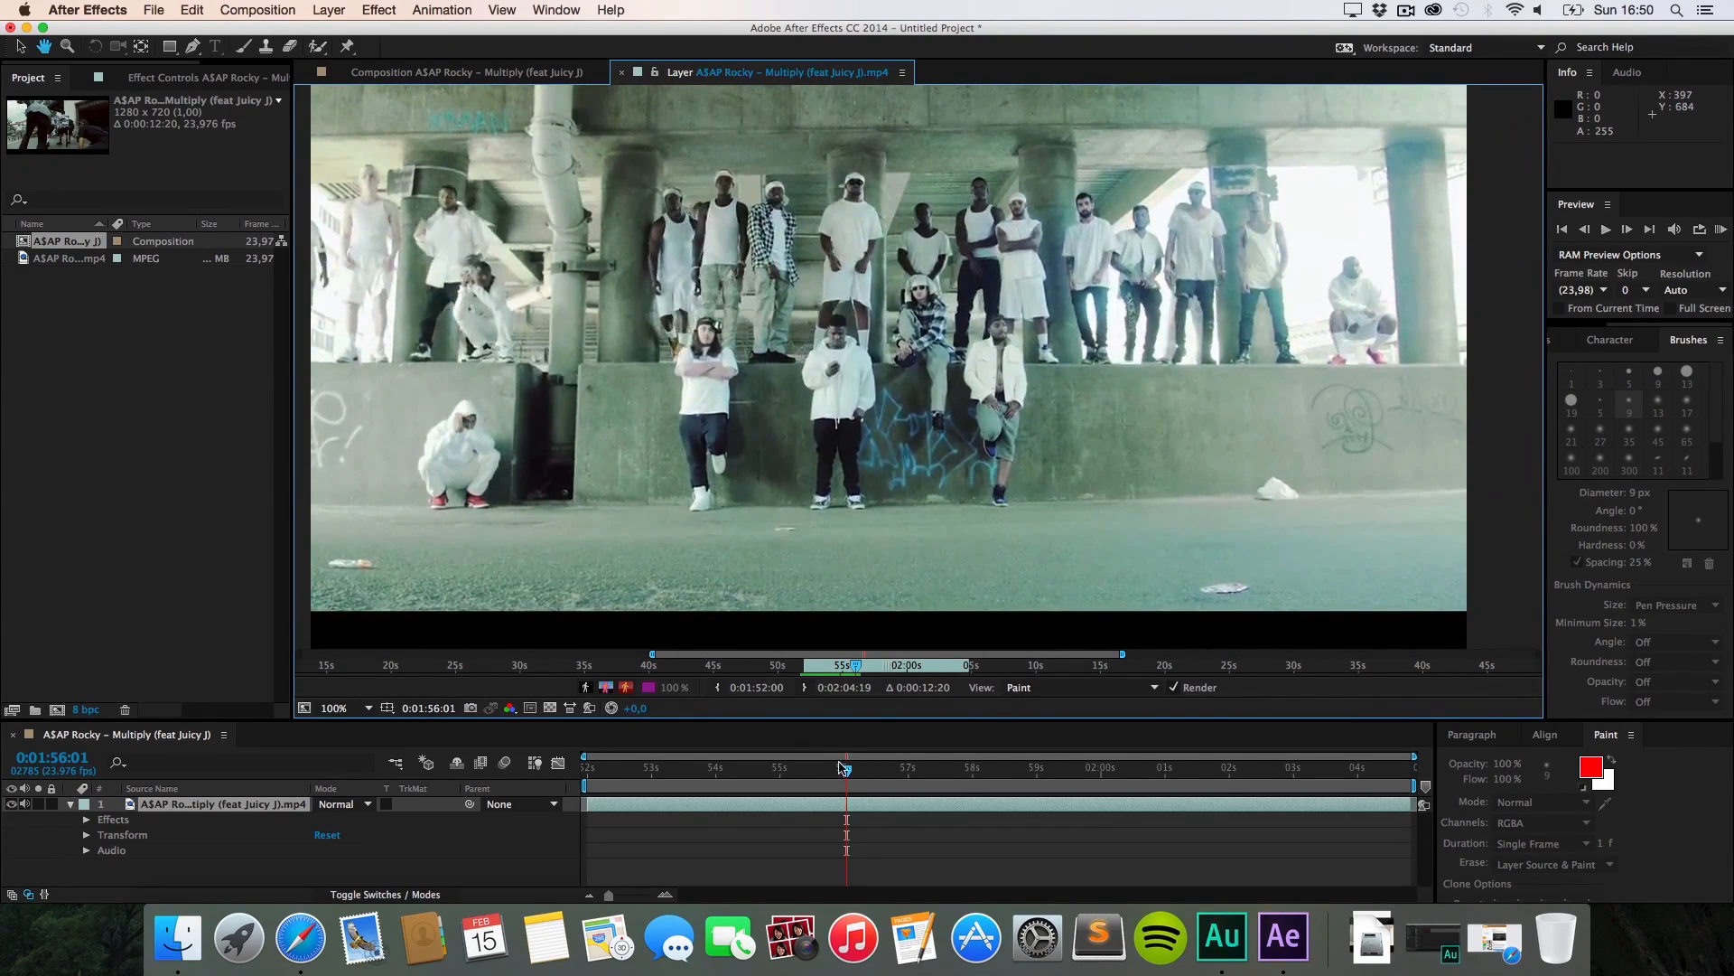
{"action": "left_click_drag", "start_coordinate": [875, 666], "coordinate": [867, 674]}
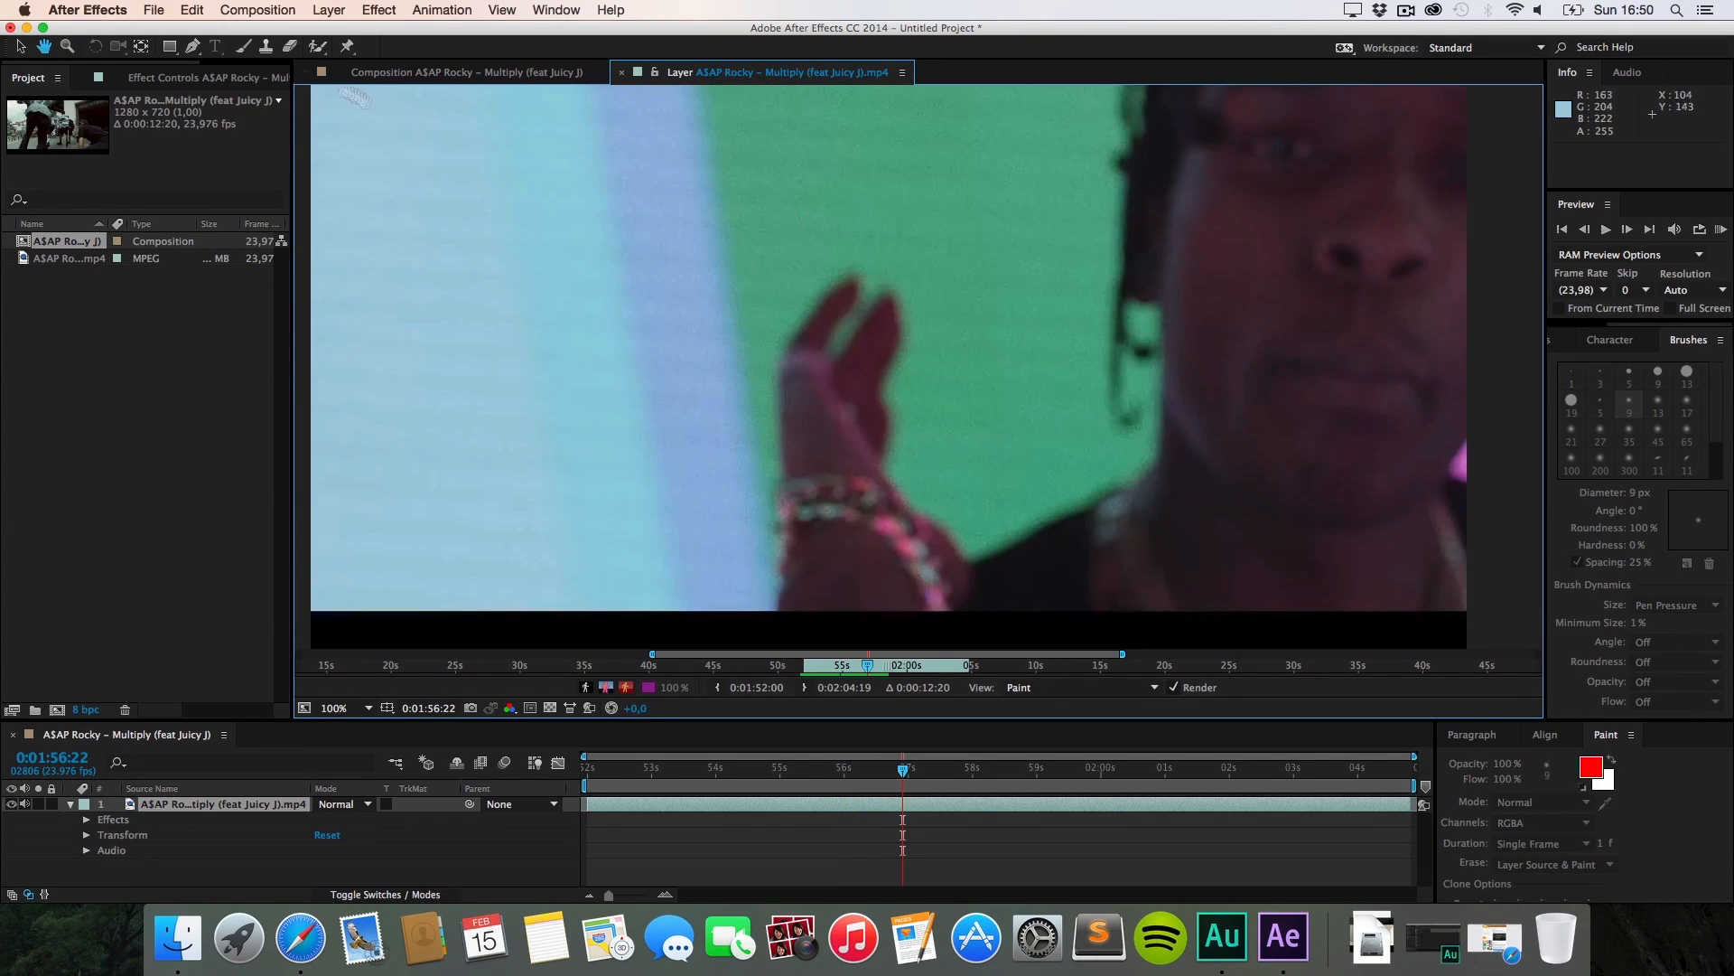
Step: Select the Brush tool and set the paint colour to white (FFFFFF)
{"action": "key", "text": "super+b"}
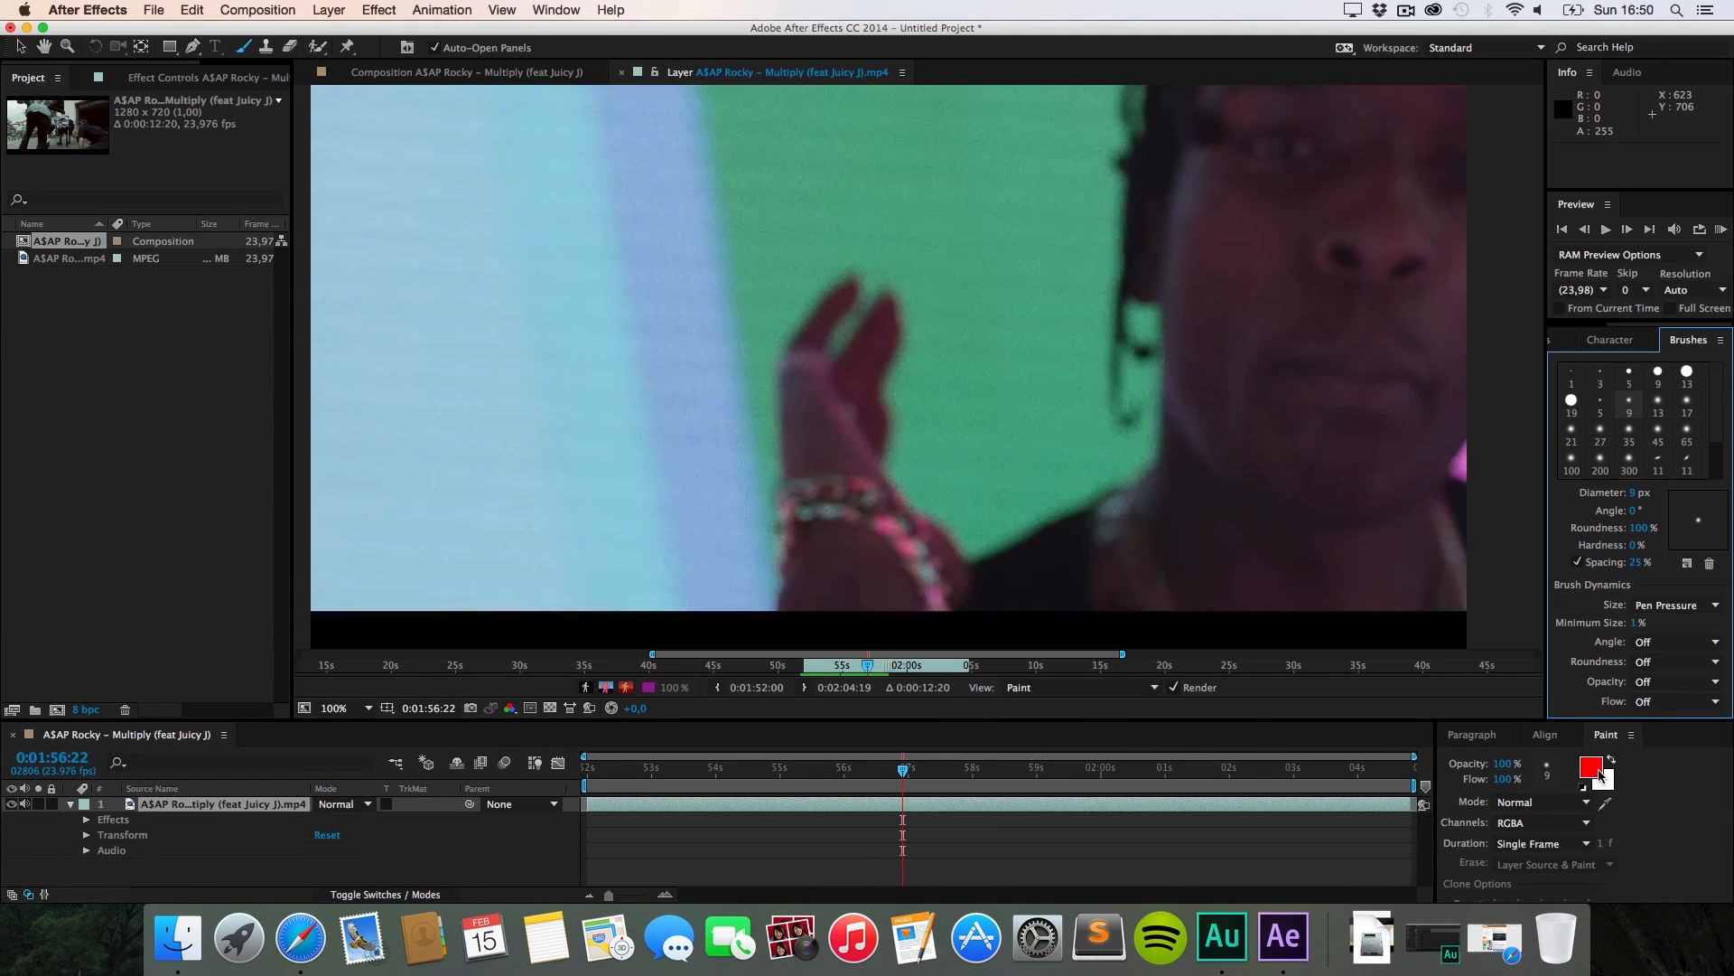
{"action": "left_click", "coordinate": [1599, 775]}
{"action": "left_click_drag", "start_coordinate": [789, 438], "coordinate": [564, 310]}
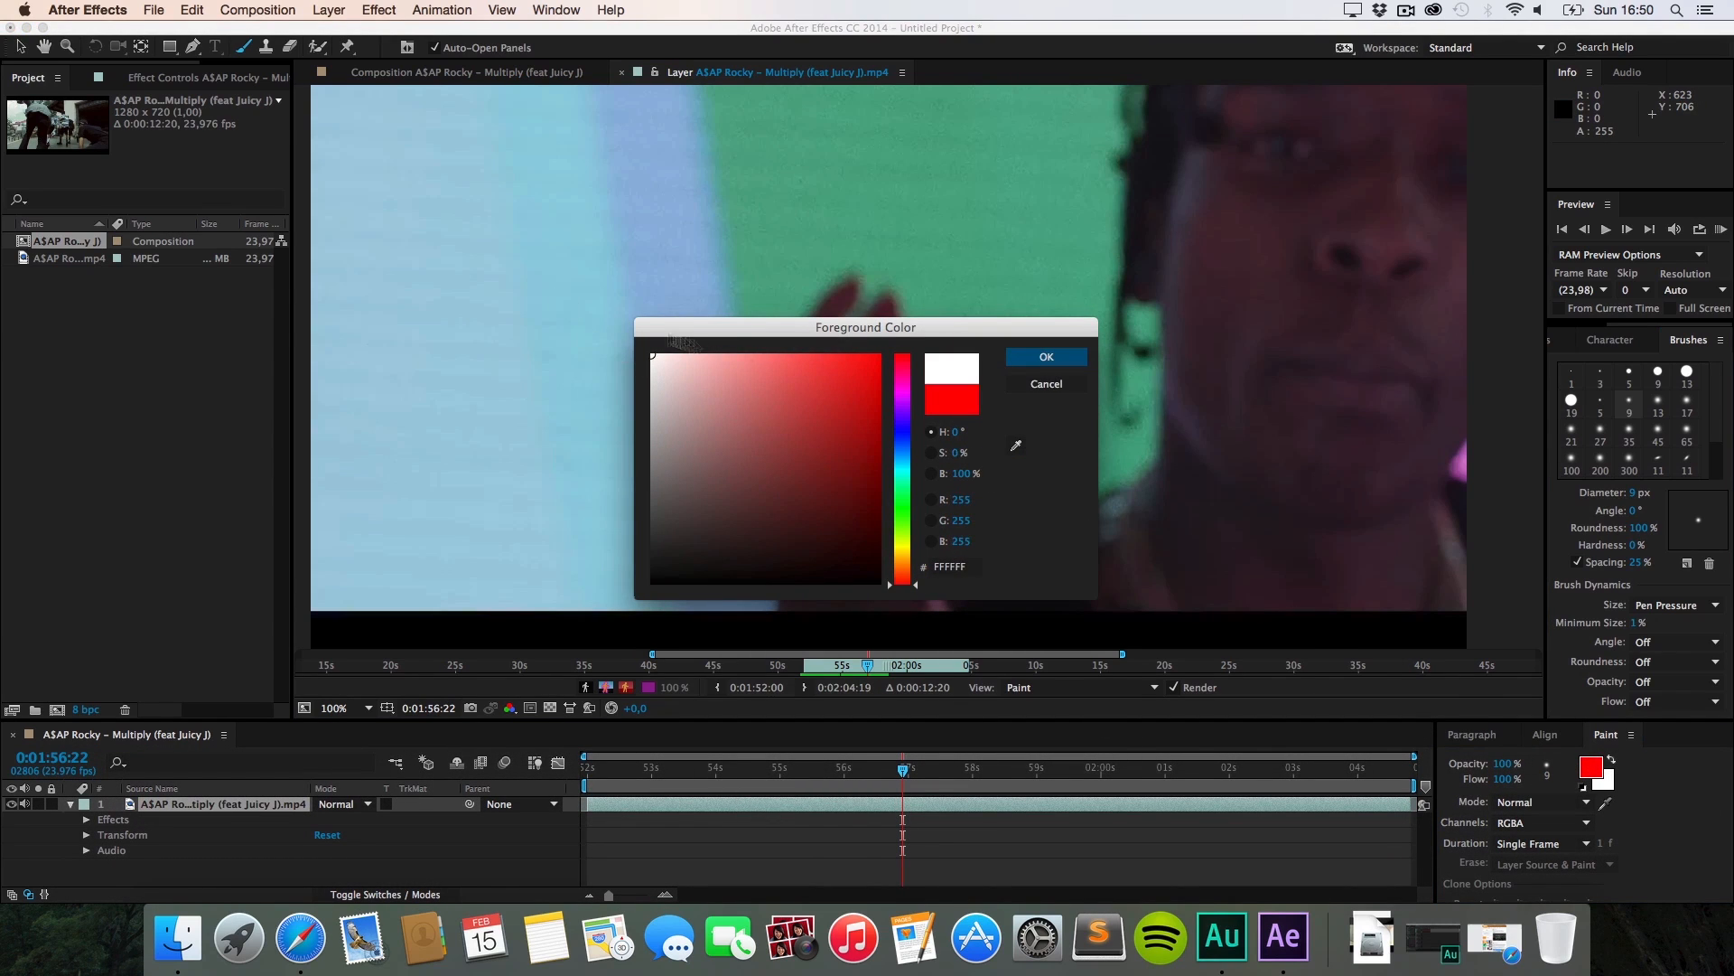
{"action": "left_click", "coordinate": [1023, 363]}
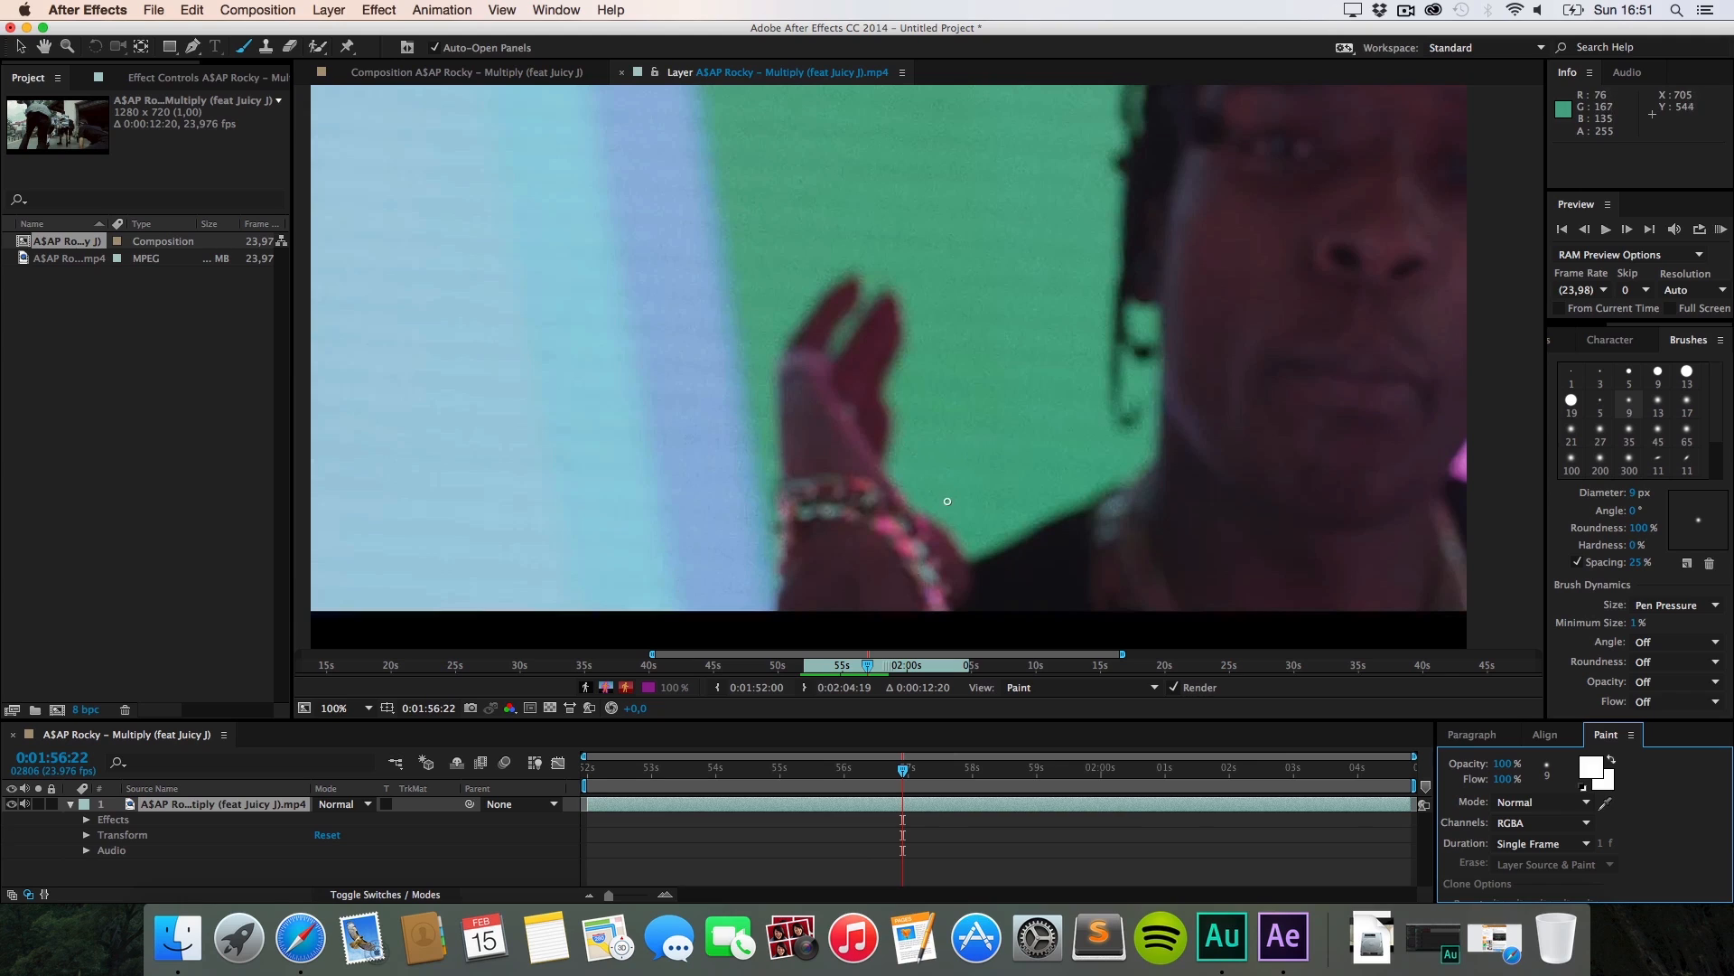
Step: Paint white scribbles around the raised hand and fingers on four consecutive frames
{"action": "left_click_drag", "start_coordinate": [947, 500], "coordinate": [984, 457]}
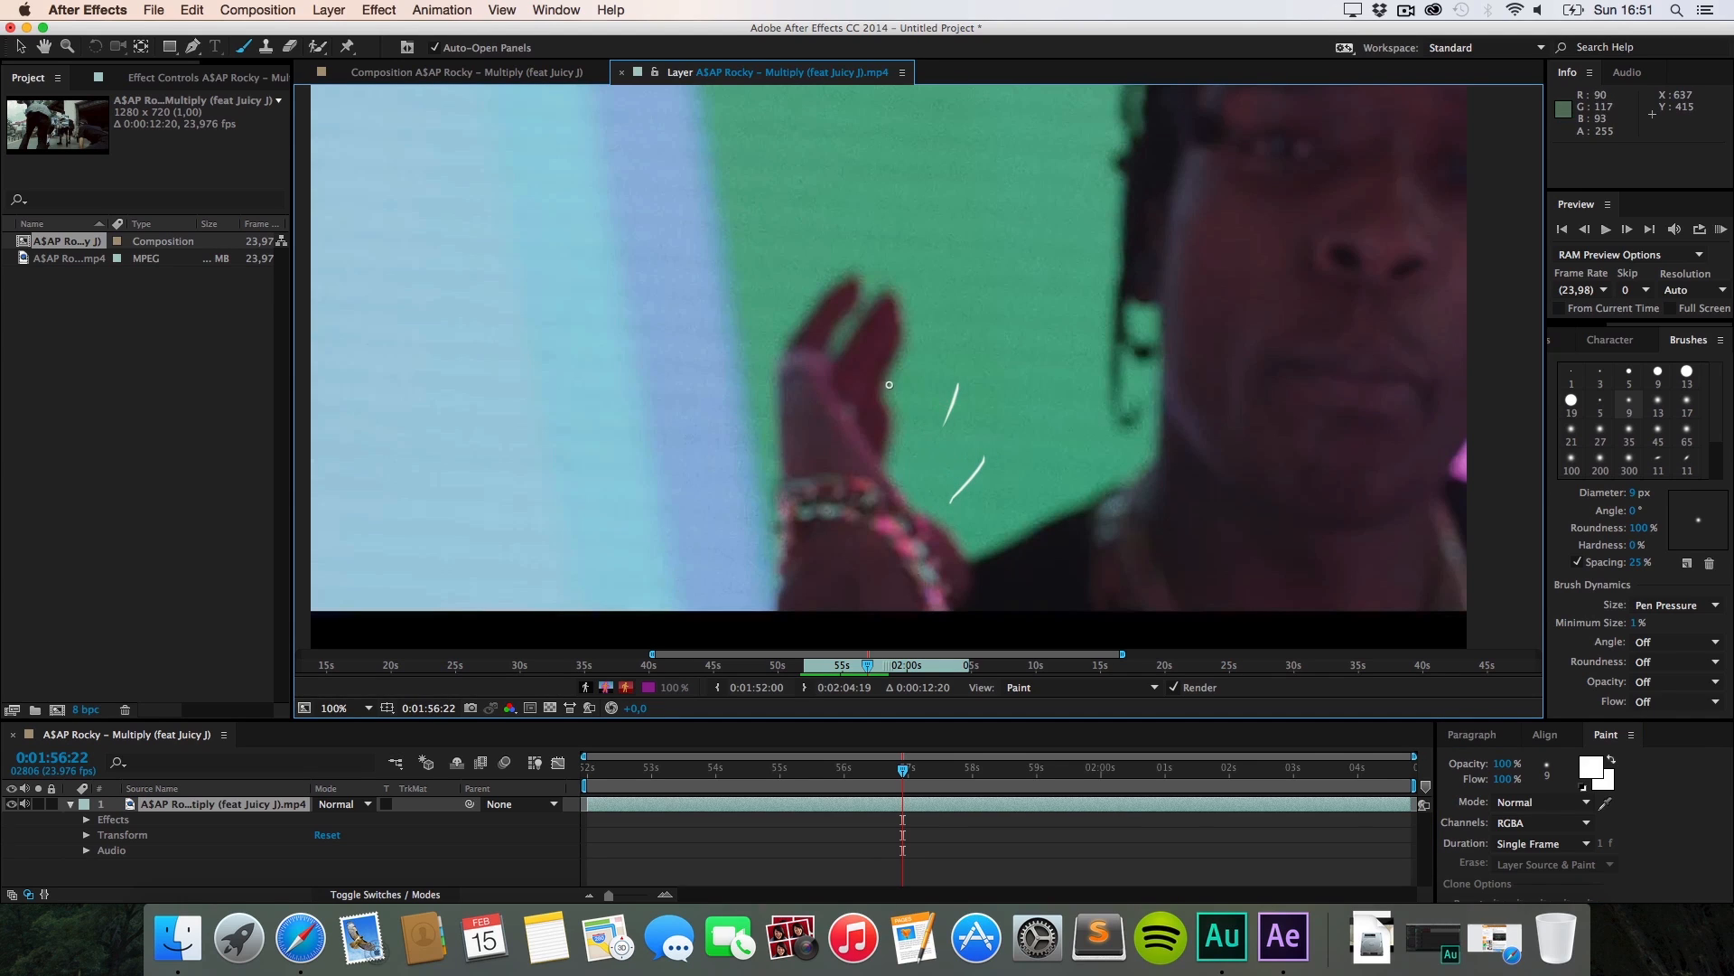
{"action": "left_click_drag", "start_coordinate": [849, 326], "coordinate": [855, 261]}
{"action": "key", "text": "super+Right"}
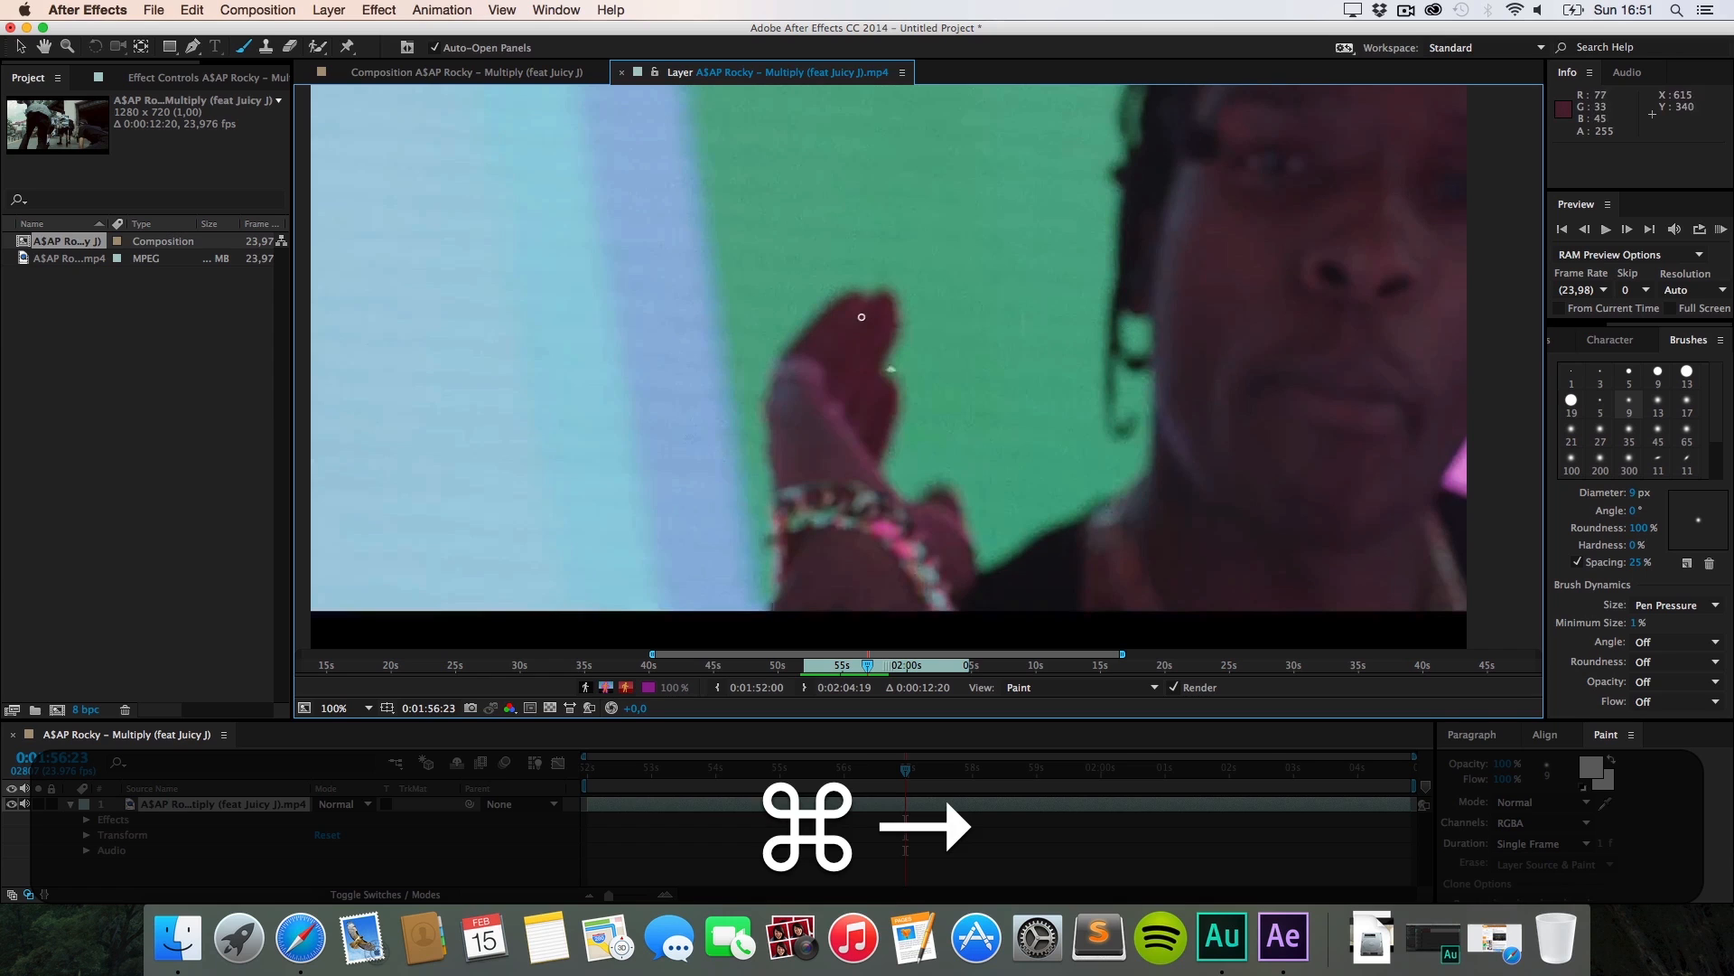
{"action": "left_click_drag", "start_coordinate": [870, 315], "coordinate": [894, 249]}
{"action": "left_click_drag", "start_coordinate": [969, 397], "coordinate": [1010, 339]}
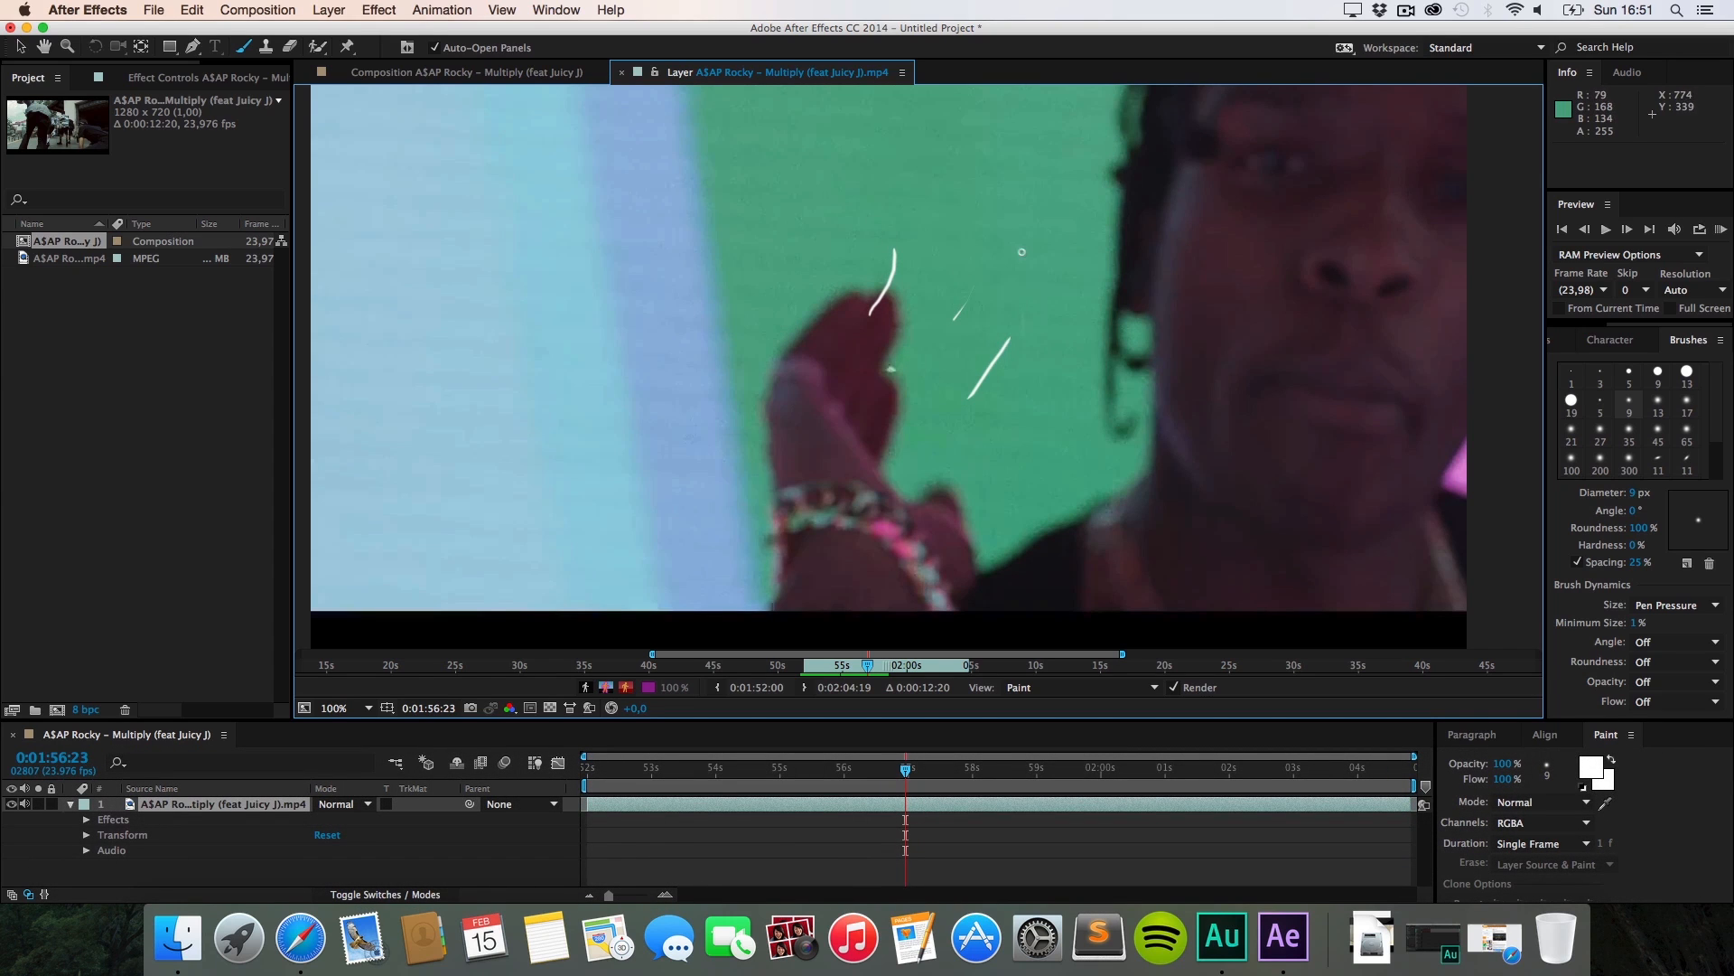
{"action": "key", "text": "super+Right"}
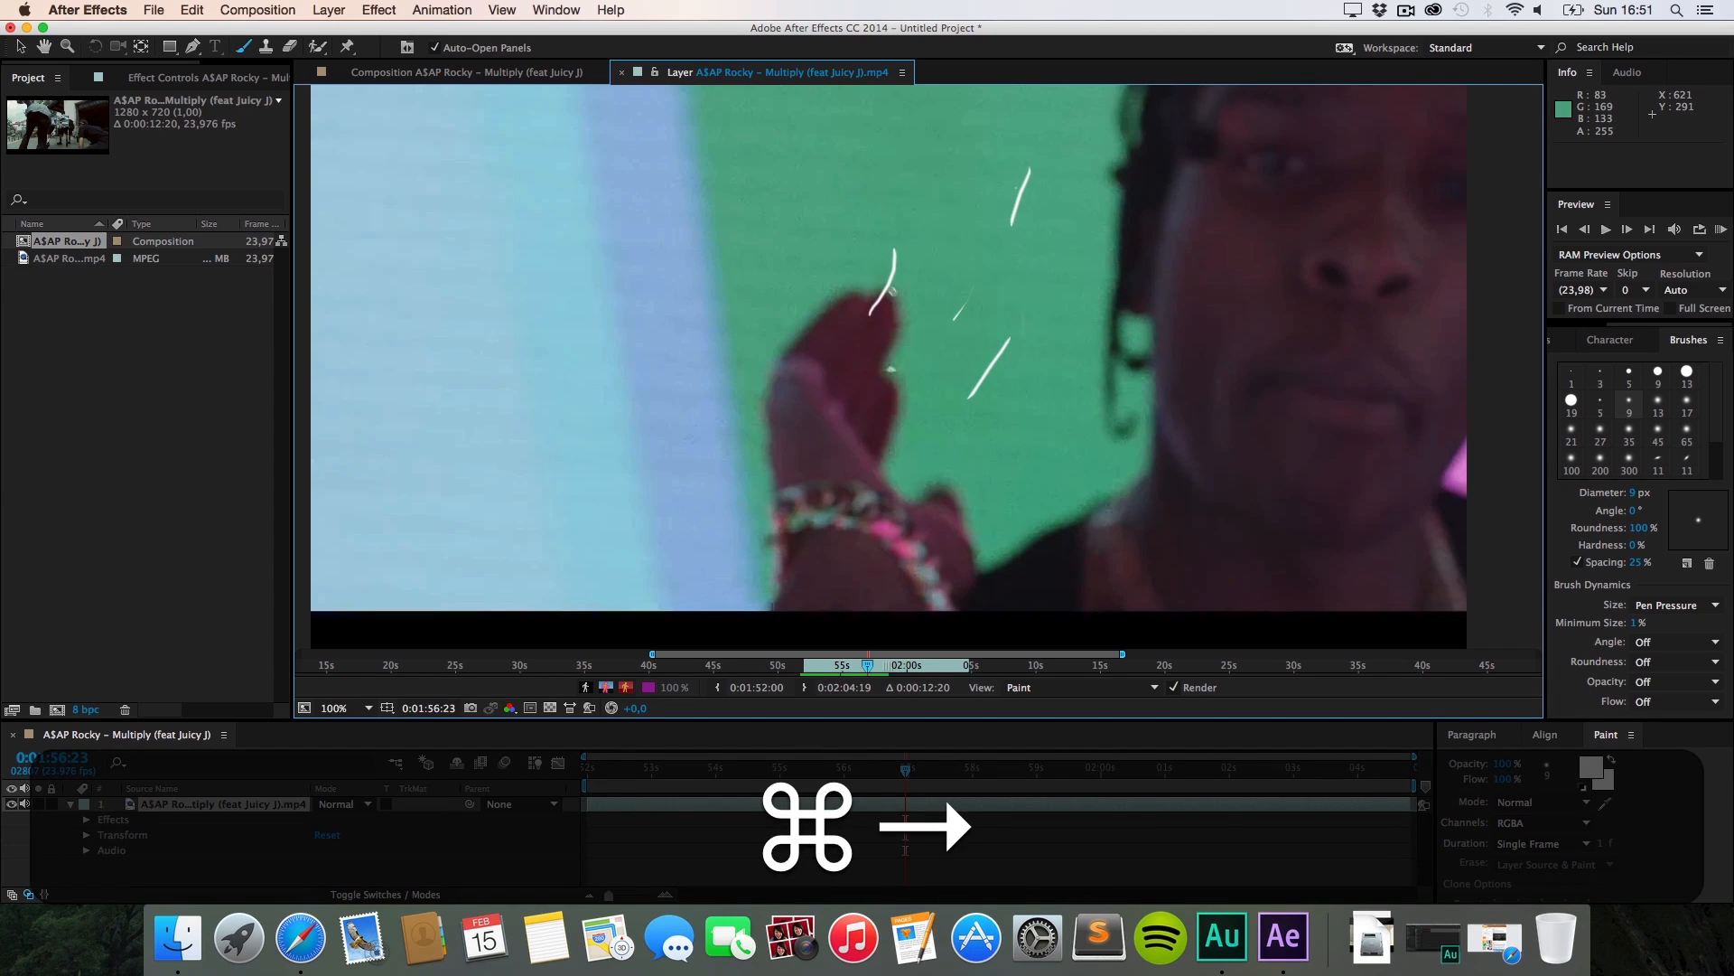
{"action": "left_click_drag", "start_coordinate": [860, 390], "coordinate": [845, 271]}
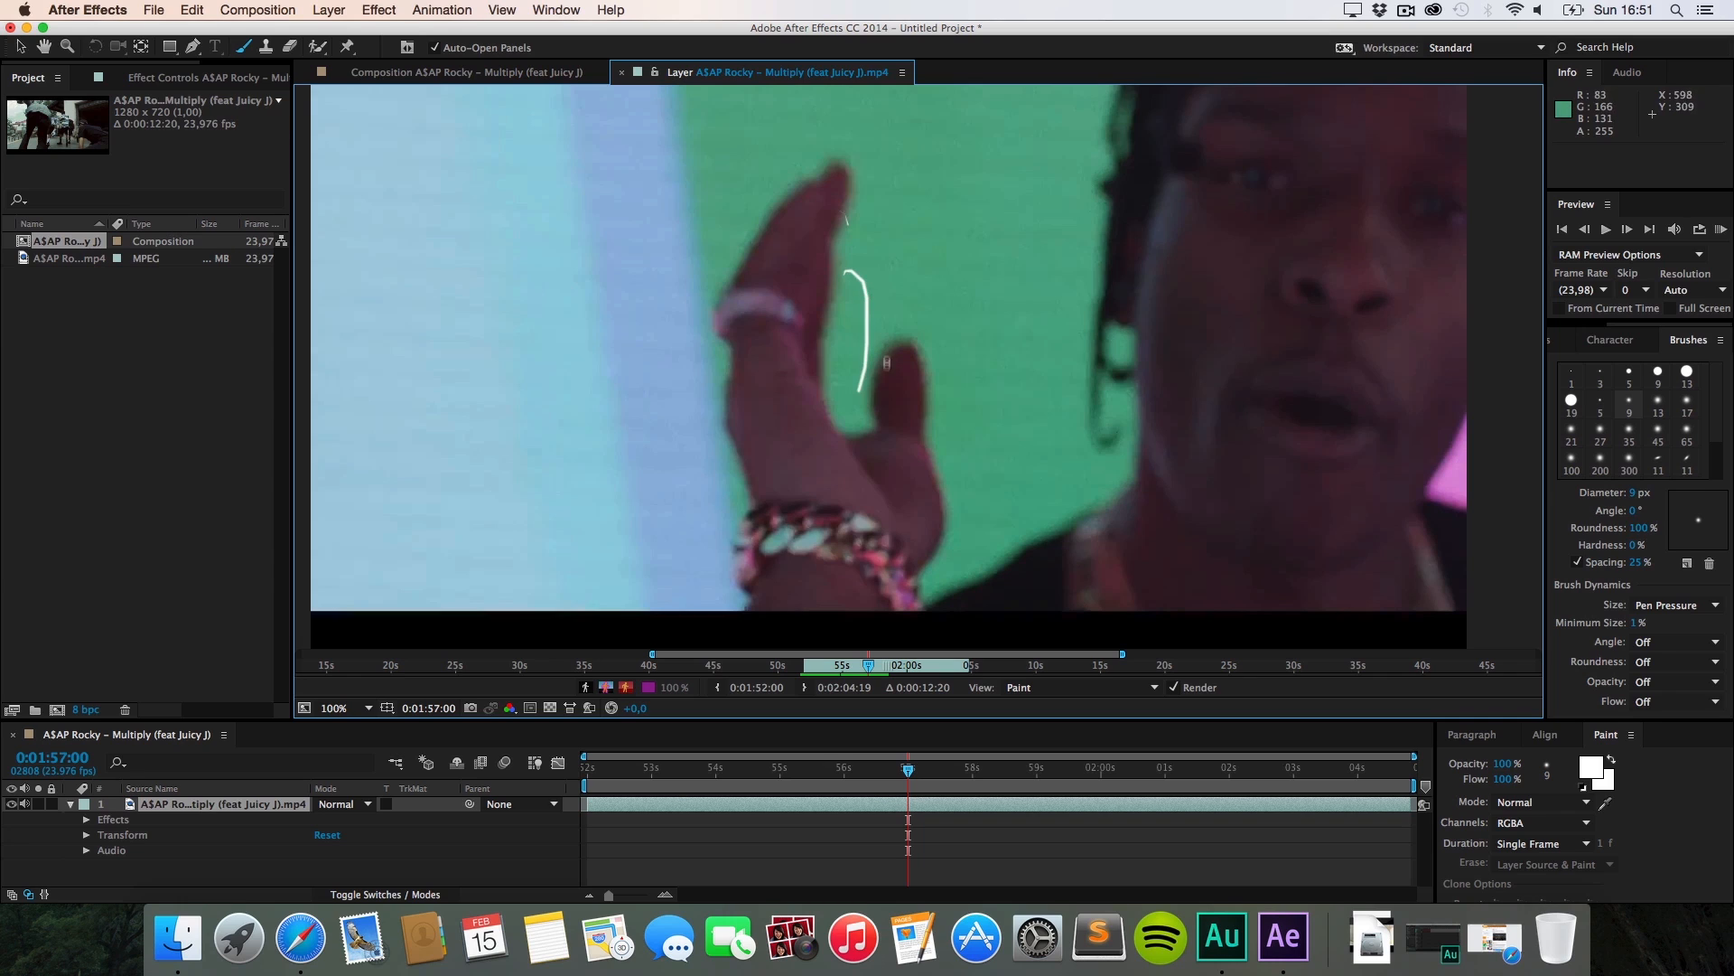
{"action": "left_click_drag", "start_coordinate": [923, 397], "coordinate": [954, 300]}
{"action": "left_click_drag", "start_coordinate": [800, 258], "coordinate": [793, 211]}
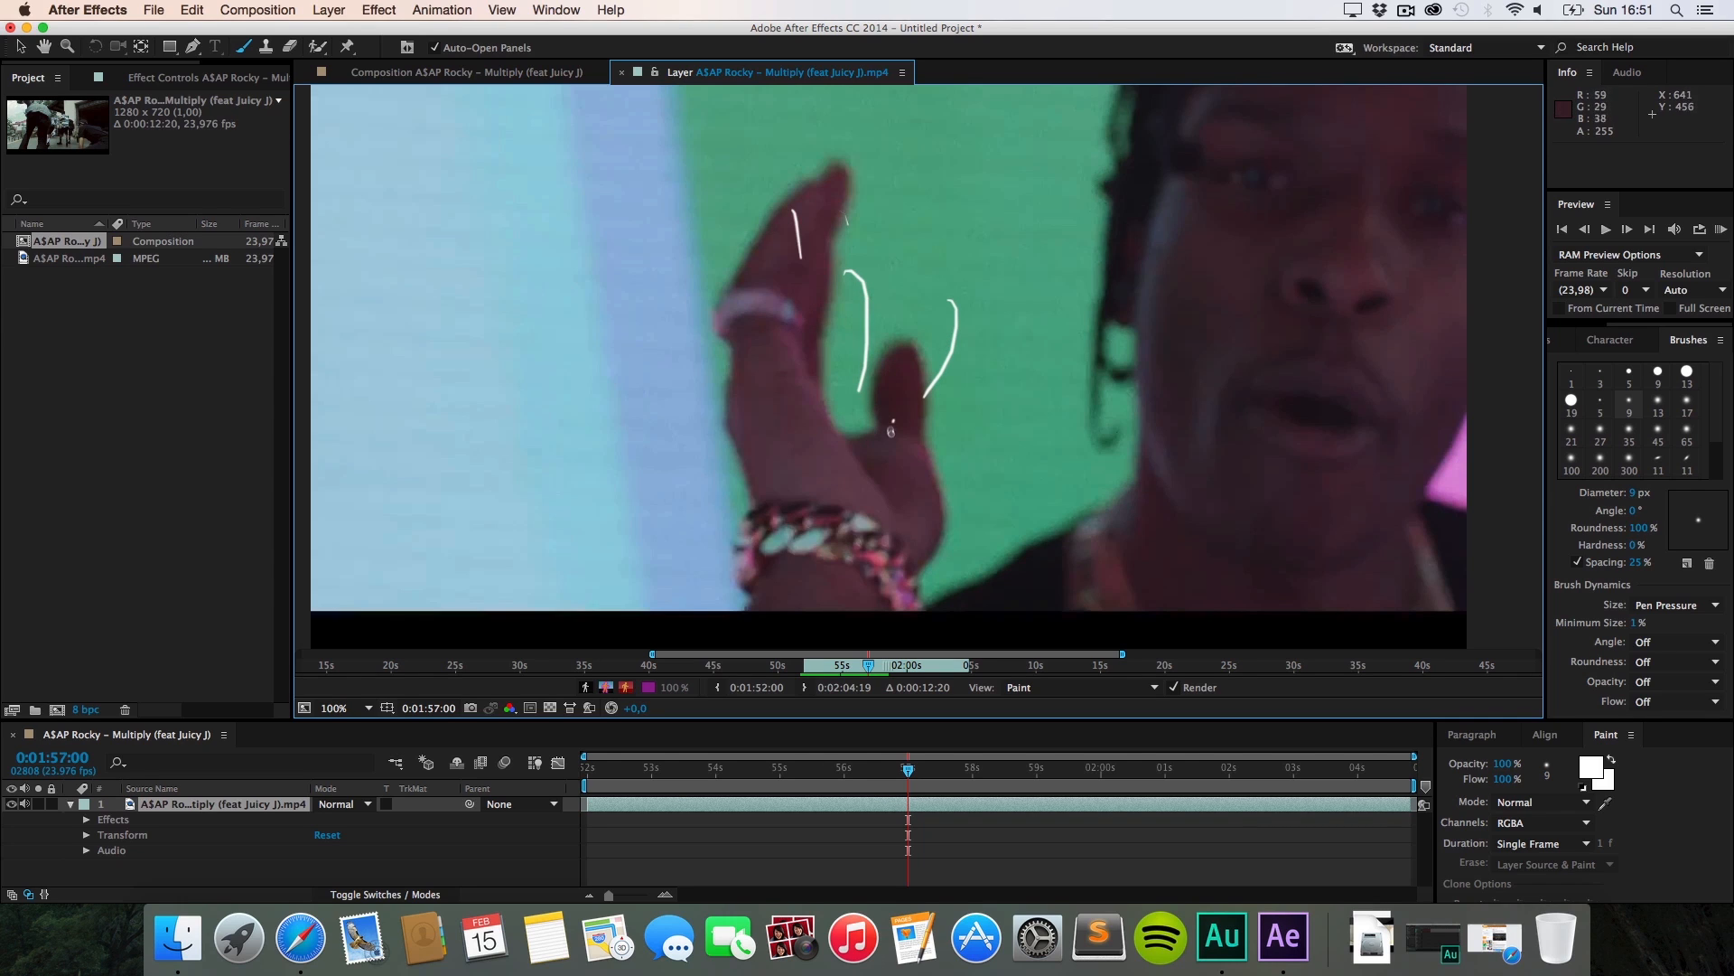
{"action": "key", "text": "super+Right"}
{"action": "left_click_drag", "start_coordinate": [799, 290], "coordinate": [712, 180]}
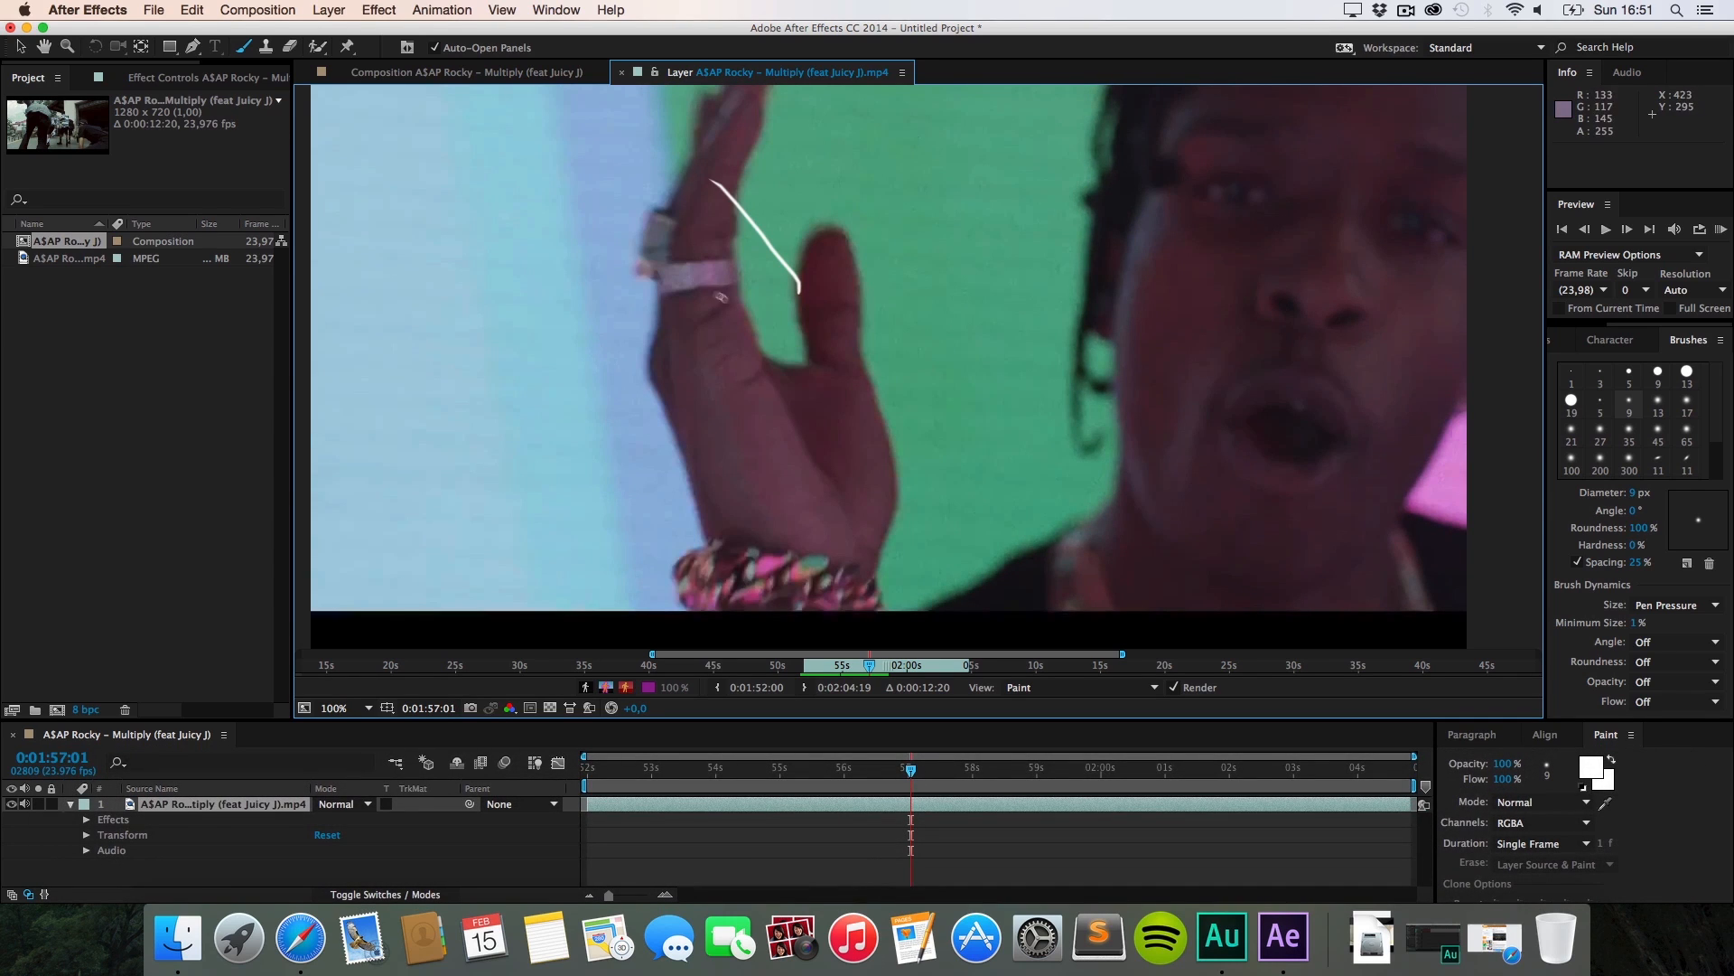
{"action": "left_click_drag", "start_coordinate": [702, 266], "coordinate": [632, 259]}
{"action": "left_click_drag", "start_coordinate": [705, 343], "coordinate": [682, 340]}
{"action": "left_click_drag", "start_coordinate": [861, 448], "coordinate": [755, 412]}
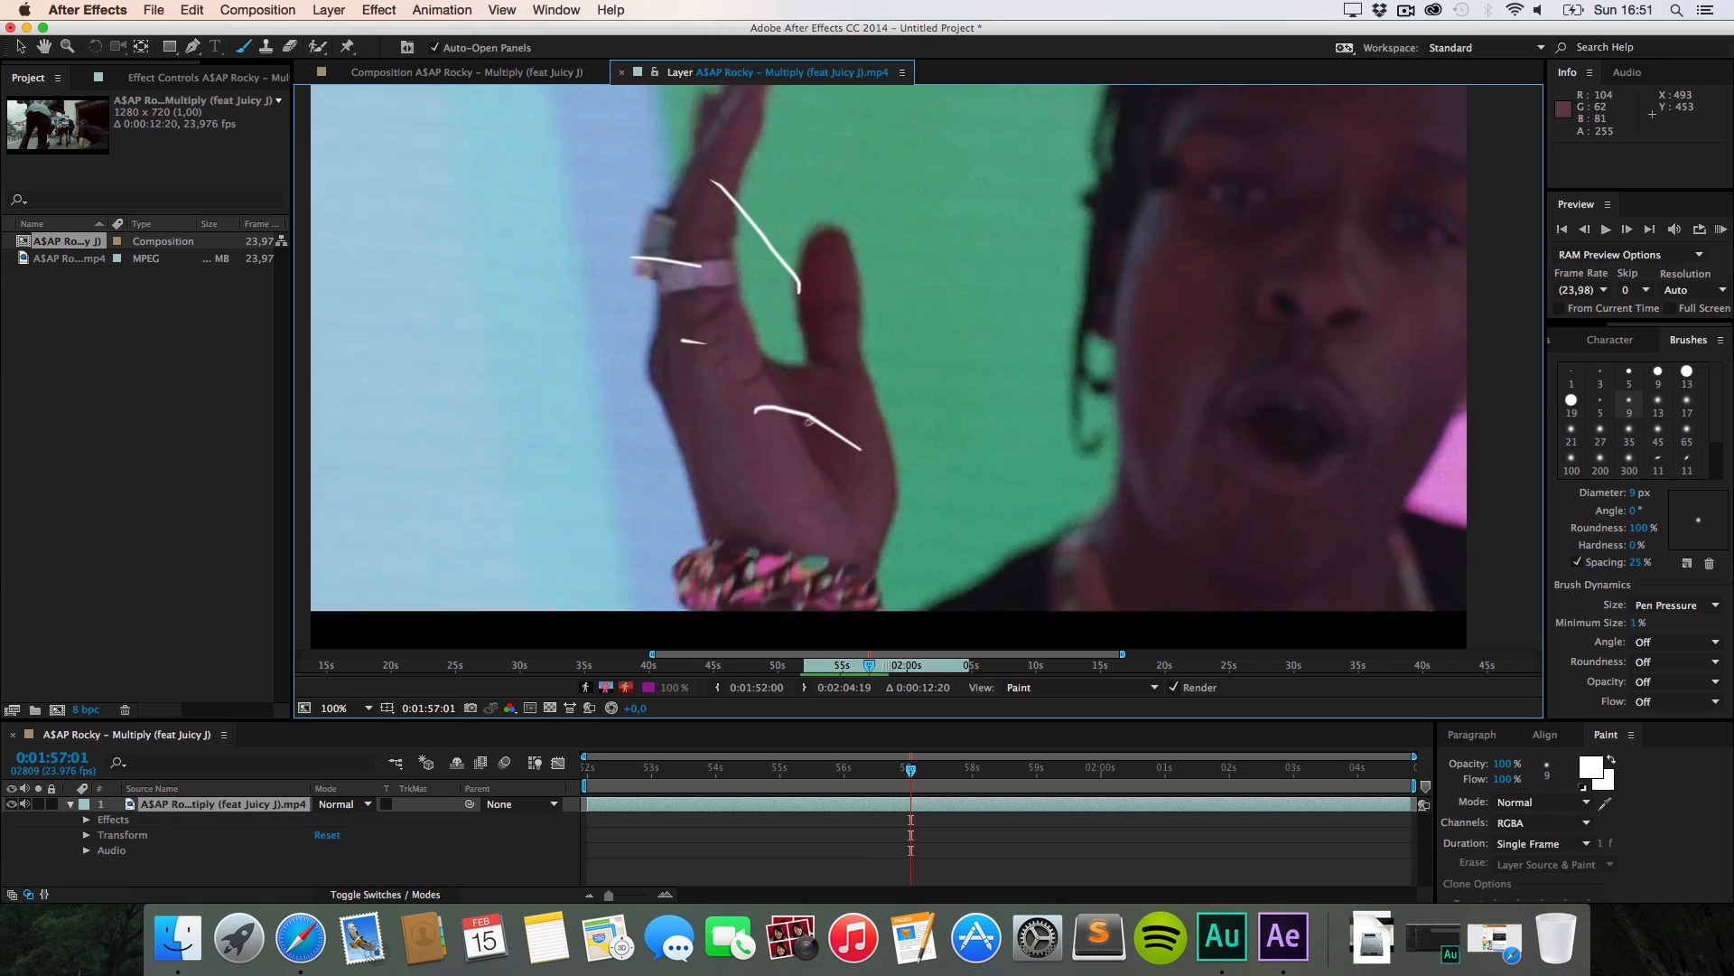
{"action": "left_click_drag", "start_coordinate": [844, 357], "coordinate": [787, 337]}
Step: Continue the white hand scribbles frame by frame, one or two strokes per frame
{"action": "key", "text": "super+Right"}
{"action": "left_click_drag", "start_coordinate": [697, 172], "coordinate": [628, 274]}
{"action": "mouse_move", "coordinate": [703, 273]}
{"action": "left_mouse_down"}
{"action": "mouse_move", "coordinate": [655, 365]}
{"action": "mouse_move", "coordinate": [703, 454]}
{"action": "left_mouse_up"}
{"action": "key", "text": "super+Right"}
{"action": "mouse_move", "coordinate": [792, 419]}
{"action": "left_mouse_down"}
{"action": "mouse_move", "coordinate": [761, 518]}
{"action": "mouse_move", "coordinate": [773, 370]}
{"action": "mouse_move", "coordinate": [828, 377]}
{"action": "left_mouse_up"}
{"action": "key", "text": "super+Right"}
{"action": "left_click_drag", "start_coordinate": [776, 429], "coordinate": [873, 473]}
{"action": "left_click_drag", "start_coordinate": [875, 540], "coordinate": [902, 558]}
{"action": "key", "text": "super+Right"}
{"action": "left_click_drag", "start_coordinate": [774, 350], "coordinate": [857, 447]}
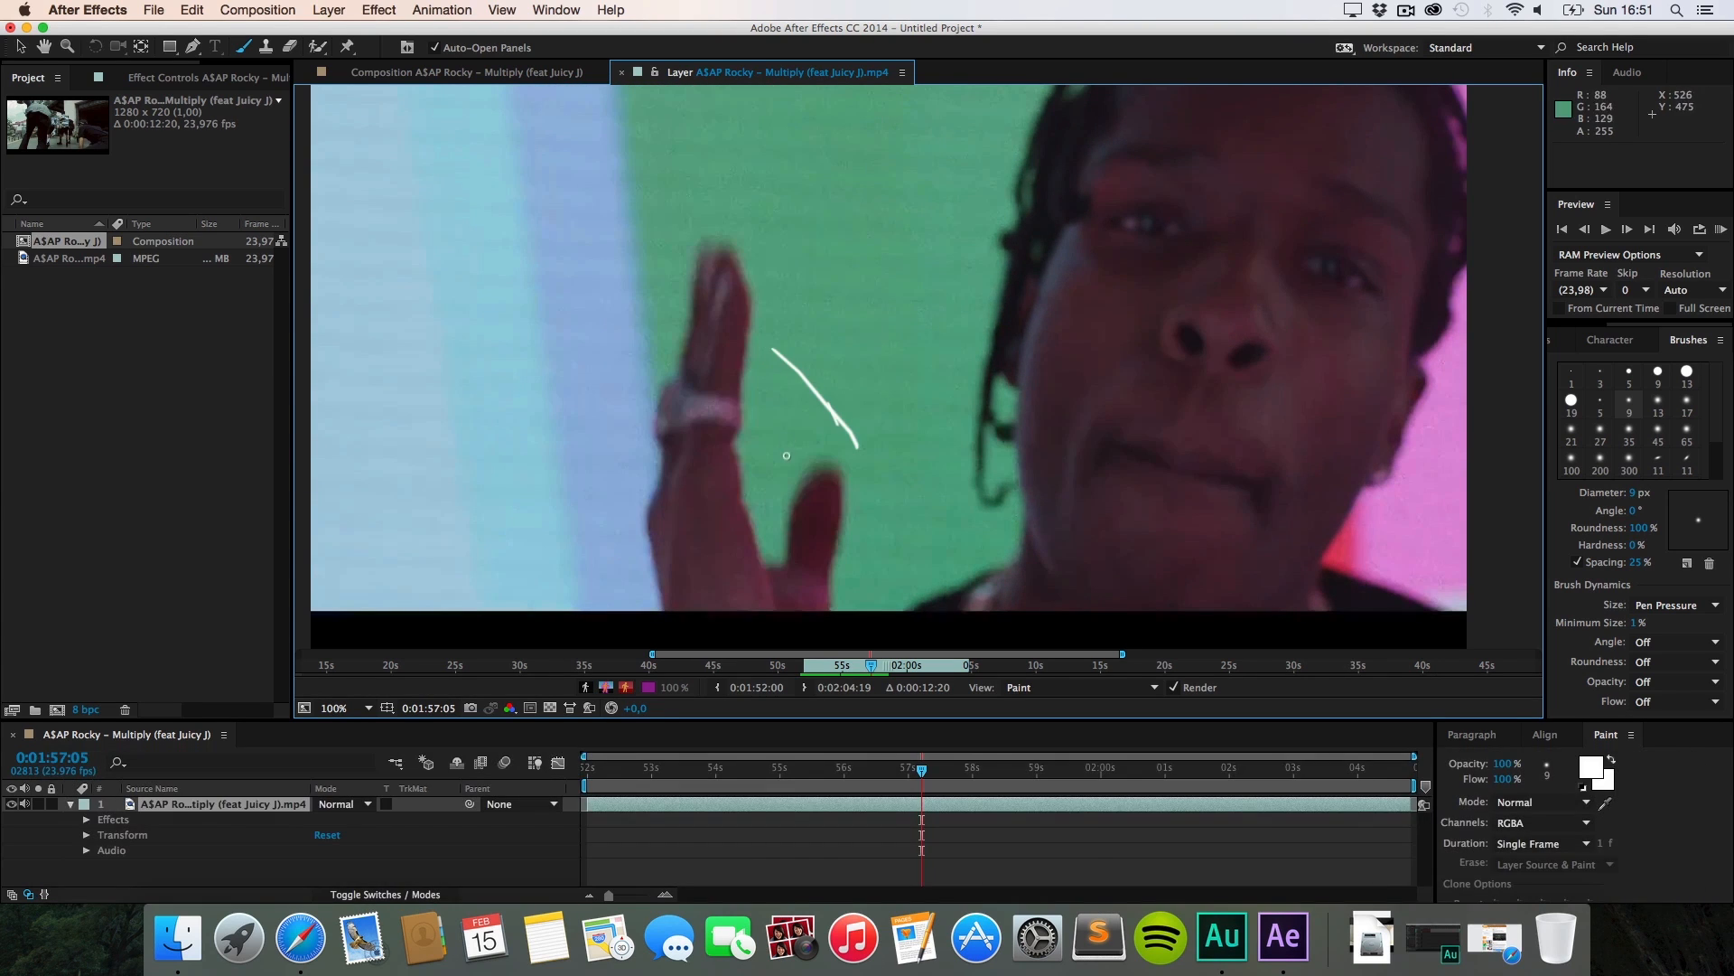
{"action": "left_click_drag", "start_coordinate": [784, 506], "coordinate": [841, 584]}
{"action": "key", "text": "super+Right"}
{"action": "left_click_drag", "start_coordinate": [728, 403], "coordinate": [774, 516]}
{"action": "left_click_drag", "start_coordinate": [723, 535], "coordinate": [809, 592]}
{"action": "key", "text": "super+Right"}
{"action": "left_click_drag", "start_coordinate": [658, 392], "coordinate": [725, 448]}
{"action": "key", "text": "super+Right"}
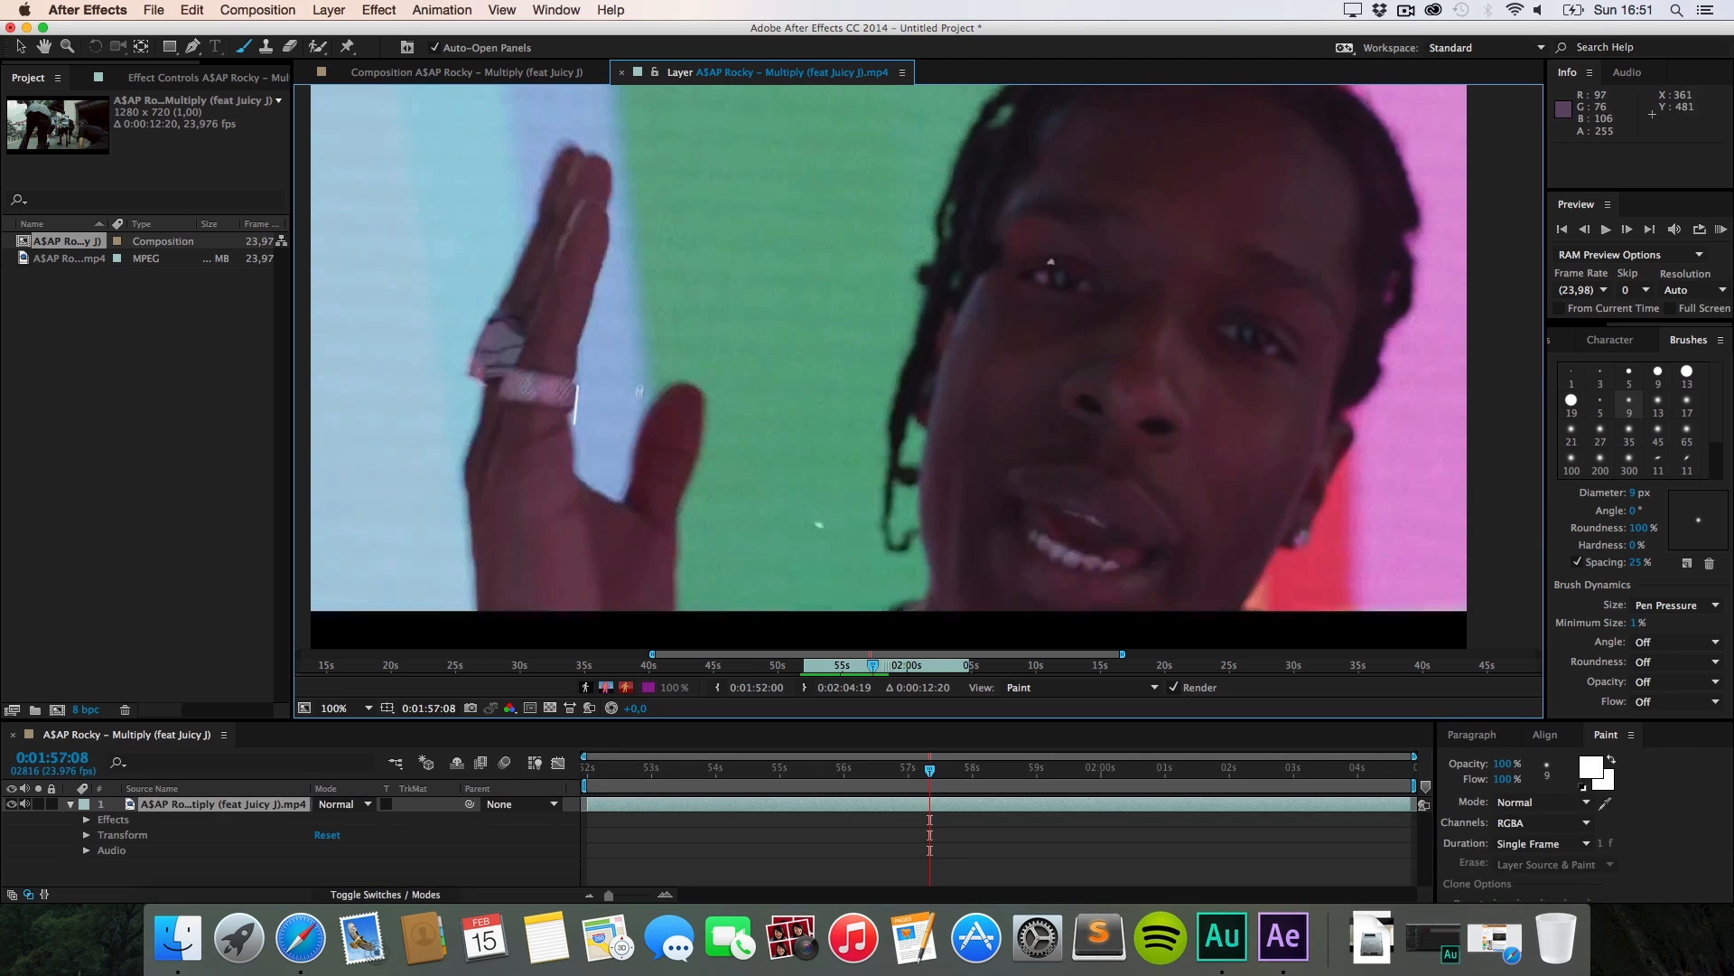
{"action": "left_click_drag", "start_coordinate": [609, 298], "coordinate": [579, 450]}
{"action": "left_click_drag", "start_coordinate": [629, 389], "coordinate": [673, 531]}
{"action": "key", "text": "super+Right"}
{"action": "key", "text": "super+Right"}
{"action": "key", "text": "super+Right"}
{"action": "key", "text": "super+Right"}
{"action": "key", "text": "super+Right"}
{"action": "key", "text": "super+Right"}
{"action": "key", "text": "super+Right"}
{"action": "key", "text": "super+Right"}
{"action": "key", "text": "super+Right"}
{"action": "key", "text": "super+Right"}
{"action": "key", "text": "super+Right"}
{"action": "key", "text": "super+Right"}
{"action": "key", "text": "super+Right"}
{"action": "key", "text": "super+Right"}
{"action": "key", "text": "super+Right"}
{"action": "key", "text": "super+Right"}
{"action": "key", "text": "super+Right"}
{"action": "key", "text": "super+Right"}
{"action": "key", "text": "super+Right"}
{"action": "key", "text": "super+Right"}
{"action": "key", "text": "super+Right"}
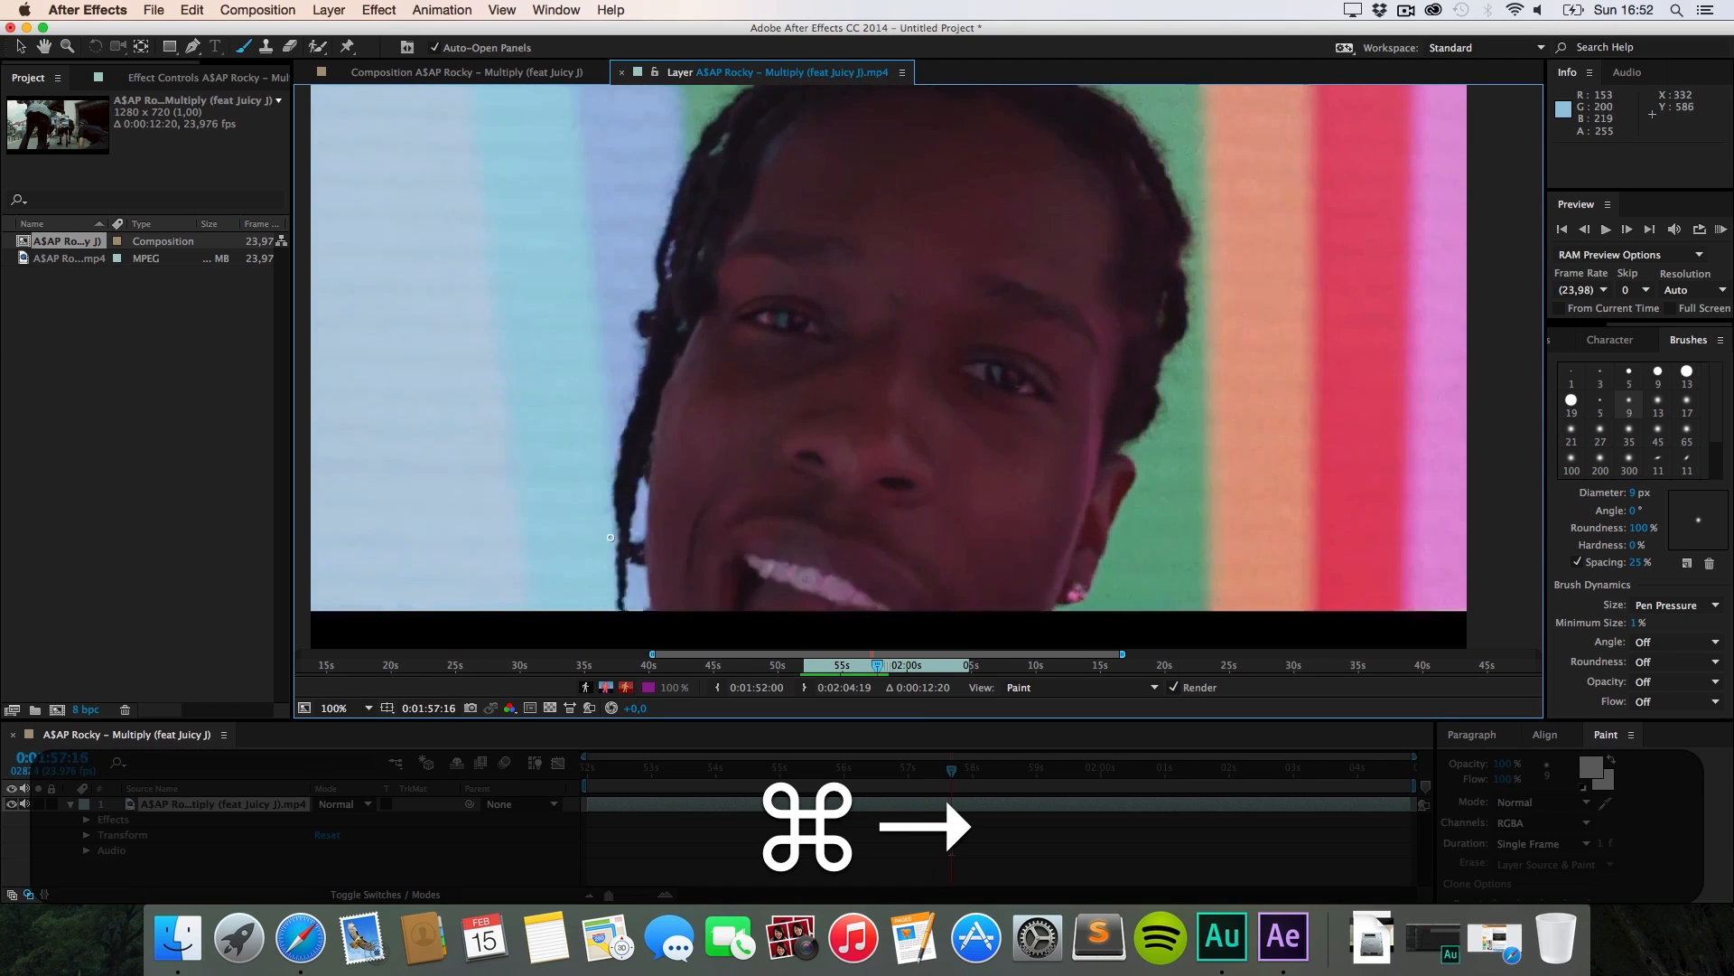
Step: Move to the eye close-up and trace white outlines around both eyes
{"action": "key", "text": "super+Left"}
{"action": "key", "text": "super+Left"}
{"action": "key", "text": "super+Left"}
{"action": "key", "text": "super+Left"}
{"action": "key", "text": "super+Left"}
{"action": "key", "text": "super+Left"}
{"action": "key", "text": "super+Left"}
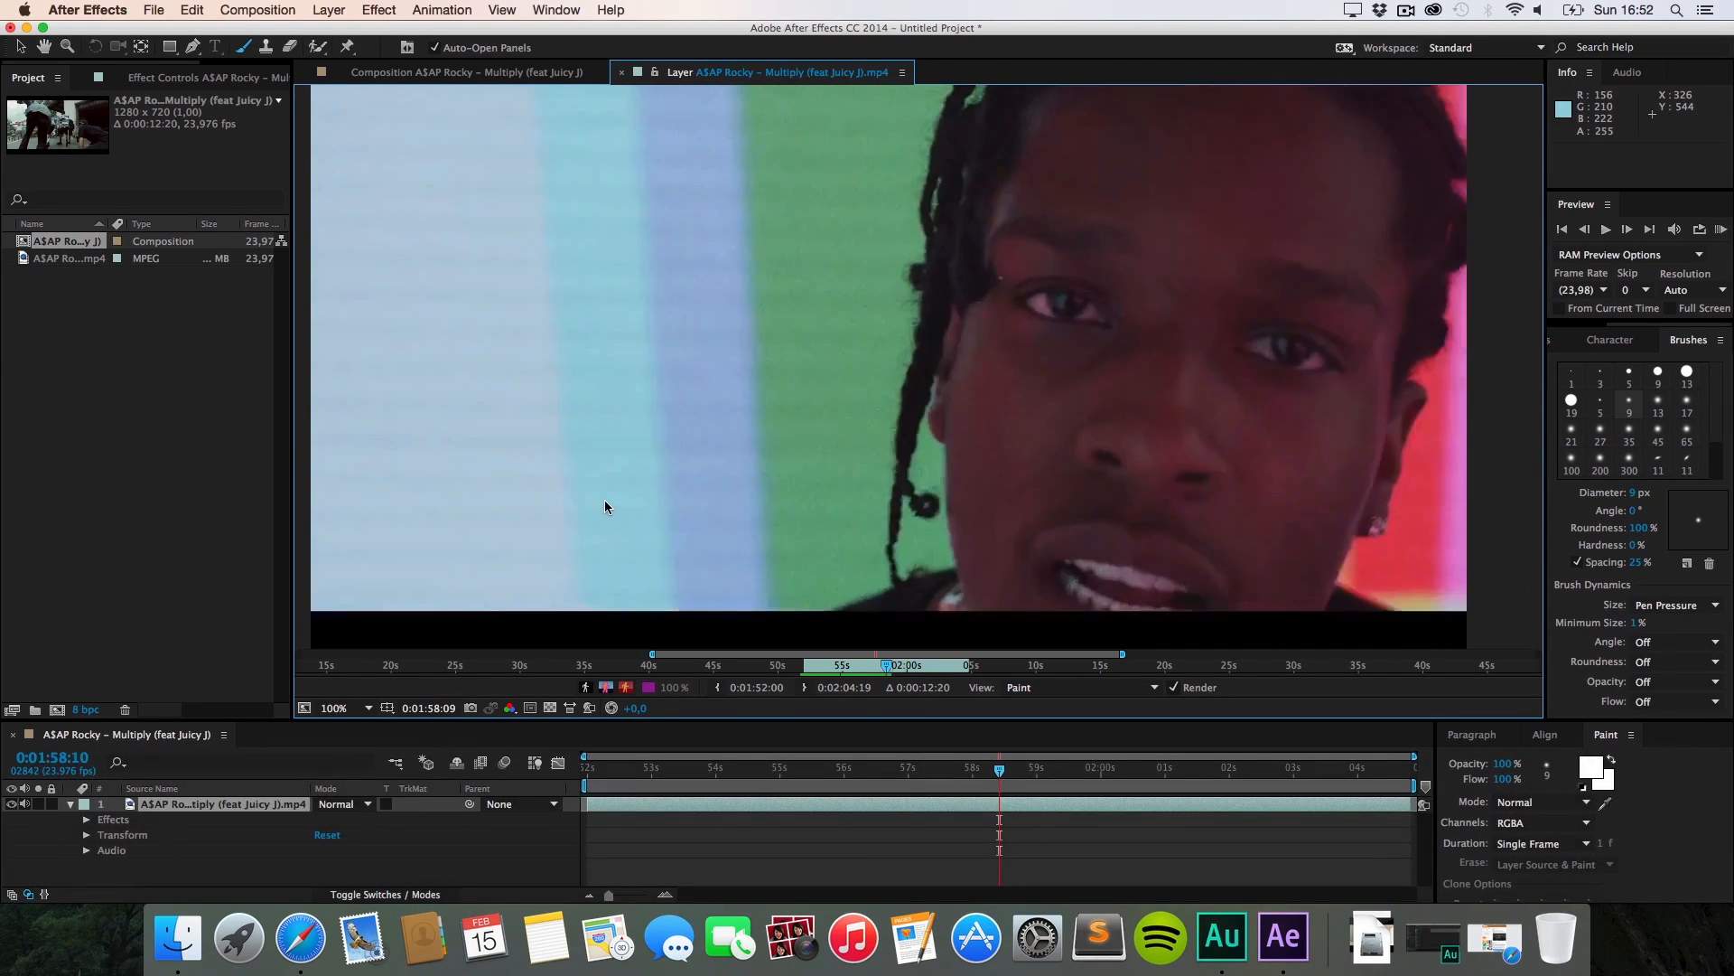
{"action": "key", "text": "super+Right"}
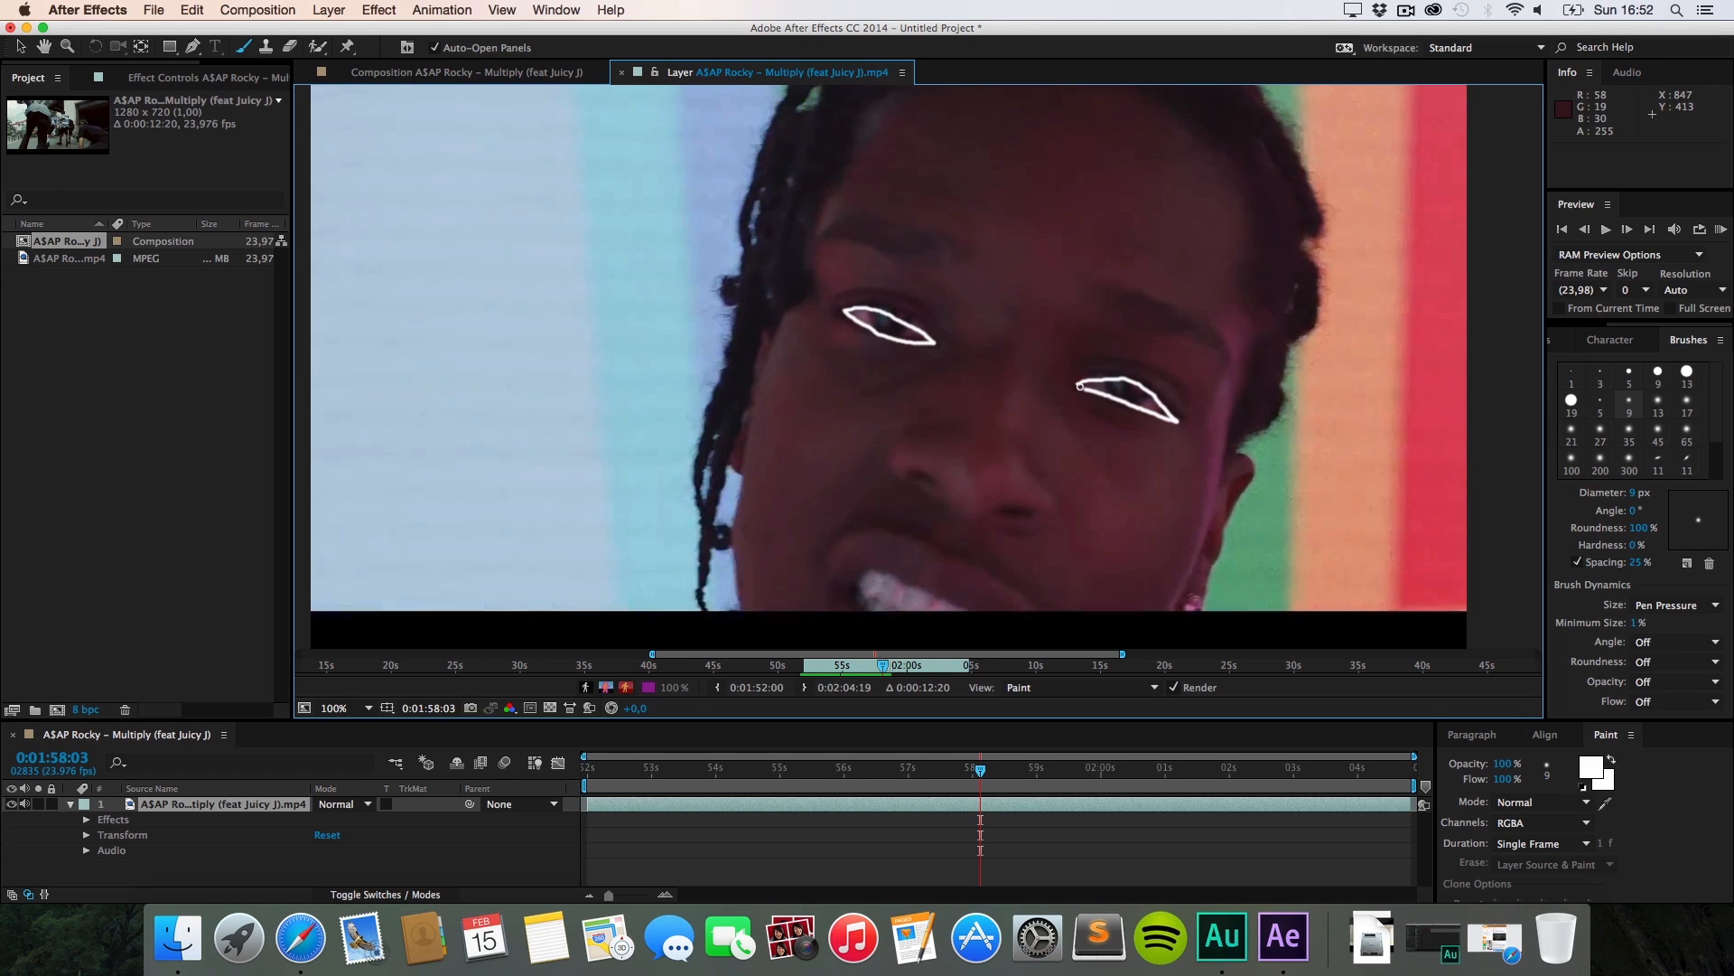
{"action": "key", "text": "super+Right"}
{"action": "left_click_drag", "start_coordinate": [883, 315], "coordinate": [935, 316]}
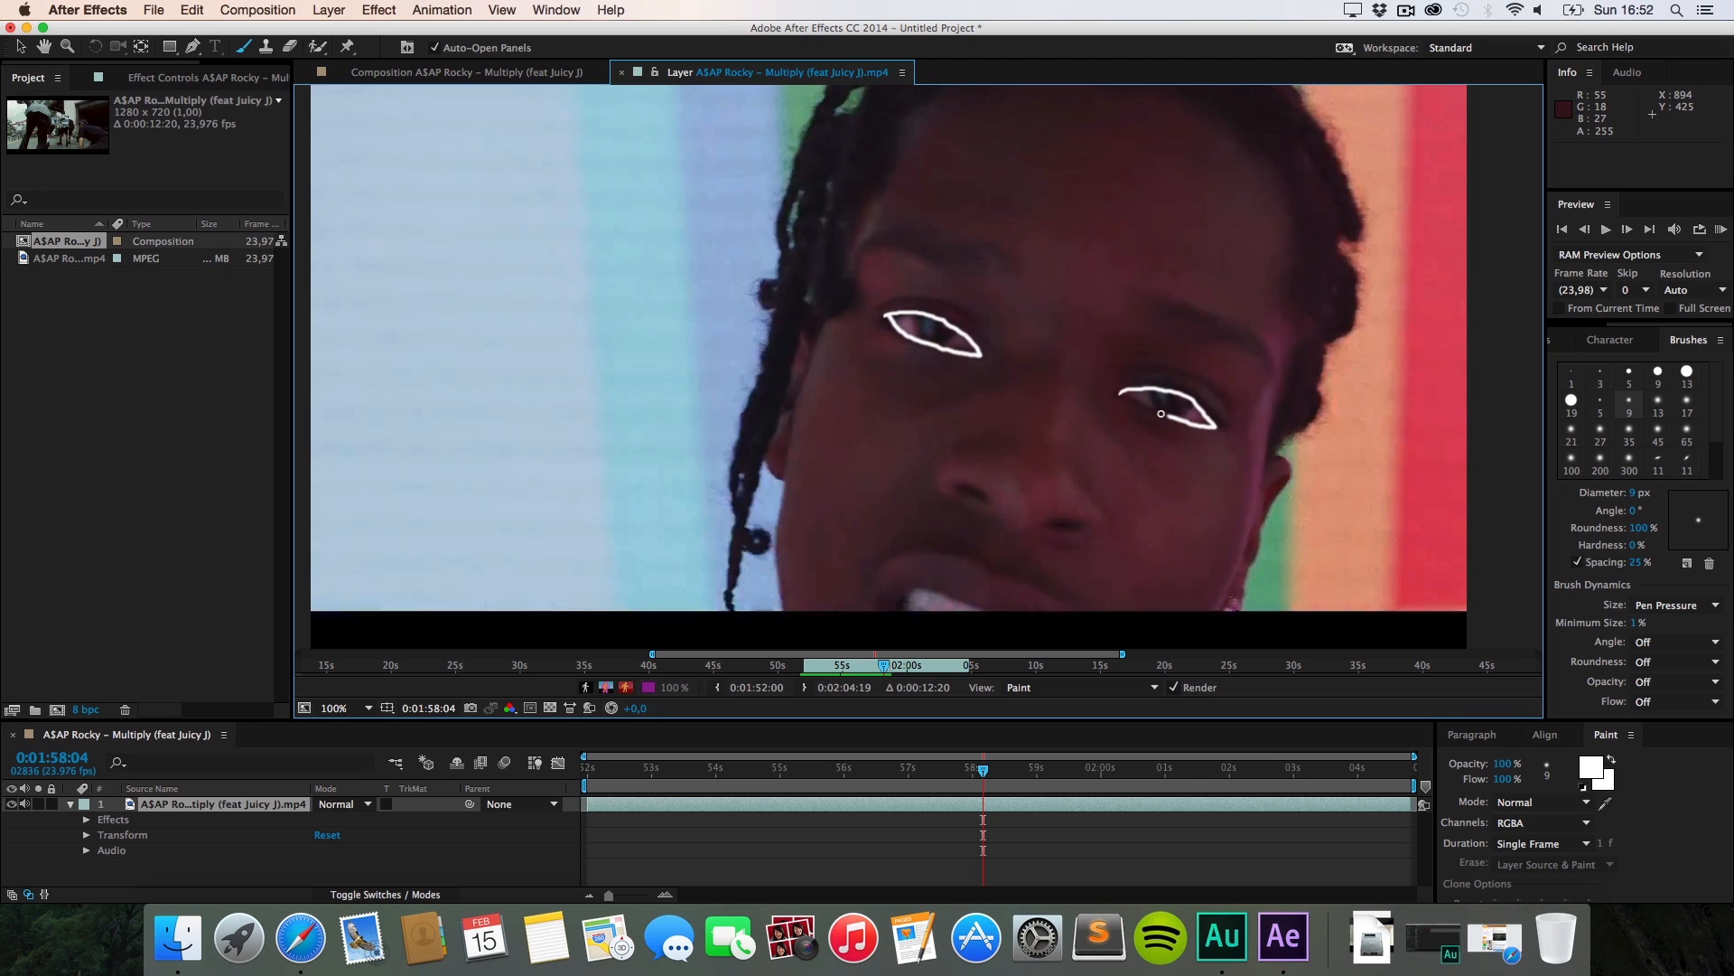
{"action": "key", "text": "super+Right"}
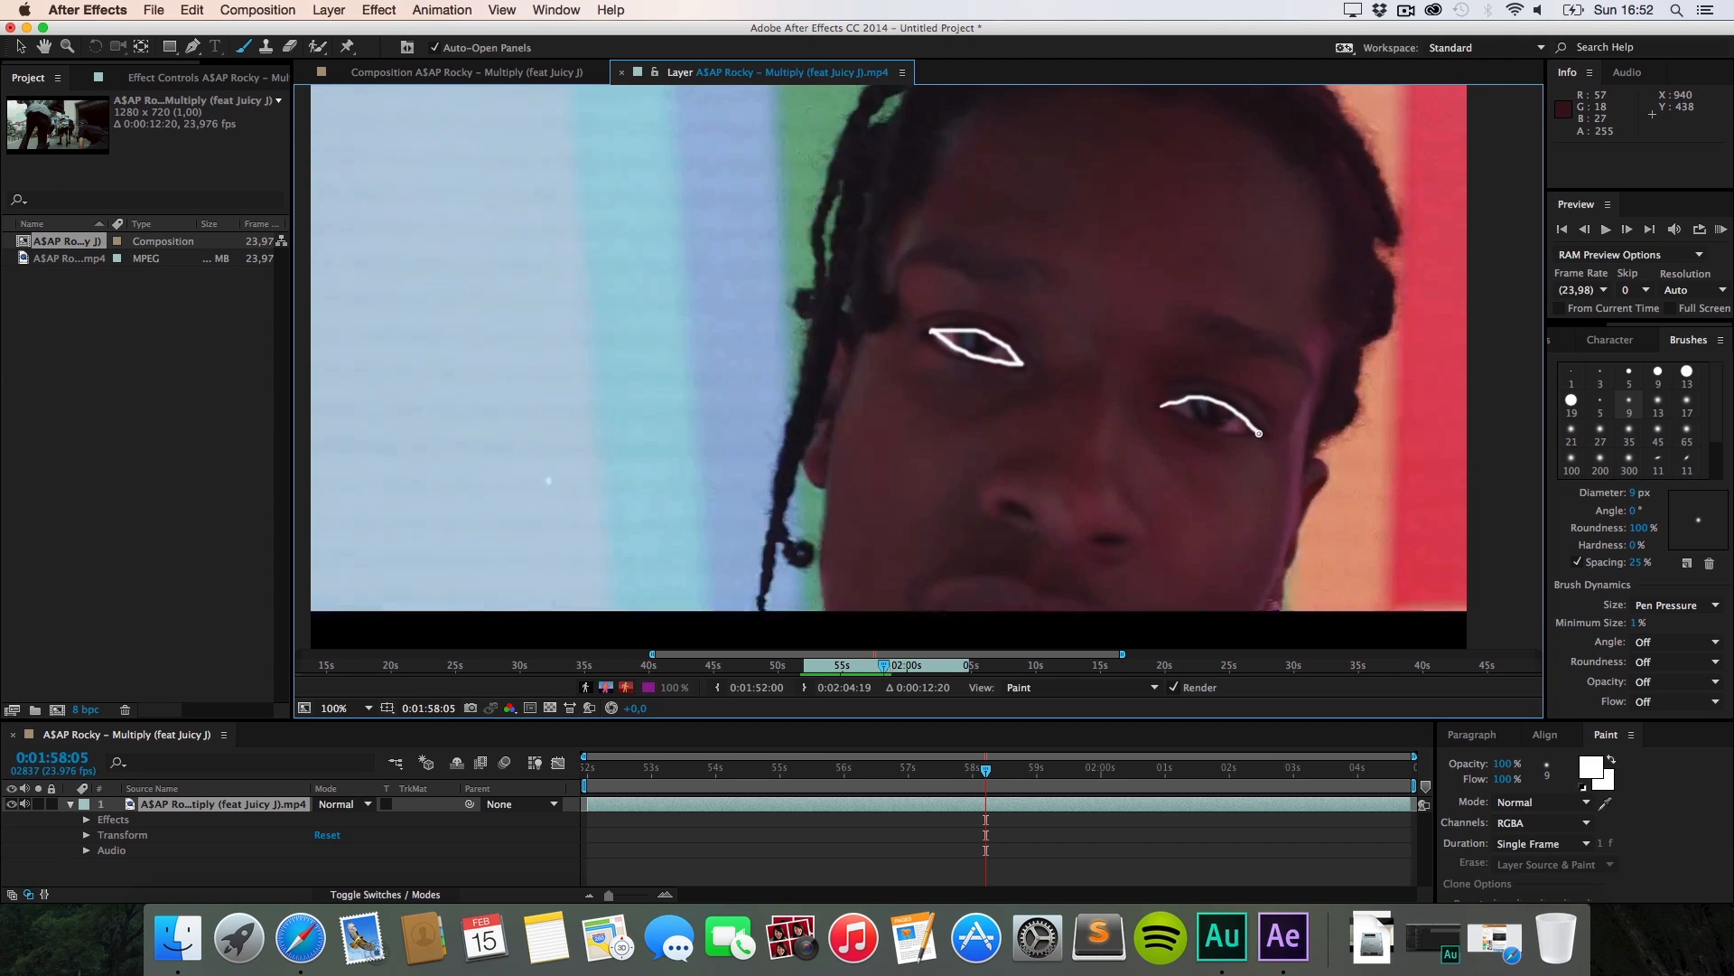
{"action": "key", "text": "super+Right"}
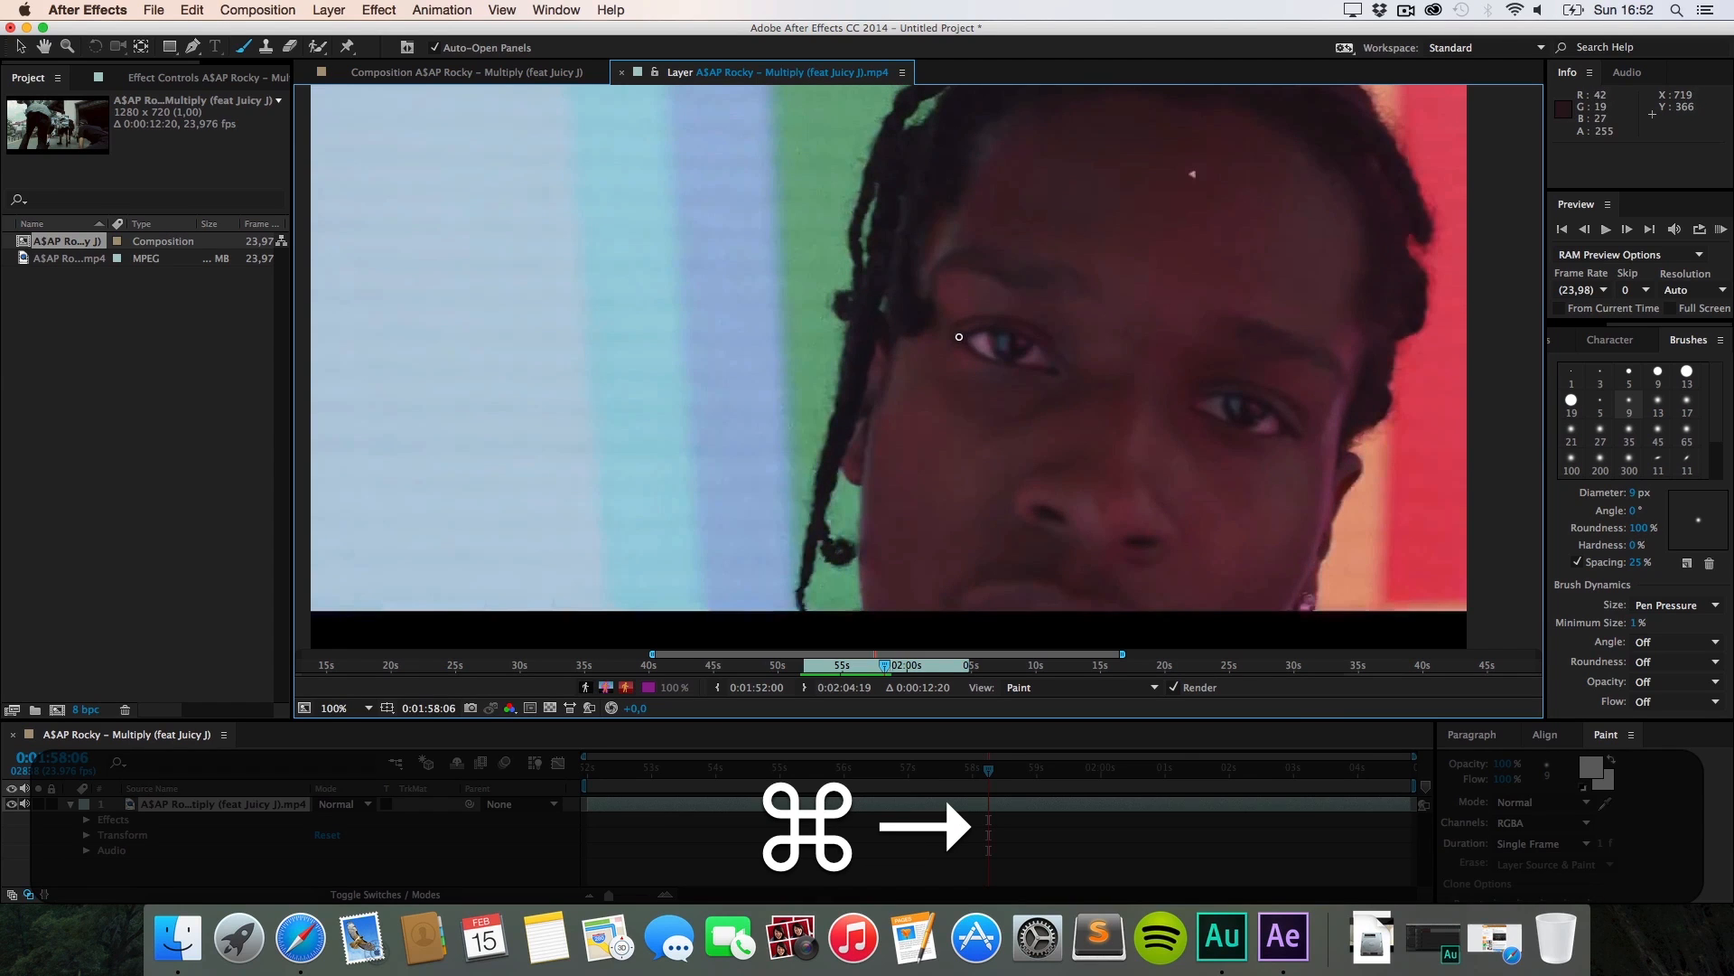
{"action": "mouse_move", "coordinate": [959, 337]}
{"action": "left_mouse_down"}
{"action": "mouse_move", "coordinate": [1008, 331]}
{"action": "mouse_move", "coordinate": [1052, 365]}
{"action": "mouse_move", "coordinate": [960, 342]}
{"action": "left_mouse_up"}
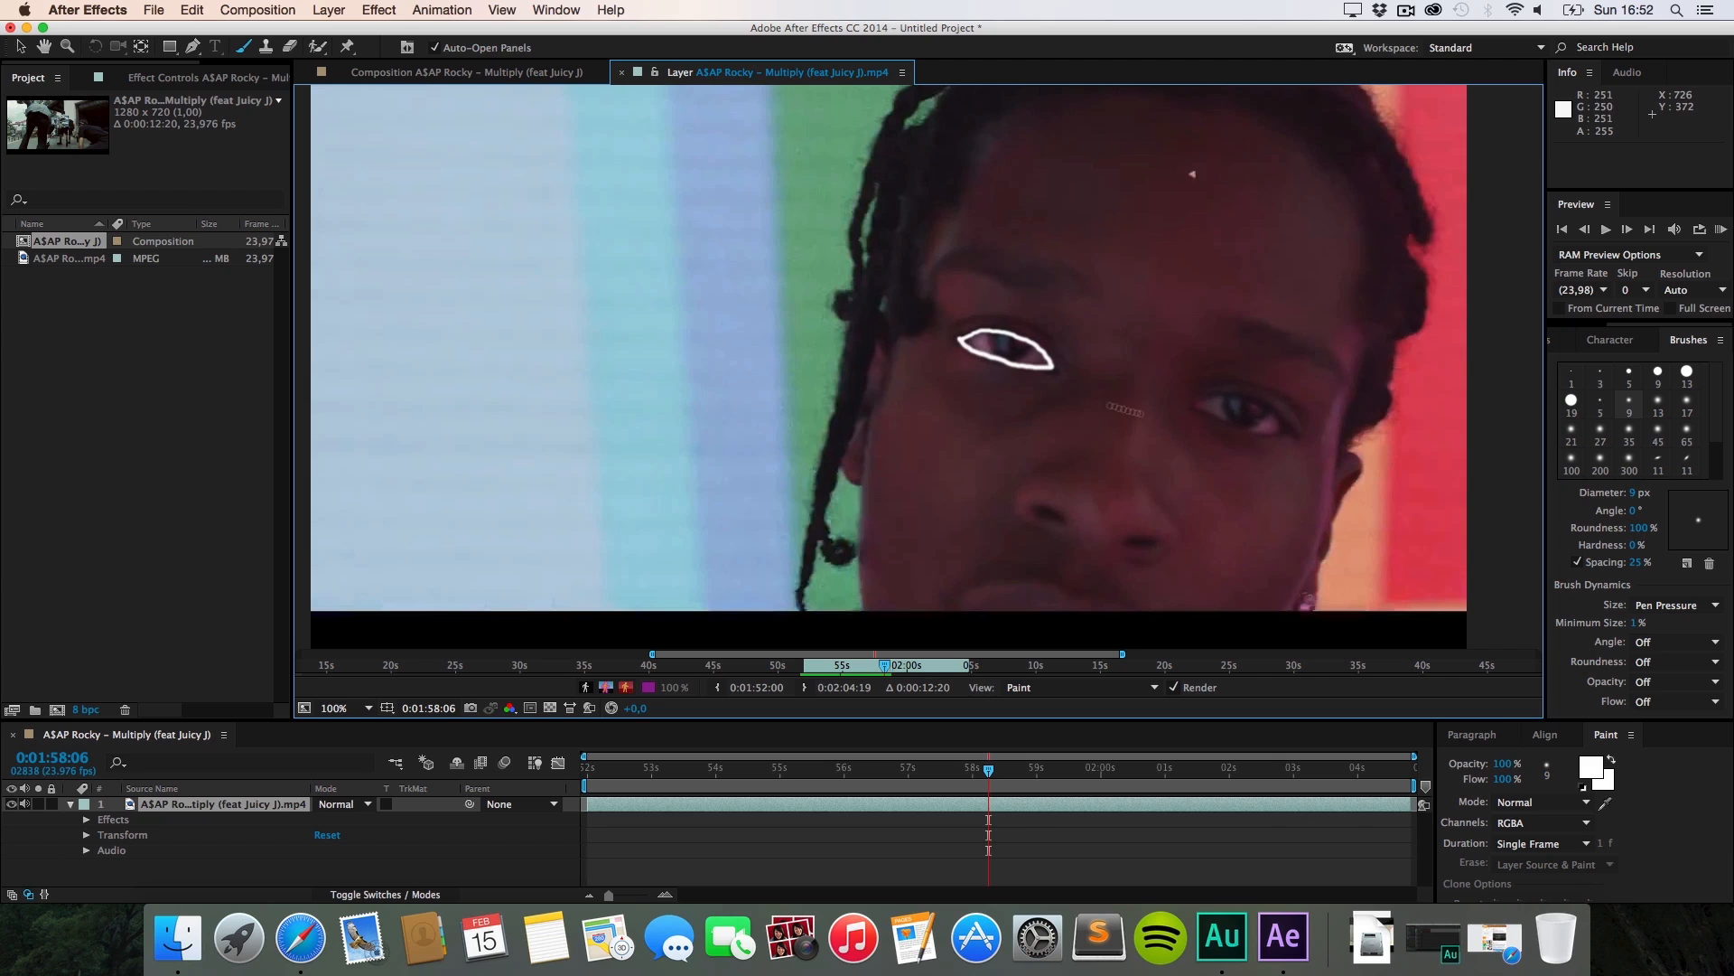
{"action": "mouse_move", "coordinate": [1188, 406]}
{"action": "left_mouse_down"}
{"action": "mouse_move", "coordinate": [1255, 404]}
{"action": "mouse_move", "coordinate": [1283, 433]}
{"action": "mouse_move", "coordinate": [1191, 408]}
{"action": "left_mouse_up"}
Step: Trace white eye outlines on the following frames through 0:01:58:10
{"action": "key", "text": "super+Right"}
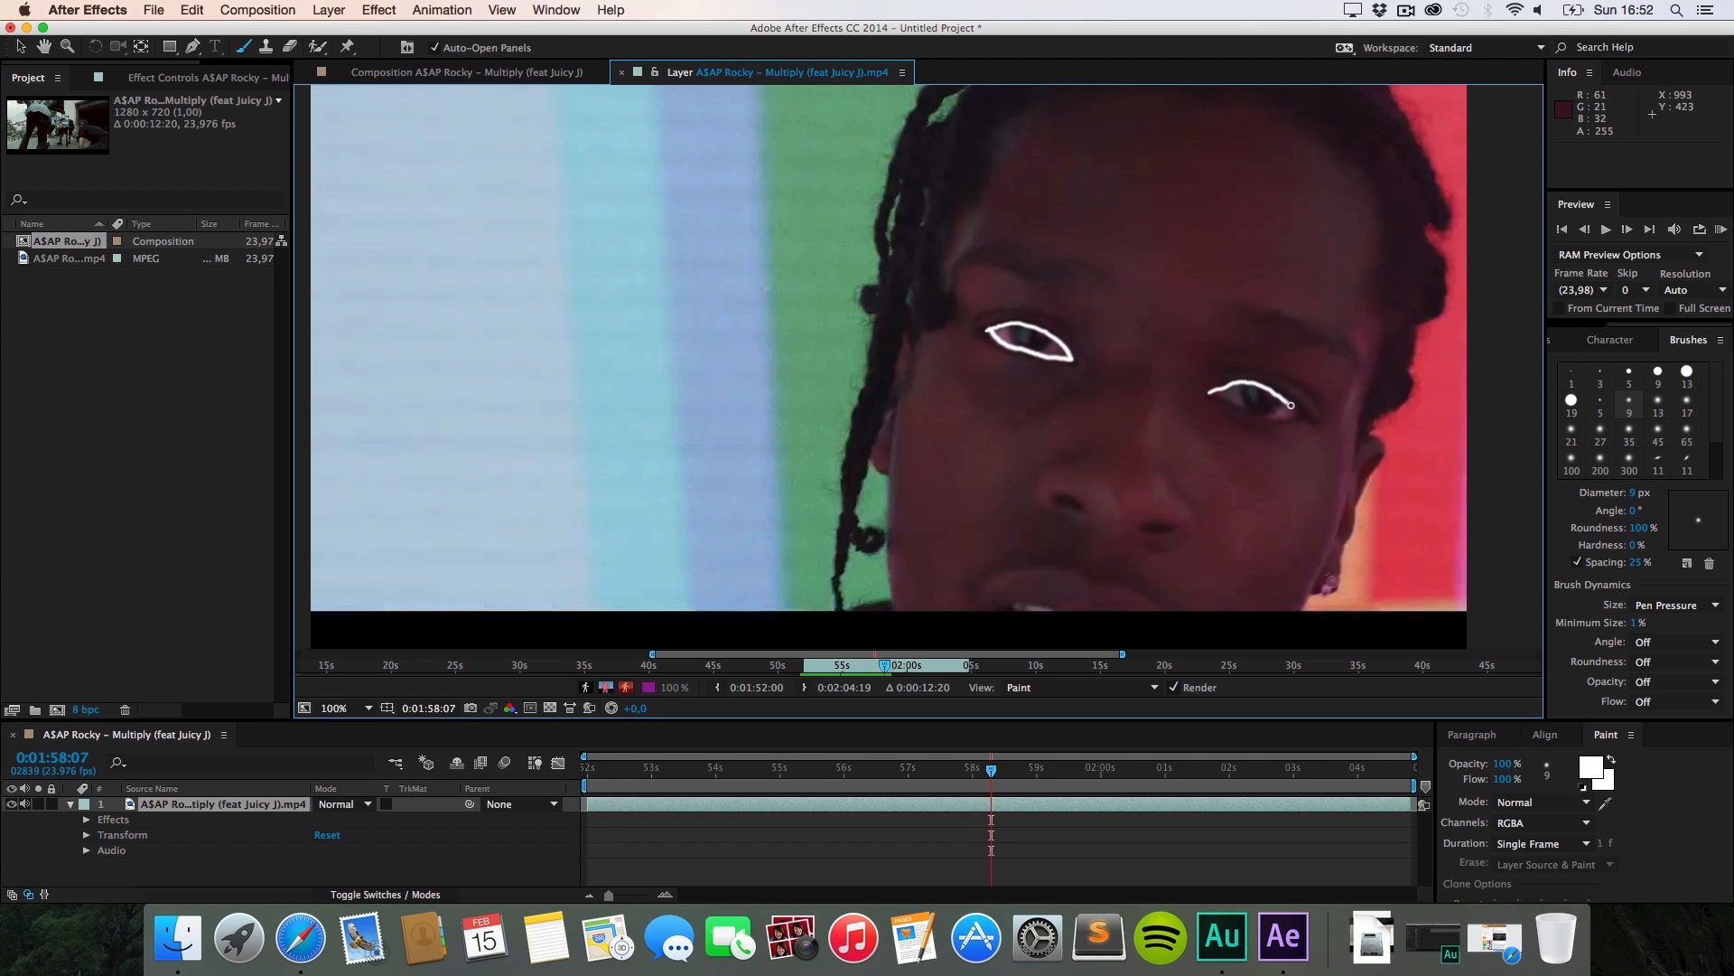
{"action": "key", "text": "super+Right"}
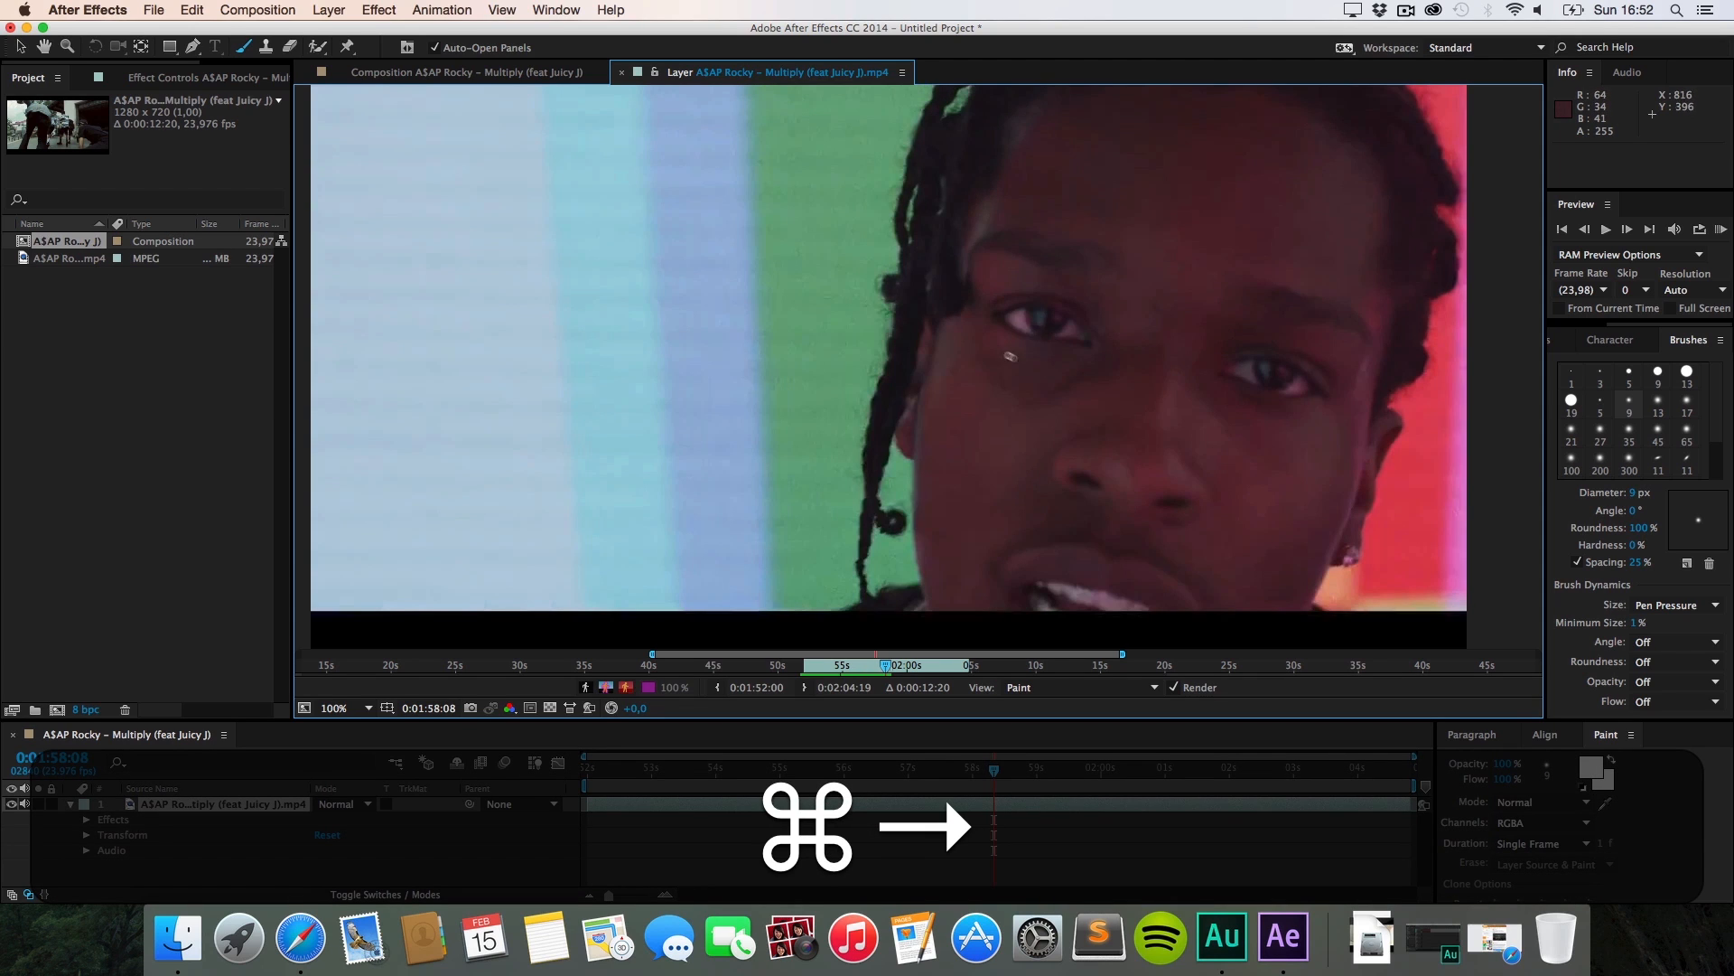
{"action": "left_click_drag", "start_coordinate": [1006, 316], "coordinate": [1018, 310]}
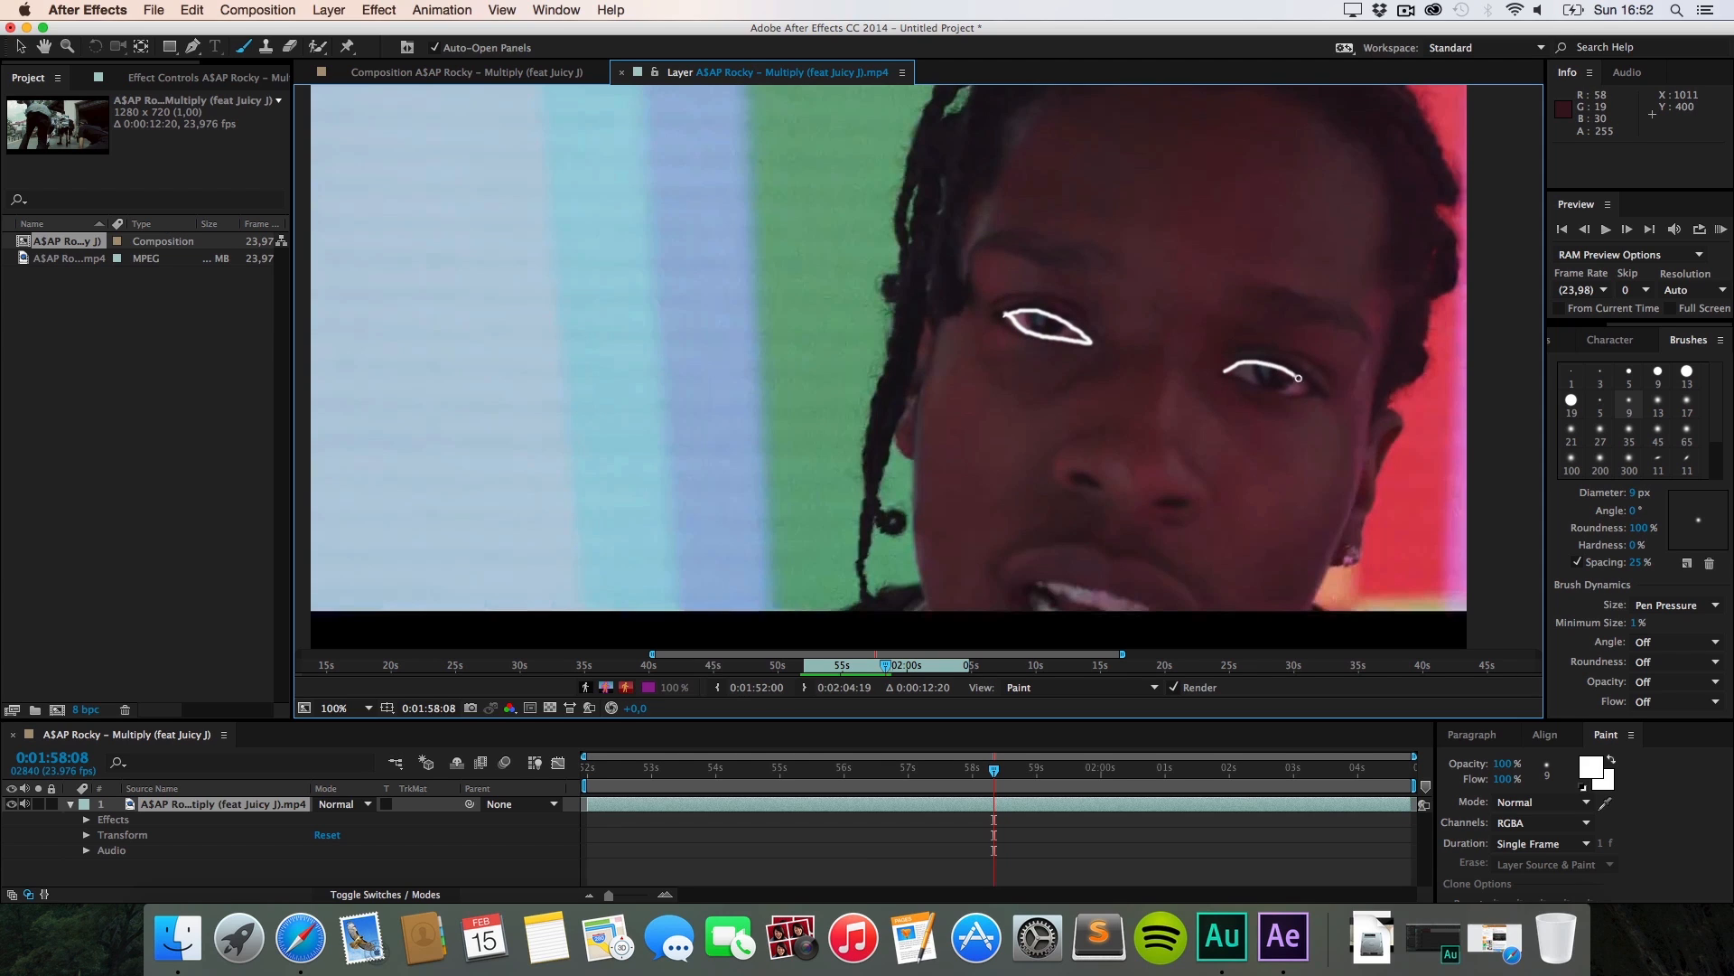
{"action": "key", "text": "super+Right"}
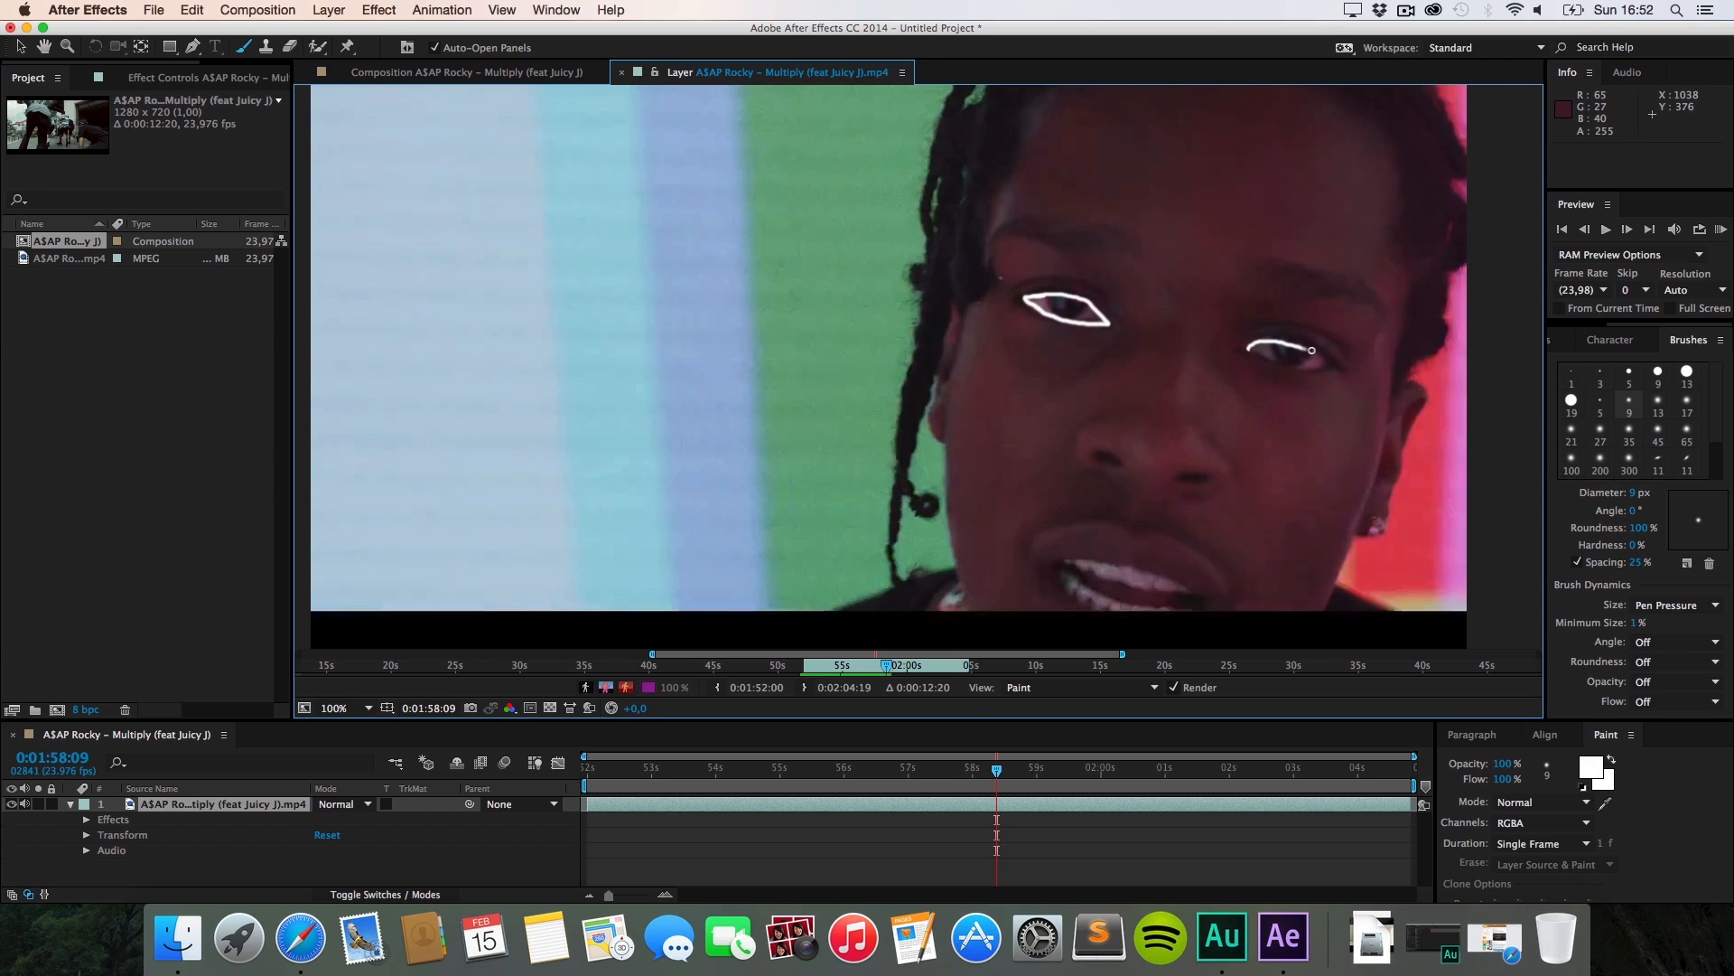
{"action": "key", "text": "super+Right"}
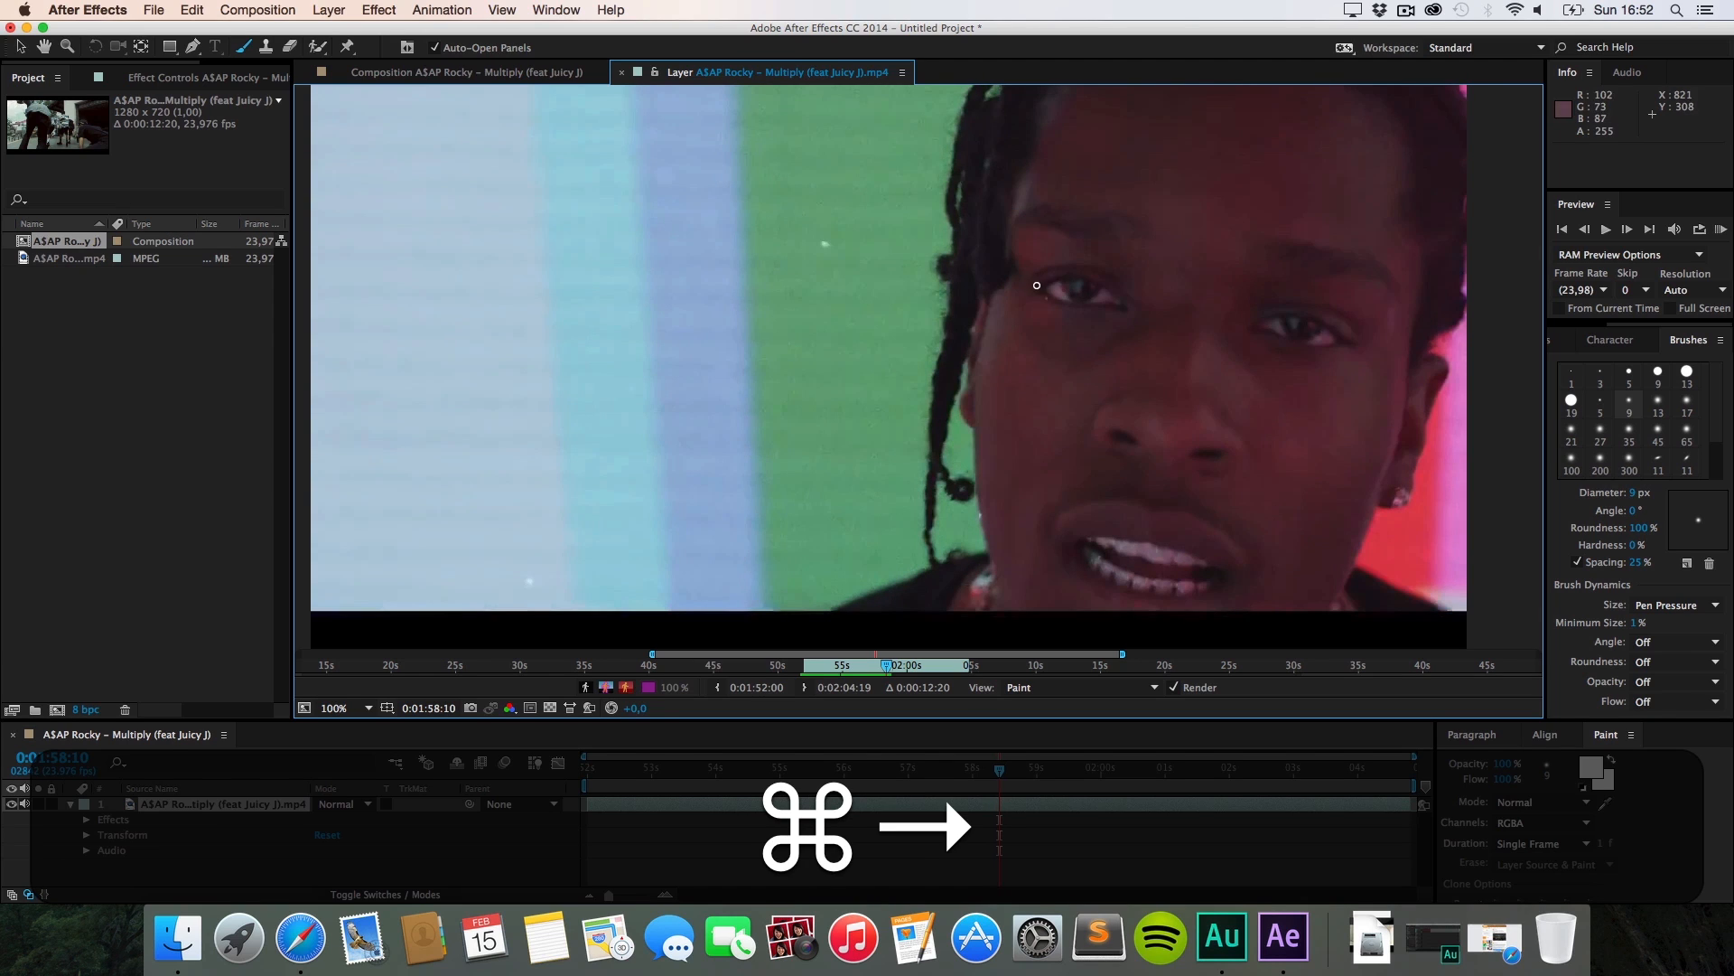
{"action": "mouse_move", "coordinate": [1041, 286]}
{"action": "left_mouse_down"}
{"action": "mouse_move", "coordinate": [1125, 298]}
{"action": "mouse_move", "coordinate": [1043, 287]}
{"action": "left_mouse_up"}
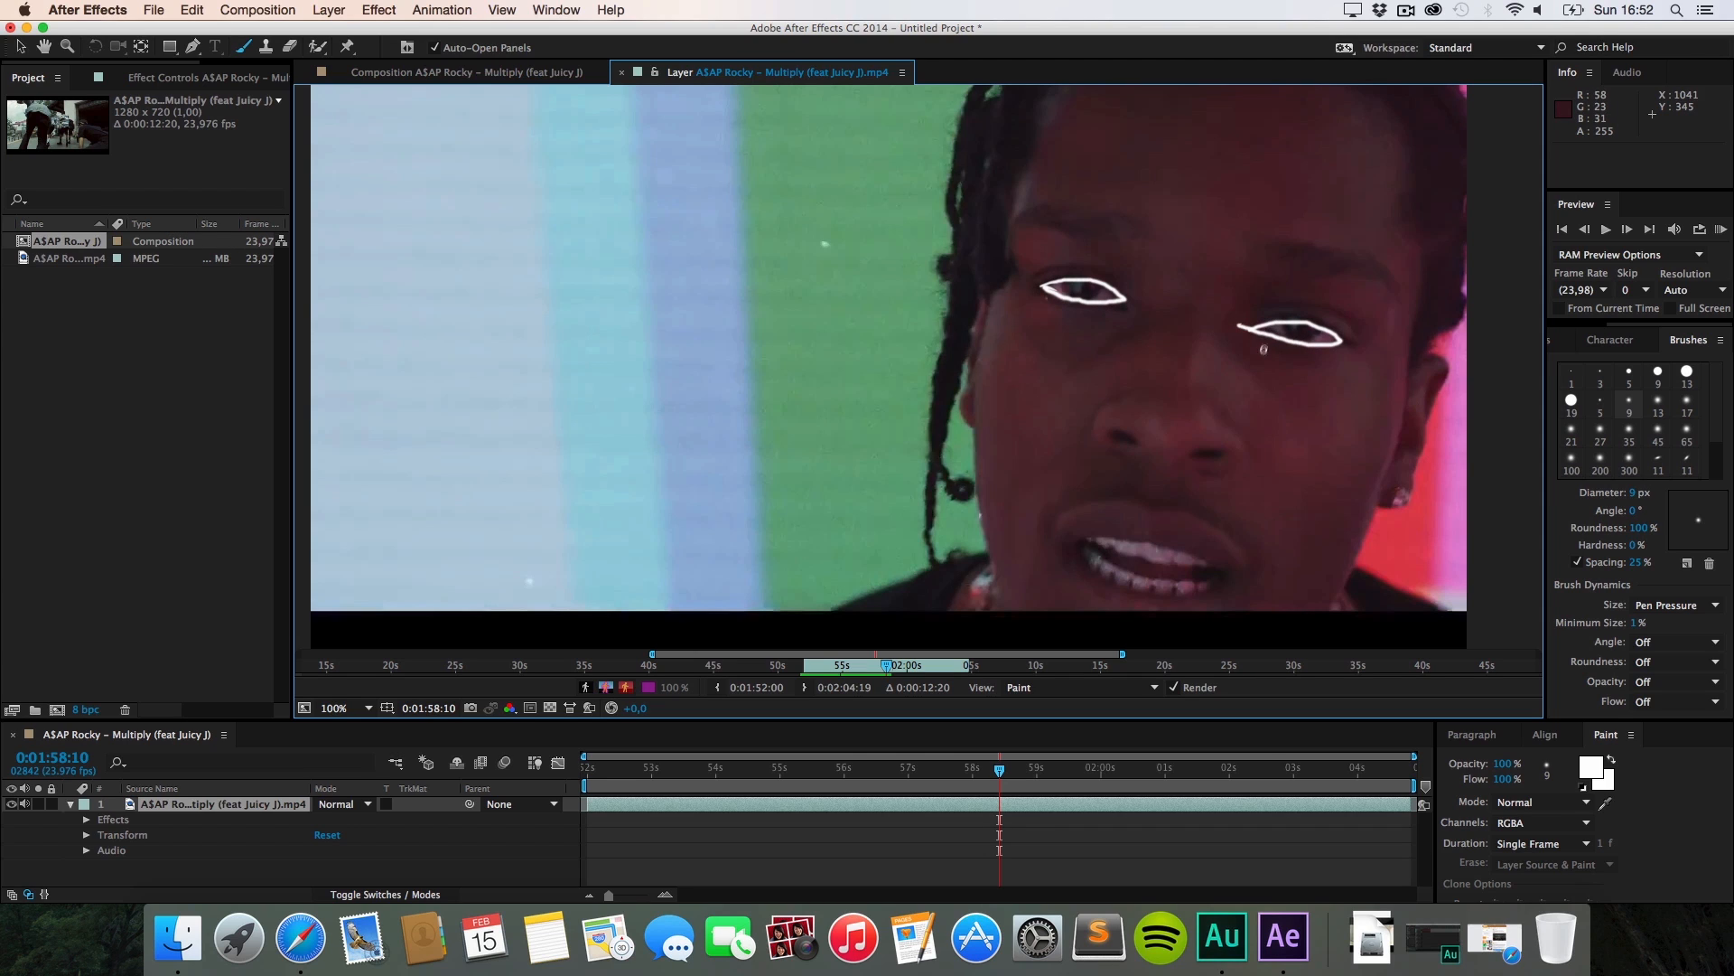
Step: RAM-preview the white hand and eye scribbles, stop playback, and move to 0:02:03:01
{"action": "left_click", "coordinate": [1721, 228]}
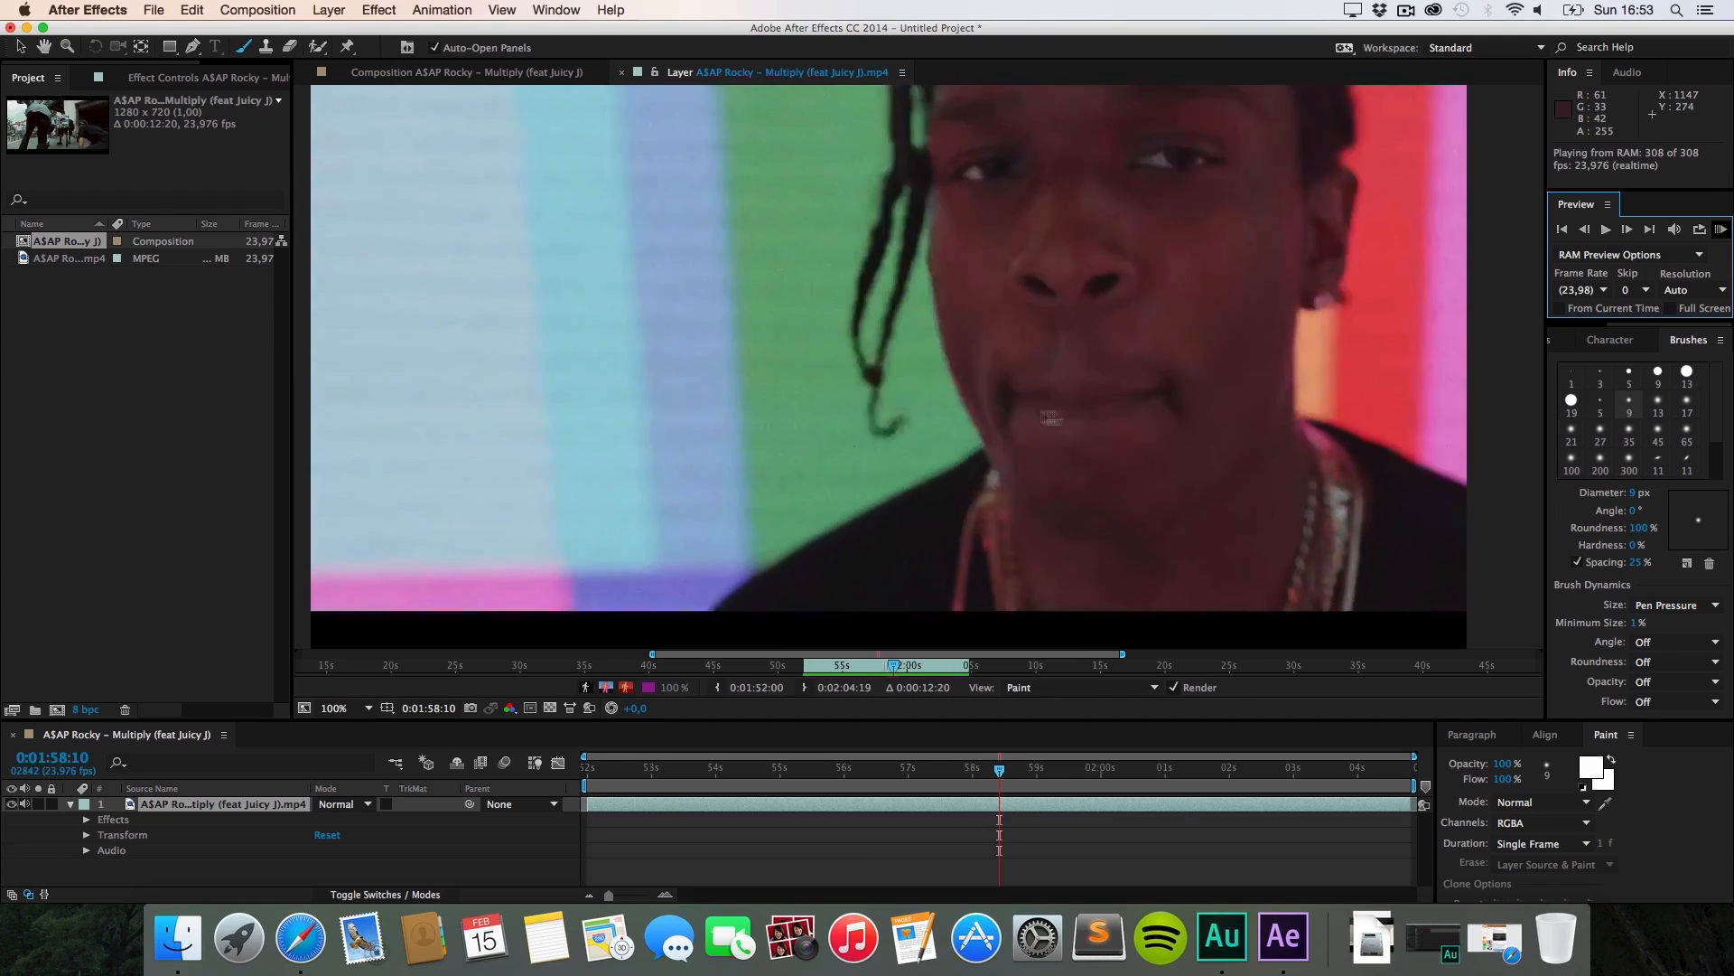
{"action": "key", "text": "space"}
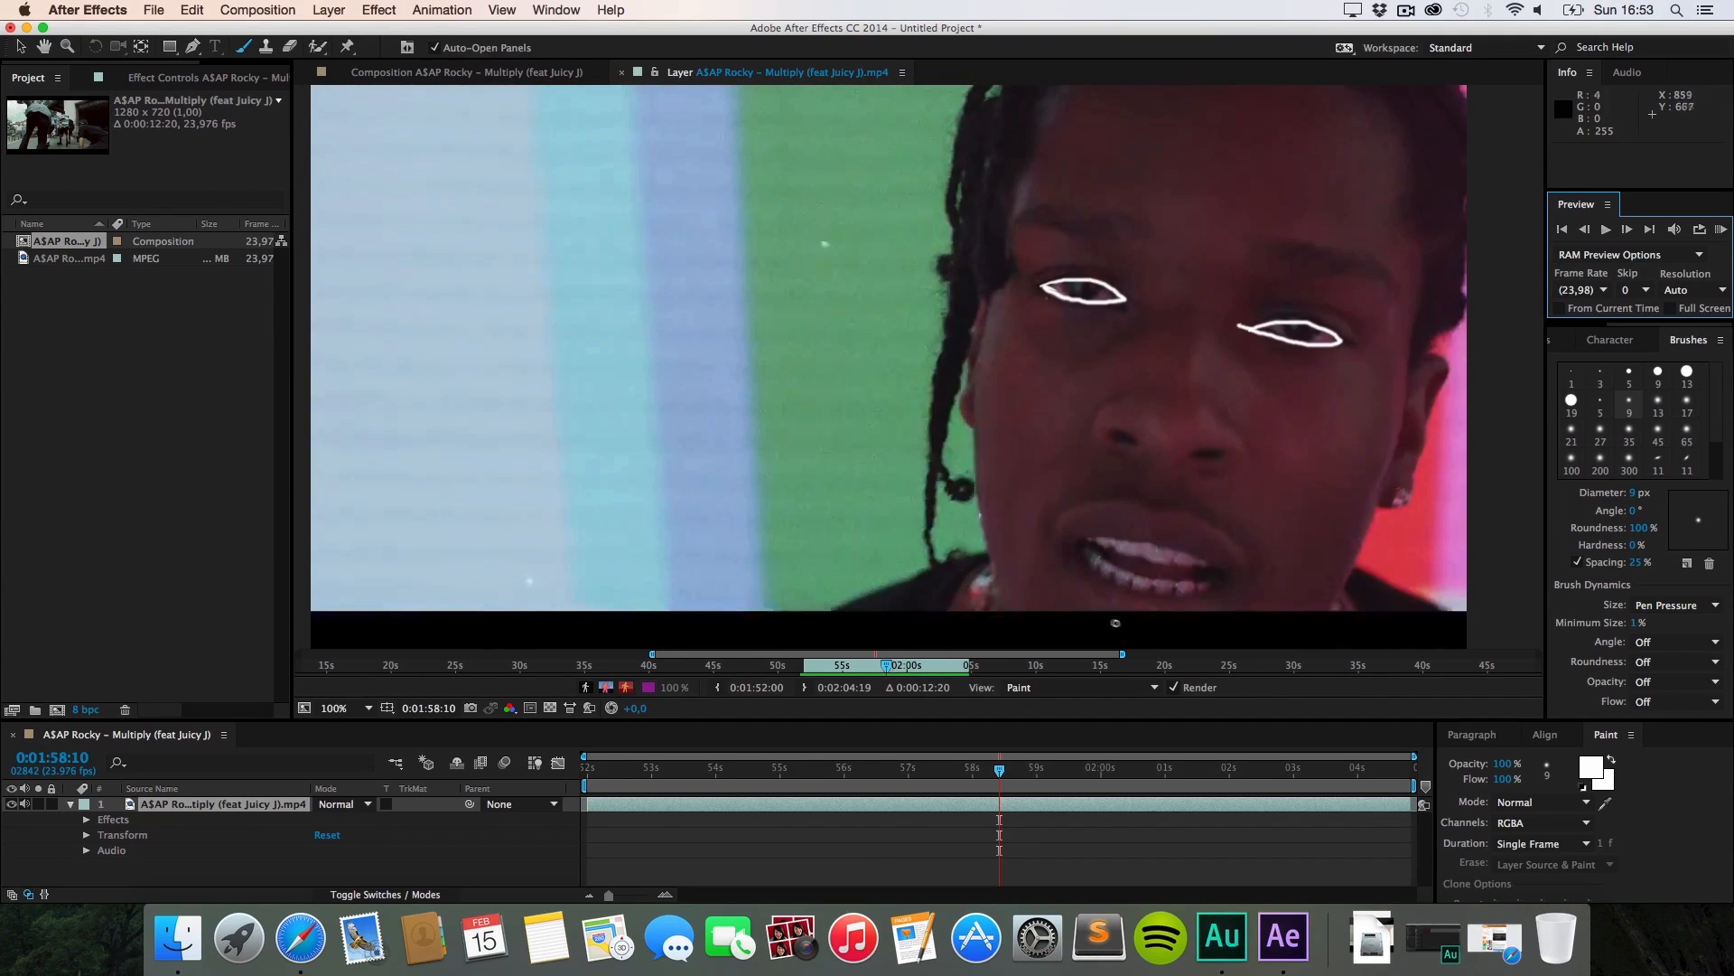
{"action": "left_click_drag", "start_coordinate": [890, 668], "coordinate": [951, 669]}
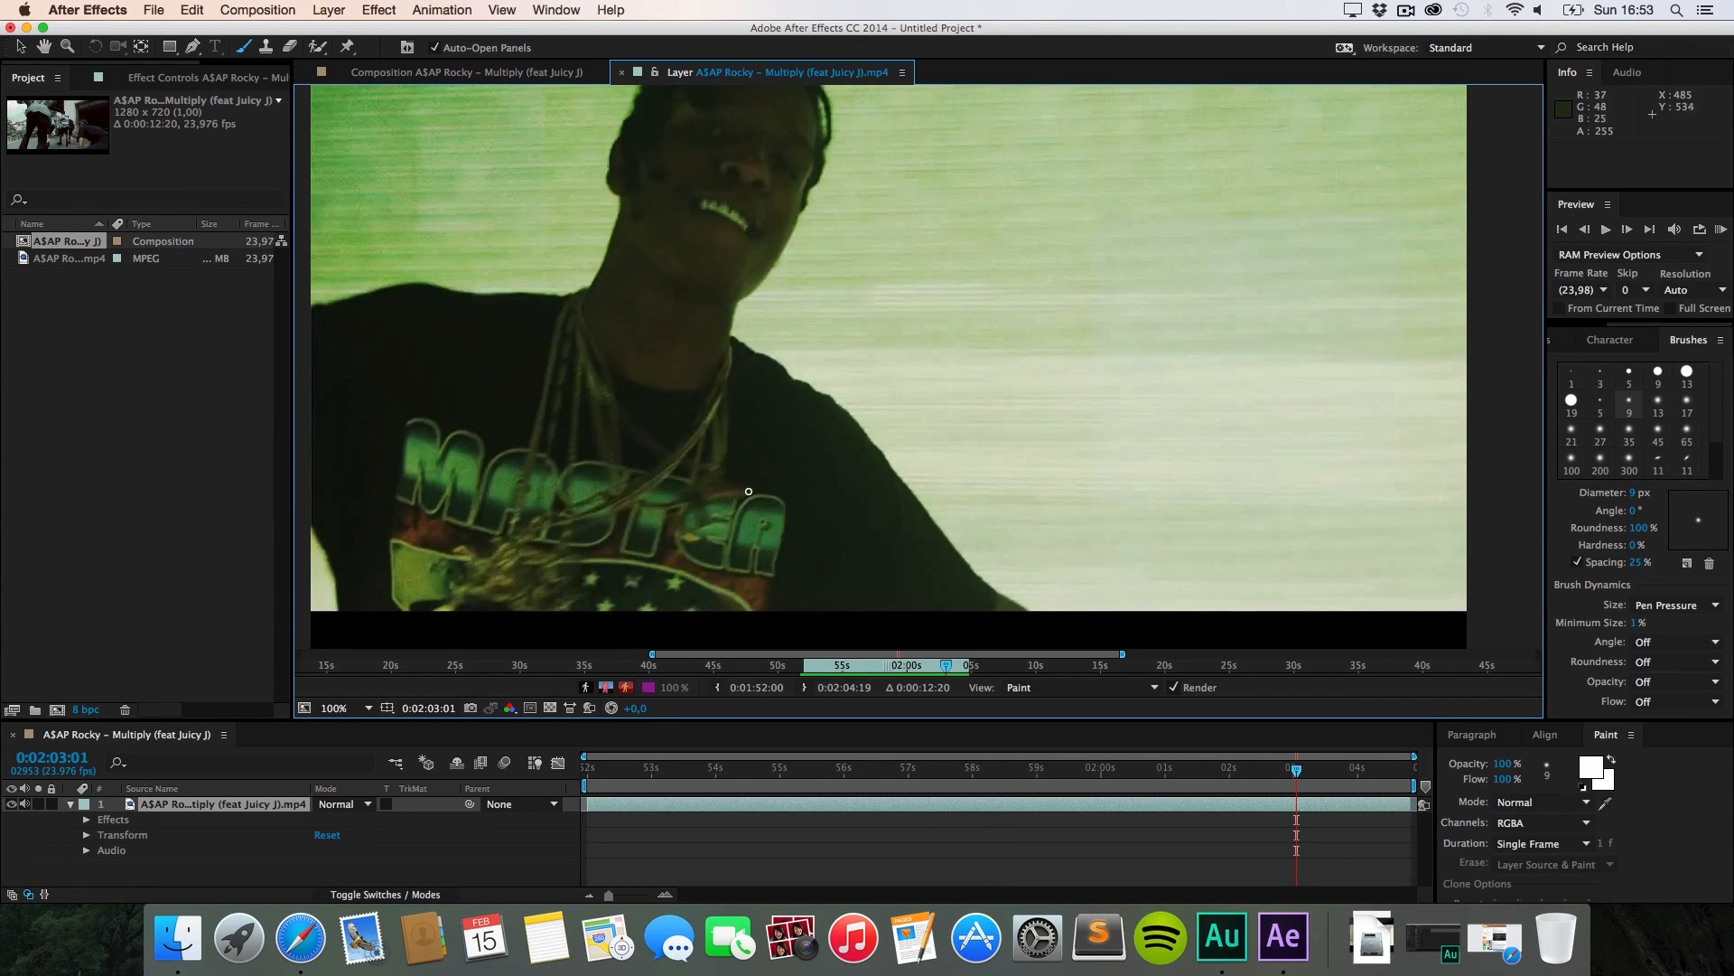
Step: Step to 0:02:03:09 and set the brush to 9 px with Single Frame duration
{"action": "key", "text": "super+b"}
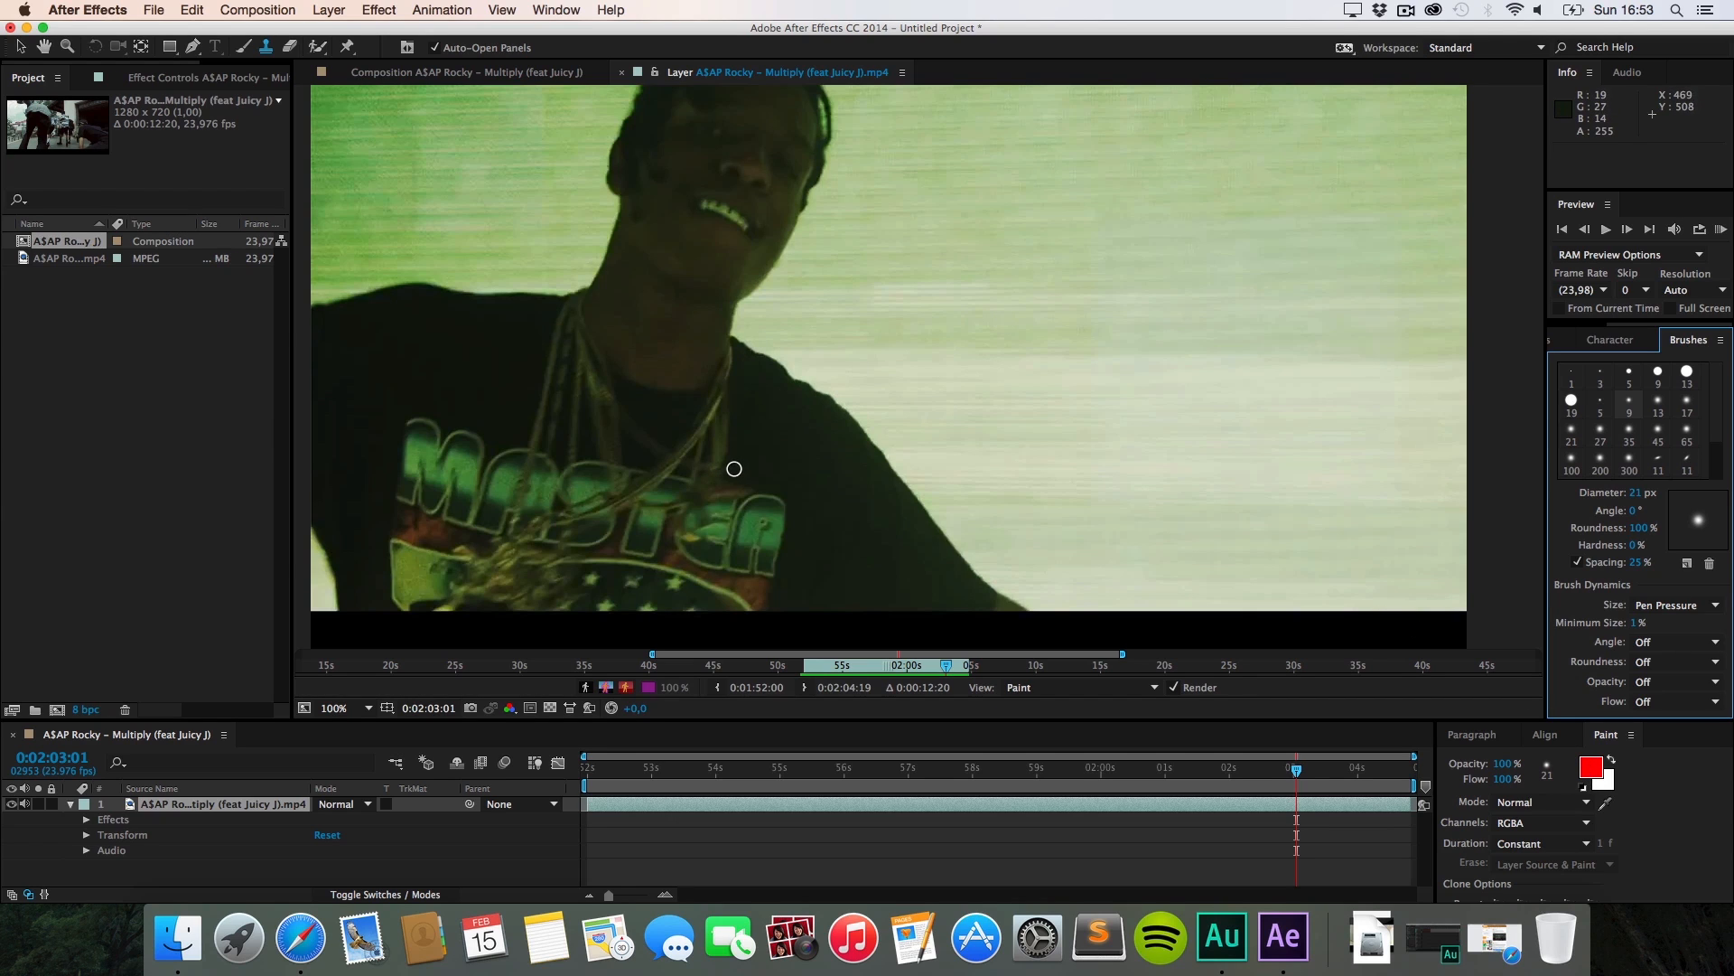
{"action": "key", "text": "super+Right"}
{"action": "key", "text": "super+Right"}
{"action": "key", "text": "super+Right"}
{"action": "key", "text": "super+Right"}
{"action": "key", "text": "super+Right"}
{"action": "key", "text": "super+Right"}
{"action": "key", "text": "super+Right"}
{"action": "key", "text": "super+Right"}
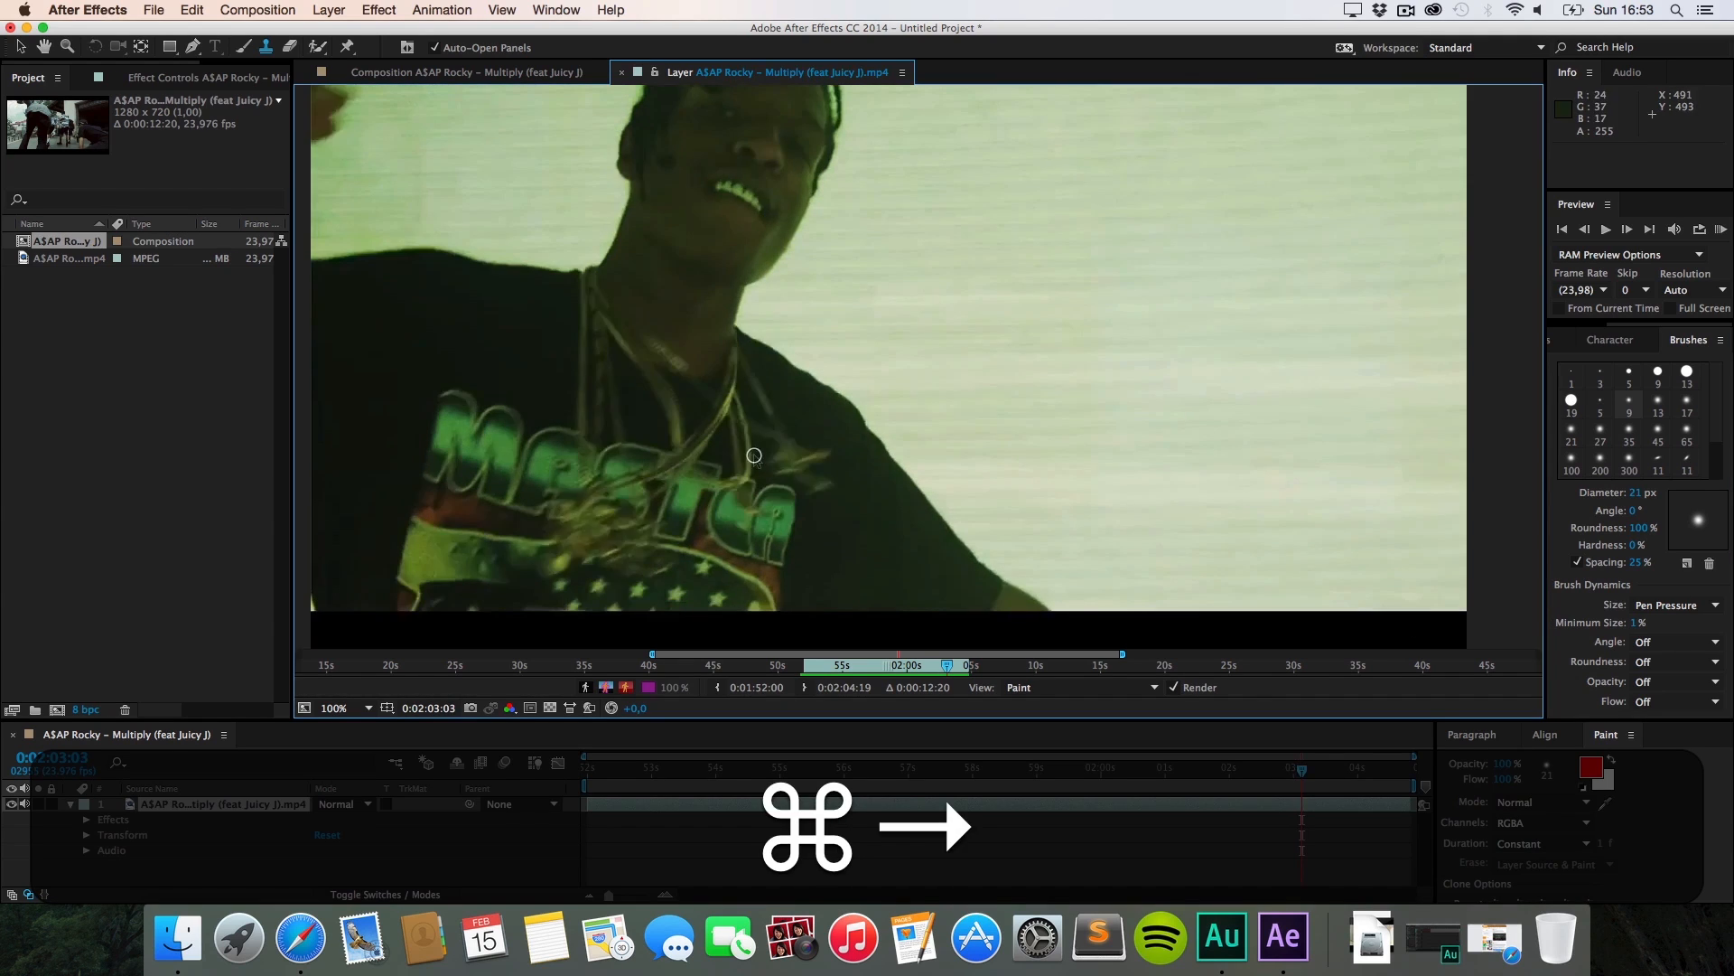
{"action": "key", "text": "super+Left"}
{"action": "key", "text": "super+Left"}
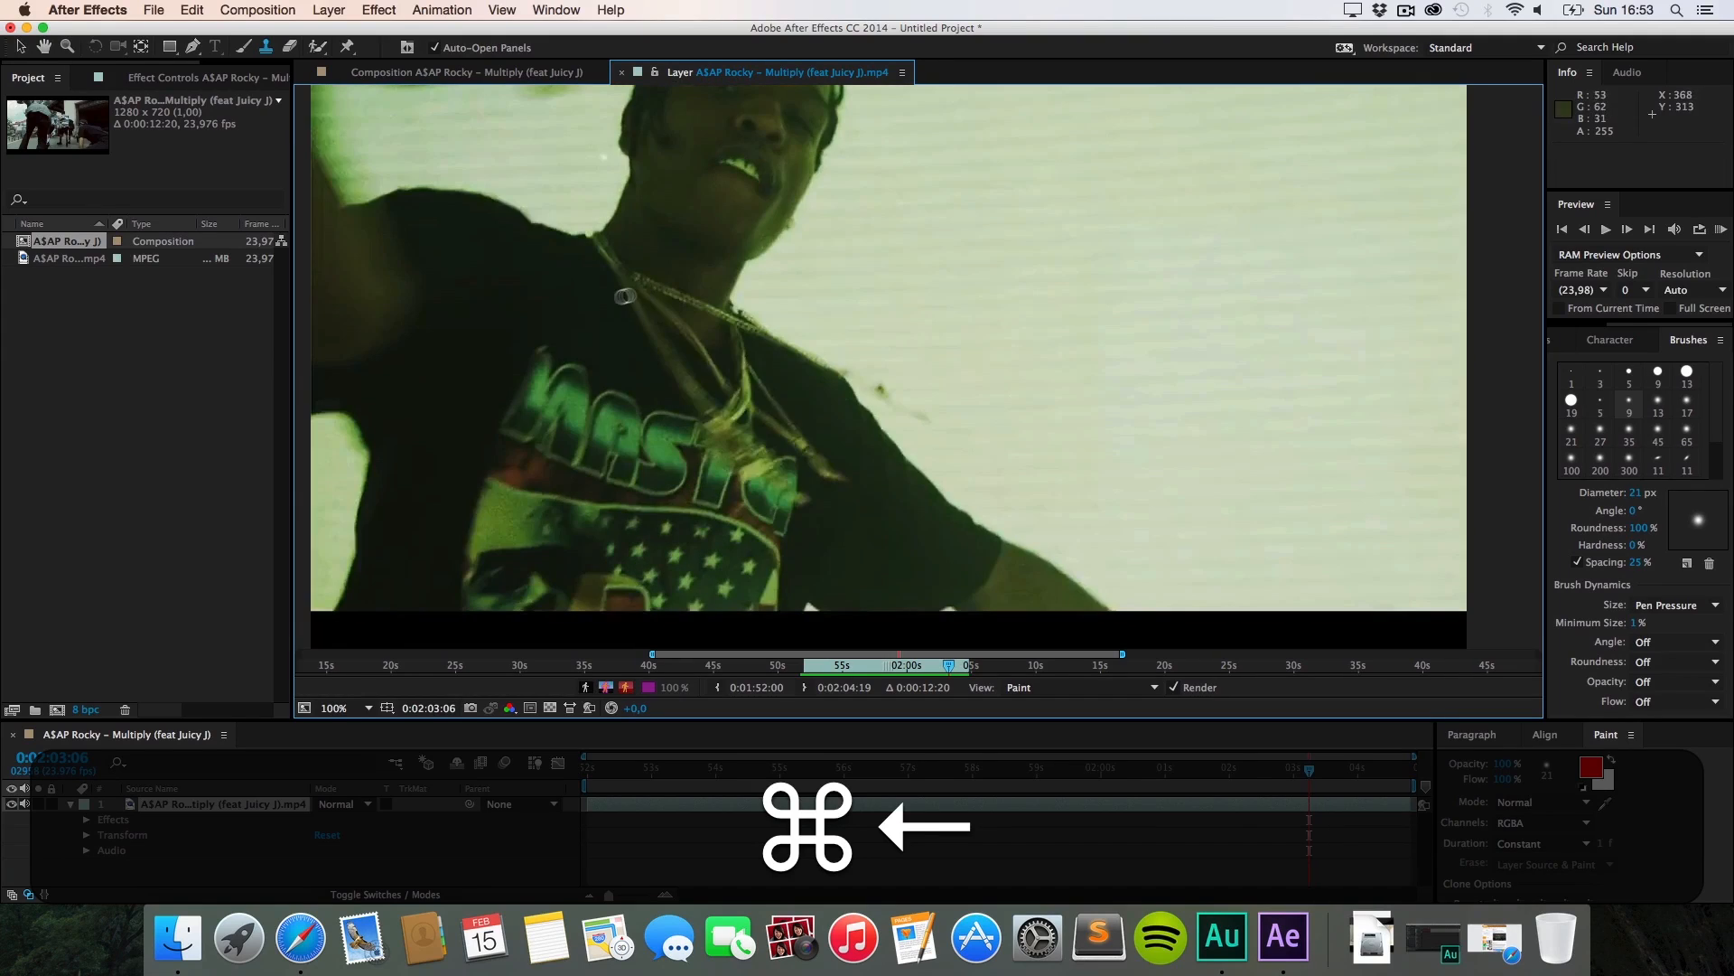
{"action": "key", "text": "super+Right"}
{"action": "key", "text": "super+Right"}
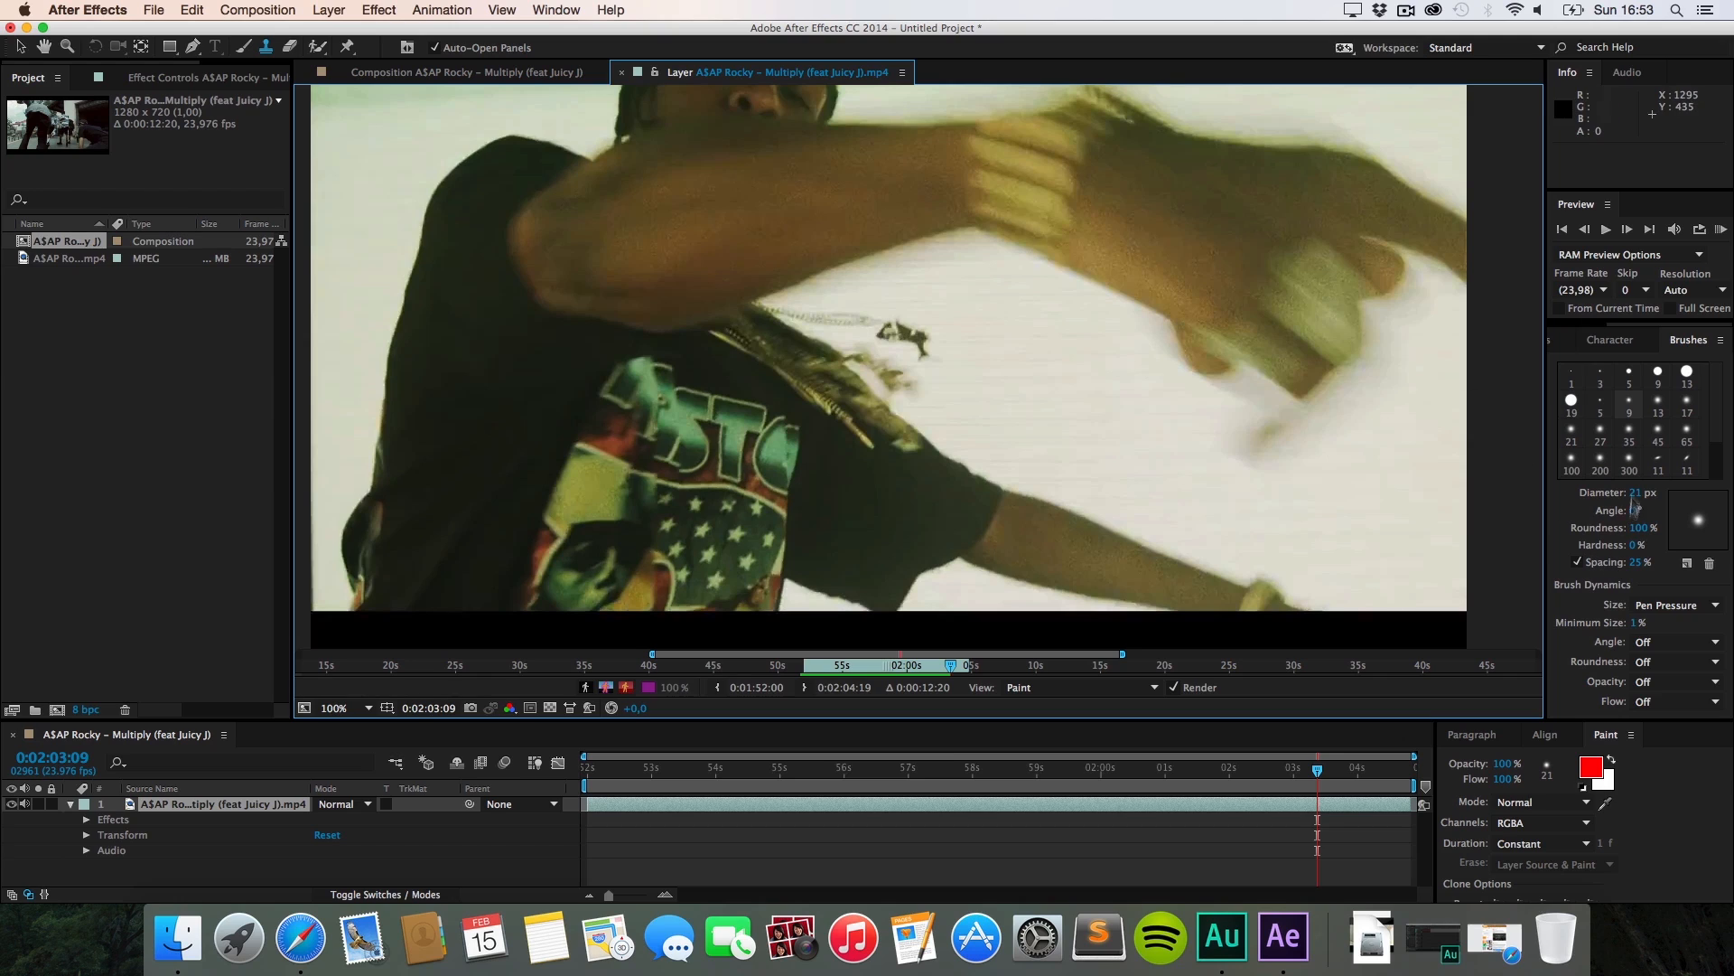
{"action": "left_click", "coordinate": [1629, 403]}
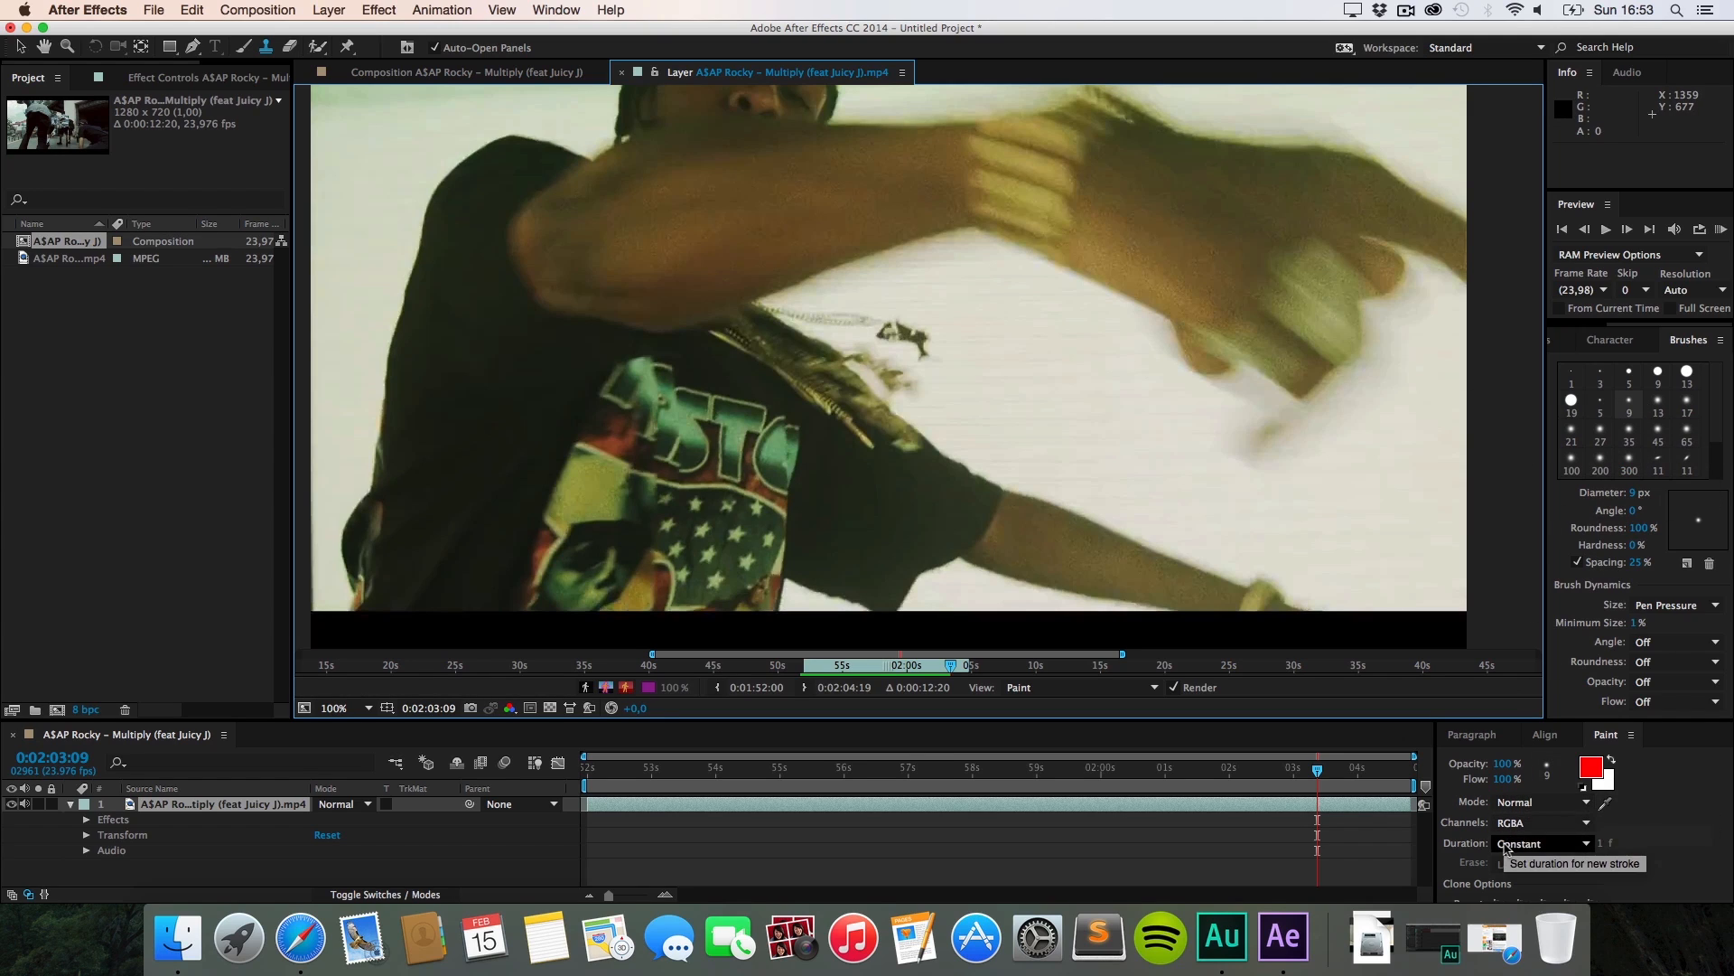
{"action": "left_click", "coordinate": [1536, 842]}
{"action": "left_click", "coordinate": [1530, 869]}
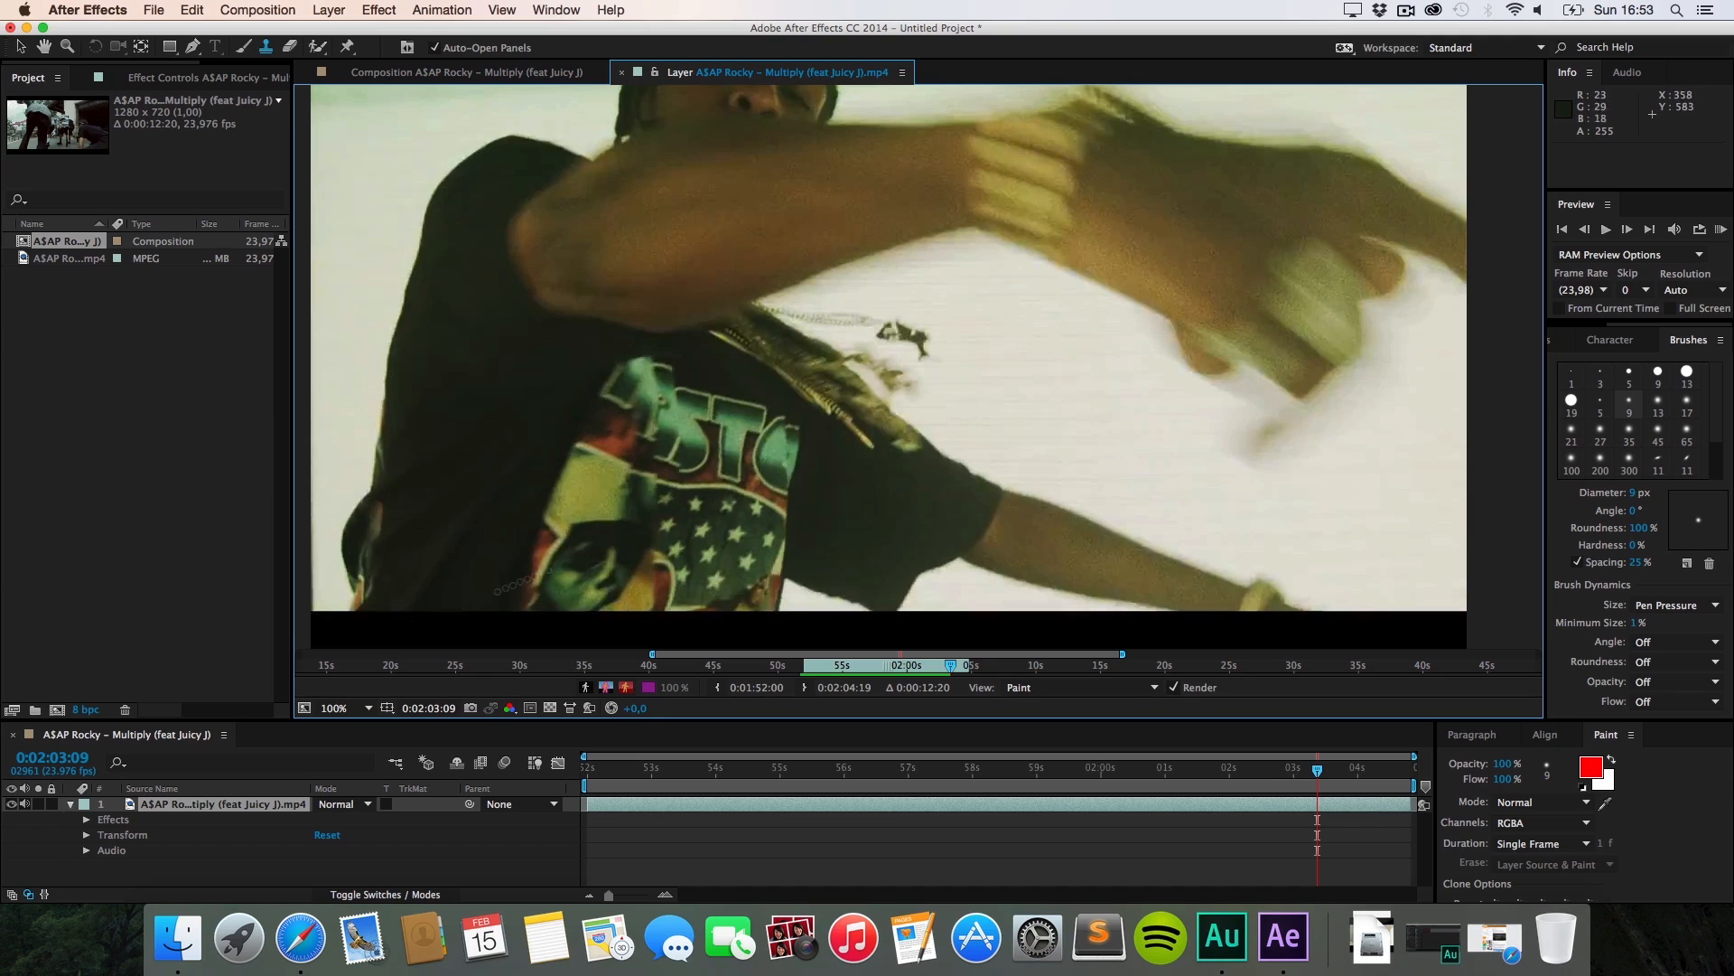
Step: Select the video layer, advance to 0:02:03:10, keep Single Frame duration, and test a stroke
{"action": "left_click", "coordinate": [248, 805]}
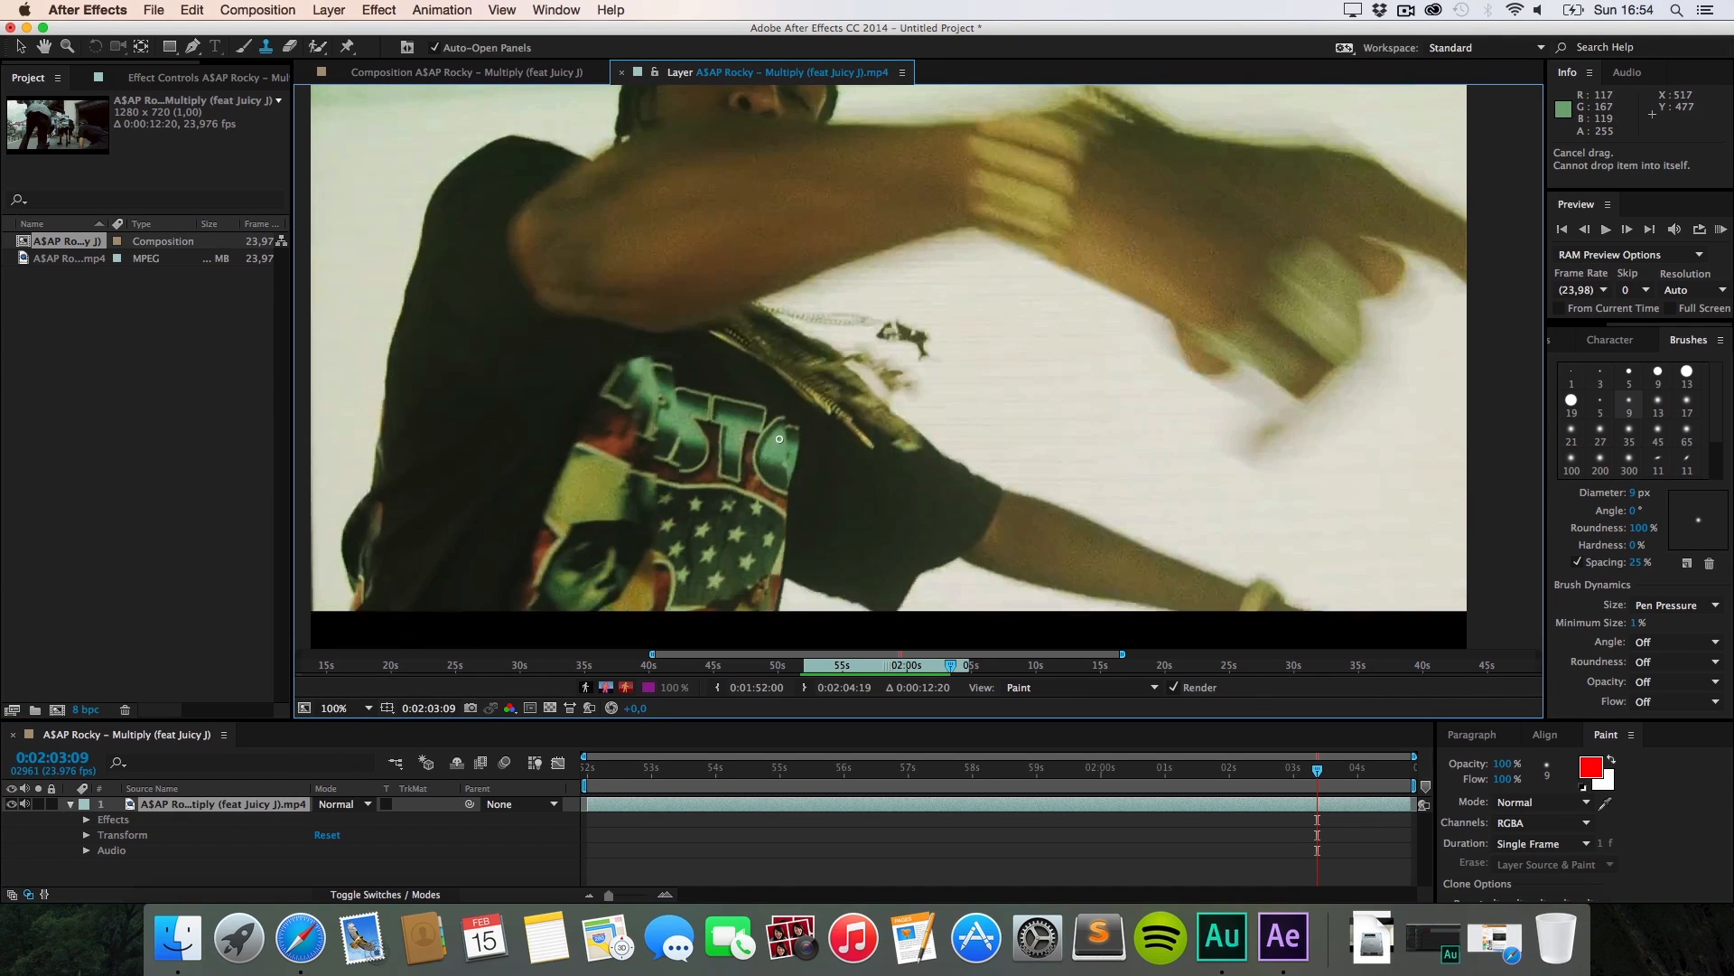
{"action": "key", "text": "alt+super"}
{"action": "key", "text": "alt+super+Right"}
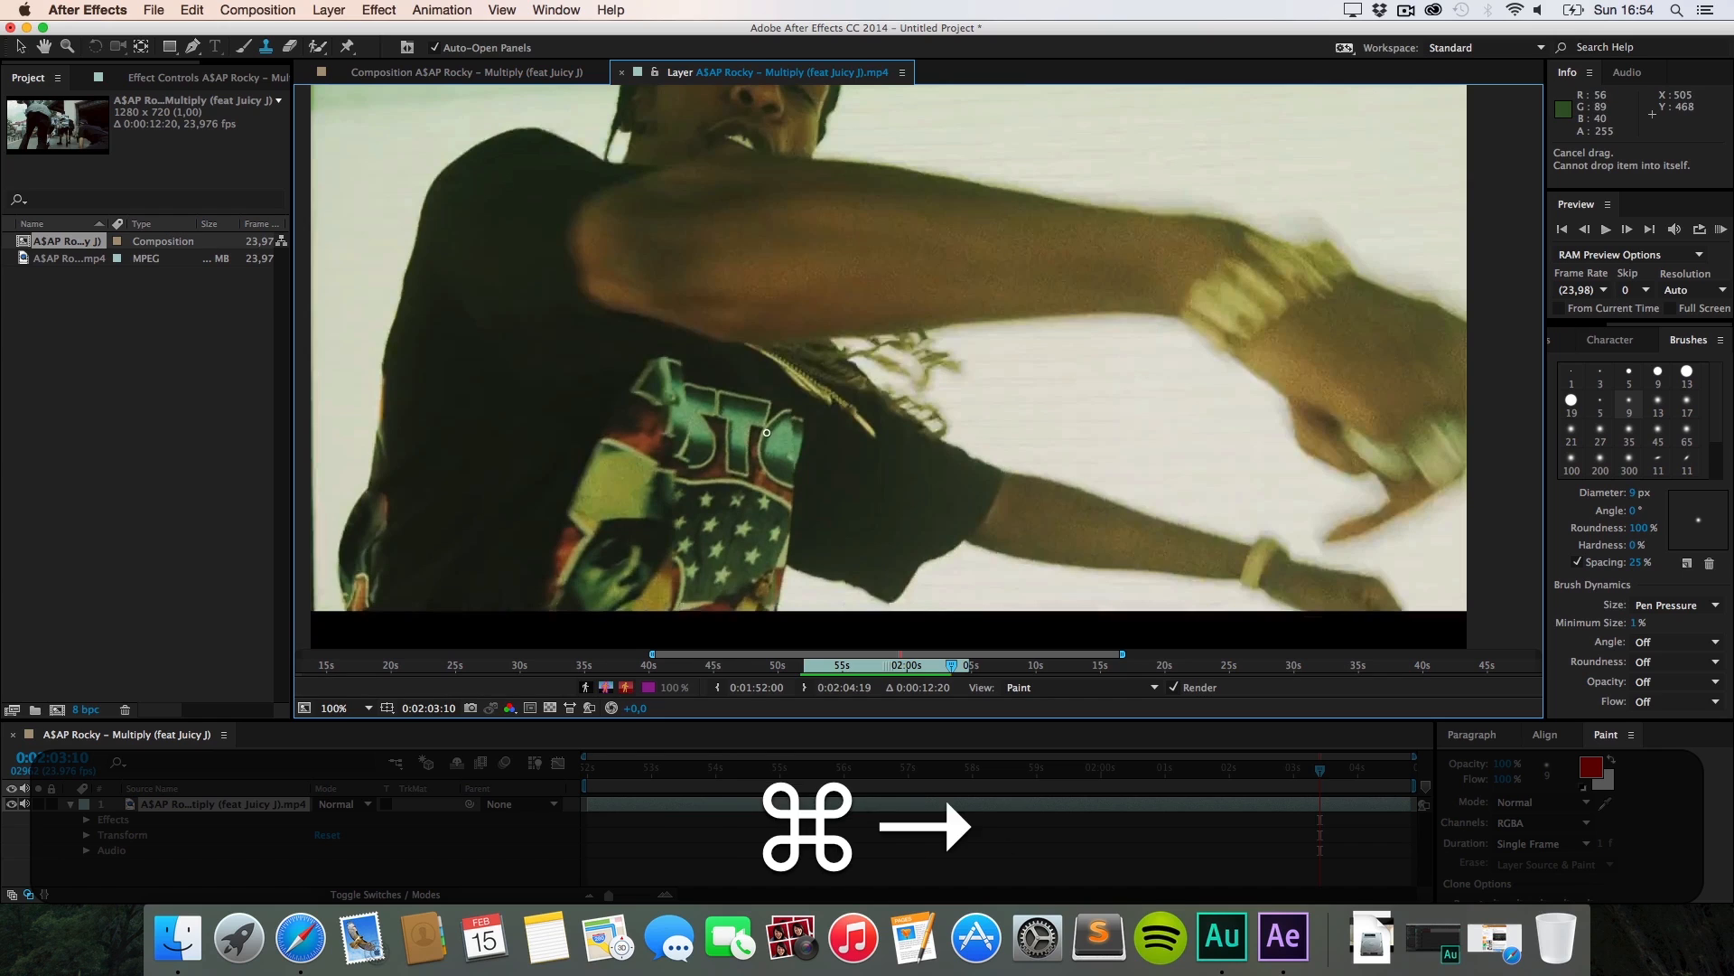
{"action": "key", "text": "alt+super"}
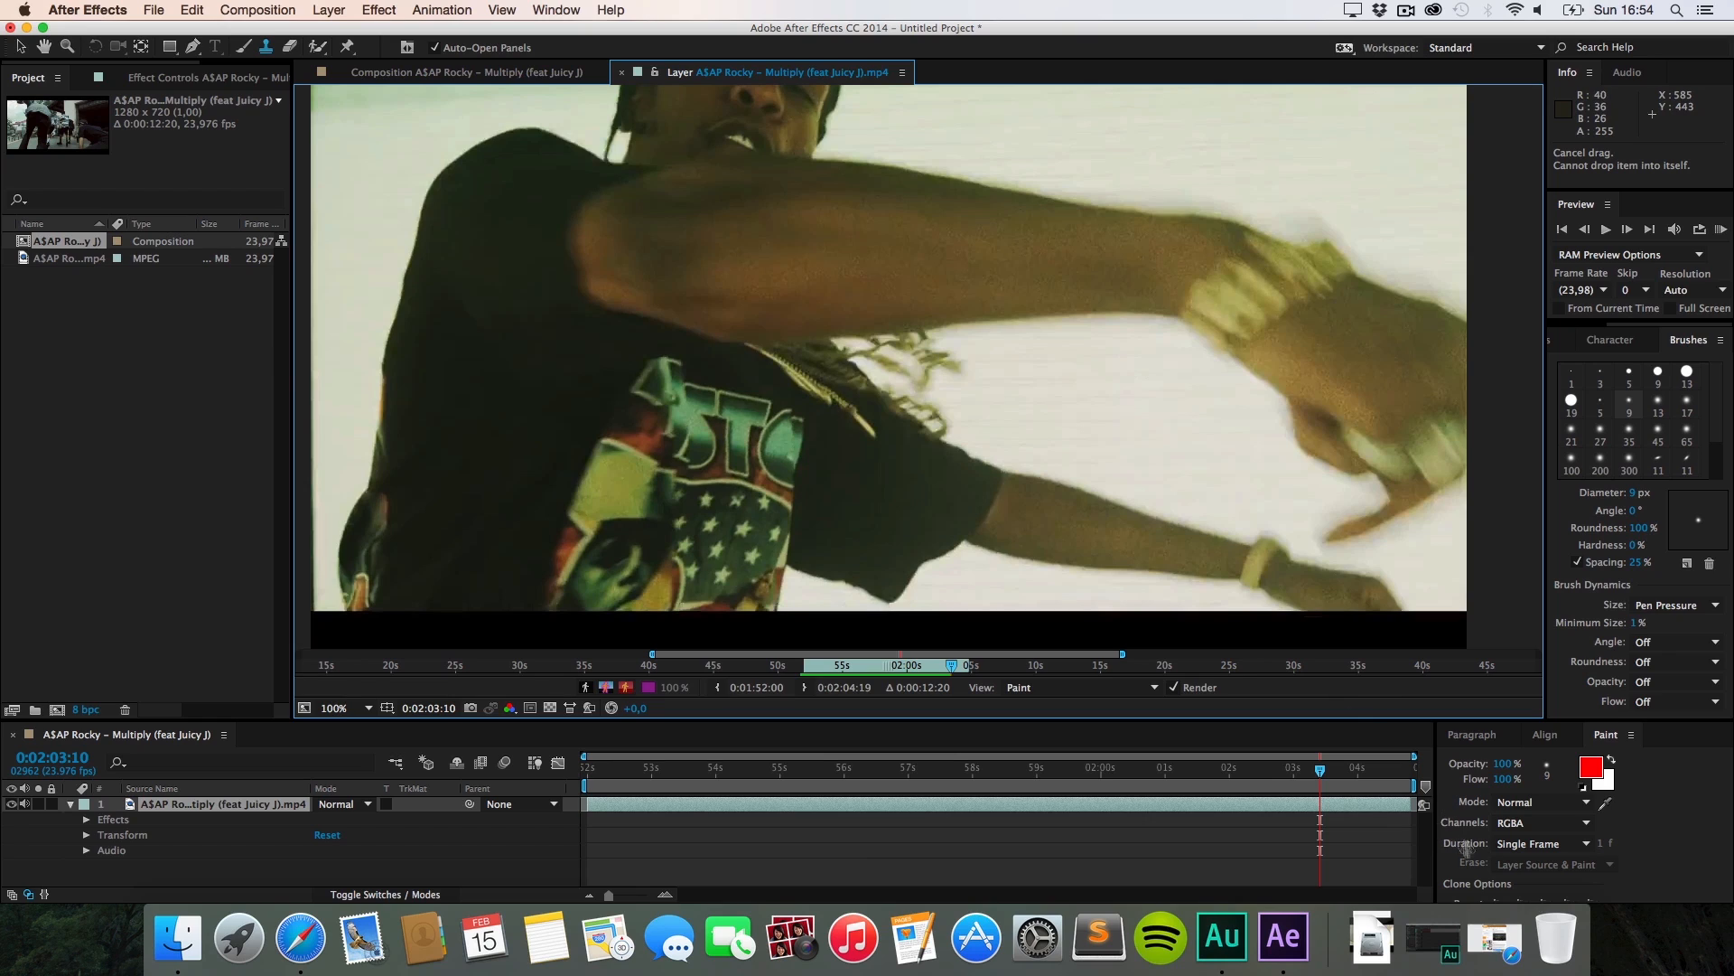
{"action": "left_click", "coordinate": [1531, 844]}
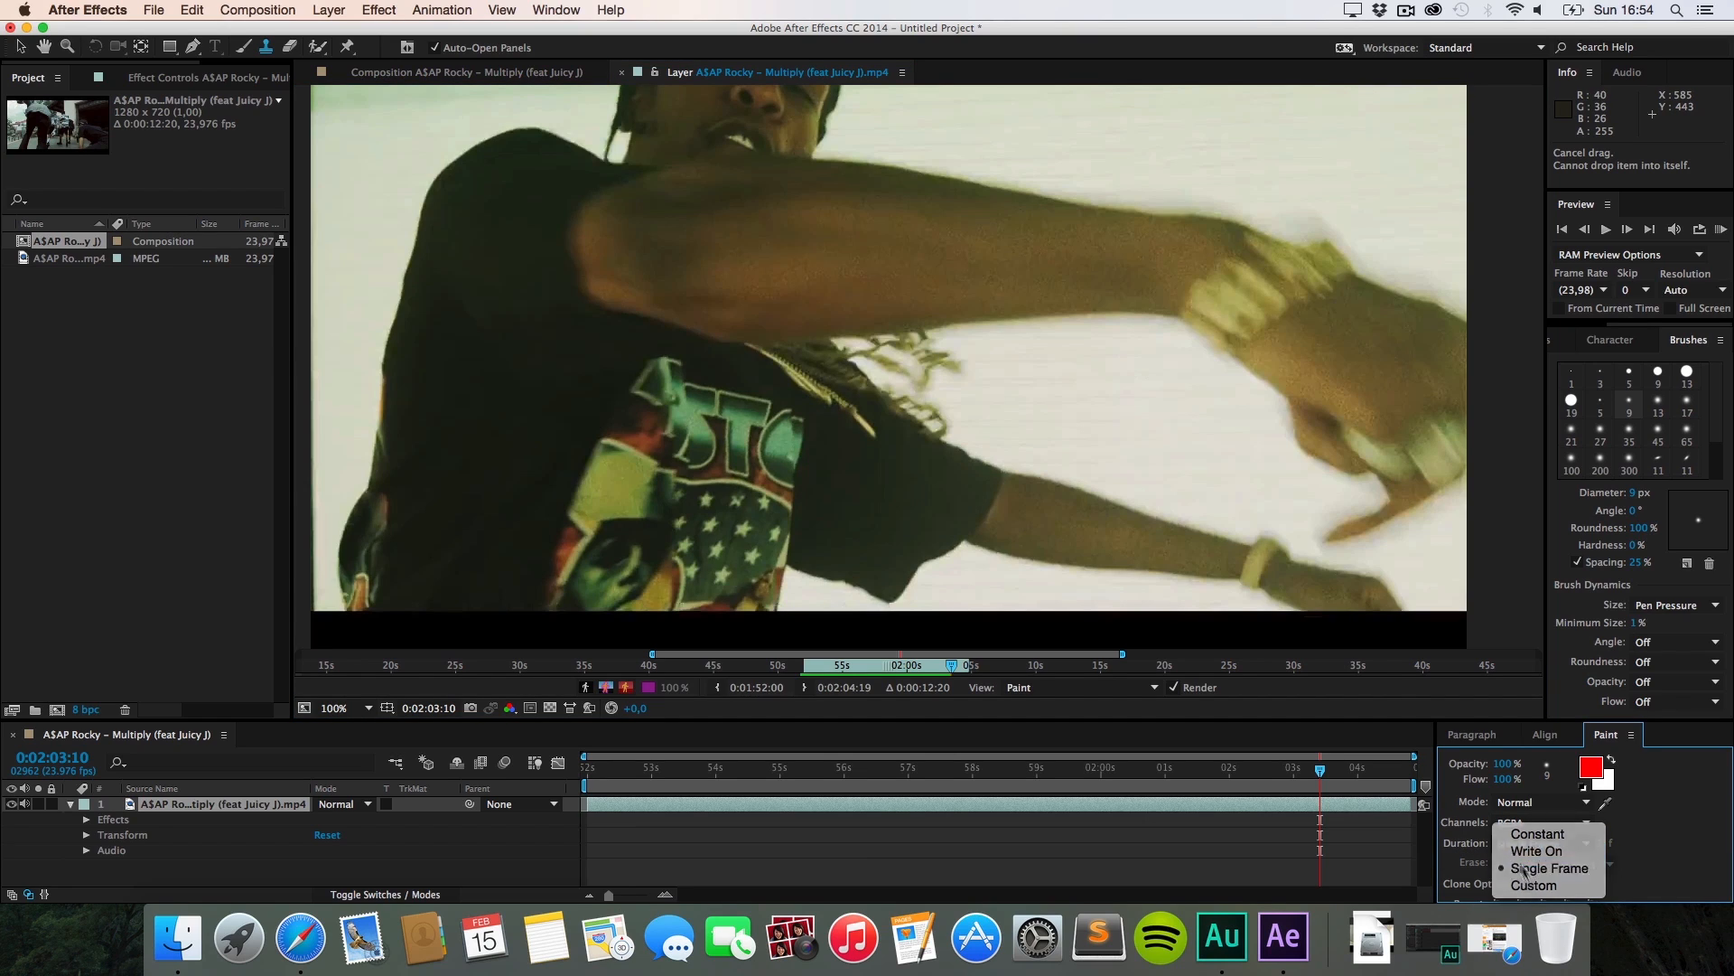
{"action": "left_click", "coordinate": [1524, 869]}
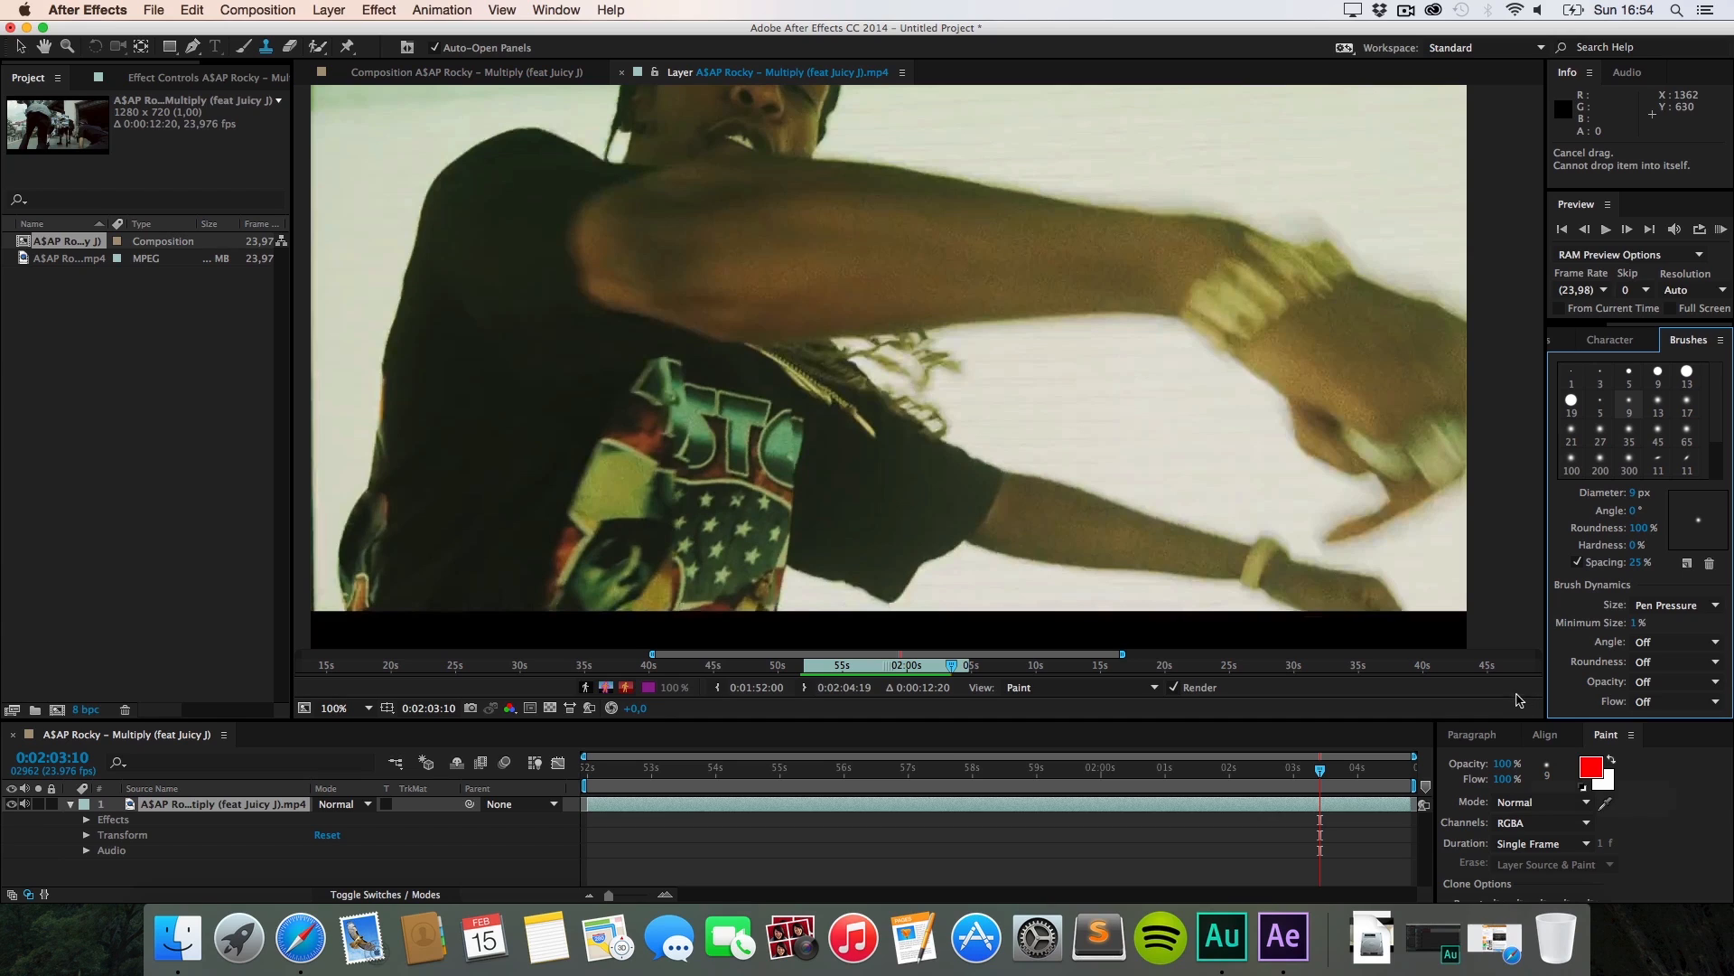
{"action": "left_click_drag", "start_coordinate": [757, 262], "coordinate": [715, 293]}
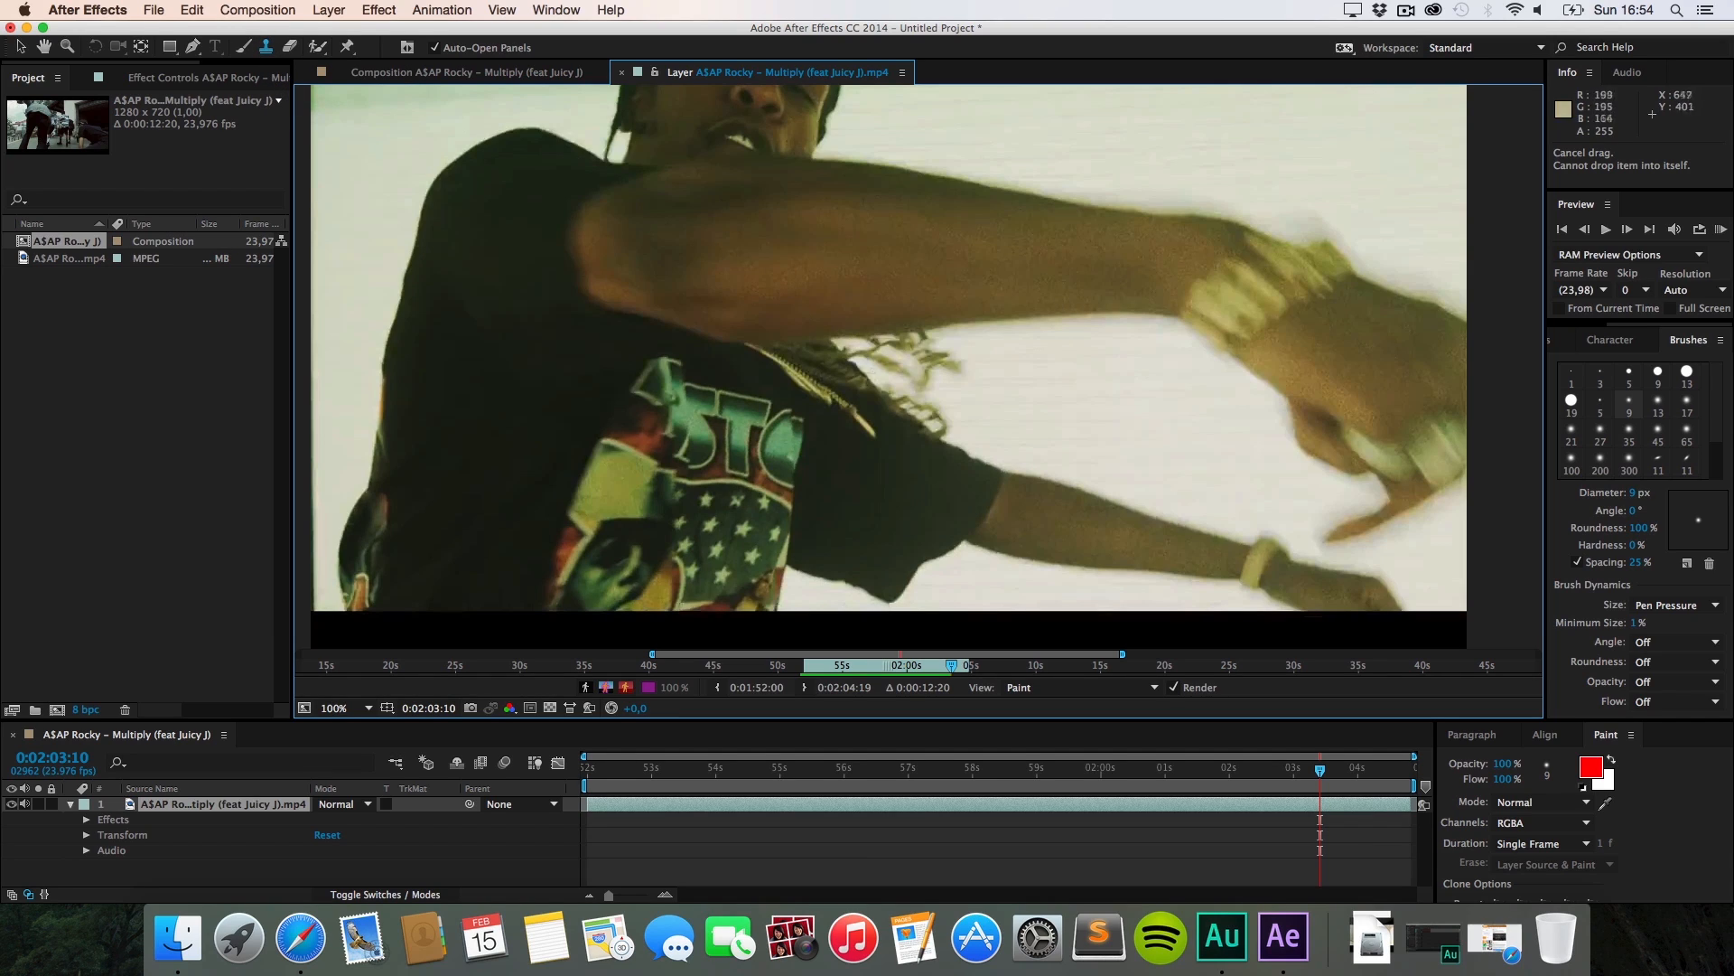
Step: Choose the white brush and paint scribbles along the arm and hand on the first two frames
{"action": "left_click", "coordinate": [244, 47]}
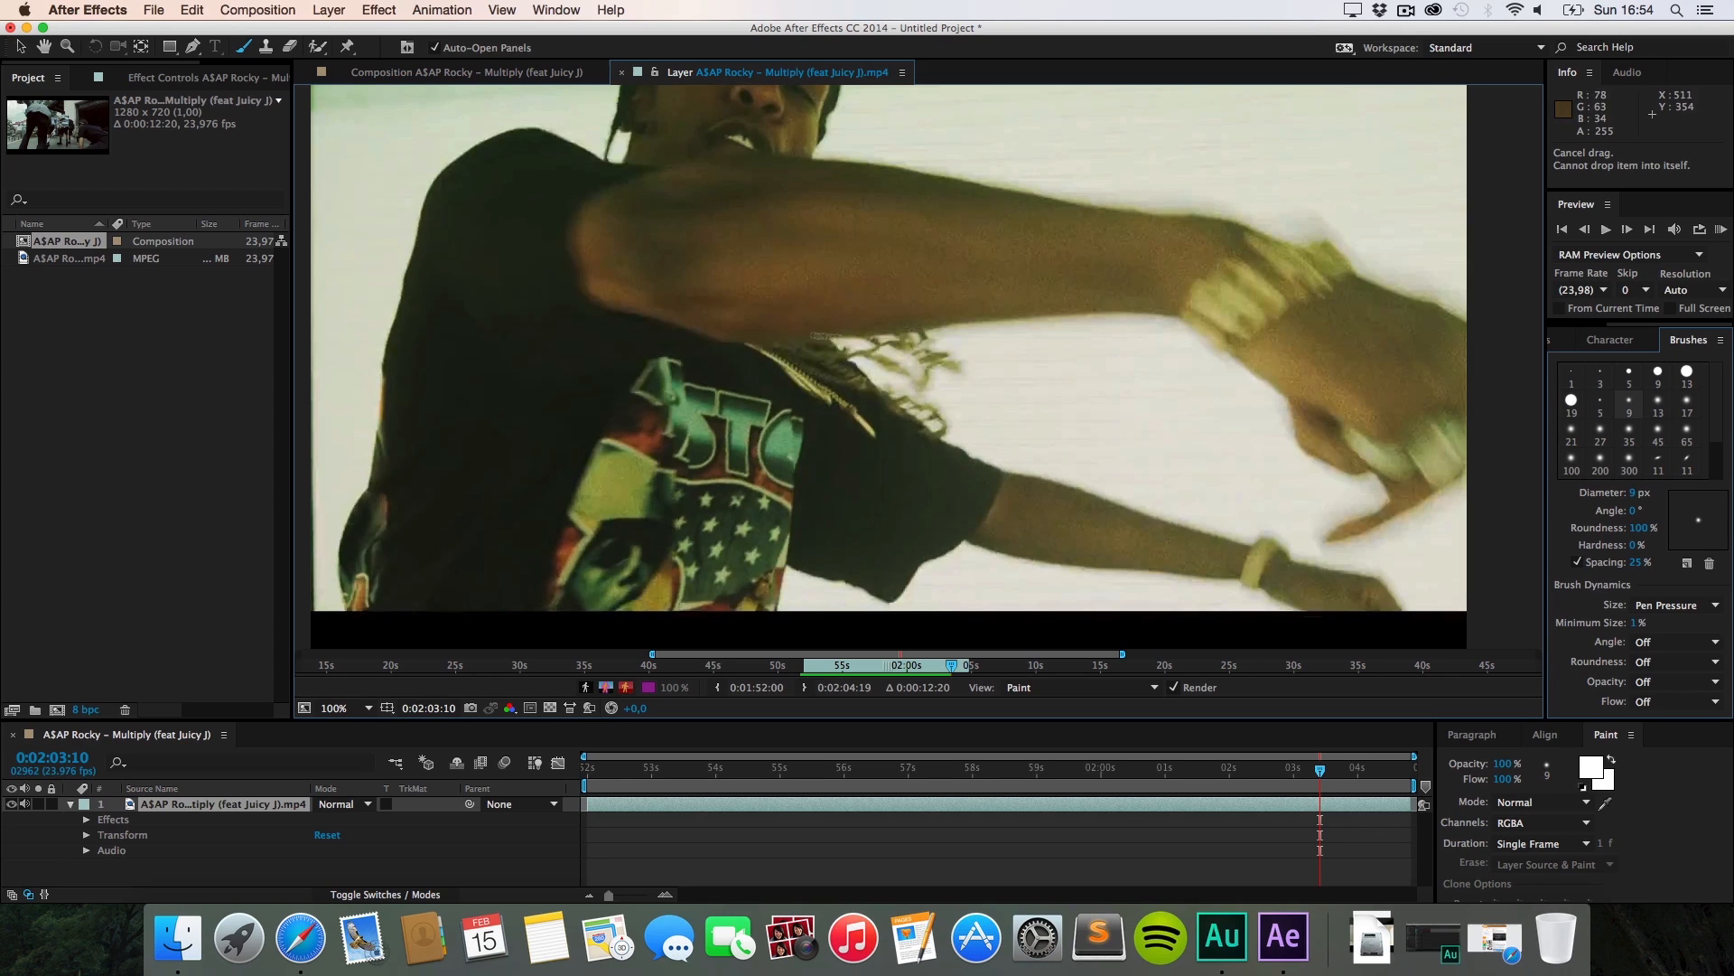
{"action": "left_click_drag", "start_coordinate": [779, 332], "coordinate": [930, 337]}
{"action": "left_click_drag", "start_coordinate": [986, 208], "coordinate": [1052, 240]}
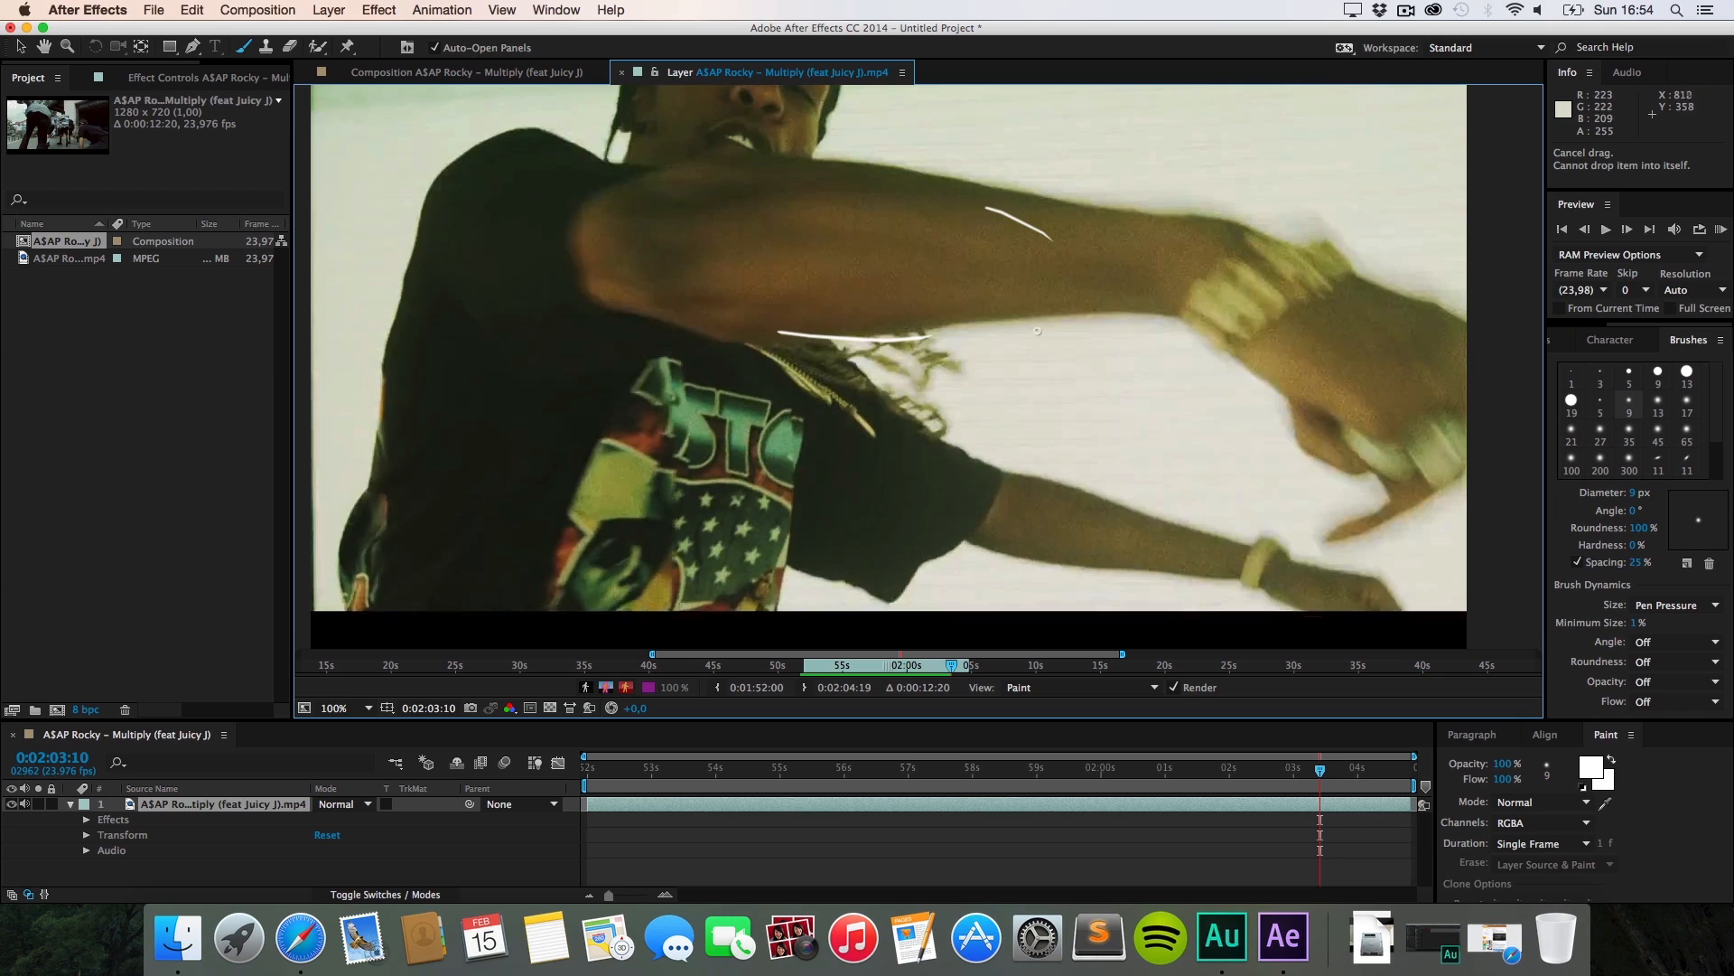
{"action": "left_click_drag", "start_coordinate": [1331, 271], "coordinate": [1443, 326]}
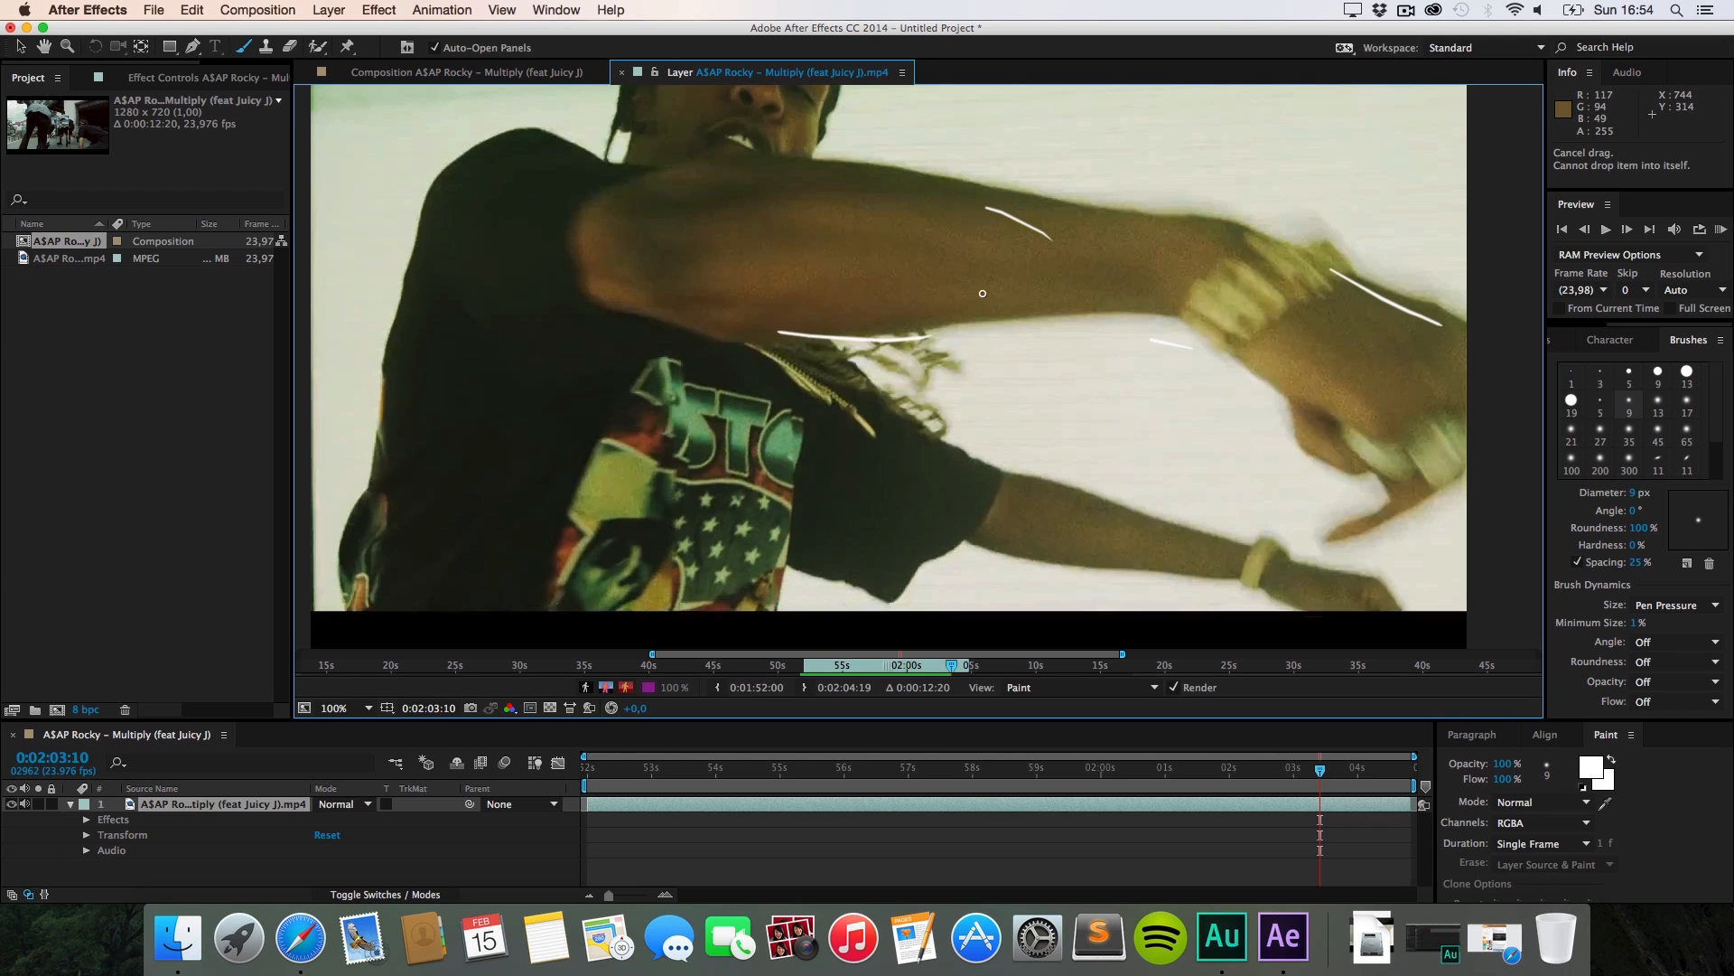
{"action": "key", "text": "super+Right"}
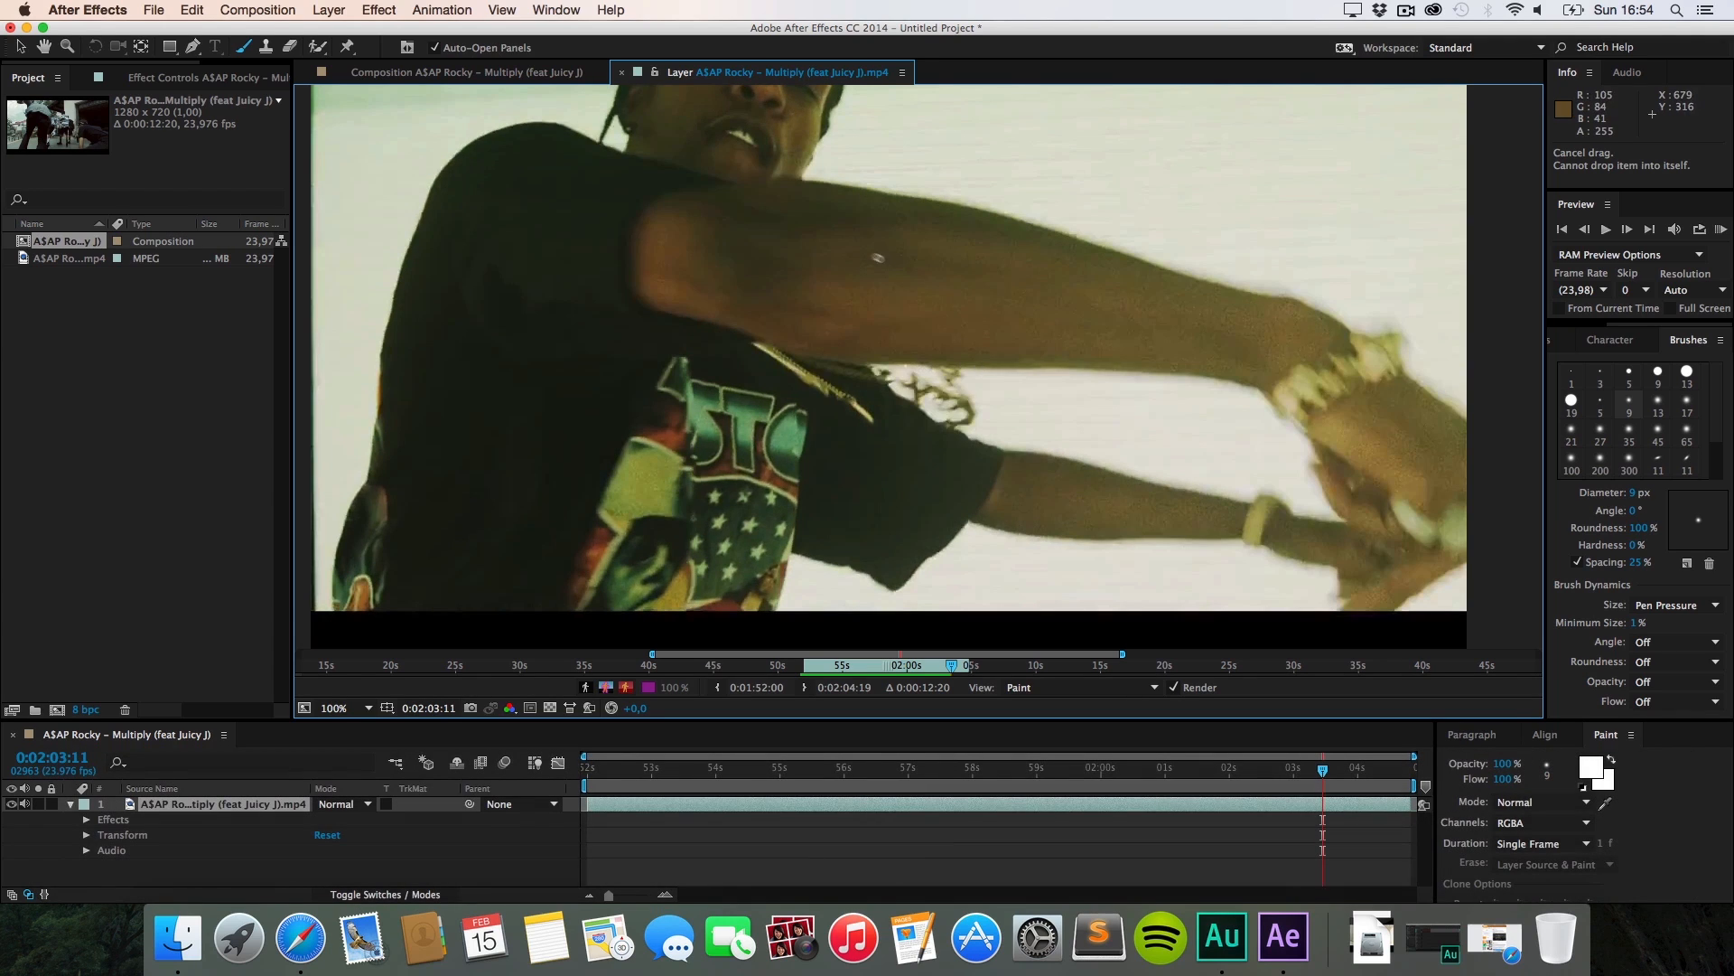
{"action": "left_click_drag", "start_coordinate": [762, 328], "coordinate": [938, 366]}
{"action": "left_click_drag", "start_coordinate": [913, 188], "coordinate": [1059, 243]}
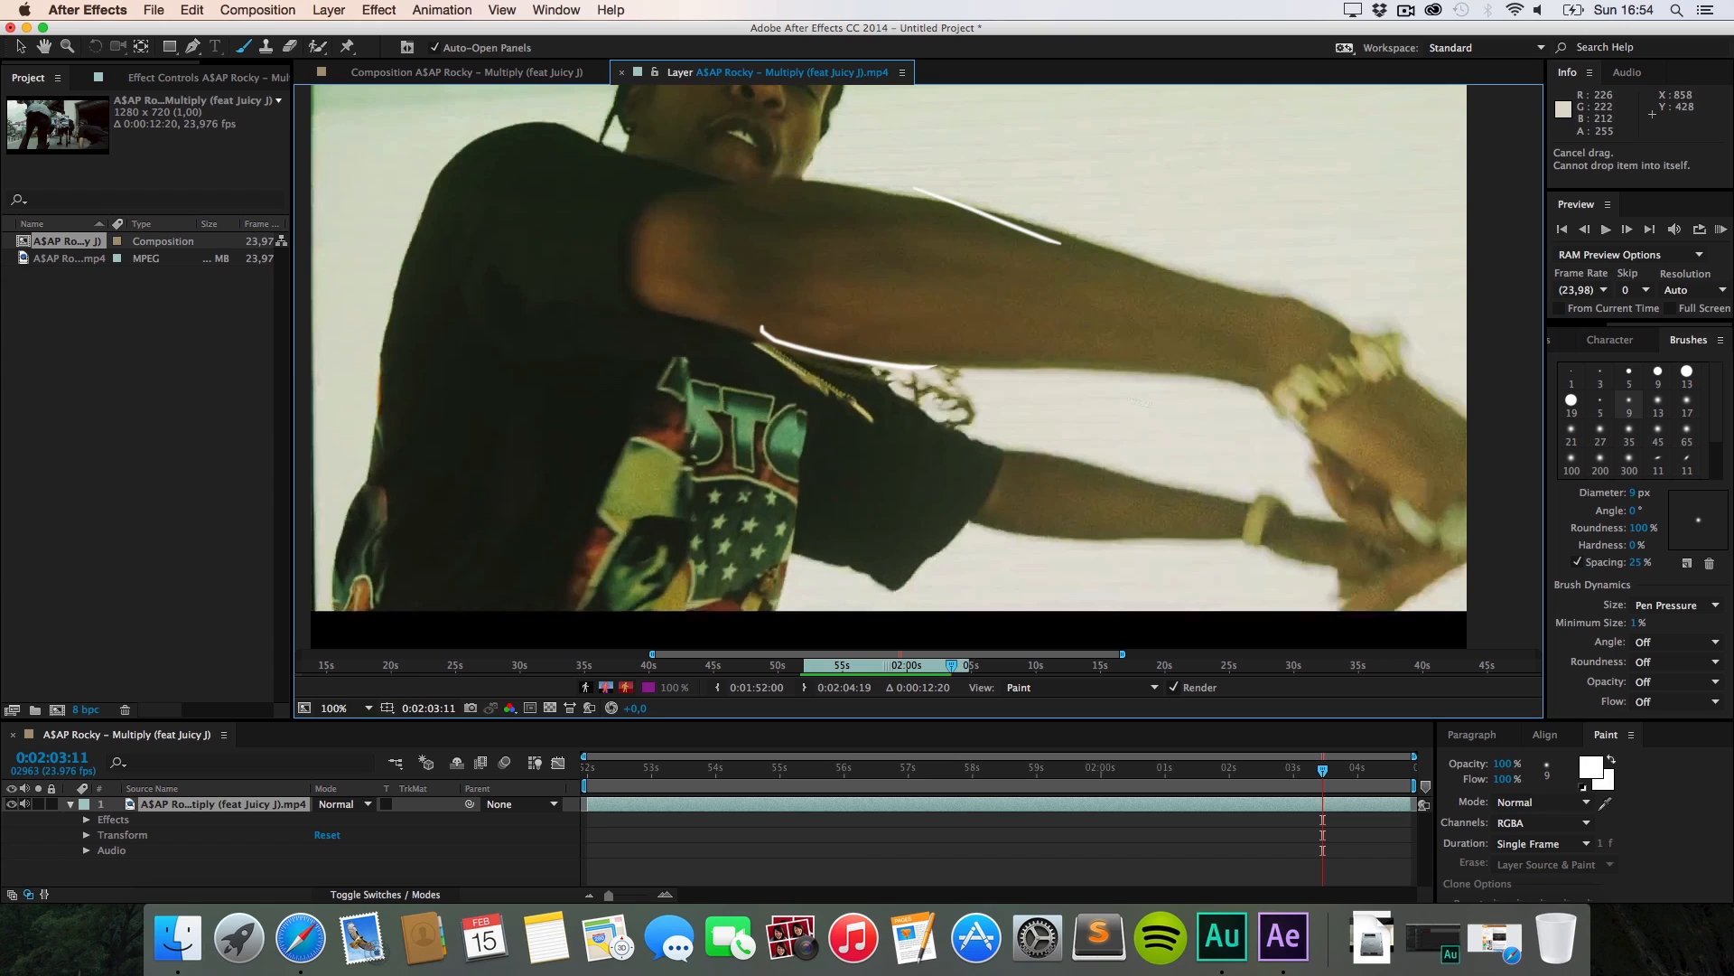
{"action": "left_click_drag", "start_coordinate": [1138, 402], "coordinate": [1250, 444]}
{"action": "left_click_drag", "start_coordinate": [1306, 282], "coordinate": [1388, 324]}
{"action": "key", "text": "super+Right"}
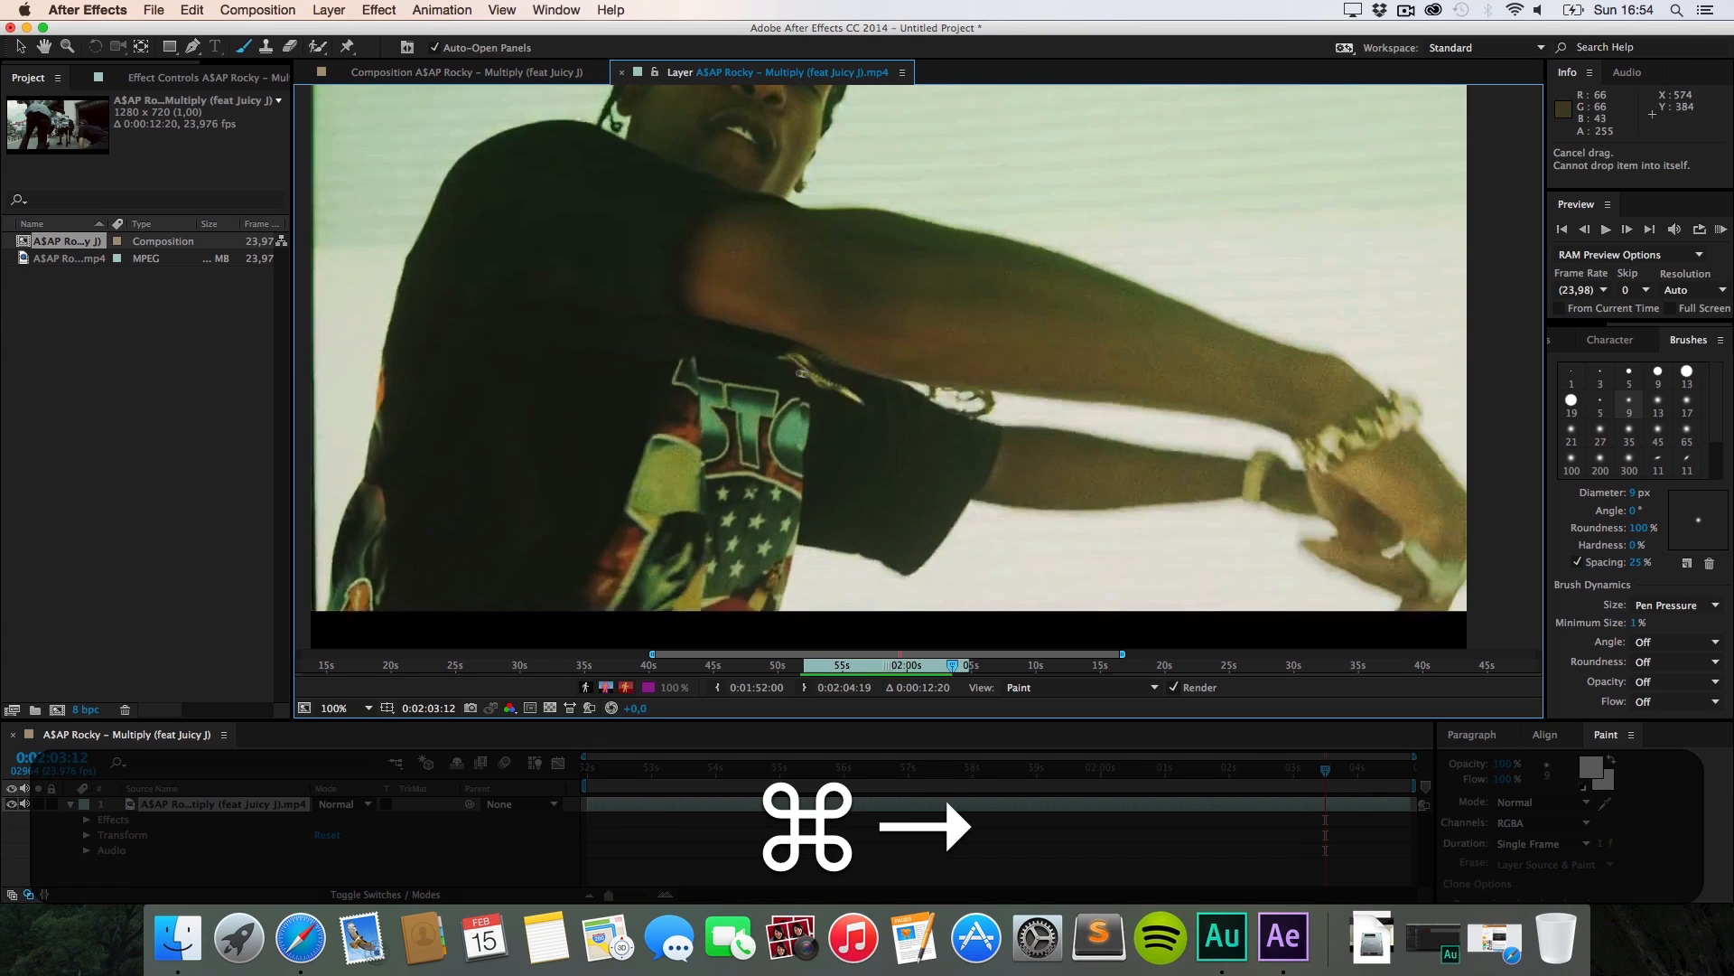
Step: Paint white strokes over the upper arm, forearm and wrist on the next two frames
{"action": "left_click_drag", "start_coordinate": [770, 346], "coordinate": [914, 399]}
{"action": "left_click_drag", "start_coordinate": [931, 191], "coordinate": [1121, 240]}
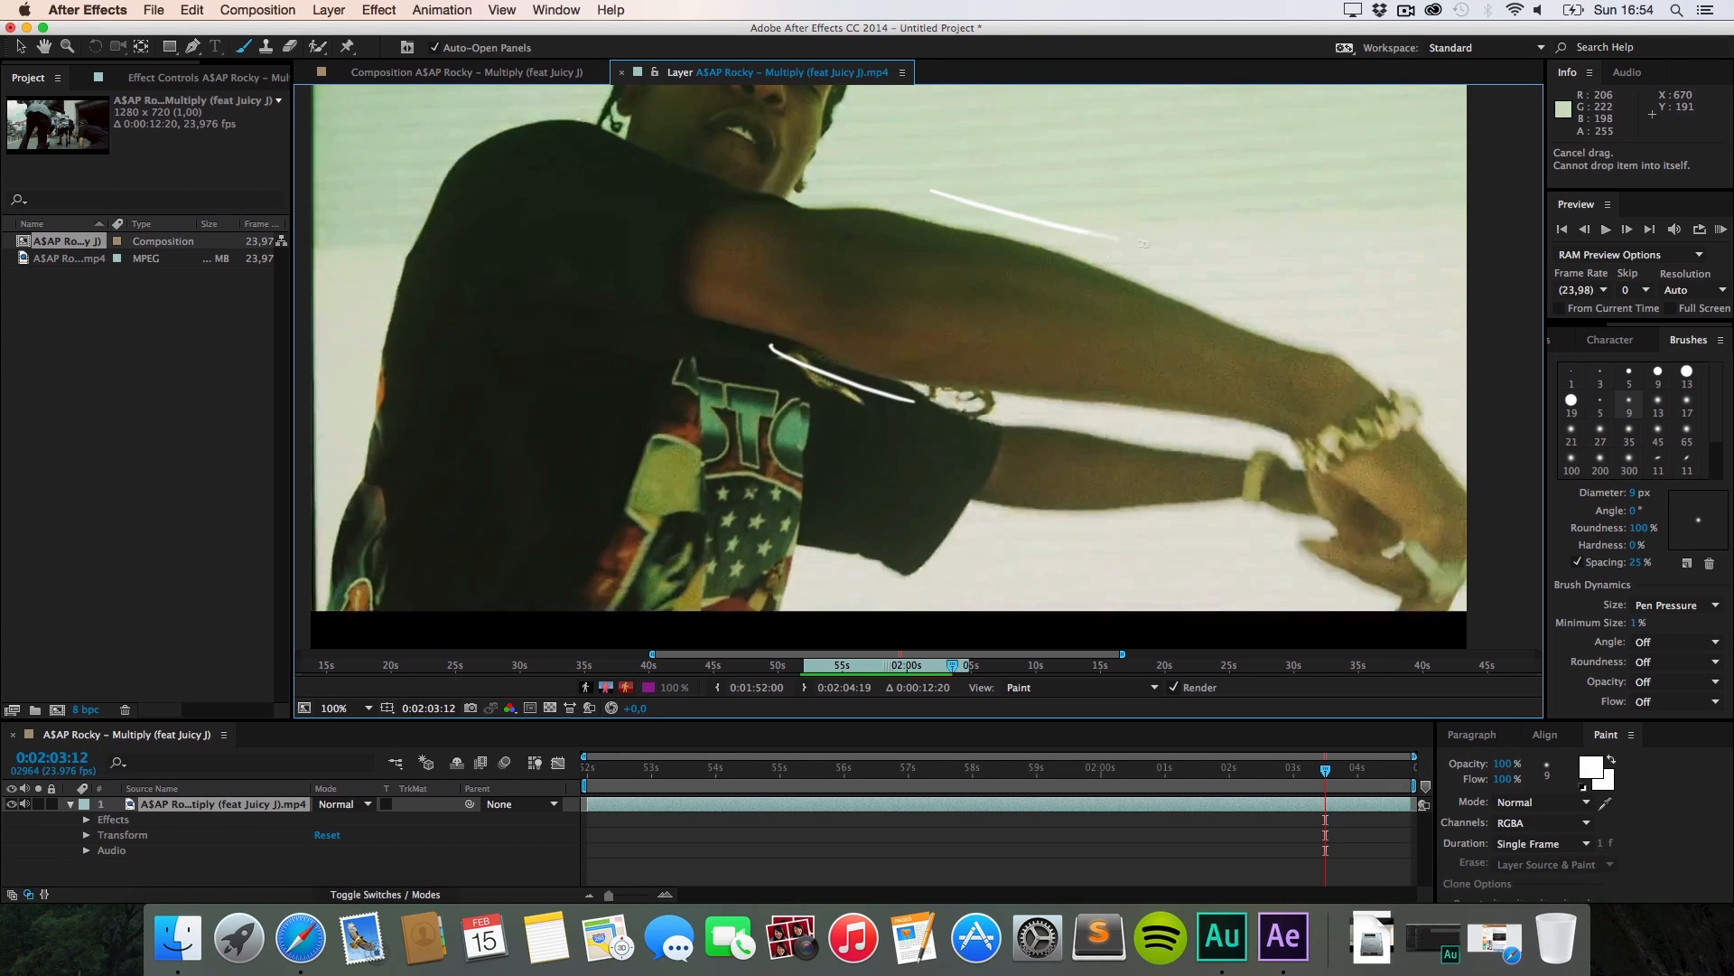
{"action": "left_click_drag", "start_coordinate": [1100, 333], "coordinate": [1258, 383]}
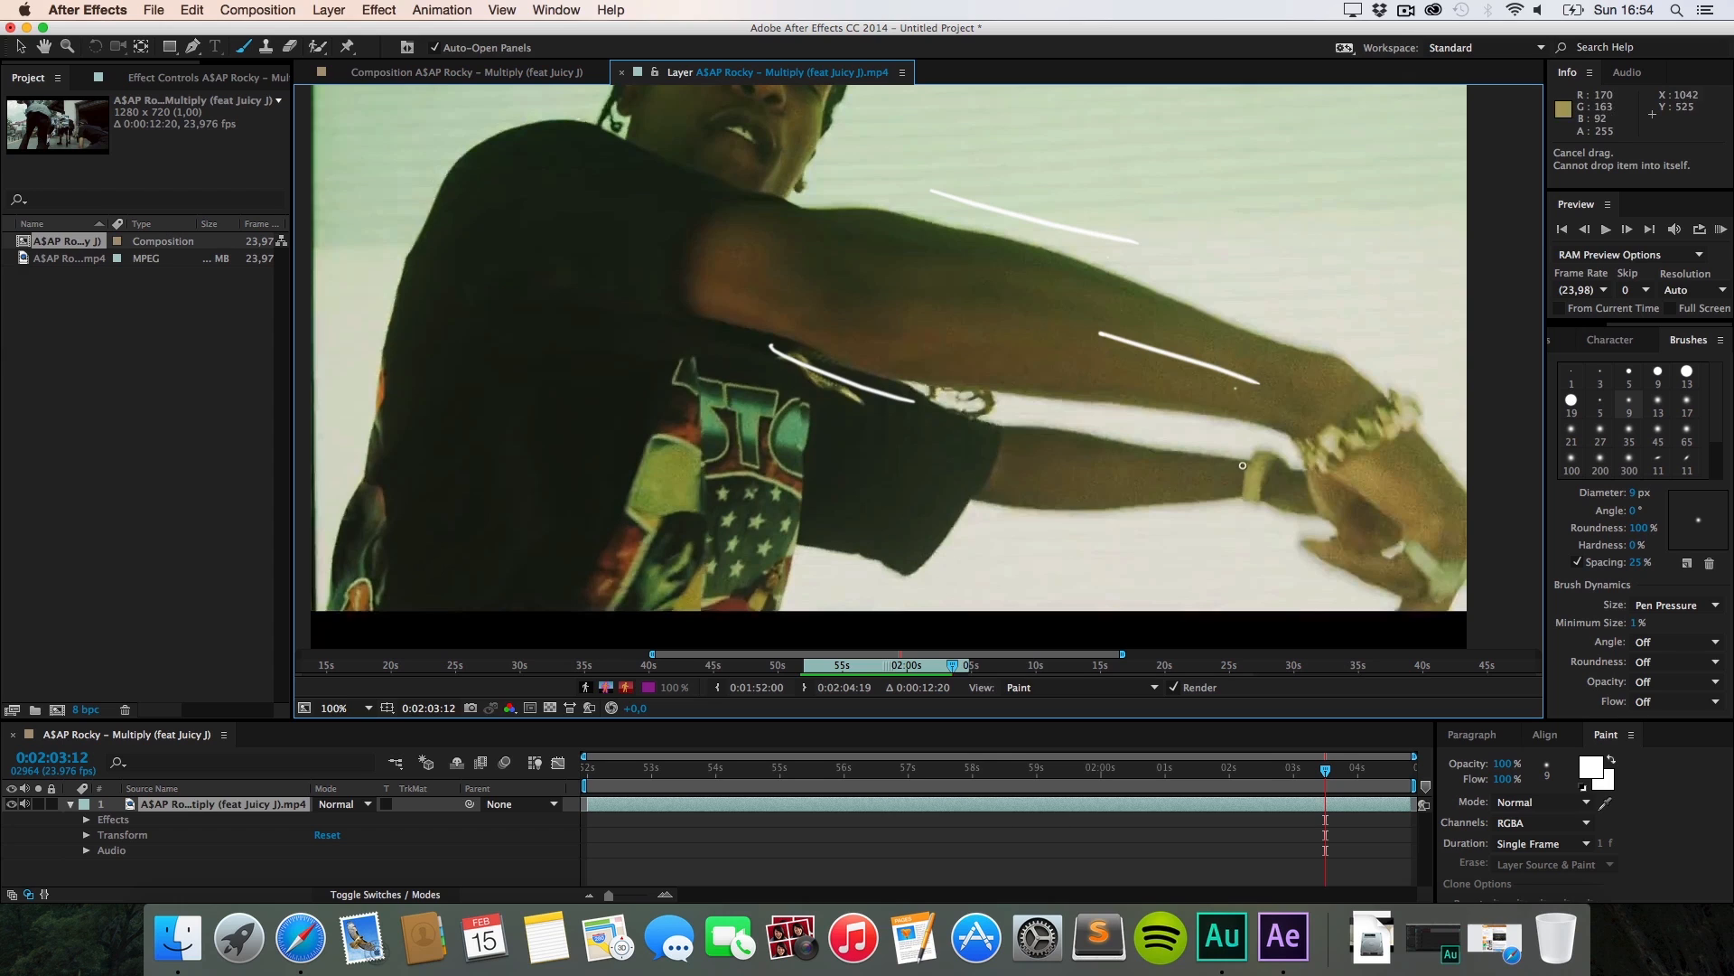
{"action": "left_click_drag", "start_coordinate": [1246, 467], "coordinate": [1326, 523]}
{"action": "left_click_drag", "start_coordinate": [1355, 353], "coordinate": [1411, 407]}
{"action": "key", "text": "super+Right"}
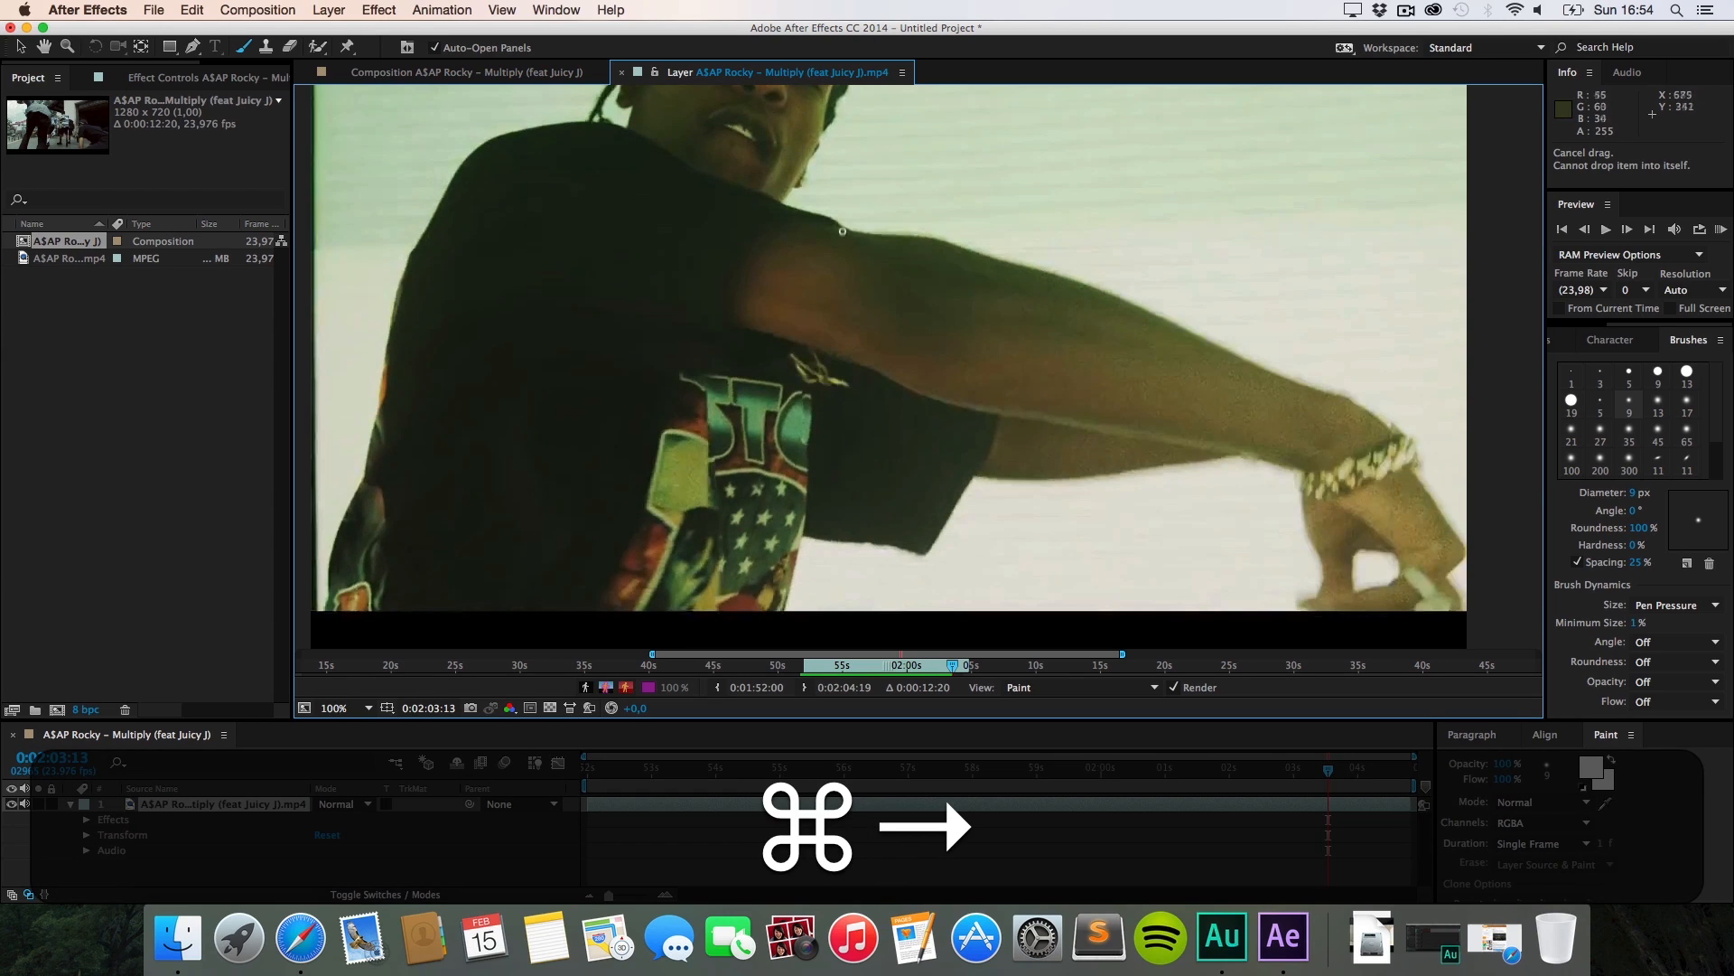
{"action": "left_click_drag", "start_coordinate": [932, 221], "coordinate": [1074, 265]}
{"action": "left_click_drag", "start_coordinate": [1290, 364], "coordinate": [1344, 395]}
{"action": "left_click_drag", "start_coordinate": [1049, 346], "coordinate": [1103, 365]}
{"action": "left_click_drag", "start_coordinate": [867, 389], "coordinate": [1113, 462]}
{"action": "left_click_drag", "start_coordinate": [1233, 529], "coordinate": [1335, 562]}
{"action": "key", "text": "super+Right"}
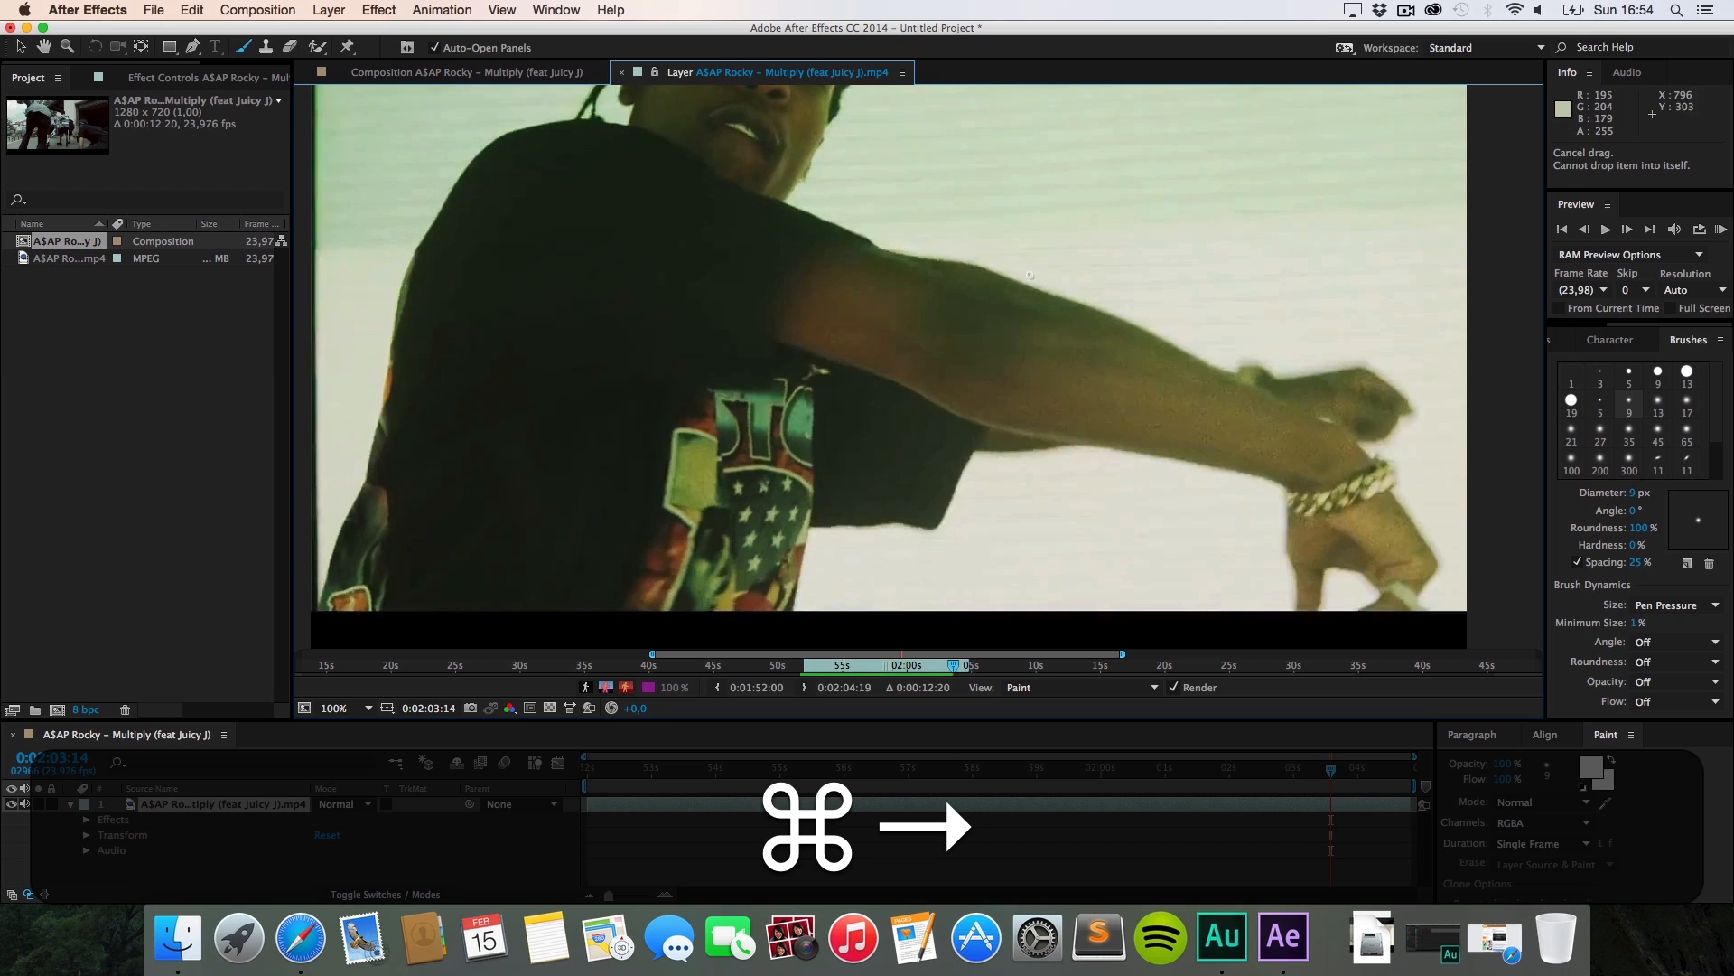
Step: Continue tracing the shoulder, arm and hand with white scribbles across three more frames
{"action": "left_click_drag", "start_coordinate": [987, 246], "coordinate": [1191, 364]}
{"action": "left_click_drag", "start_coordinate": [901, 396], "coordinate": [1303, 560]}
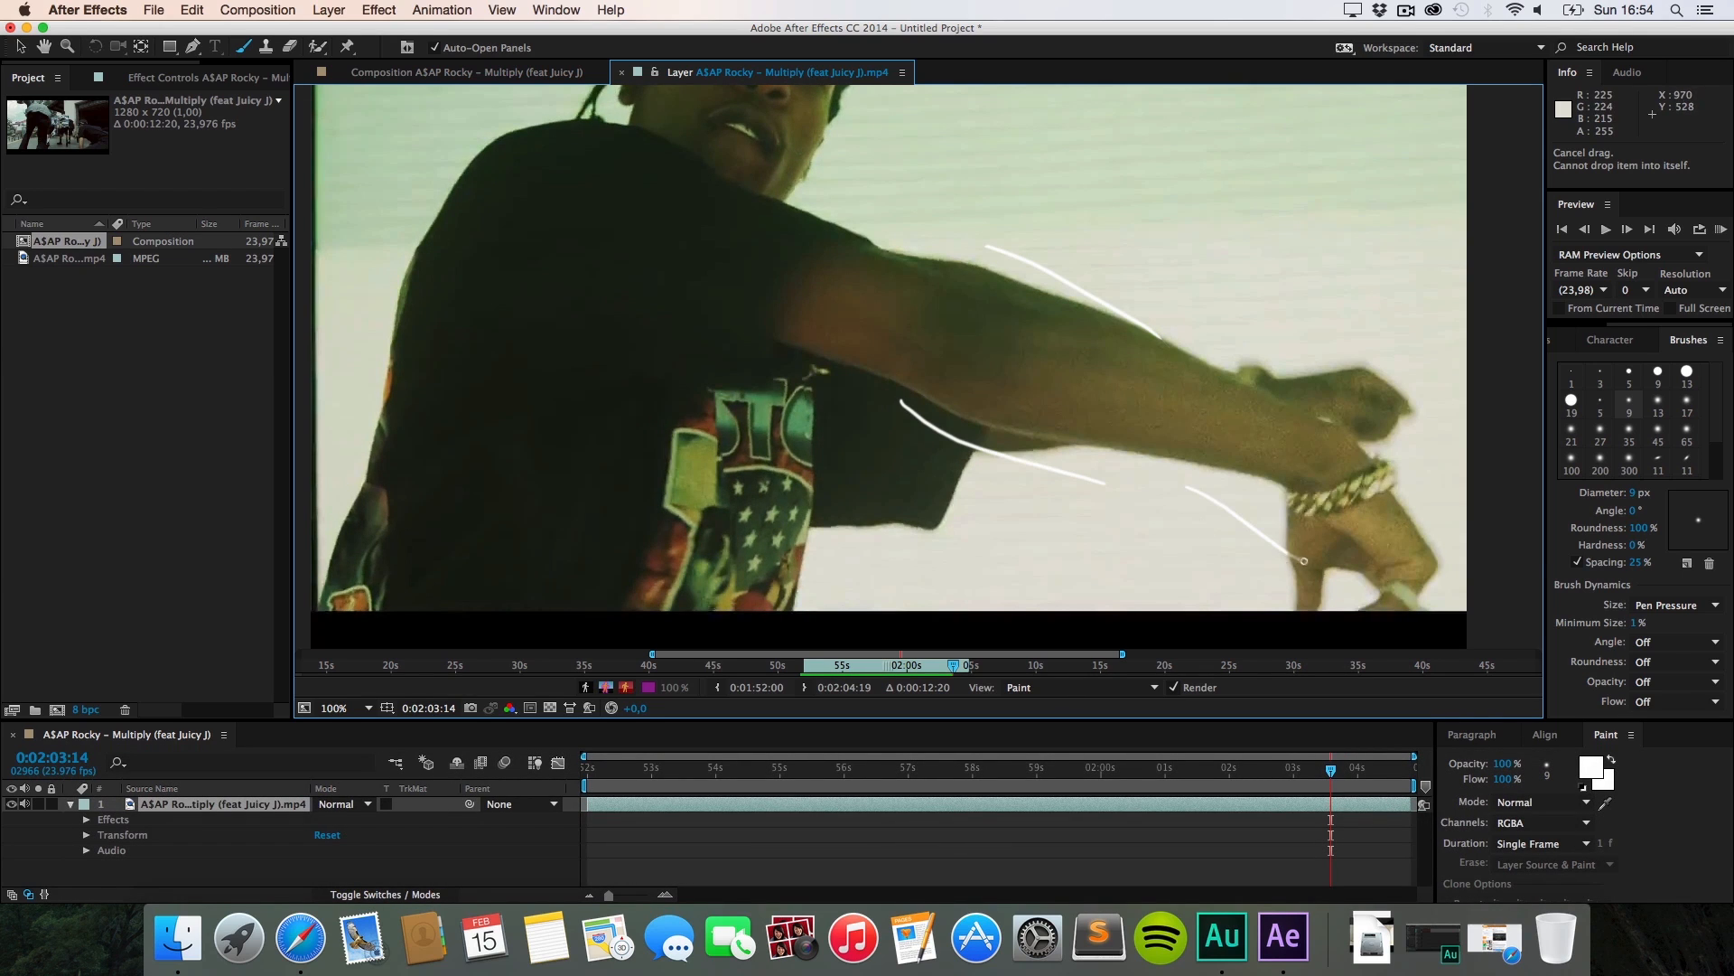
{"action": "key", "text": "super+Right"}
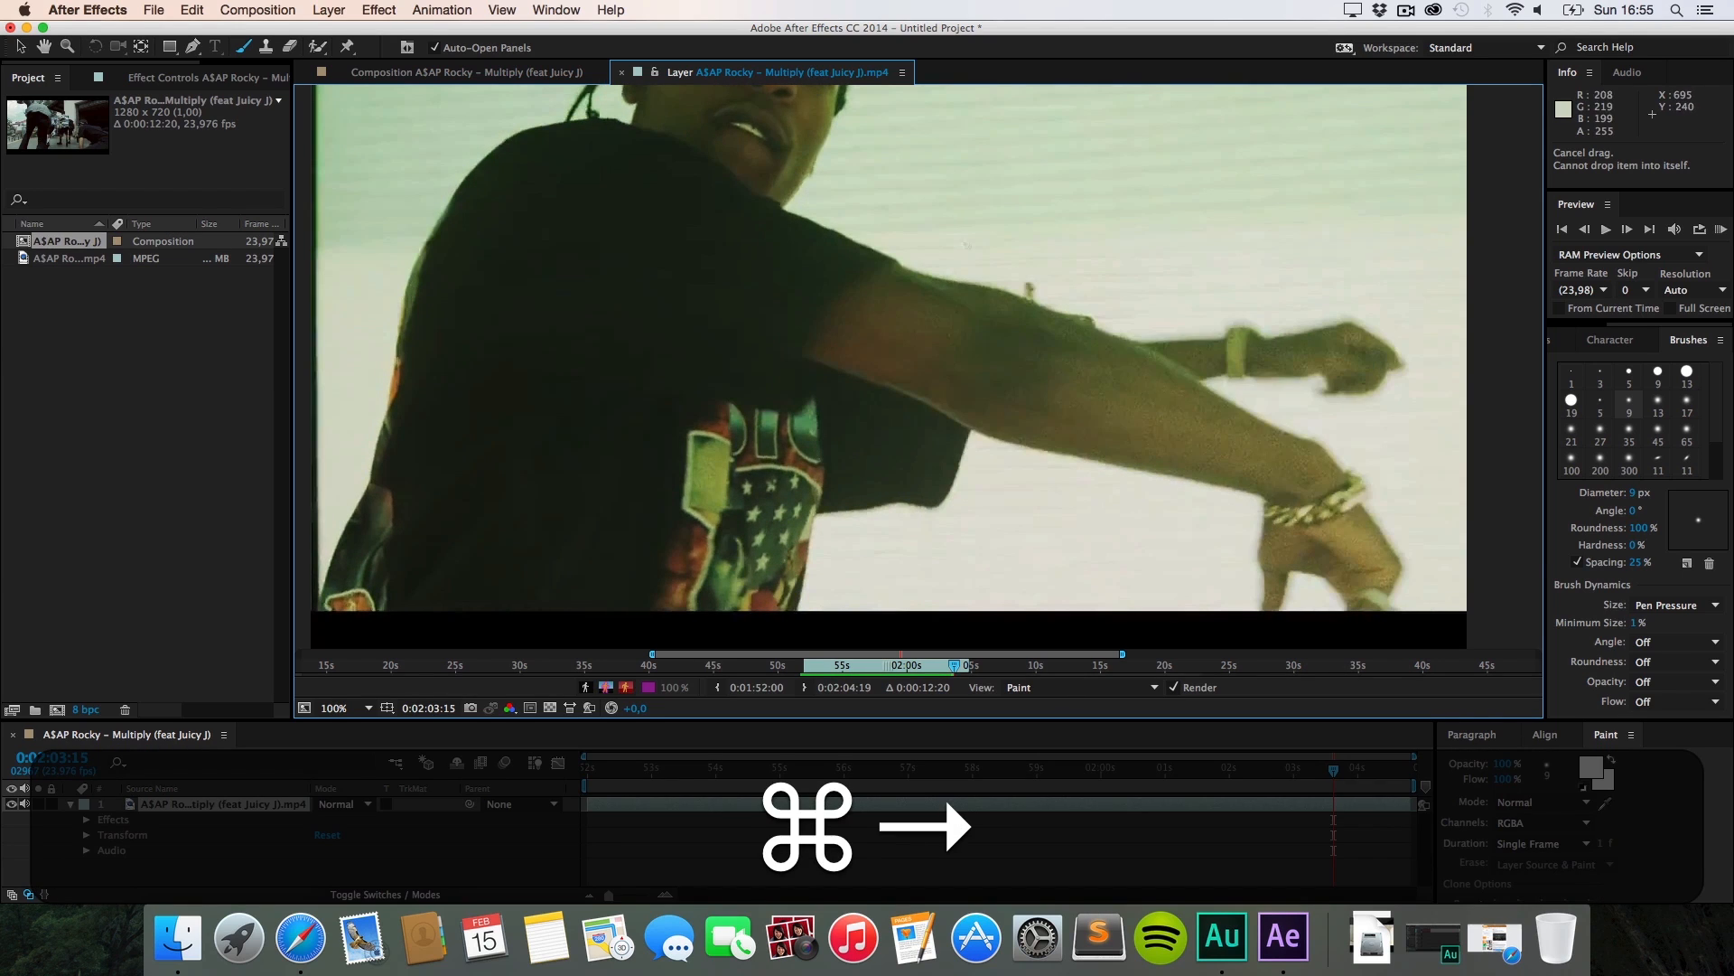
{"action": "left_click_drag", "start_coordinate": [1021, 278], "coordinate": [1127, 299]}
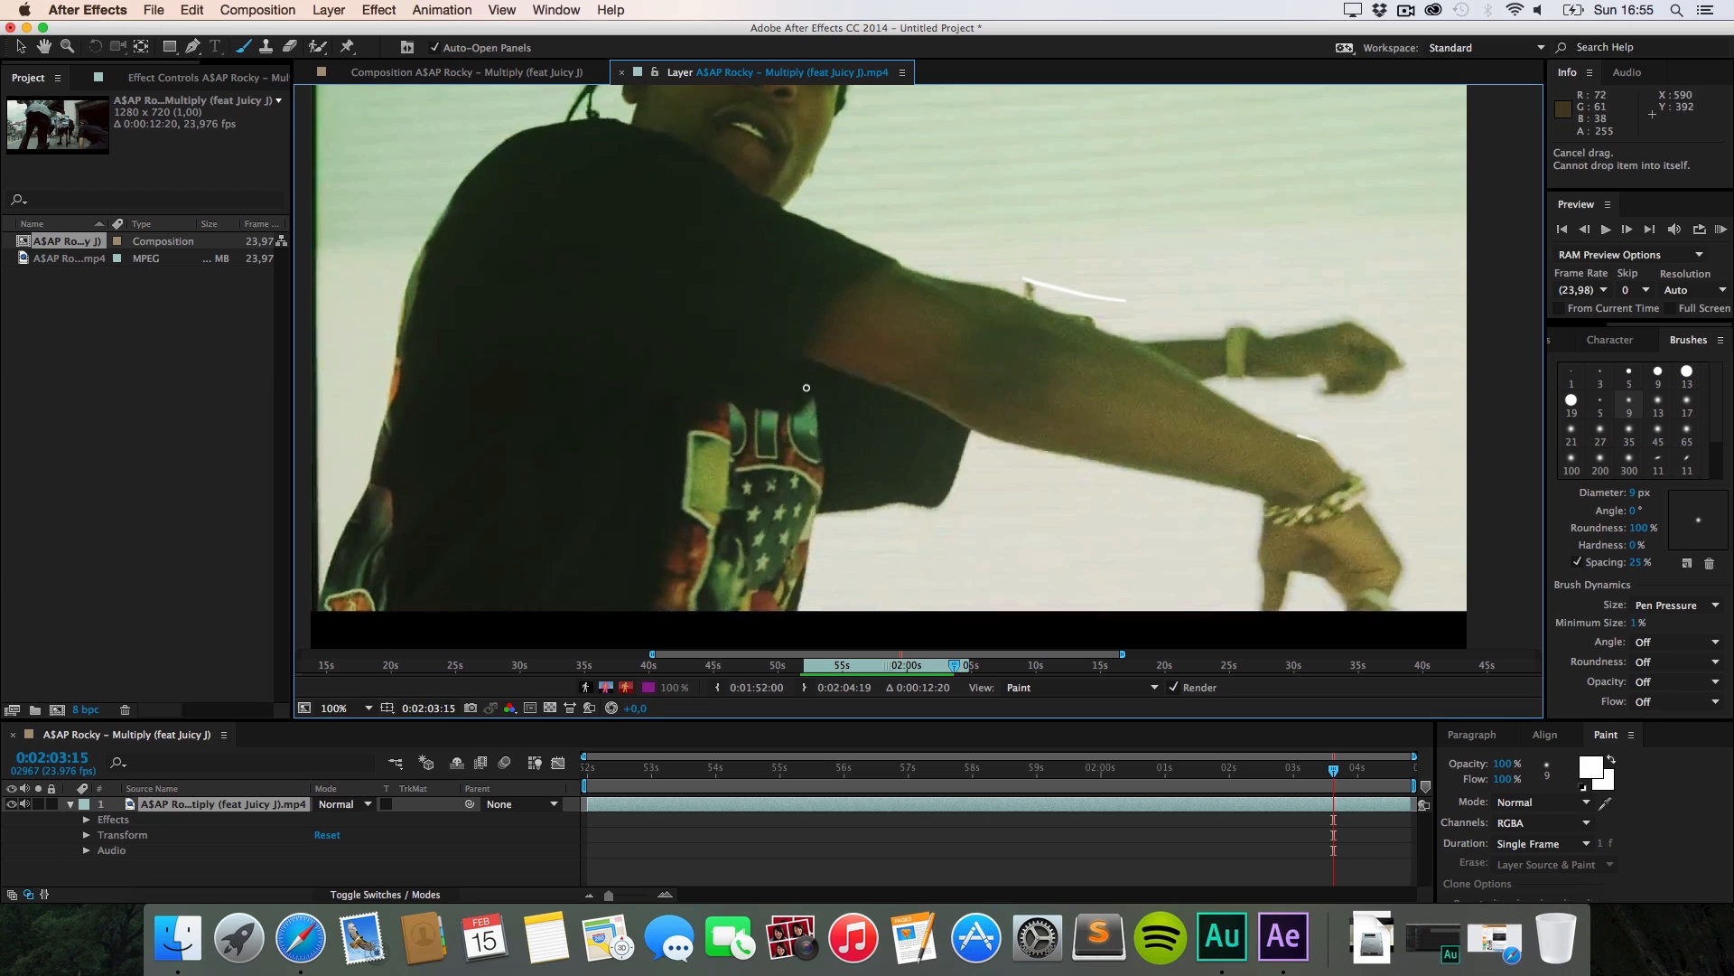
{"action": "left_click_drag", "start_coordinate": [818, 398], "coordinate": [963, 443]}
{"action": "left_click_drag", "start_coordinate": [1116, 514], "coordinate": [1275, 553]}
{"action": "key", "text": "super+Right"}
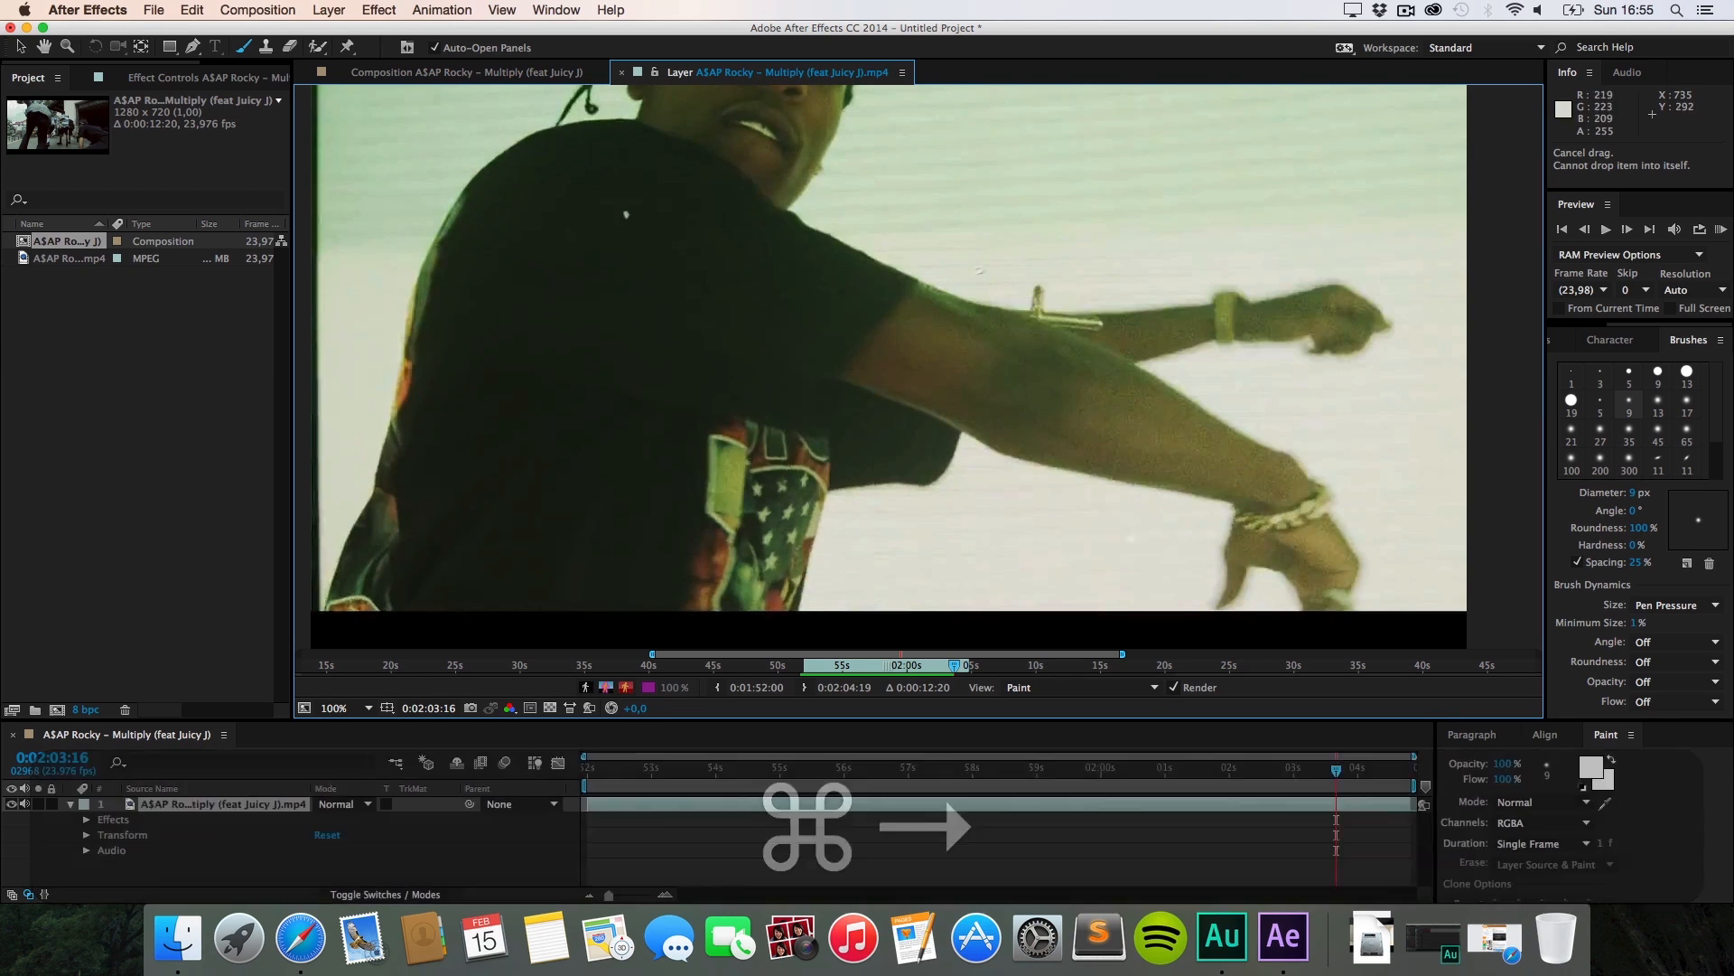
{"action": "left_click_drag", "start_coordinate": [1095, 331], "coordinate": [1364, 470]}
{"action": "left_click_drag", "start_coordinate": [892, 431], "coordinate": [1016, 470]}
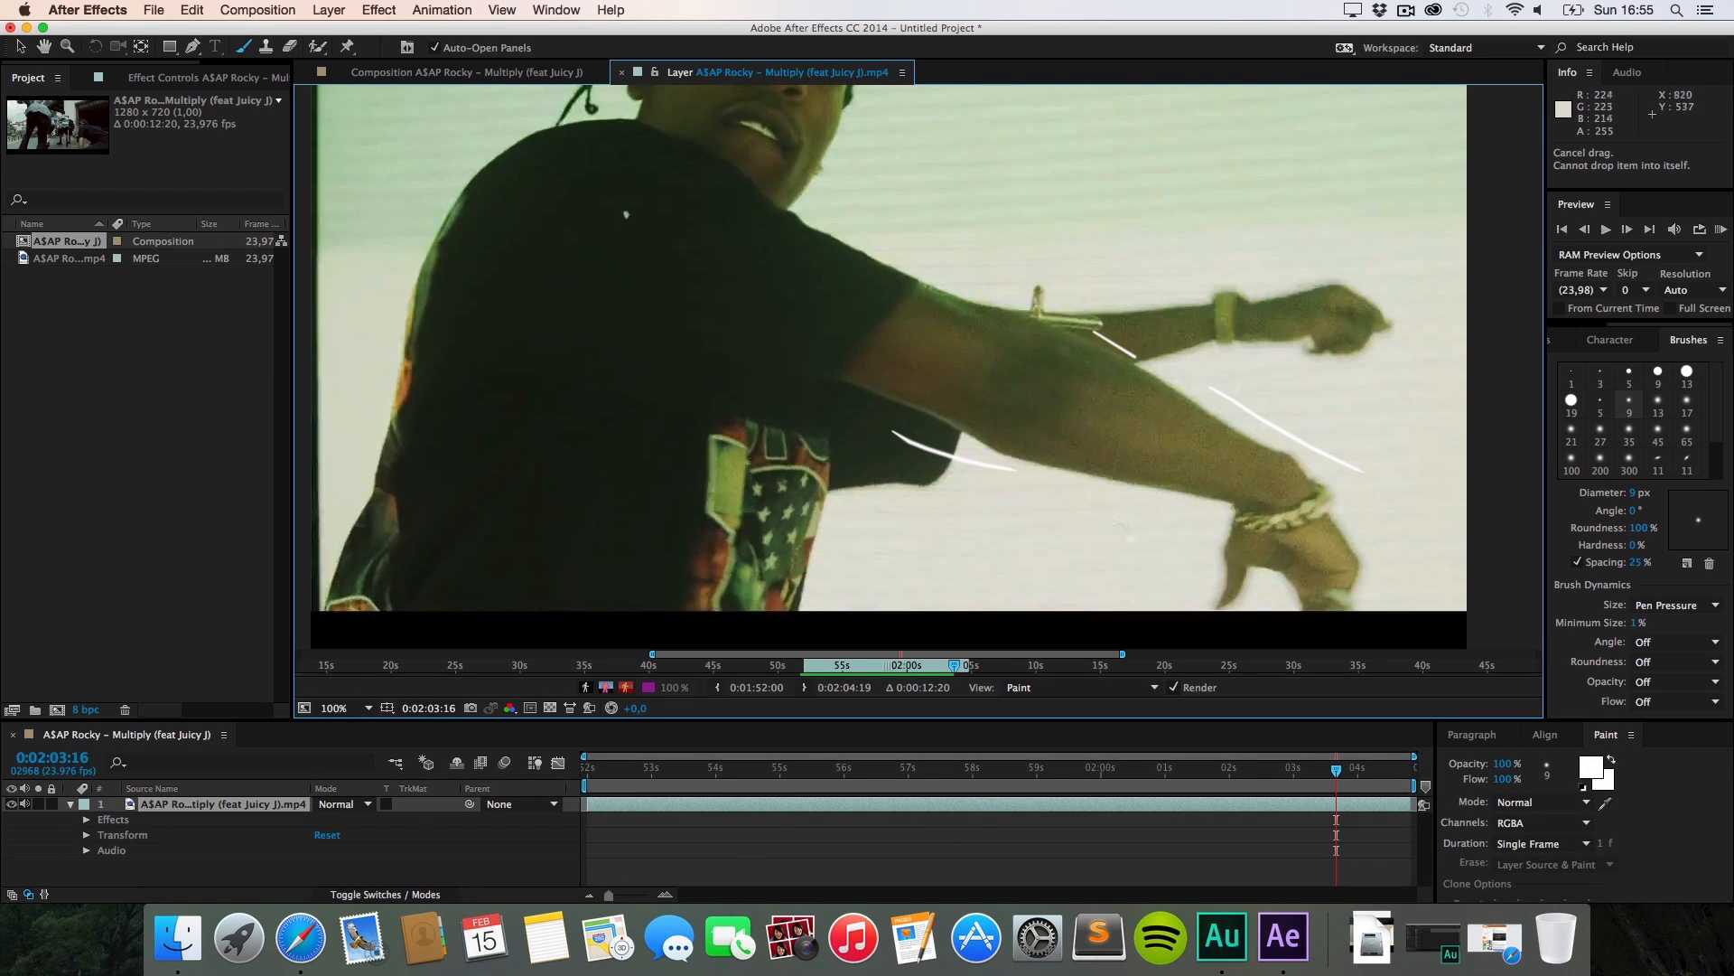
{"action": "left_click_drag", "start_coordinate": [1157, 525], "coordinate": [1236, 554]}
{"action": "key", "text": "super+Right"}
Step: Paint elbow, forearm and wrist strokes on the last frames up to 0:02:03:20, then RAM-preview
{"action": "left_click_drag", "start_coordinate": [1003, 305], "coordinate": [1120, 346]}
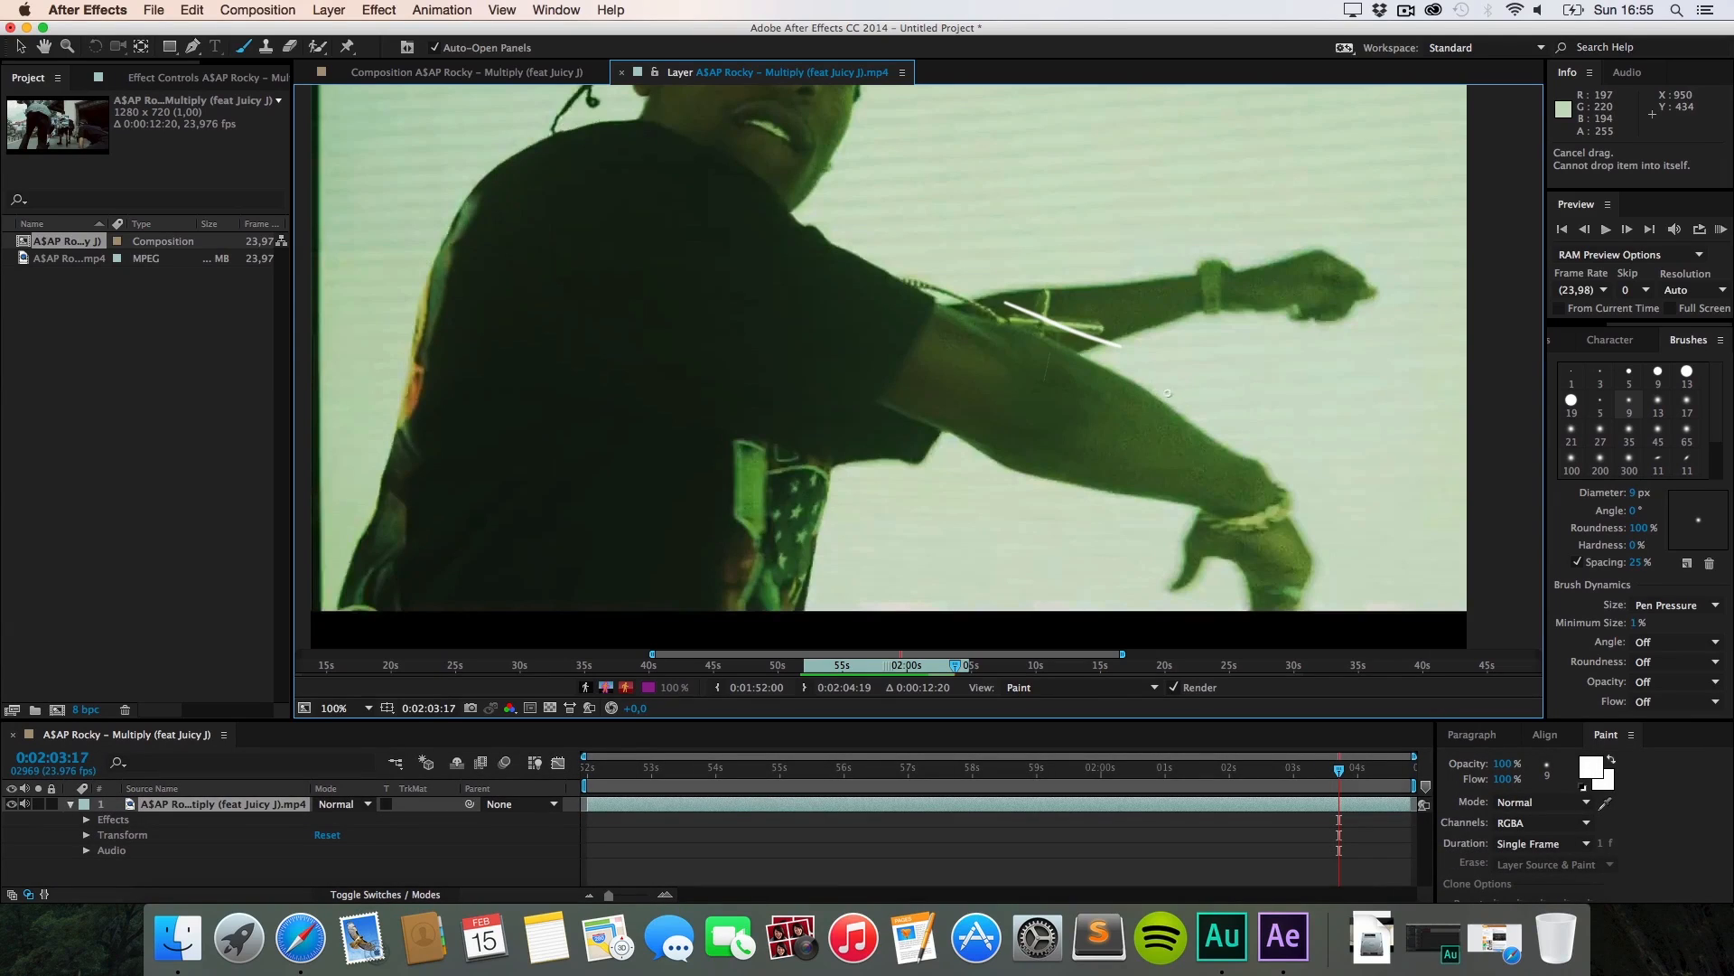
{"action": "left_click_drag", "start_coordinate": [1184, 399], "coordinate": [1287, 462]}
{"action": "left_click_drag", "start_coordinate": [1138, 538], "coordinate": [1234, 565]}
{"action": "key", "text": "super+Right"}
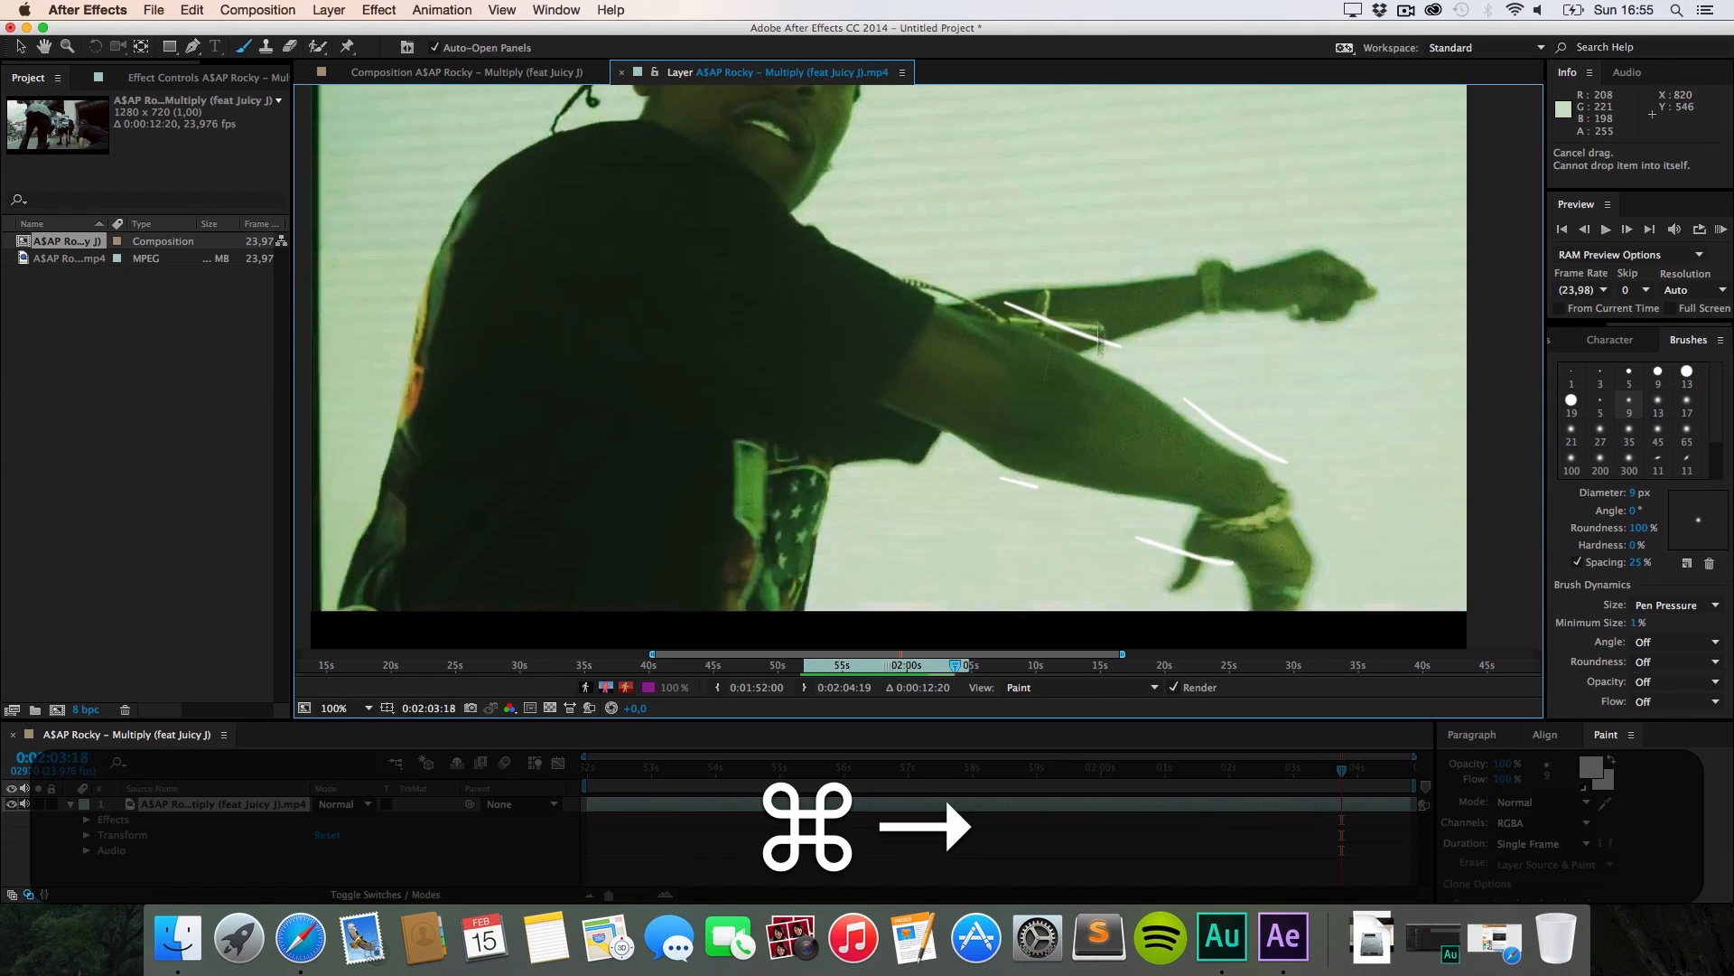
{"action": "left_click_drag", "start_coordinate": [1006, 312], "coordinate": [1078, 352]}
{"action": "left_click_drag", "start_coordinate": [1167, 408], "coordinate": [1246, 459]}
{"action": "left_click_drag", "start_coordinate": [930, 449], "coordinate": [1070, 511]}
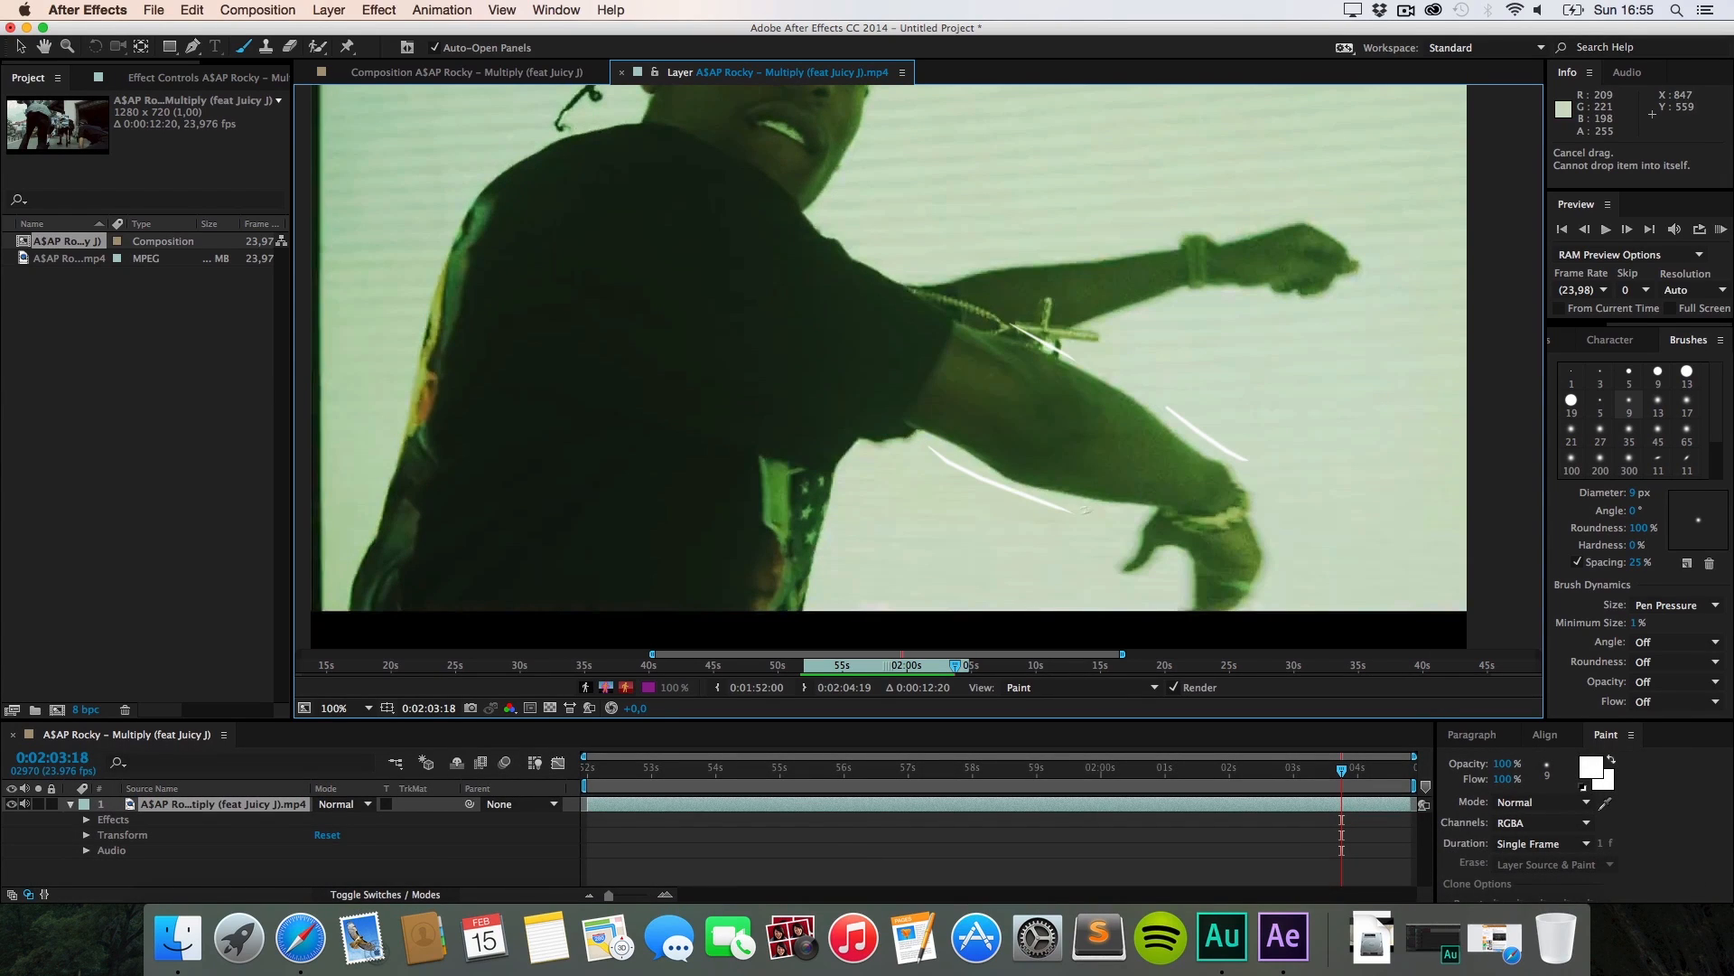
{"action": "key", "text": "super+Right"}
{"action": "mouse_move", "coordinate": [1021, 318]}
{"action": "left_mouse_down"}
{"action": "mouse_move", "coordinate": [1118, 364]}
{"action": "mouse_move", "coordinate": [1212, 490]}
{"action": "left_mouse_up"}
{"action": "left_click_drag", "start_coordinate": [900, 439], "coordinate": [1003, 495]}
{"action": "left_click_drag", "start_coordinate": [1079, 537], "coordinate": [1127, 556]}
{"action": "key", "text": "super+Right"}
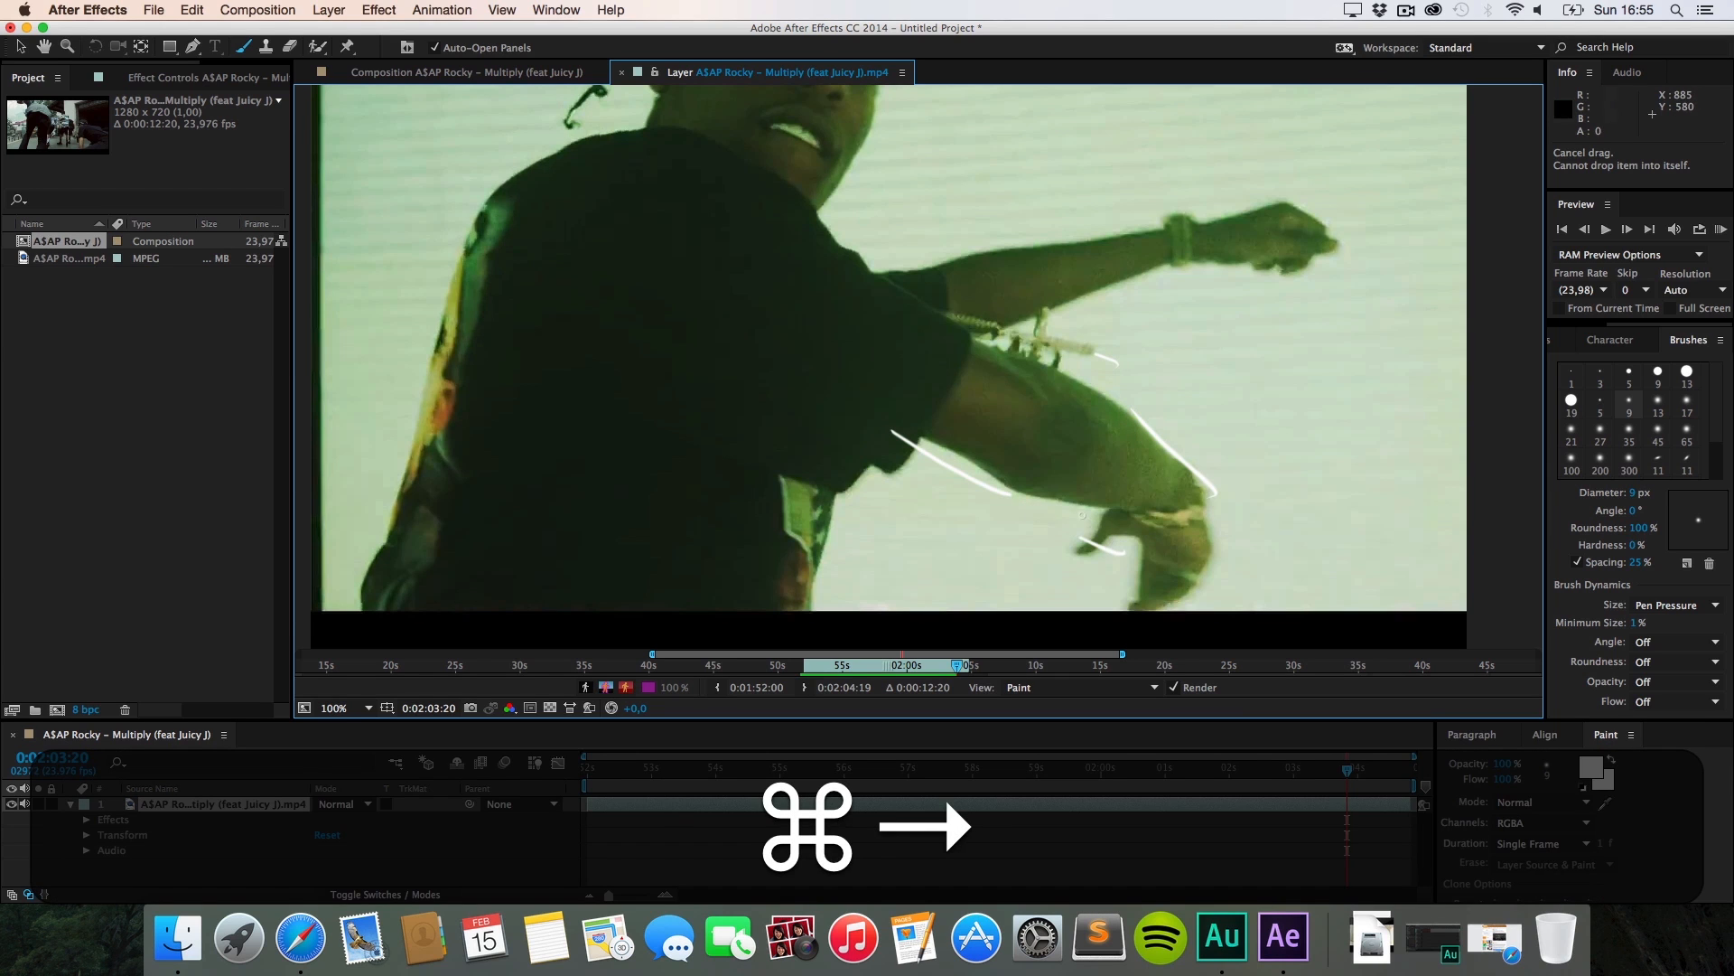
{"action": "left_click", "coordinate": [1721, 228]}
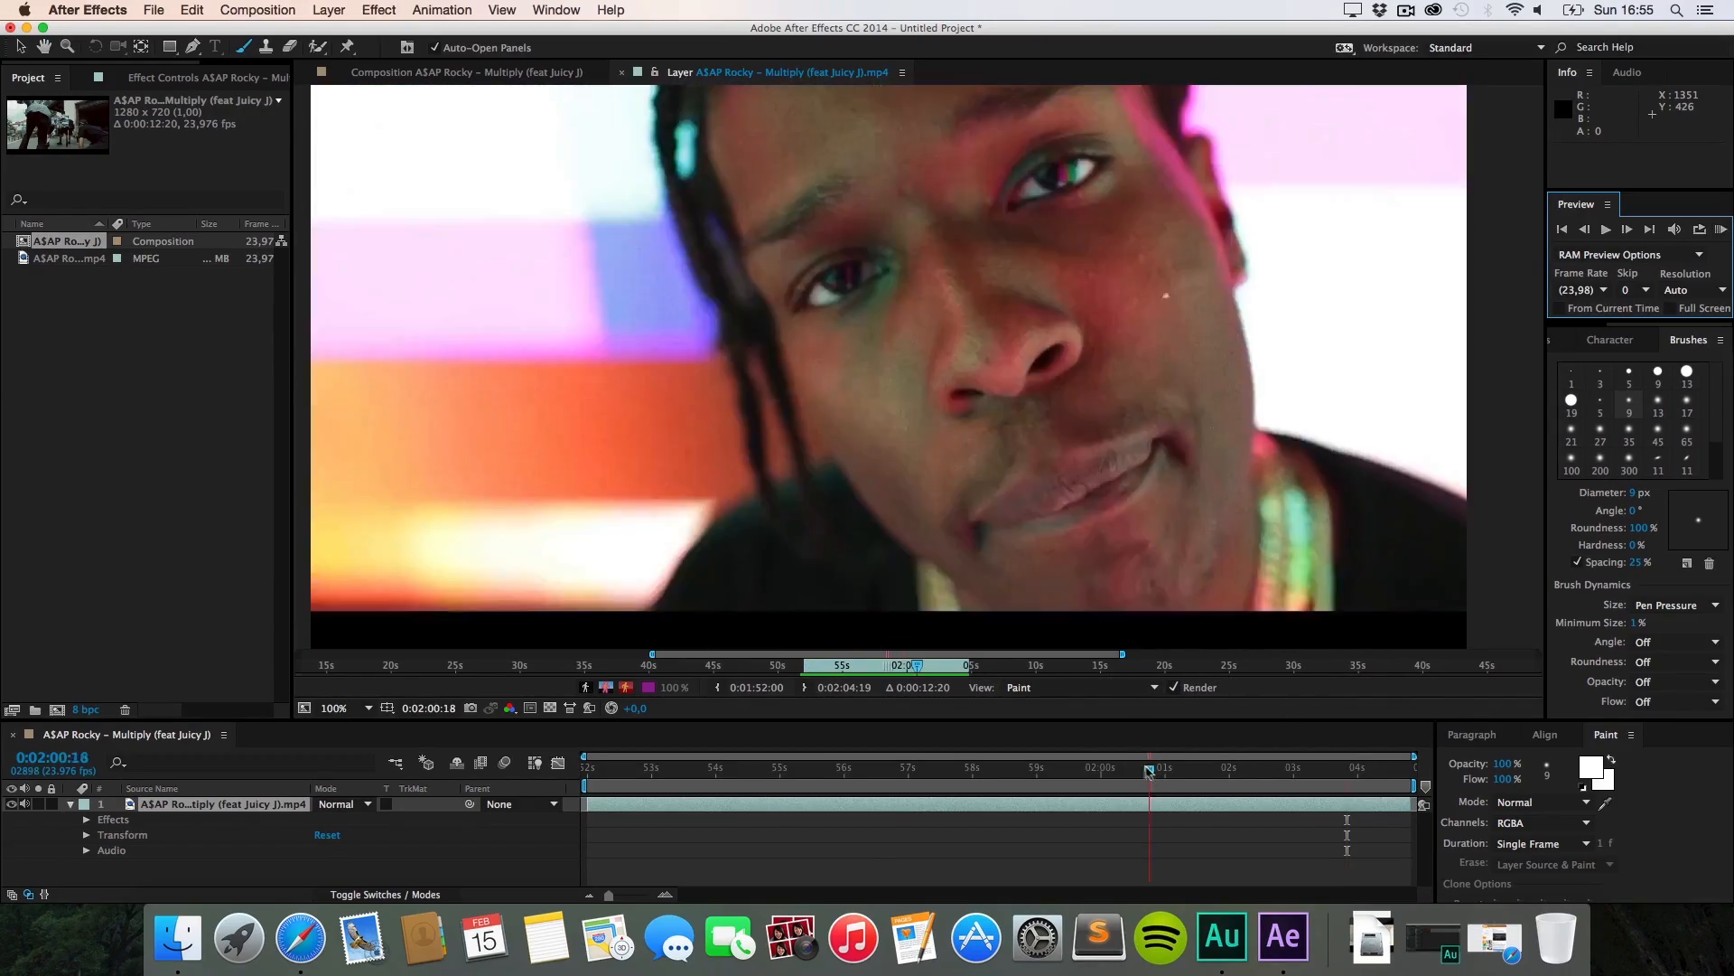
Step: Scrub back to 0:01:53:21, the crowd standing under the overpass
{"action": "left_click_drag", "start_coordinate": [1148, 771], "coordinate": [707, 775]}
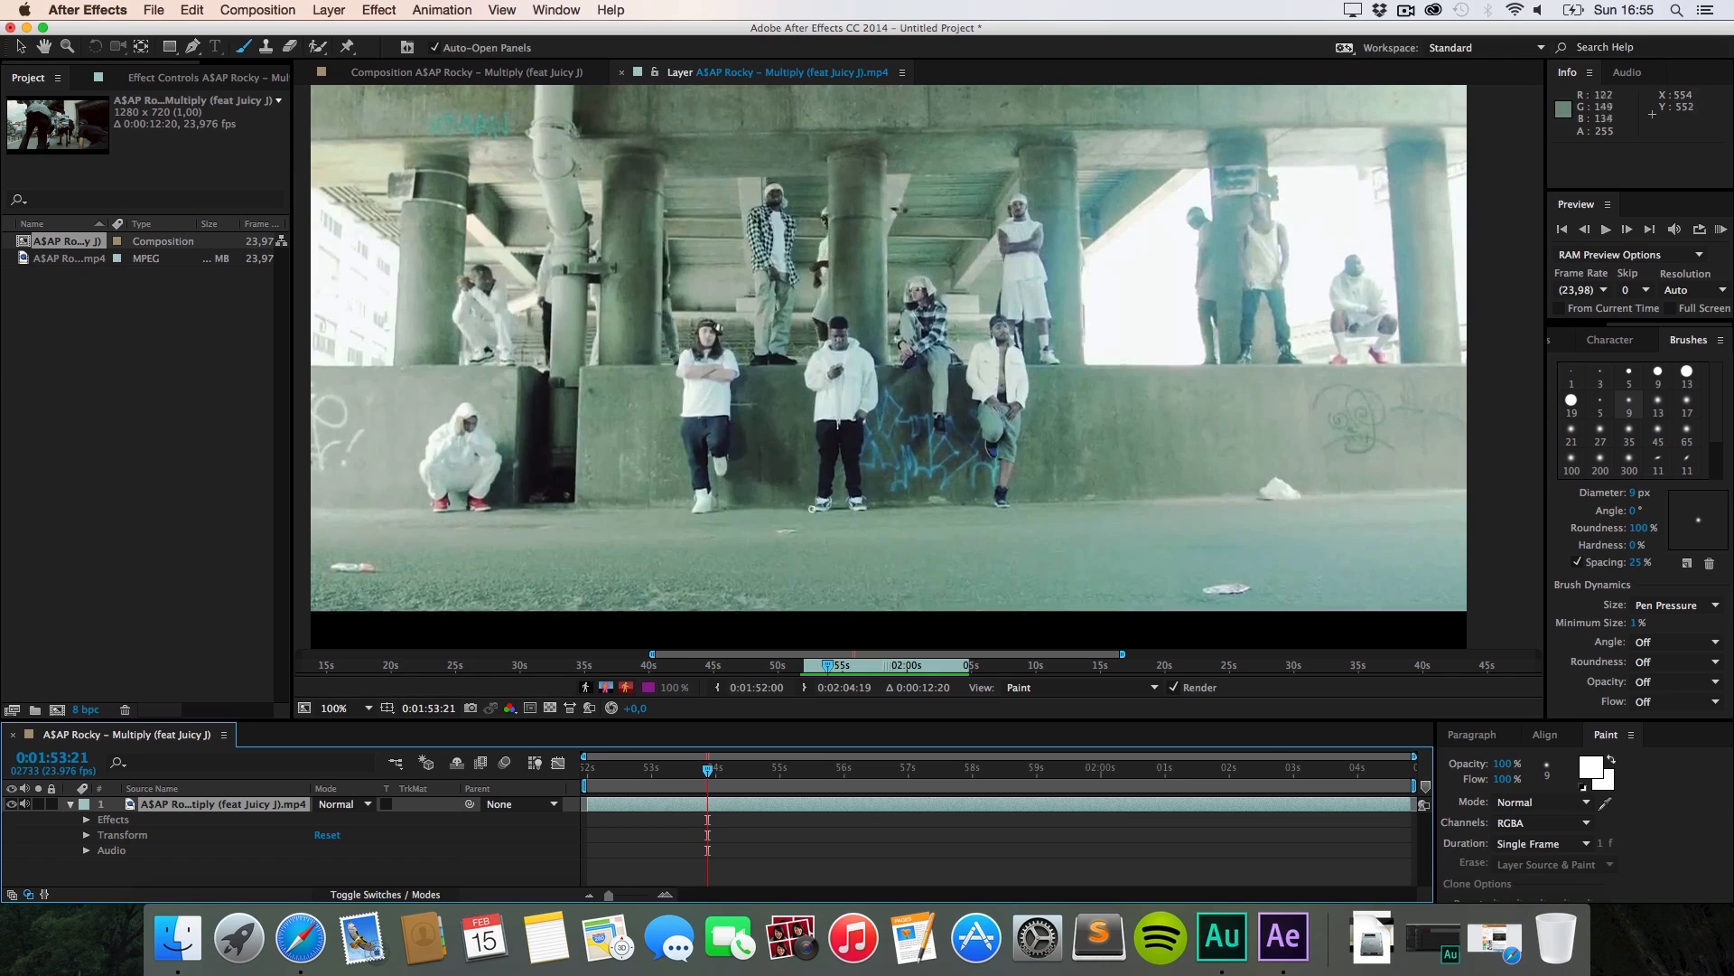
Step: Step forward frame by frame through the group shot in the Layer panel
{"action": "left_click", "coordinate": [813, 507]}
{"action": "key", "text": "super+Right"}
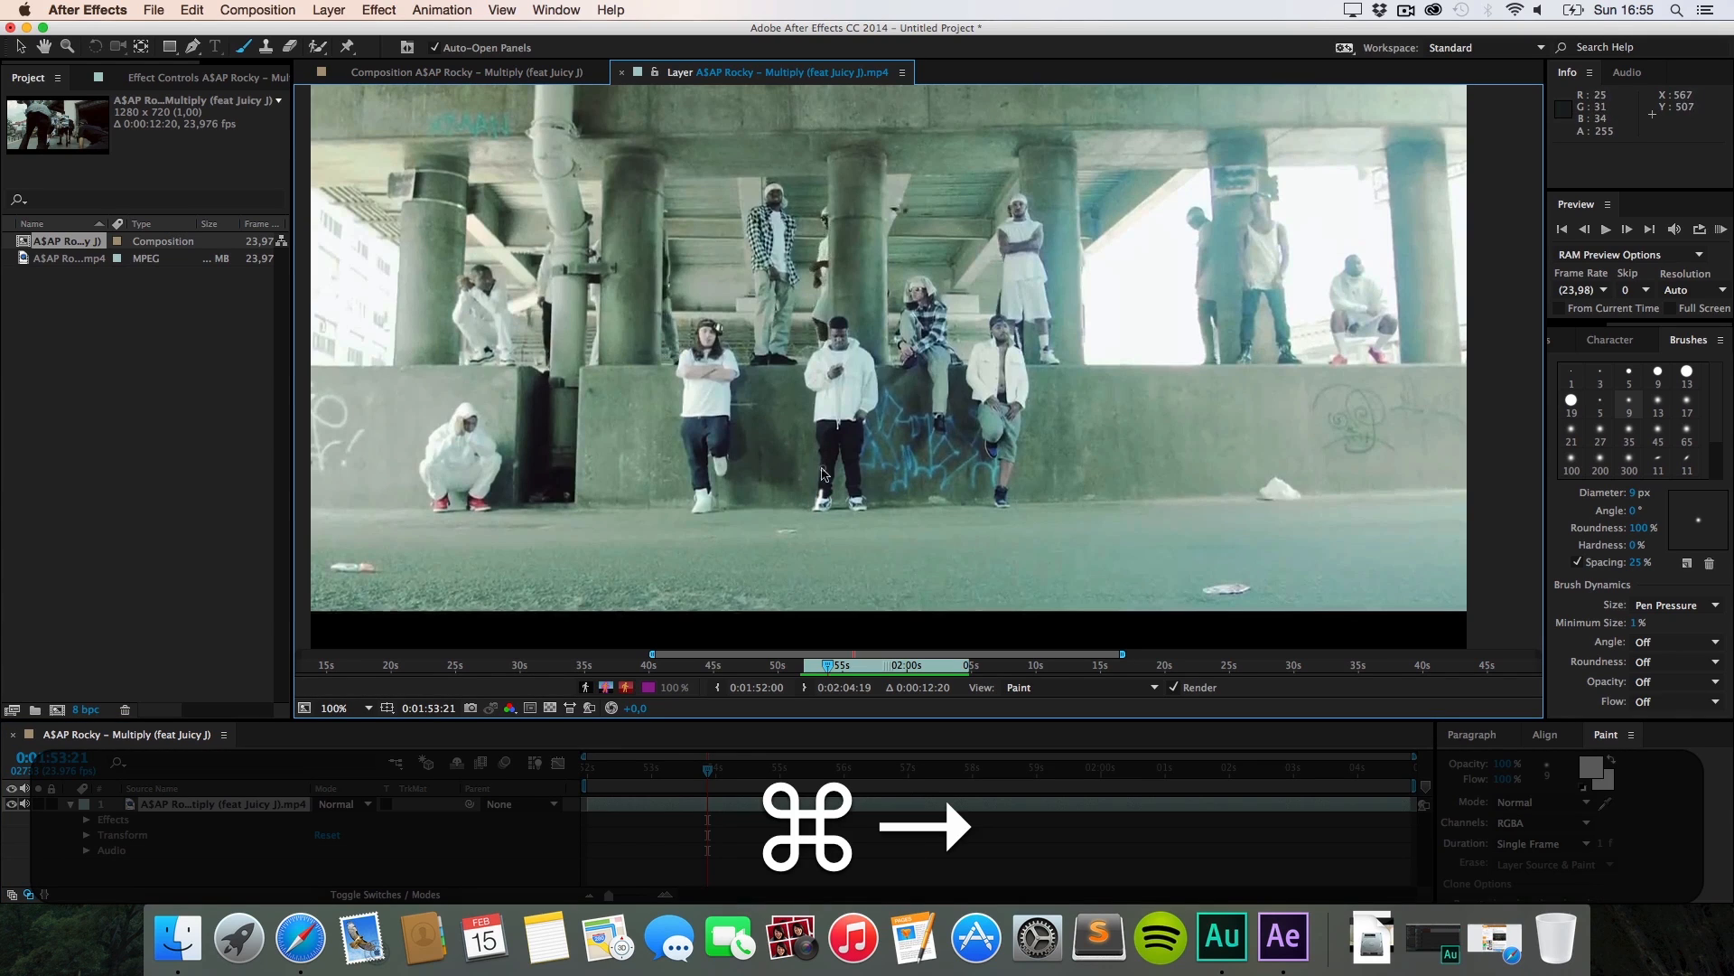
{"action": "key", "text": "super+Right"}
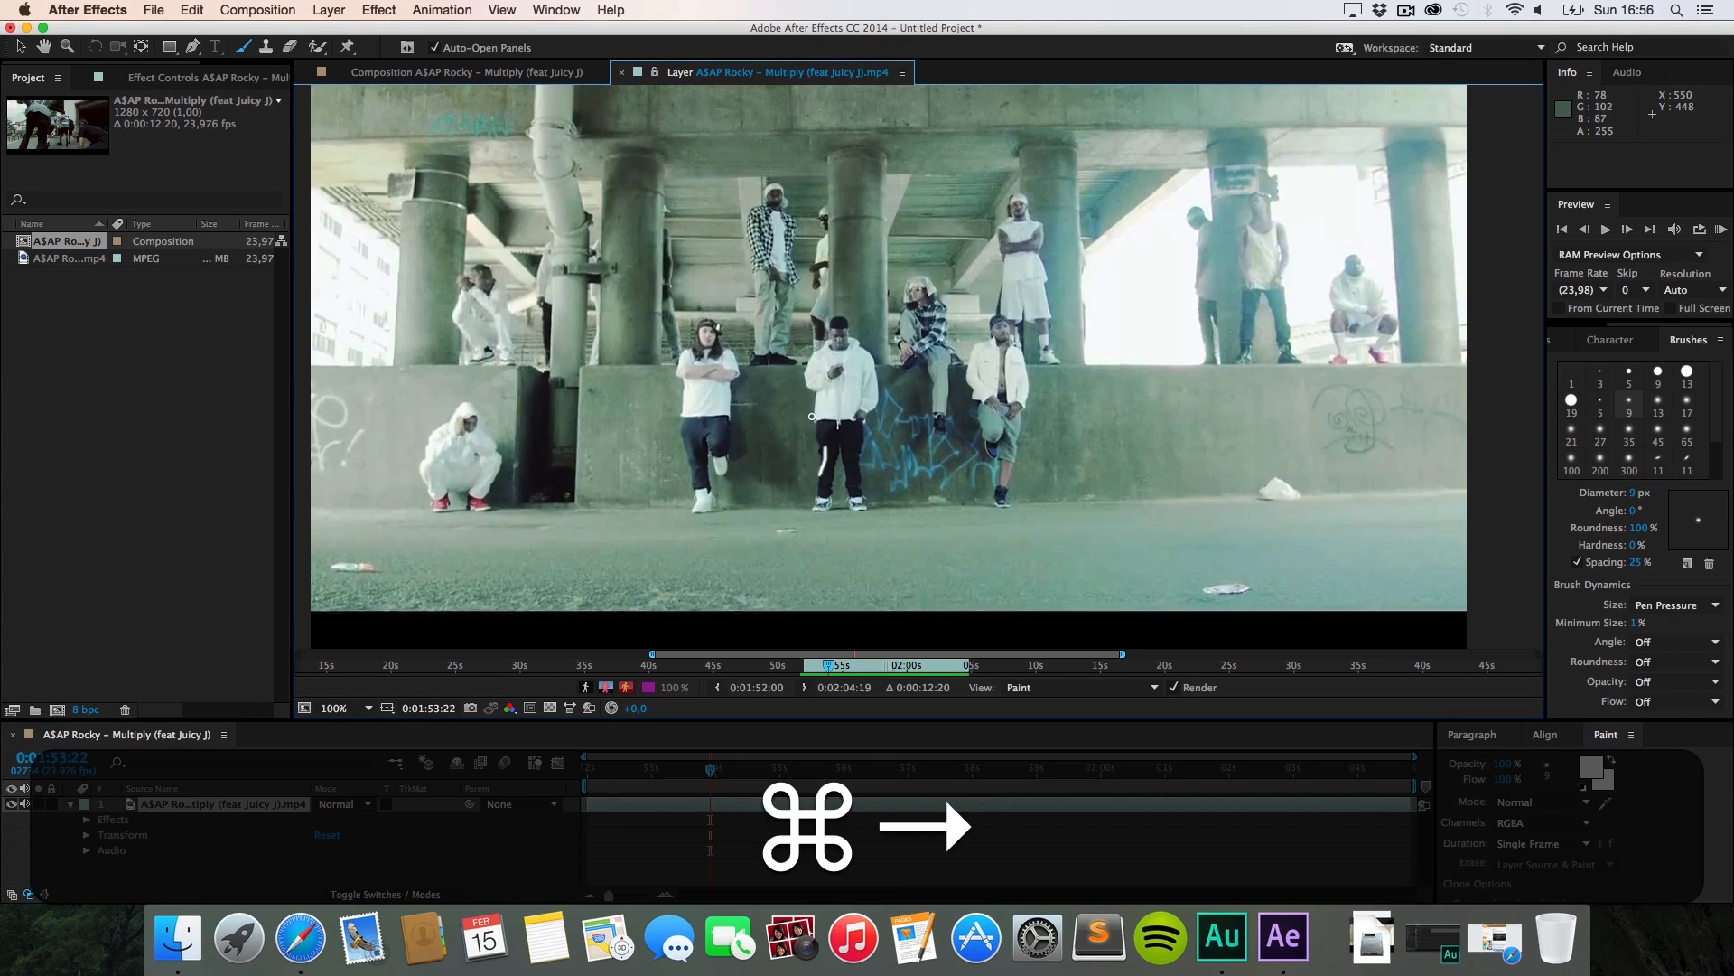
{"action": "key", "text": "super+Right"}
{"action": "key", "text": "super+Right"}
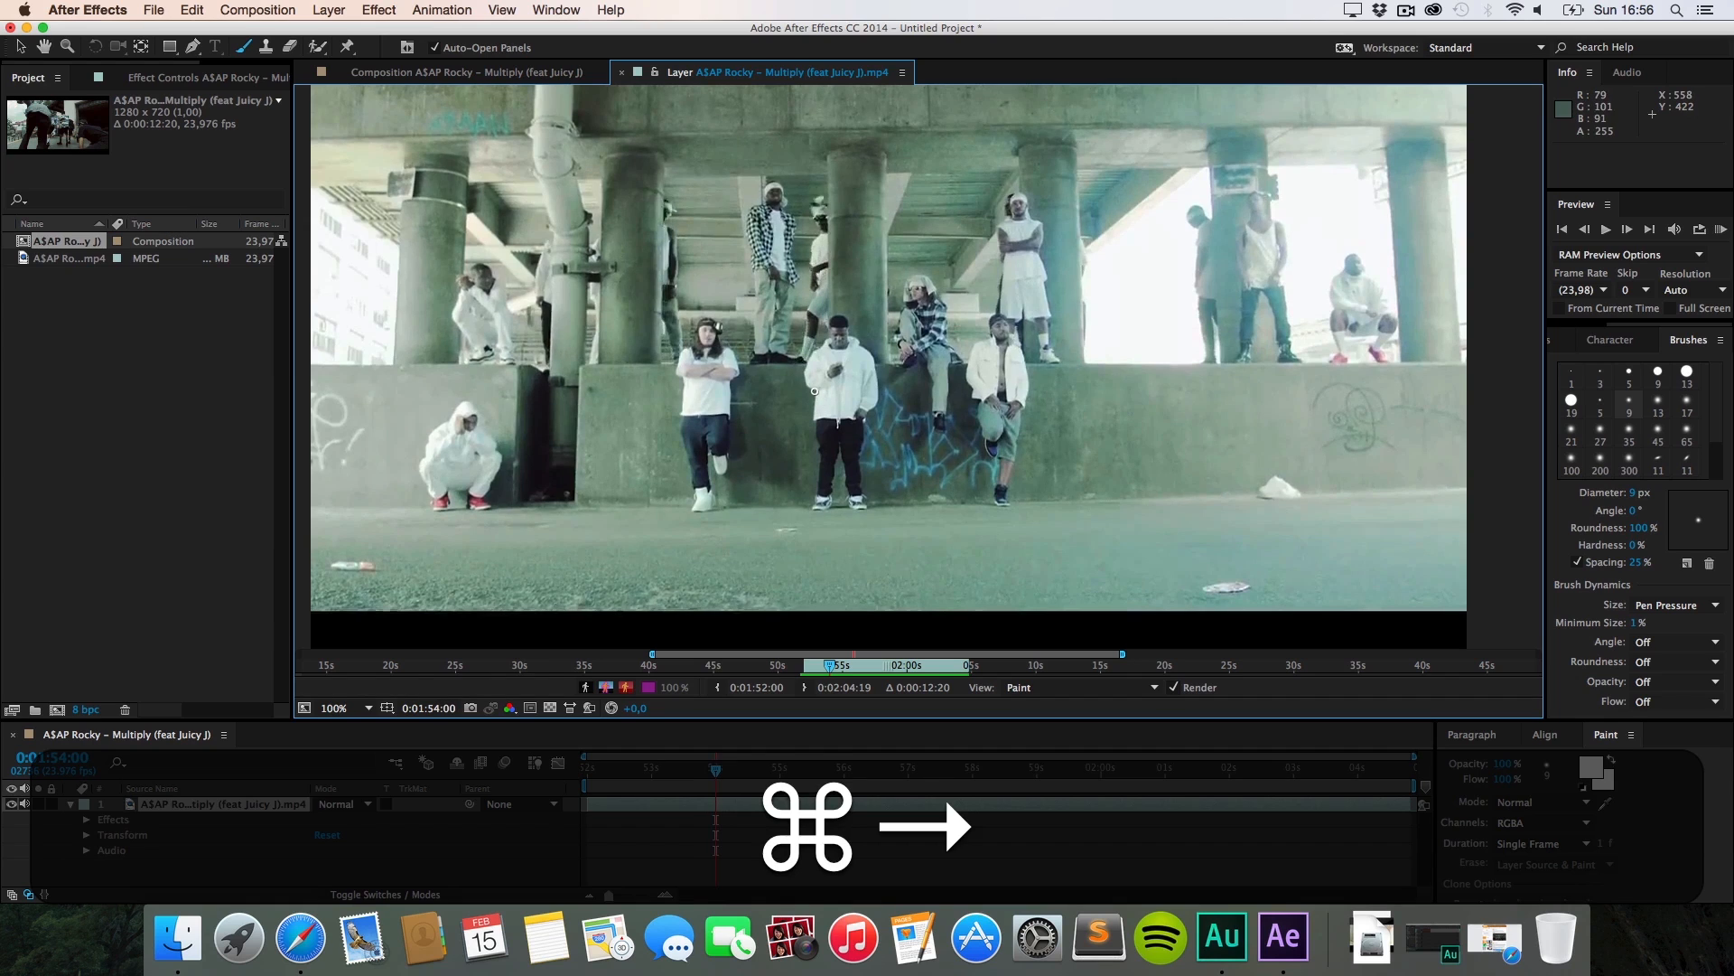
{"action": "key", "text": "super+Right"}
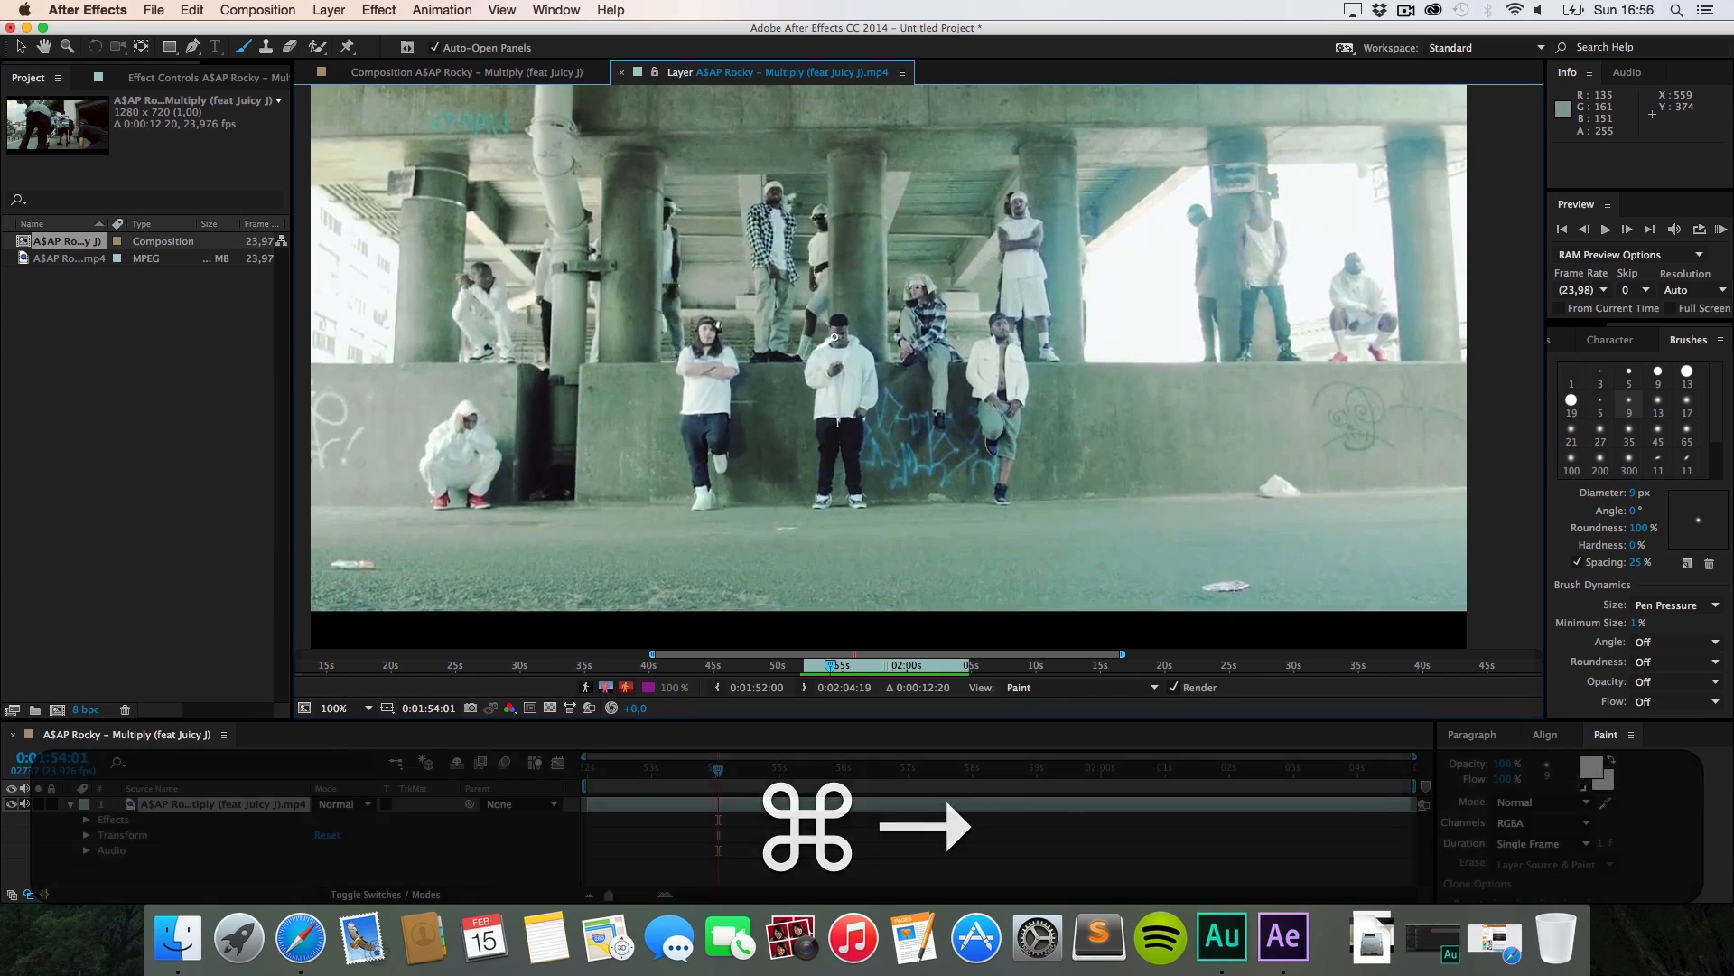
{"action": "key", "text": "super+Right"}
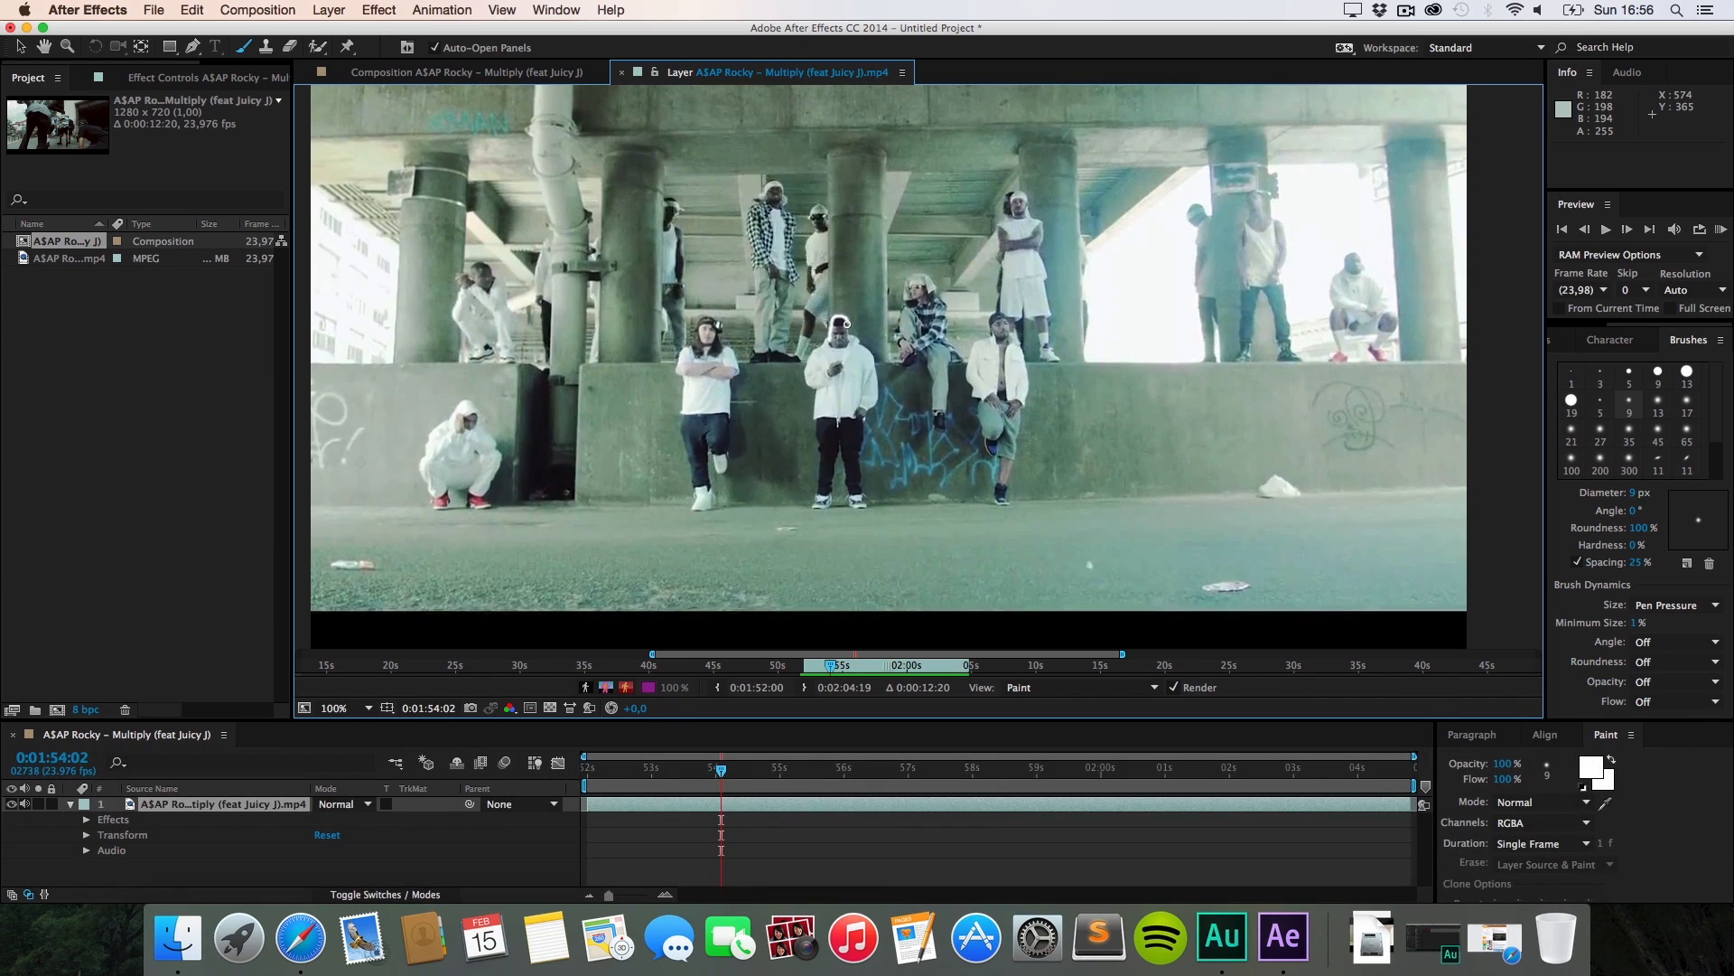
{"action": "key", "text": "super+Right"}
{"action": "key", "text": "super+Right"}
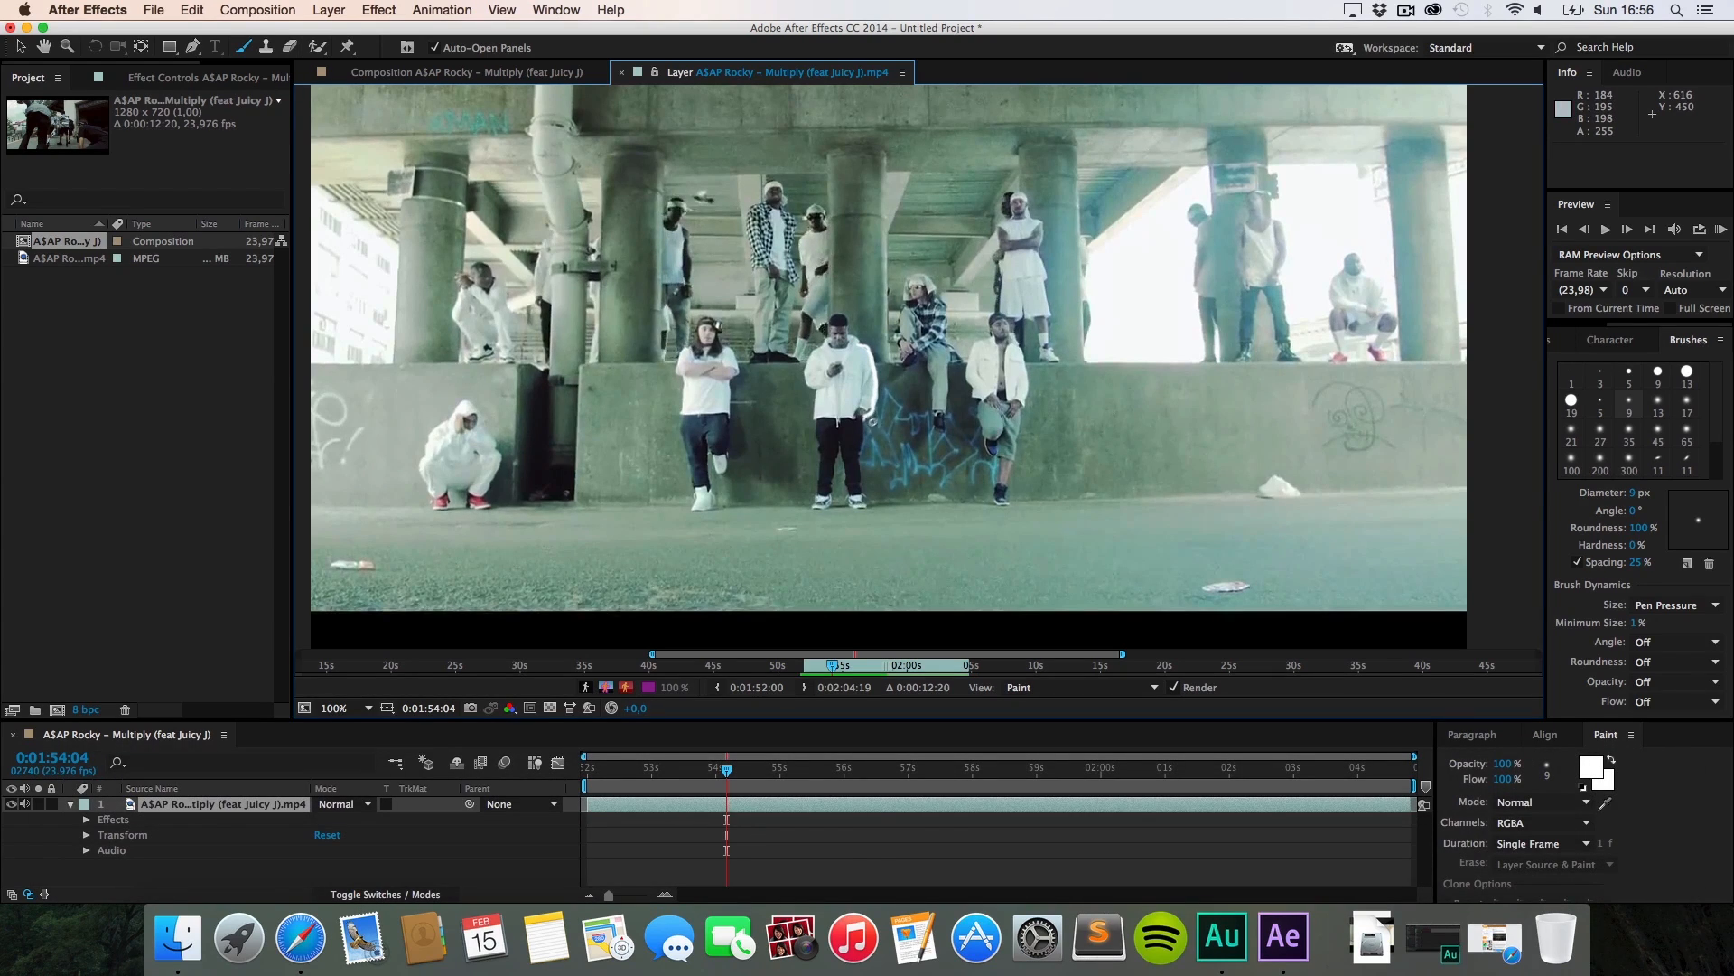
{"action": "key", "text": "super+Right"}
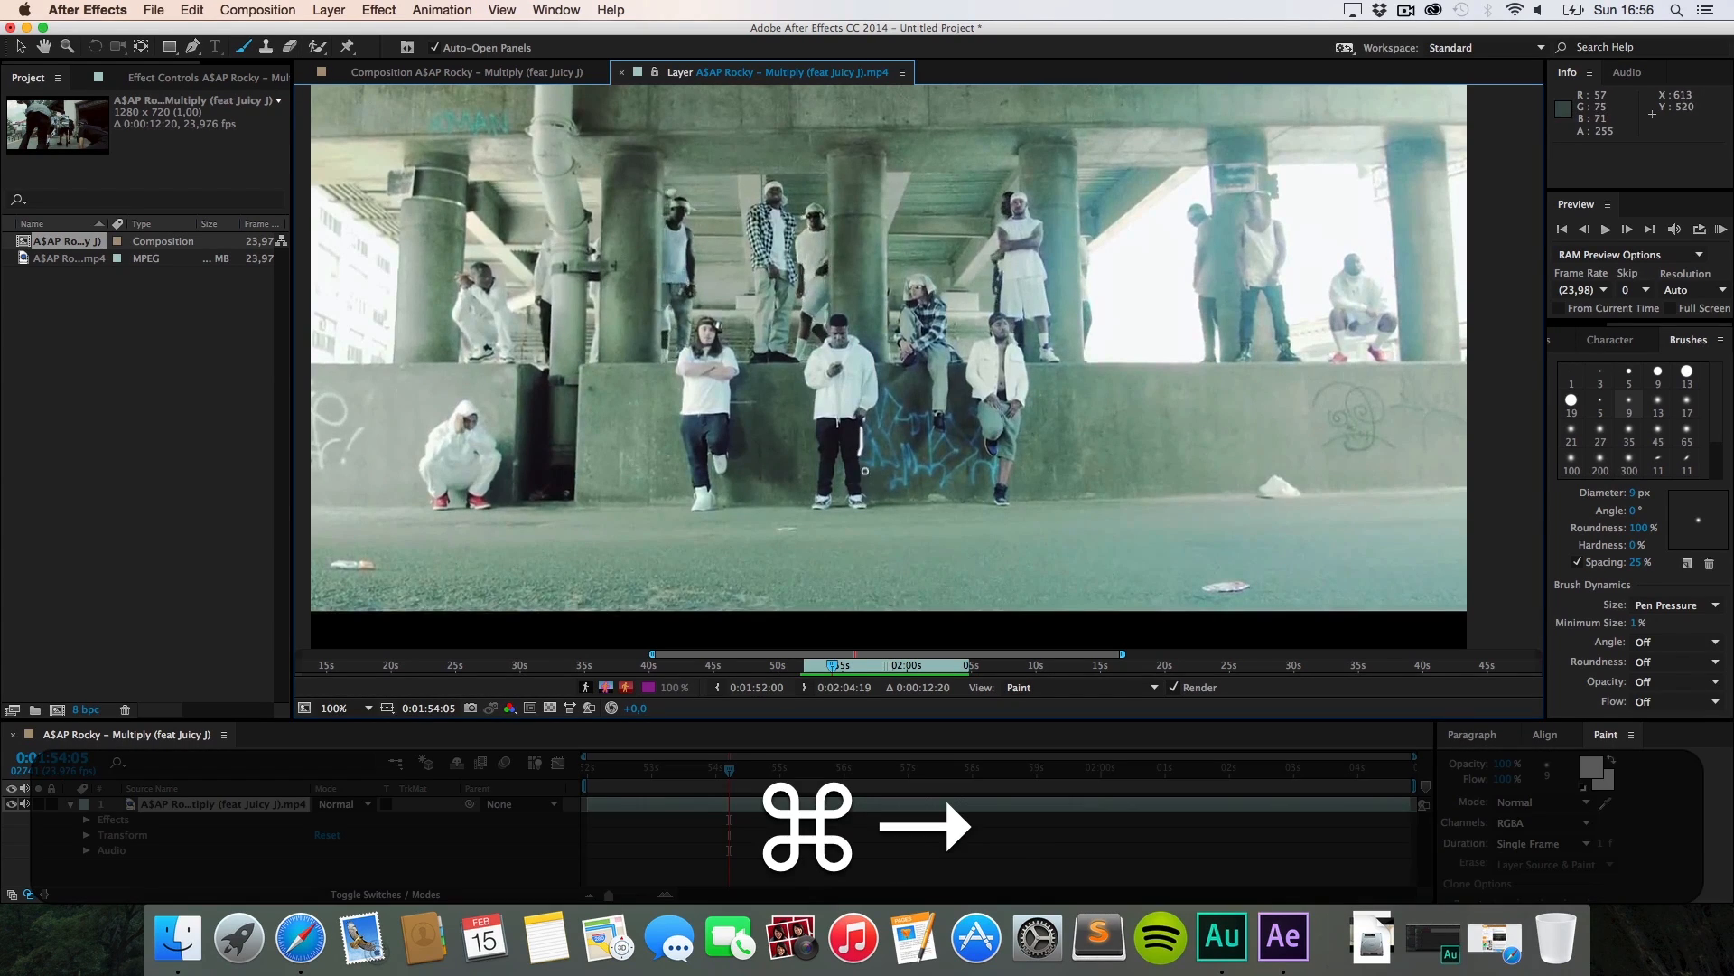
{"action": "key", "text": "super+Right"}
{"action": "key", "text": "super+Right"}
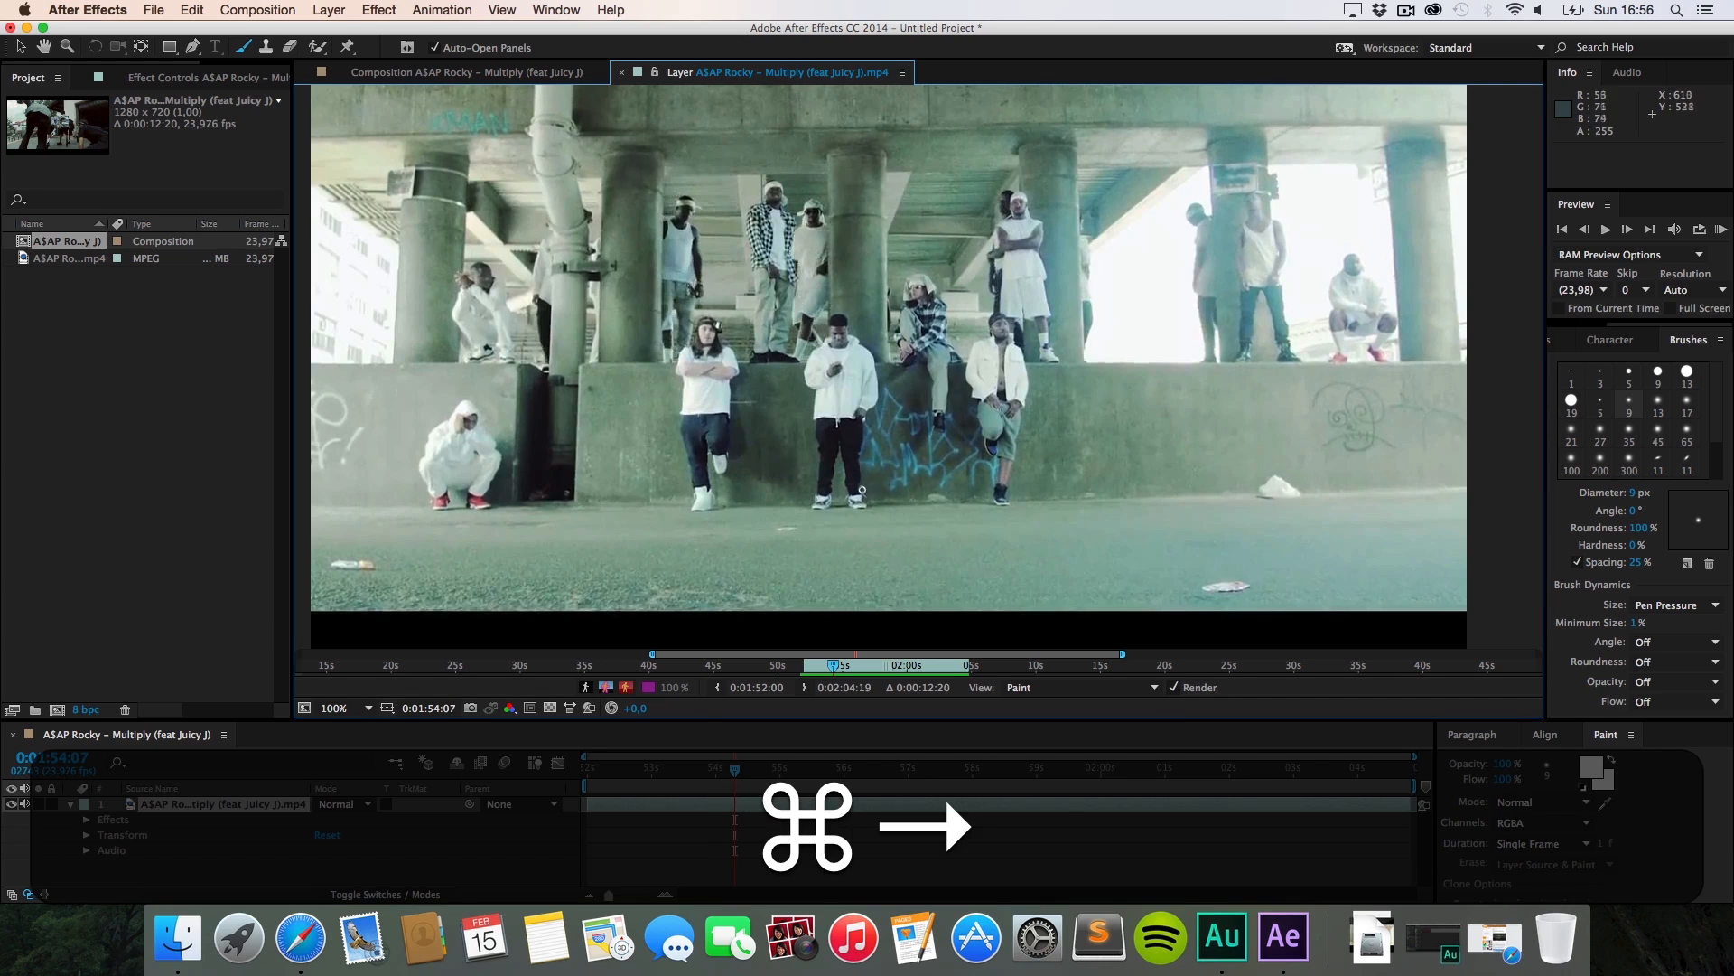
{"action": "key", "text": "super+Right"}
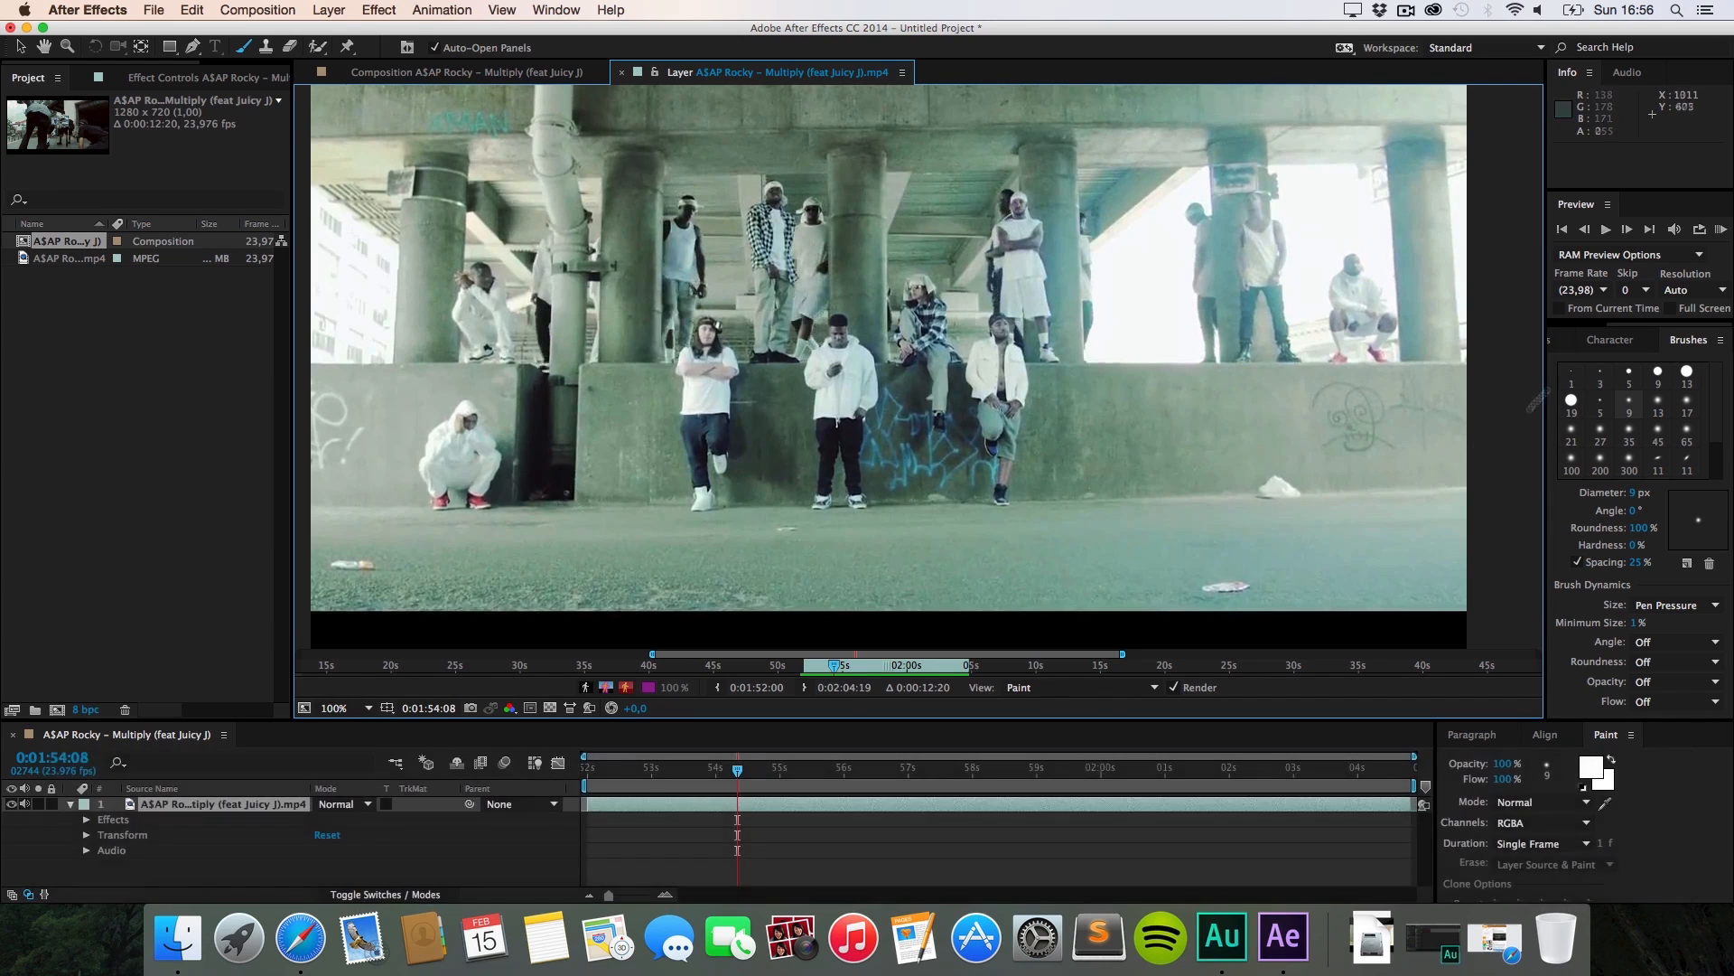
Step: Preview the clip, stop on the group shot and return to frame 0:01:55:03
{"action": "left_click", "coordinate": [1721, 229]}
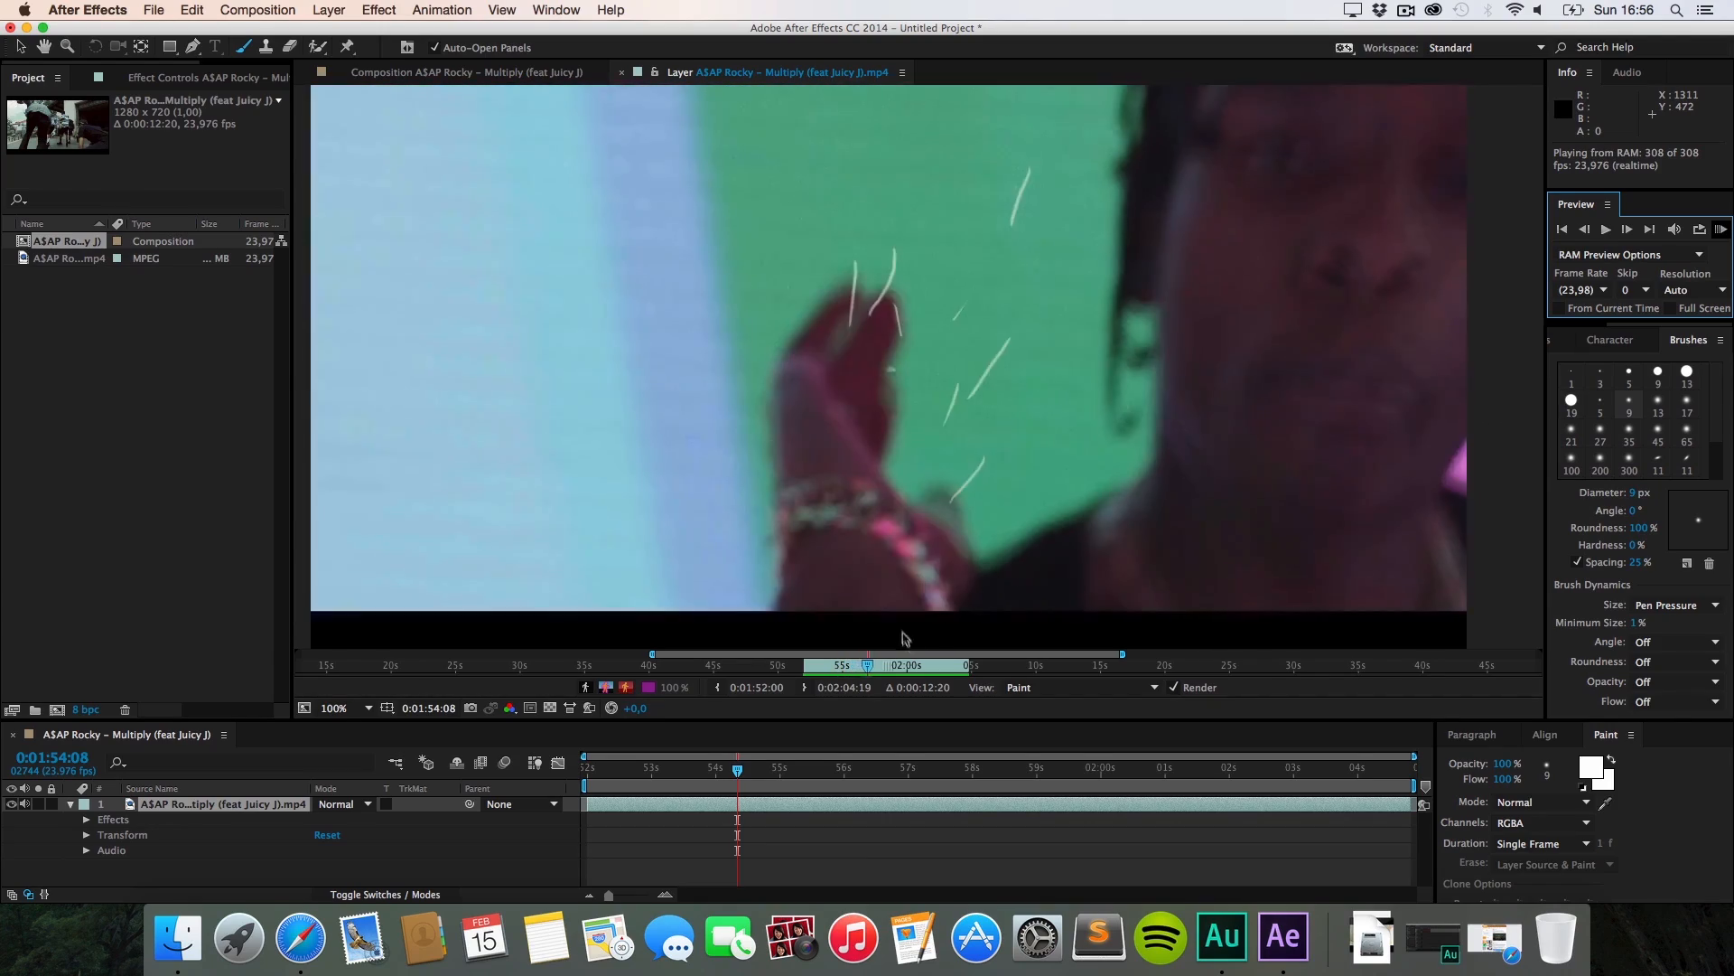
{"action": "left_click", "coordinate": [856, 669]}
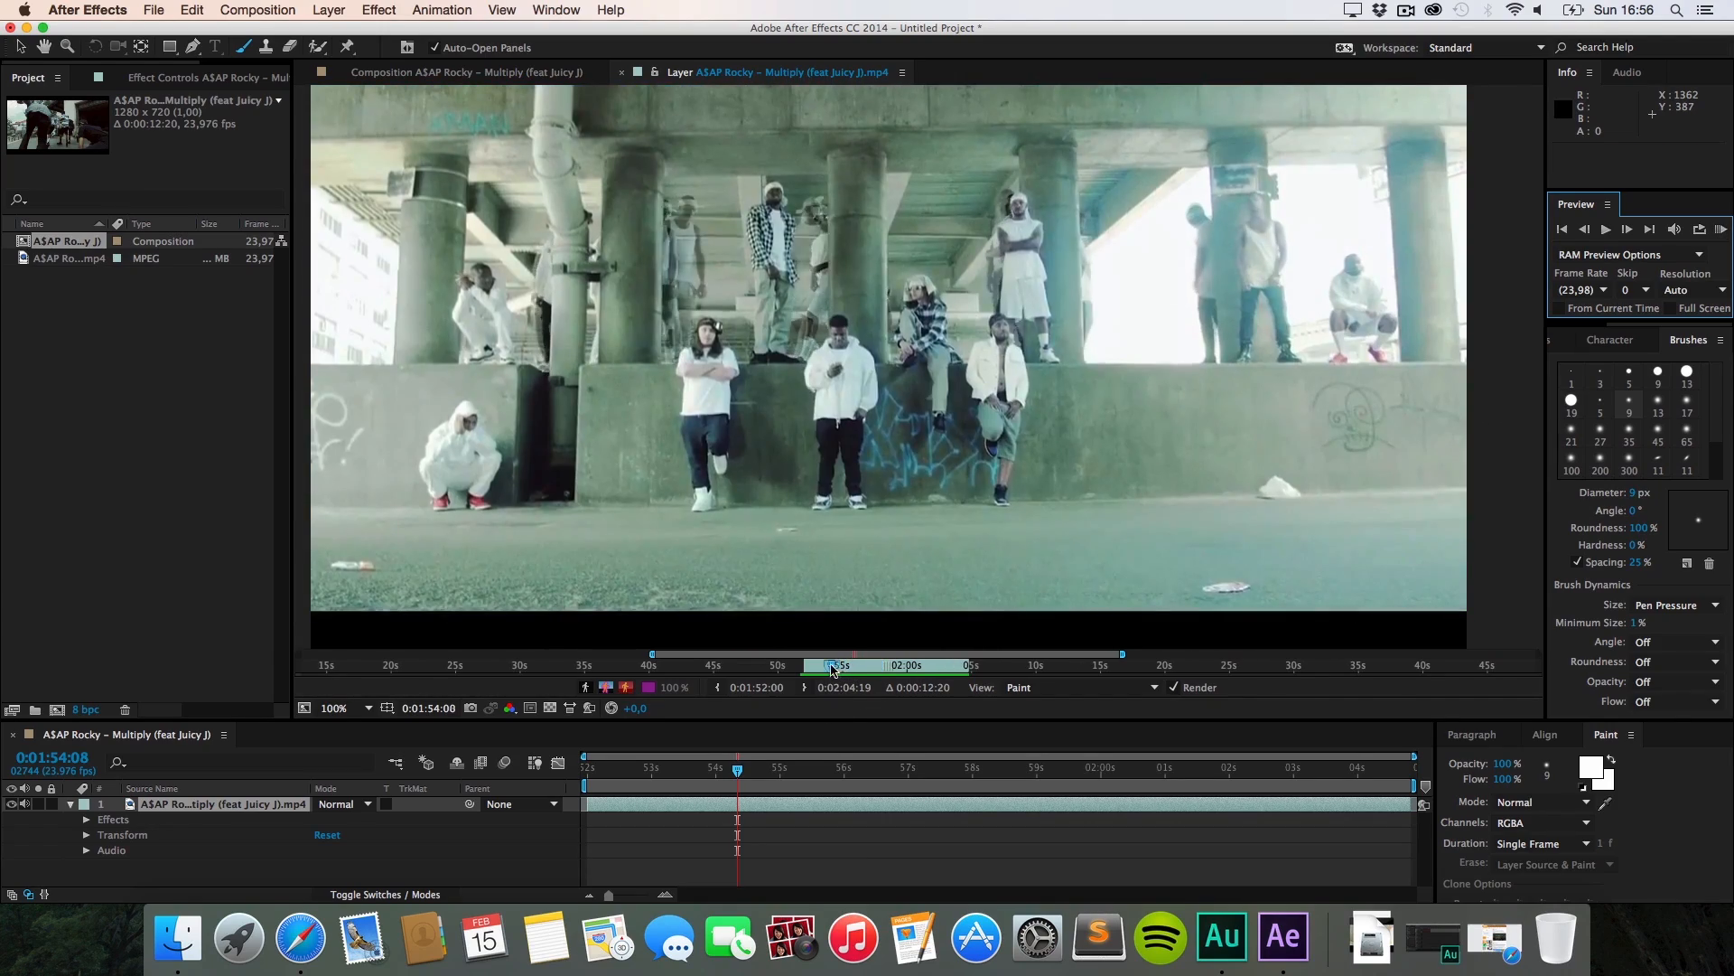
{"action": "left_click_drag", "start_coordinate": [856, 670], "coordinate": [843, 669]}
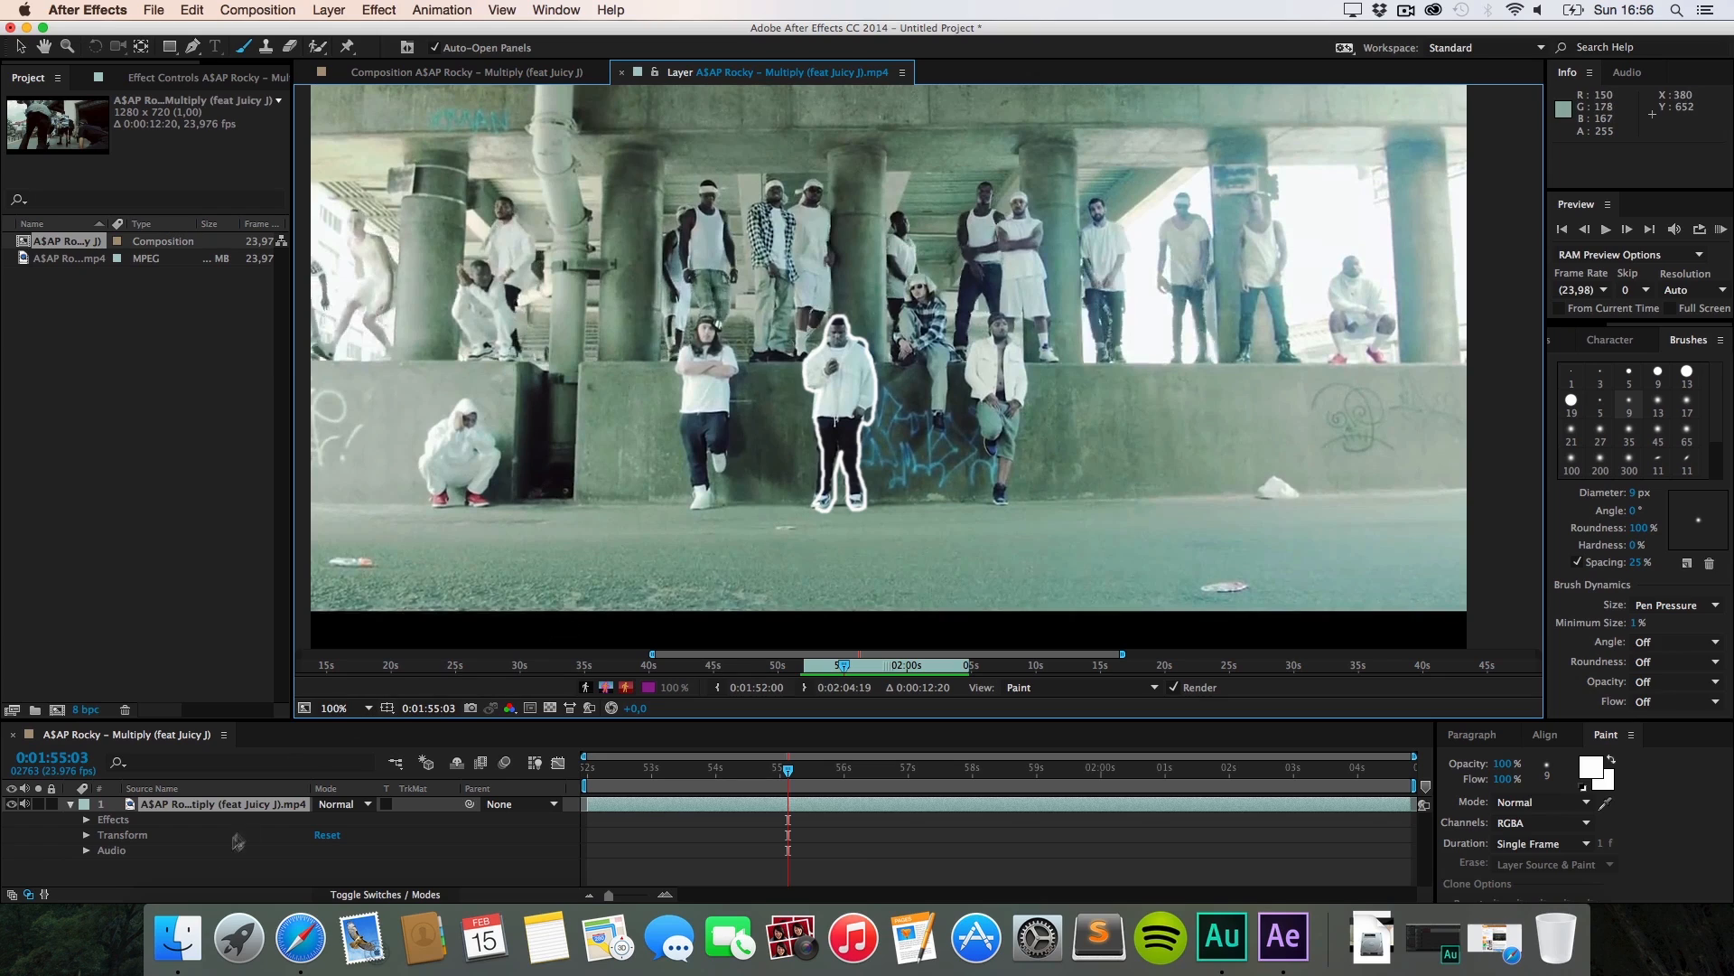
Step: Expand Brush 210's Stroke Options in an enlarged timeline and try its Start value, leaving it at 100%
{"action": "left_click", "coordinate": [88, 820]}
{"action": "left_click", "coordinate": [102, 820]}
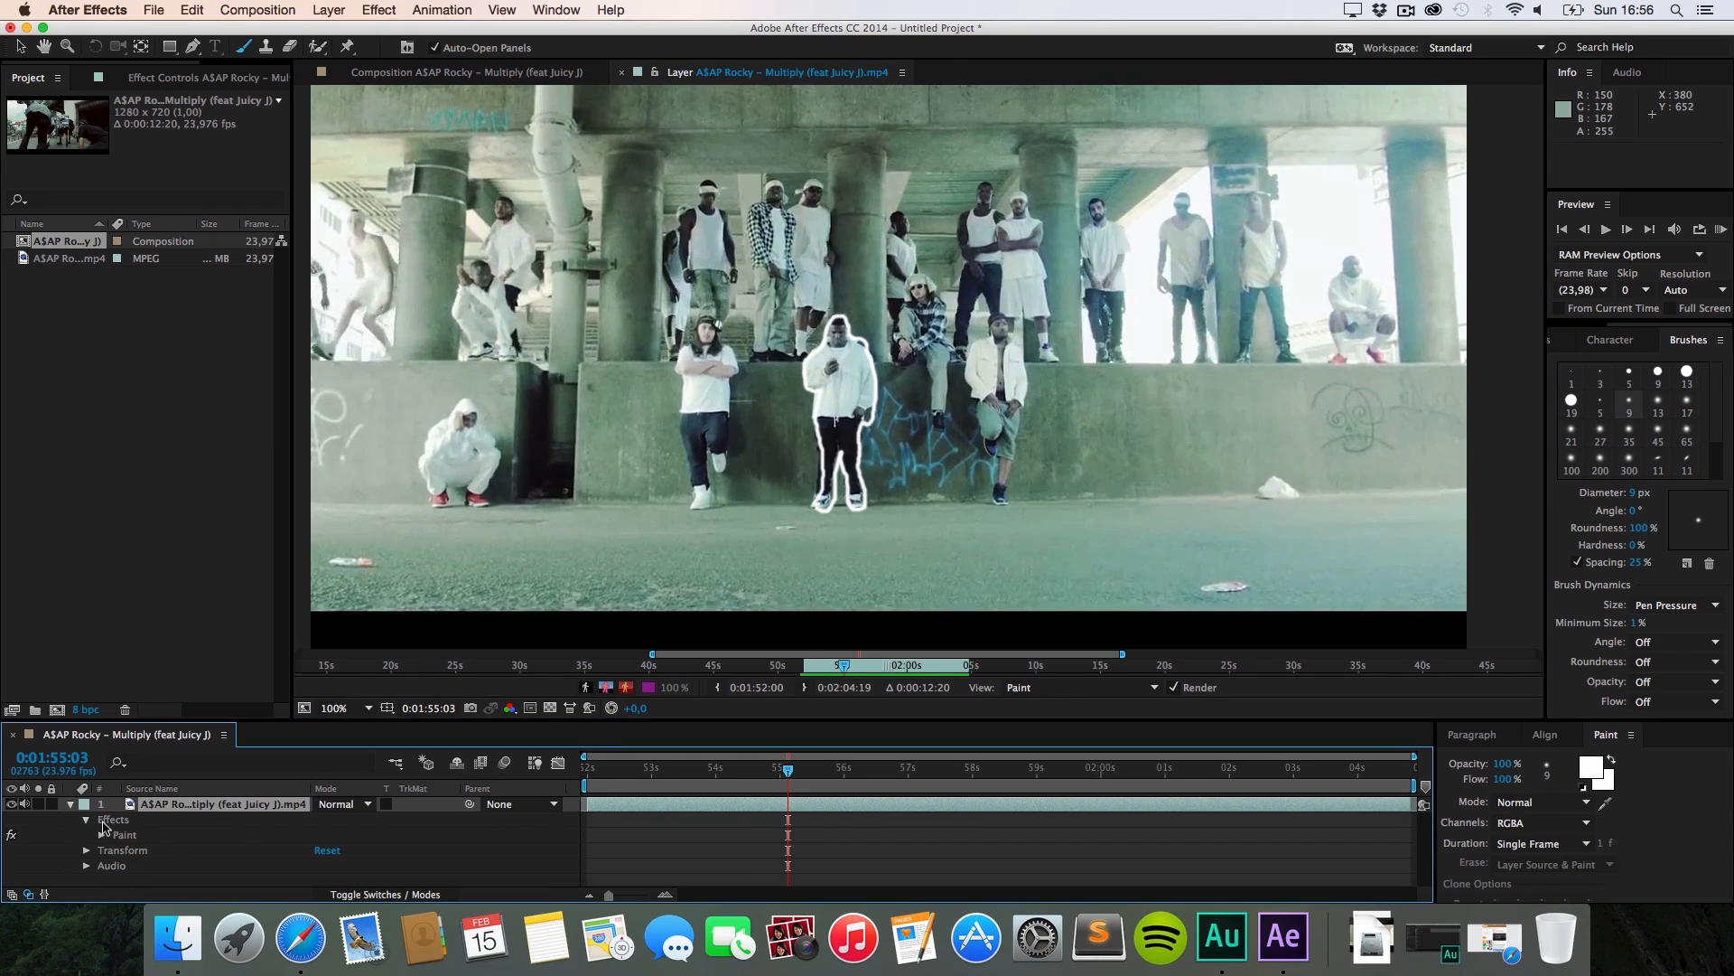
{"action": "left_click", "coordinate": [102, 835]}
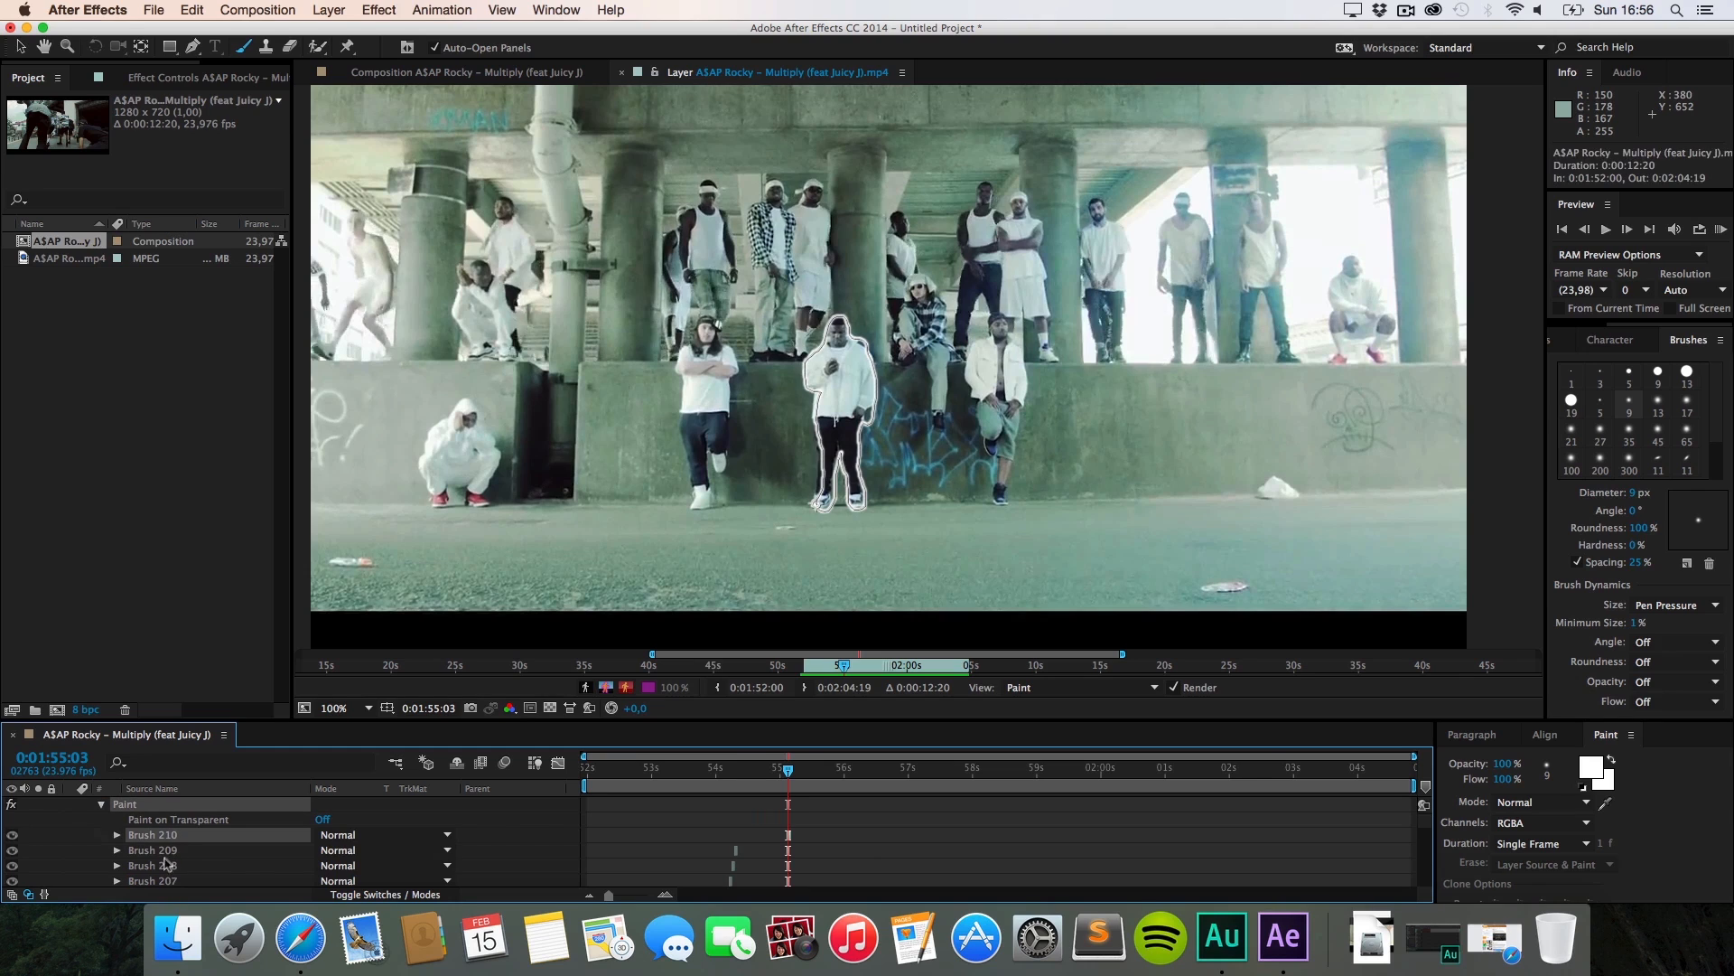
{"action": "left_click", "coordinate": [116, 835]}
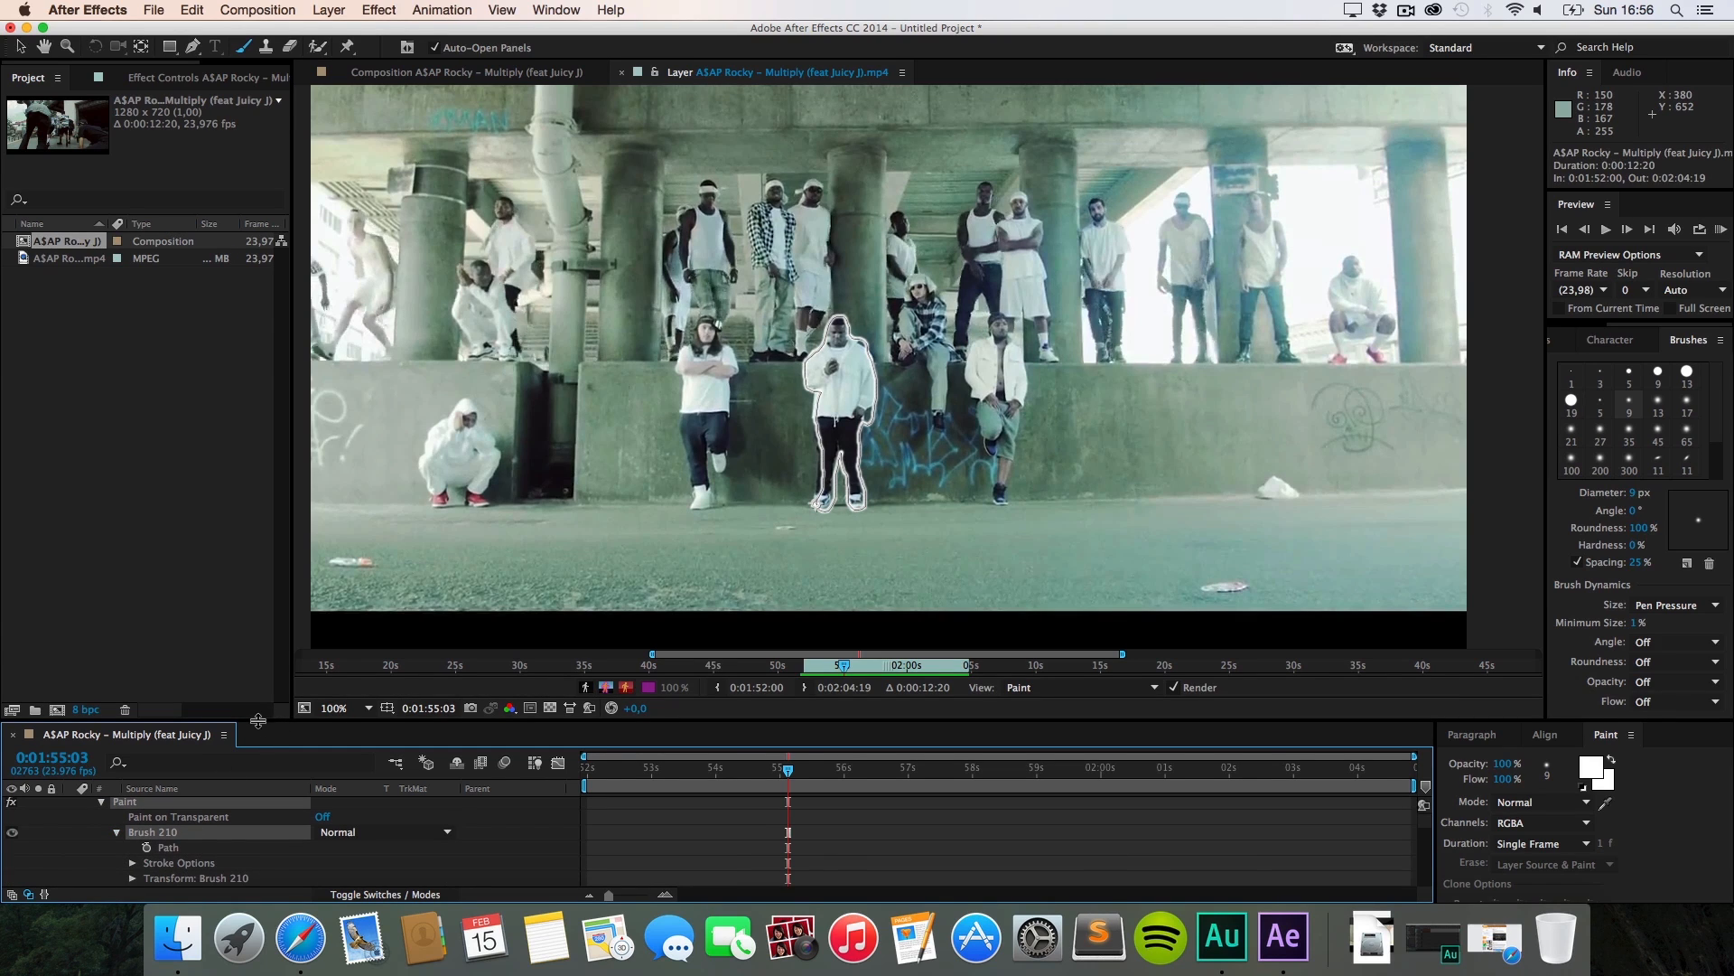
{"action": "left_click_drag", "start_coordinate": [257, 720], "coordinate": [258, 574]}
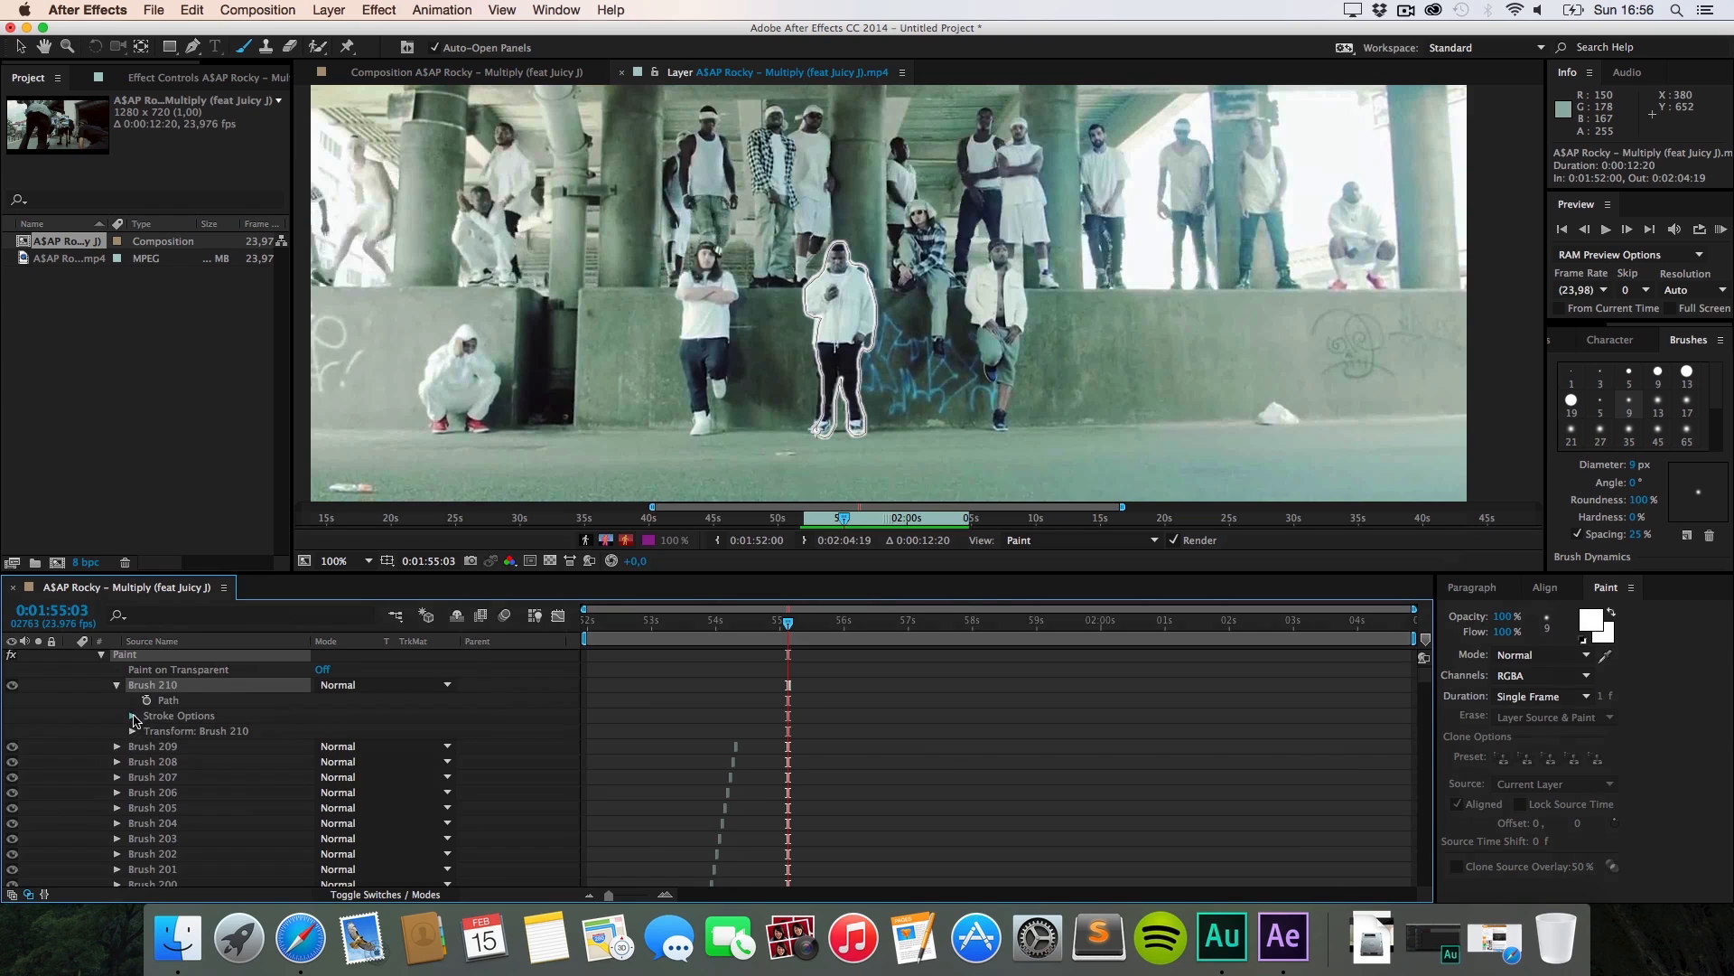
{"action": "left_click", "coordinate": [133, 715]}
{"action": "mouse_move", "coordinate": [316, 725]}
{"action": "left_mouse_down"}
{"action": "mouse_move", "coordinate": [166, 735]}
{"action": "mouse_move", "coordinate": [379, 739]}
{"action": "left_mouse_up"}
{"action": "left_click_drag", "start_coordinate": [610, 624], "coordinate": [782, 656]}
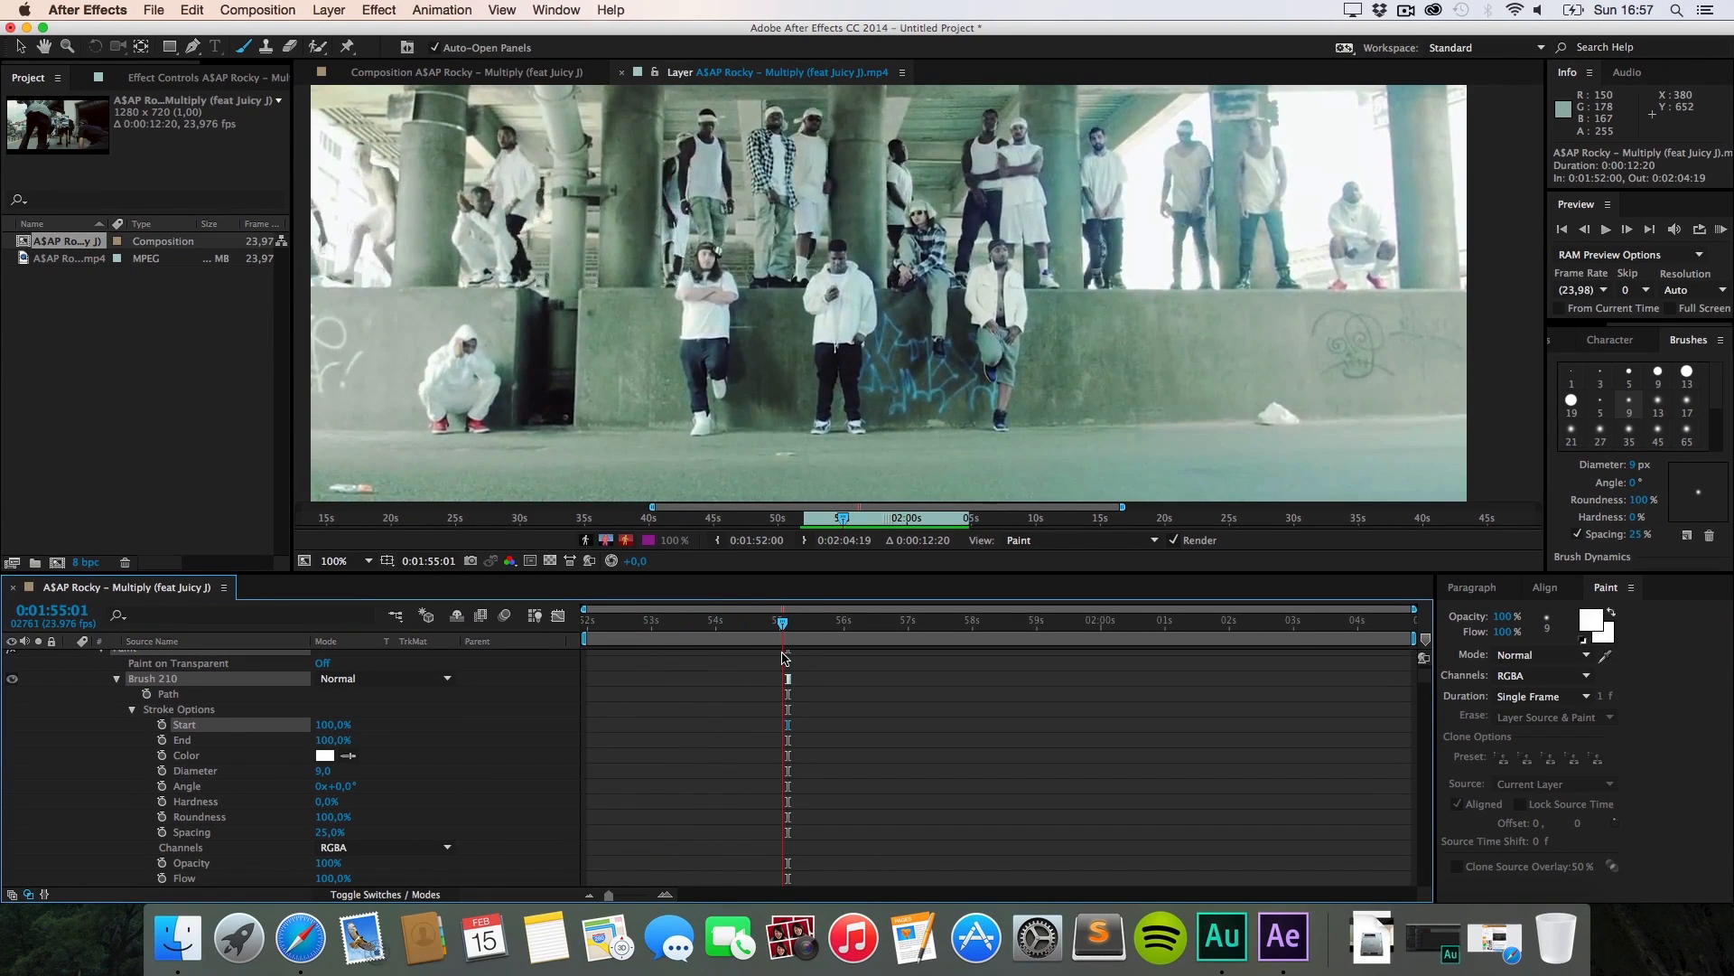
Step: Keyframe Brush 210 Start at 100% on 0:01:55:02 and 0% on 0:01:55:03, then preview
{"action": "key", "text": "Page_Down"}
{"action": "key", "text": "Page_Down"}
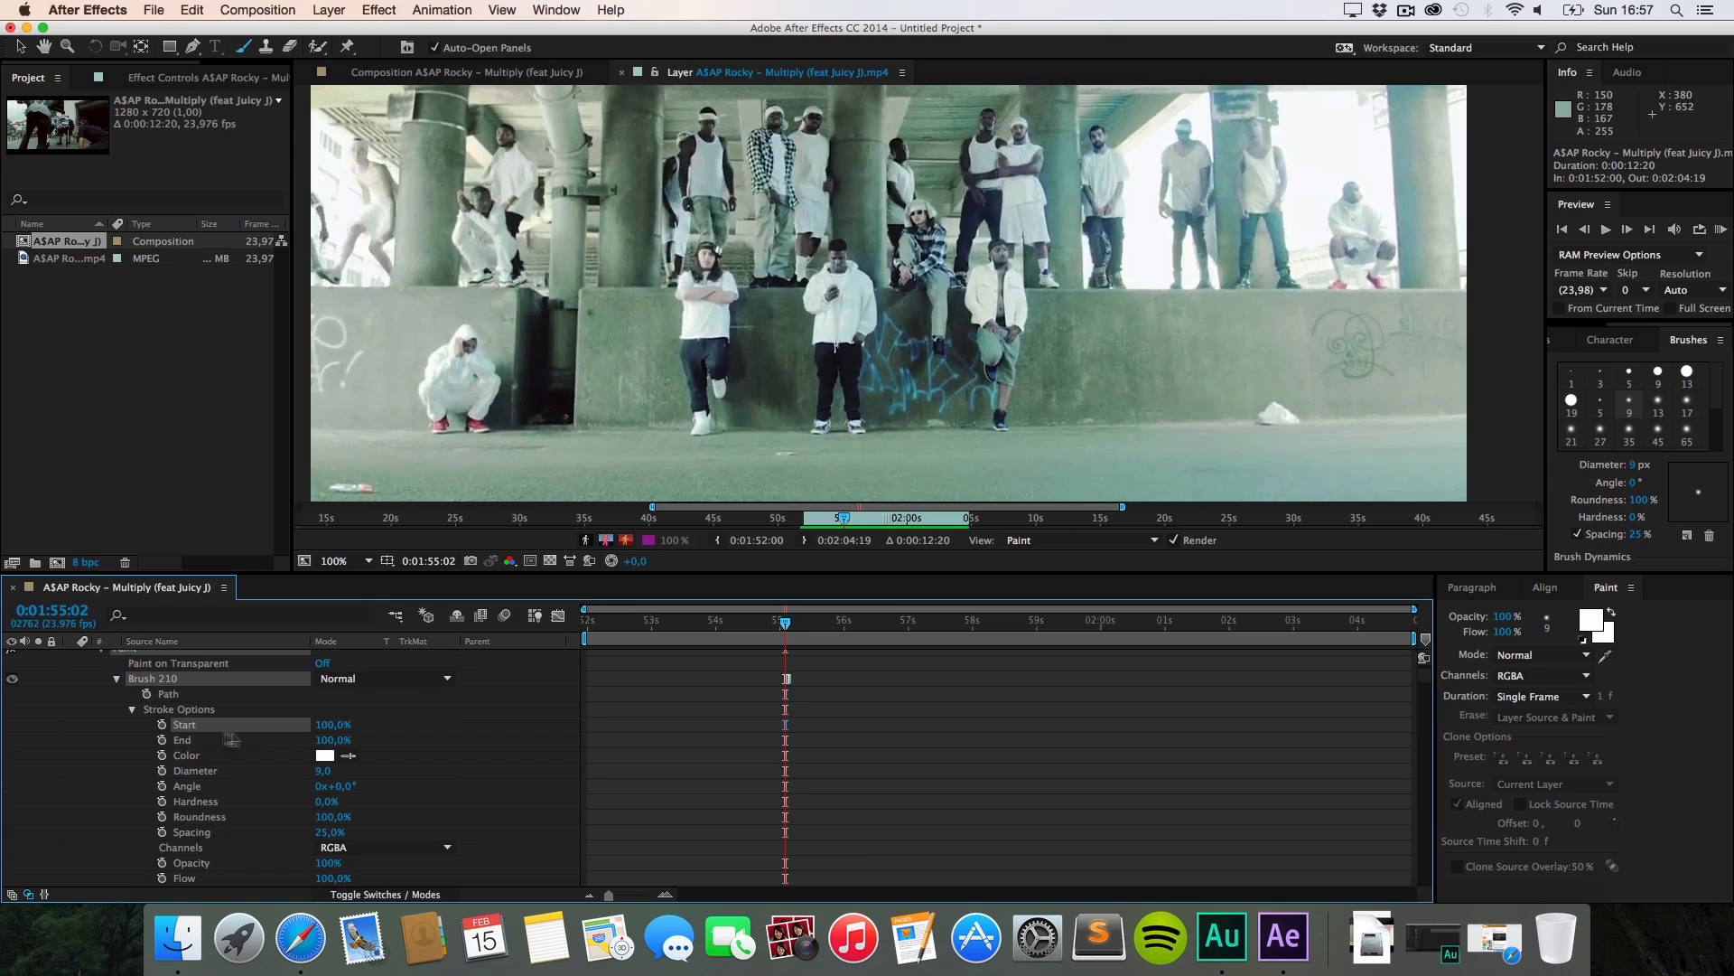
{"action": "left_click", "coordinate": [162, 725]}
{"action": "left_click_drag", "start_coordinate": [787, 623], "coordinate": [790, 624]}
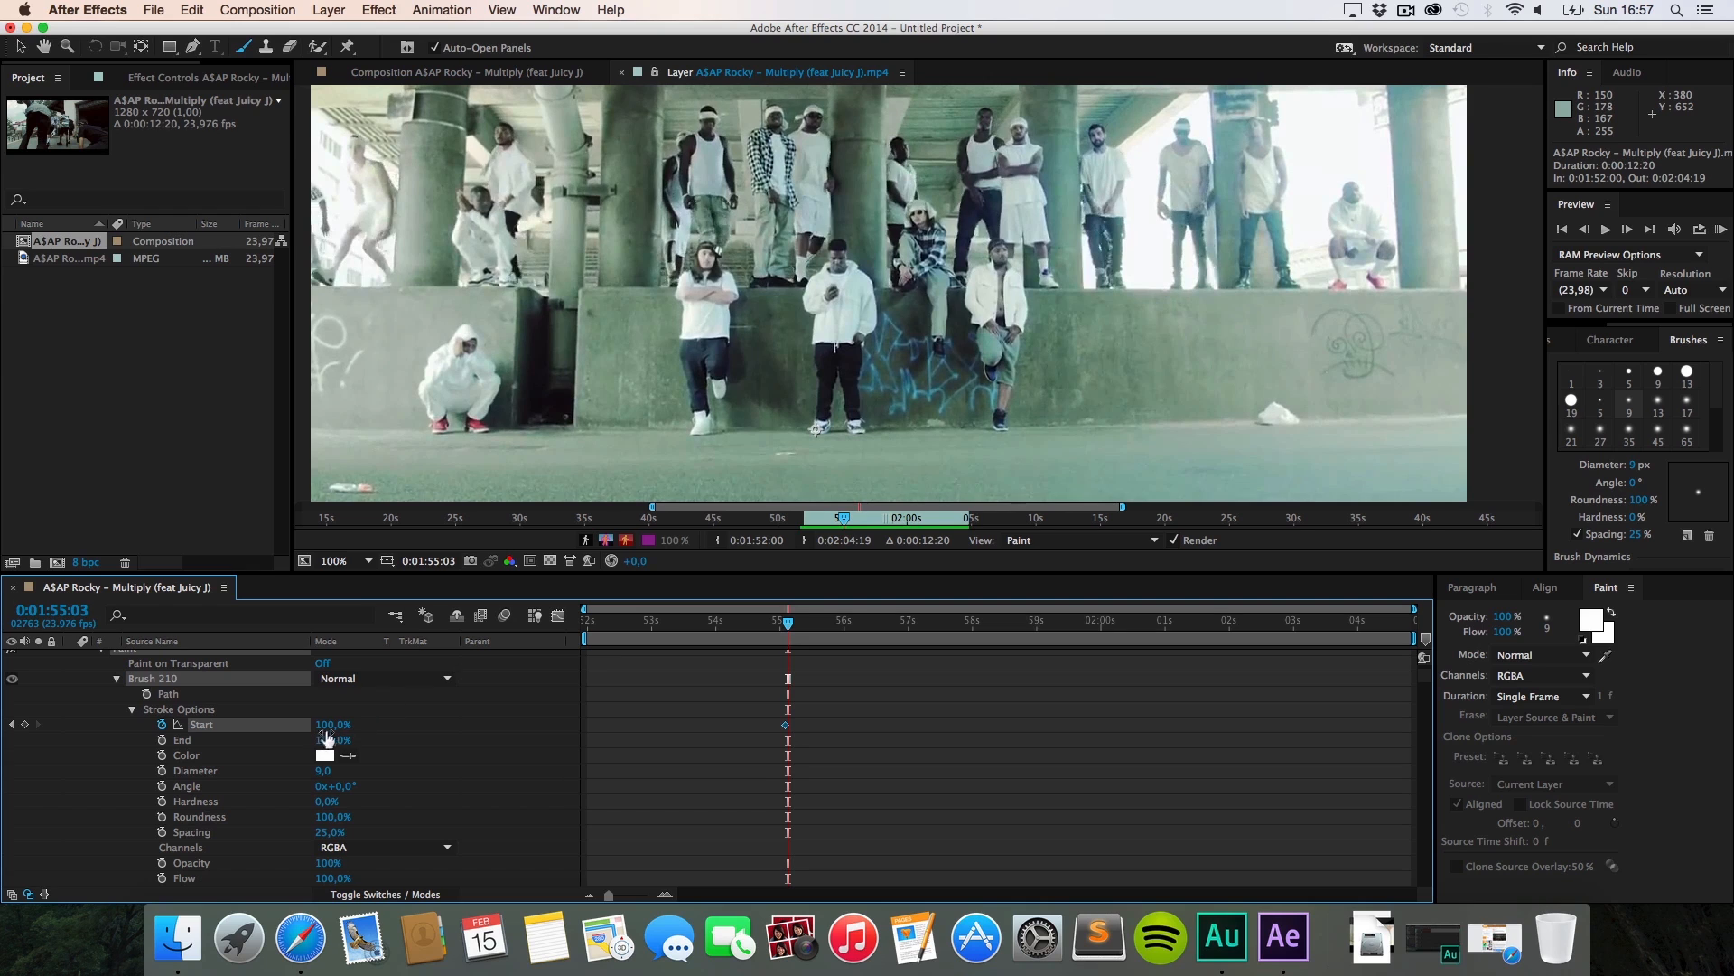
{"action": "left_click_drag", "start_coordinate": [325, 727], "coordinate": [208, 746]}
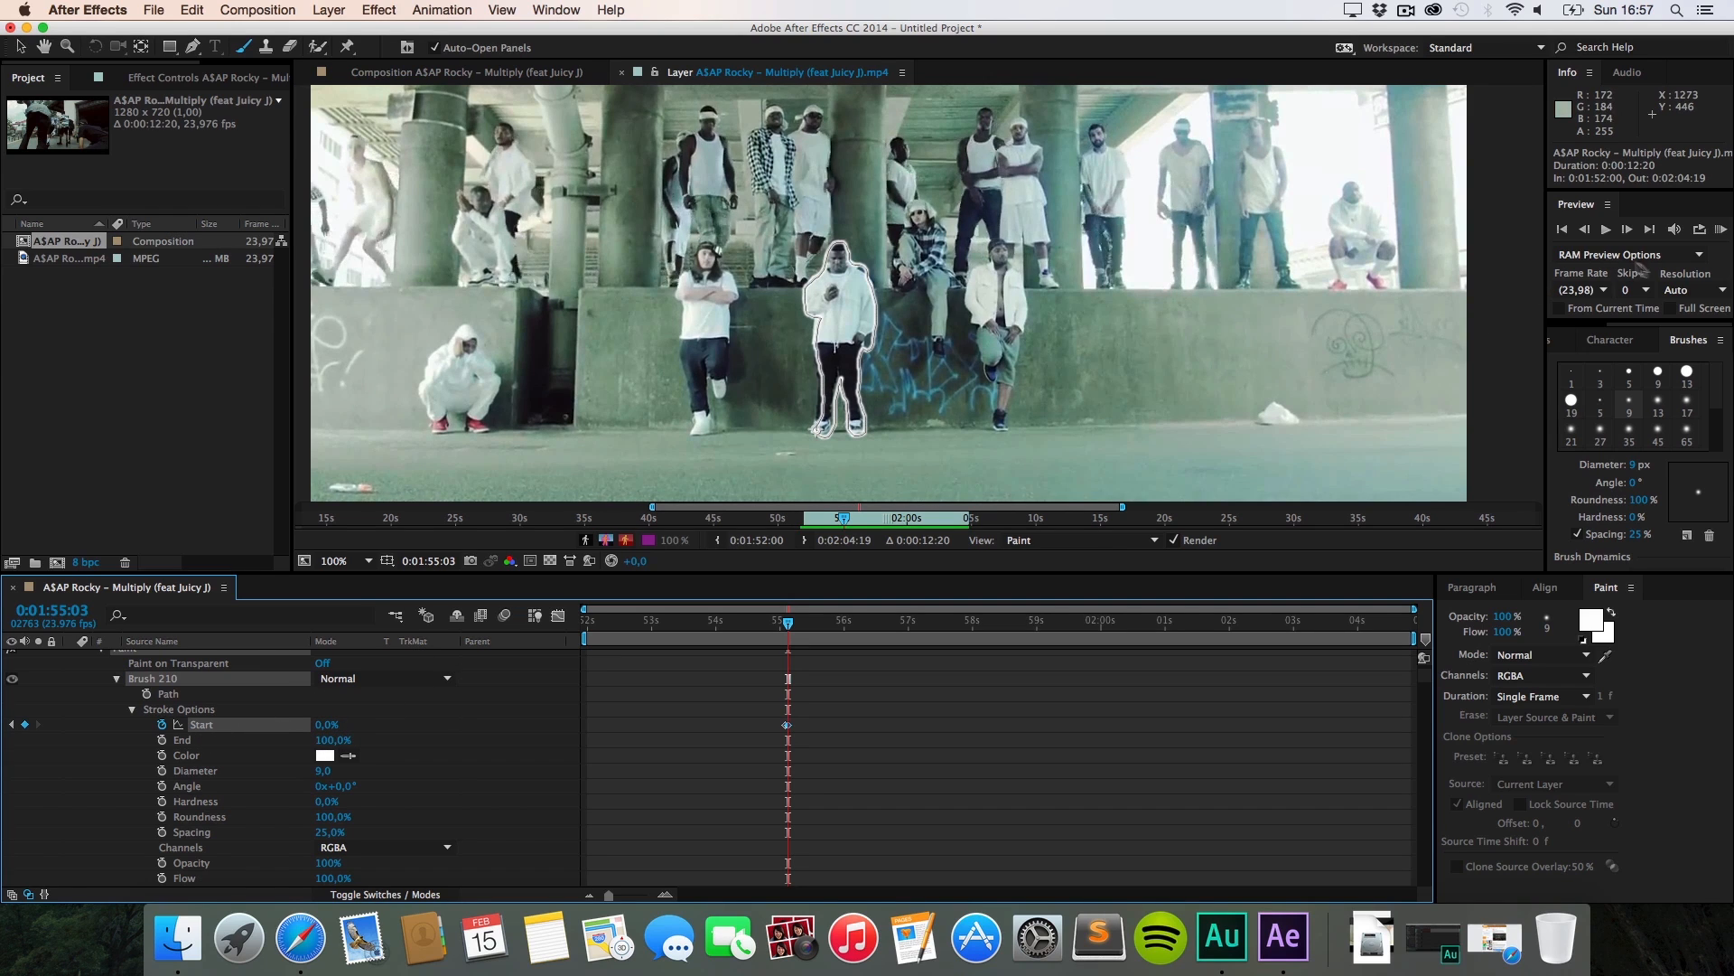
{"action": "left_click", "coordinate": [1722, 229]}
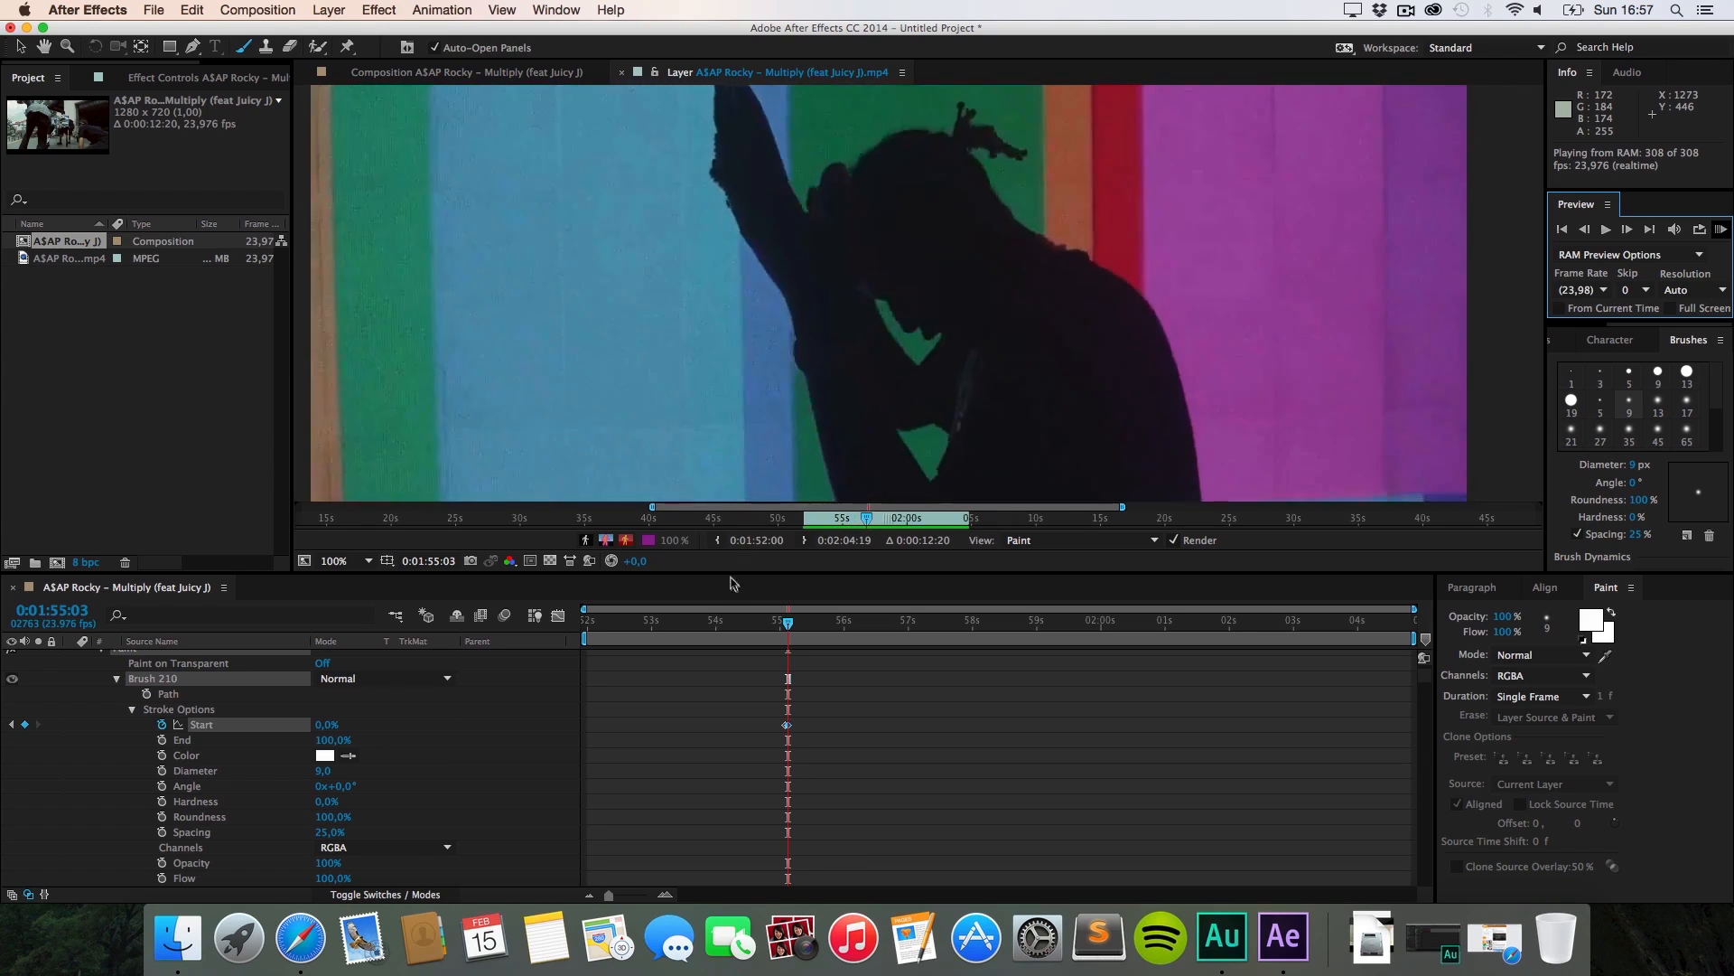
{"action": "key", "text": "space"}
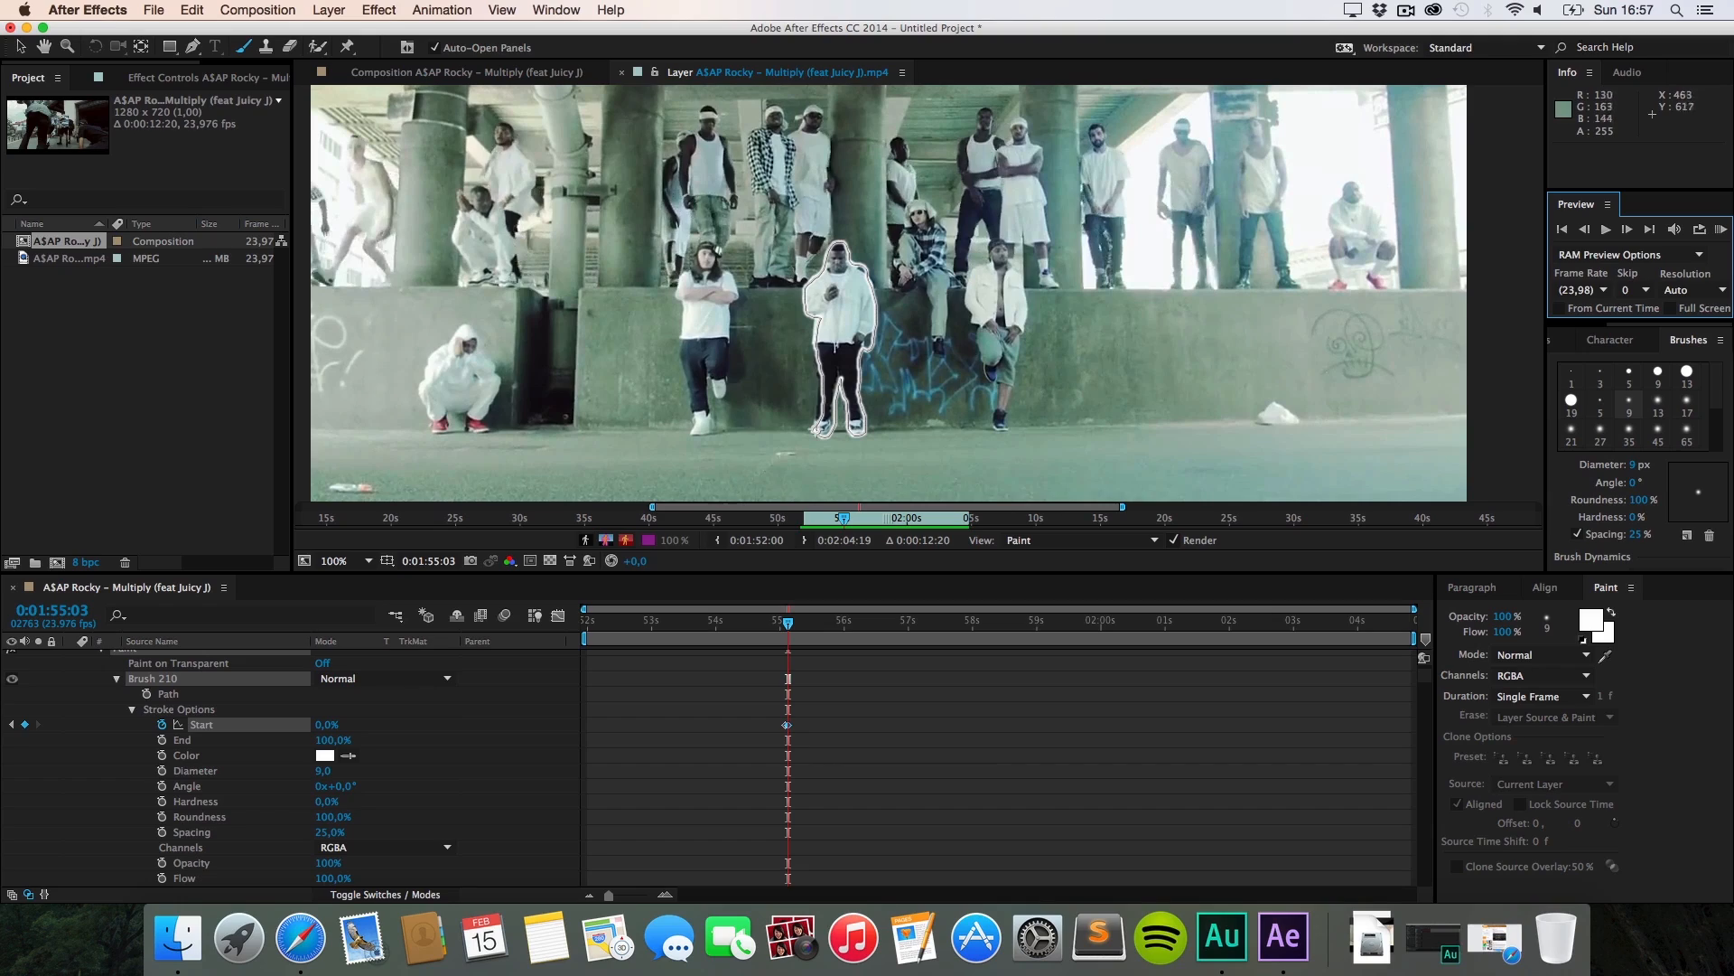
{"action": "left_click", "coordinate": [311, 960]}
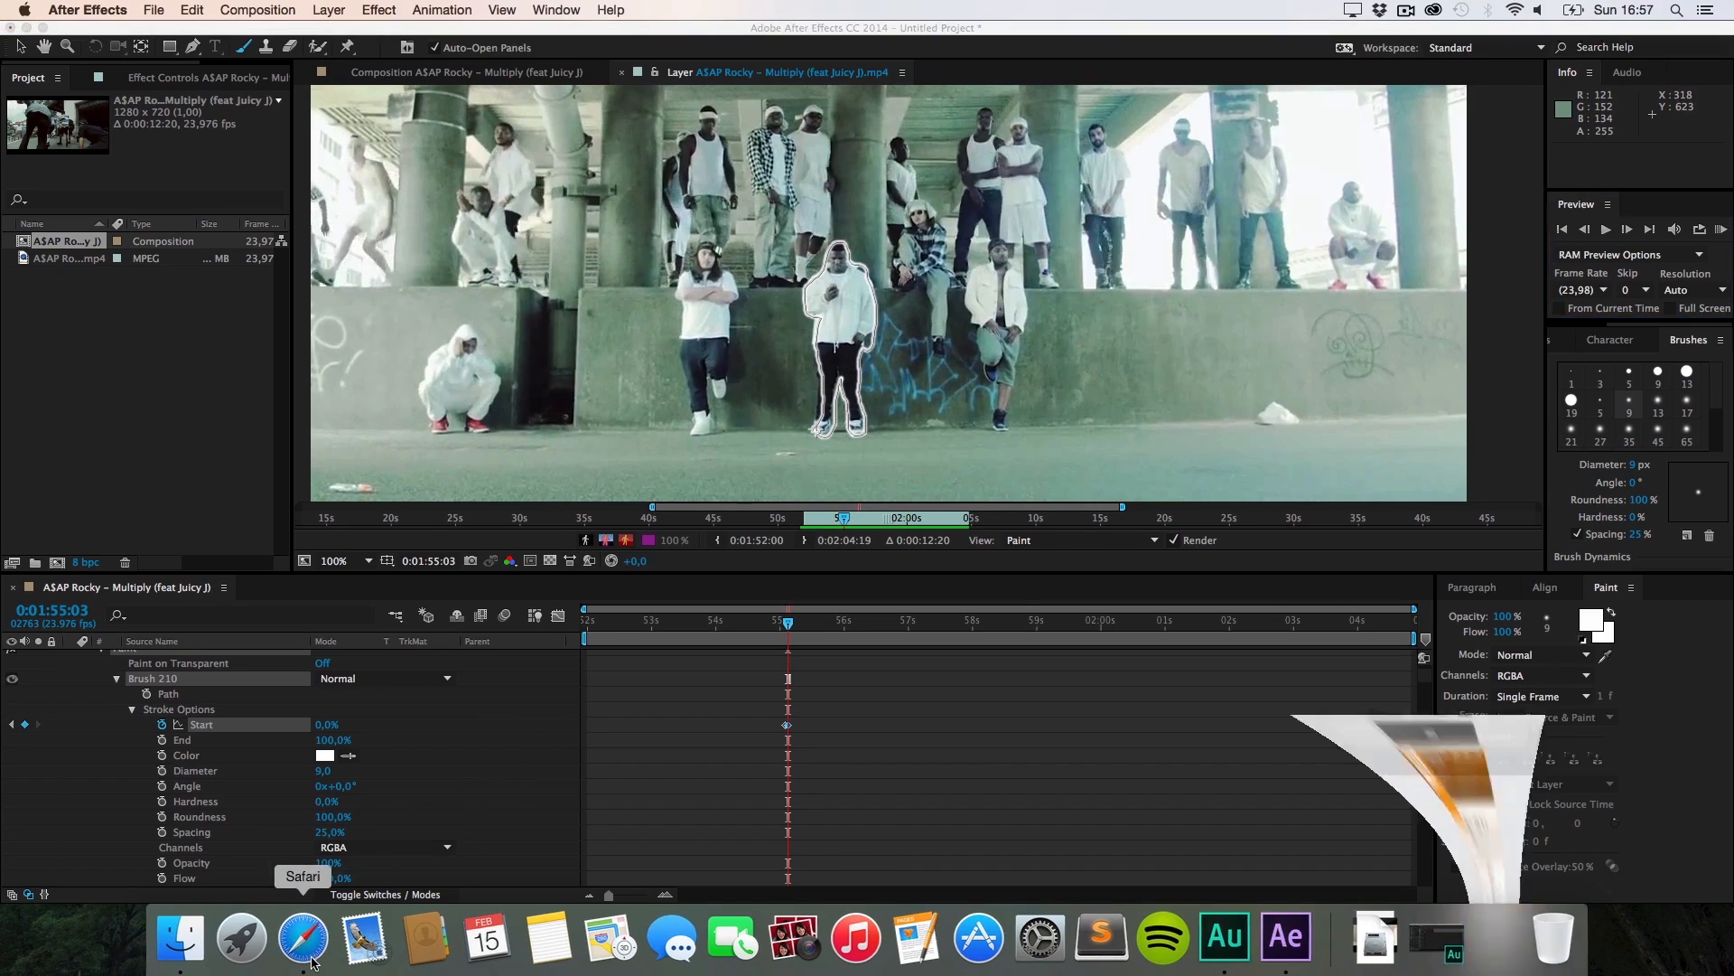
{"action": "left_click", "coordinate": [926, 377]}
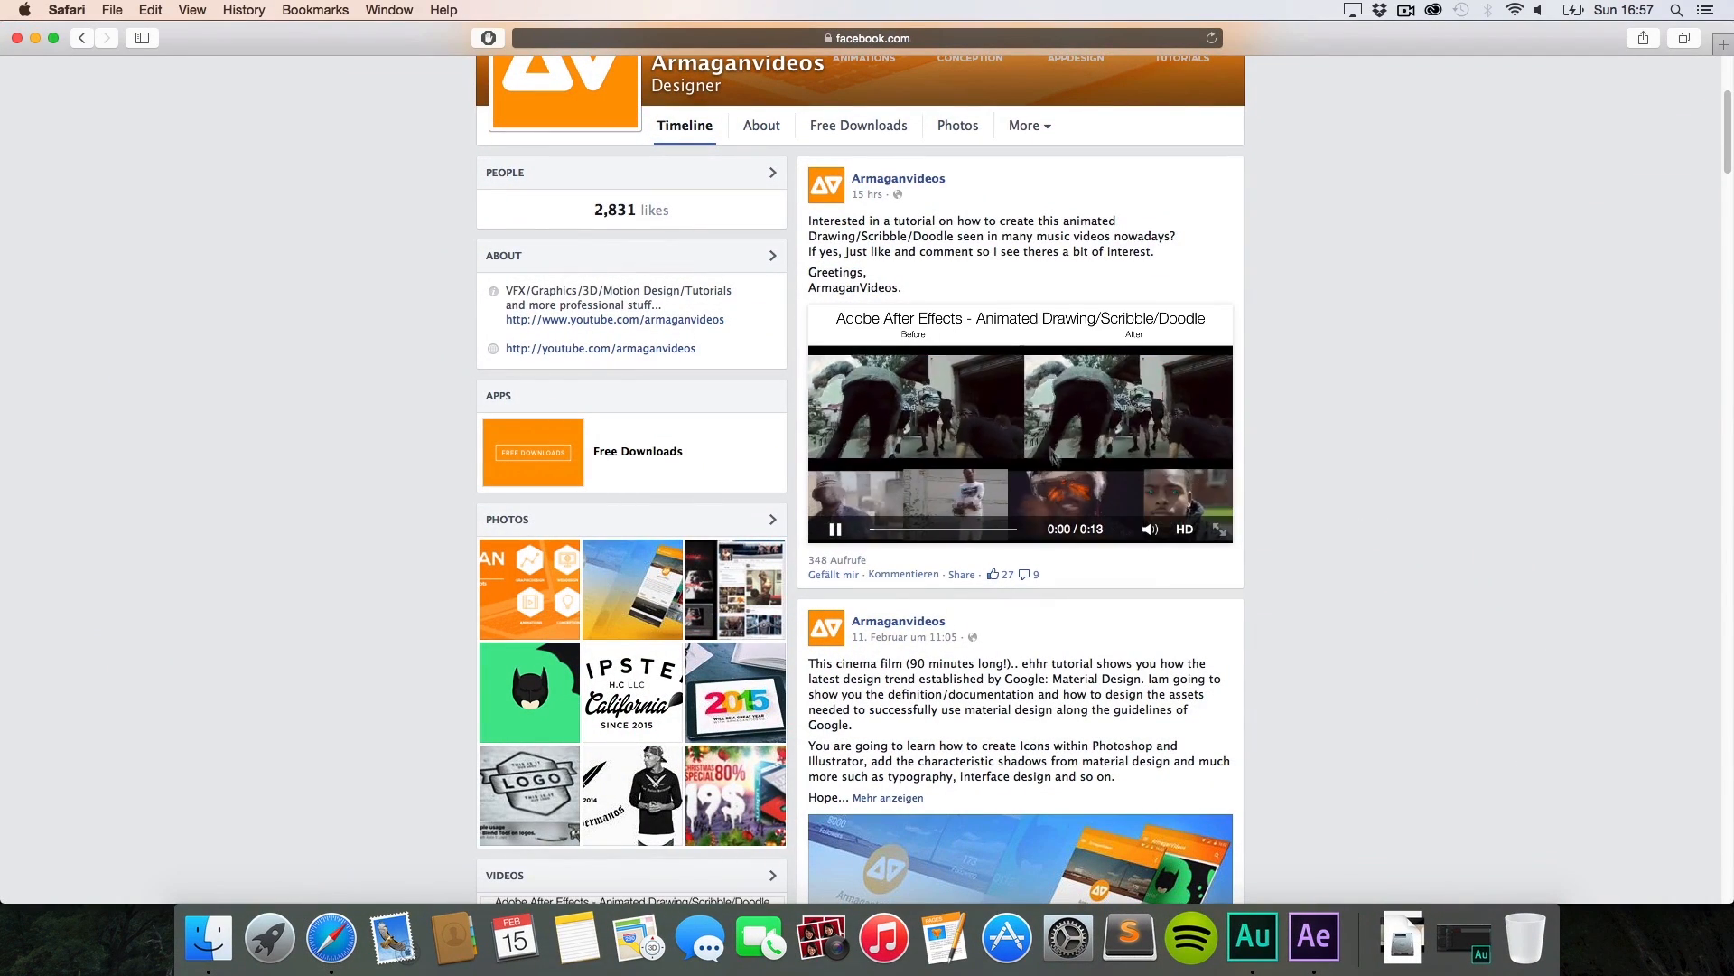
{"action": "left_click", "coordinate": [1219, 530]}
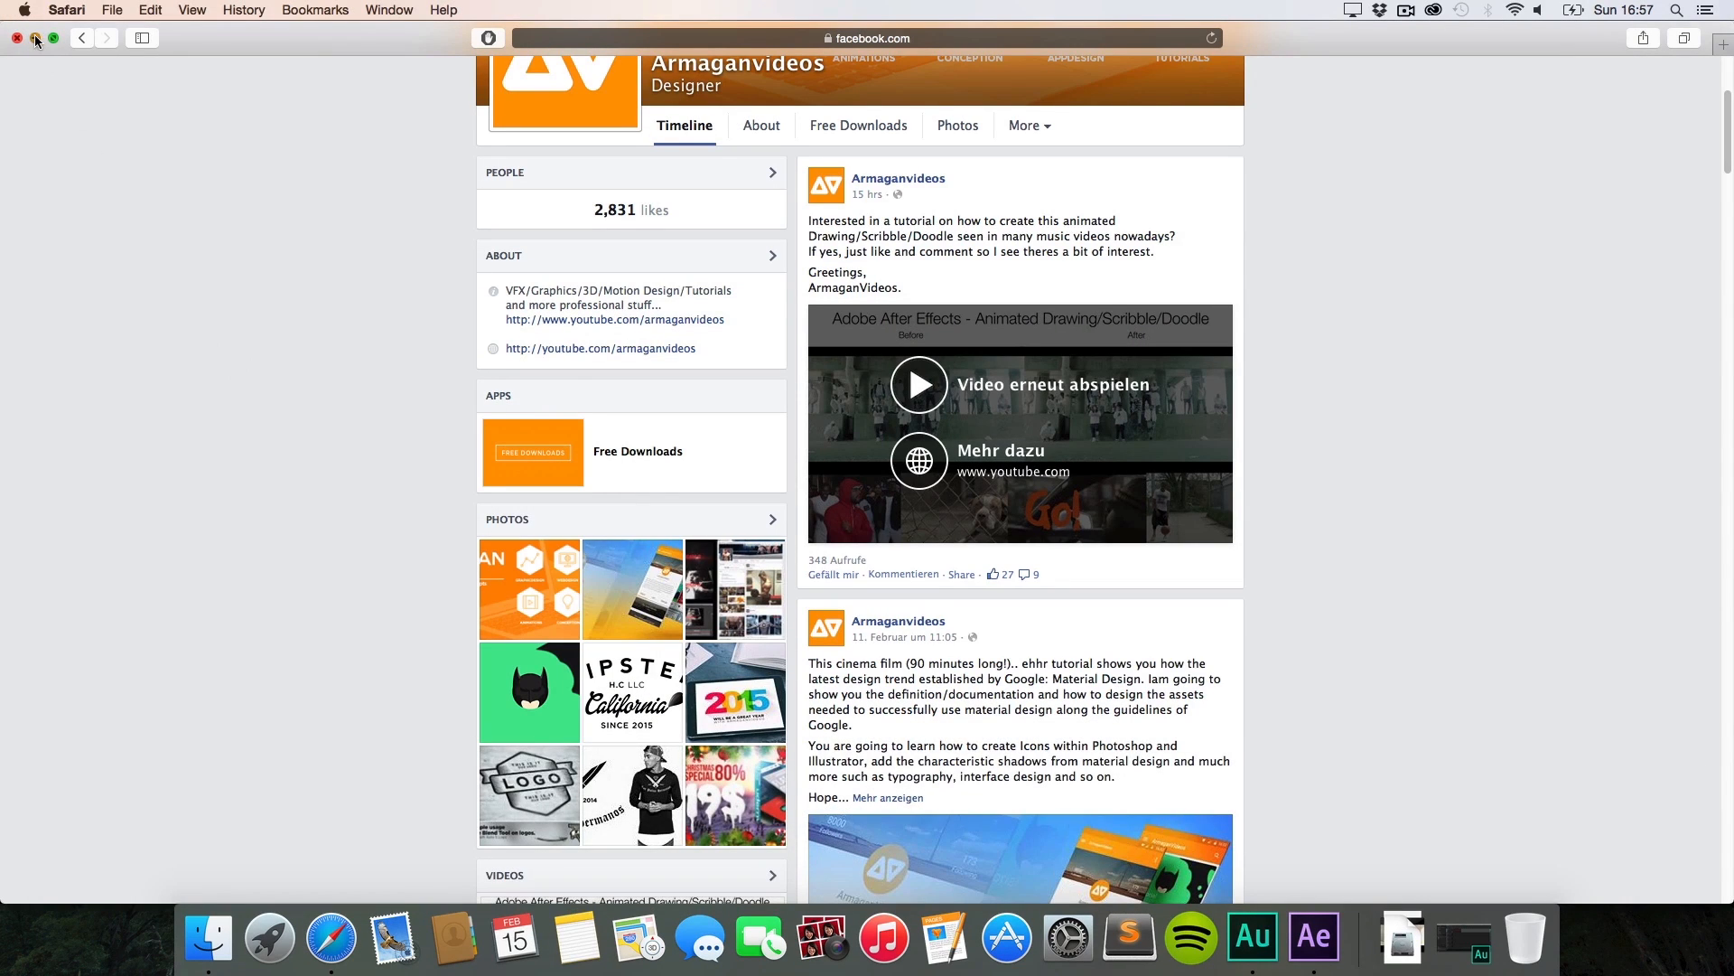
{"action": "left_click", "coordinate": [35, 38]}
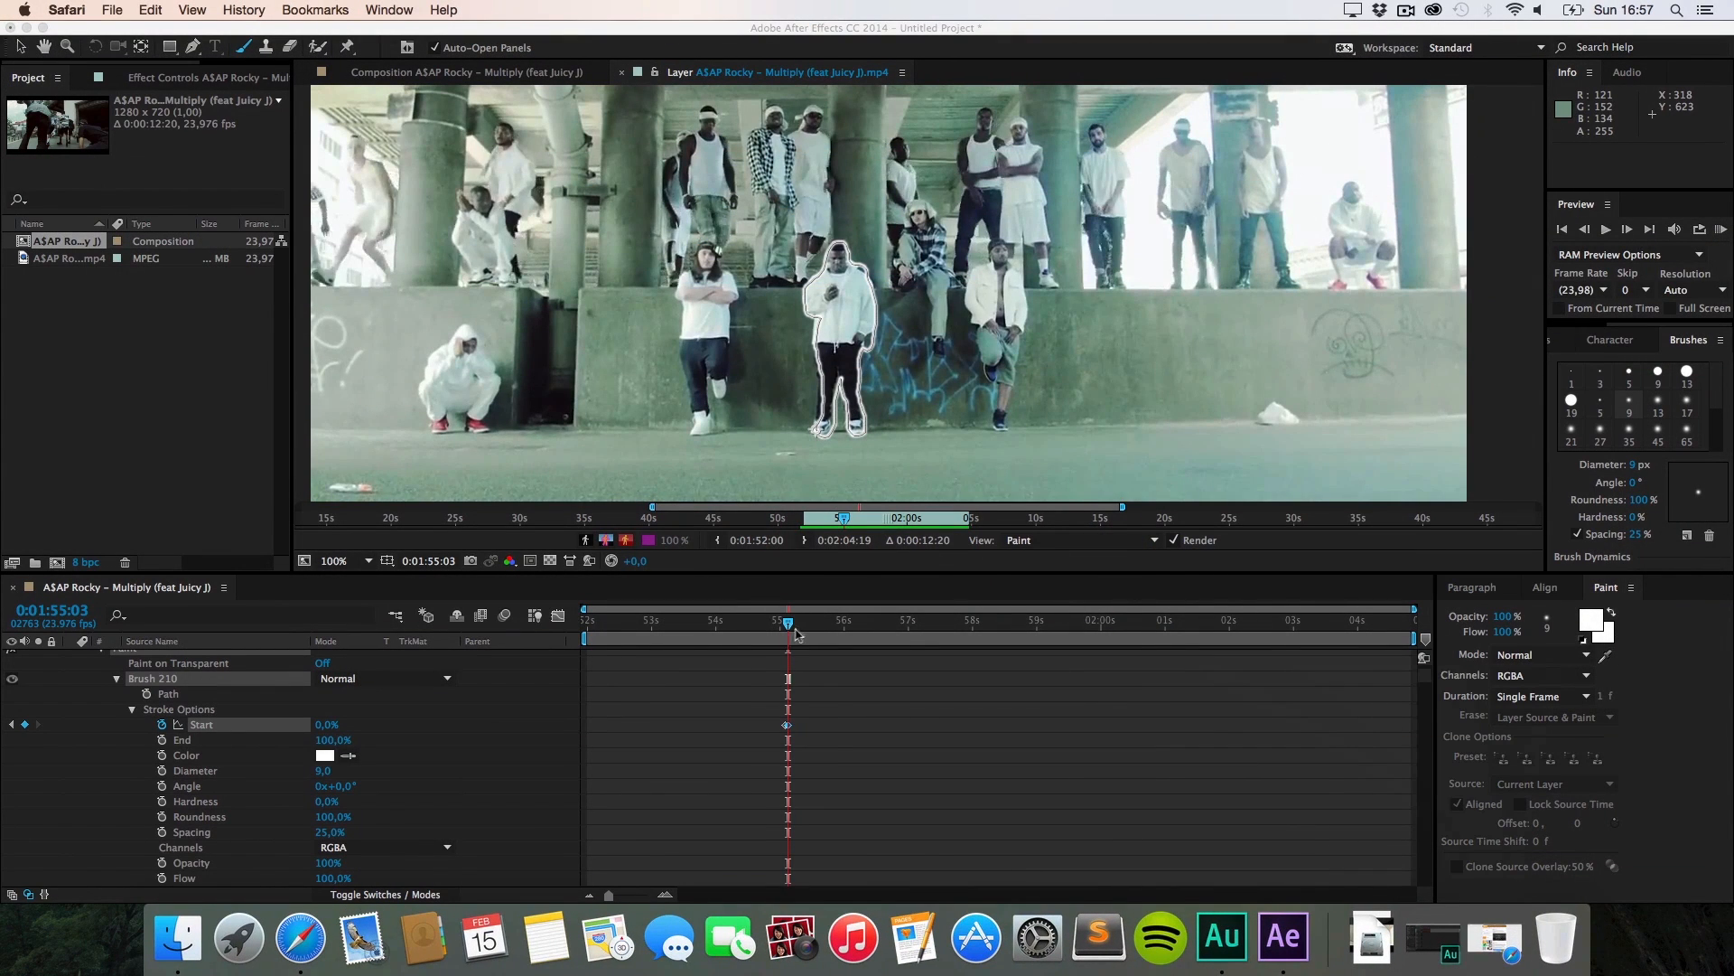
Step: Go back to 0:01:55:01, try an eraser stroke across the figure, and undo it
{"action": "left_click", "coordinate": [796, 630]}
{"action": "left_click_drag", "start_coordinate": [794, 623], "coordinate": [788, 623]}
{"action": "left_click", "coordinate": [290, 47]}
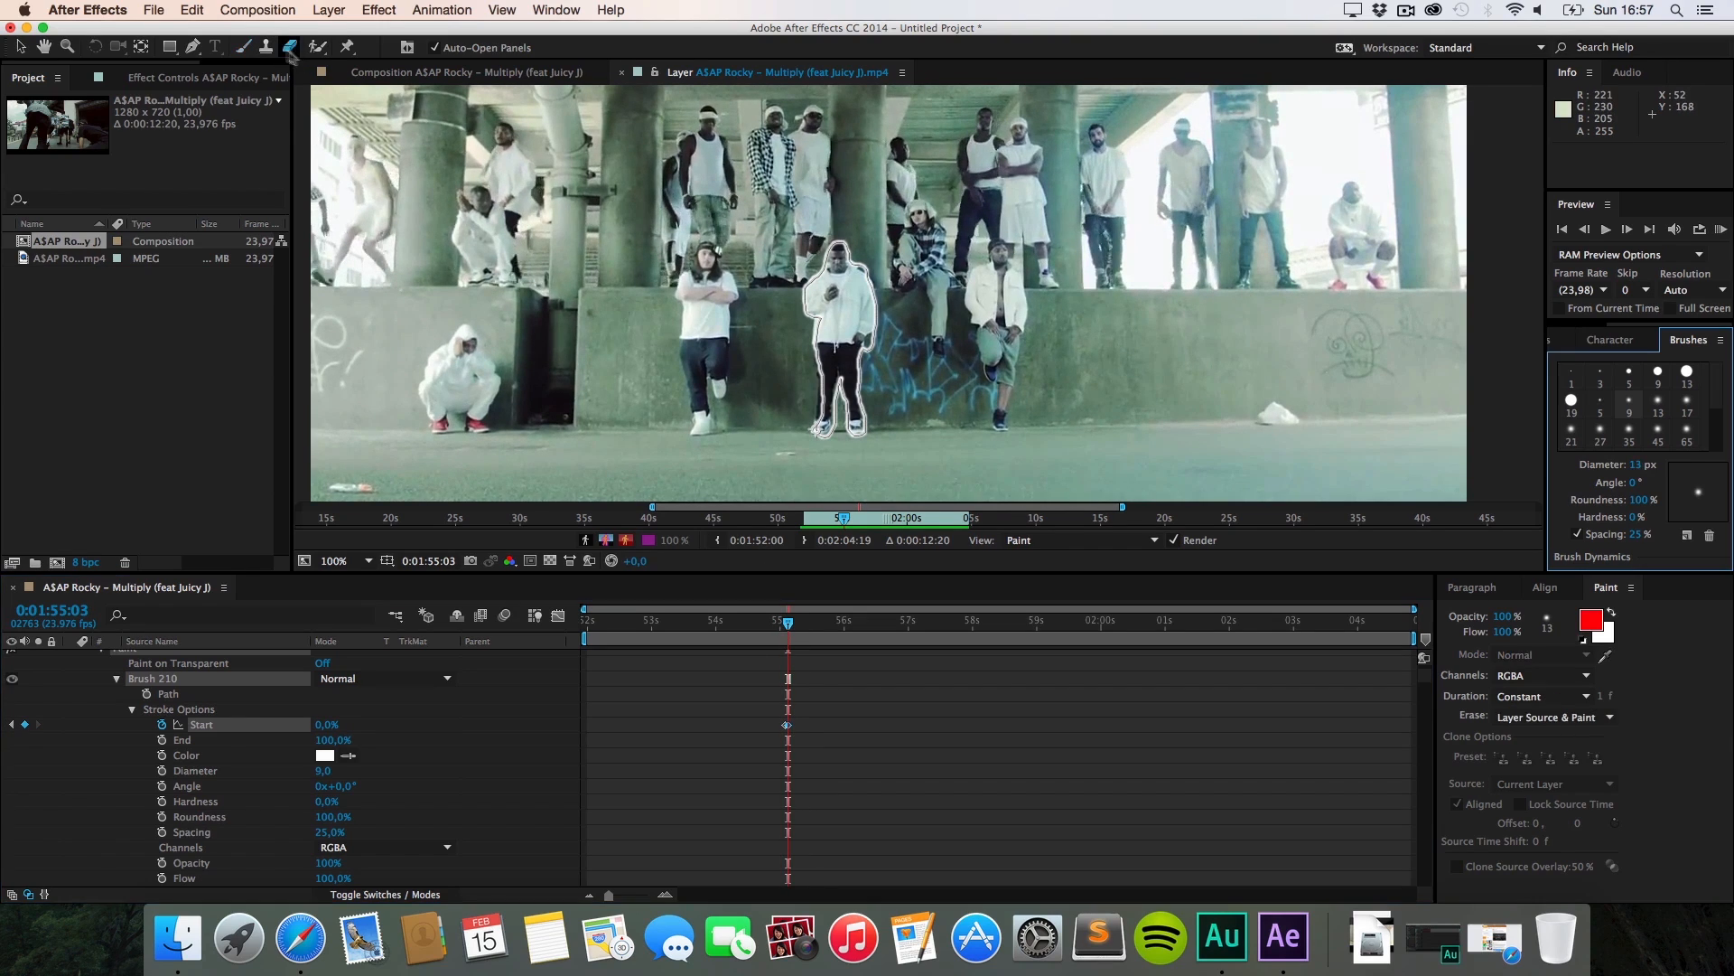
{"action": "left_click_drag", "start_coordinate": [881, 359], "coordinate": [782, 356]}
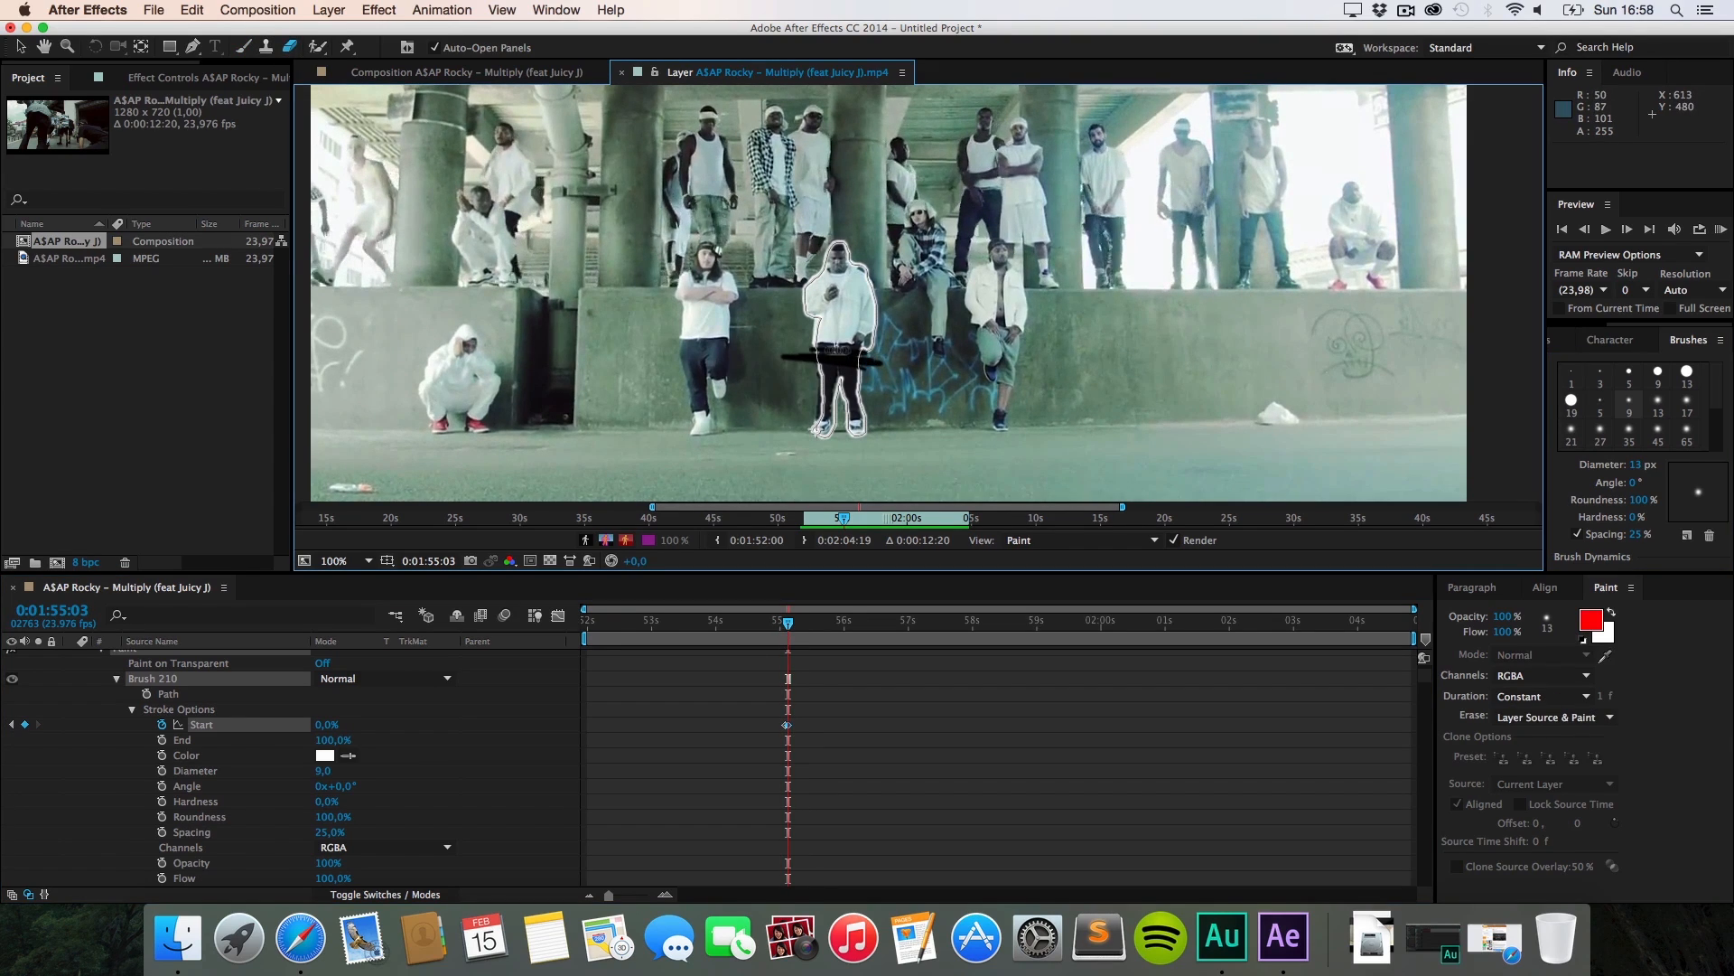
{"action": "key", "text": "super+z"}
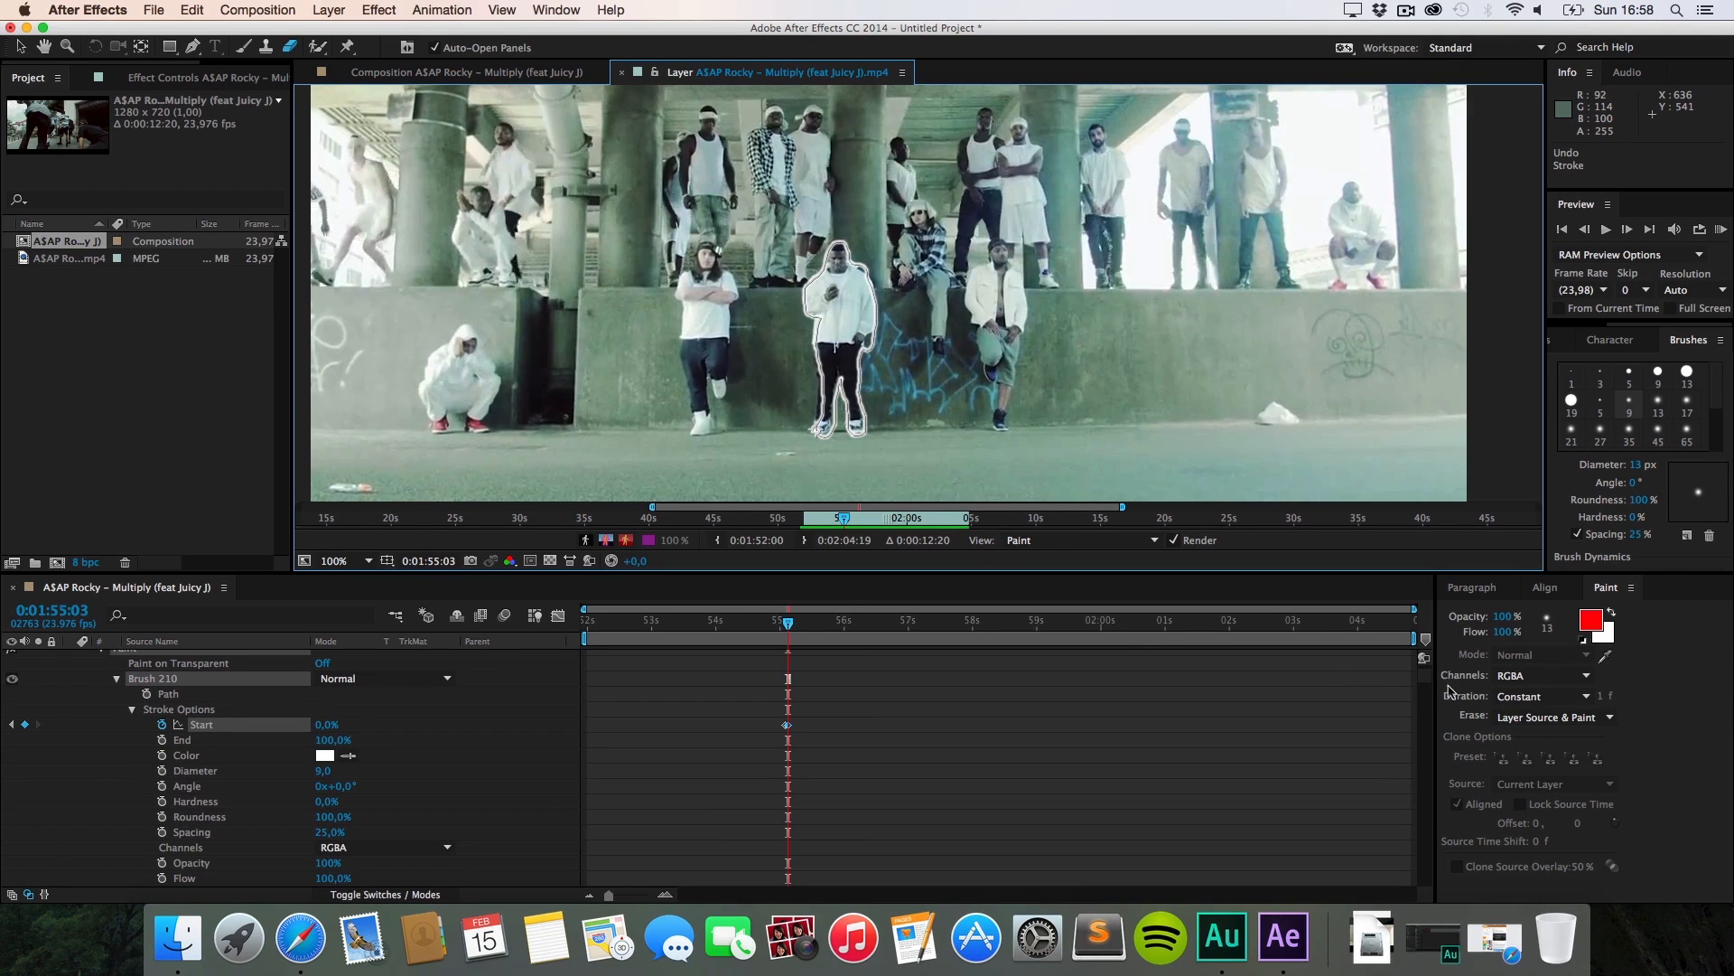
Step: Set the eraser to Paint Only and erase the leg outline and a stray mark
{"action": "left_click", "coordinate": [1537, 722]}
{"action": "left_click", "coordinate": [1536, 746]}
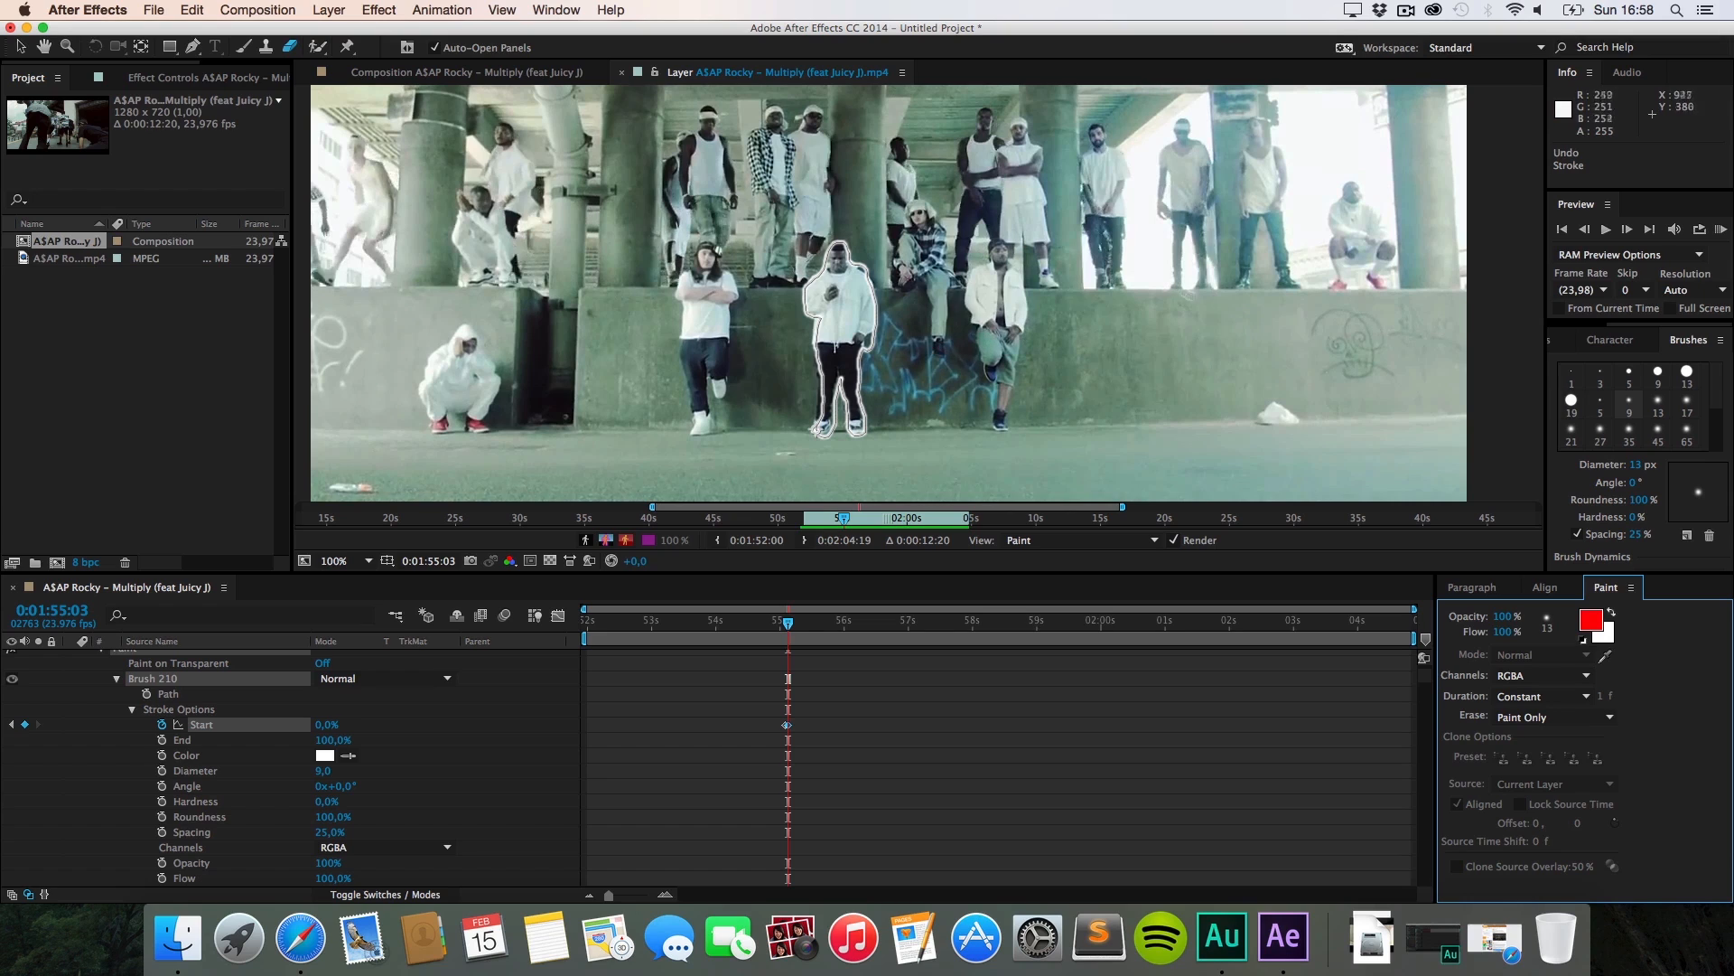
{"action": "mouse_move", "coordinate": [818, 368]}
{"action": "left_mouse_down"}
{"action": "mouse_move", "coordinate": [850, 370]}
{"action": "mouse_move", "coordinate": [850, 401]}
{"action": "left_mouse_up"}
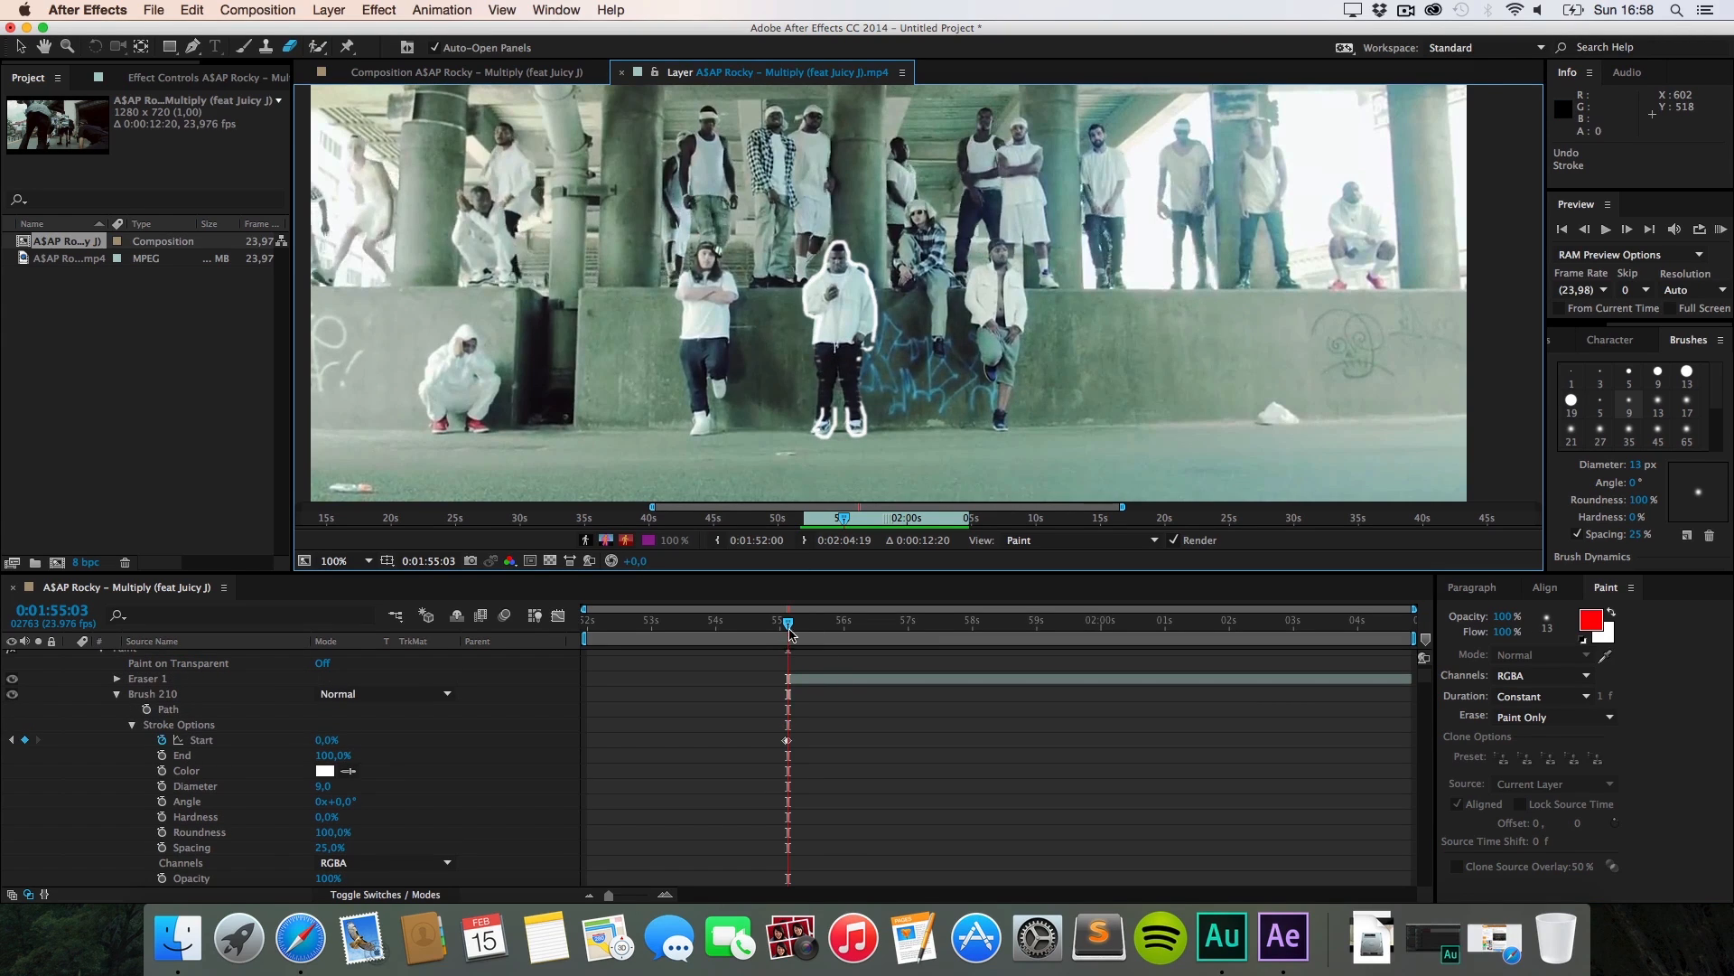
{"action": "left_click_drag", "start_coordinate": [789, 626], "coordinate": [785, 626]}
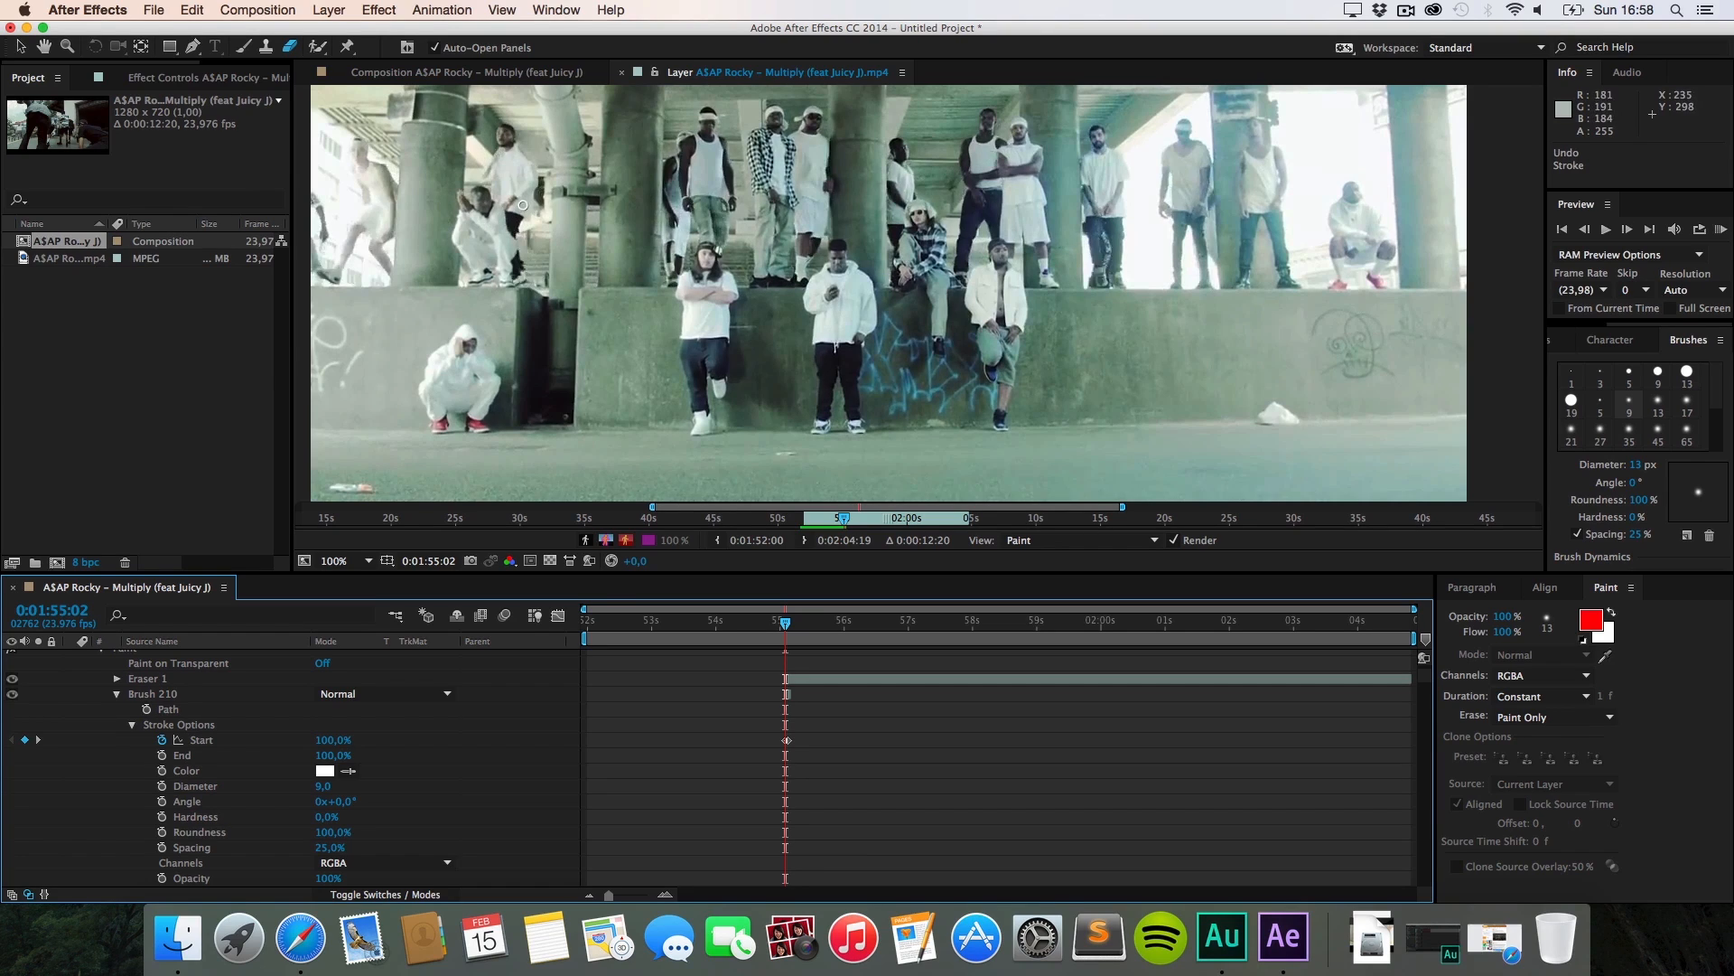
{"action": "left_click", "coordinate": [486, 217]}
{"action": "left_click_drag", "start_coordinate": [1058, 360], "coordinate": [1077, 360]}
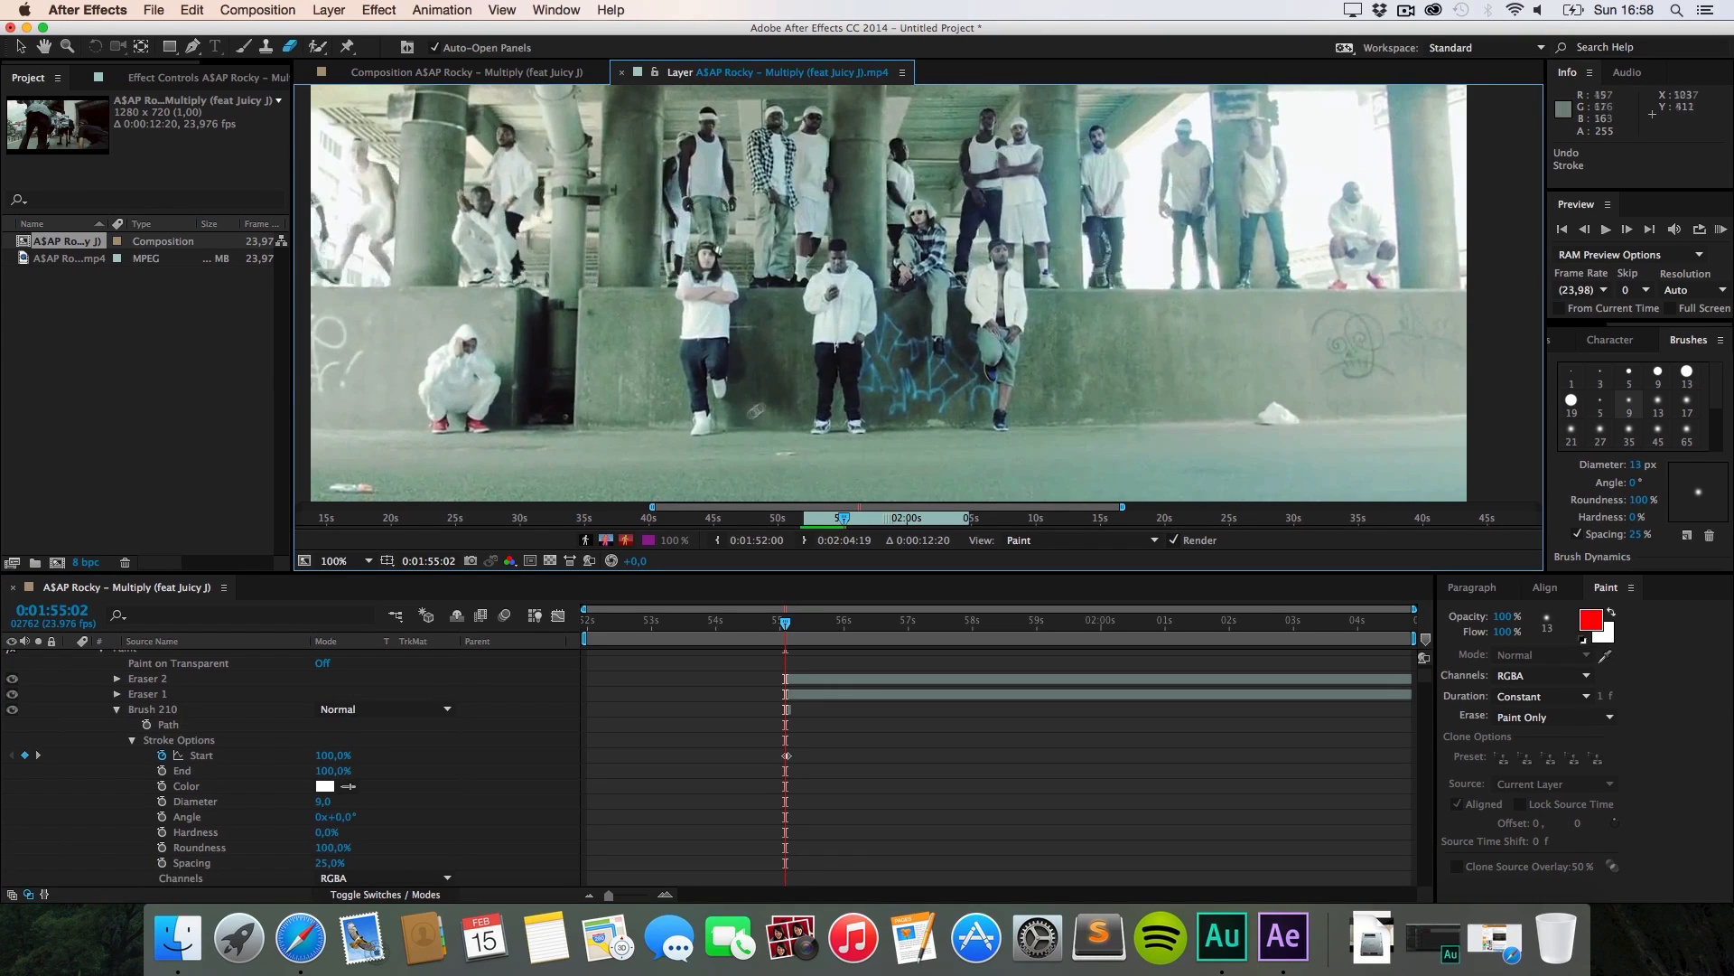
Step: Scrub ahead to about 0:01:58:07 to view the white-outlined eyes close-up
{"action": "mouse_move", "coordinate": [688, 620]}
{"action": "left_mouse_down"}
{"action": "mouse_move", "coordinate": [604, 621]}
{"action": "mouse_move", "coordinate": [1048, 687]}
{"action": "mouse_move", "coordinate": [989, 691]}
{"action": "left_mouse_up"}
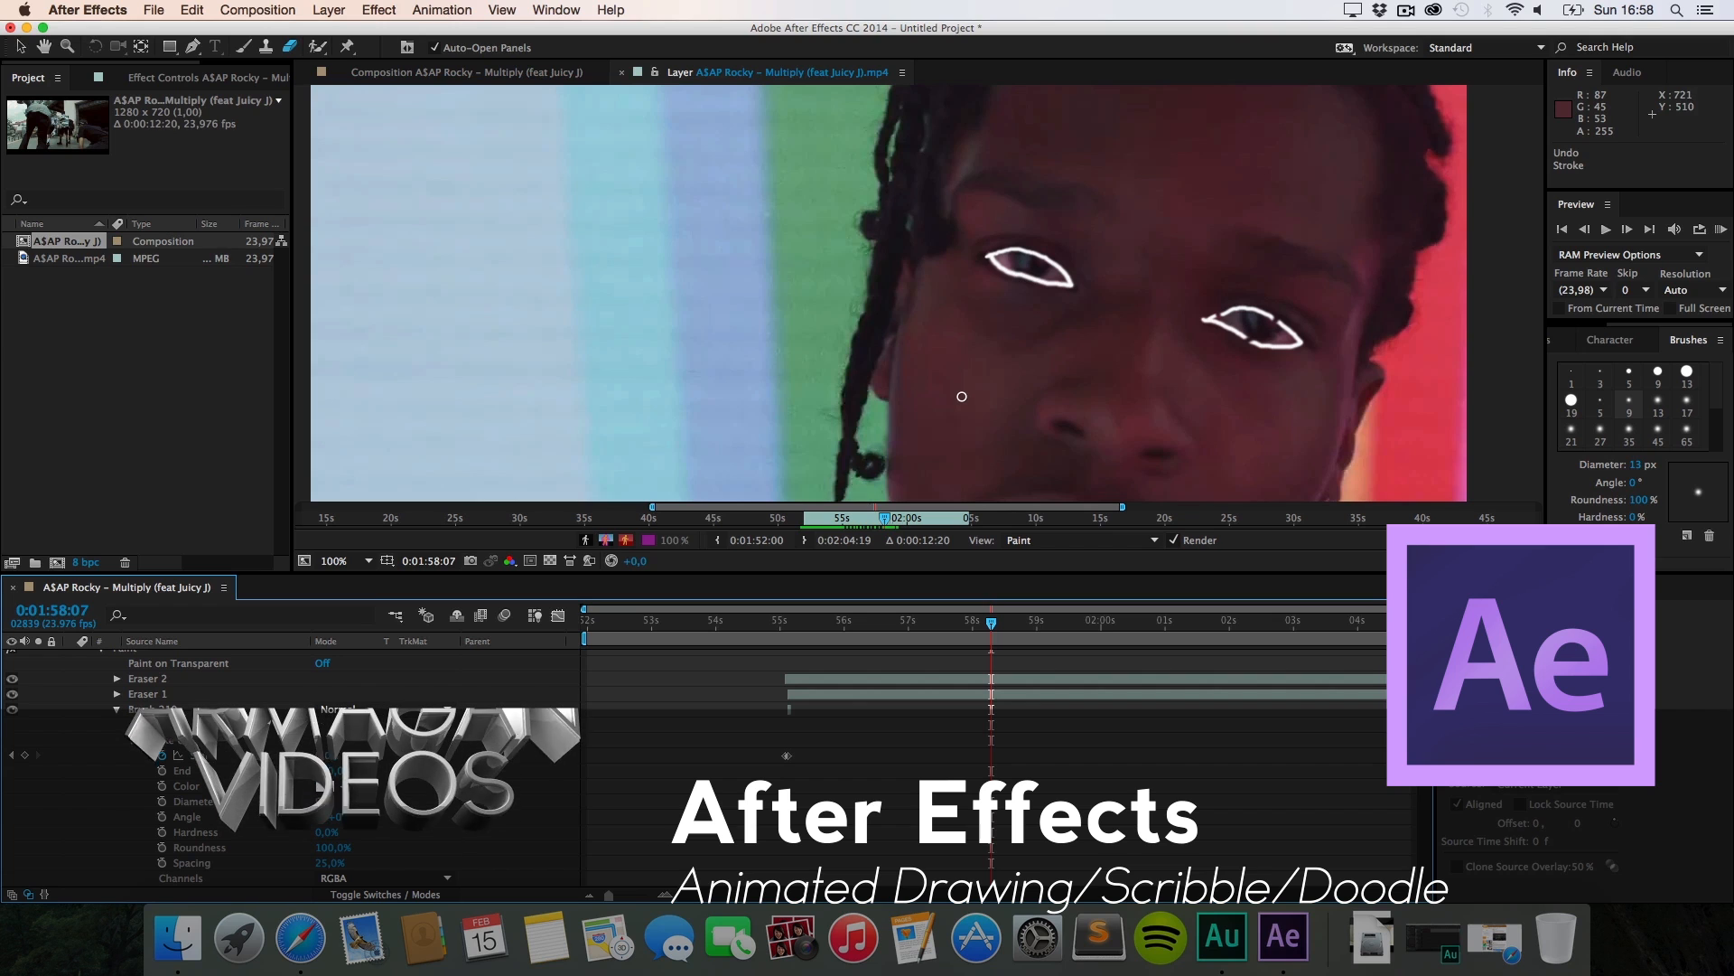
{"action": "left_click", "coordinate": [1406, 10]}
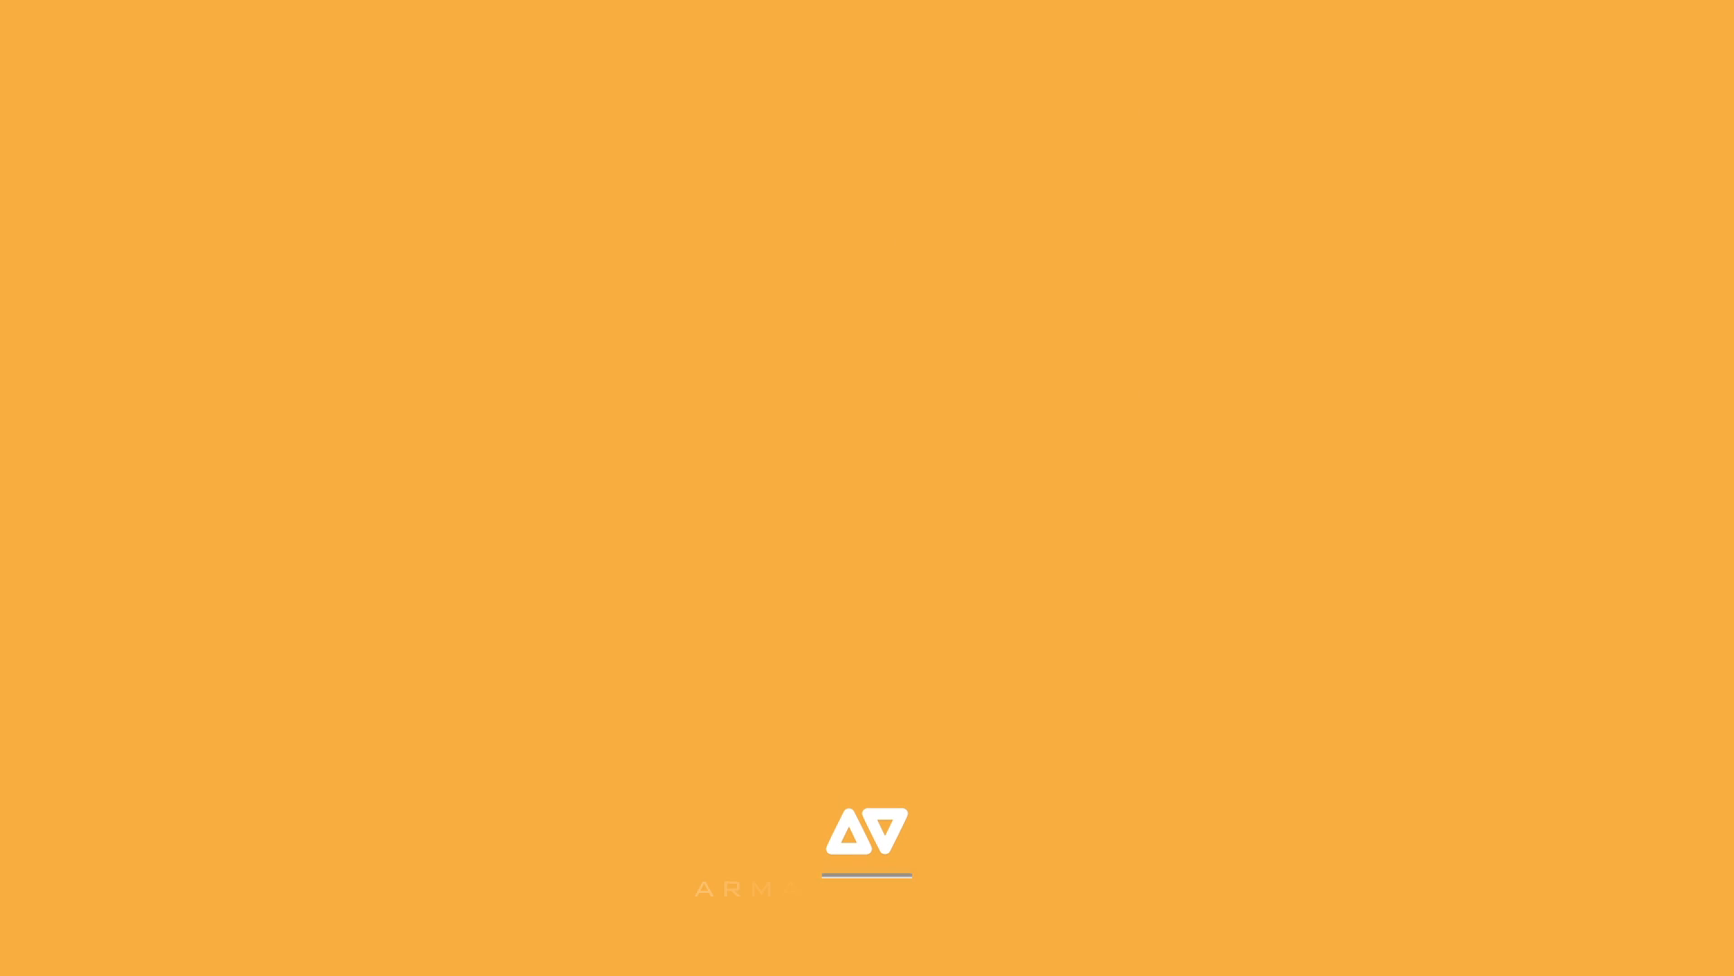